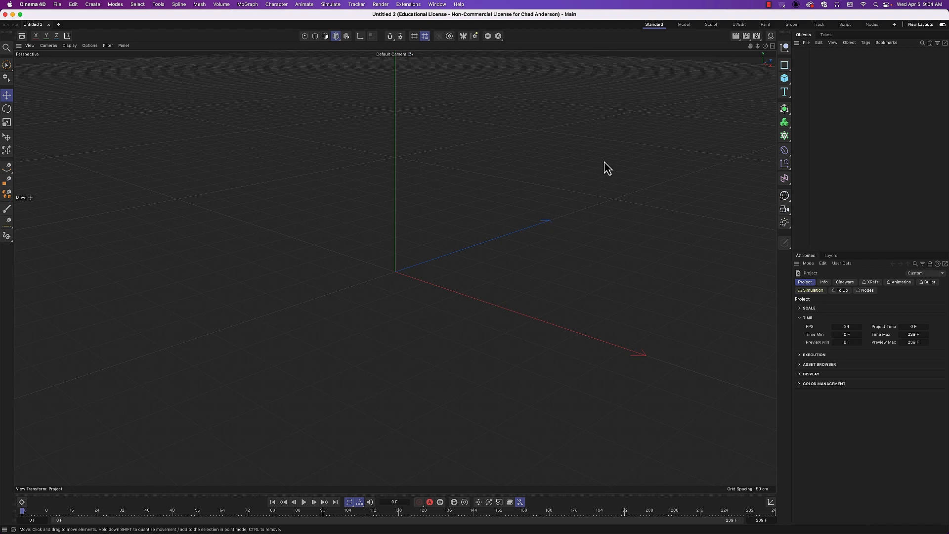
pyautogui.click(99, 6)
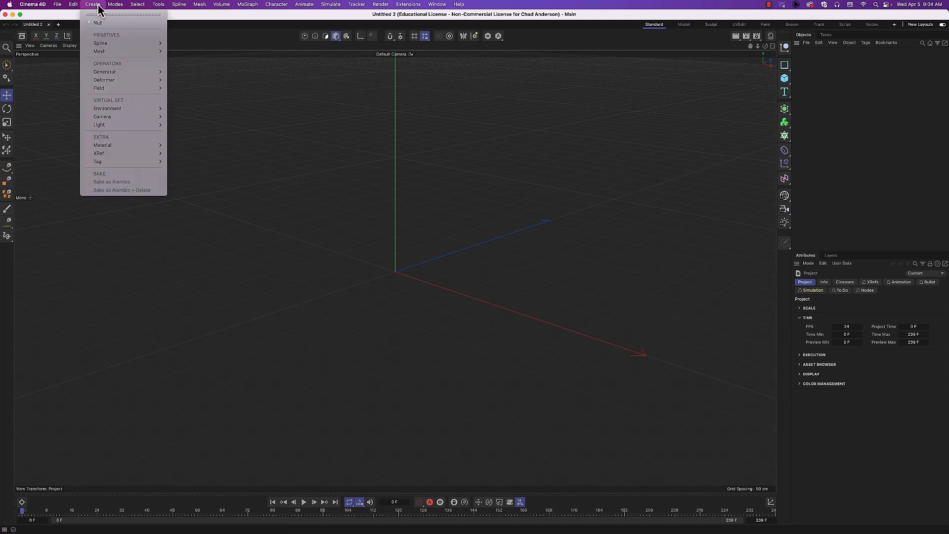
pyautogui.moveTo(117, 72)
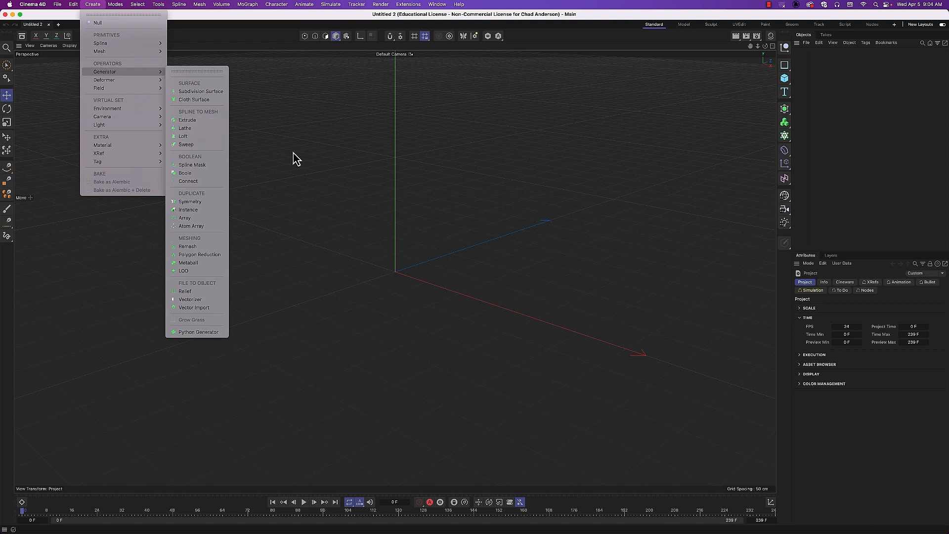
pyautogui.click(305, 159)
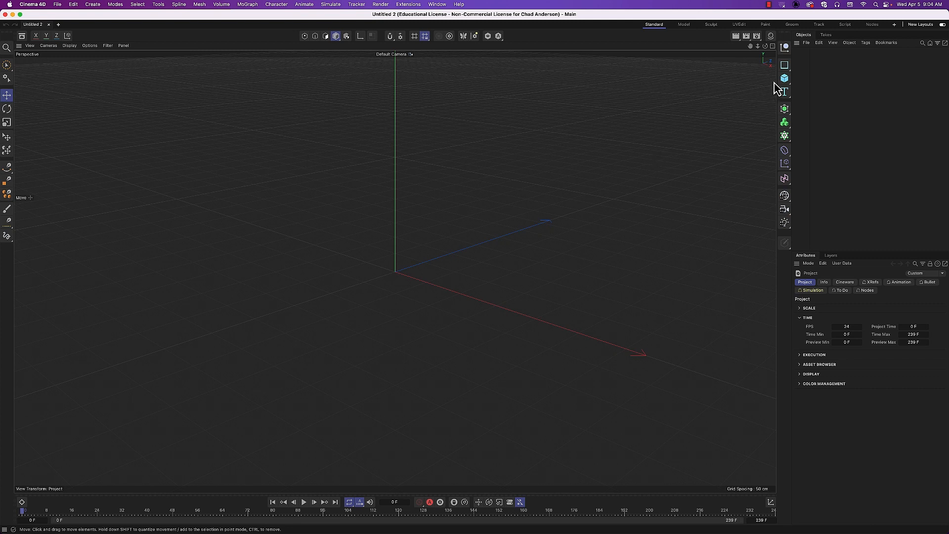
# - Tear off the generators palette and dock it directly above the perspective viewport
pyautogui.click(786, 109)
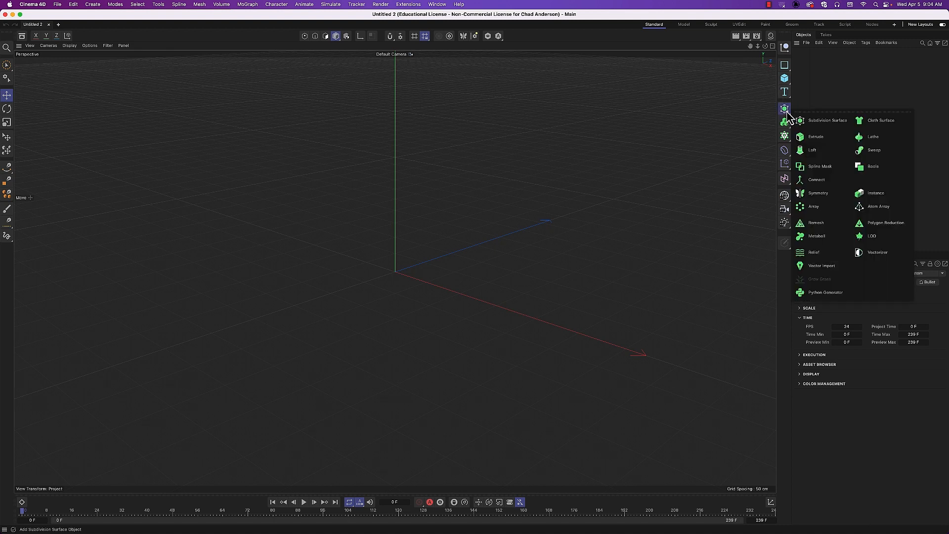
pyautogui.click(817, 113)
pyautogui.moveTo(828, 105); pyautogui.dragTo(386, 43)
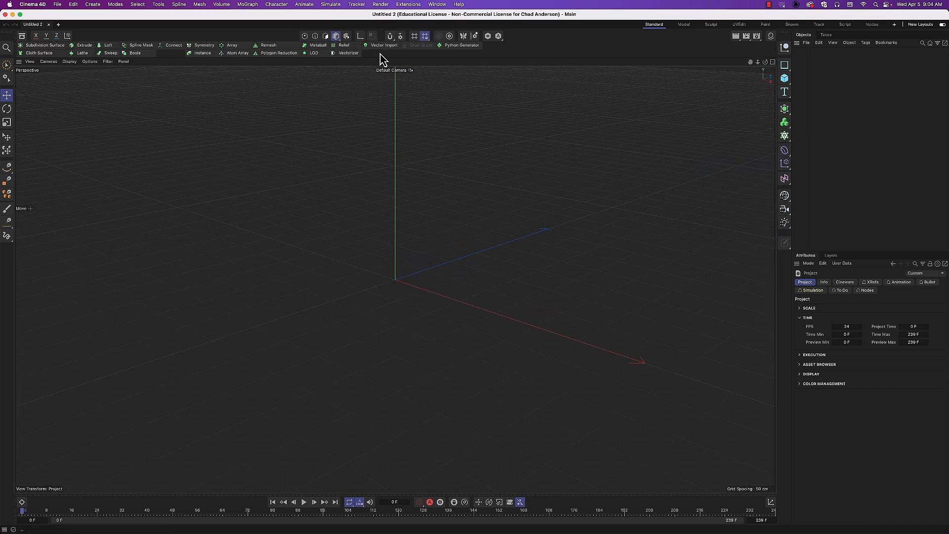
# - Set the docked generators palette to large icons and arrange its commands in a single row
pyautogui.rightClick(18, 50)
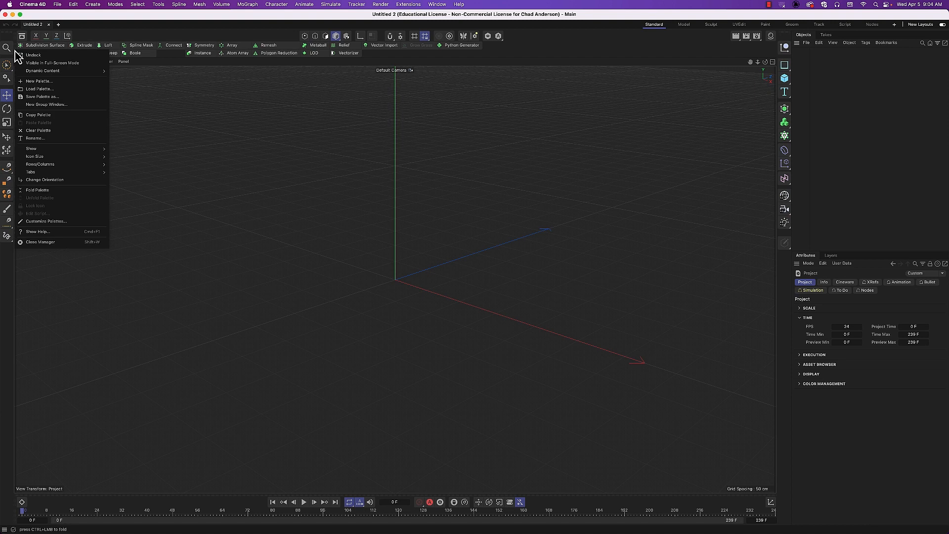
pyautogui.moveTo(68, 161)
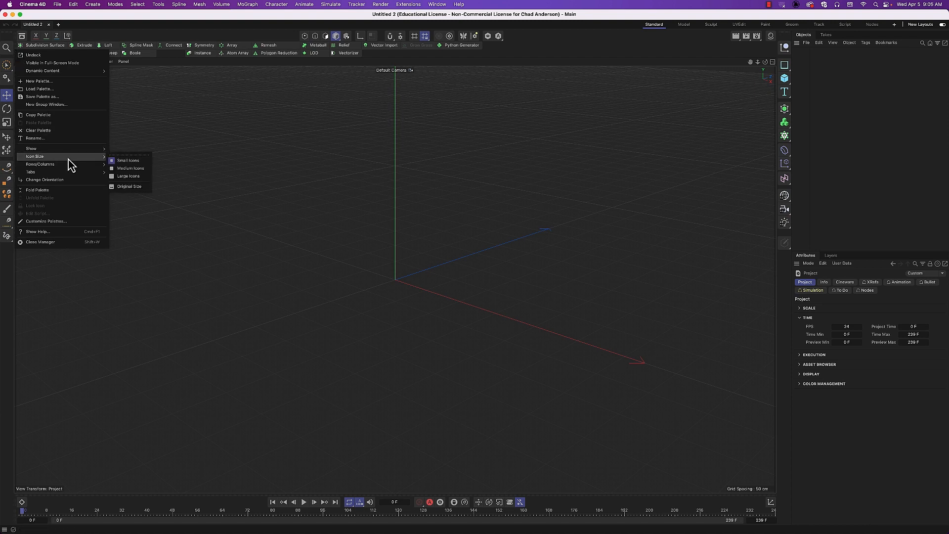
pyautogui.click(124, 175)
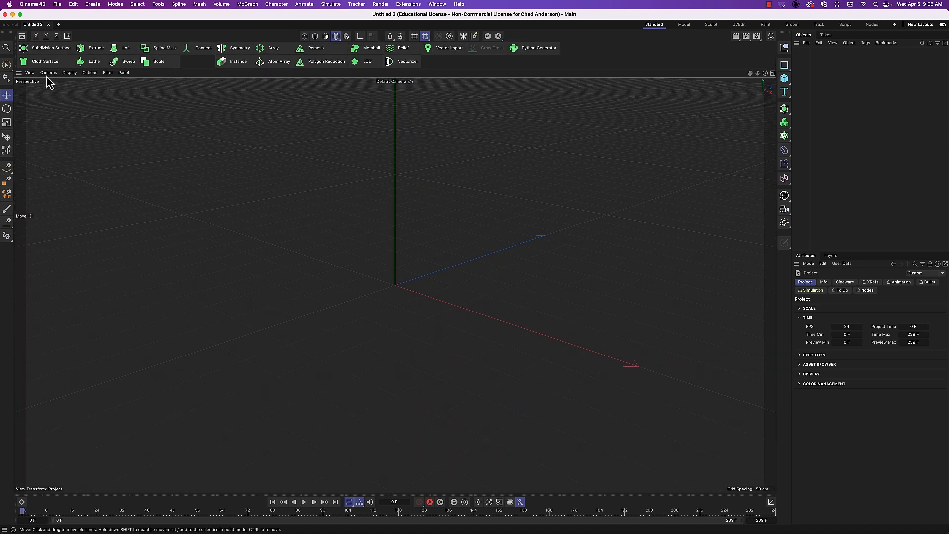
pyautogui.rightClick(18, 59)
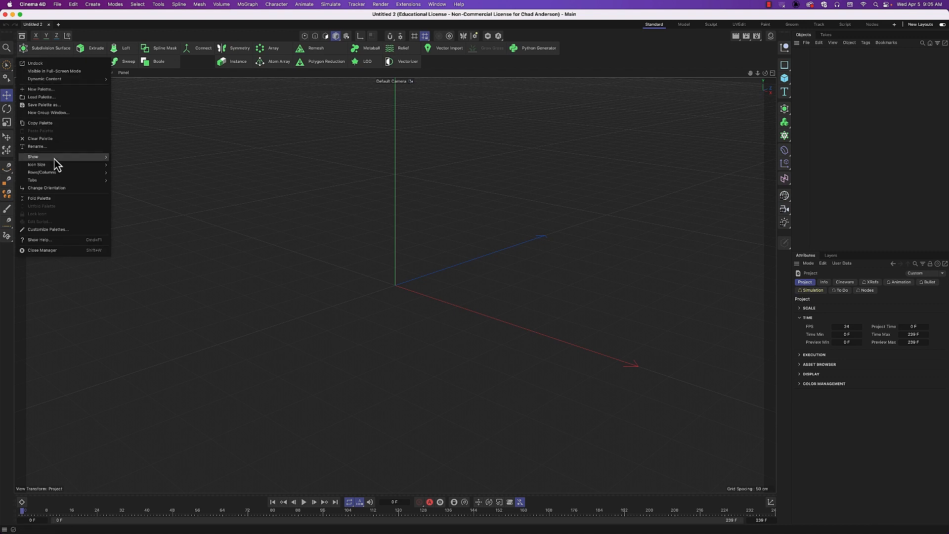
pyautogui.moveTo(63, 172)
pyautogui.click(118, 177)
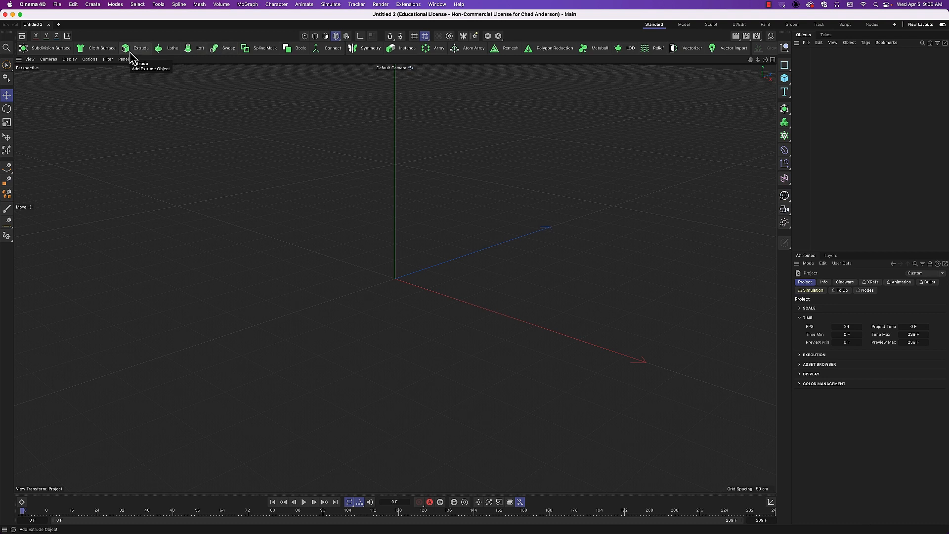
# - Add a Sweep generator and a Circle spline, scaling the circle down to a radius of about 41 cm
pyautogui.click(218, 53)
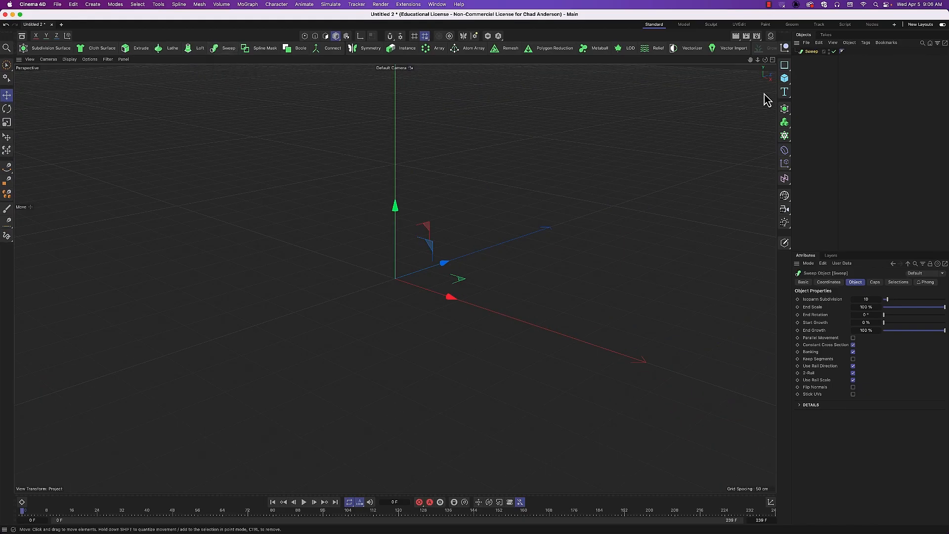
pyautogui.click(783, 67)
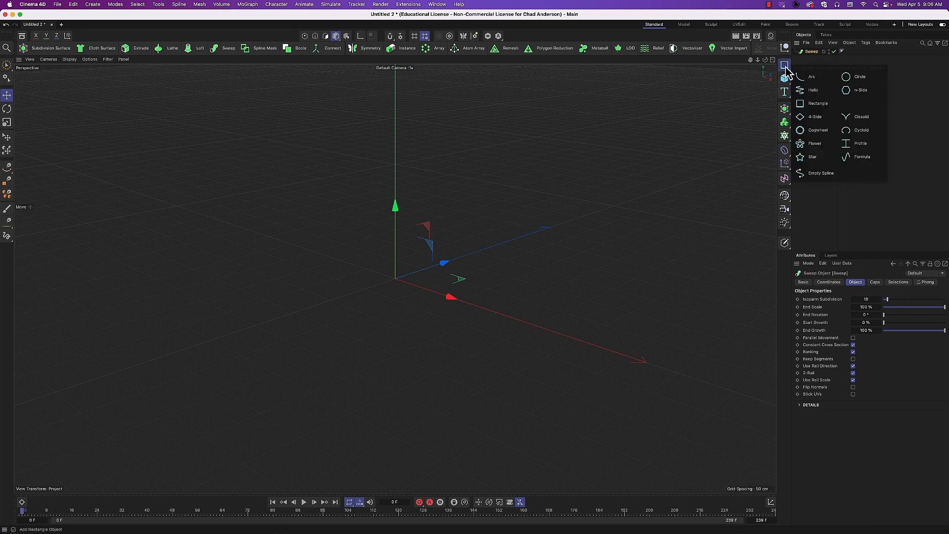
pyautogui.click(861, 80)
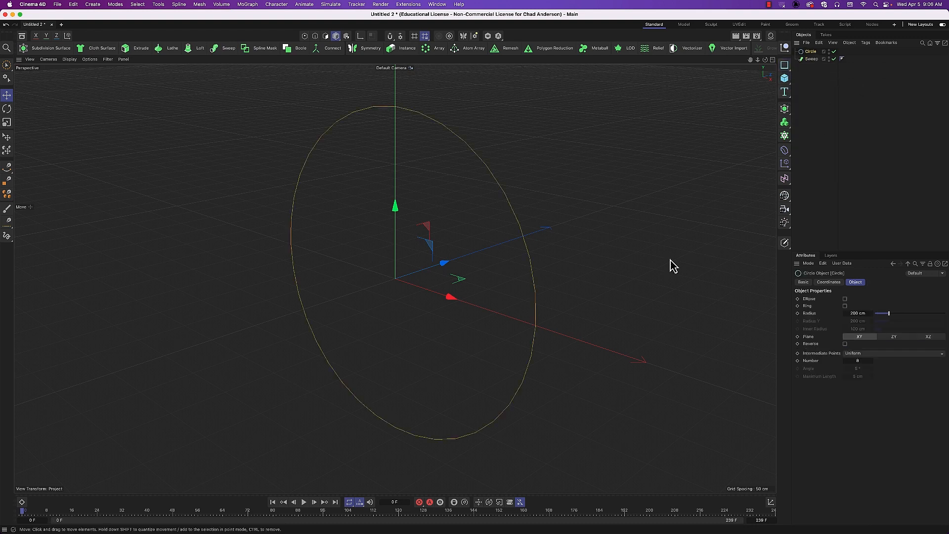
pyautogui.press('t')
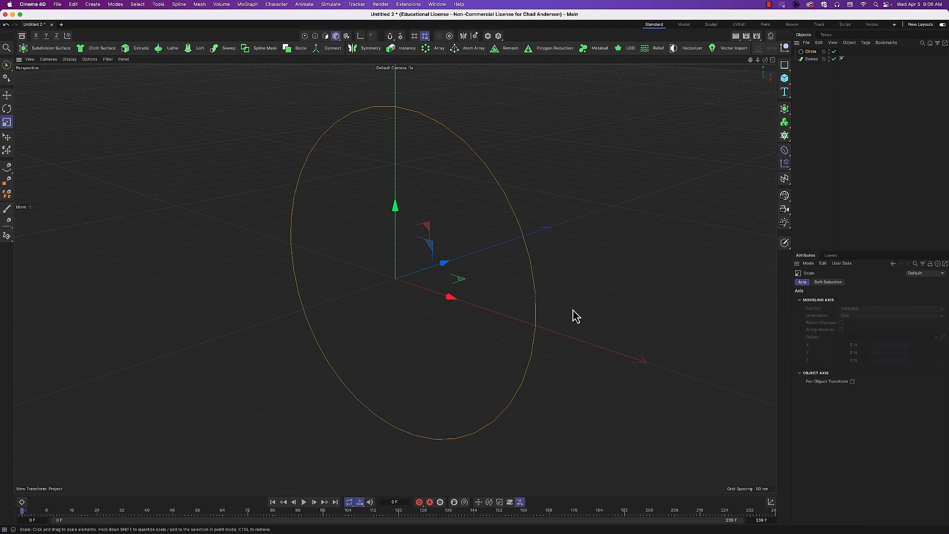
pyautogui.moveTo(596, 321); pyautogui.dragTo(324, 340)
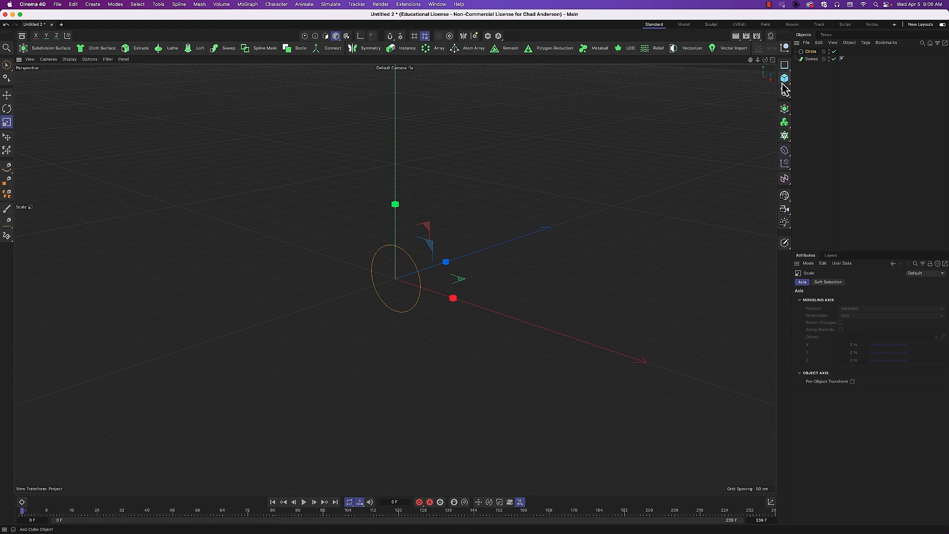
# - Add a Helix spline and set both its start radius and end radius to 80 cm
pyautogui.click(784, 65)
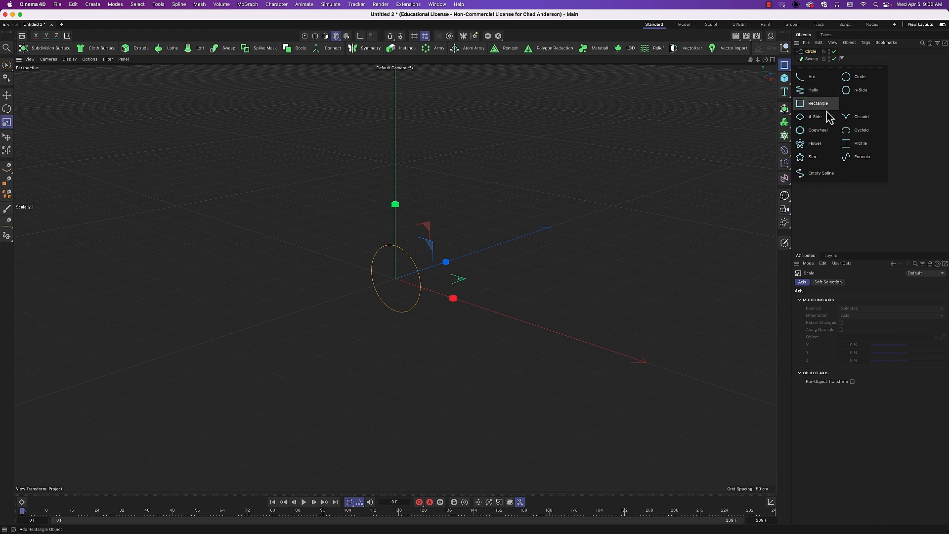
pyautogui.click(814, 95)
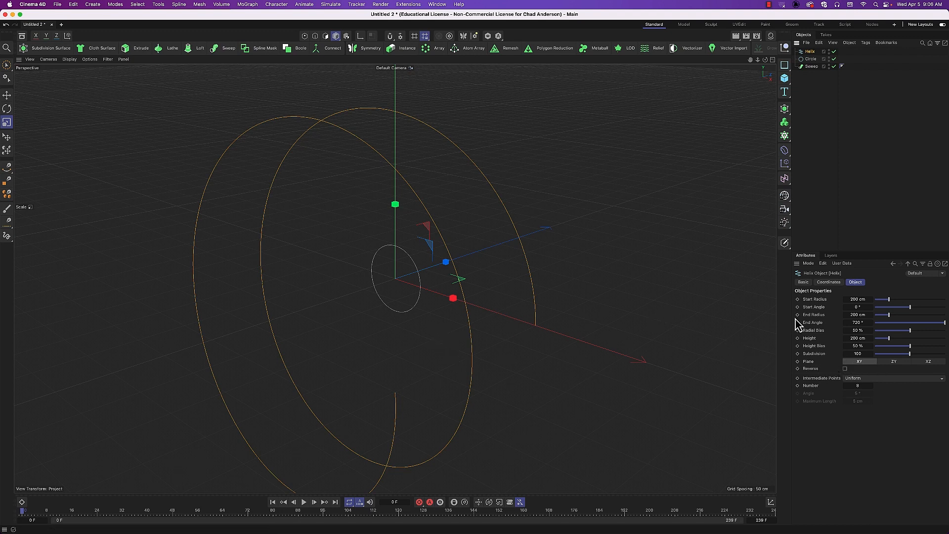
pyautogui.moveTo(850, 299); pyautogui.dragTo(826, 299)
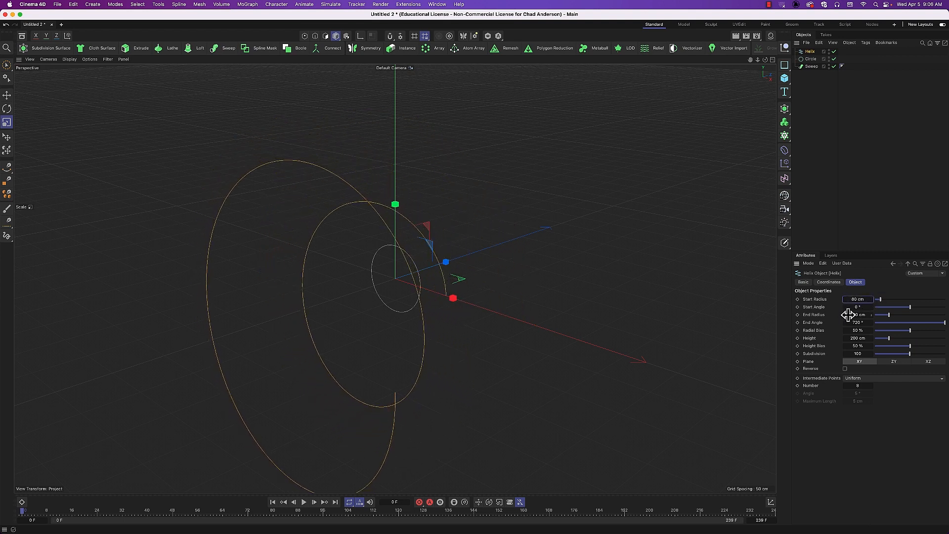
pyautogui.click(849, 315)
pyautogui.write('80')
pyautogui.press('Return')
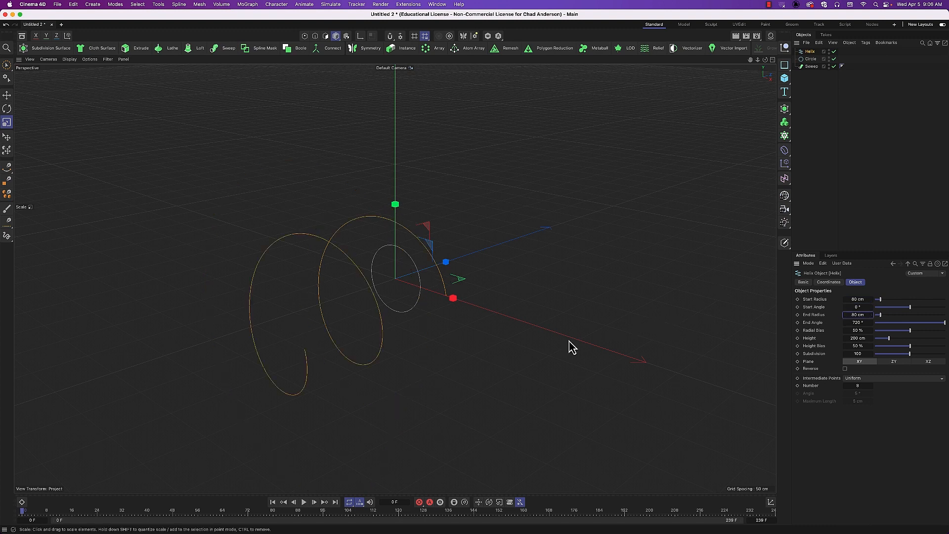
# - Set the helix's end angle to 1304° and its height to 345 cm
pyautogui.keyDown('alt'); pyautogui.moveTo(571, 348); pyautogui.dragTo(558, 362); pyautogui.keyUp('alt')
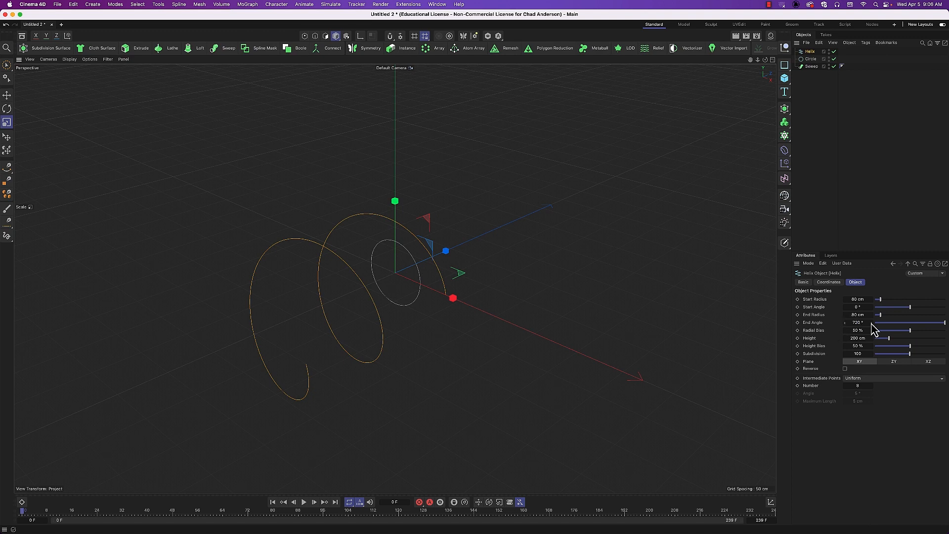
pyautogui.moveTo(873, 325)
pyautogui.mouseDown()
pyautogui.moveTo(942, 324)
pyautogui.moveTo(865, 322)
pyautogui.mouseUp()
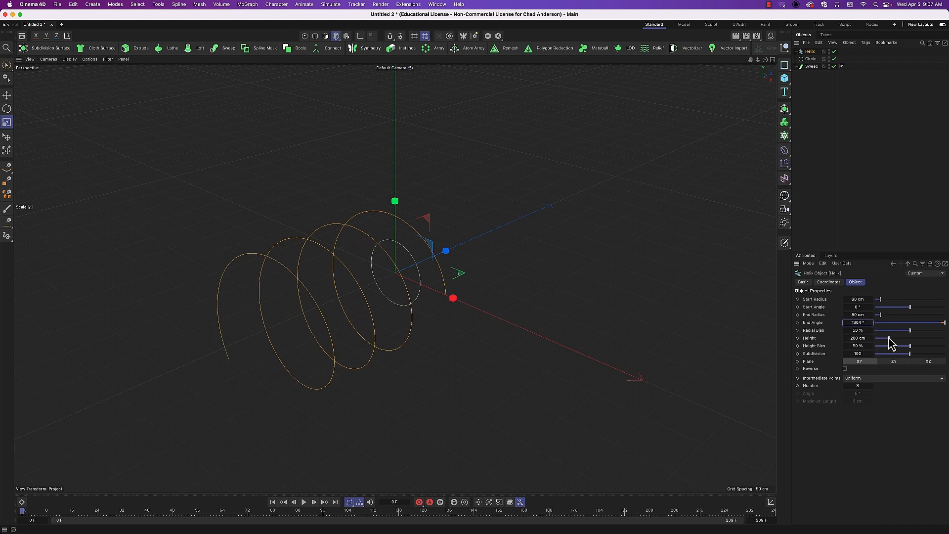
pyautogui.moveTo(871, 339); pyautogui.dragTo(912, 339)
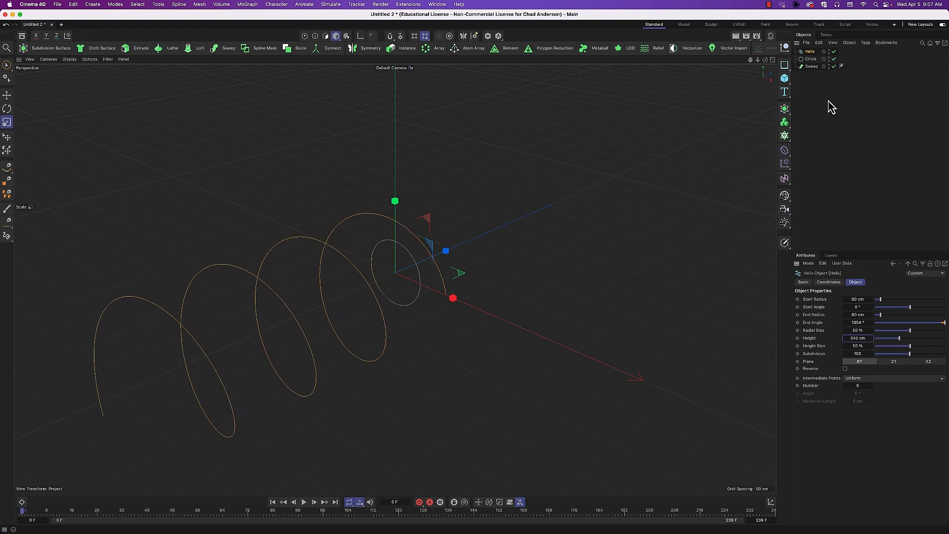
# - Rename the circle spline CircleA and the helix spline HelixB
pyautogui.click(811, 58)
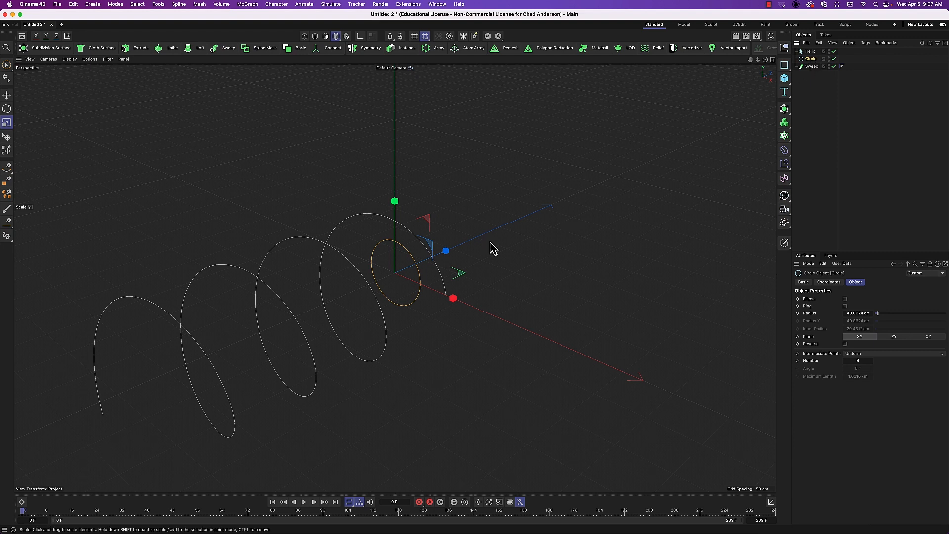
pyautogui.doubleClick(812, 58)
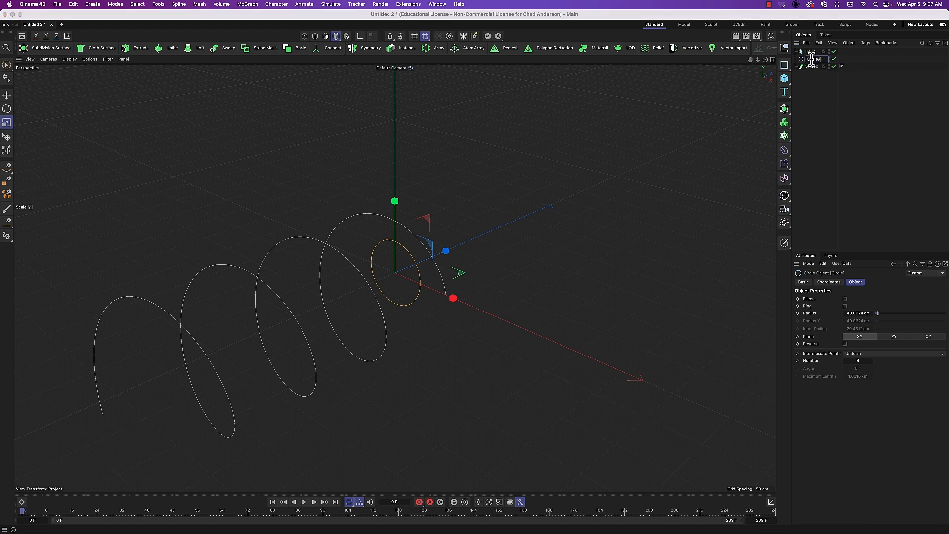
pyautogui.click(812, 53)
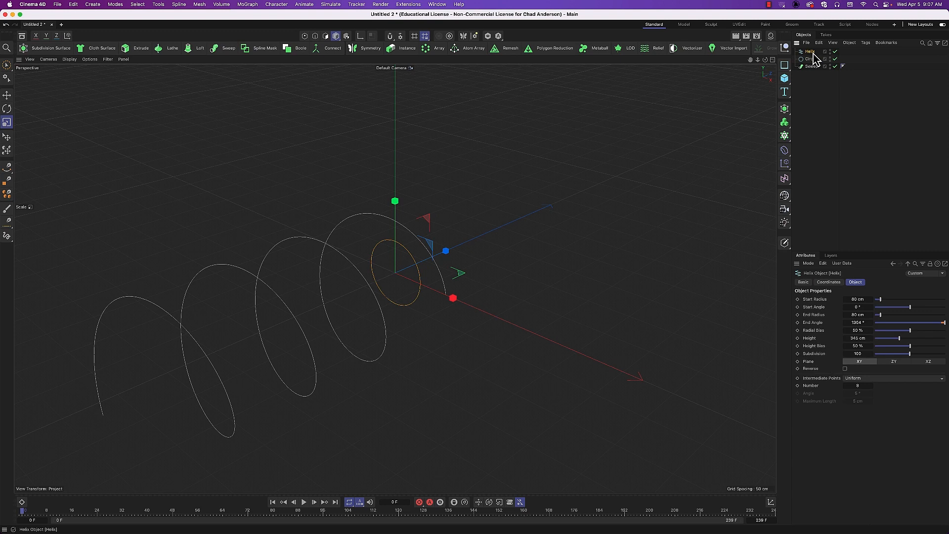
pyautogui.doubleClick(812, 52)
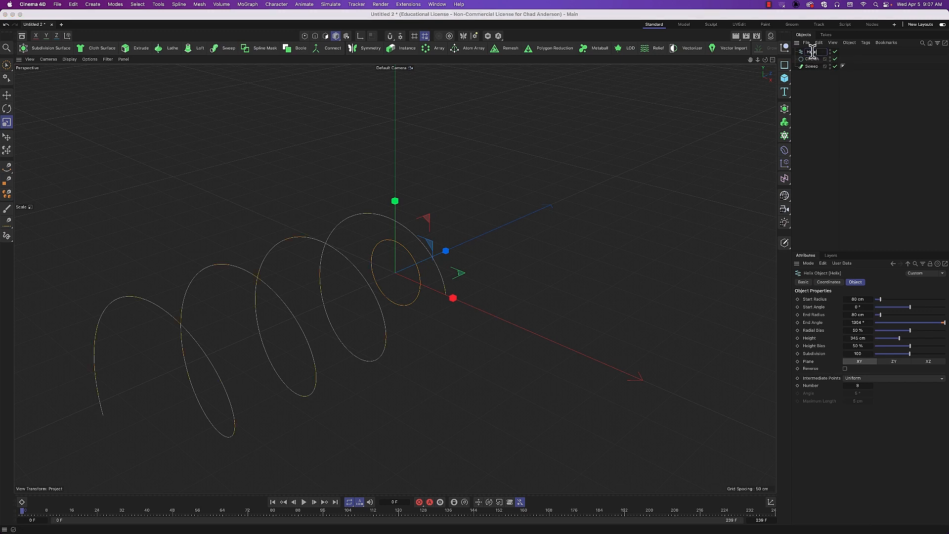
pyautogui.write('B')
pyautogui.click(811, 81)
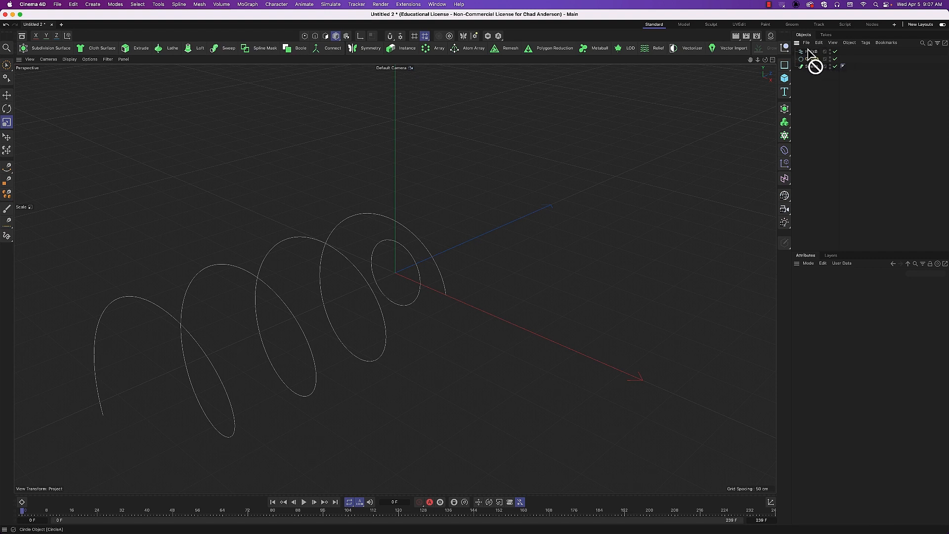
# - Reorder the object hierarchy so that CircleA sits above HelixB
pyautogui.moveTo(811, 54); pyautogui.dragTo(812, 53)
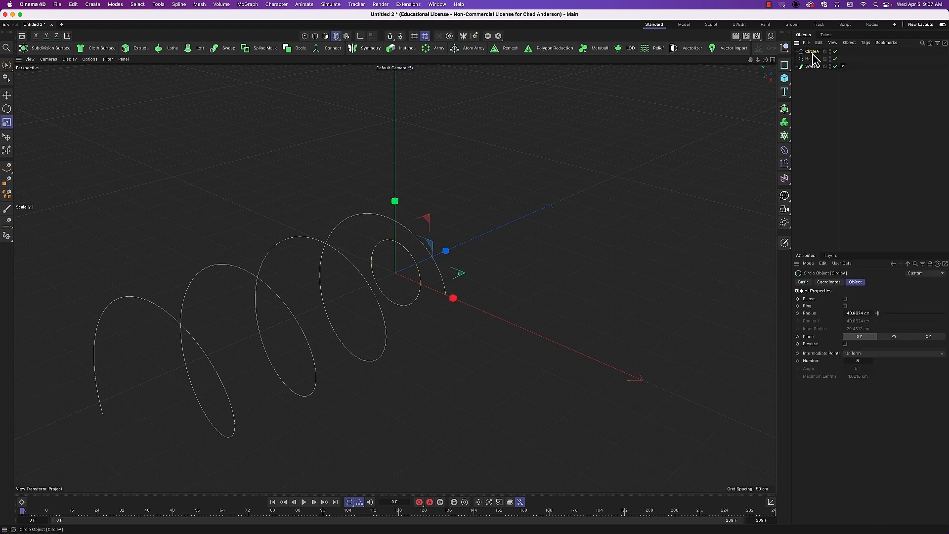
pyautogui.click(812, 59)
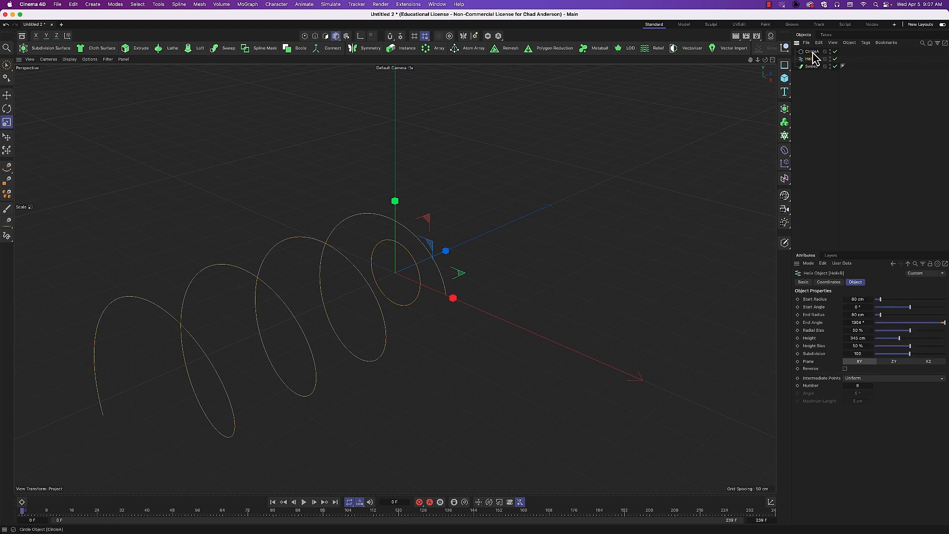
pyautogui.click(813, 52)
pyautogui.click(813, 60)
pyautogui.moveTo(815, 55); pyautogui.dragTo(814, 50)
# - Restore the spline names to Helix and Circle by removing the added letters
pyautogui.click(813, 59)
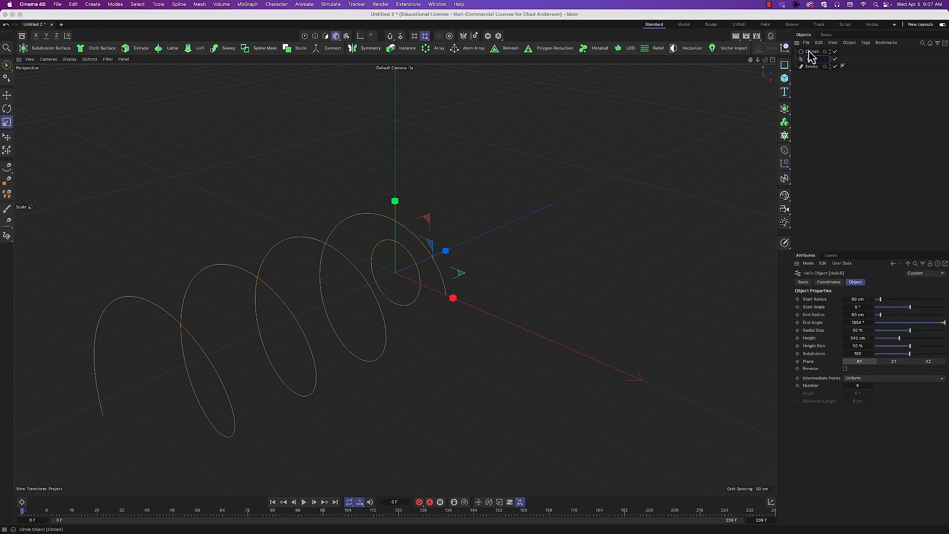
pyautogui.click(811, 52)
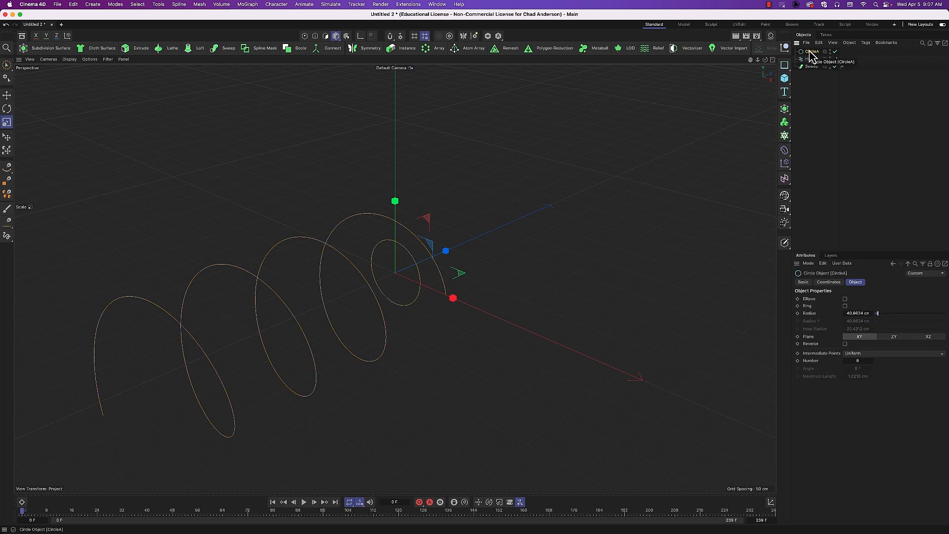
pyautogui.doubleClick(811, 51)
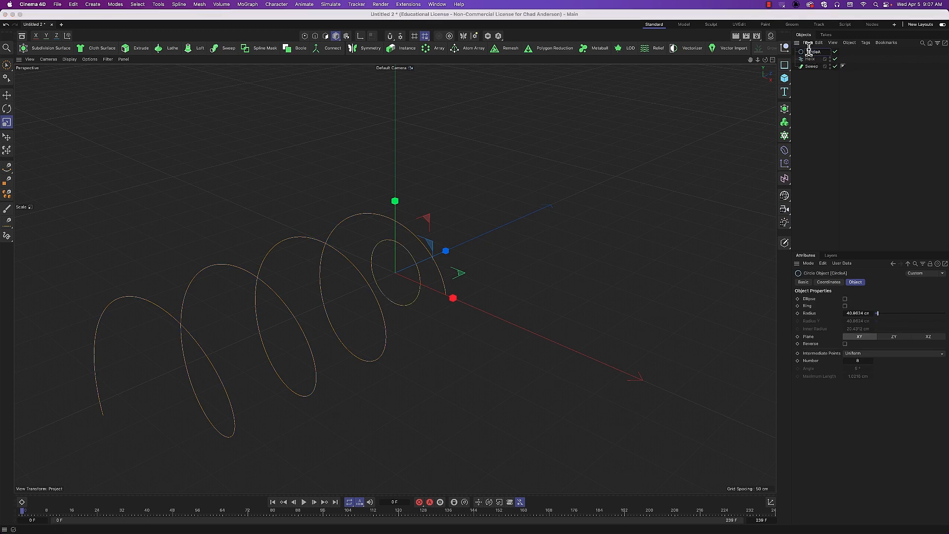
pyautogui.press('Return')
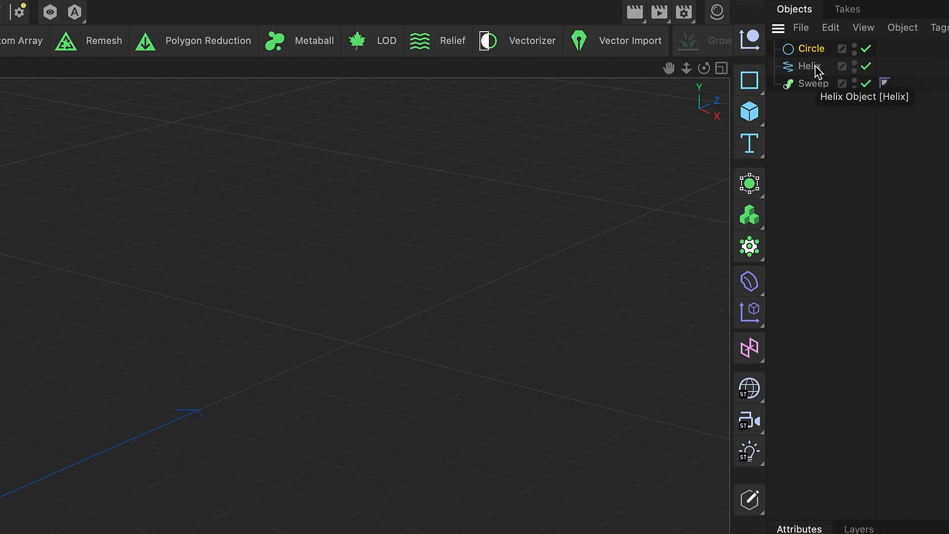
# - Make the Circle and Helix splines children of the Sweep generator, with the circle above the helix
pyautogui.keyDown('shift'); pyautogui.click(810, 67); pyautogui.keyUp('shift')
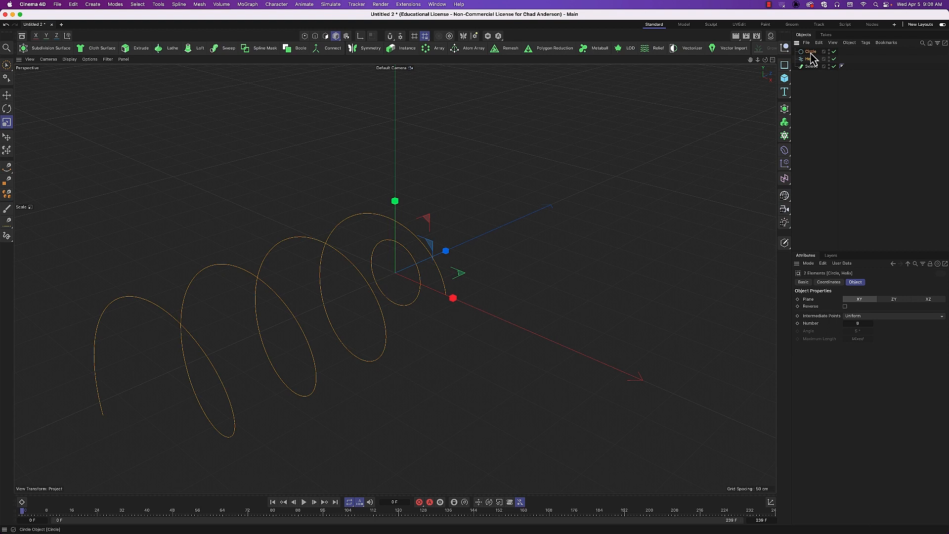
pyautogui.moveTo(812, 57); pyautogui.dragTo(815, 74)
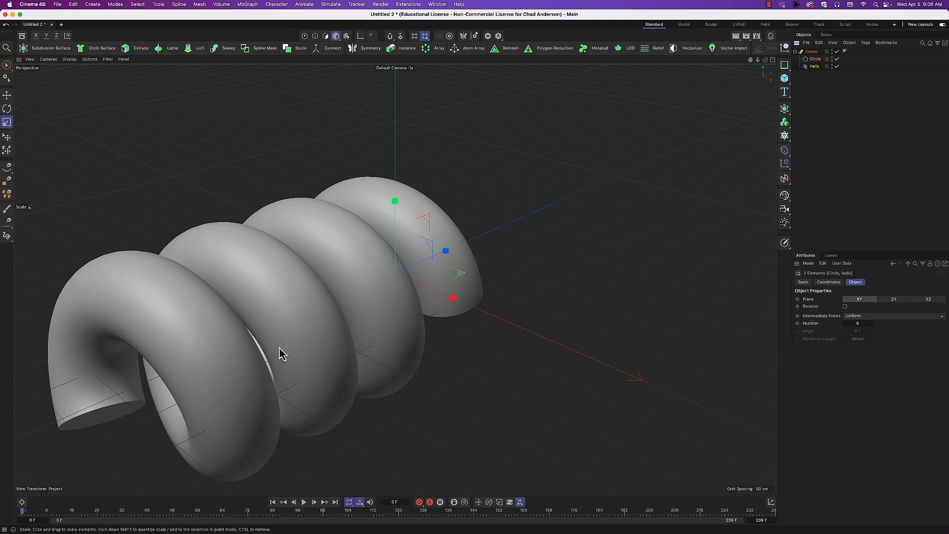
# - Set the Circle profile's radius to 20 cm
pyautogui.keyDown('alt'); pyautogui.moveTo(251, 356); pyautogui.dragTo(383, 277); pyautogui.keyUp('alt')
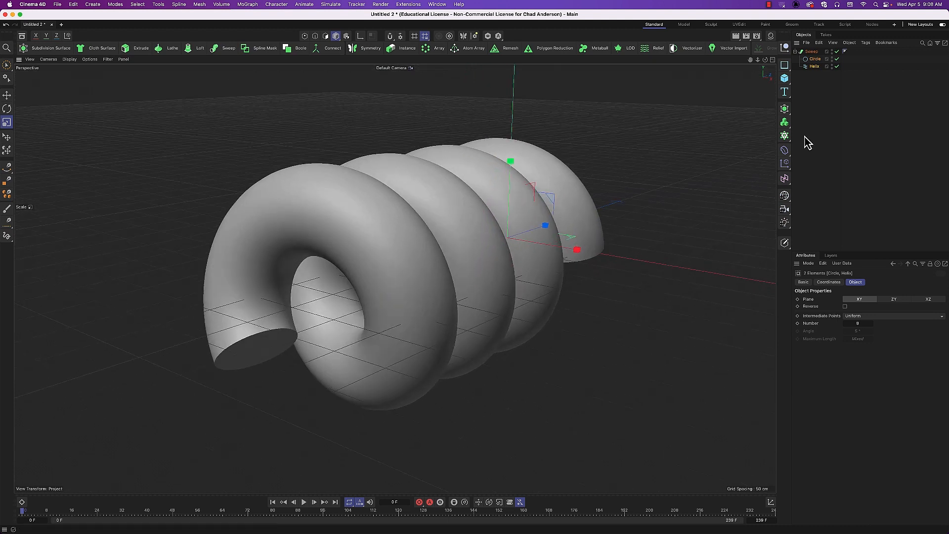
pyautogui.click(817, 59)
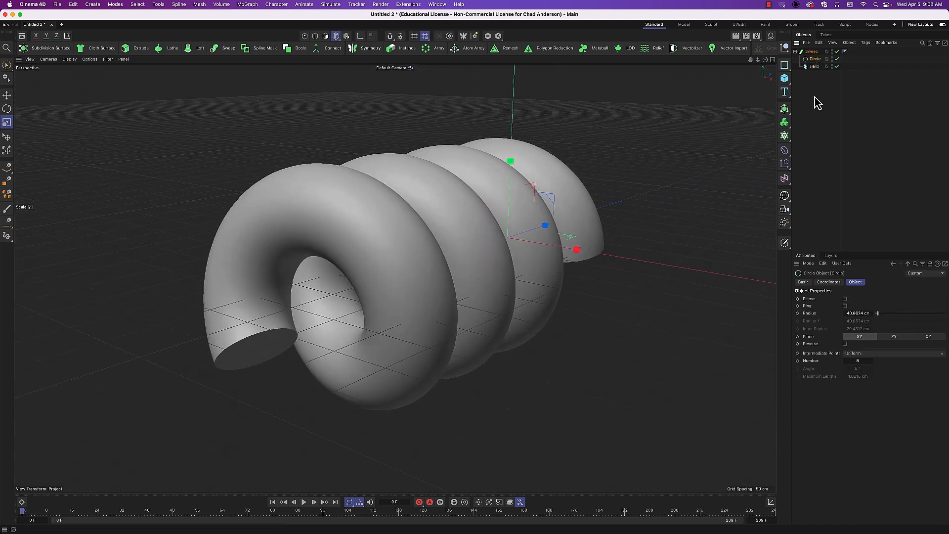
pyautogui.click(855, 313)
pyautogui.write('20')
pyautogui.press('Return')
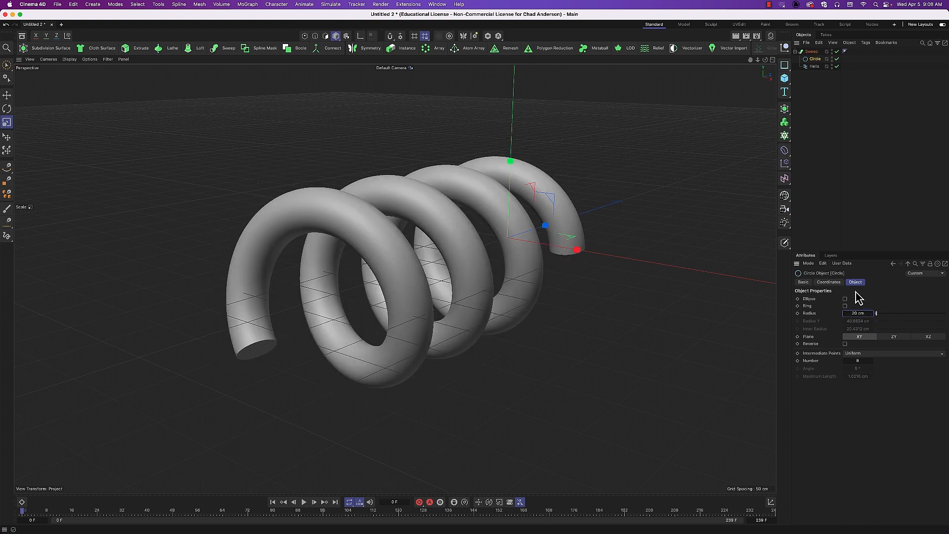
# - Set the Helix's end angle to 1481° and its height to 443 cm
pyautogui.click(814, 67)
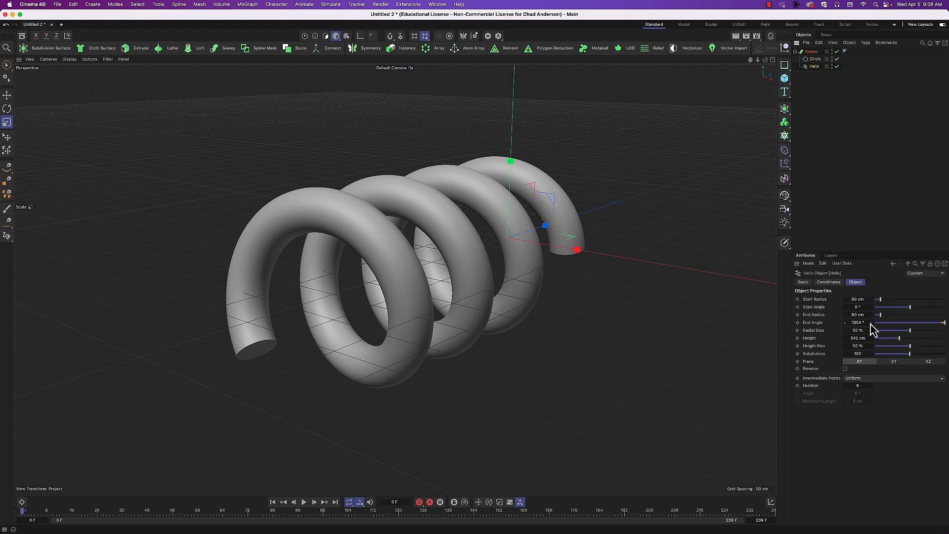
pyautogui.moveTo(871, 325); pyautogui.dragTo(852, 340)
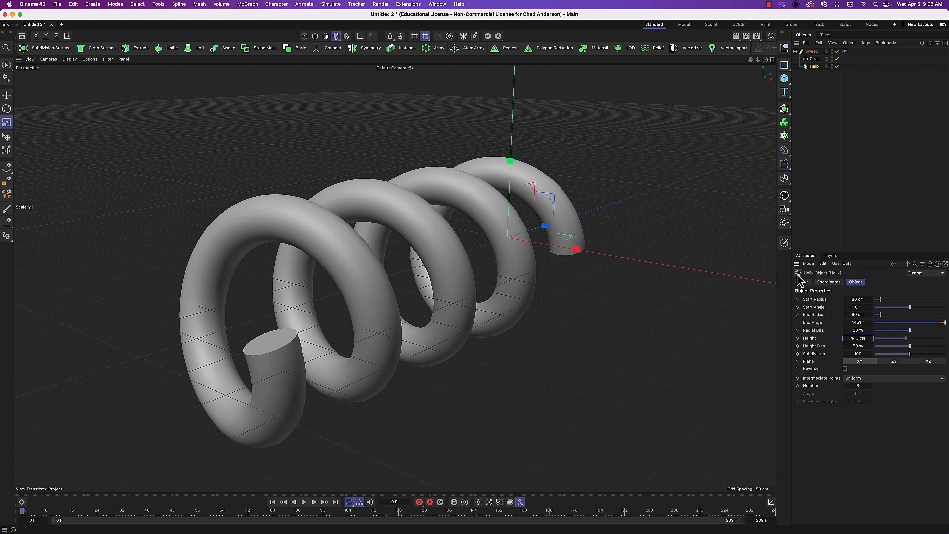
pyautogui.click(814, 59)
pyautogui.click(818, 68)
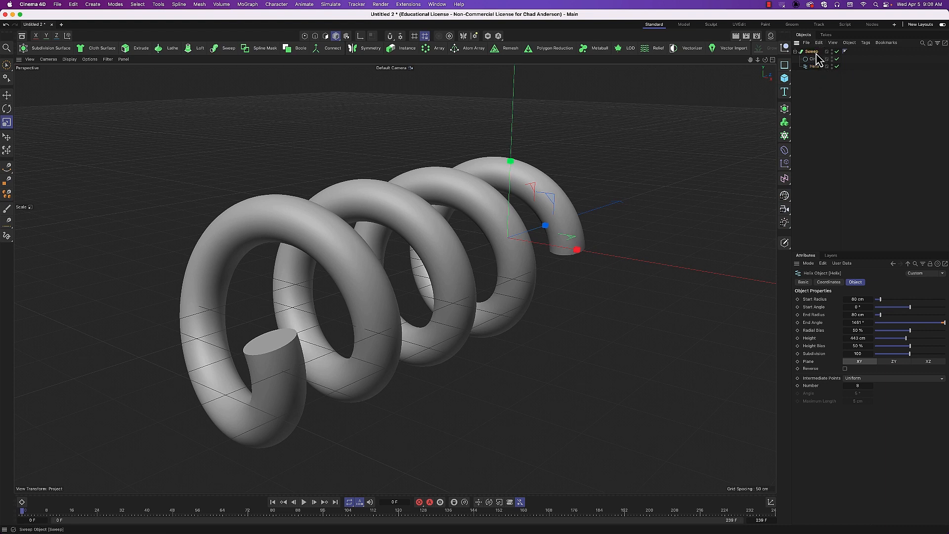
# - Select the Sweep and display the coil with shading and its polygon lines
pyautogui.click(816, 52)
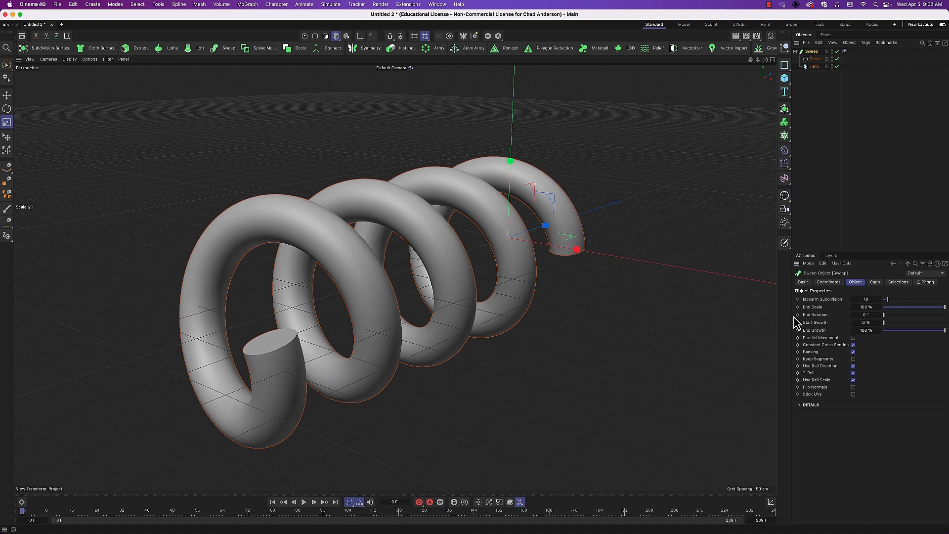
pyautogui.press('n')
pyautogui.press('b')
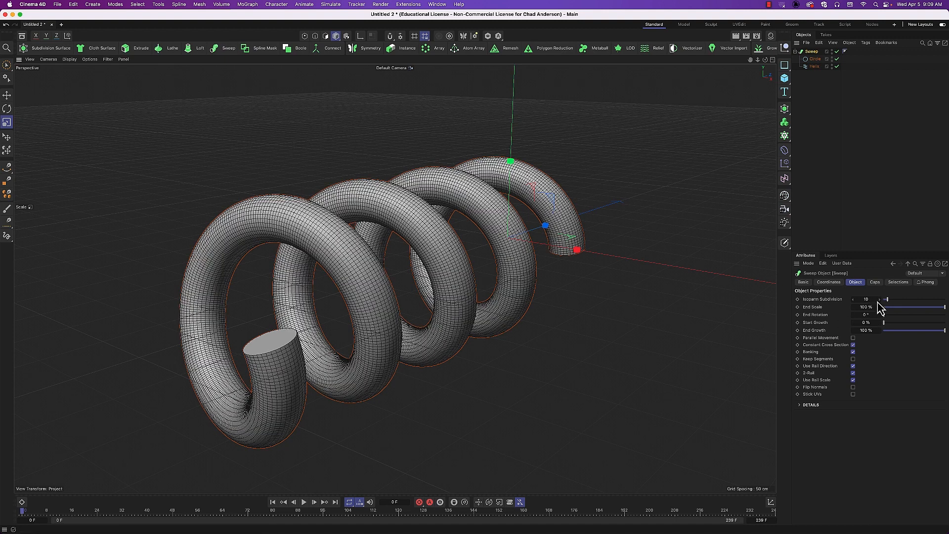
# - Try a different isoparm subdivision on the Sweep and undo it, and set the end scale to 130%
pyautogui.moveTo(879, 301); pyautogui.dragTo(887, 297)
pyautogui.press('super+z')
pyautogui.moveTo(881, 309)
pyautogui.mouseDown()
pyautogui.moveTo(920, 308)
pyautogui.moveTo(880, 308)
pyautogui.mouseUp()
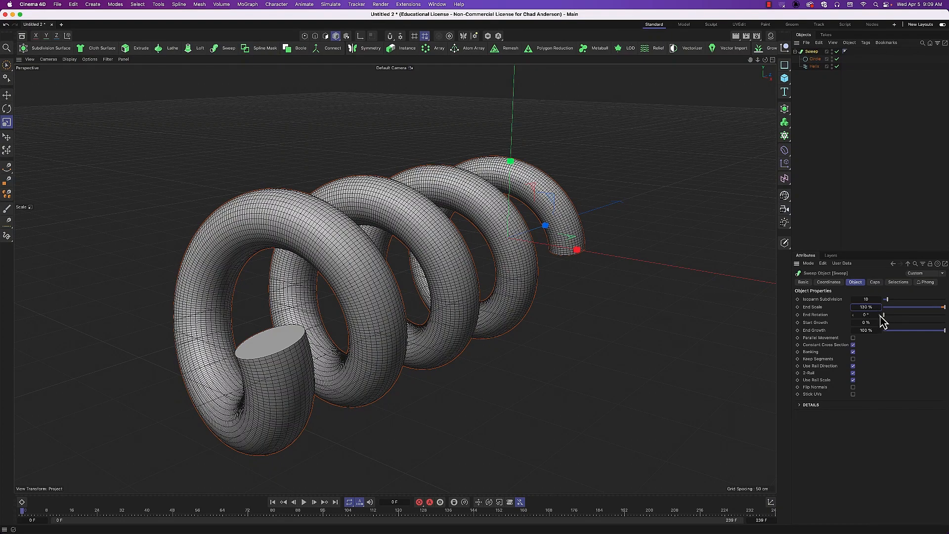
# - Try an end rotation of 49° on the Sweep, undo it, and test the start growth
pyautogui.moveTo(881, 315)
pyautogui.mouseDown()
pyautogui.moveTo(899, 315)
pyautogui.moveTo(874, 321)
pyautogui.mouseUp()
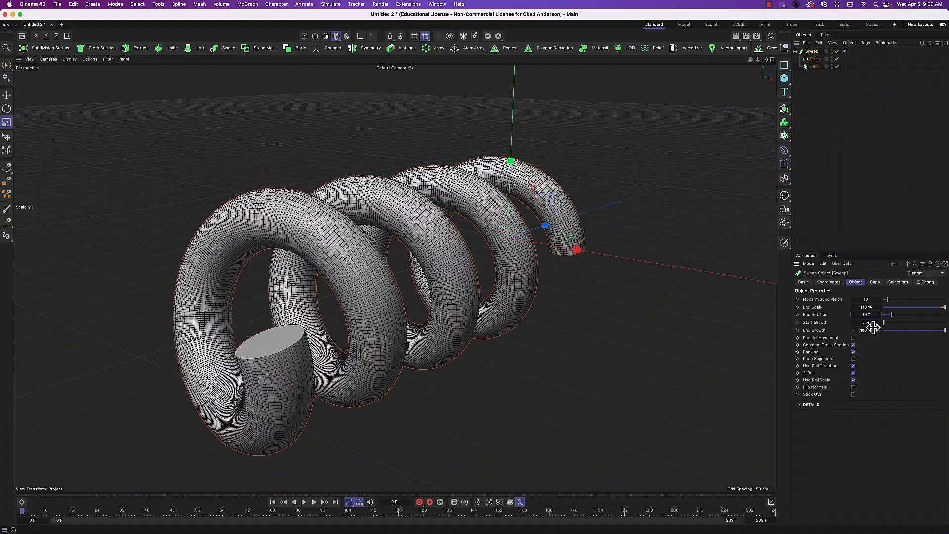
pyautogui.press('super+z')
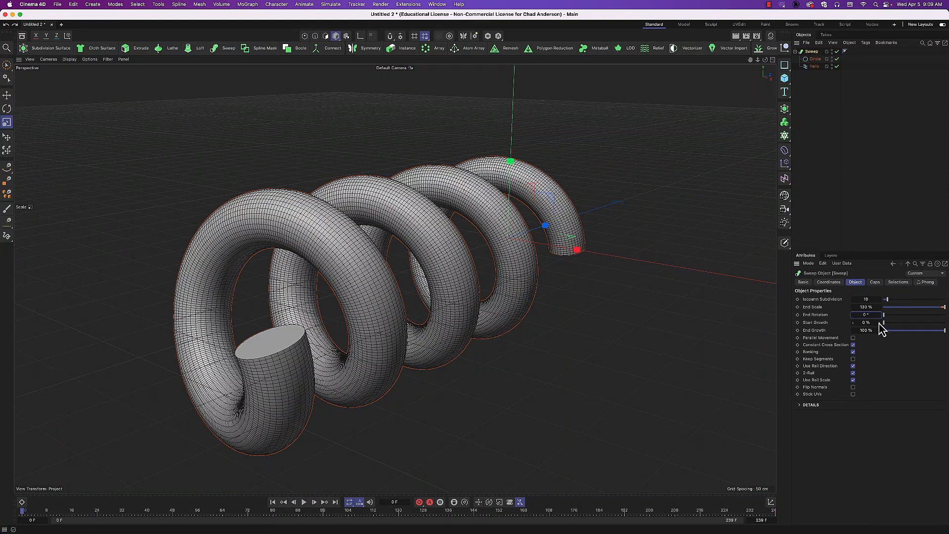
pyautogui.moveTo(880, 323)
pyautogui.mouseDown()
pyautogui.moveTo(910, 323)
pyautogui.moveTo(840, 330)
pyautogui.moveTo(878, 330)
pyautogui.mouseUp()
# - Turn off the Sweep's start and end caps to compare, and turn both back on
pyautogui.click(874, 283)
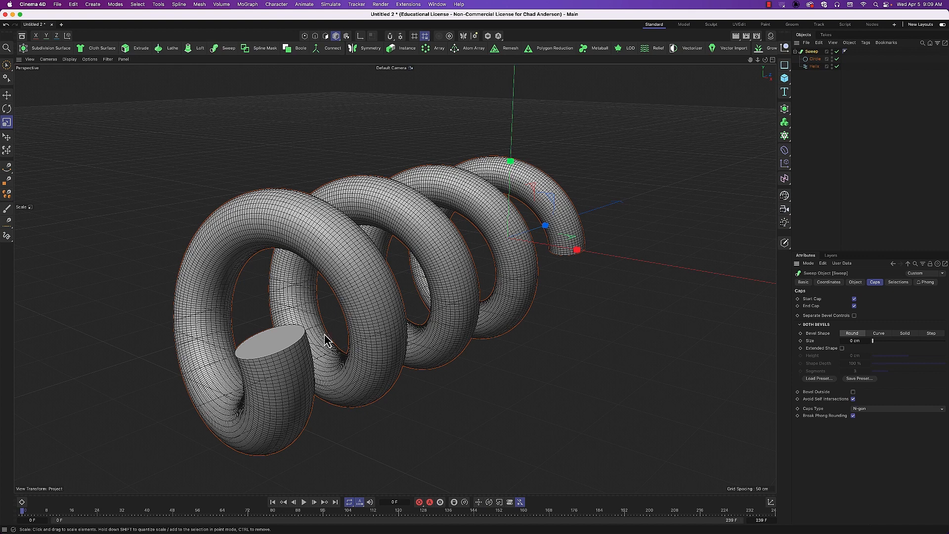
pyautogui.click(854, 299)
pyautogui.click(854, 306)
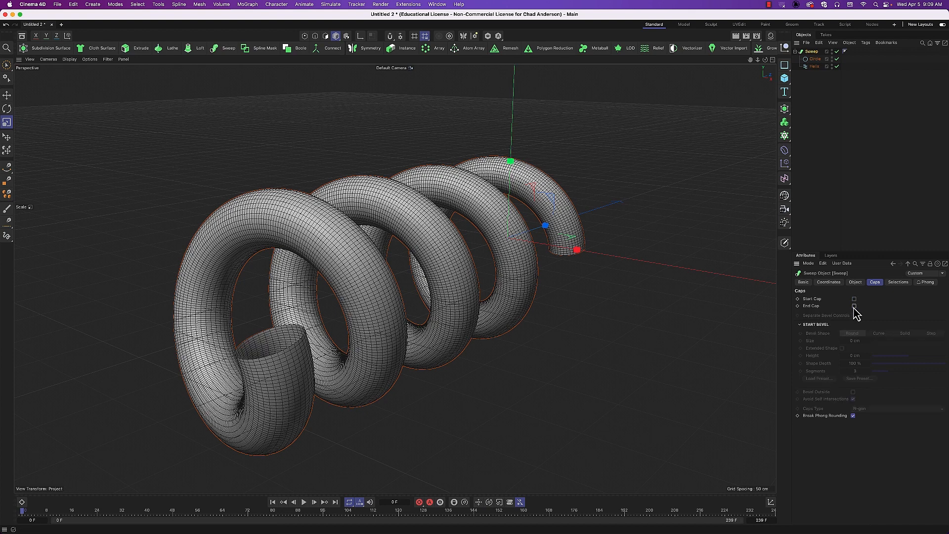
pyautogui.click(855, 306)
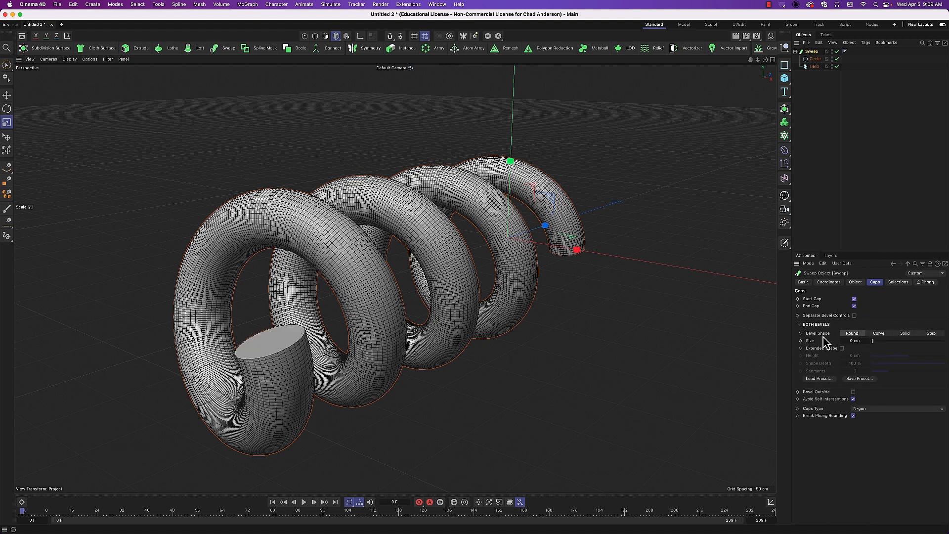
# - Bevel the Sweep's caps with a 7.32 cm size and 6 segments, trying the Step and Solid shapes before returning to Round
pyautogui.moveTo(874, 342); pyautogui.dragTo(868, 372)
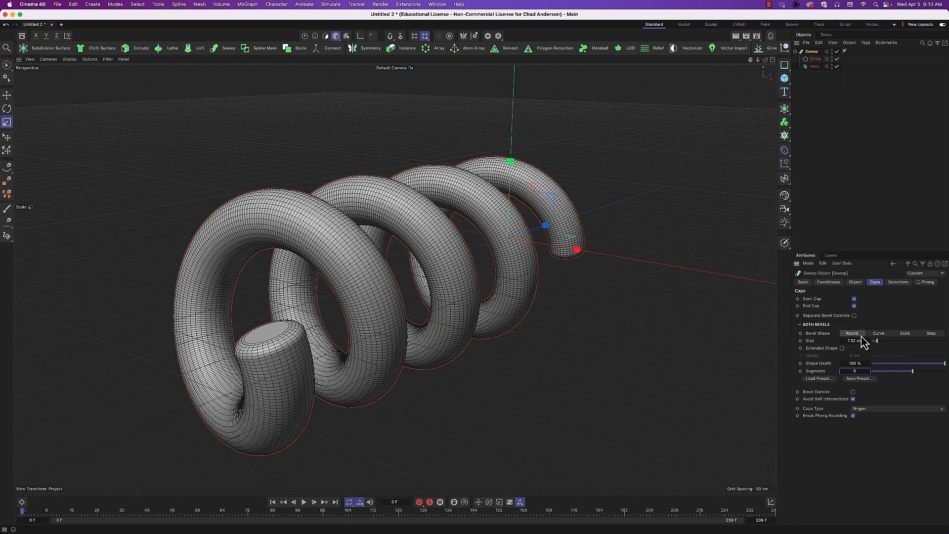
pyautogui.click(932, 336)
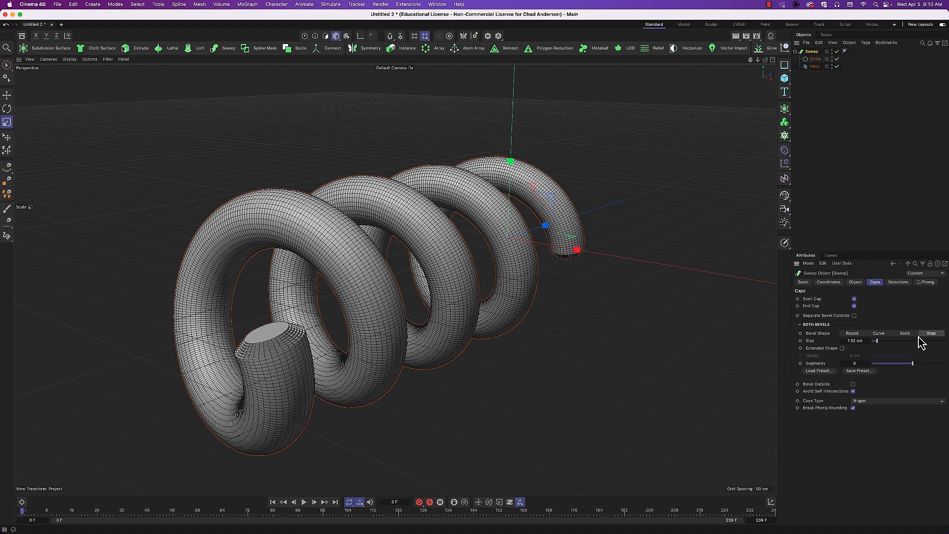
pyautogui.click(854, 334)
pyautogui.click(905, 335)
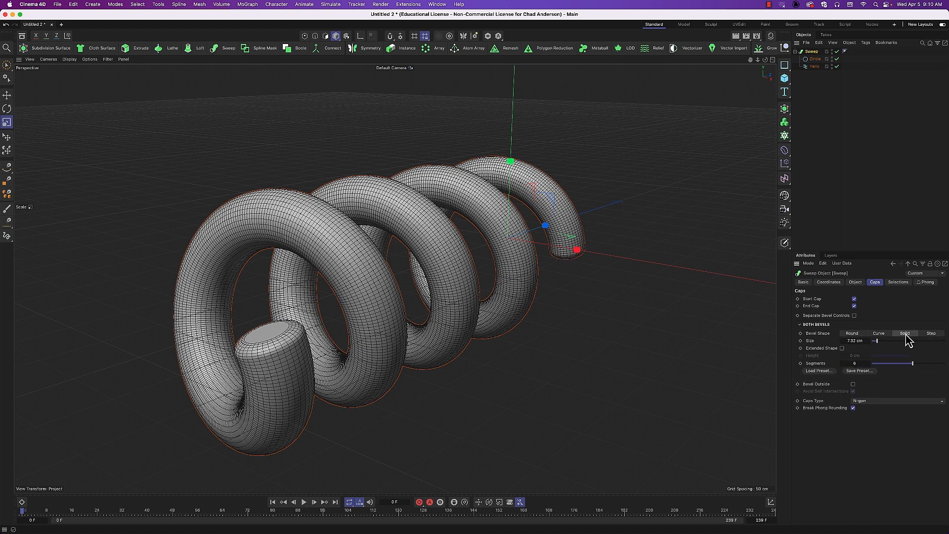
pyautogui.click(853, 336)
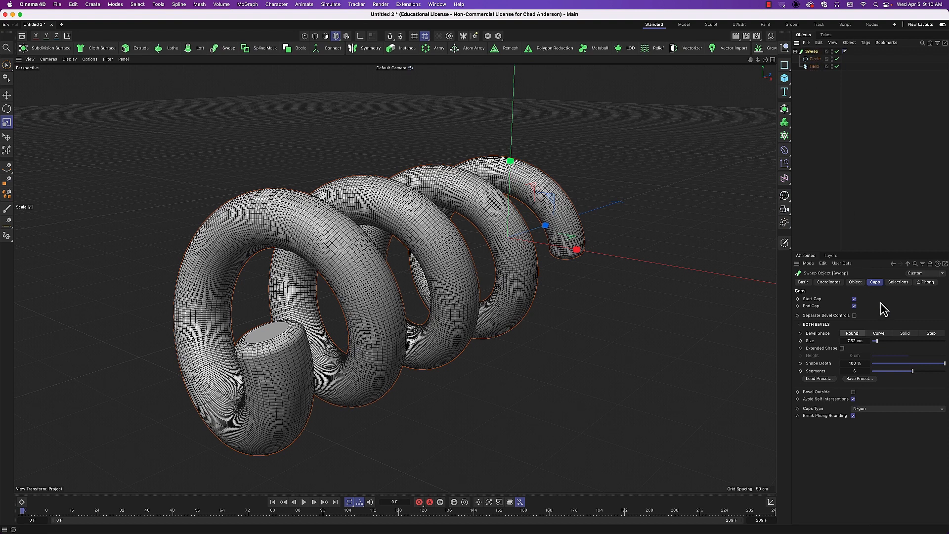
# - Delete the Circle profile from the Sweep and add an n-Side spline with 3 sides
pyautogui.click(816, 58)
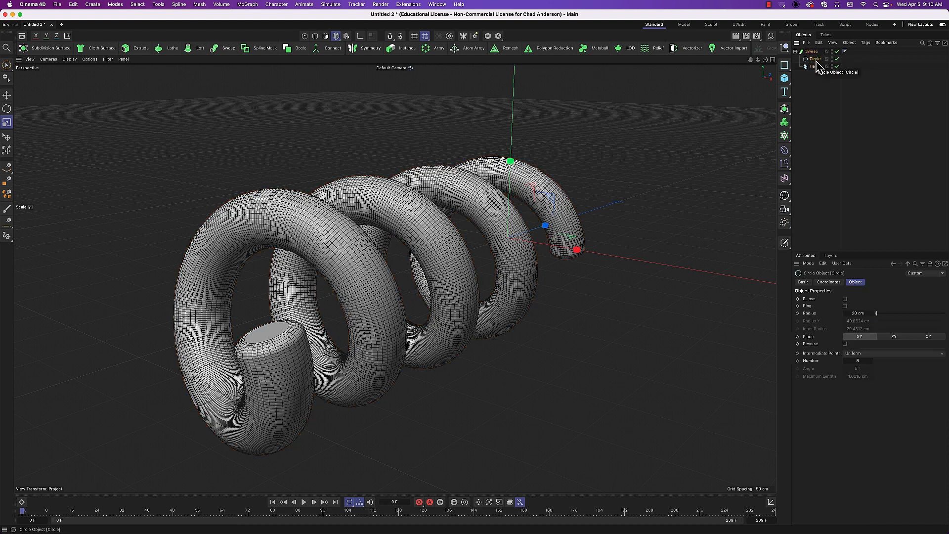
pyautogui.press('Delete')
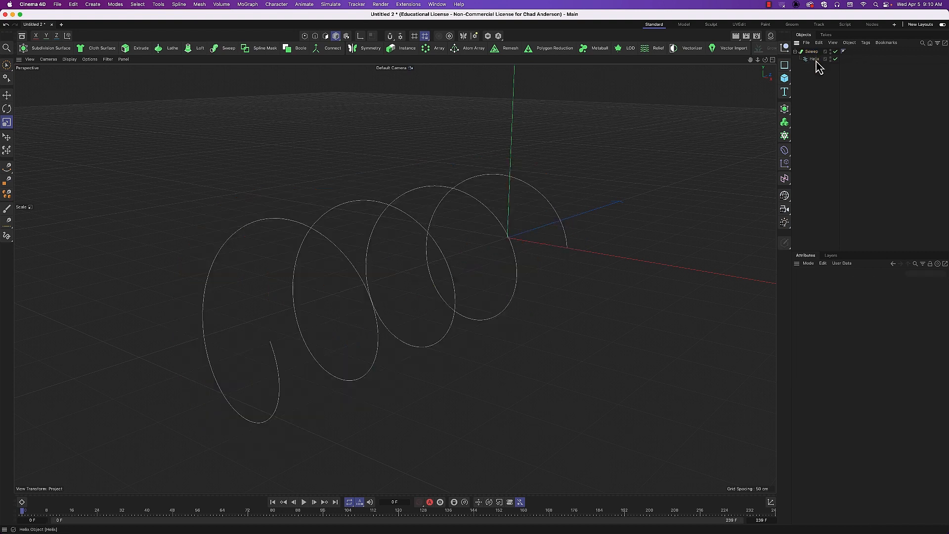
pyautogui.click(788, 72)
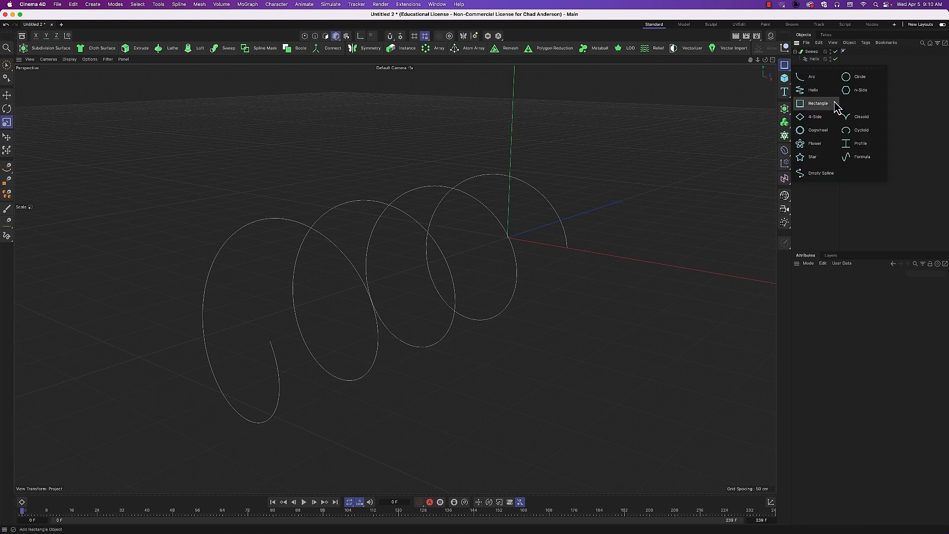
pyautogui.click(850, 94)
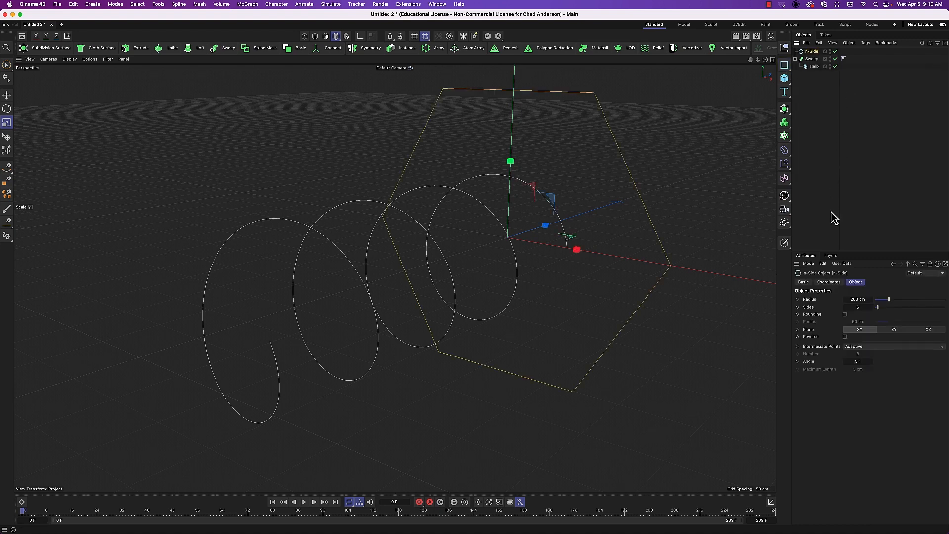
pyautogui.click(845, 308)
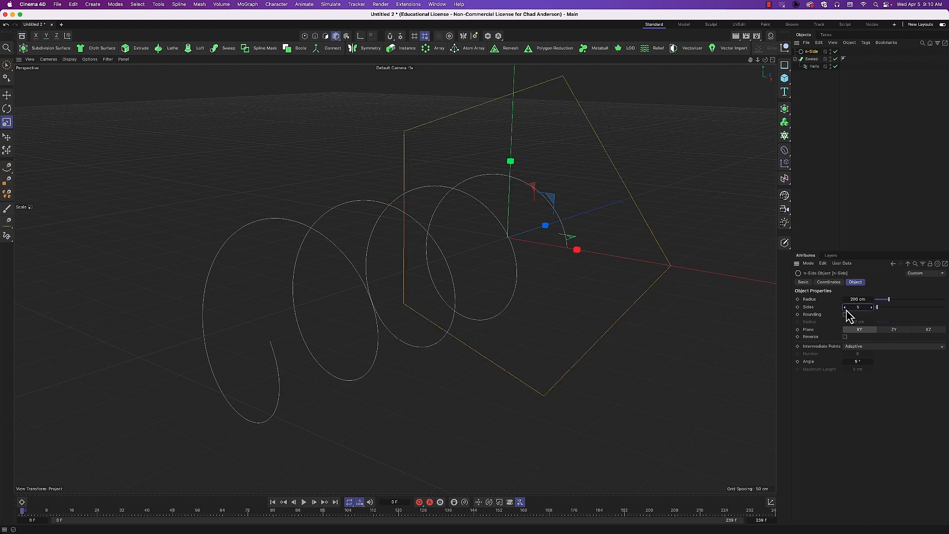
pyautogui.click(846, 307)
pyautogui.click(846, 308)
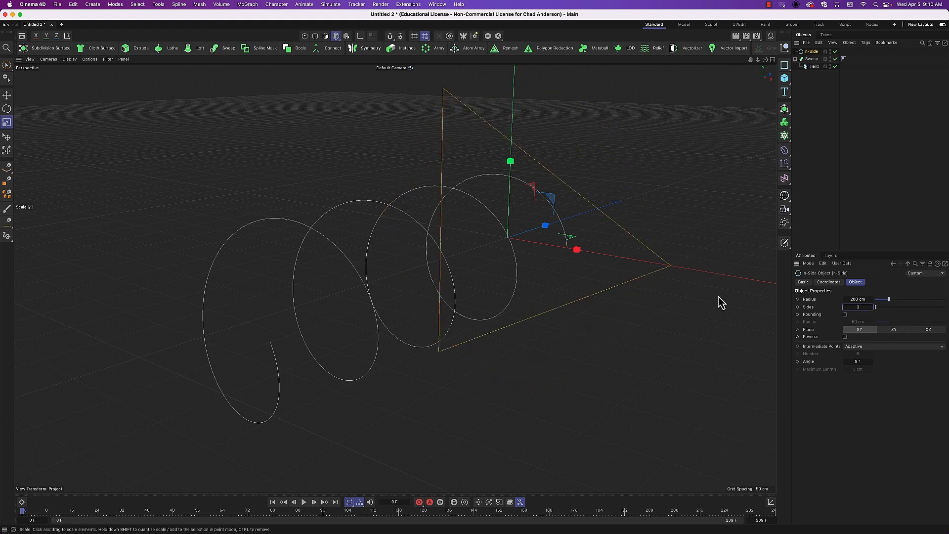
# - Scale the n-Side spline down to a radius of about 32.7 cm and make it the Sweep's first child above the Helix
pyautogui.press('t')
pyautogui.moveTo(683, 343); pyautogui.dragTo(390, 346)
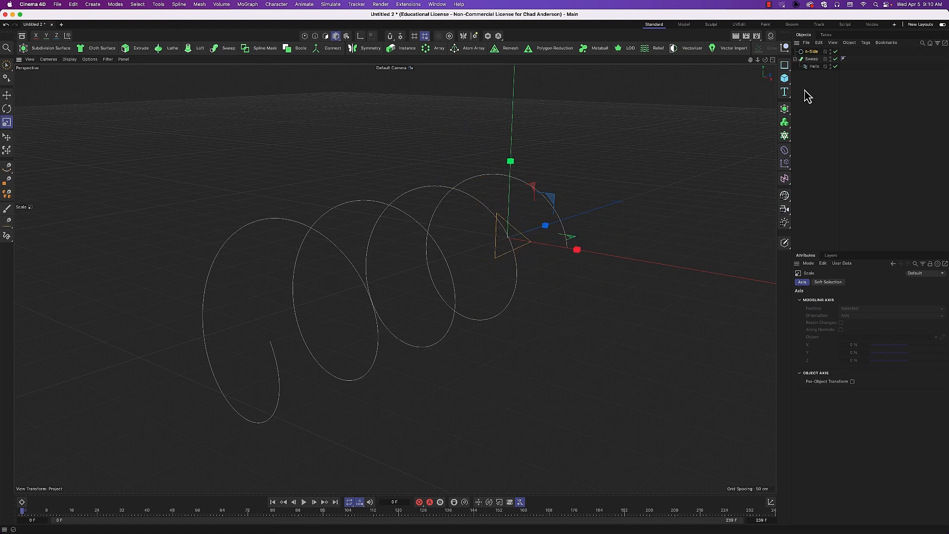
pyautogui.moveTo(814, 52); pyautogui.dragTo(811, 63)
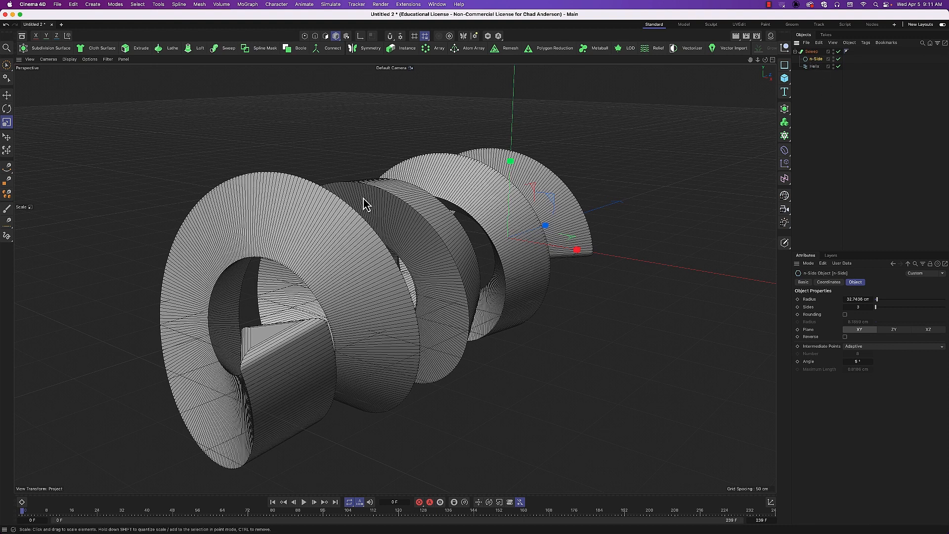
# - Render a preview of the triangular coil in the viewport
pyautogui.keyDown('alt'); pyautogui.moveTo(468, 242); pyautogui.dragTo(482, 208); pyautogui.keyUp('alt')
pyautogui.moveTo(423, 250)
pyautogui.keyDown('alt'); pyautogui.mouseDown()
pyautogui.moveTo(388, 269)
pyautogui.moveTo(433, 261)
pyautogui.mouseUp(); pyautogui.keyUp('alt')
pyautogui.press('super+r')
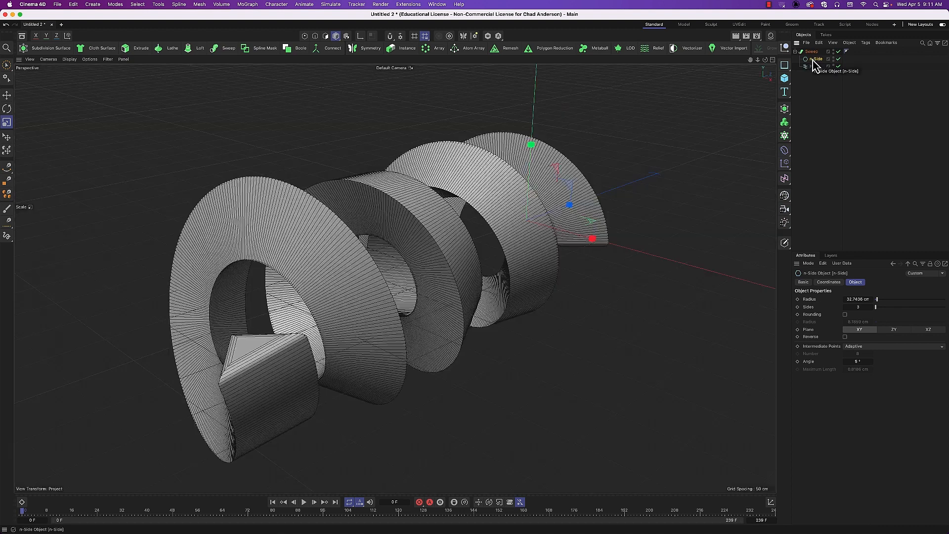
# - Delete the n-Side and Helix splines from the Sweep and reset the viewport to its default framing
pyautogui.press('BackSpace')
pyautogui.click(816, 60)
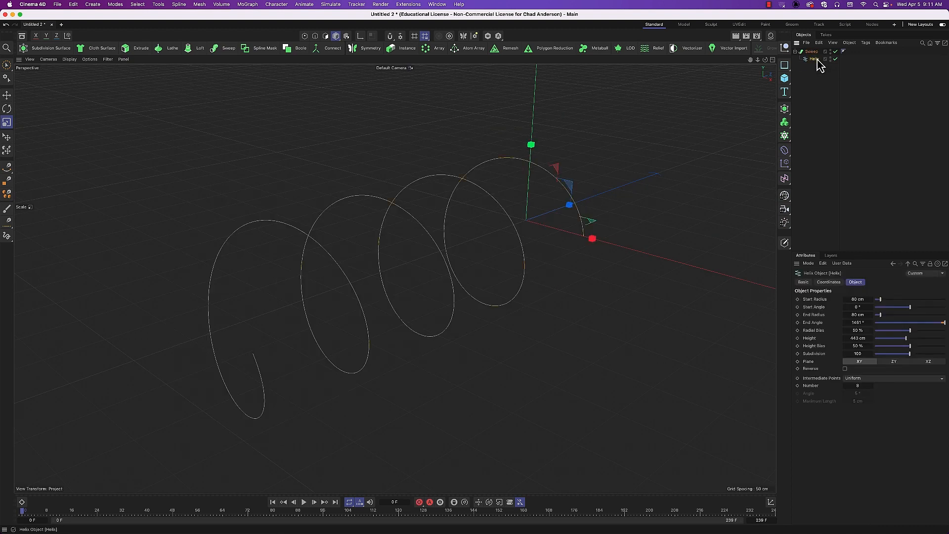
pyautogui.press('BackSpace')
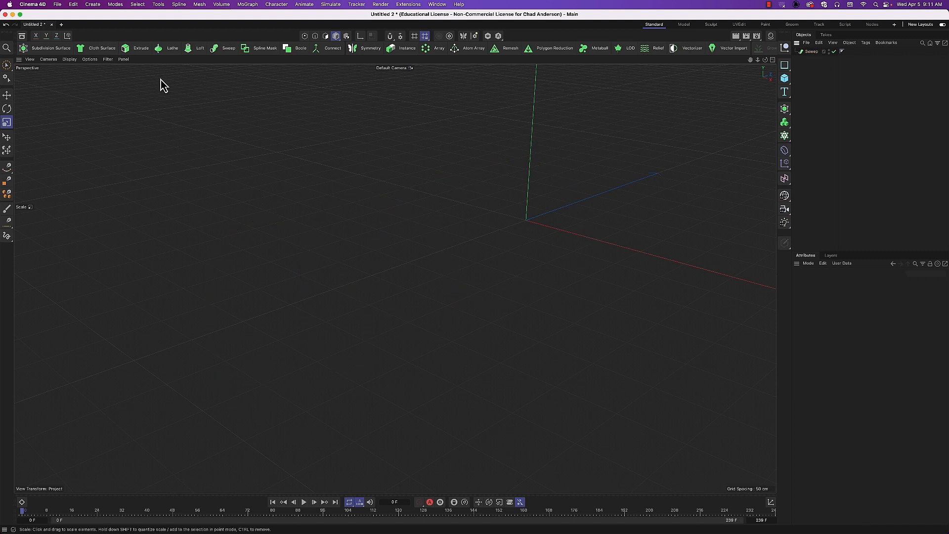
pyautogui.click(30, 59)
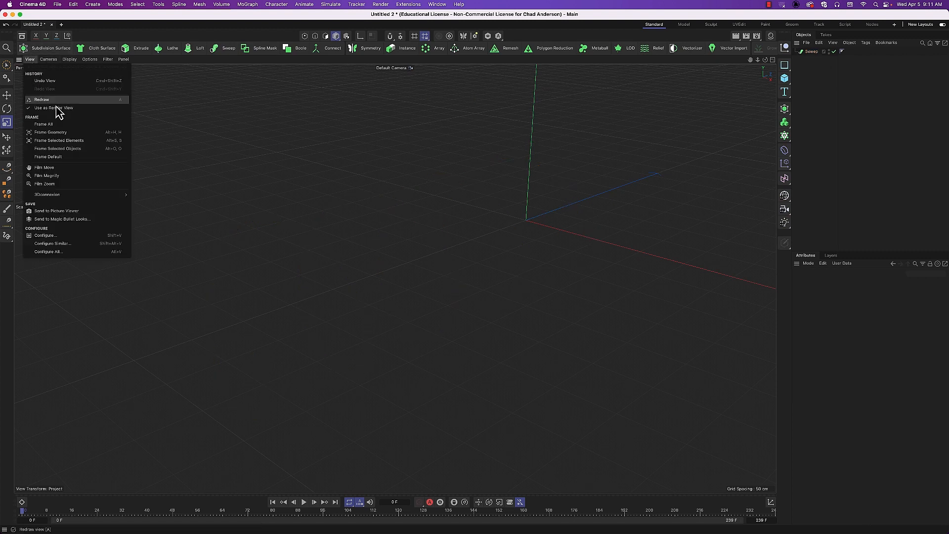
pyautogui.click(77, 157)
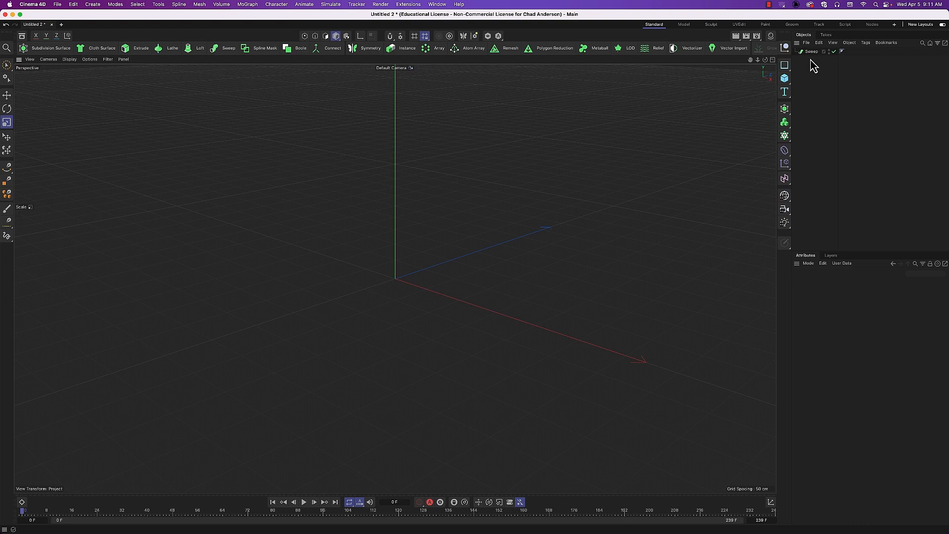
# - Add a Text Spline and change its text to "Plumber"
pyautogui.moveTo(785, 92); pyautogui.dragTo(820, 118)
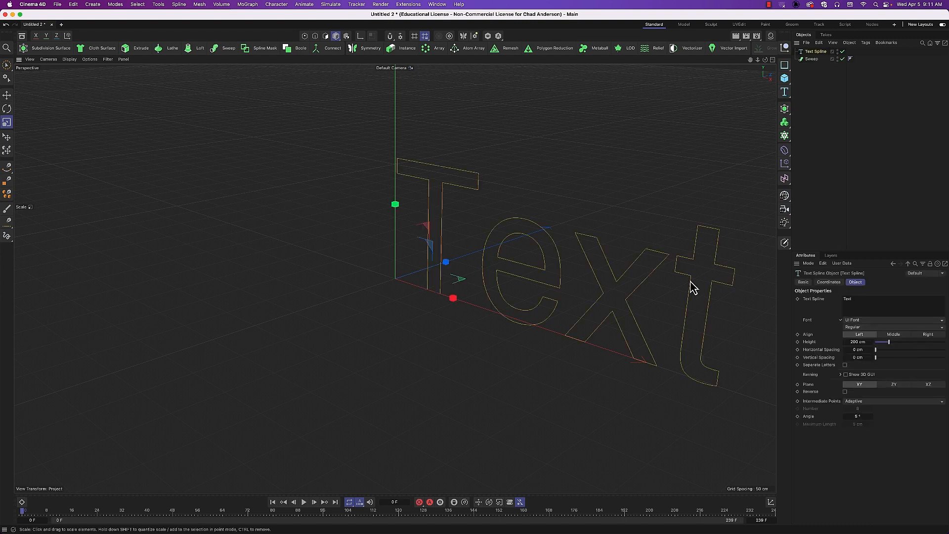
pyautogui.doubleClick(838, 299)
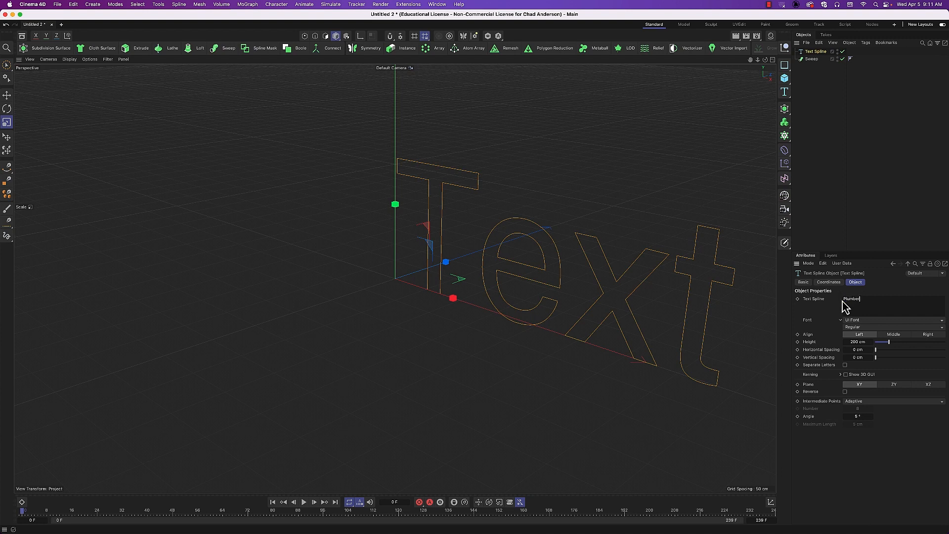
pyautogui.write('Plumber')
pyautogui.click(829, 199)
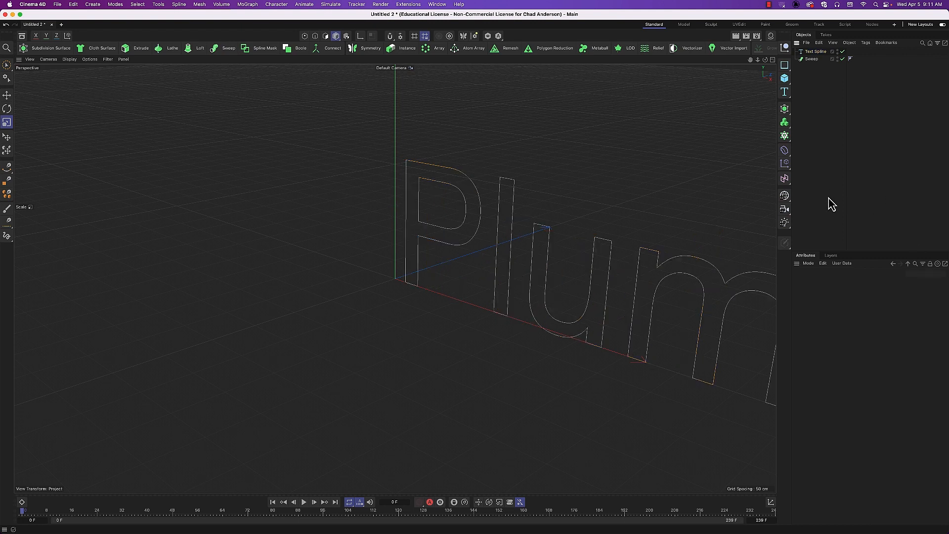
pyautogui.press('e')
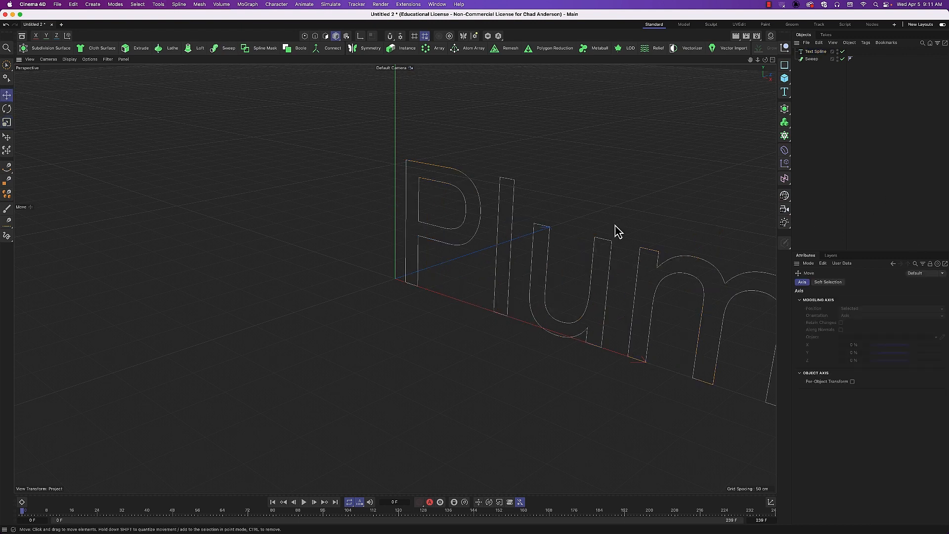
# - Move the Text Spline along X until the word is roughly centred on the origin, and add a Circle spline with a 5 cm radius
pyautogui.click(814, 51)
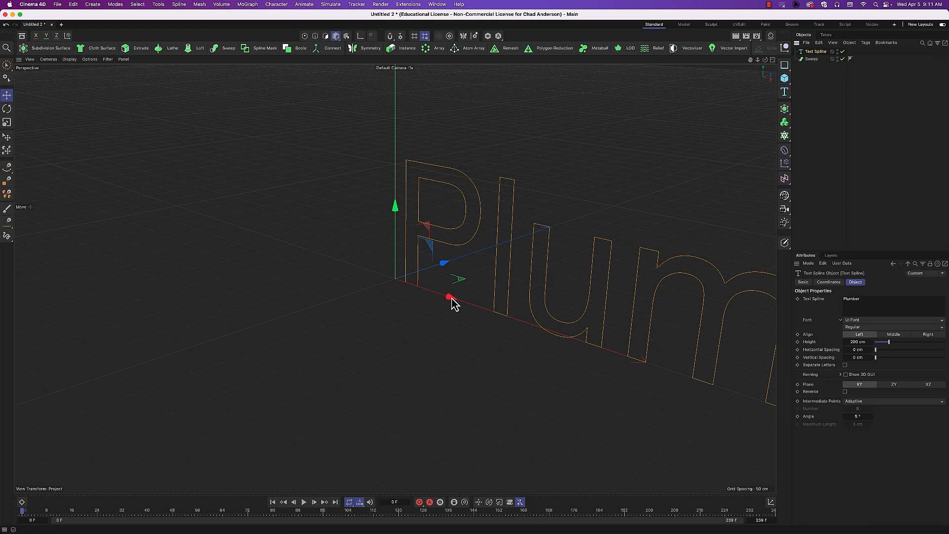
pyautogui.moveTo(450, 300); pyautogui.dragTo(252, 282)
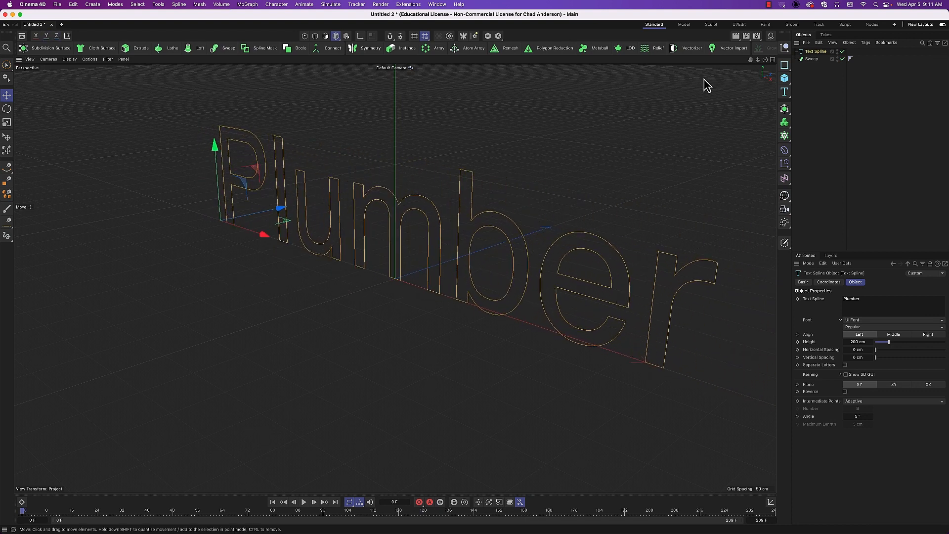
pyautogui.click(788, 69)
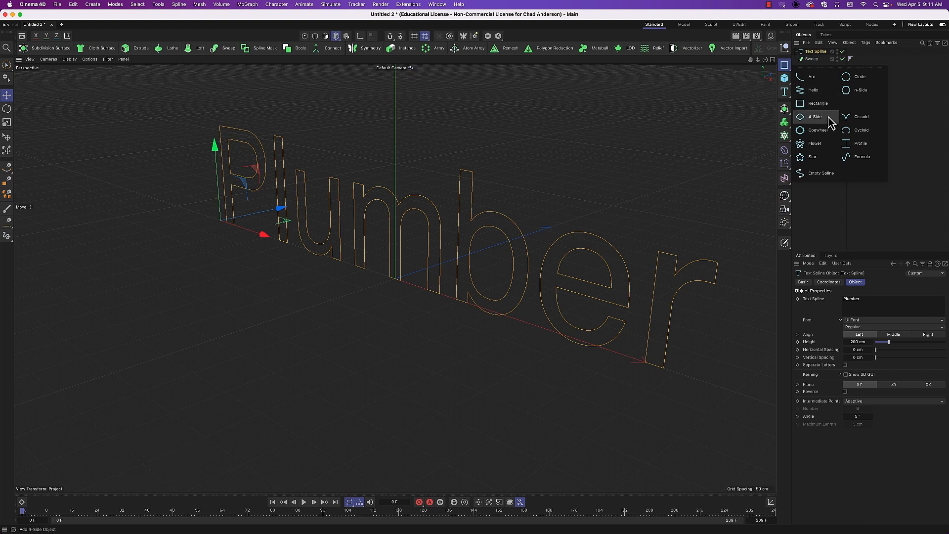
pyautogui.click(848, 78)
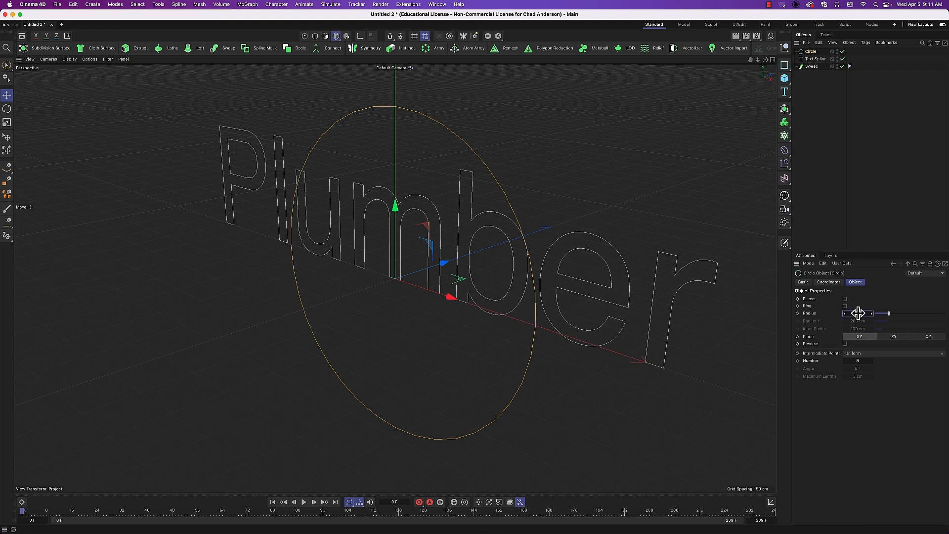
pyautogui.moveTo(859, 313); pyautogui.dragTo(858, 313)
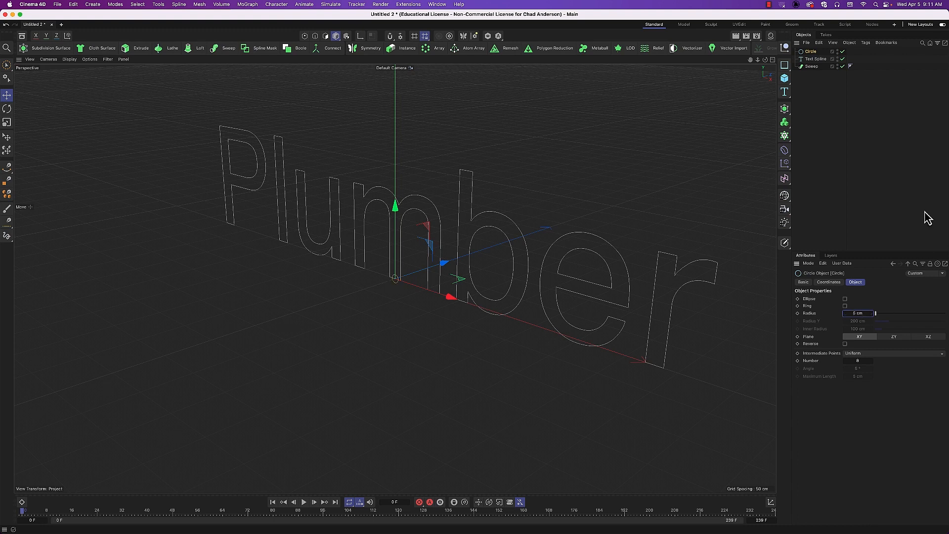
# - Make the Circle and Text Spline children of the Sweep, with the Circle first, and render a preview in the viewport
pyautogui.click(815, 59)
pyautogui.keyDown('shift'); pyautogui.click(814, 52); pyautogui.keyUp('shift')
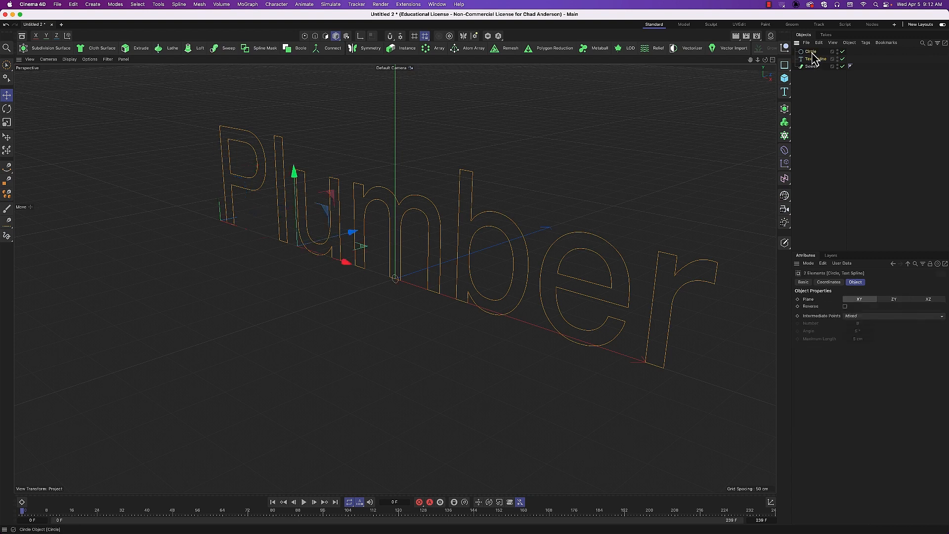
pyautogui.moveTo(813, 53); pyautogui.dragTo(815, 63)
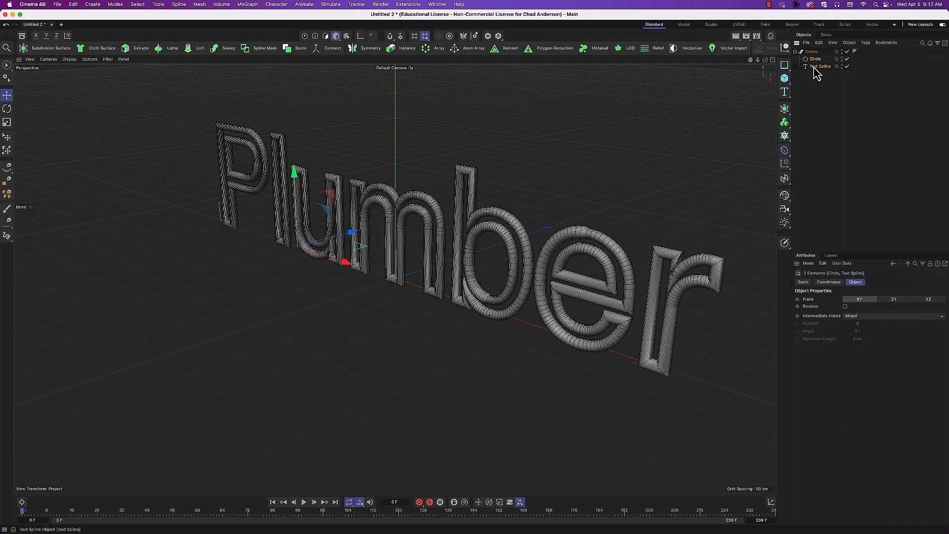
pyautogui.press('super+r')
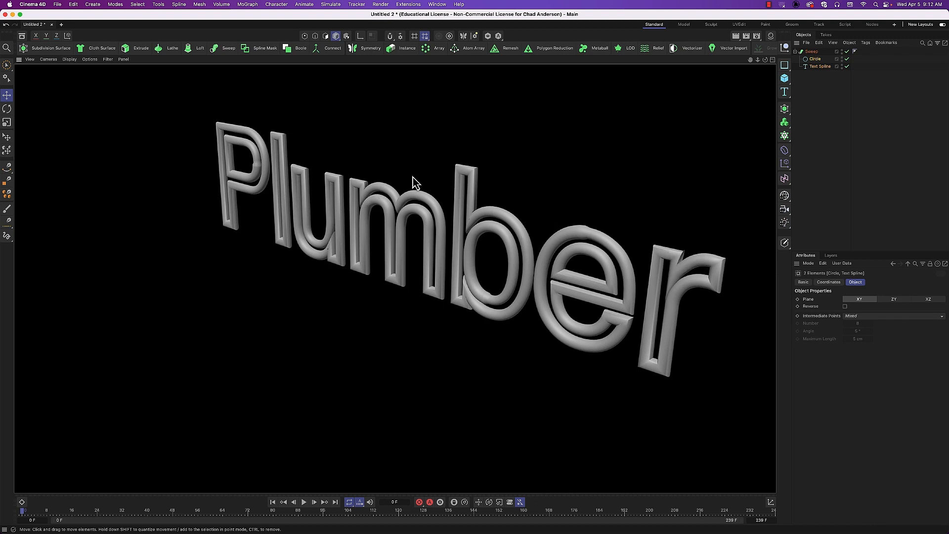
# - Try the Silom and Open Sans fonts on the Text Spline
pyautogui.click(822, 67)
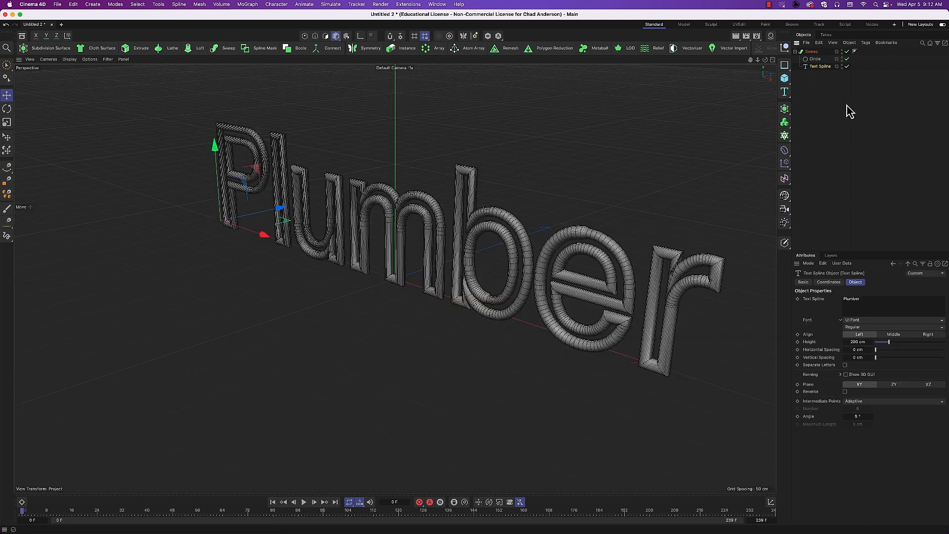
pyautogui.click(876, 321)
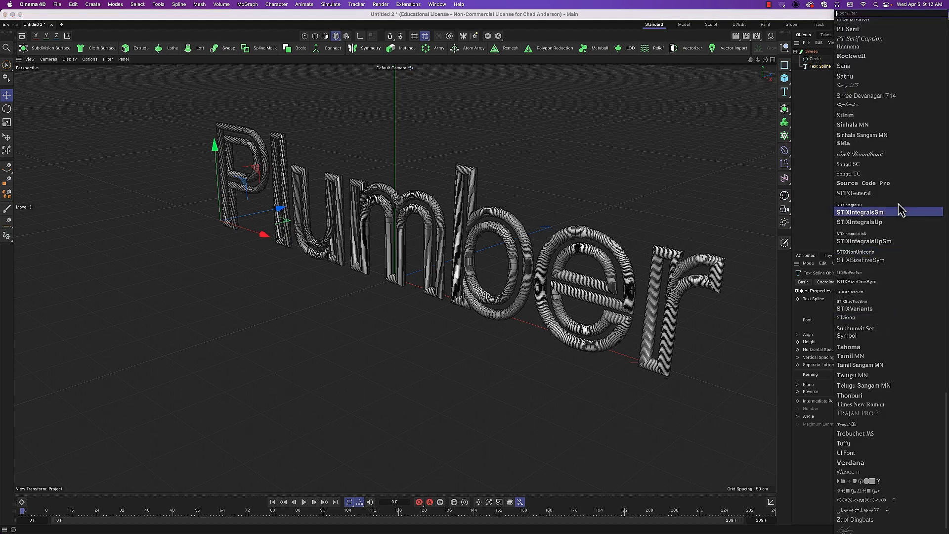
pyautogui.click(871, 119)
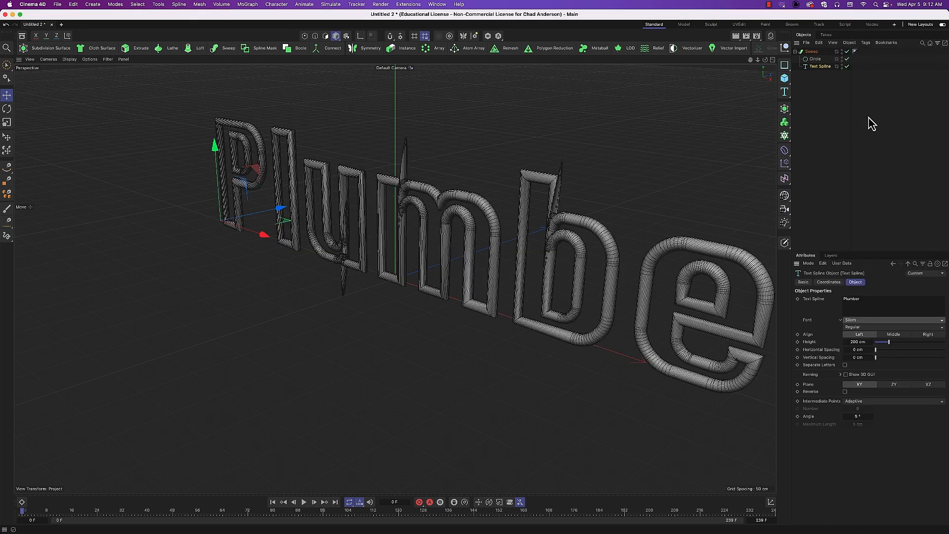
pyautogui.click(863, 321)
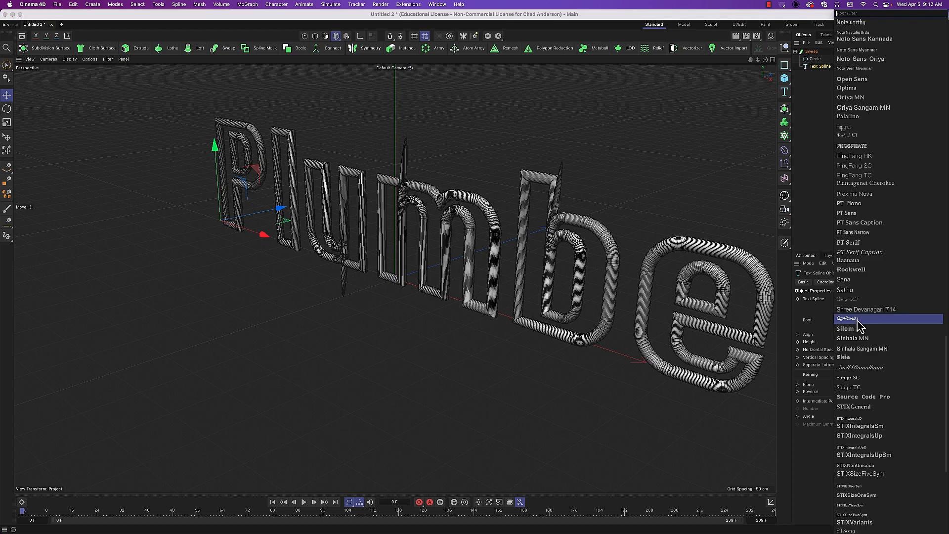
pyautogui.click(862, 79)
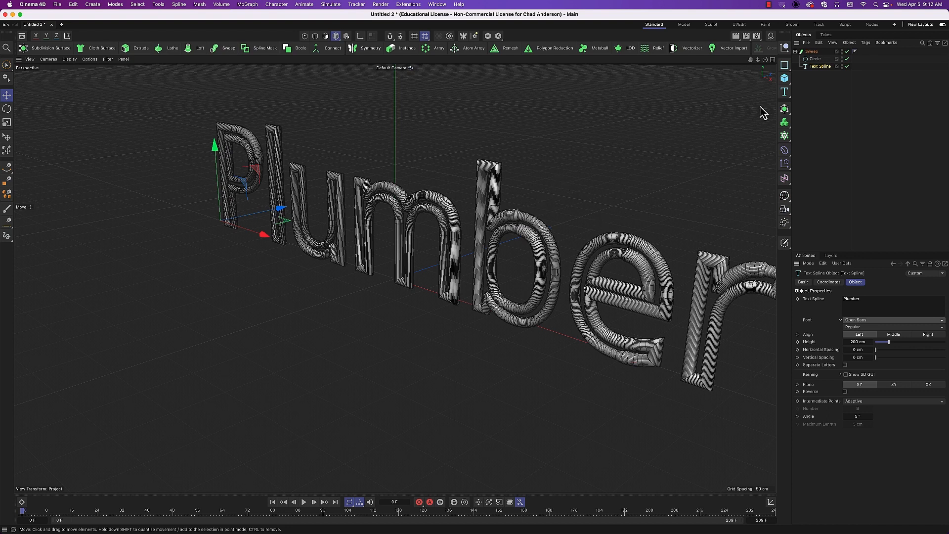
# - Set the Text Spline's font to Palatino and render a preview of the swept letters
pyautogui.click(869, 321)
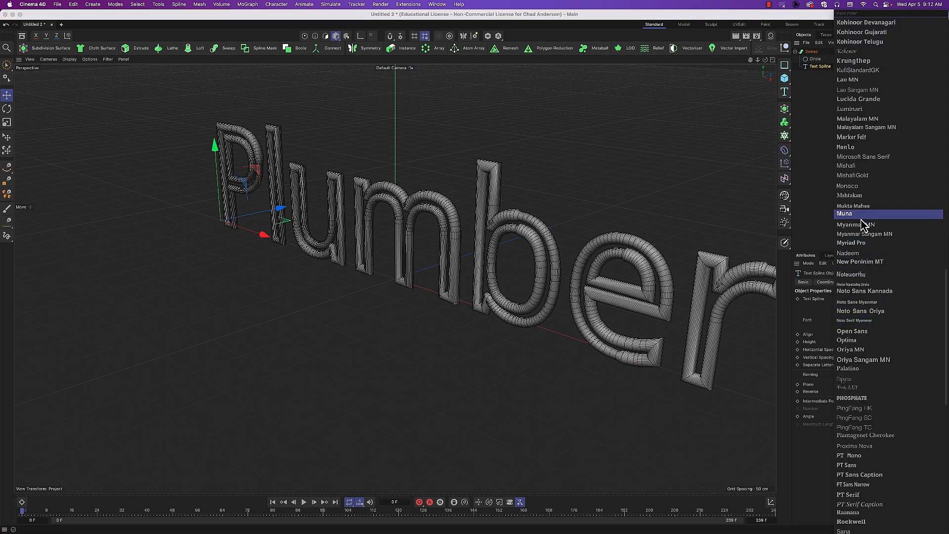
pyautogui.click(873, 369)
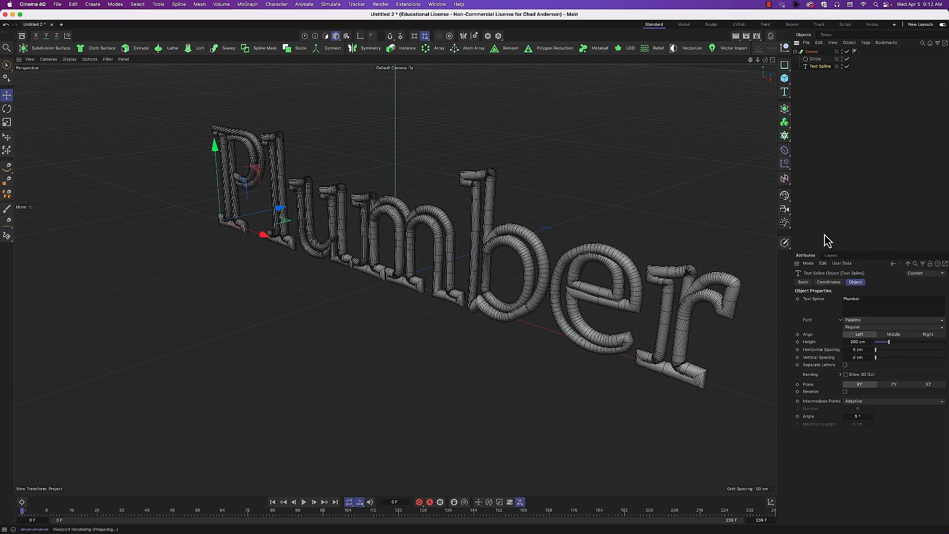
pyautogui.press('super+r')
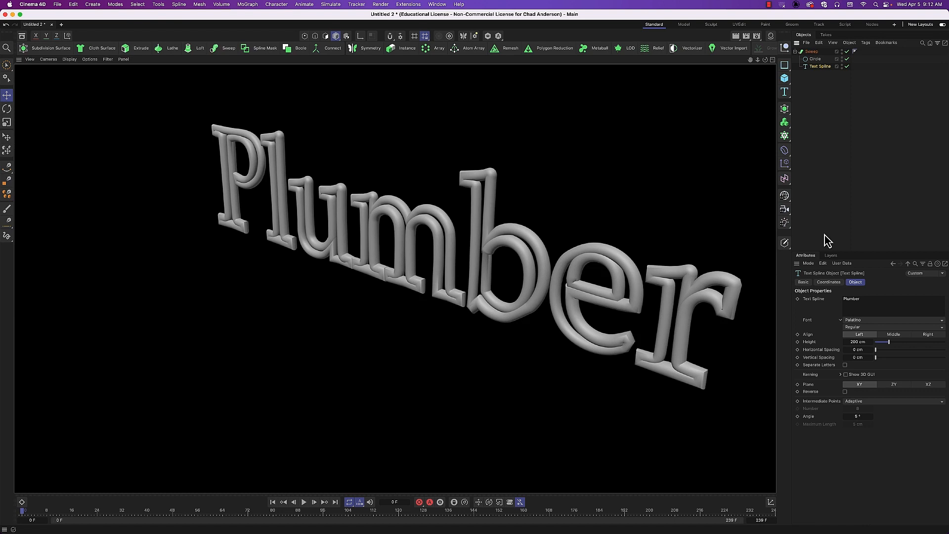
# - Delete the Circle and Text Spline from the Sweep
pyautogui.click(815, 59)
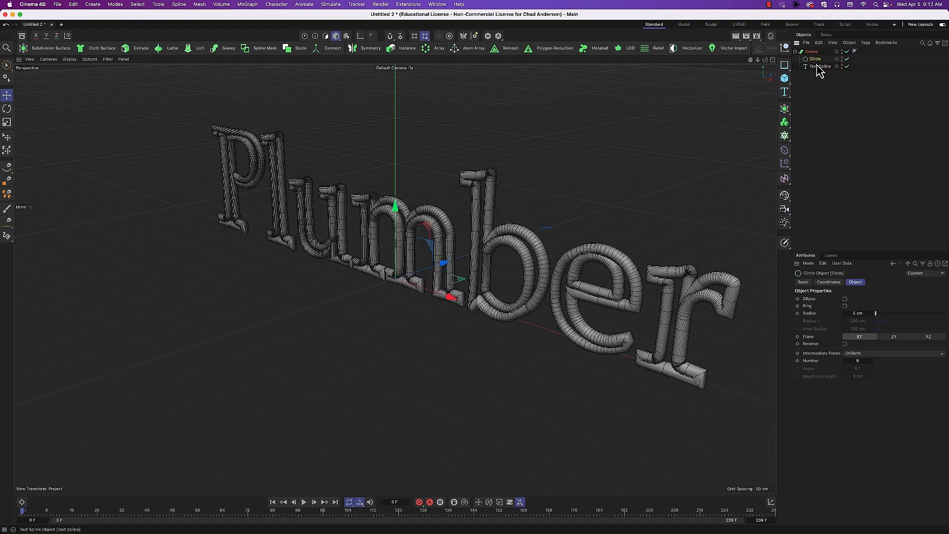
pyautogui.keyDown('shift'); pyautogui.click(818, 67); pyautogui.keyUp('shift')
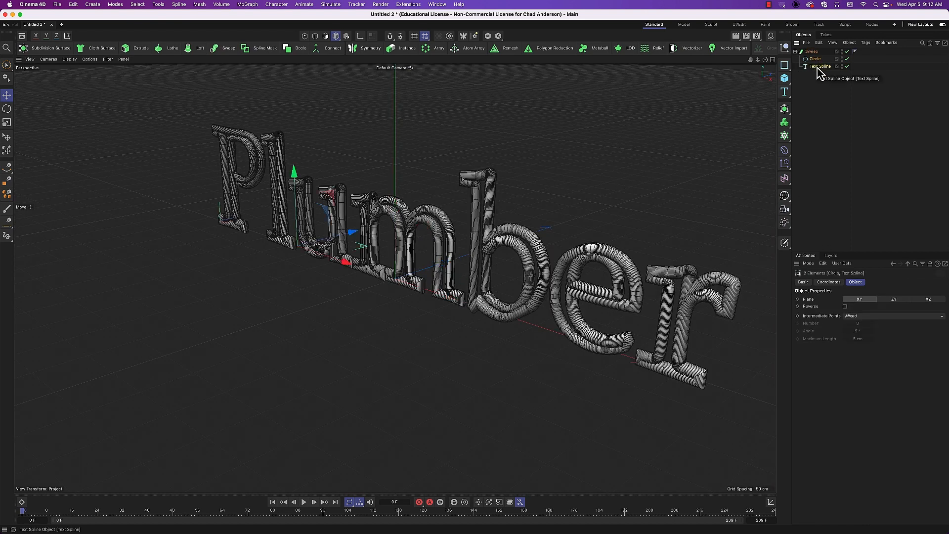
pyautogui.press('Delete')
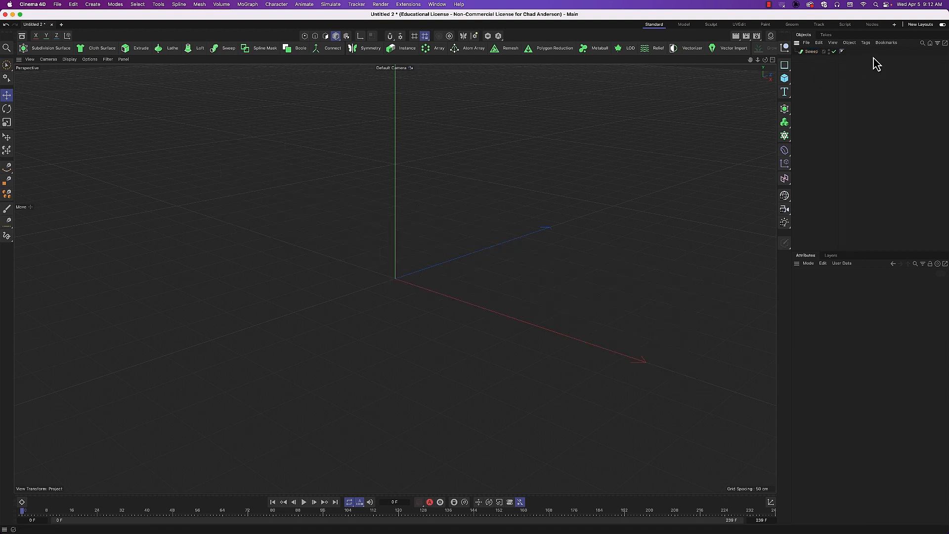
pyautogui.click(814, 52)
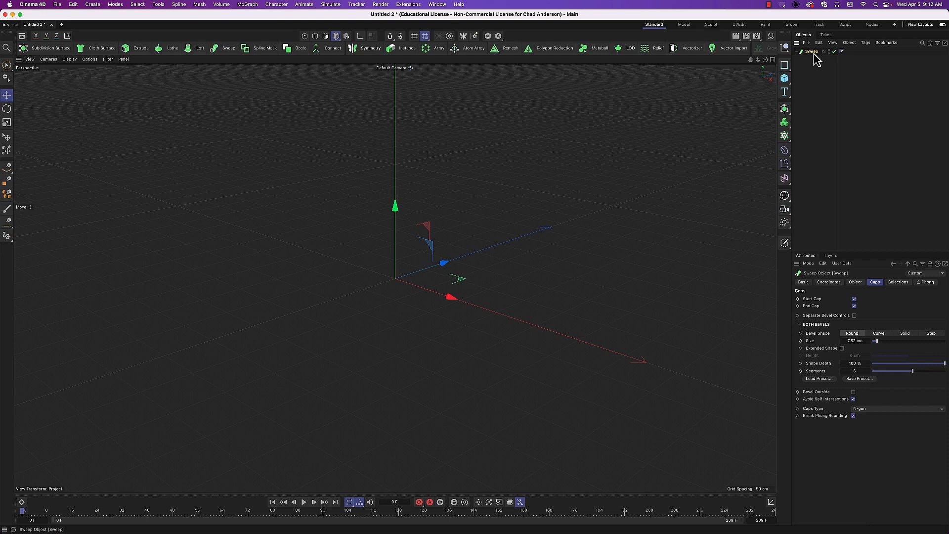
pyautogui.click(814, 91)
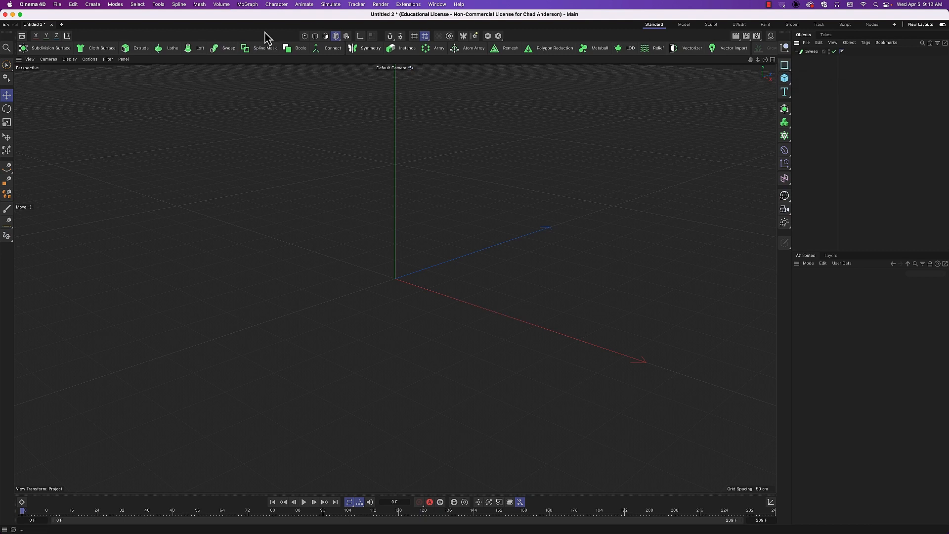
# - Open prince-symbol-vector-art-seeklogo.com.ai from the Desktop, using a scale of 1 centimeter with Connect Splines and Group Splines enabled
pyautogui.click(58, 5)
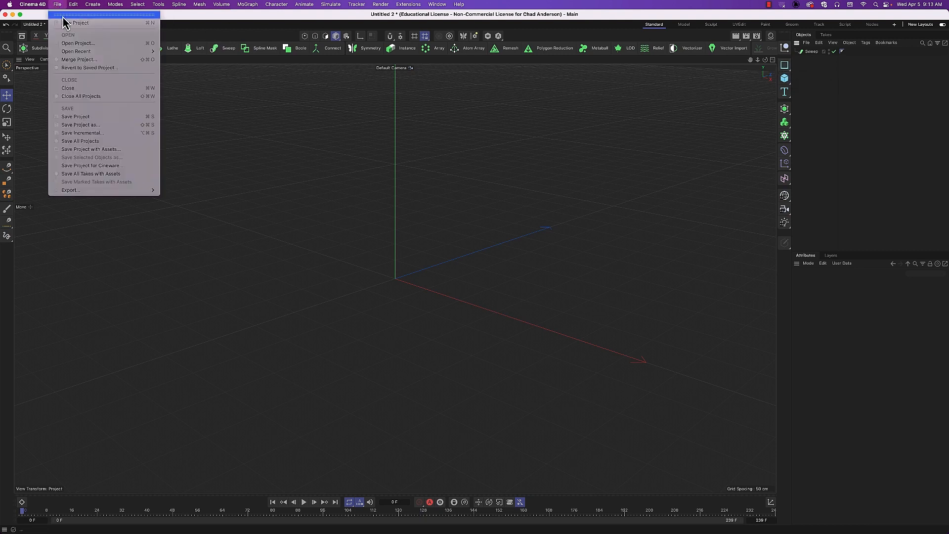
pyautogui.click(78, 44)
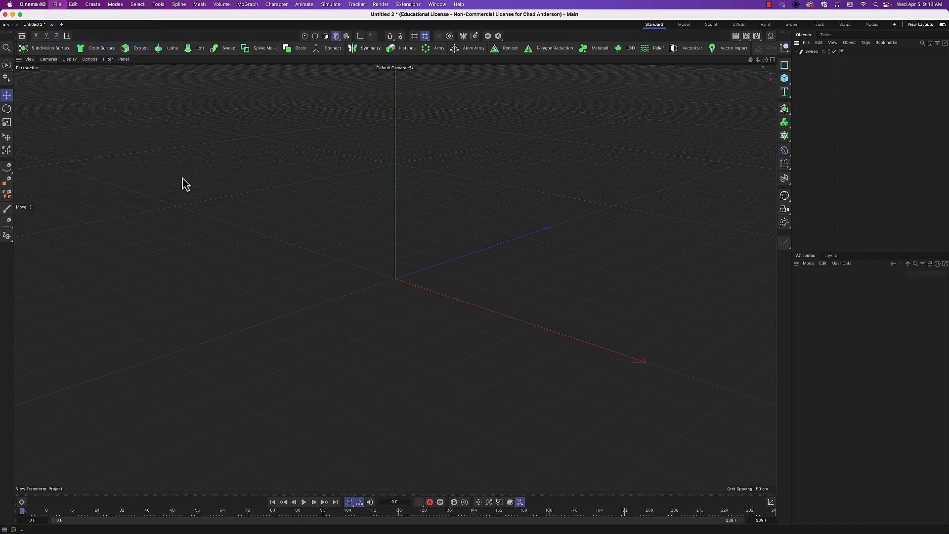
pyautogui.click(349, 141)
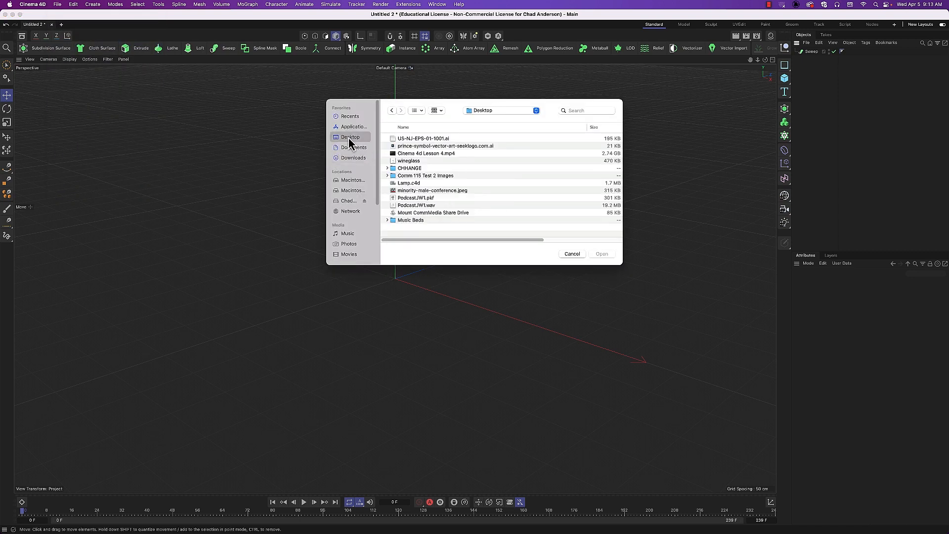
pyautogui.click(443, 147)
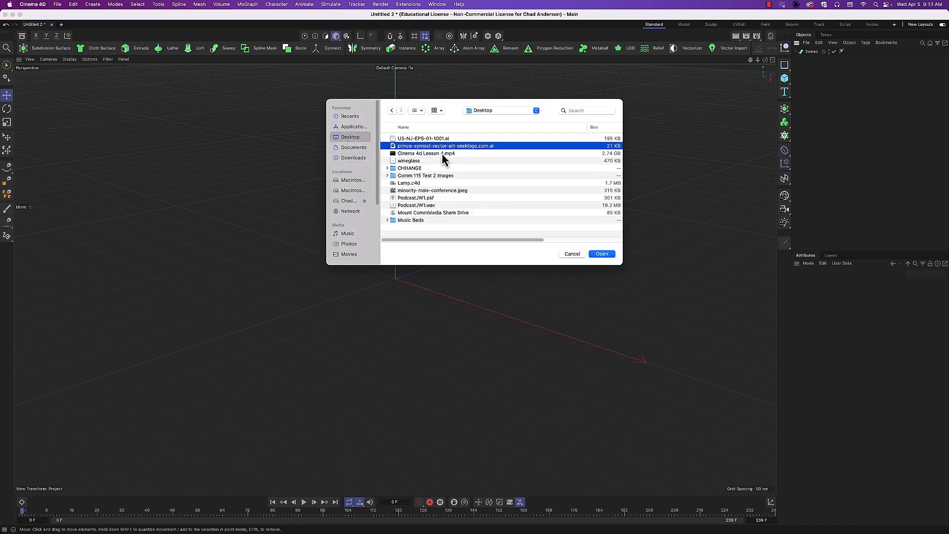
pyautogui.click(602, 254)
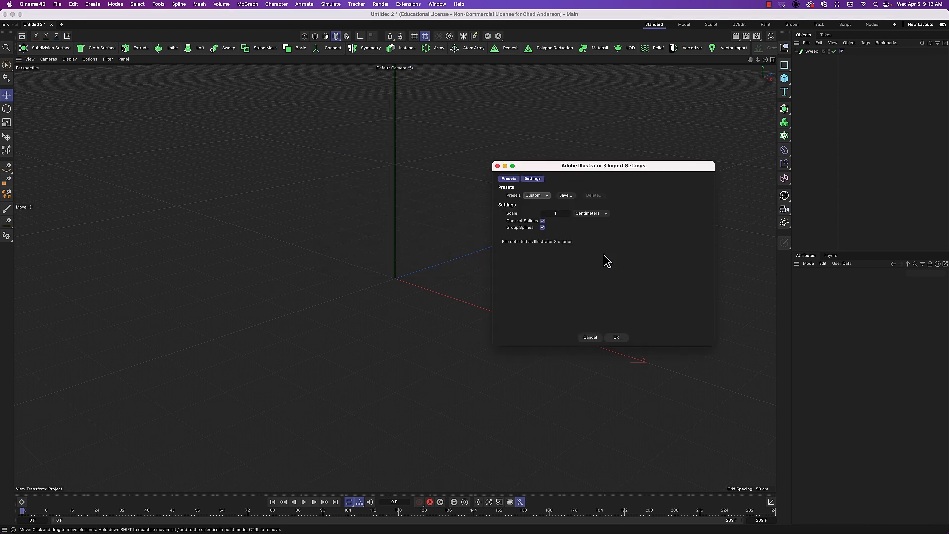
pyautogui.moveTo(560, 169); pyautogui.dragTo(549, 166)
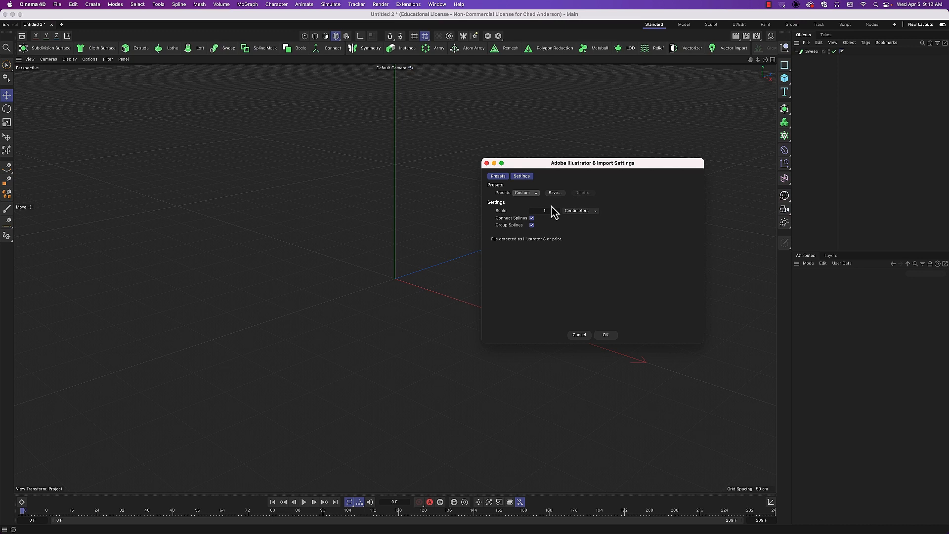
pyautogui.moveTo(535, 166); pyautogui.dragTo(510, 148)
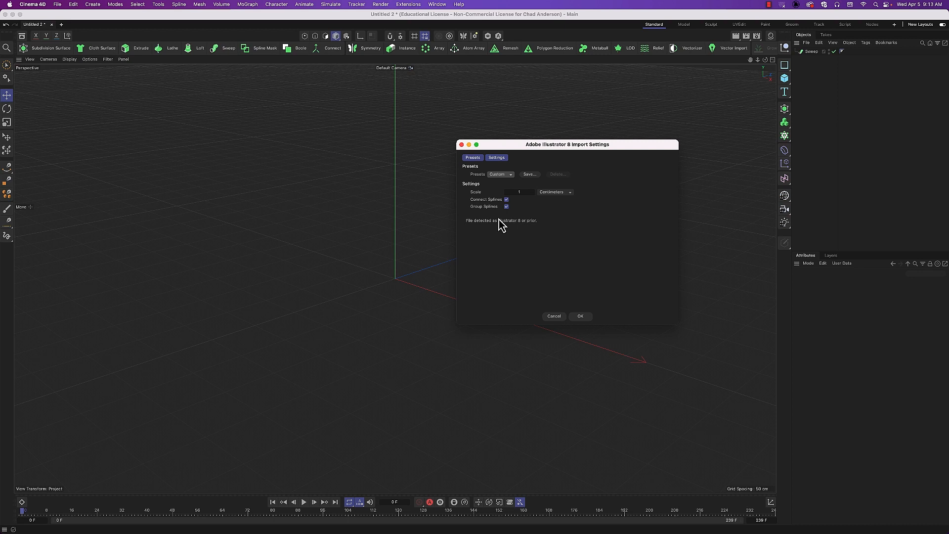
pyautogui.click(578, 317)
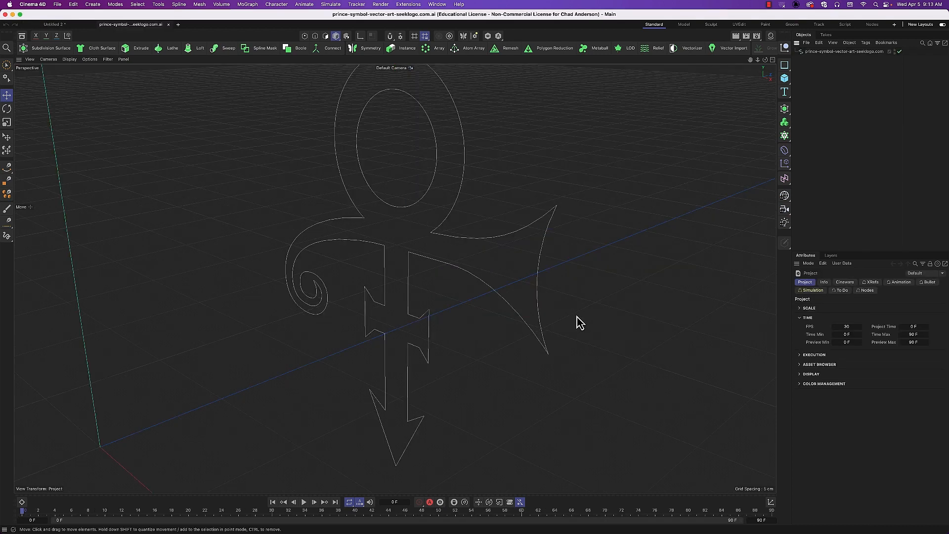
# - Try a Bend deformer as a child of the imported symbol spline and undo it
pyautogui.scroll(-5, 460, 280)
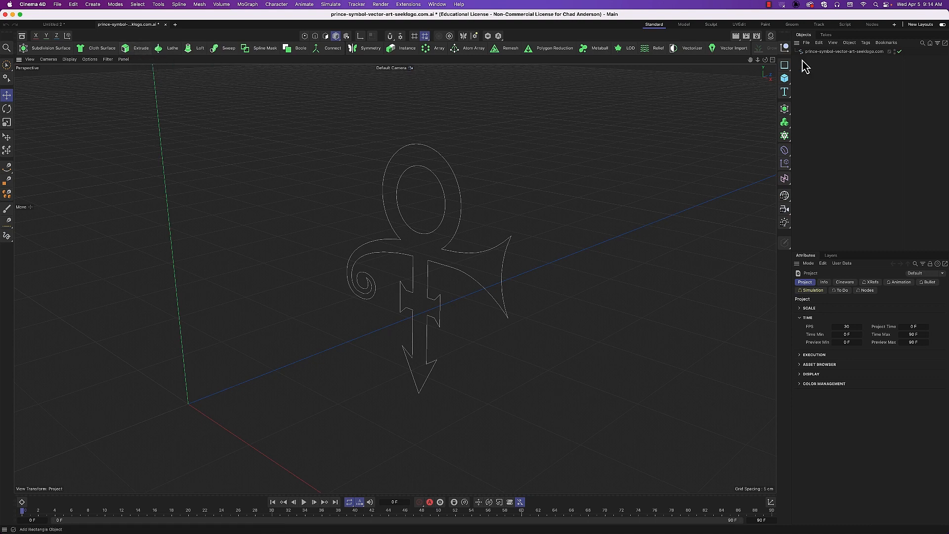
pyautogui.click(813, 53)
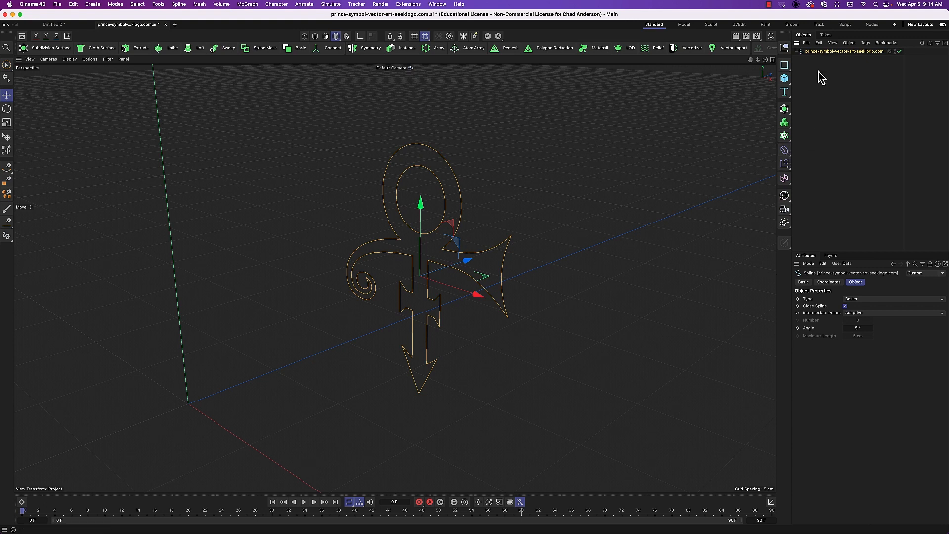
pyautogui.keyDown('shift'); pyautogui.click(785, 151); pyautogui.keyUp('shift')
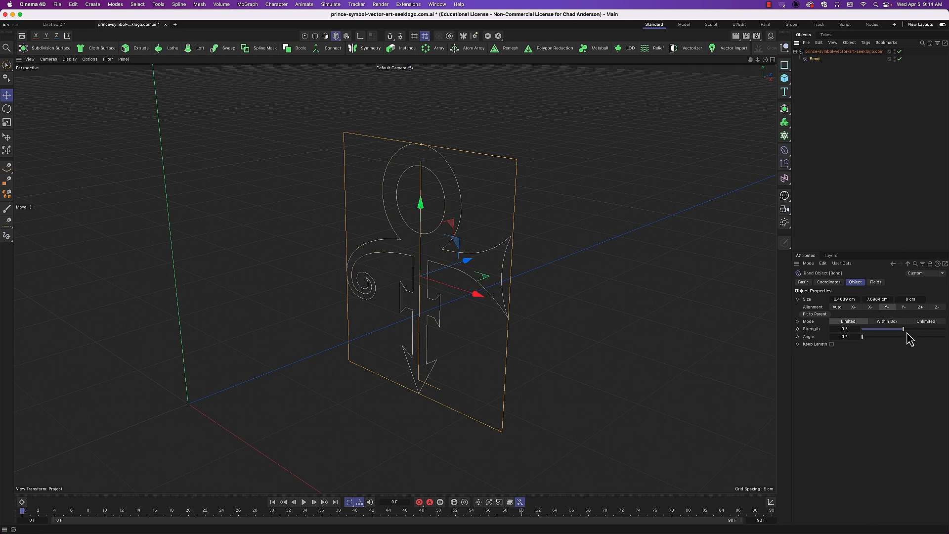
pyautogui.moveTo(907, 335); pyautogui.dragTo(901, 337)
pyautogui.press('super+z')
pyautogui.press('super+z')
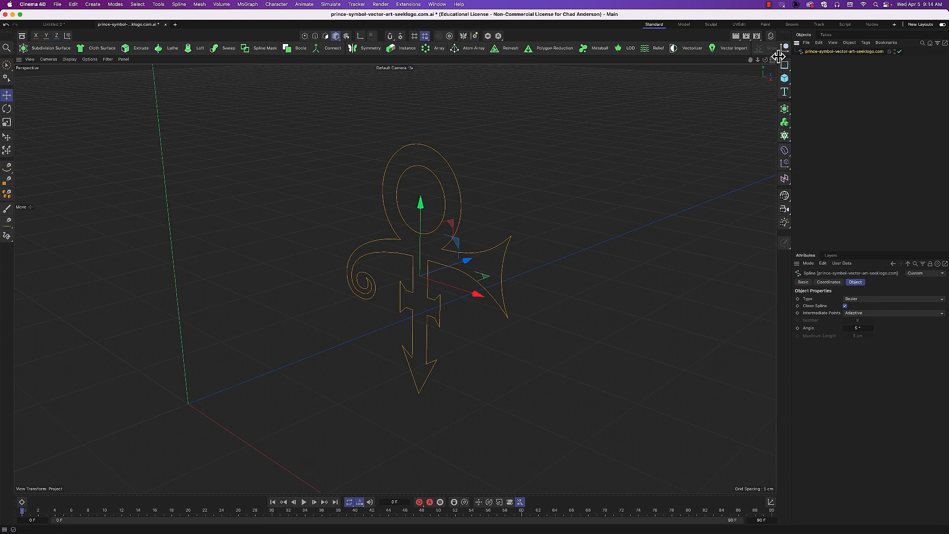
# - Extrude the imported symbol spline with an offset of 5 cm and render a preview of it
pyautogui.click(140, 49)
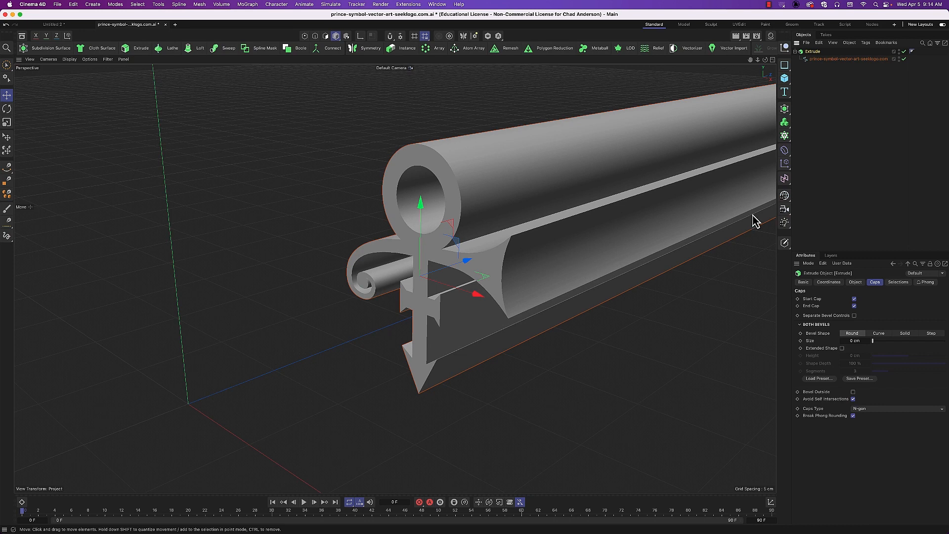
pyautogui.click(855, 282)
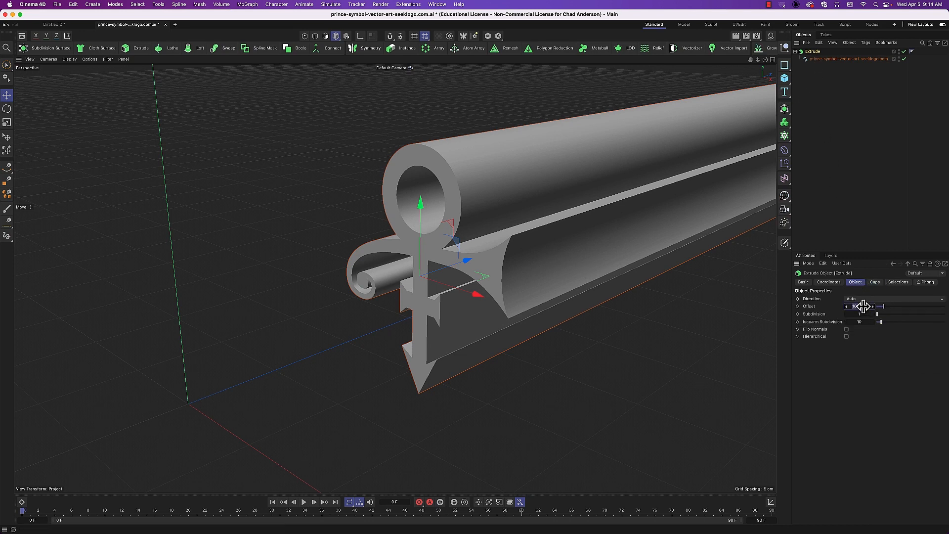
pyautogui.moveTo(863, 306); pyautogui.dragTo(864, 306)
pyautogui.moveTo(863, 306); pyautogui.dragTo(860, 307)
pyautogui.press('super+r')
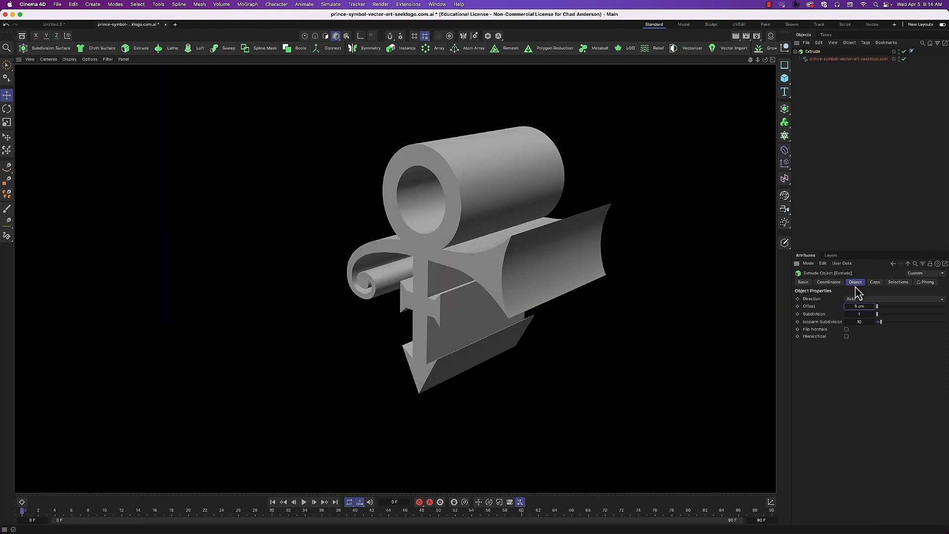
# - Delete the symbol spline from the Extrude and reset the perspective view to its default framing
pyautogui.click(815, 59)
pyautogui.press('Delete')
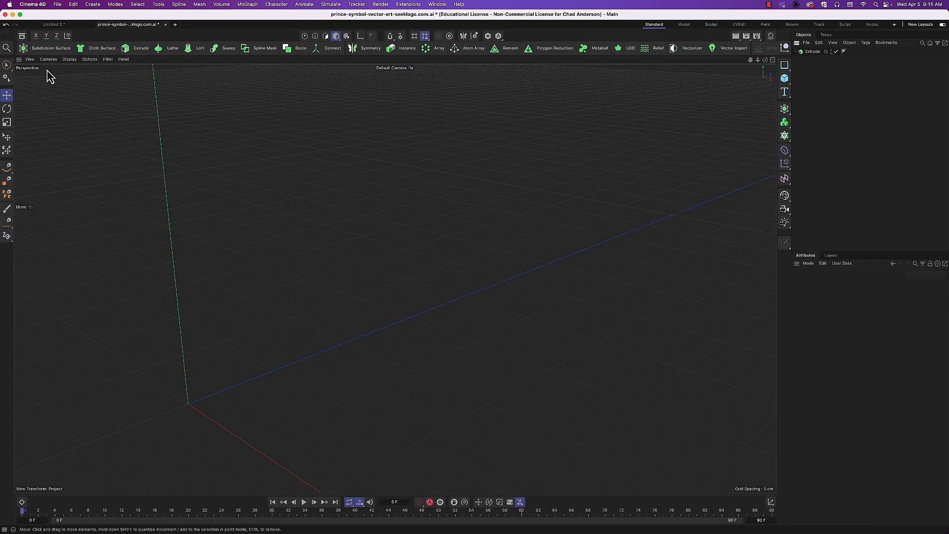
pyautogui.click(30, 60)
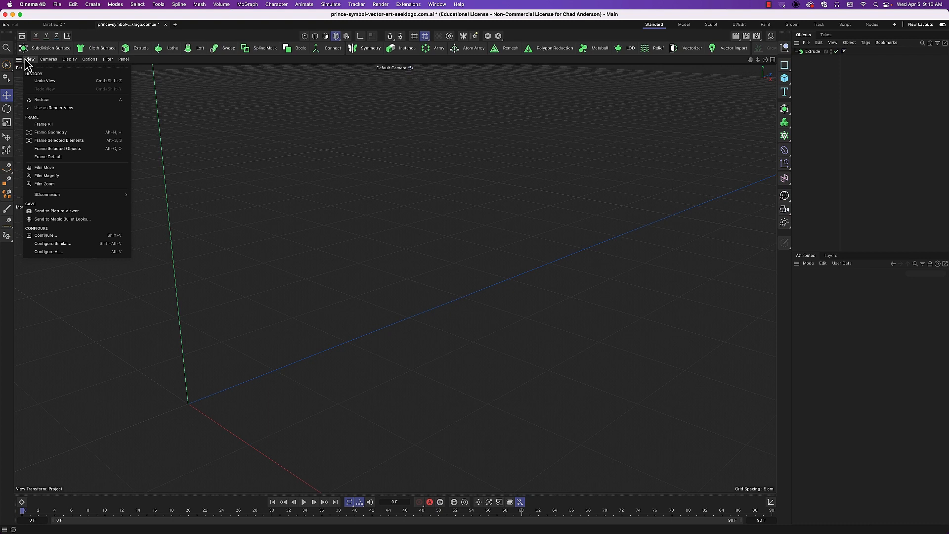
pyautogui.click(50, 156)
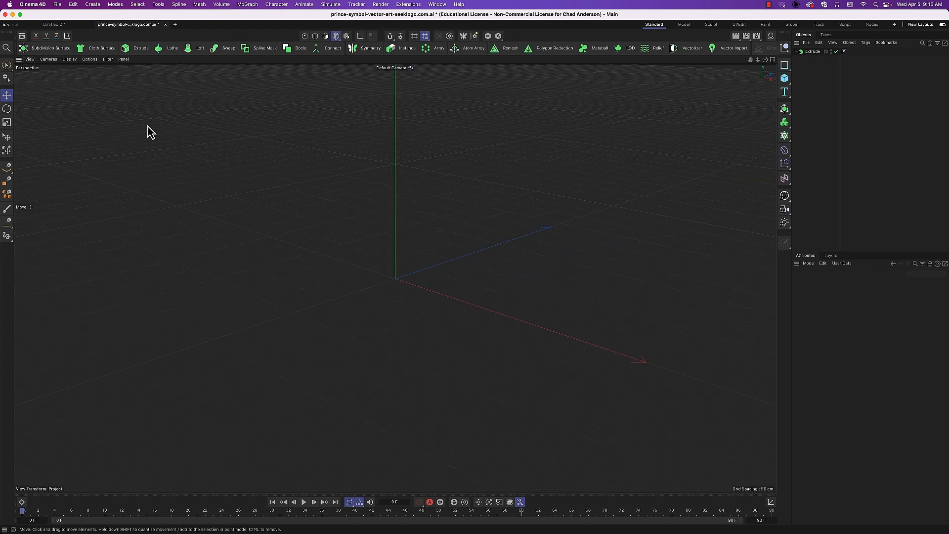
# - Try opening US-NJ-EPS-01-1001.ai from the Desktop at a scale of 1 centimeter with Create Vector Object enabled, and delete the imported vector object
pyautogui.click(58, 5)
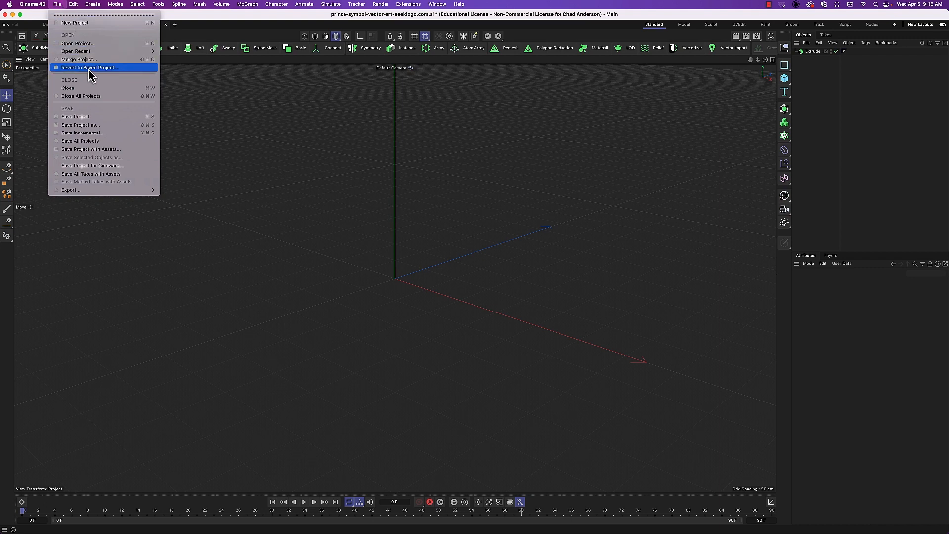
pyautogui.click(85, 43)
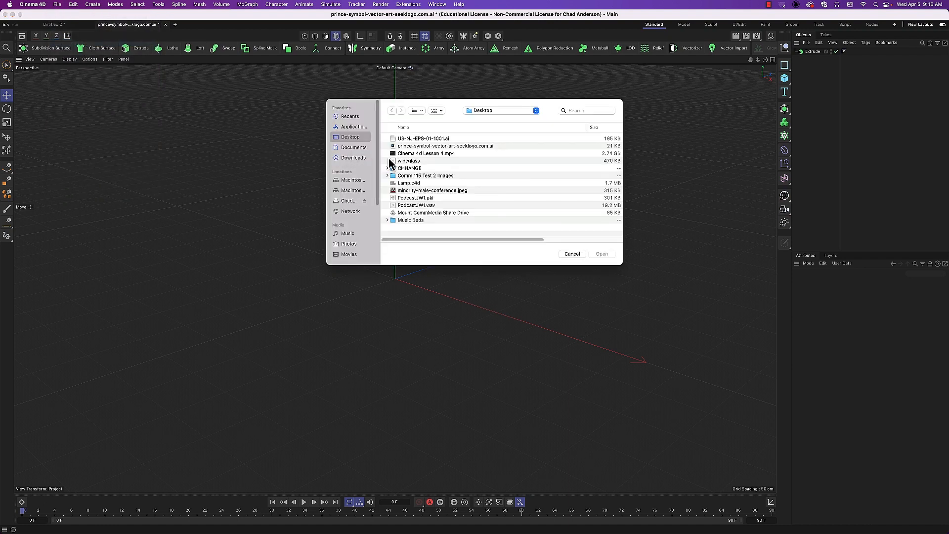
pyautogui.click(419, 140)
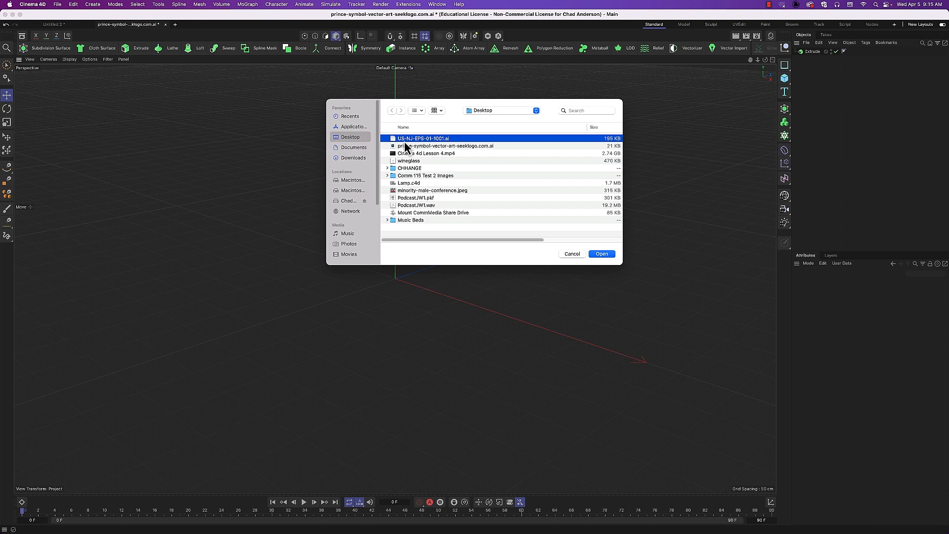
pyautogui.click(600, 254)
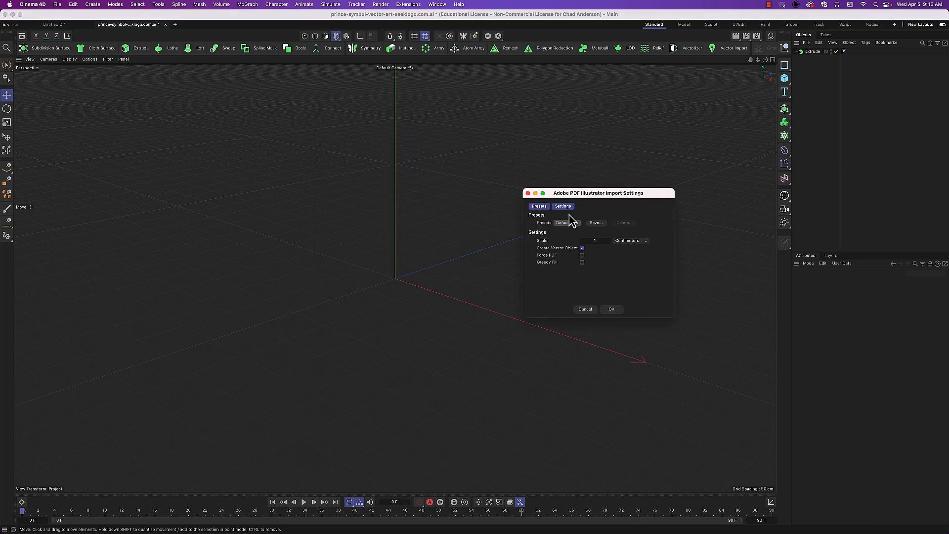
pyautogui.moveTo(584, 199); pyautogui.dragTo(511, 176)
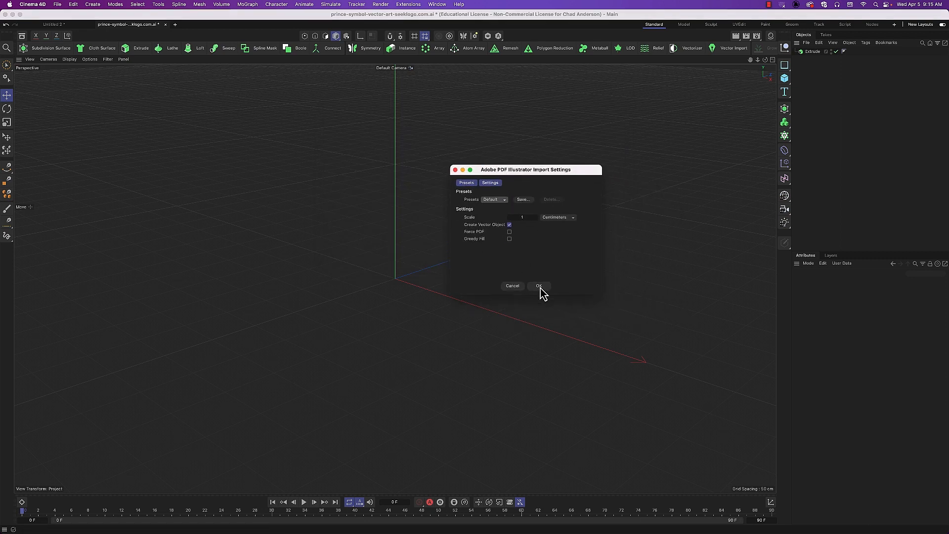
pyautogui.click(510, 225)
pyautogui.click(510, 226)
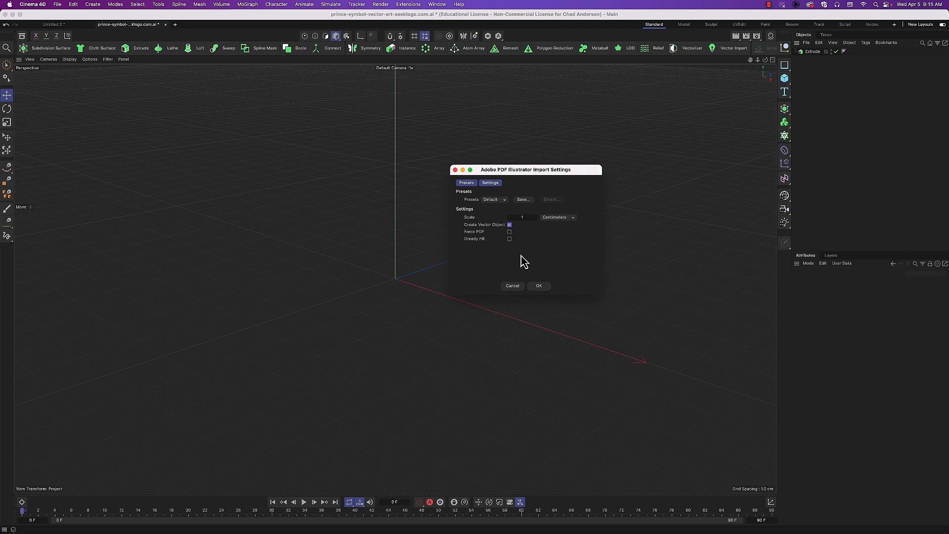
pyautogui.click(540, 287)
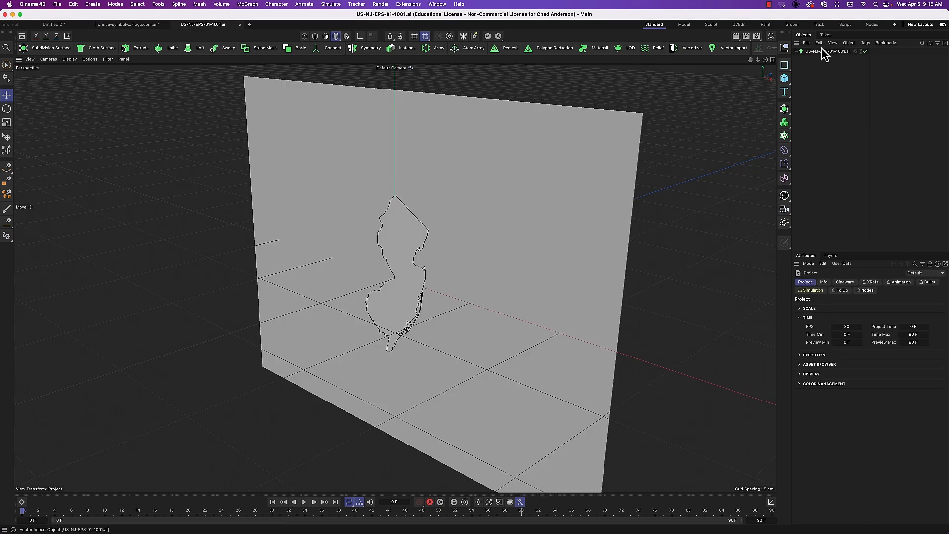
pyautogui.click(824, 51)
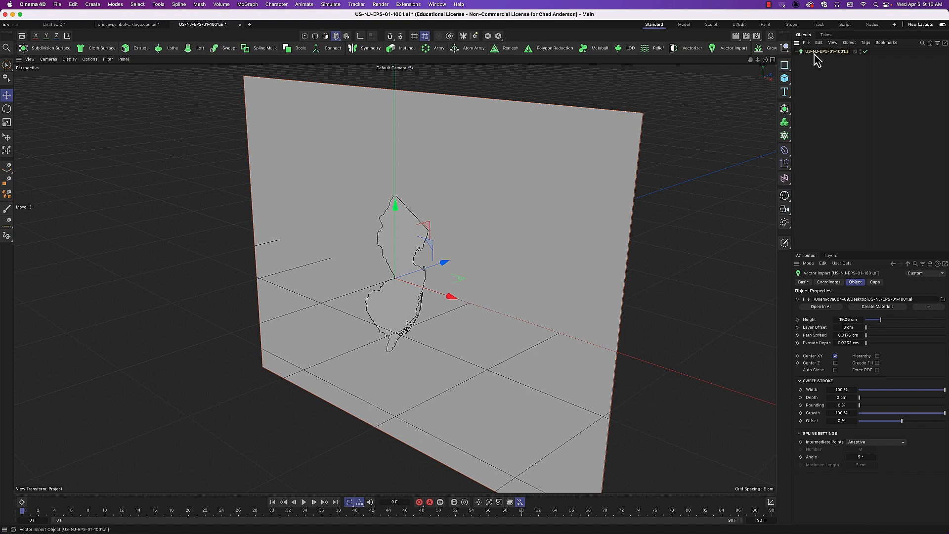
pyautogui.press('Delete')
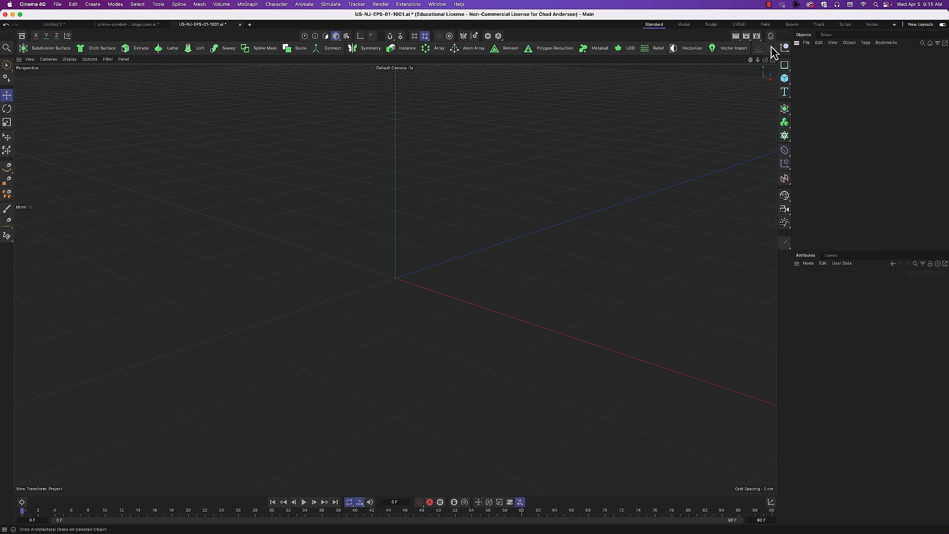
# - Reopen US-NJ-EPS-01-1001.ai at a scale of 1 centimeter with Create Vector Object disabled, keeping the same project name and title
pyautogui.click(58, 5)
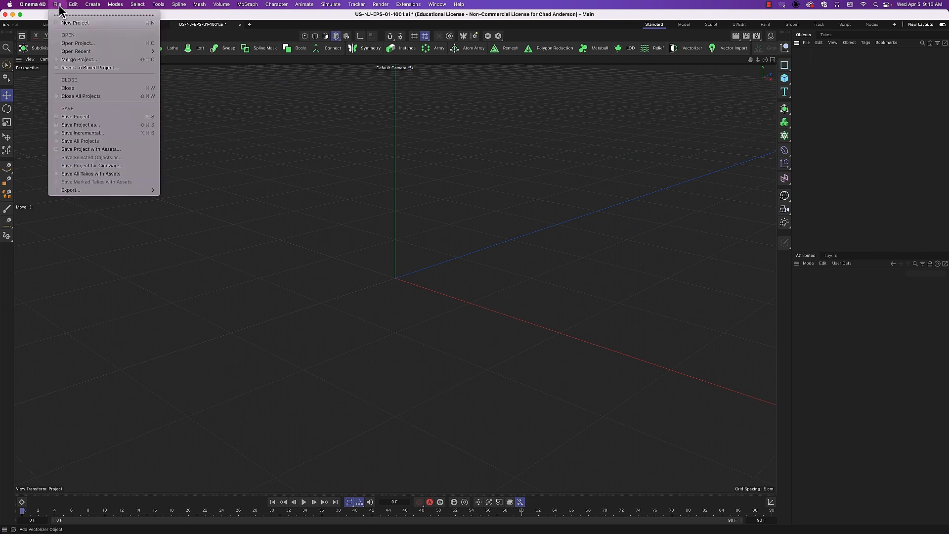
pyautogui.moveTo(45, 6)
pyautogui.click(75, 43)
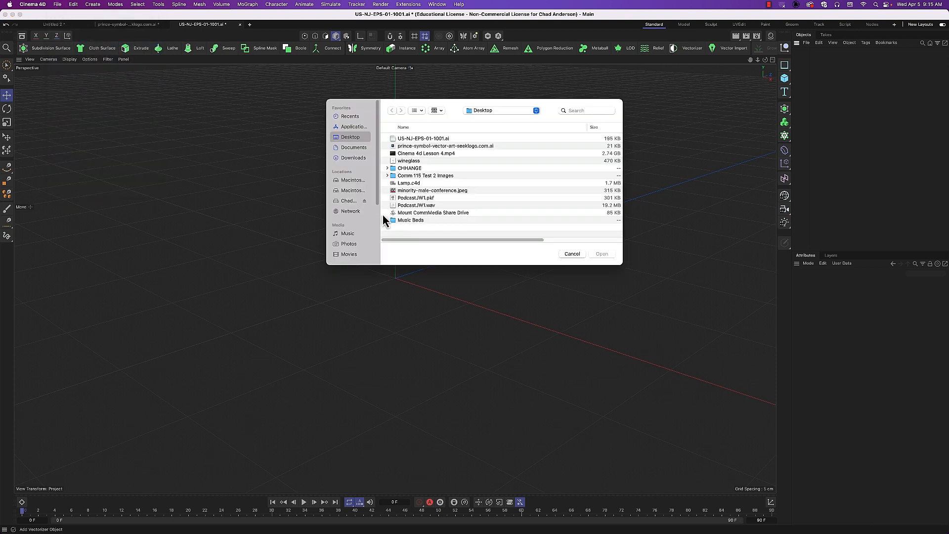
pyautogui.click(424, 139)
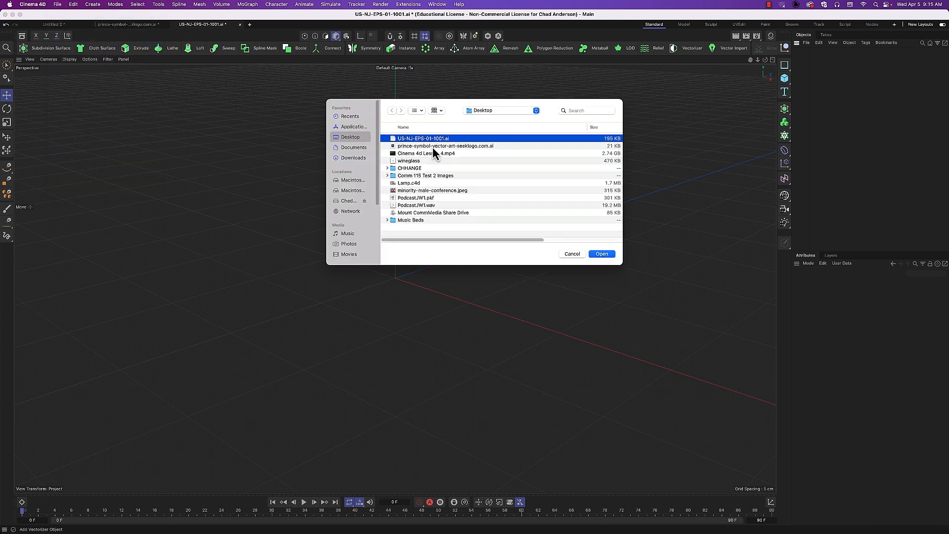
pyautogui.click(602, 253)
pyautogui.click(581, 249)
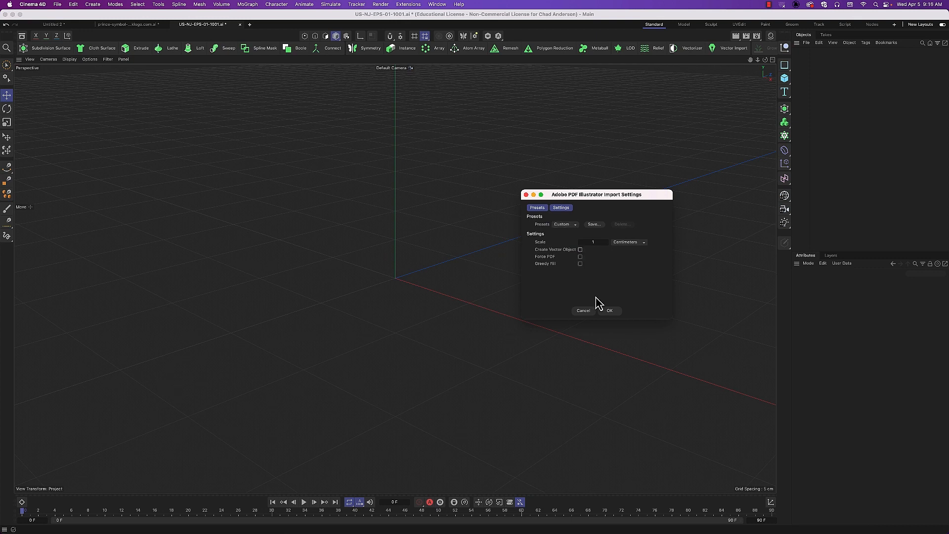
pyautogui.click(608, 310)
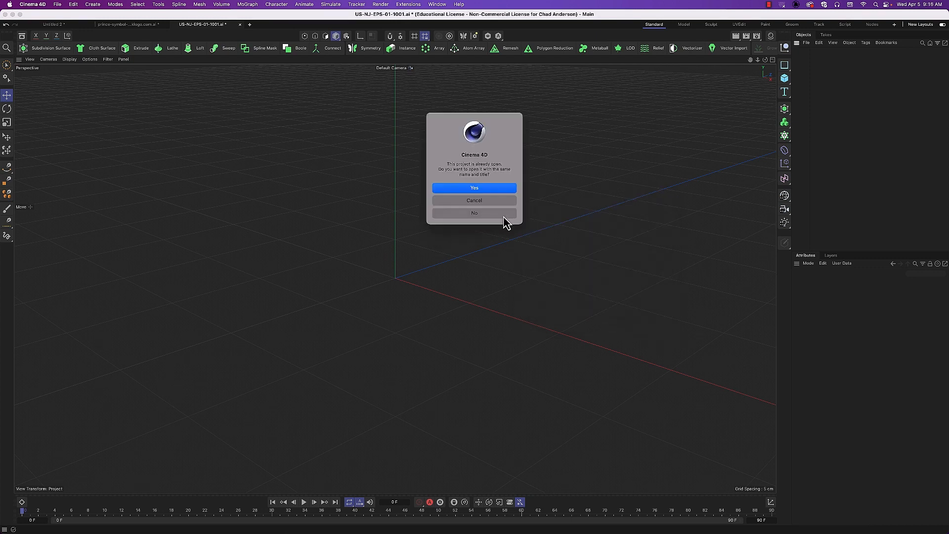
pyautogui.click(489, 190)
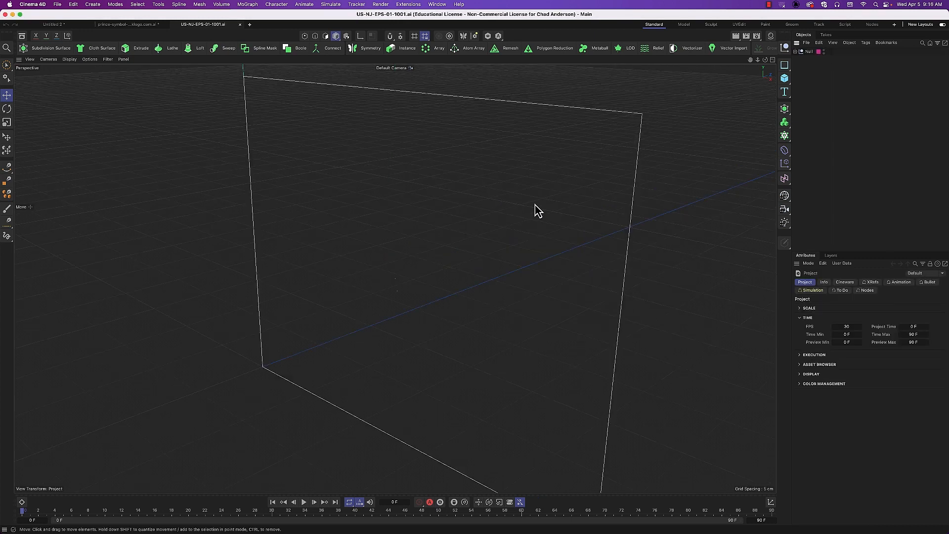
# - Delete the first of the two splines in the New Jersey group, along with the Background group
pyautogui.click(795, 51)
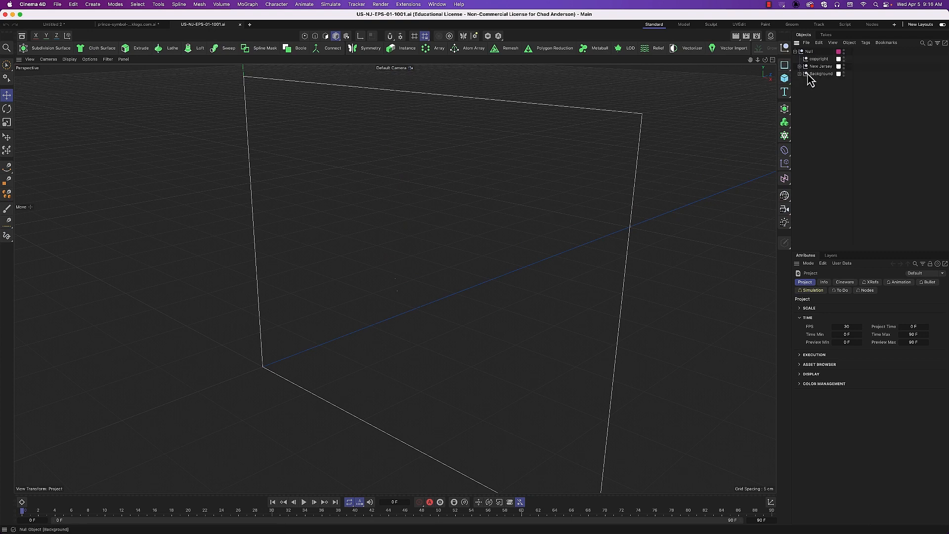
pyautogui.click(800, 66)
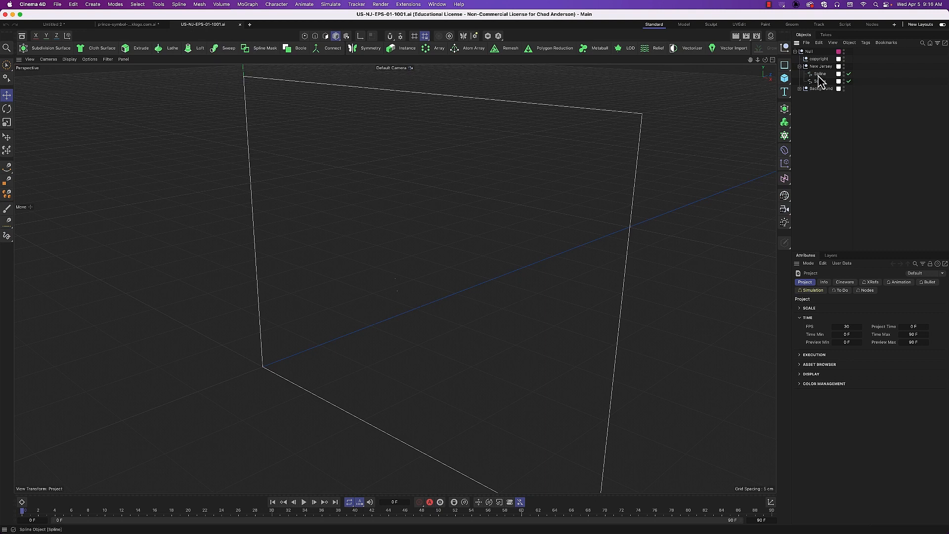
pyautogui.click(820, 81)
pyautogui.click(819, 83)
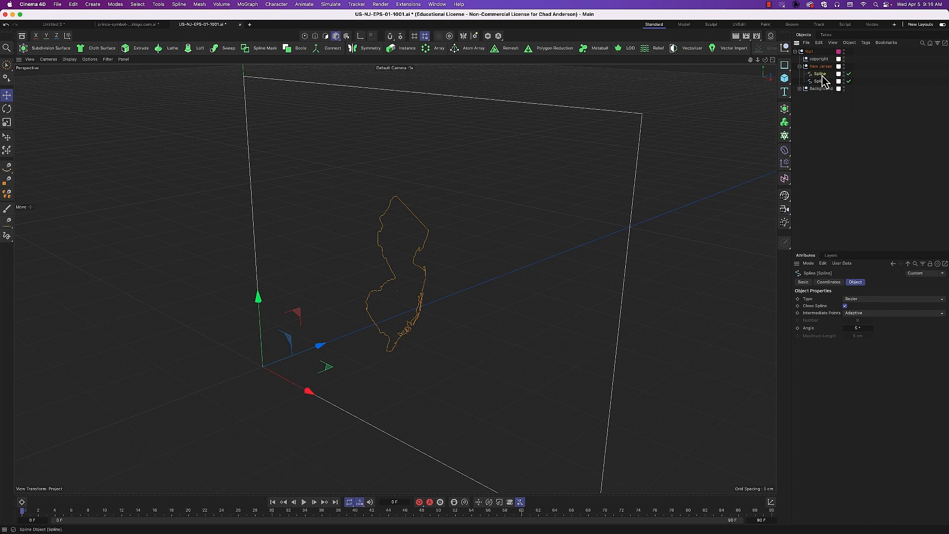
pyautogui.press('Delete')
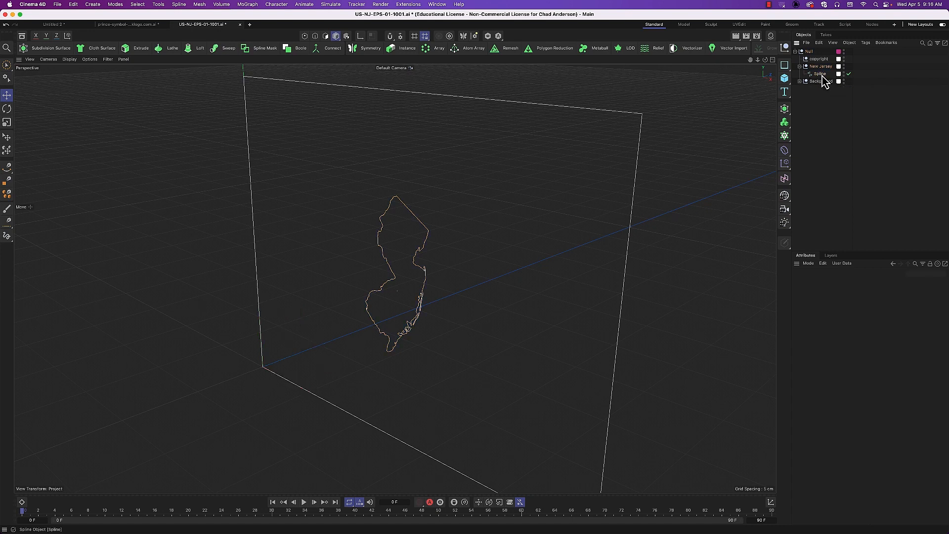
pyautogui.click(825, 82)
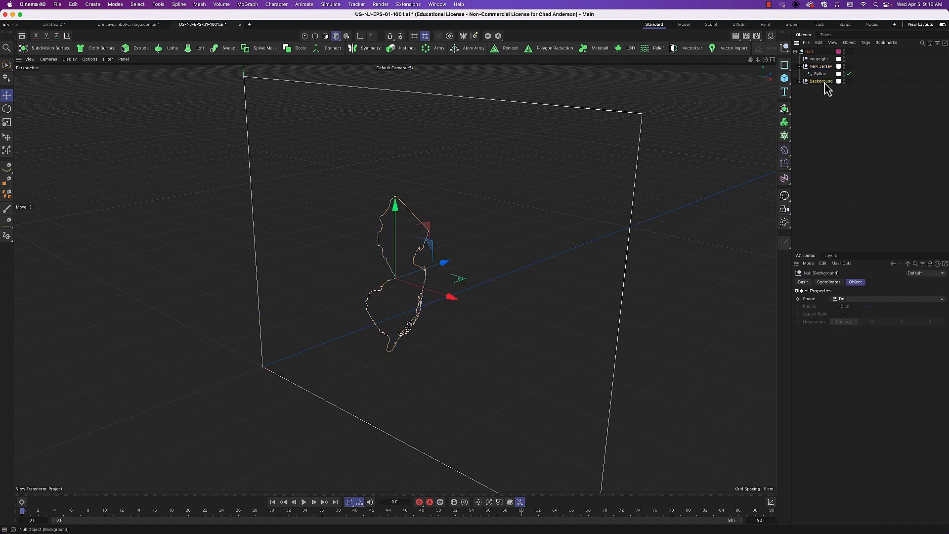
pyautogui.press('Delete')
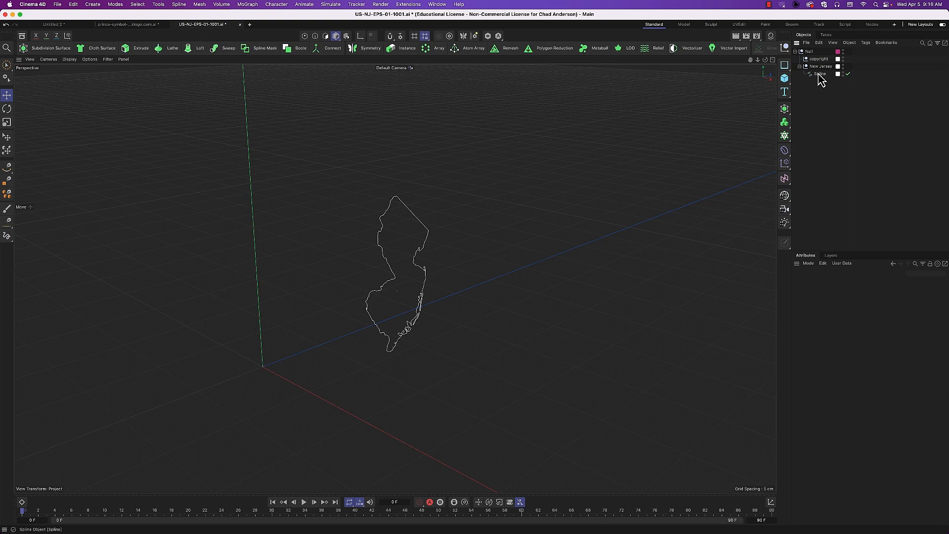
# - Move the remaining state outline spline out of the Null hierarchy and delete the empty copyright and New Jersey nulls
pyautogui.moveTo(820, 76); pyautogui.dragTo(828, 92)
pyautogui.click(813, 61)
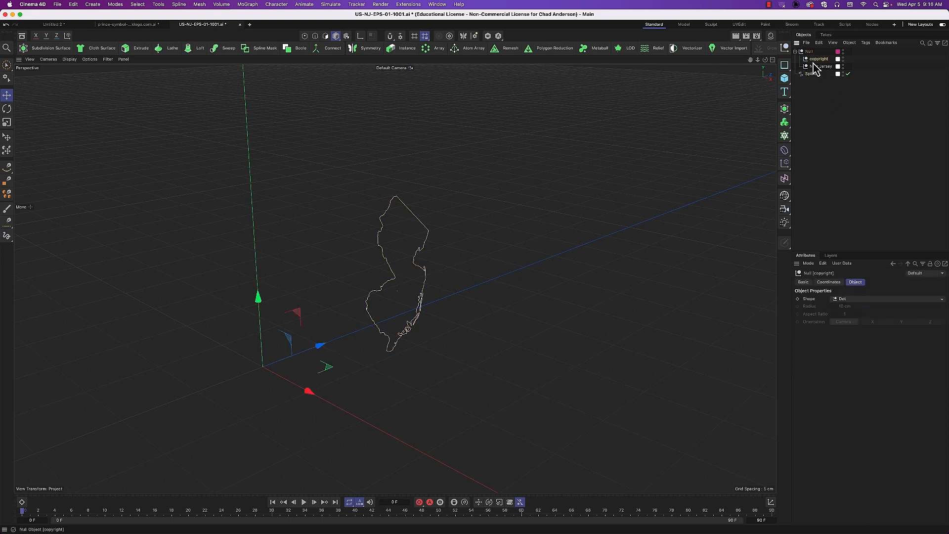
pyautogui.press('Delete')
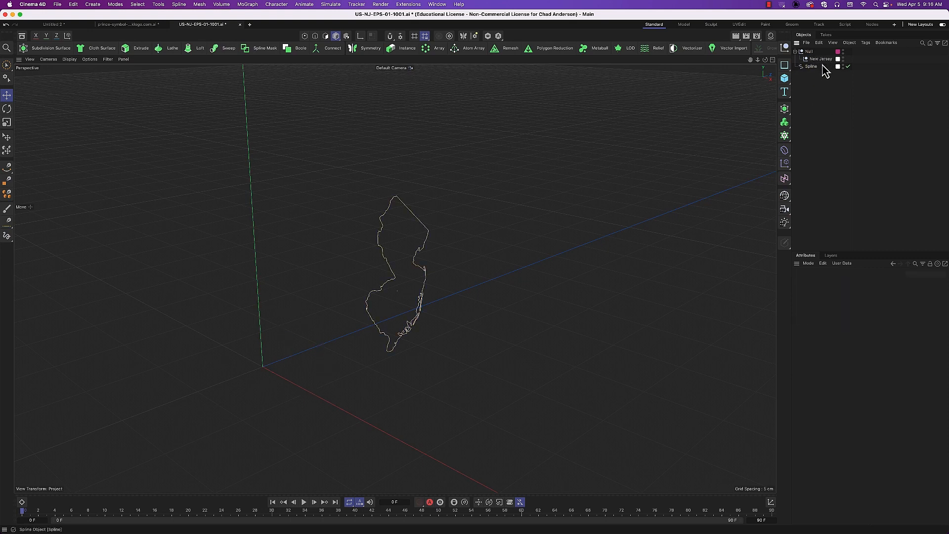
pyautogui.click(822, 59)
pyautogui.press('Delete')
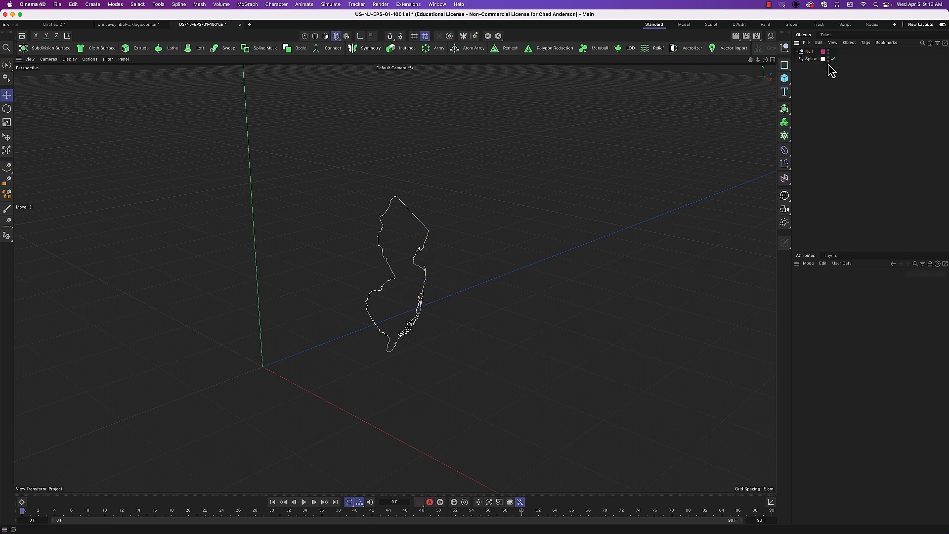
# - Delete the leftover Null and the state outline spline to empty the scene
pyautogui.moveTo(822, 76); pyautogui.dragTo(803, 46)
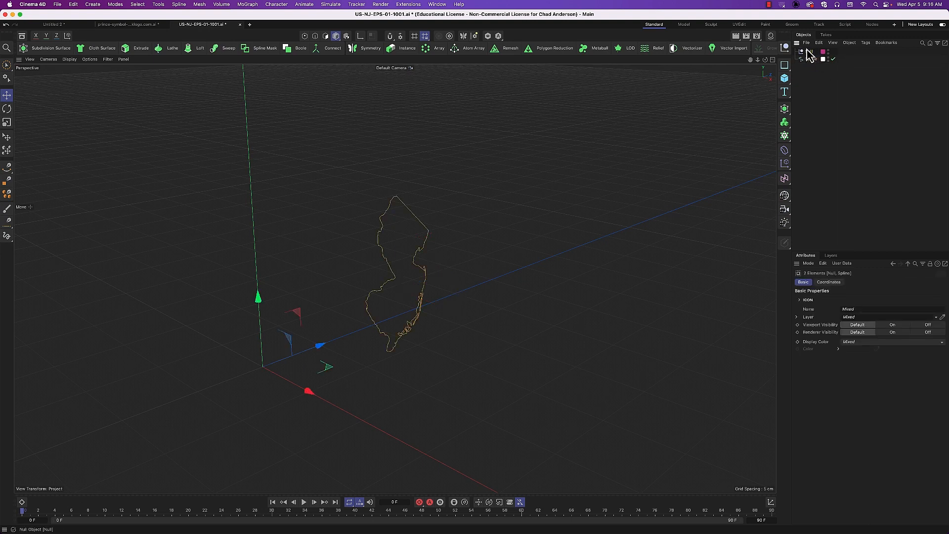
pyautogui.press('Delete')
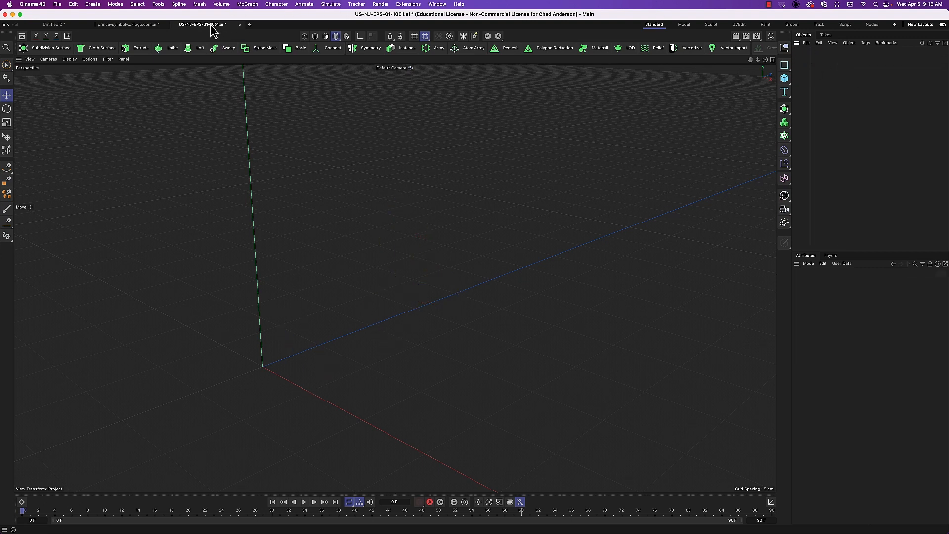
# - Reopen US-NJ-EPS-01-1001.ai at a scale of 1 centimeter with Create Vector Object enabled, and delete the resulting vector import object
pyautogui.click(57, 5)
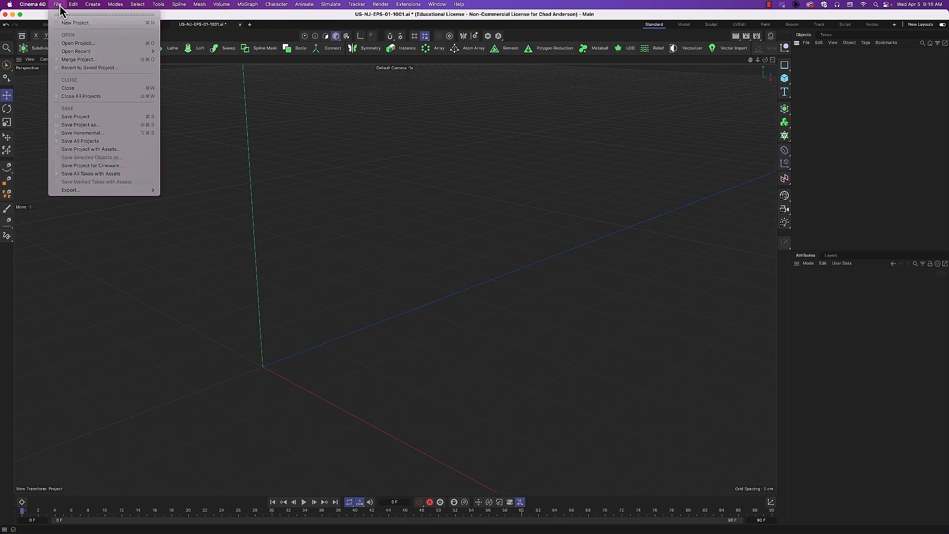
pyautogui.click(87, 44)
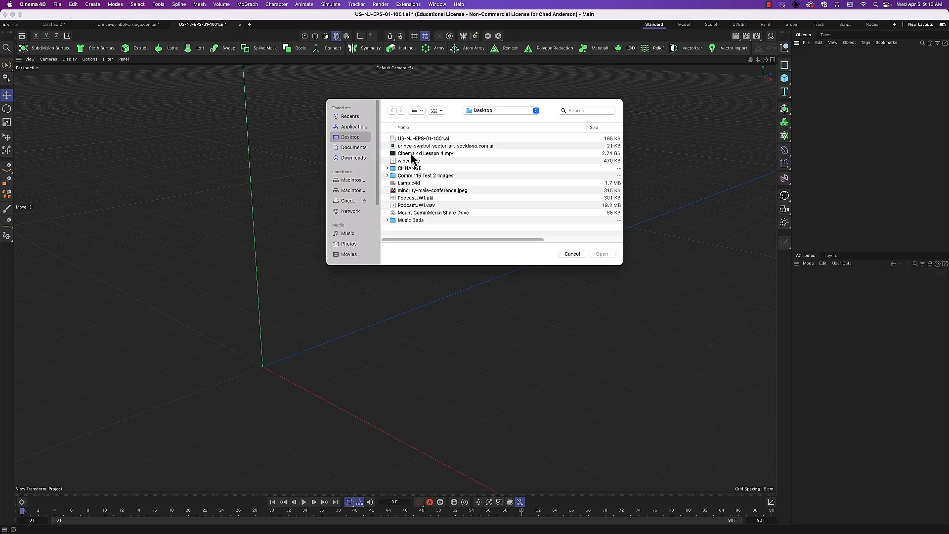
pyautogui.click(432, 138)
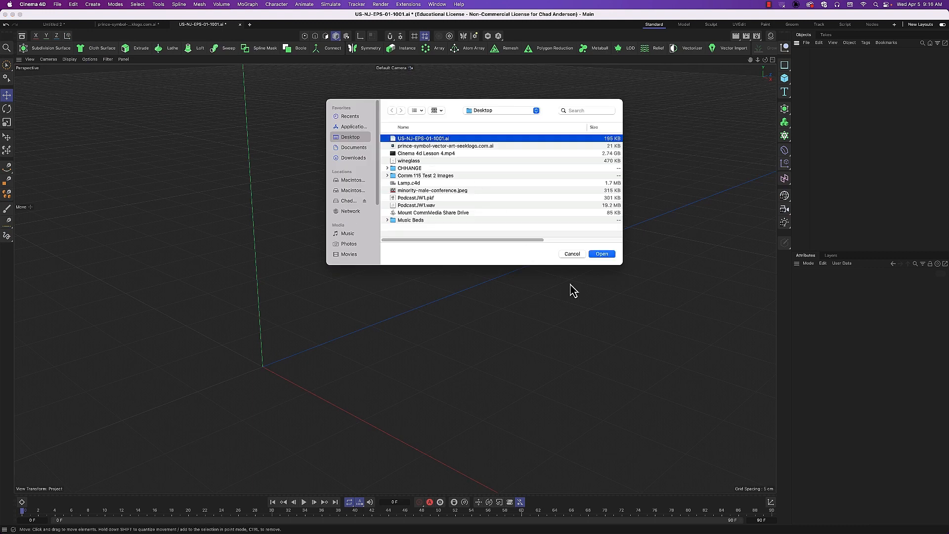
pyautogui.click(603, 255)
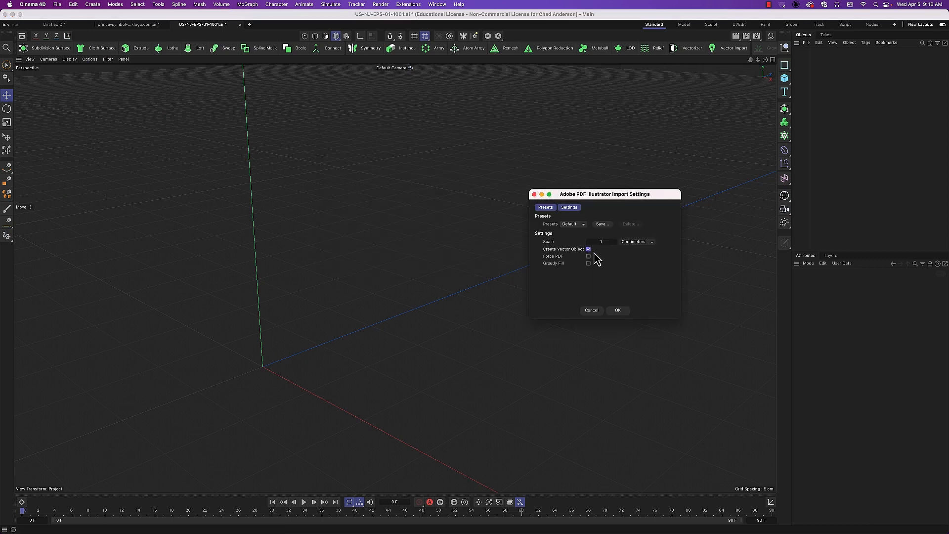
pyautogui.click(619, 311)
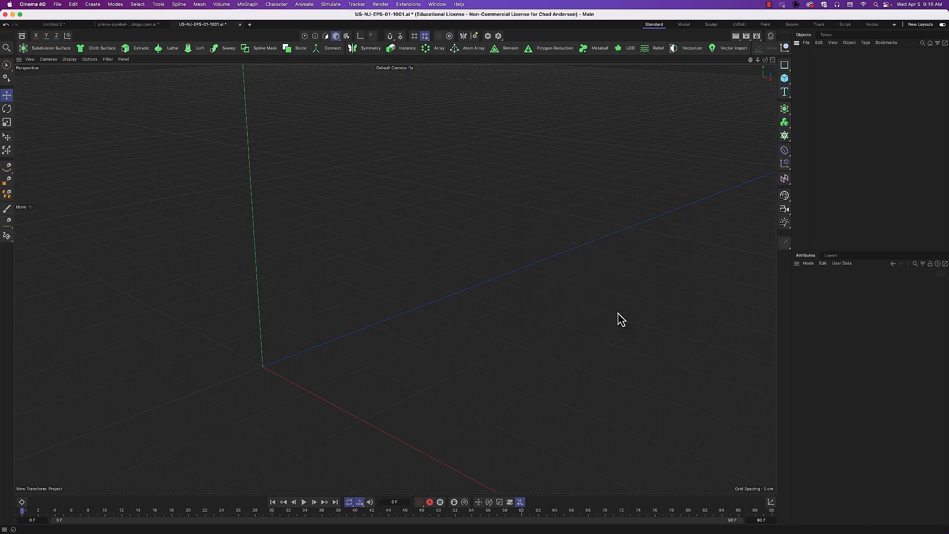
pyautogui.click(502, 192)
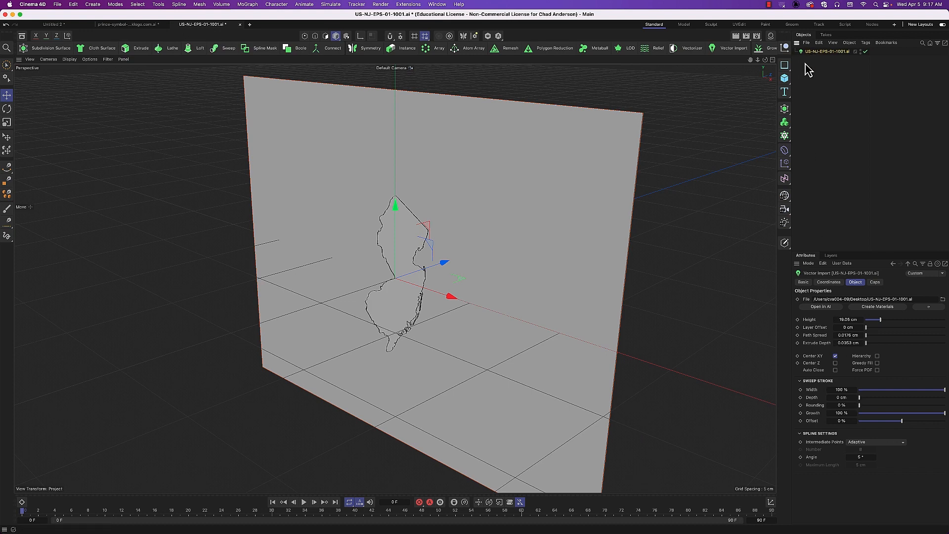
pyautogui.press('Delete')
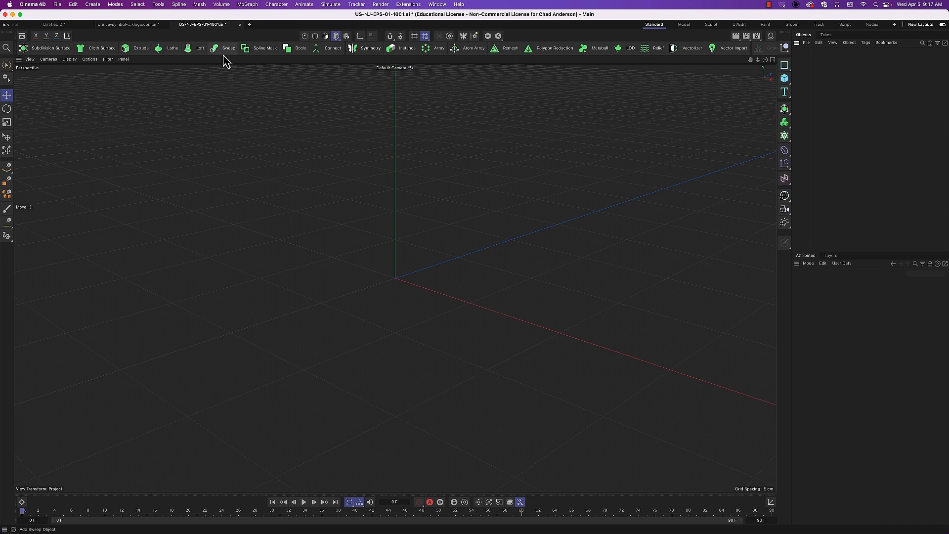
# - Close the New Jersey and prince symbol projects without saving, and delete the Sweep left in Untitled 2
pyautogui.click(240, 24)
pyautogui.click(497, 213)
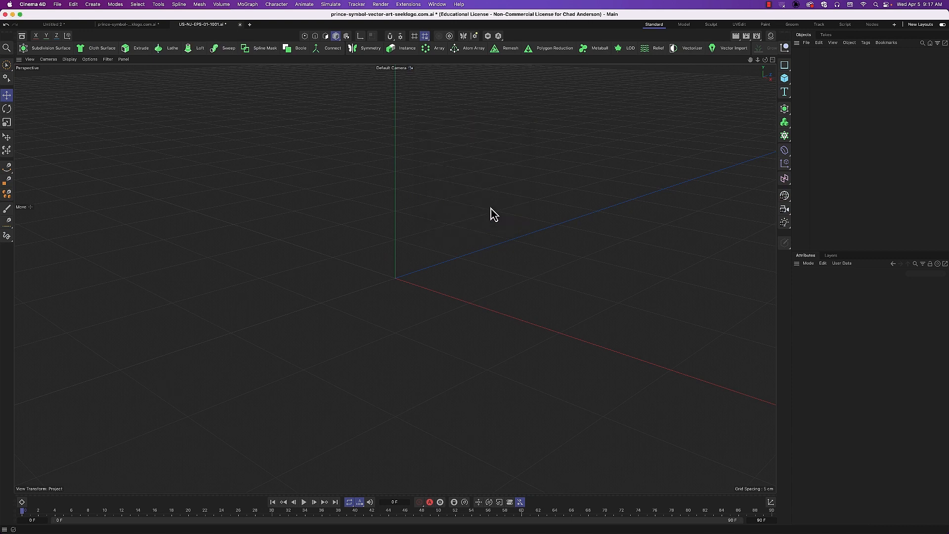
pyautogui.click(166, 25)
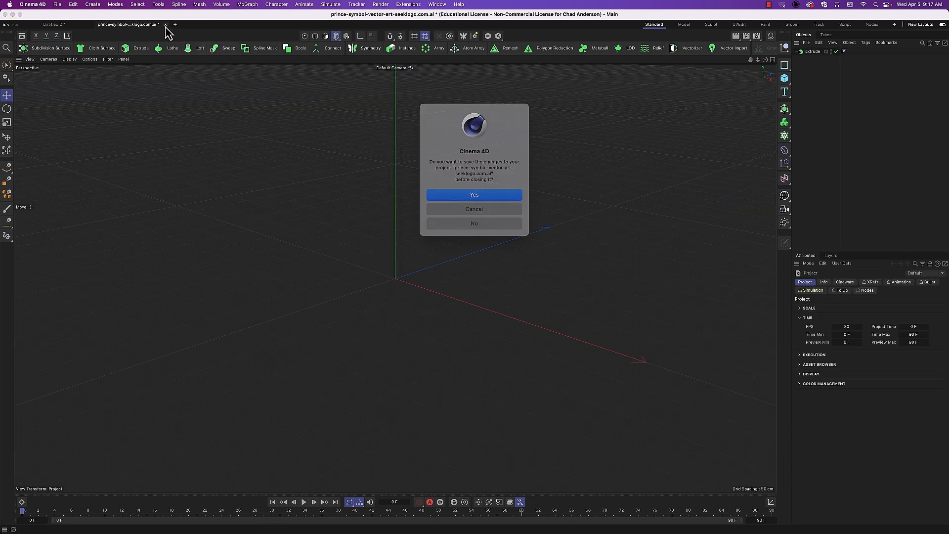
pyautogui.click(491, 220)
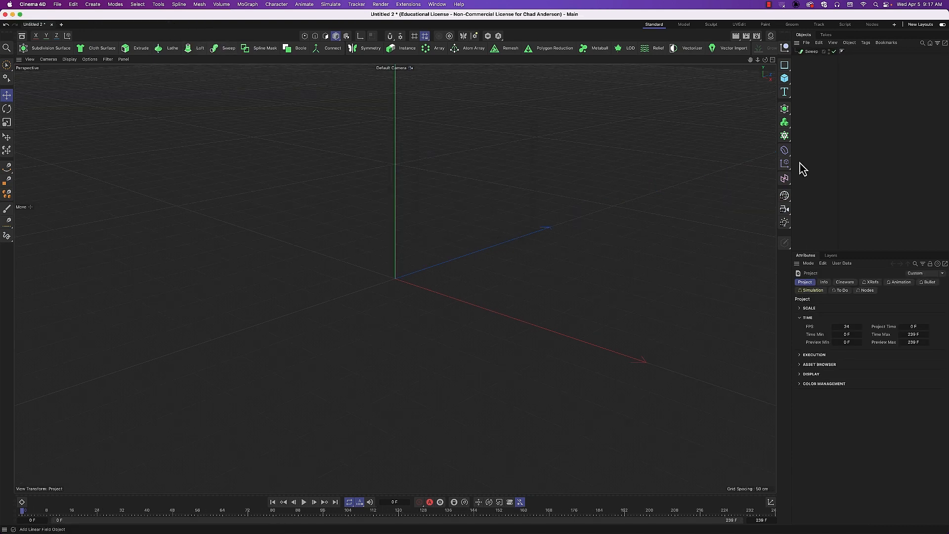
pyautogui.click(814, 53)
pyautogui.press('Delete')
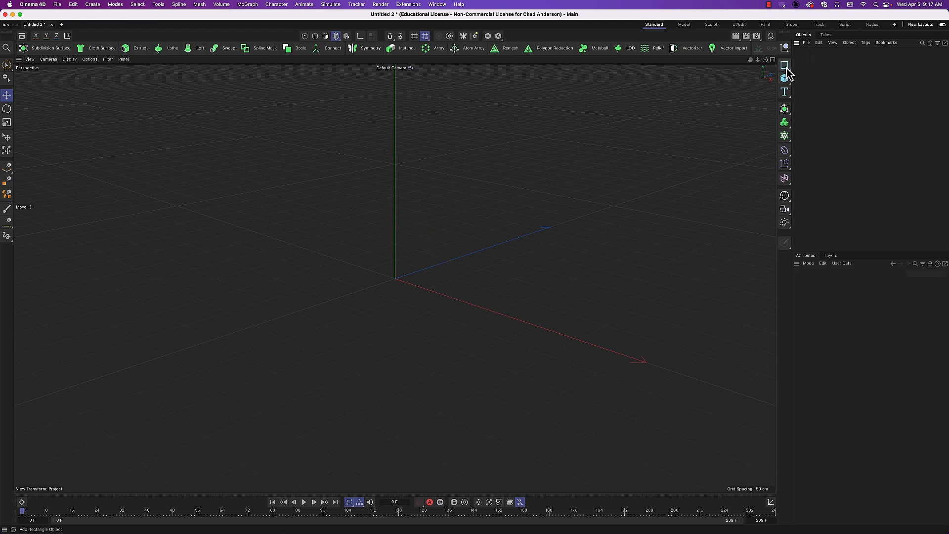
# - Add a circle spline scaled down to a radius of about 20.7 cm, and add a flower spline at the origin
pyautogui.click(784, 92)
pyautogui.click(849, 76)
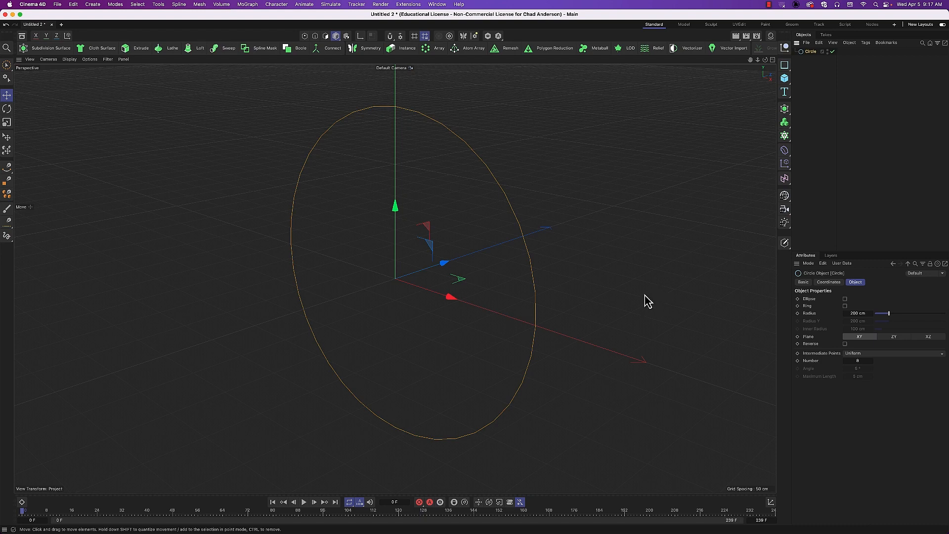
pyautogui.press('e')
pyautogui.moveTo(618, 350); pyautogui.dragTo(296, 310)
pyautogui.press('super+z')
pyautogui.press('t')
pyautogui.moveTo(786, 71); pyautogui.dragTo(829, 144)
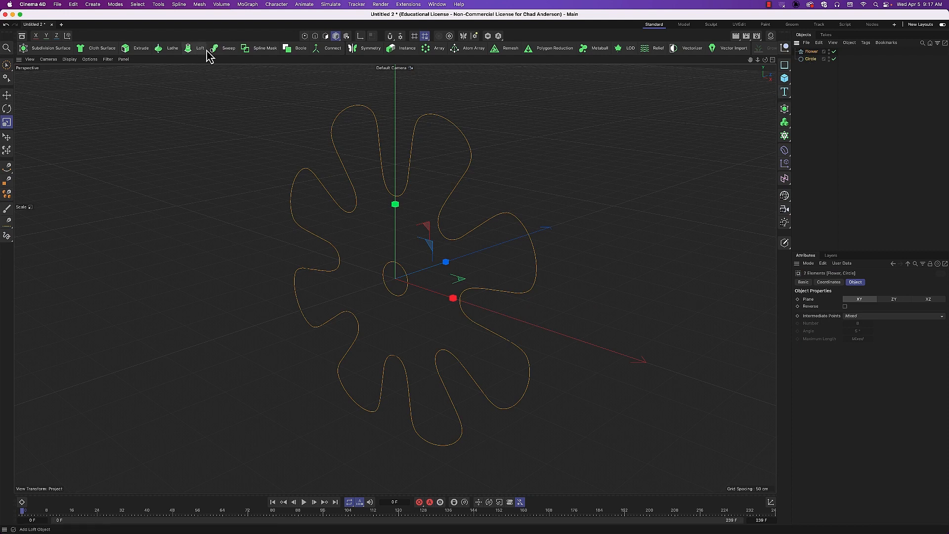
# - Add Sweep parents to both splines, place the circle above the flower inside the first Sweep, and delete the emptied second Sweep
pyautogui.keyDown('alt'); pyautogui.click(223, 51); pyautogui.keyUp('alt')
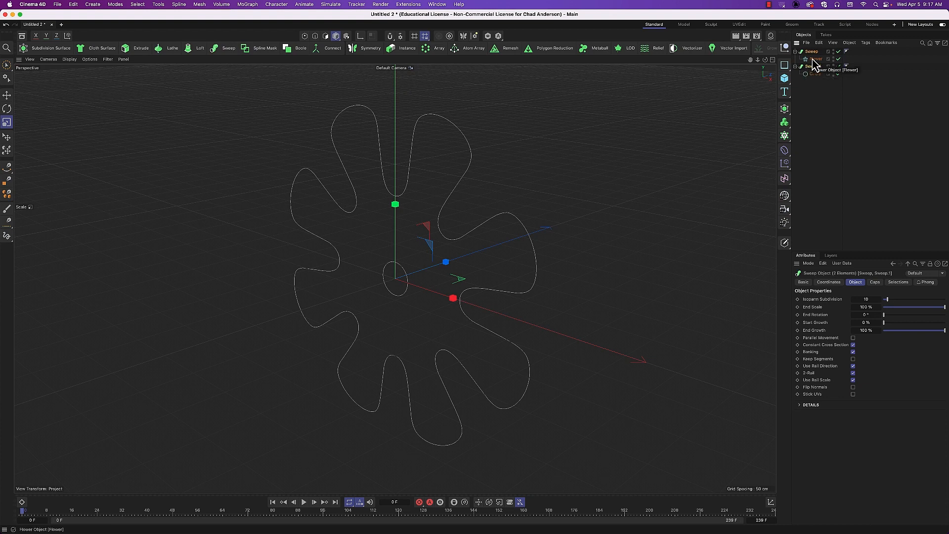
pyautogui.click(818, 87)
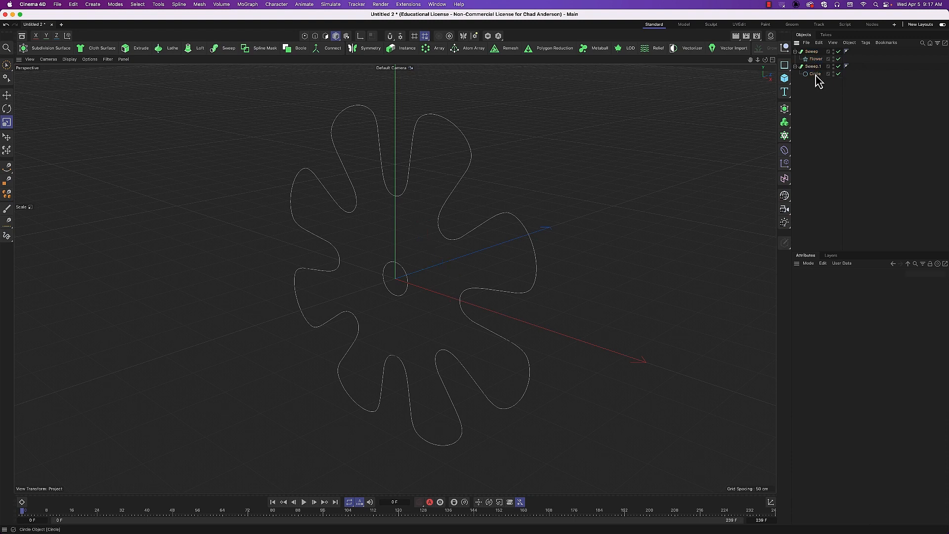
pyautogui.moveTo(817, 78); pyautogui.dragTo(812, 52)
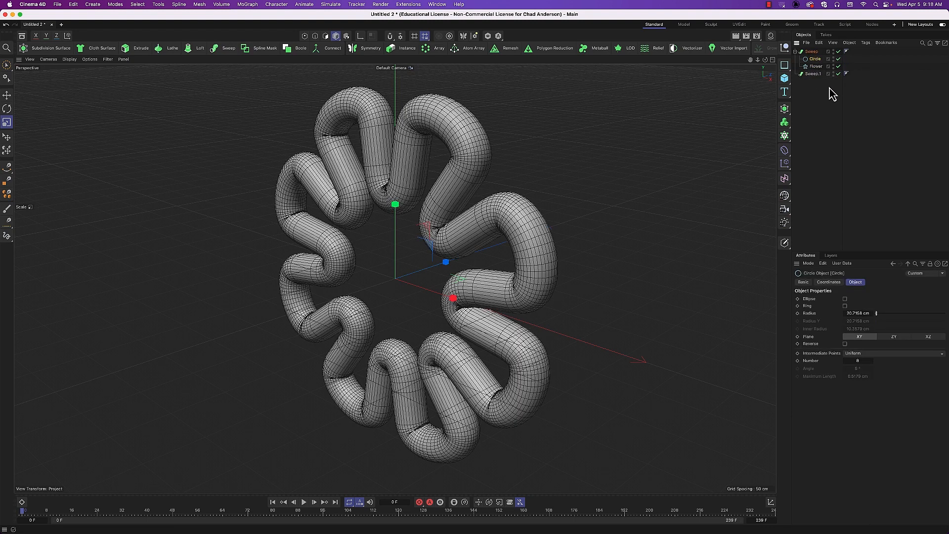
pyautogui.click(812, 74)
pyautogui.press('Delete')
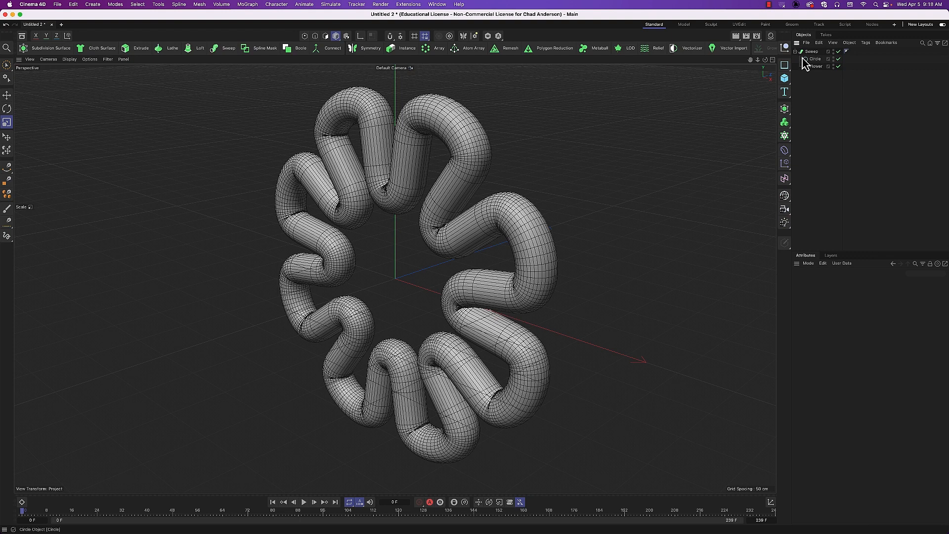
pyautogui.moveTo(821, 80); pyautogui.dragTo(804, 47)
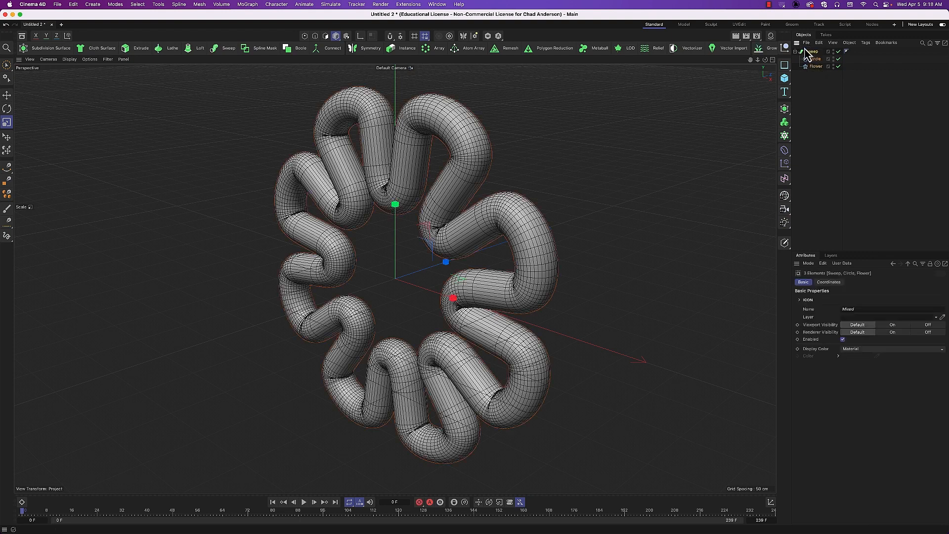
pyautogui.press('Delete')
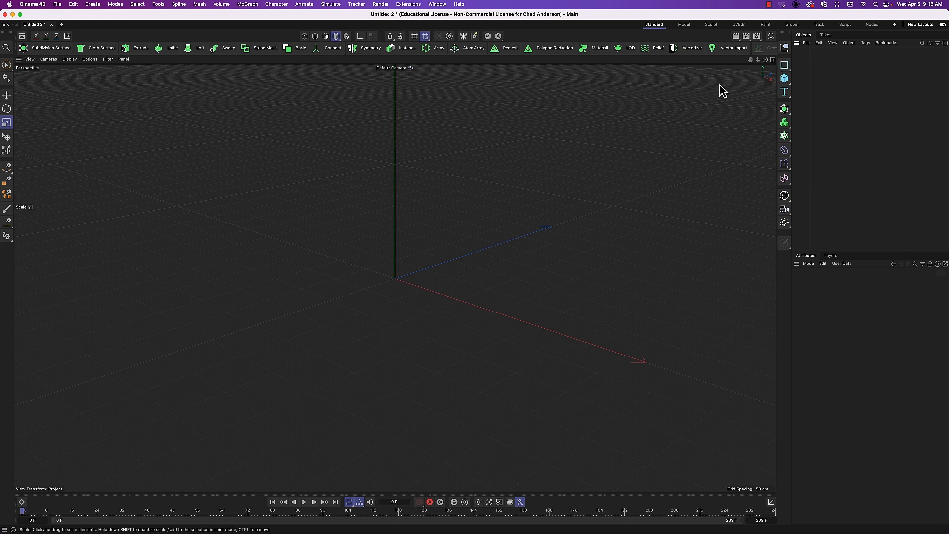
pyautogui.press('super+z')
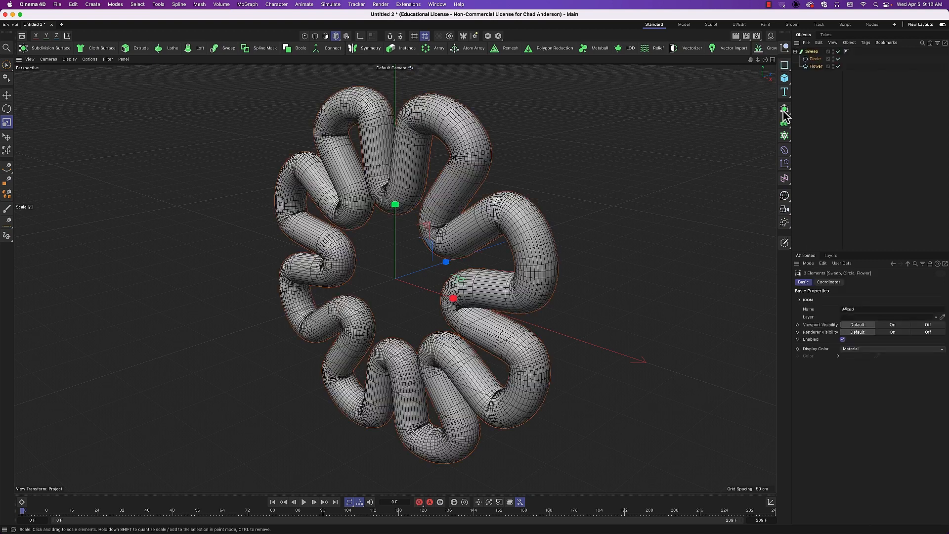
# - Take the circle and flower splines out of the Sweep, and set the viewport display to Gouraud Shading without lines
pyautogui.click(815, 60)
pyautogui.keyDown('shift'); pyautogui.click(816, 67); pyautogui.keyUp('shift')
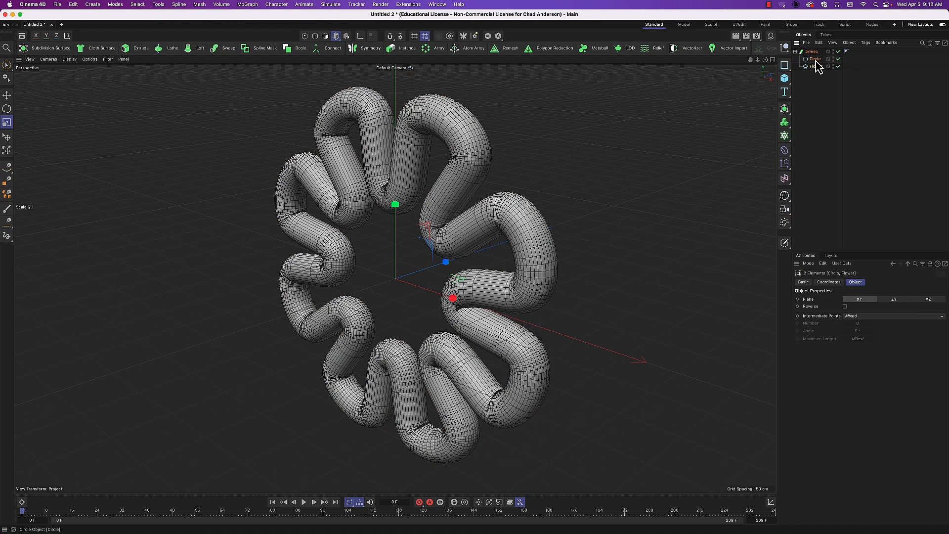
pyautogui.moveTo(816, 66); pyautogui.dragTo(815, 86)
pyautogui.press('n')
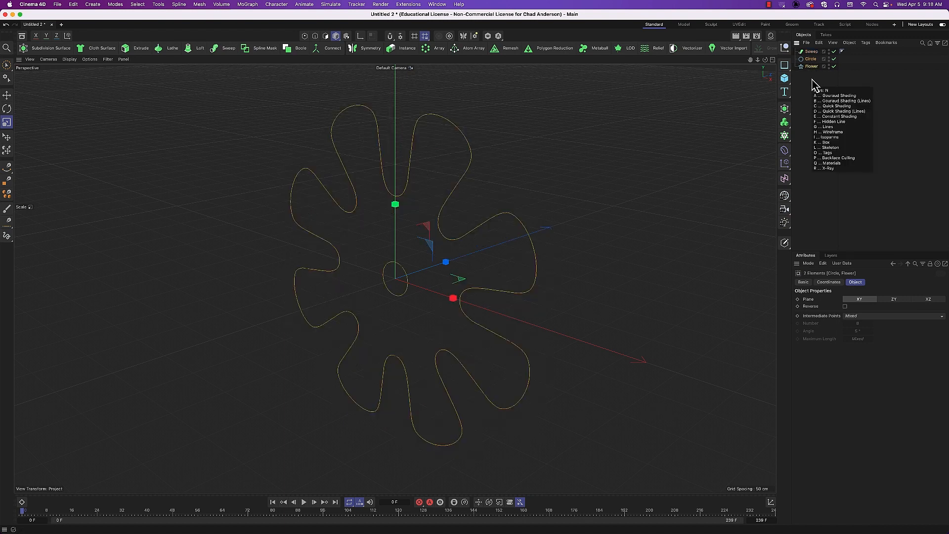
pyautogui.press('b')
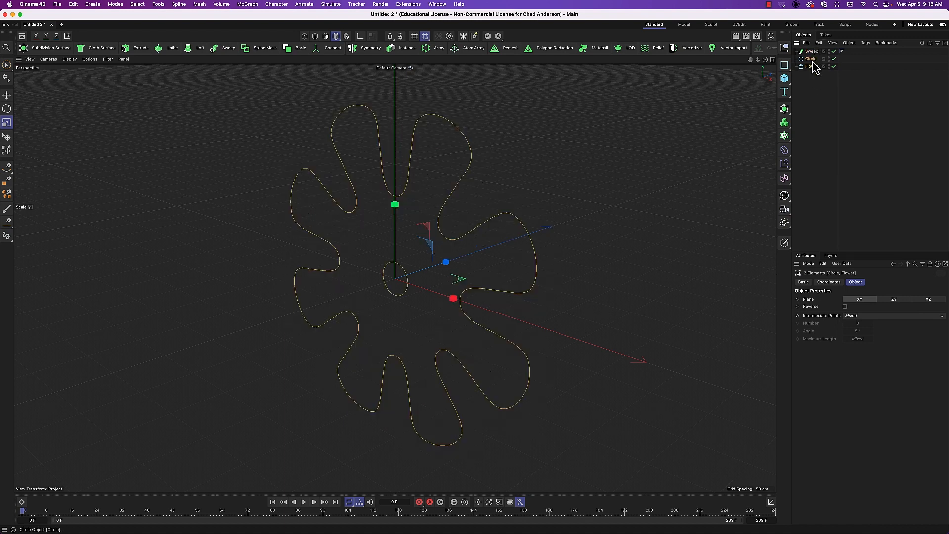
# - Nest the circle and flower splines together inside the Sweep to preview the tube, and undo the nesting
pyautogui.click(812, 60)
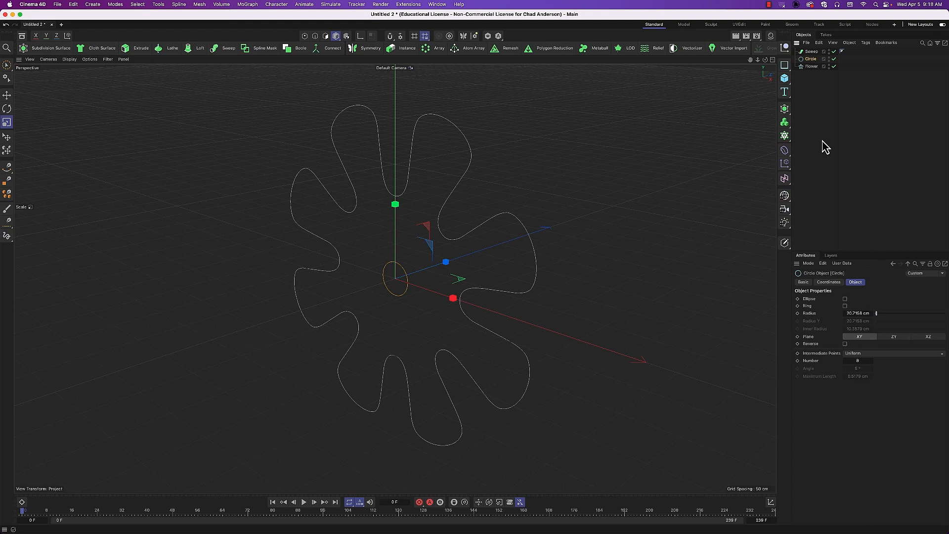
pyautogui.keyDown('shift'); pyautogui.click(812, 66); pyautogui.keyUp('shift')
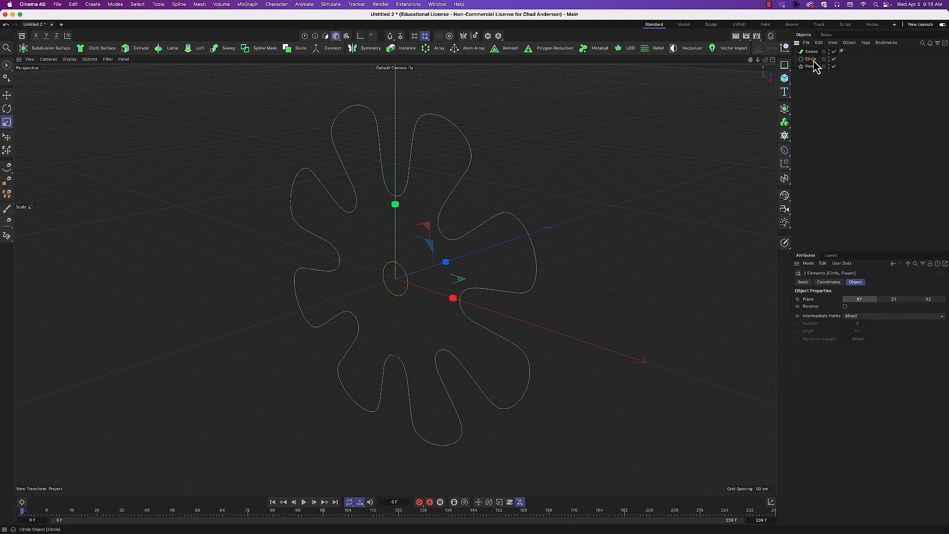
pyautogui.moveTo(812, 63)
pyautogui.mouseDown()
pyautogui.moveTo(820, 56)
pyautogui.moveTo(812, 52)
pyautogui.mouseUp()
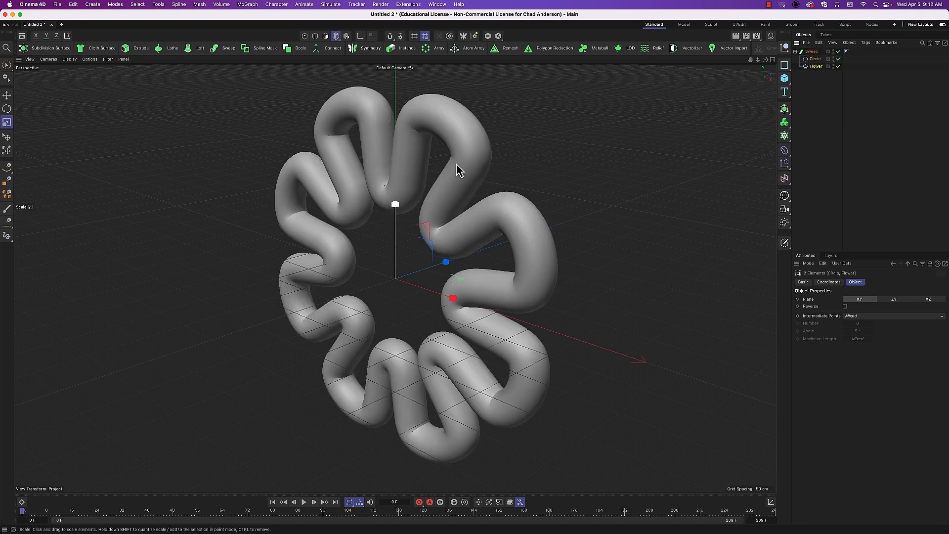
pyautogui.press('super+z')
pyautogui.click(817, 83)
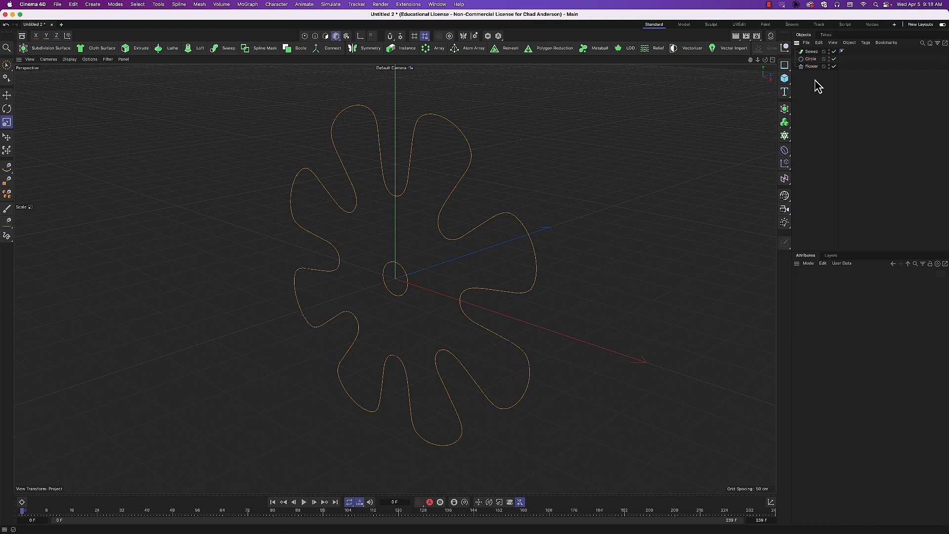
# - Set the circle's plane to XZ, preview the sweep with both splines nested inside it, and undo the nesting
pyautogui.click(811, 59)
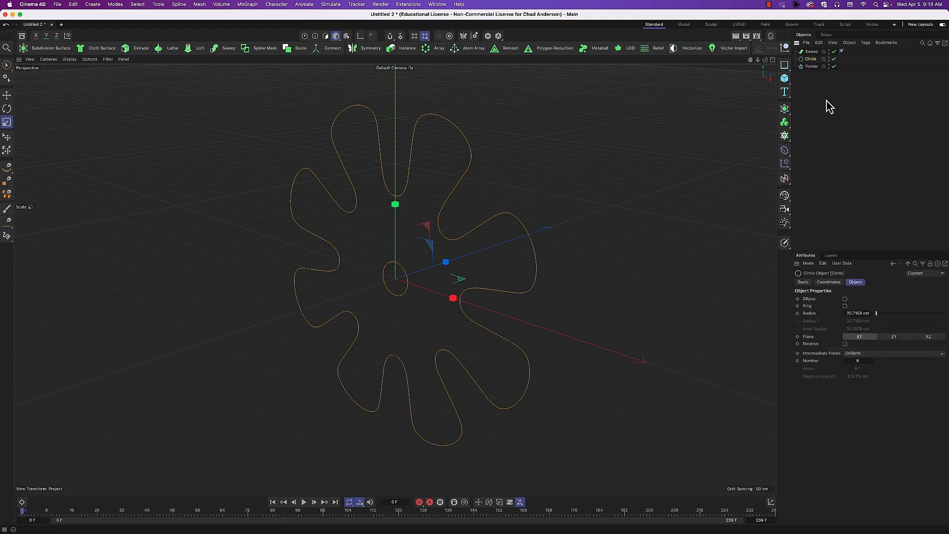
pyautogui.click(930, 337)
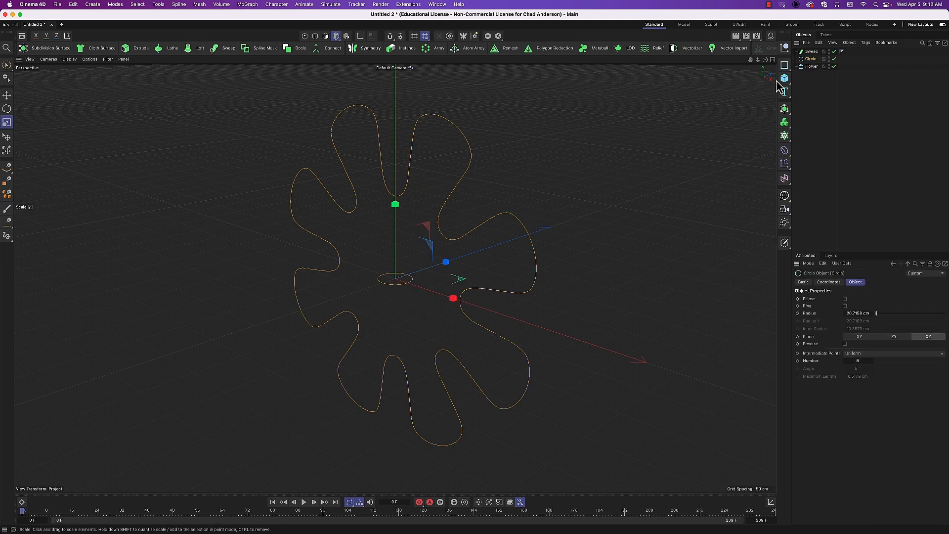
pyautogui.keyDown('shift'); pyautogui.click(816, 68); pyautogui.keyUp('shift')
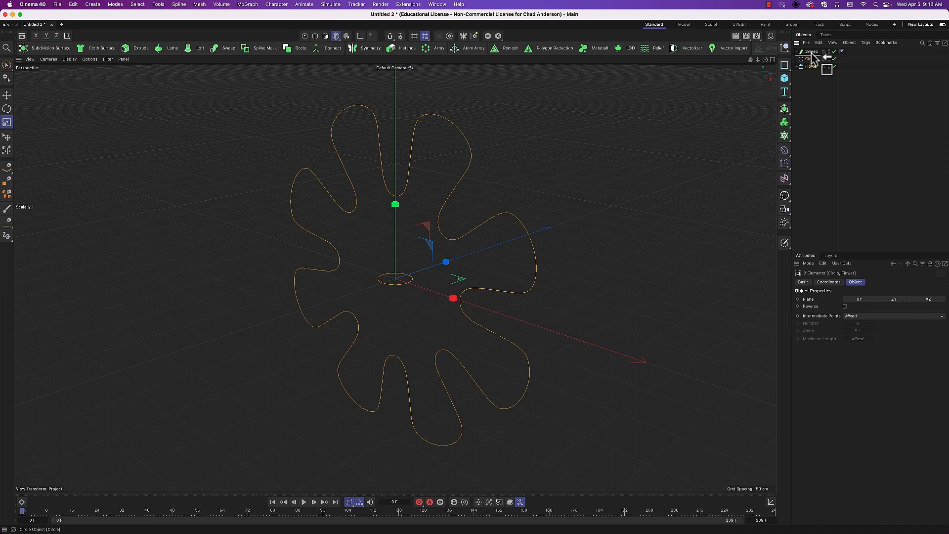
pyautogui.moveTo(812, 53); pyautogui.dragTo(811, 51)
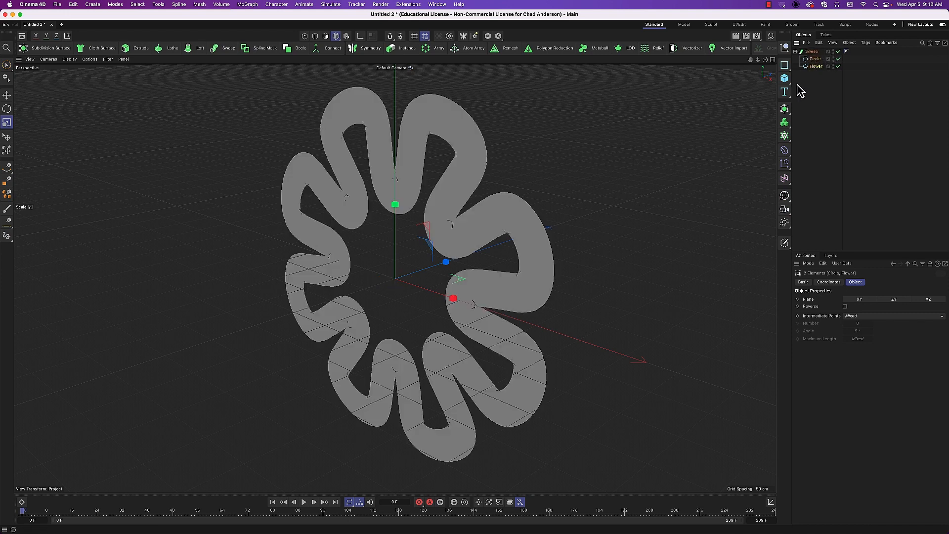
pyautogui.moveTo(498, 265)
pyautogui.keyDown('alt'); pyautogui.mouseDown()
pyautogui.moveTo(426, 261)
pyautogui.moveTo(547, 250)
pyautogui.moveTo(497, 258)
pyautogui.mouseUp(); pyautogui.keyUp('alt')
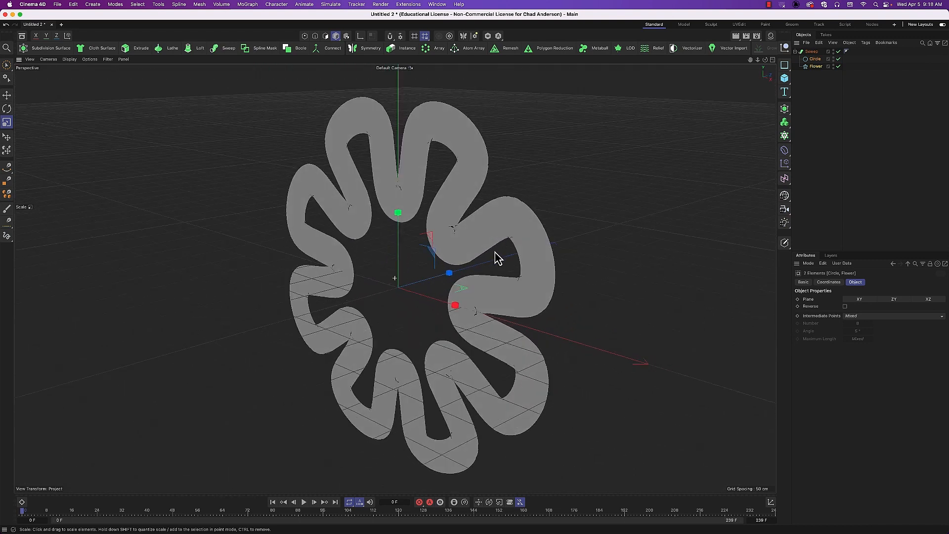
pyautogui.press('super+z')
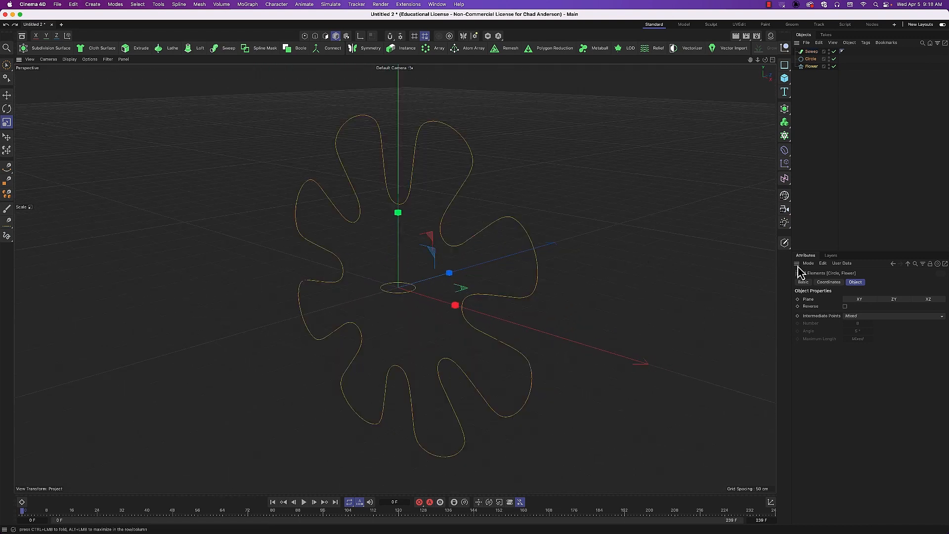
# - Set the circle's plane to ZY and nest the circle and flower splines together inside the Sweep
pyautogui.click(813, 60)
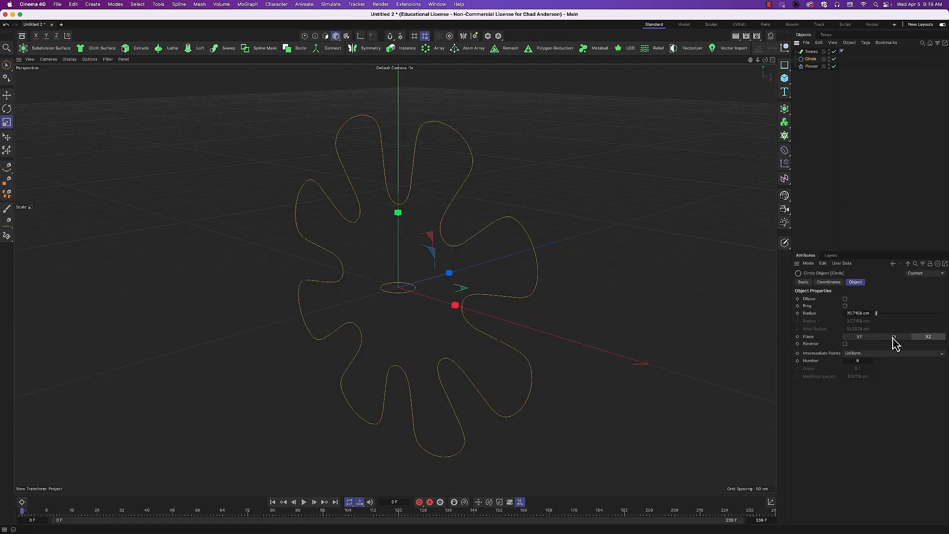
pyautogui.click(895, 337)
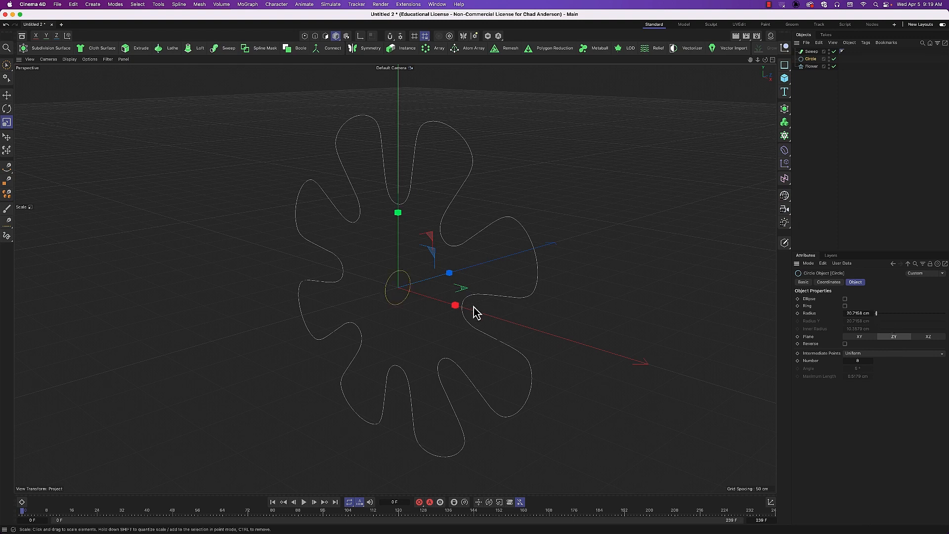
pyautogui.keyDown('alt'); pyautogui.moveTo(474, 307); pyautogui.dragTo(585, 258); pyautogui.keyUp('alt')
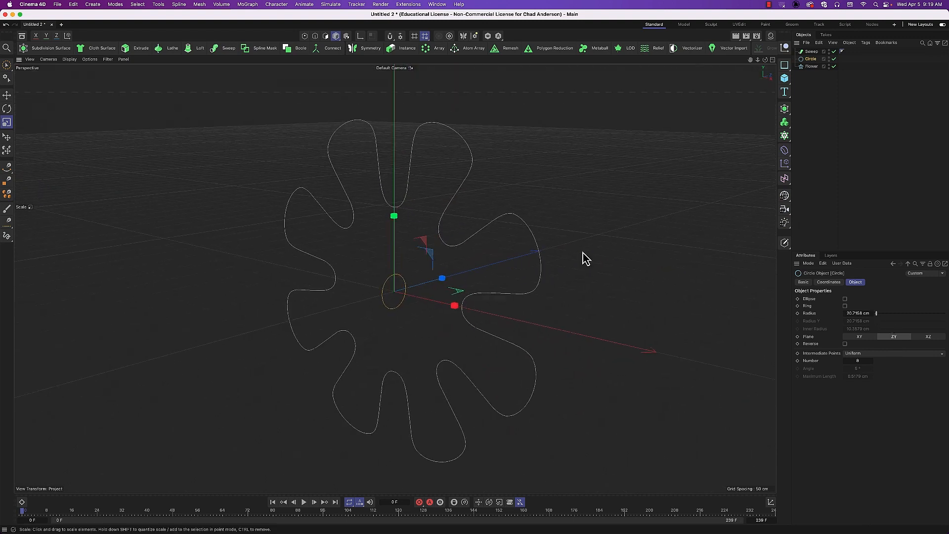
pyautogui.keyDown('shift'); pyautogui.click(812, 67); pyautogui.keyUp('shift')
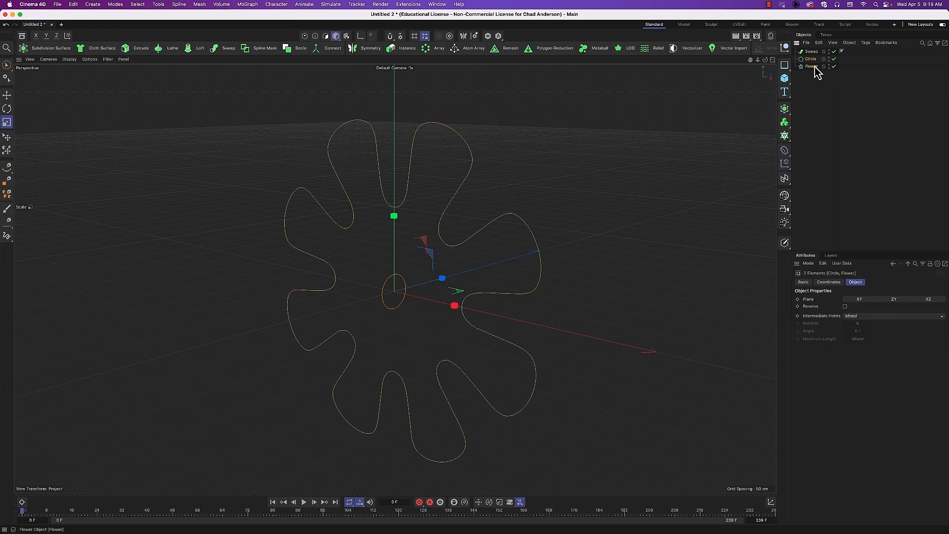
pyautogui.moveTo(815, 66)
pyautogui.mouseDown()
pyautogui.moveTo(823, 75)
pyautogui.moveTo(813, 51)
pyautogui.mouseUp()
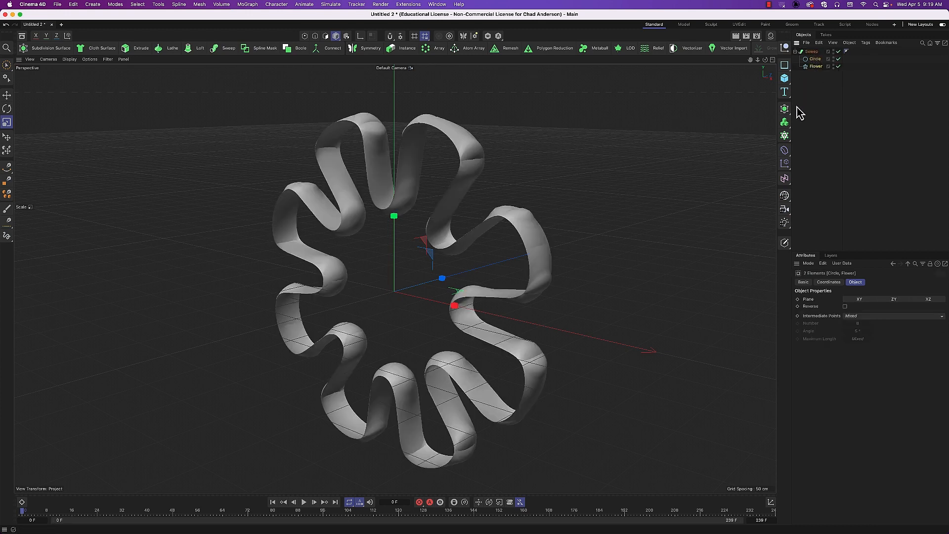
# - Set the nested circle's plane to XY, and delete the Sweep together with its two splines
pyautogui.click(817, 59)
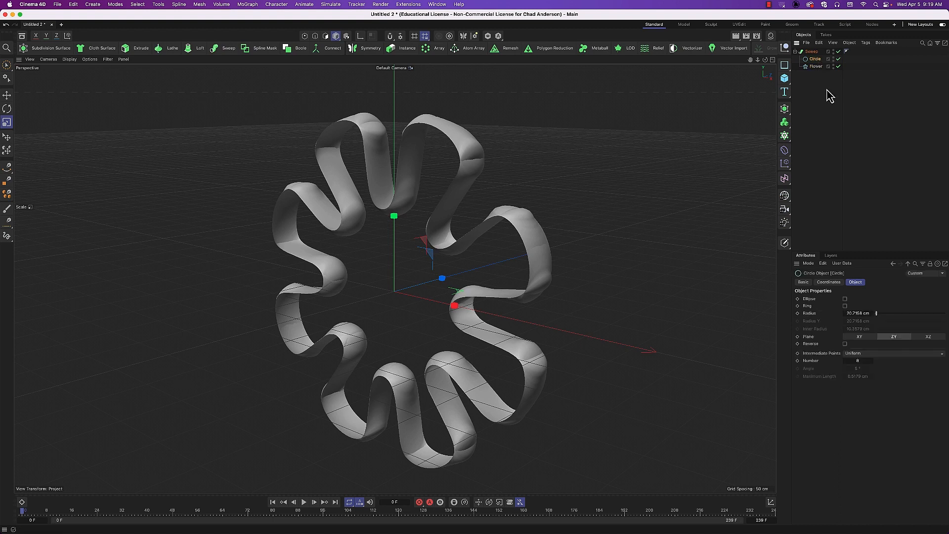
pyautogui.click(866, 337)
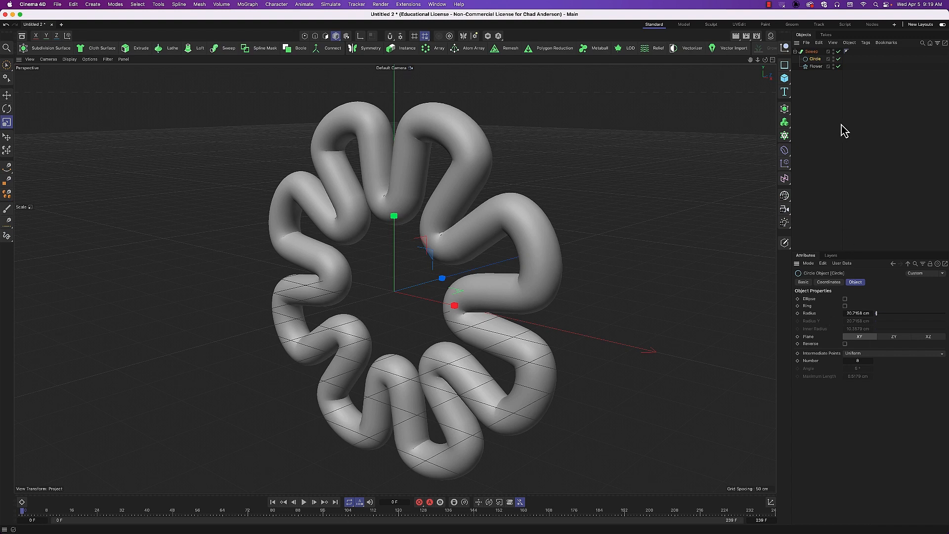
pyautogui.keyDown('shift'); pyautogui.click(816, 68); pyautogui.keyUp('shift')
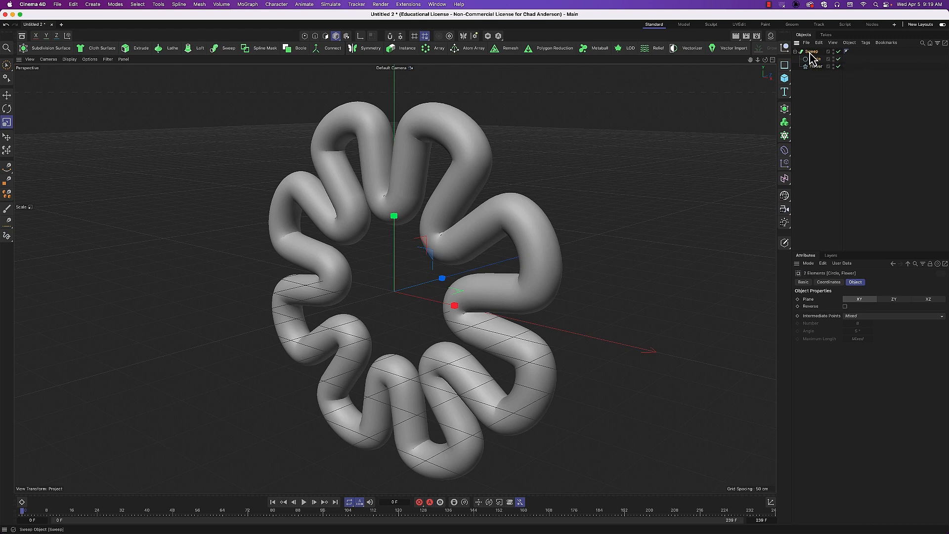
pyautogui.click(811, 53)
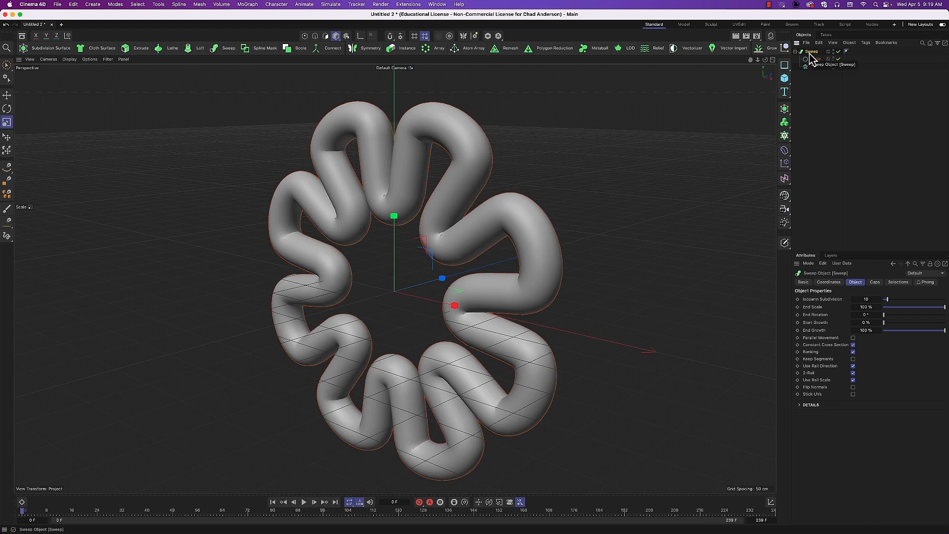
pyautogui.press('Delete')
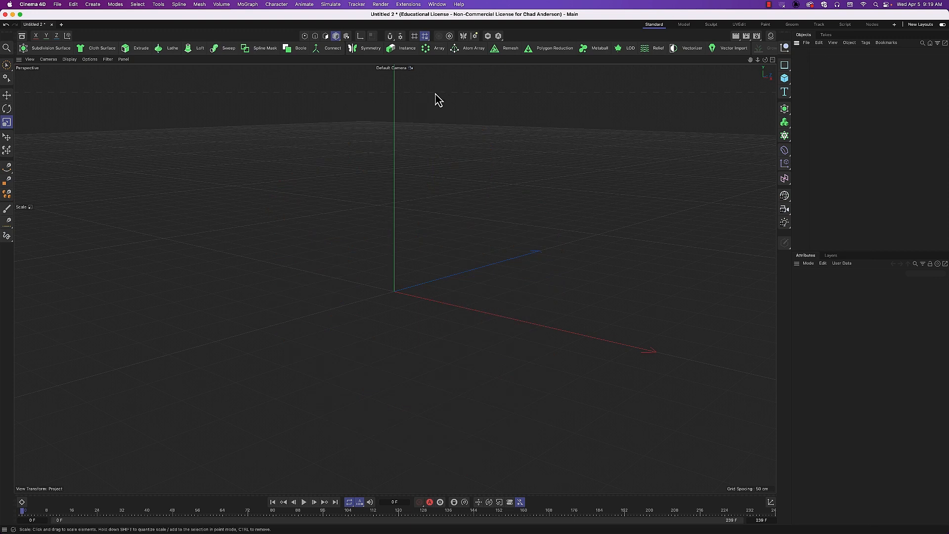
# - Add a Loft generator and a rectangle spline scaled down to about 185 cm square, oriented on the XZ plane
pyautogui.click(194, 53)
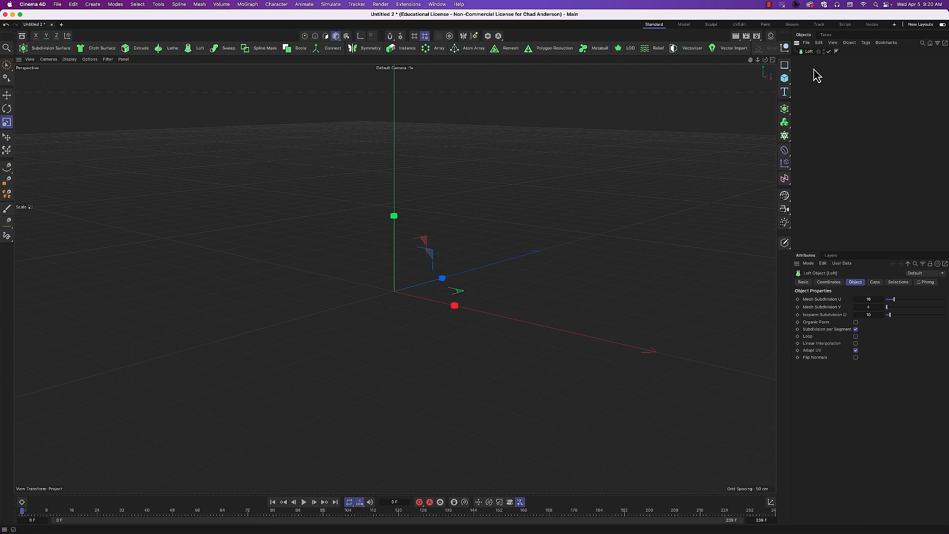
pyautogui.click(786, 66)
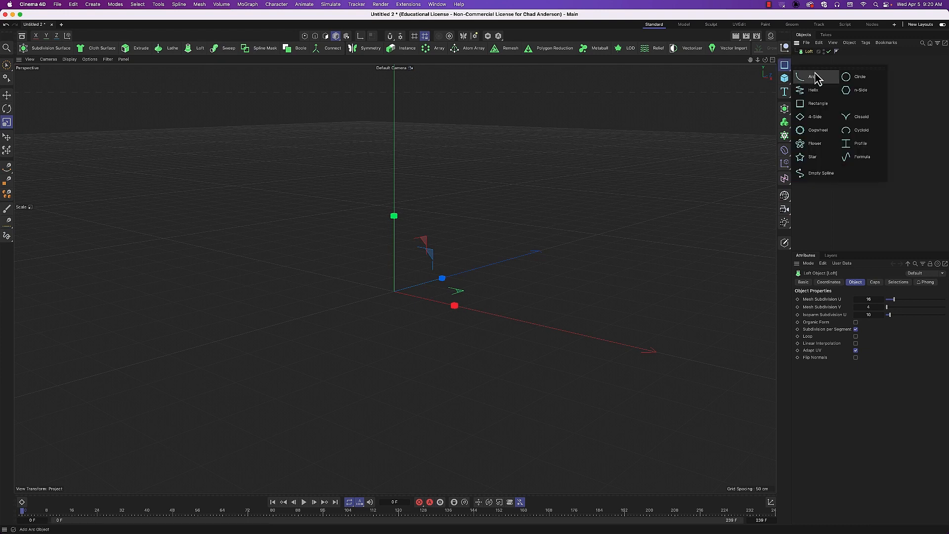
pyautogui.click(785, 65)
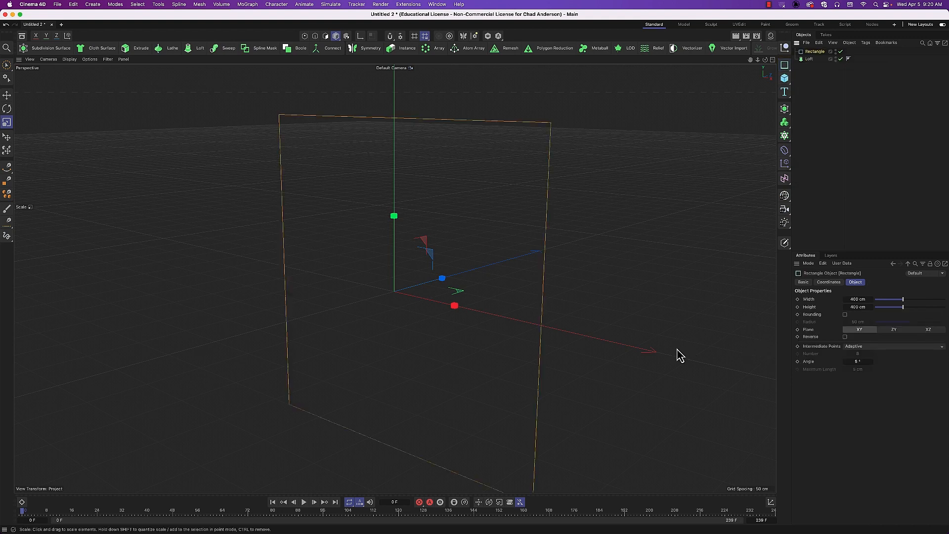
pyautogui.press('t')
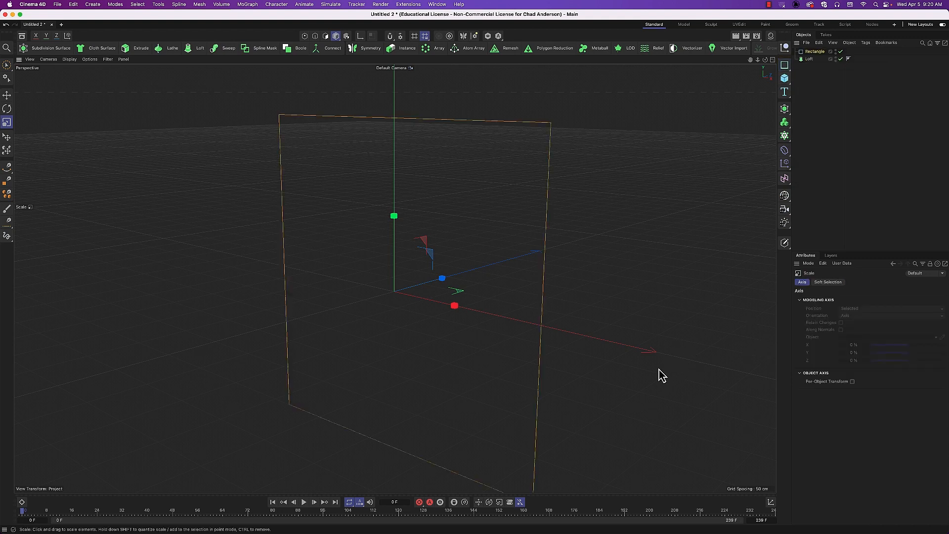
pyautogui.moveTo(665, 399); pyautogui.dragTo(467, 400)
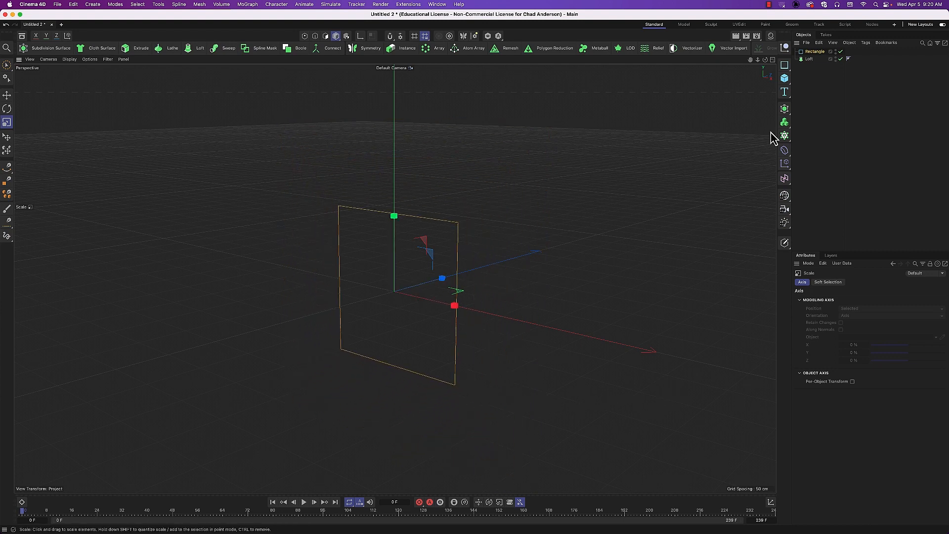
pyautogui.click(815, 52)
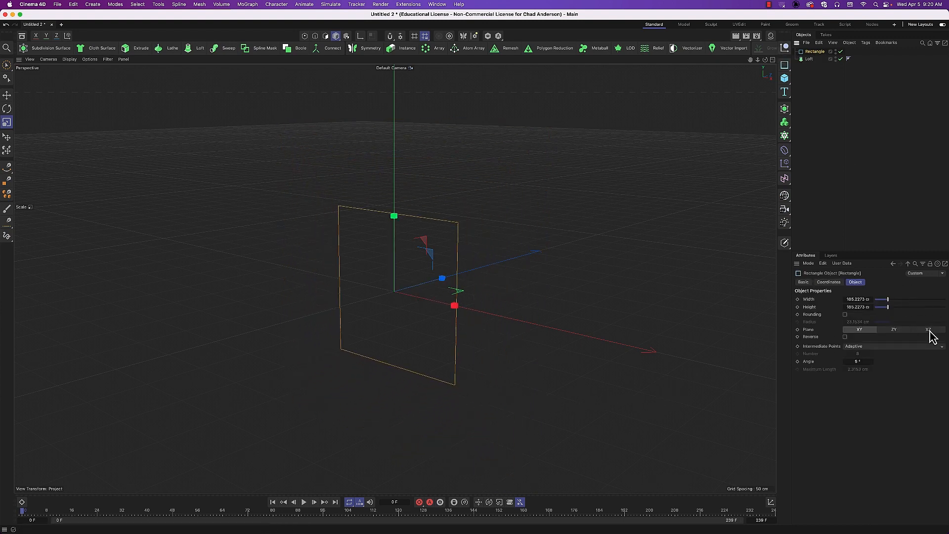
pyautogui.click(894, 330)
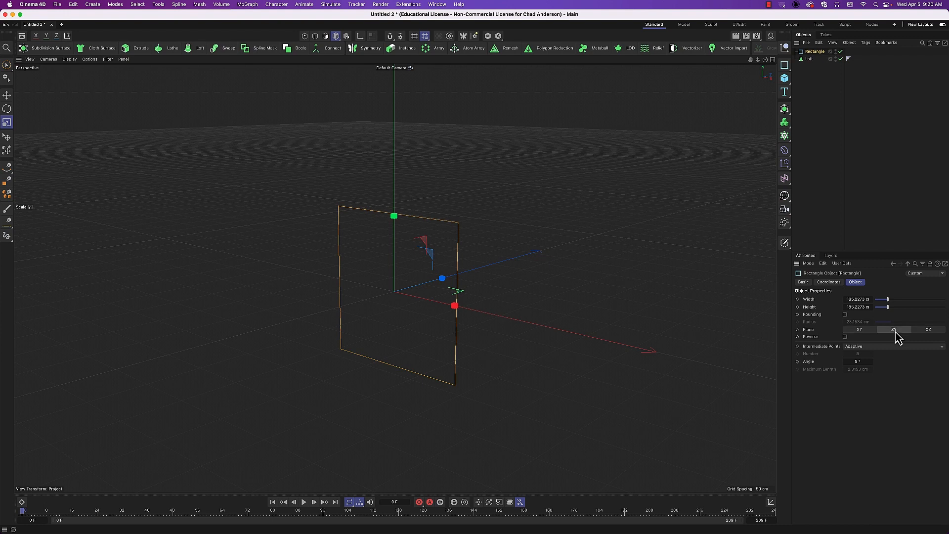
pyautogui.click(928, 330)
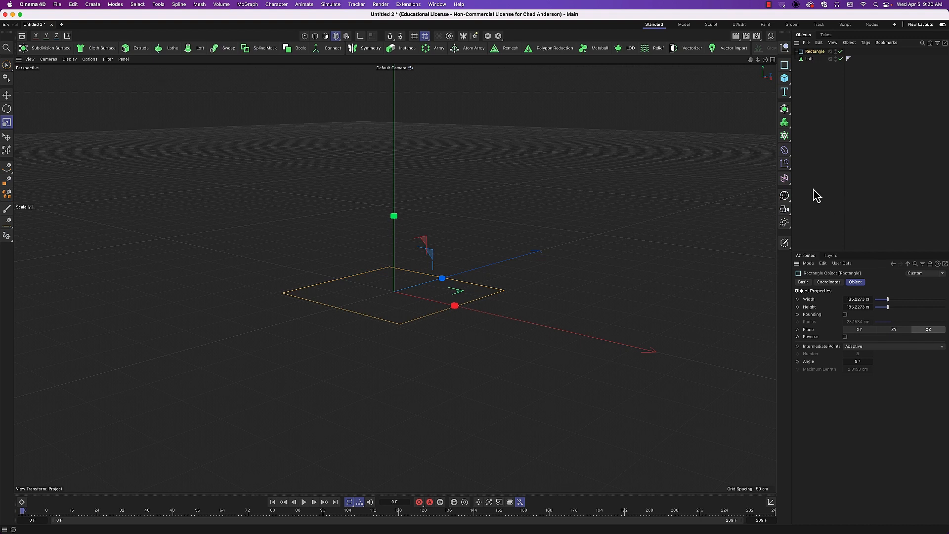
# - Add a circle spline with a radius of about 87 cm on the XZ plane, and raise it above the rectangle
pyautogui.click(788, 68)
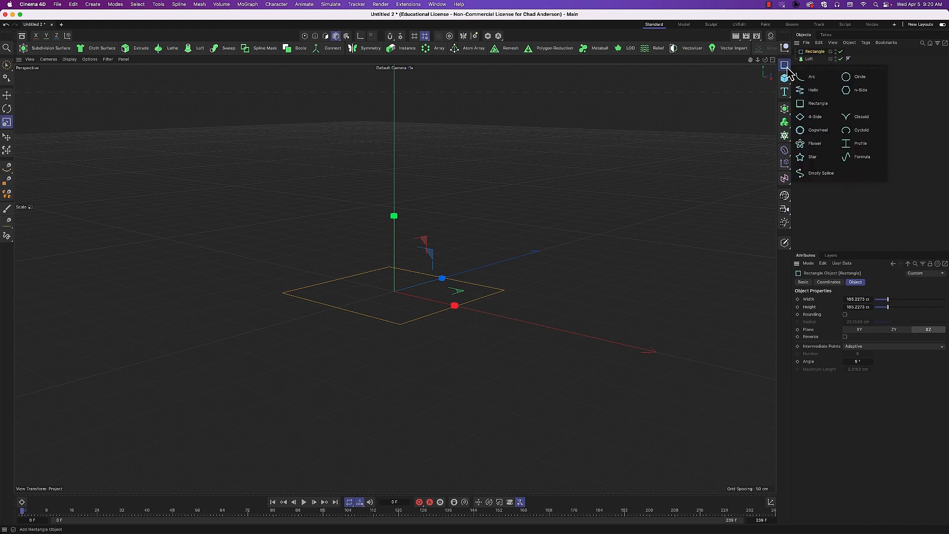
pyautogui.click(848, 79)
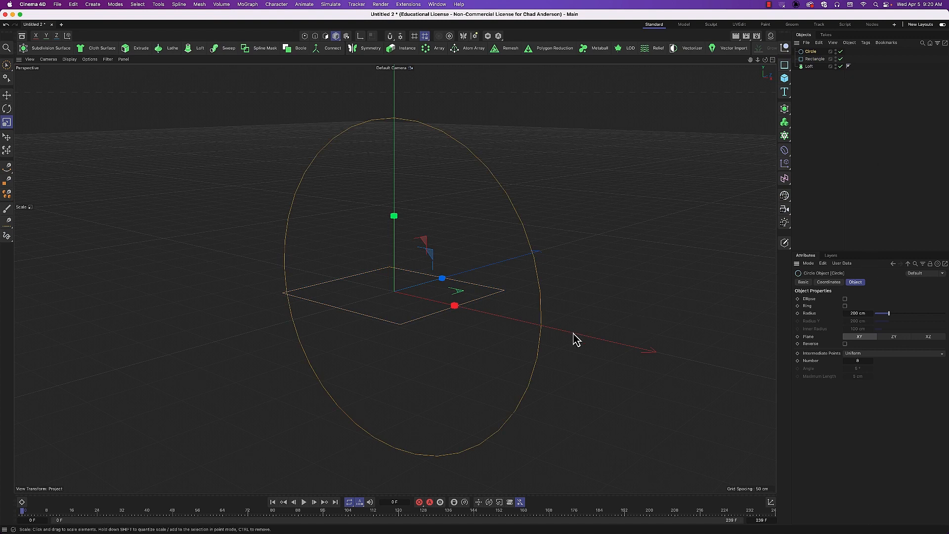
pyautogui.moveTo(670, 379); pyautogui.dragTo(462, 396)
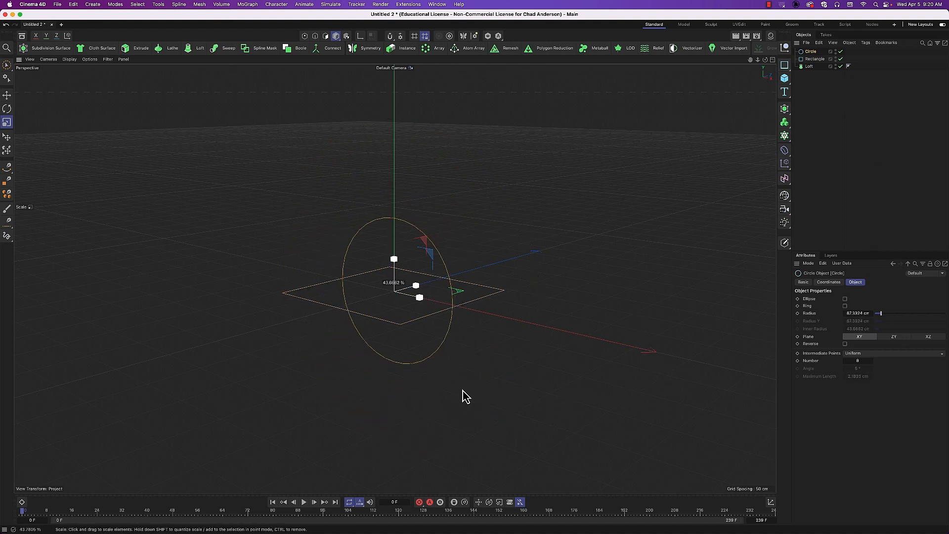
pyautogui.click(928, 337)
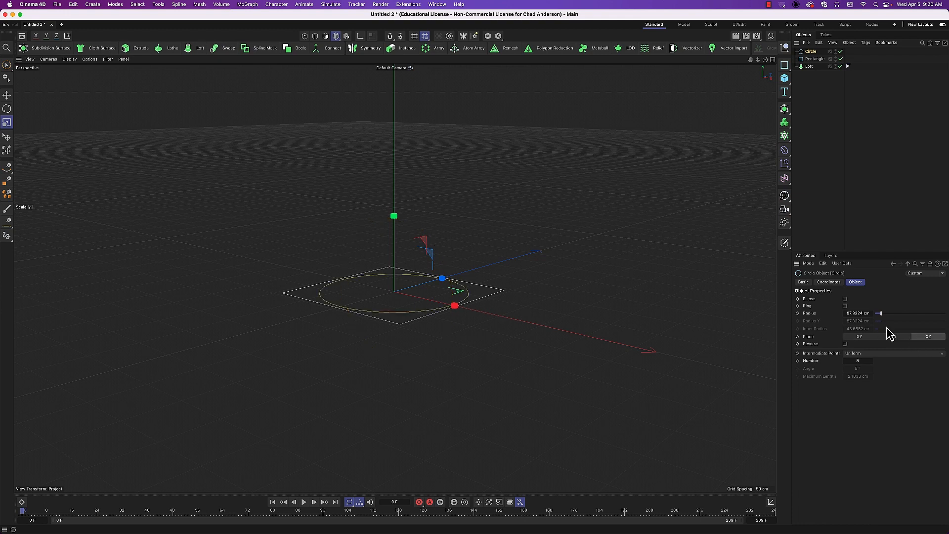
pyautogui.press('e')
pyautogui.moveTo(392, 214); pyautogui.dragTo(387, 156)
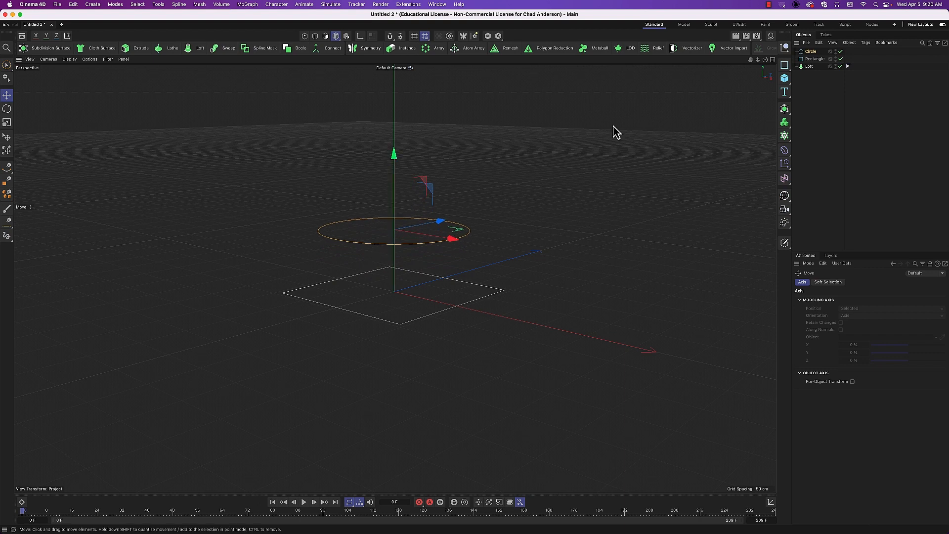
# - Add a star spline, scale it down to an outer radius of about 116 cm, and set its plane to XZ
pyautogui.click(785, 64)
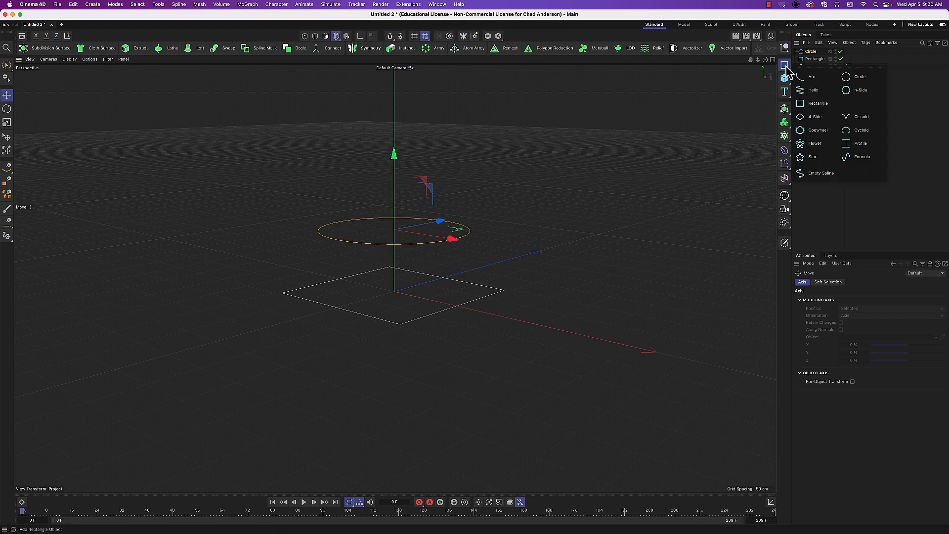
pyautogui.click(820, 161)
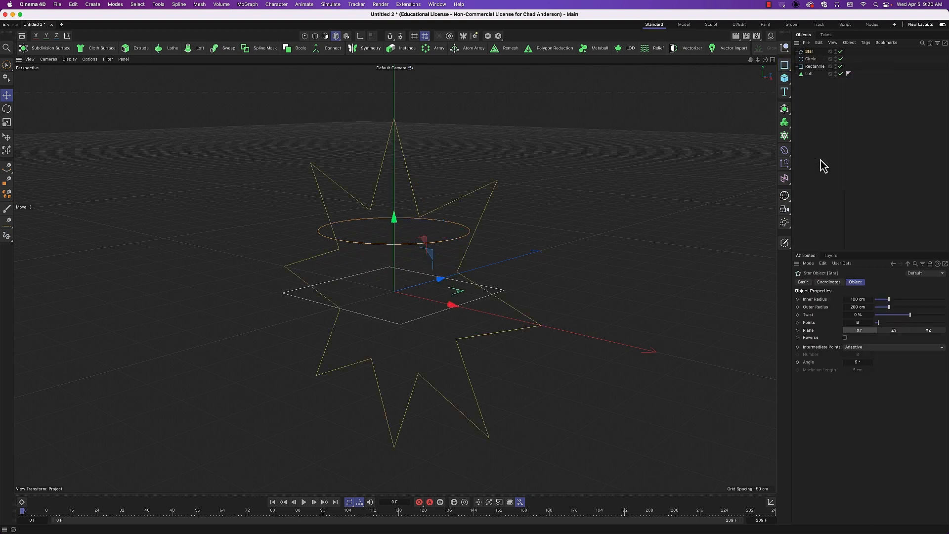
pyautogui.press('t')
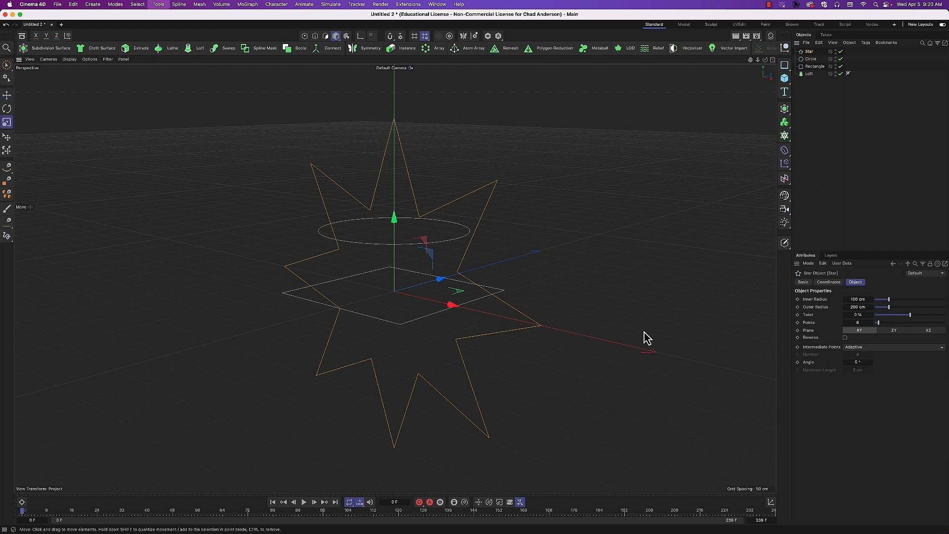
pyautogui.moveTo(659, 361); pyautogui.dragTo(506, 375)
pyautogui.click(809, 51)
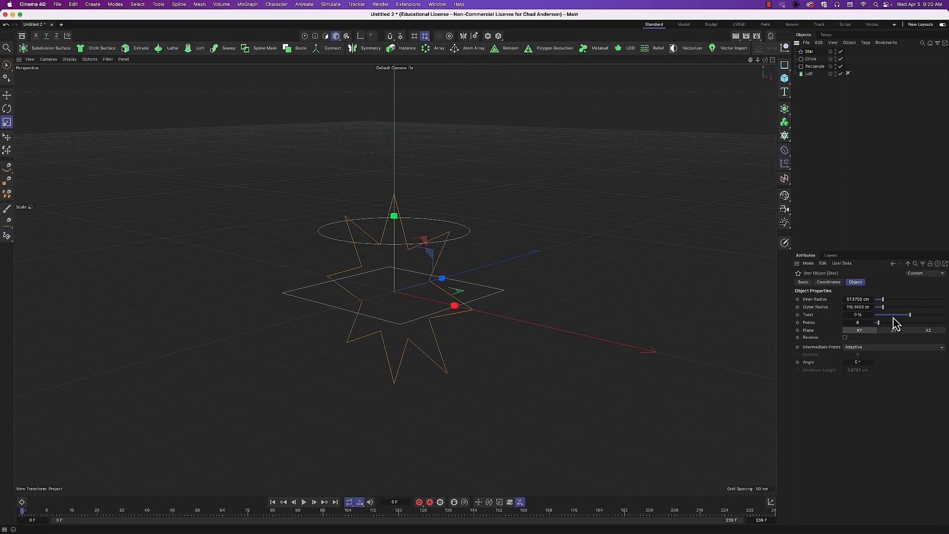
pyautogui.click(928, 331)
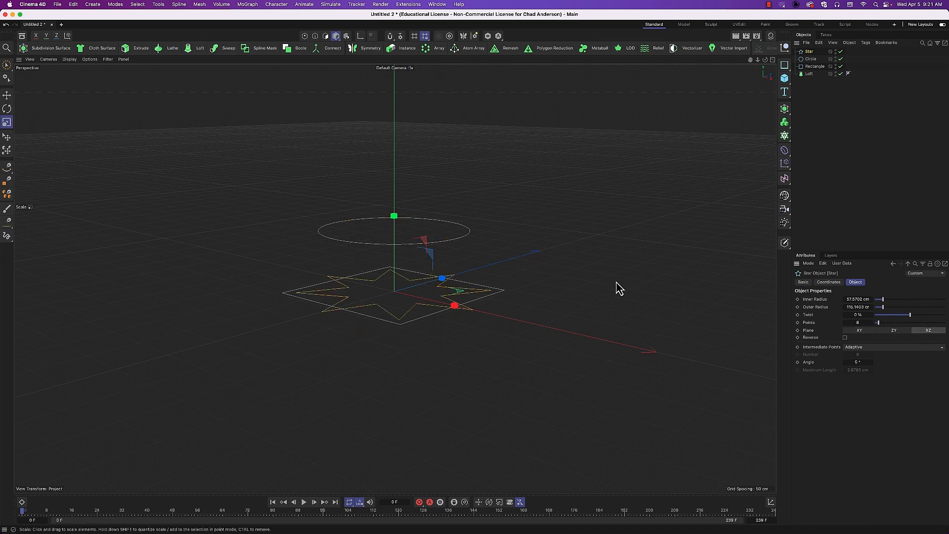
# - Raise the star vertically above the circle and set its twist to 31 %
pyautogui.press('e')
pyautogui.moveTo(393, 216); pyautogui.dragTo(401, 81)
pyautogui.keyDown('alt'); pyautogui.moveTo(434, 227); pyautogui.dragTo(400, 229); pyautogui.keyUp('alt')
pyautogui.keyDown('alt'); pyautogui.moveTo(433, 234); pyautogui.dragTo(439, 261); pyautogui.keyUp('alt')
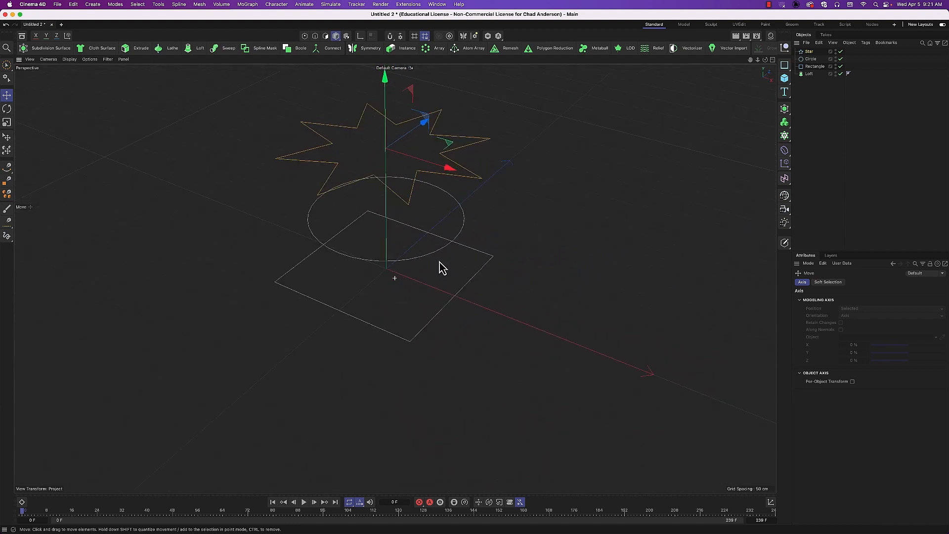
pyautogui.click(810, 51)
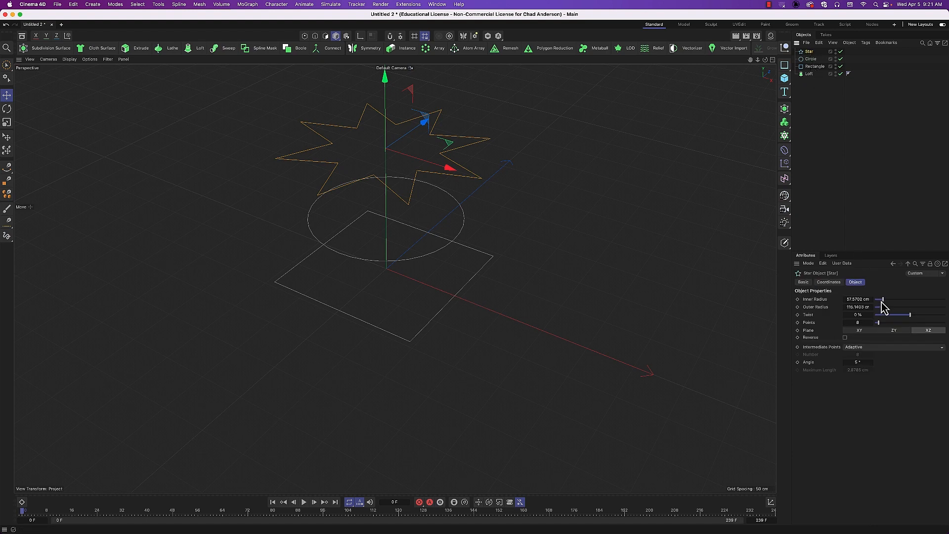
pyautogui.moveTo(873, 318)
pyautogui.mouseDown()
pyautogui.moveTo(888, 317)
pyautogui.moveTo(881, 315)
pyautogui.mouseUp()
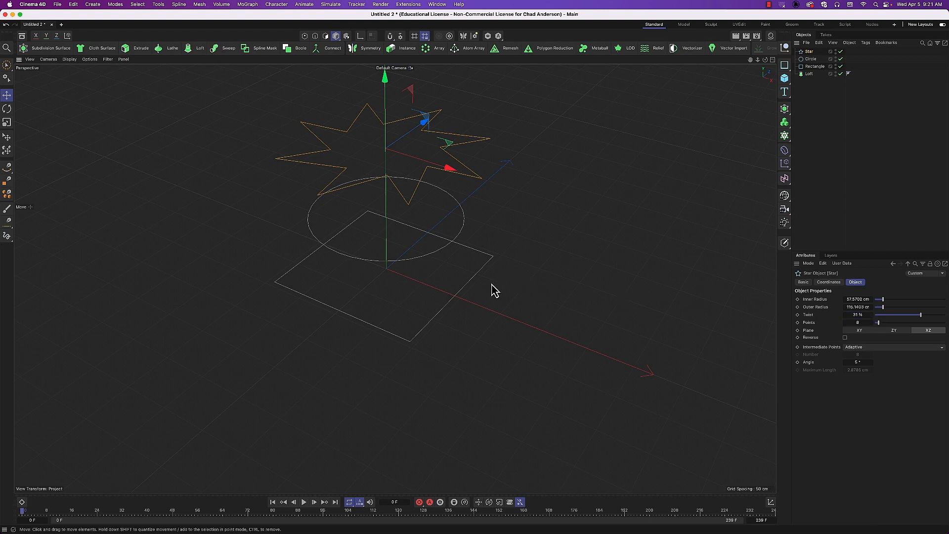
pyautogui.keyDown('alt'); pyautogui.moveTo(493, 290); pyautogui.dragTo(474, 258); pyautogui.keyUp('alt')
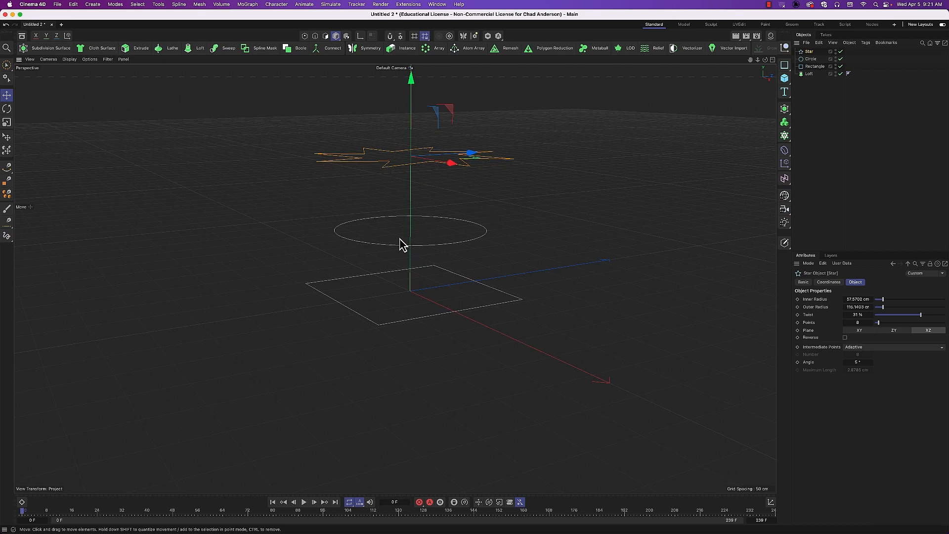
pyautogui.keyDown('alt'); pyautogui.moveTo(469, 232); pyautogui.dragTo(394, 255); pyautogui.keyUp('alt')
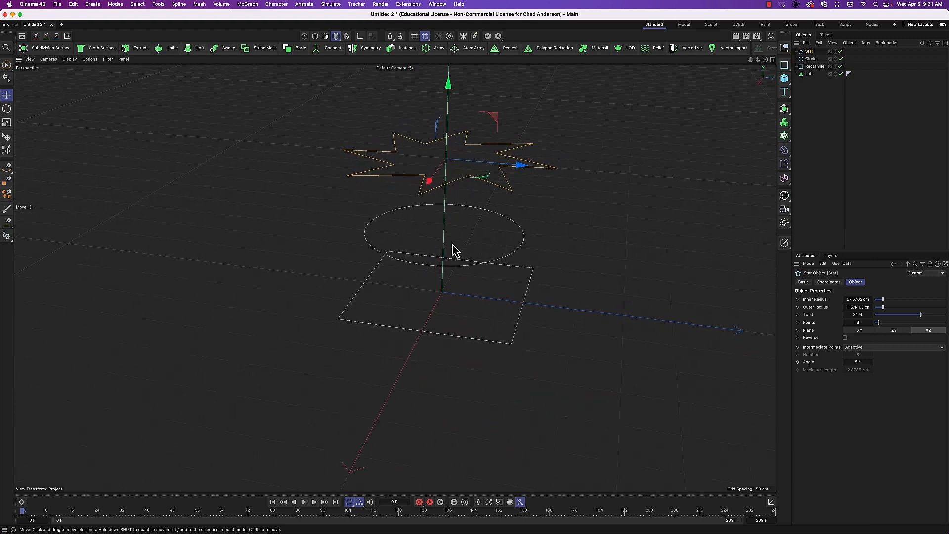
pyautogui.keyDown('alt'); pyautogui.moveTo(452, 250); pyautogui.dragTo(500, 250); pyautogui.keyUp('alt')
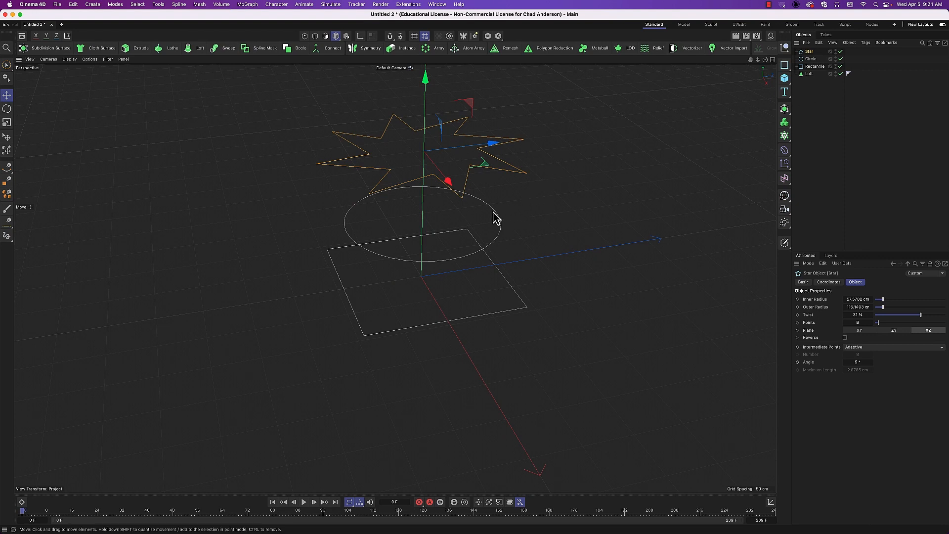
pyautogui.keyDown('alt'); pyautogui.moveTo(496, 216); pyautogui.dragTo(524, 192); pyautogui.keyUp('alt')
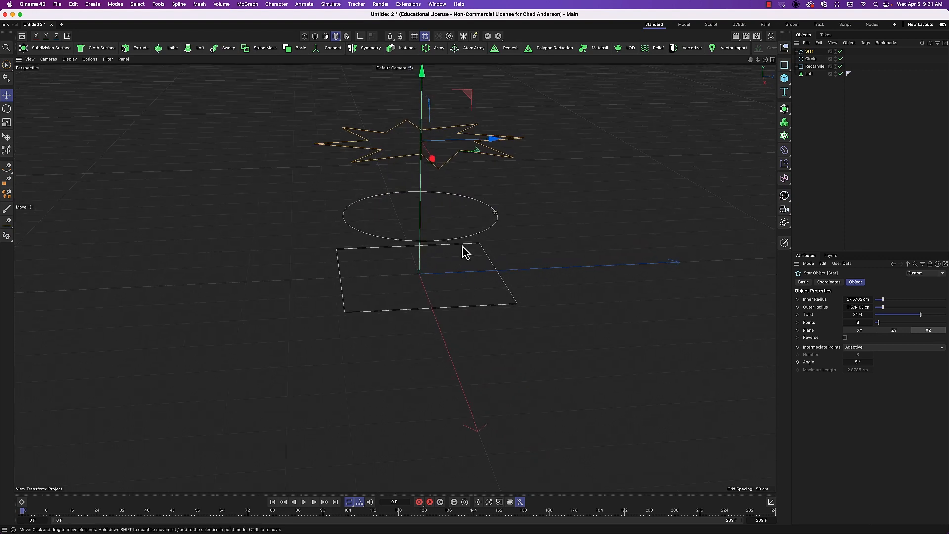
# - Nest the star, circle and rectangle splines together under the Loft generator and render the lofted form in the viewport
pyautogui.keyDown('shift'); pyautogui.click(813, 68); pyautogui.keyUp('shift')
pyautogui.moveTo(810, 59); pyautogui.dragTo(813, 81)
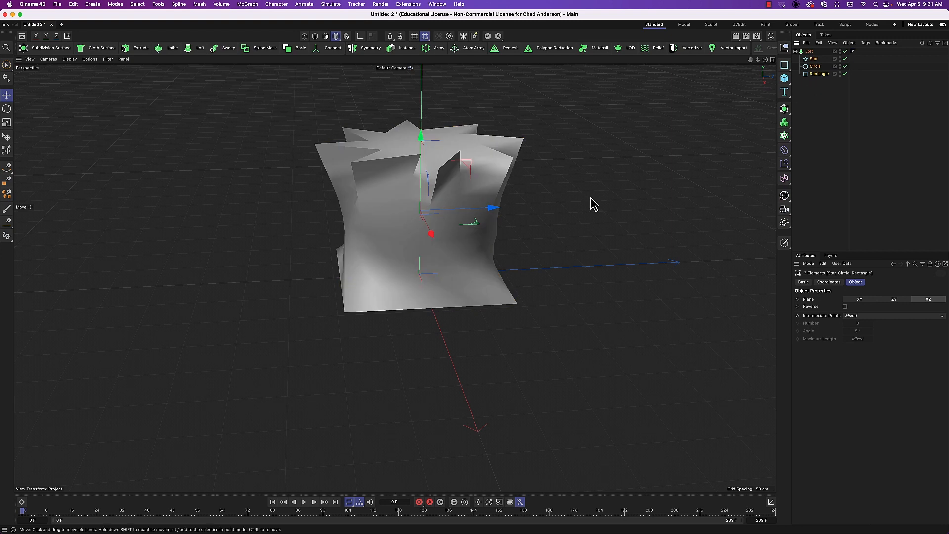
pyautogui.moveTo(504, 248)
pyautogui.keyDown('alt'); pyautogui.mouseDown()
pyautogui.moveTo(435, 250)
pyautogui.moveTo(396, 278)
pyautogui.moveTo(497, 246)
pyautogui.moveTo(536, 212)
pyautogui.moveTo(513, 263)
pyautogui.moveTo(423, 240)
pyautogui.moveTo(414, 221)
pyautogui.moveTo(424, 256)
pyautogui.moveTo(519, 248)
pyautogui.moveTo(530, 267)
pyautogui.moveTo(483, 242)
pyautogui.moveTo(500, 237)
pyautogui.mouseUp(); pyautogui.keyUp('alt')
pyautogui.press('super+r')
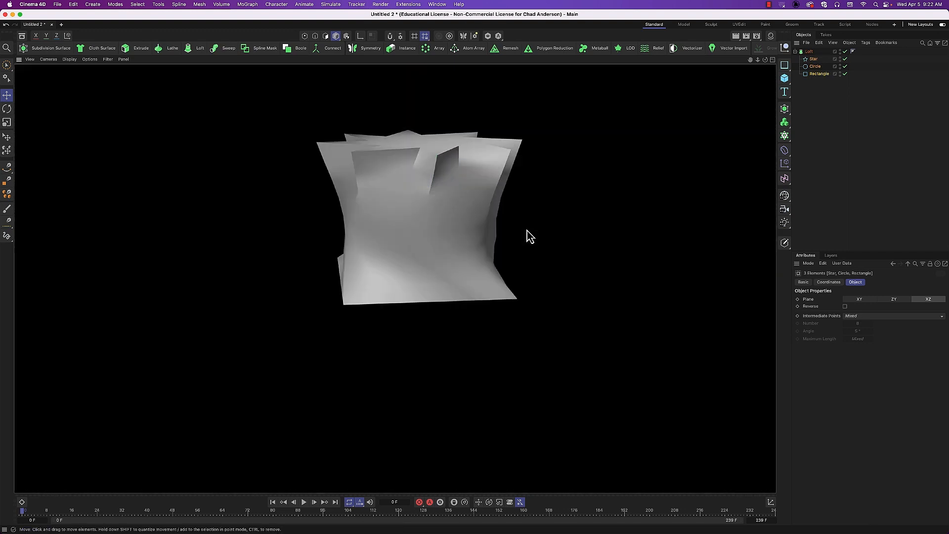
pyautogui.keyDown('alt'); pyautogui.moveTo(458, 231); pyautogui.dragTo(462, 259); pyautogui.keyUp('alt')
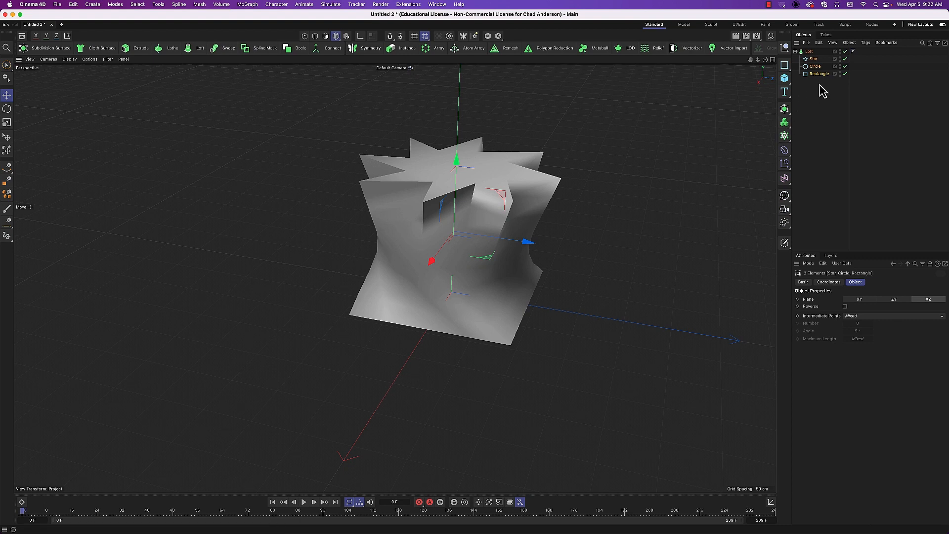
# - Delete the Loft generator with its three splines and reset the perspective view to its default framing
pyautogui.click(813, 51)
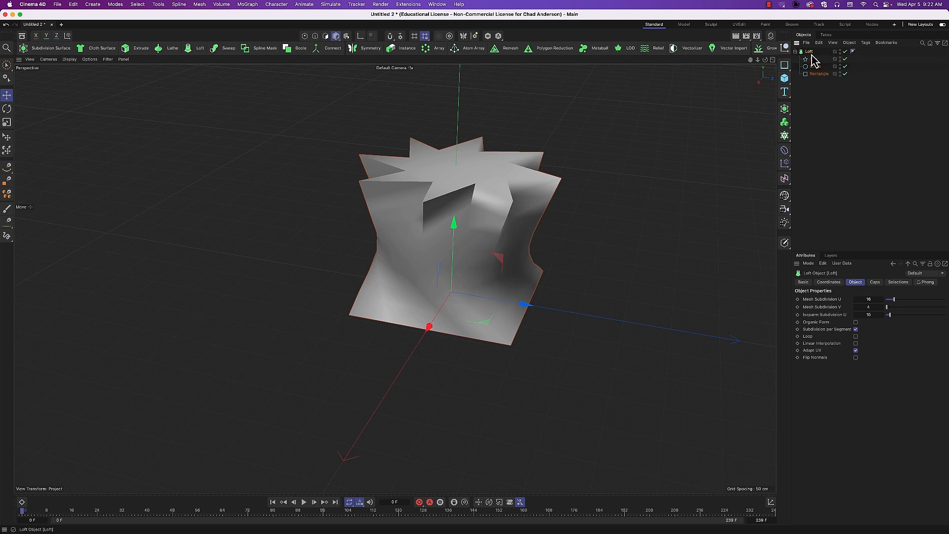
pyautogui.press('Delete')
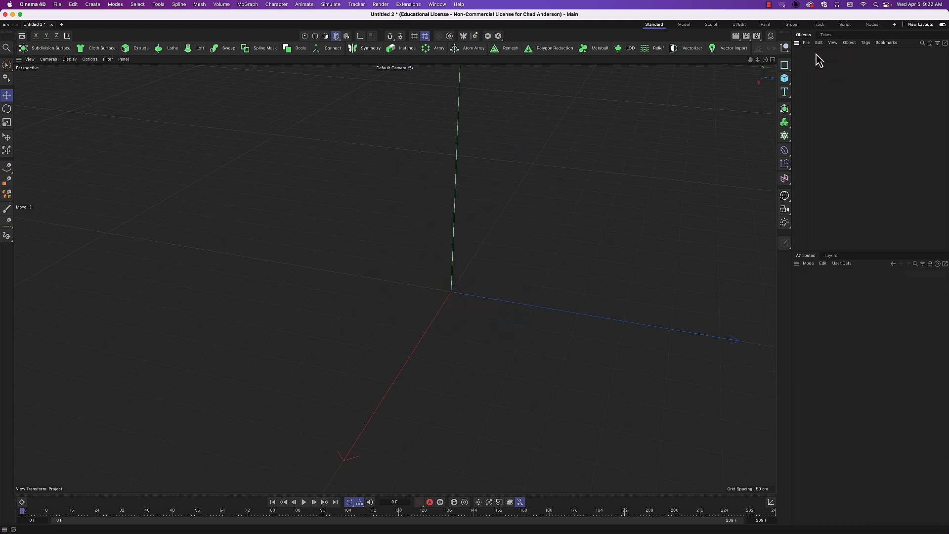
pyautogui.click(33, 69)
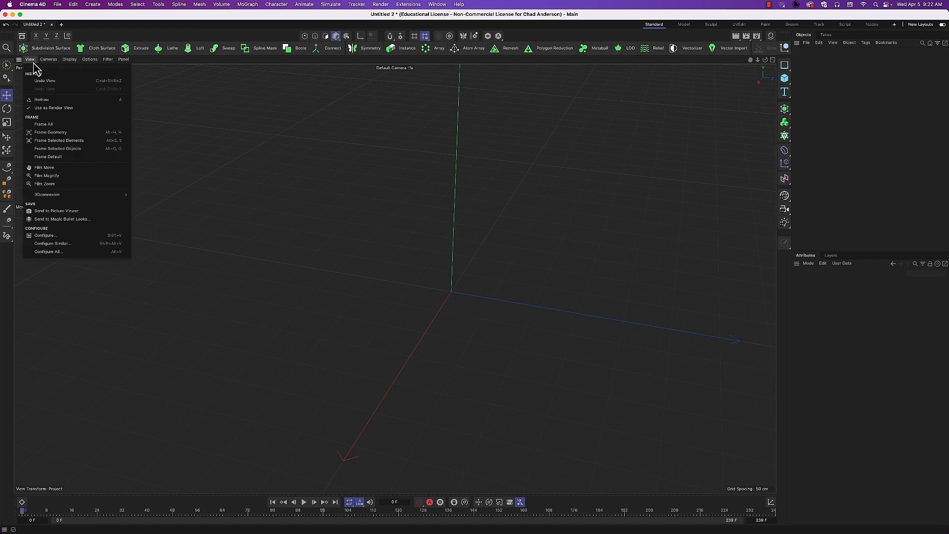
pyautogui.click(79, 162)
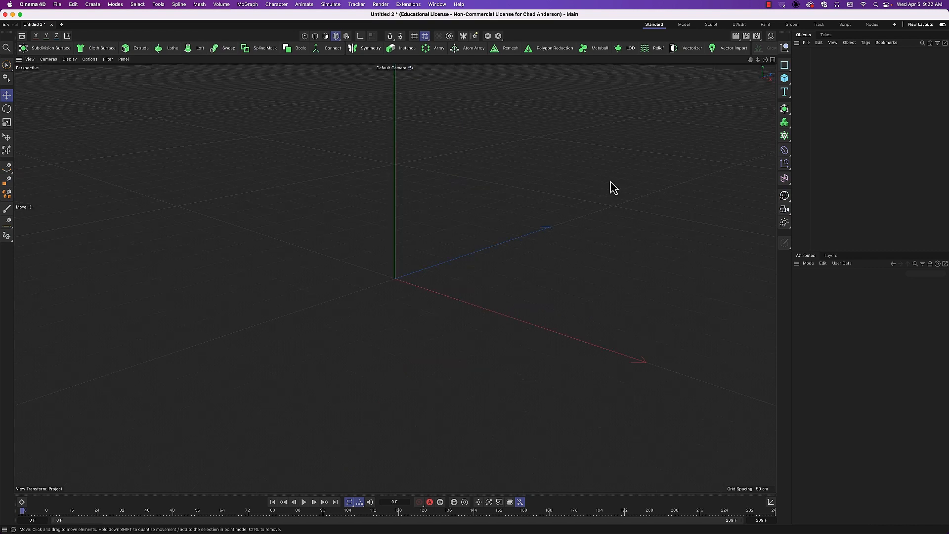
# - Add a circle spline on the XZ plane and scale it down to a radius of about 102 cm
pyautogui.moveTo(786, 71); pyautogui.dragTo(847, 81)
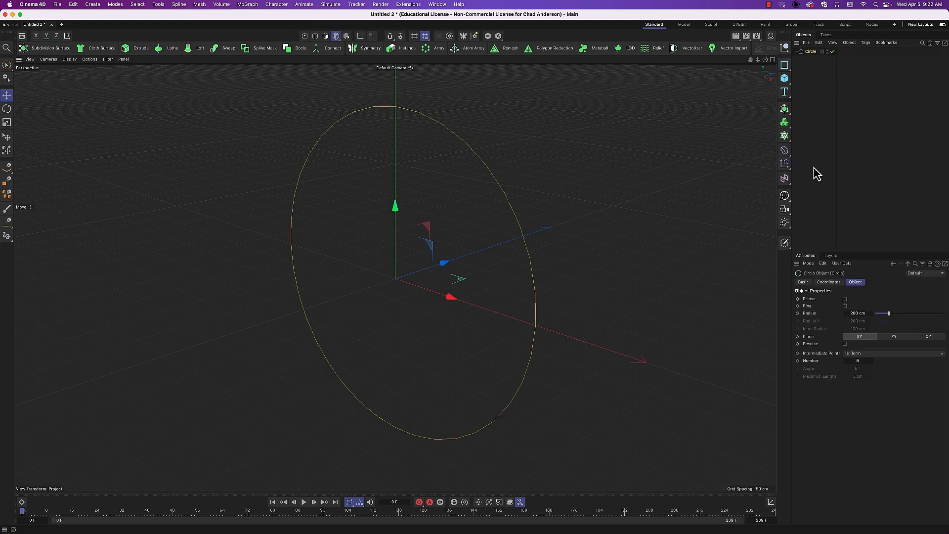
pyautogui.click(932, 338)
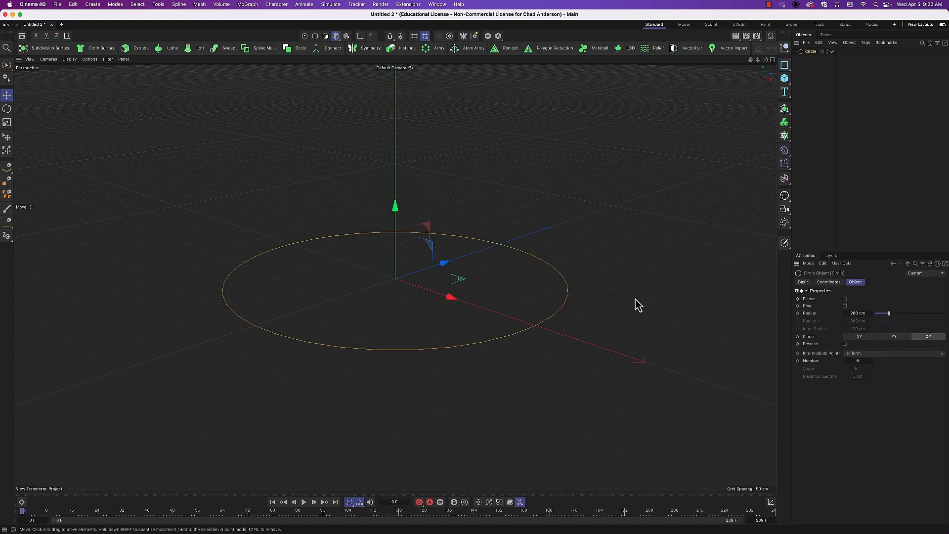
pyautogui.press('t')
pyautogui.moveTo(638, 339); pyautogui.dragTo(447, 330)
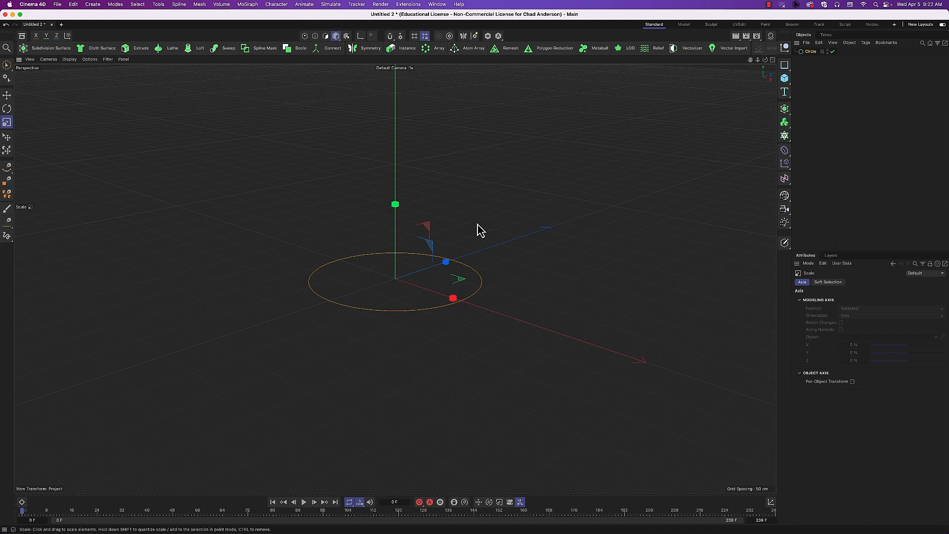
# - Duplicate the circle vertically above the original and scale the copy up to a radius of about 122 cm
pyautogui.press('e')
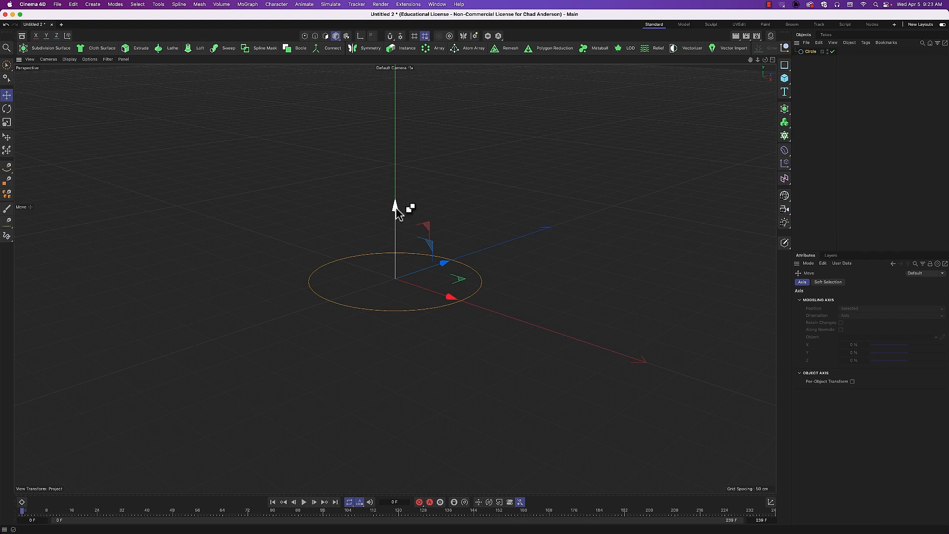
pyautogui.moveTo(395, 203); pyautogui.dragTo(422, 89)
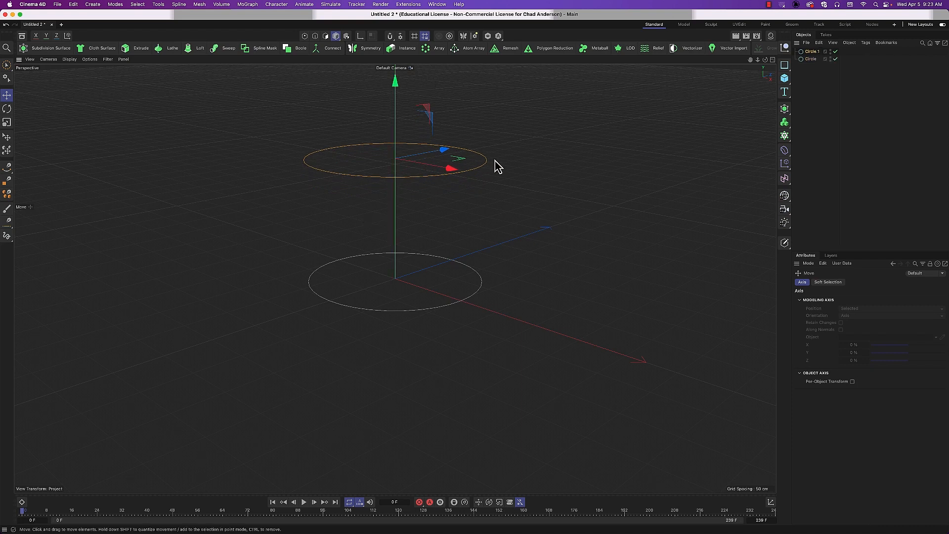
pyautogui.keyDown('alt'); pyautogui.moveTo(495, 161); pyautogui.dragTo(518, 270, button='middle'); pyautogui.keyUp('alt')
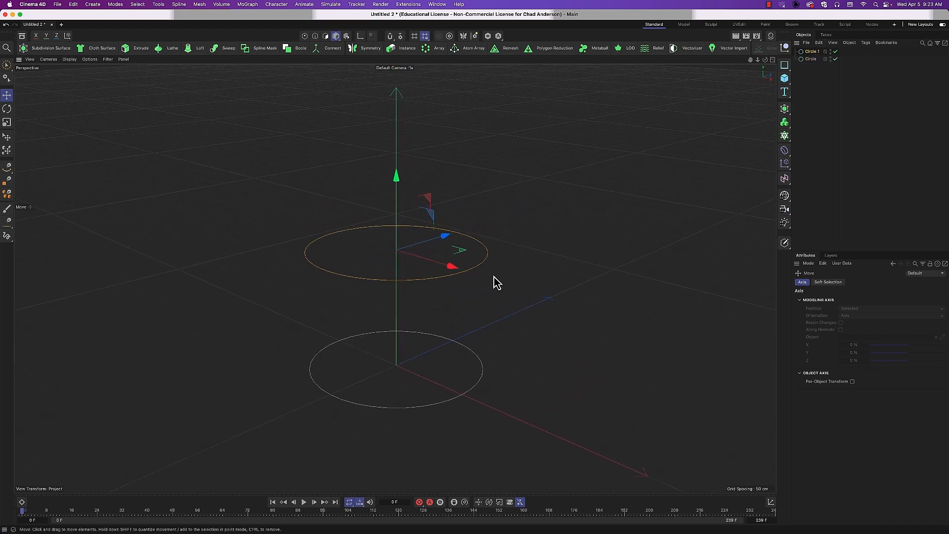
pyautogui.press('t')
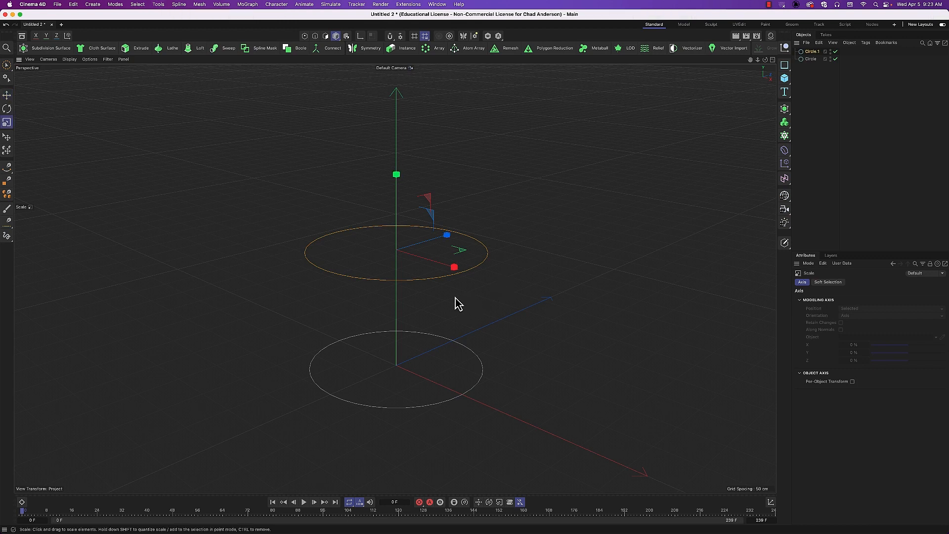
pyautogui.moveTo(456, 301); pyautogui.dragTo(528, 298)
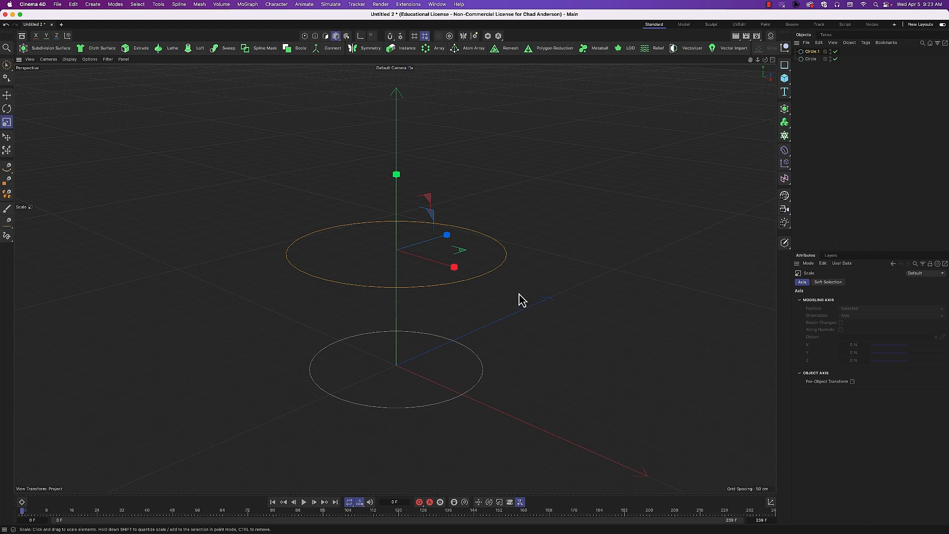
# - Duplicate the upper circle a short distance below itself, keeping the same radius
pyautogui.press('e')
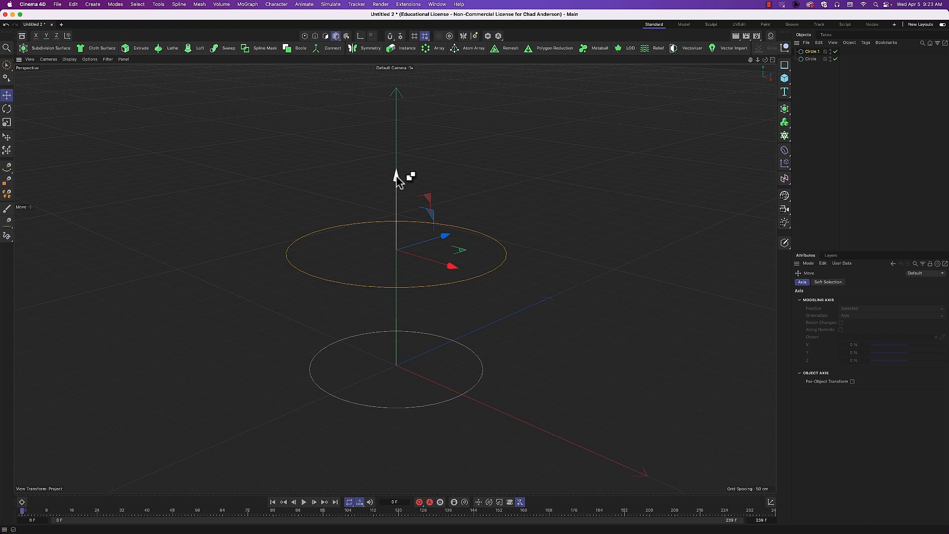
pyautogui.moveTo(396, 177); pyautogui.dragTo(398, 183)
# - Try enlarging the newest circle copy slightly and shifting about 5 cm further down, and undo these changes
pyautogui.press('t')
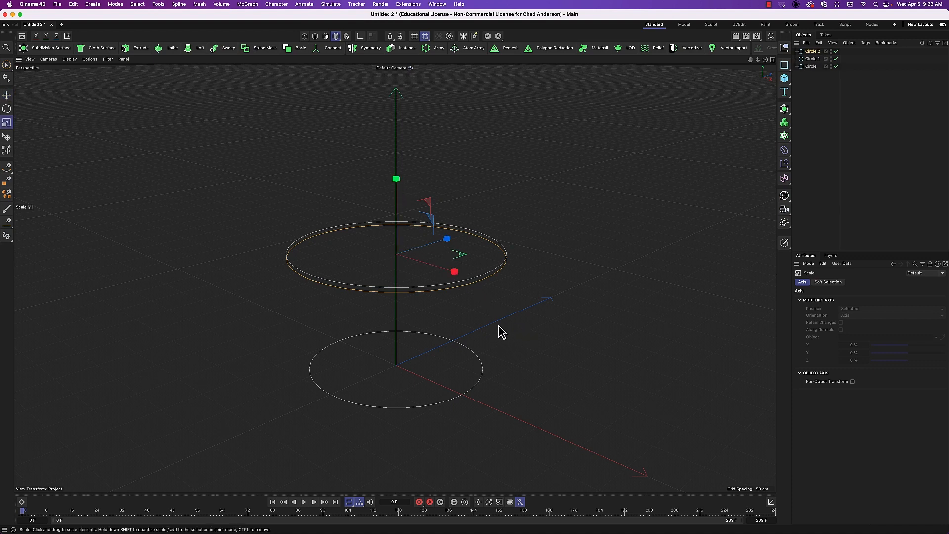
pyautogui.moveTo(499, 331); pyautogui.dragTo(509, 329)
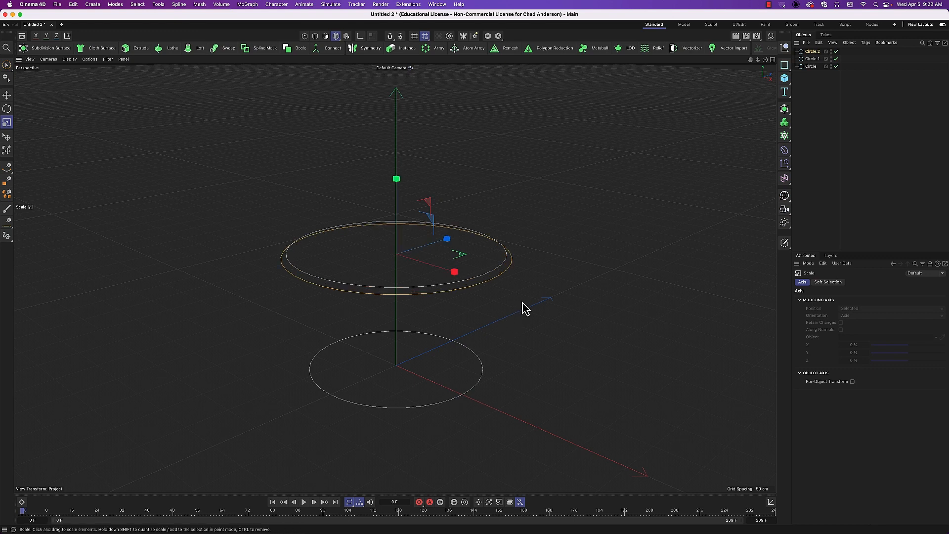
pyautogui.press('e')
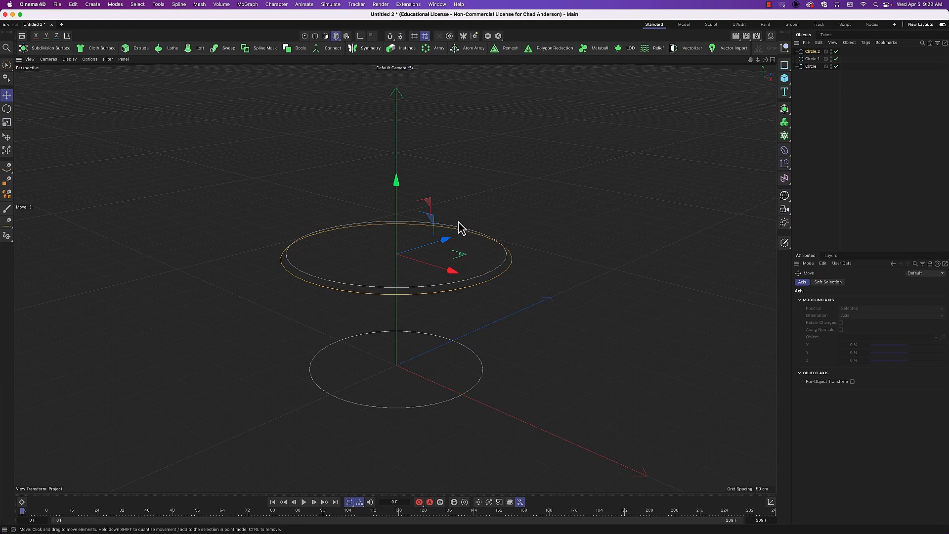
pyautogui.moveTo(395, 182); pyautogui.dragTo(399, 188)
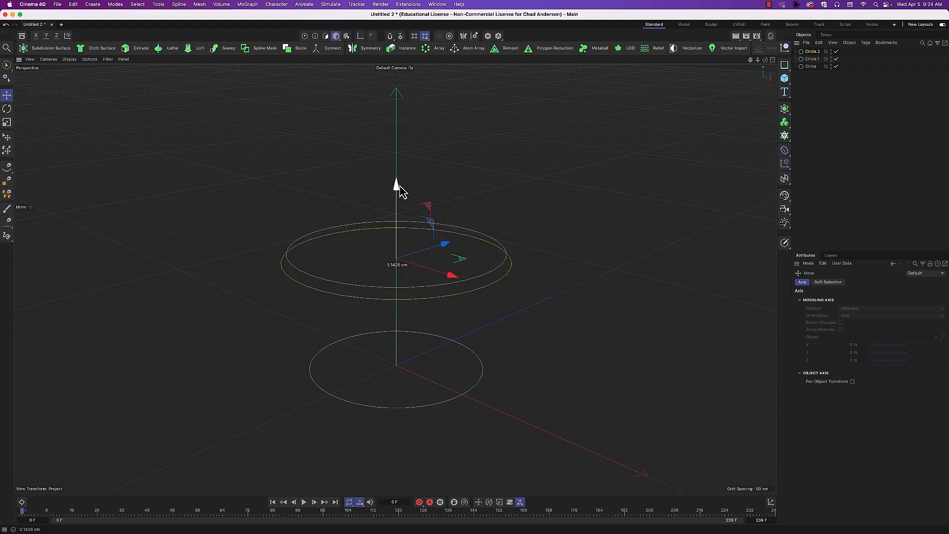
pyautogui.press('super+z')
pyautogui.press('super+z')
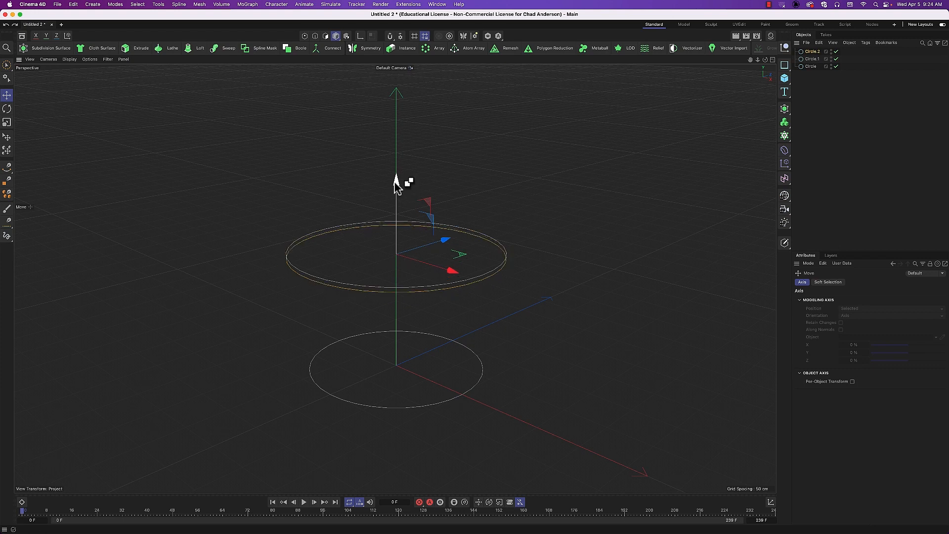
# - Duplicate the second rim circle slightly below itself and scale the copy down to a radius of about 116 cm
pyautogui.moveTo(395, 174); pyautogui.dragTo(397, 187)
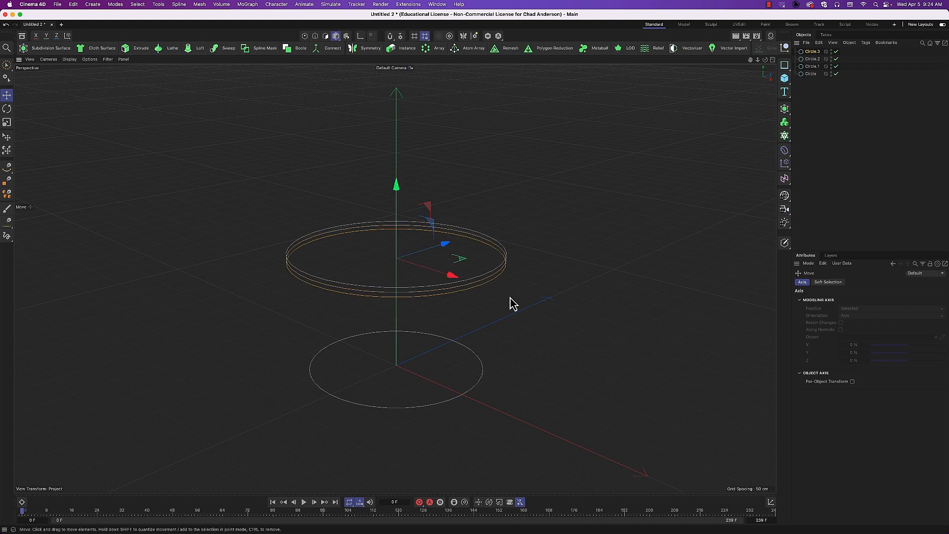
pyautogui.press('t')
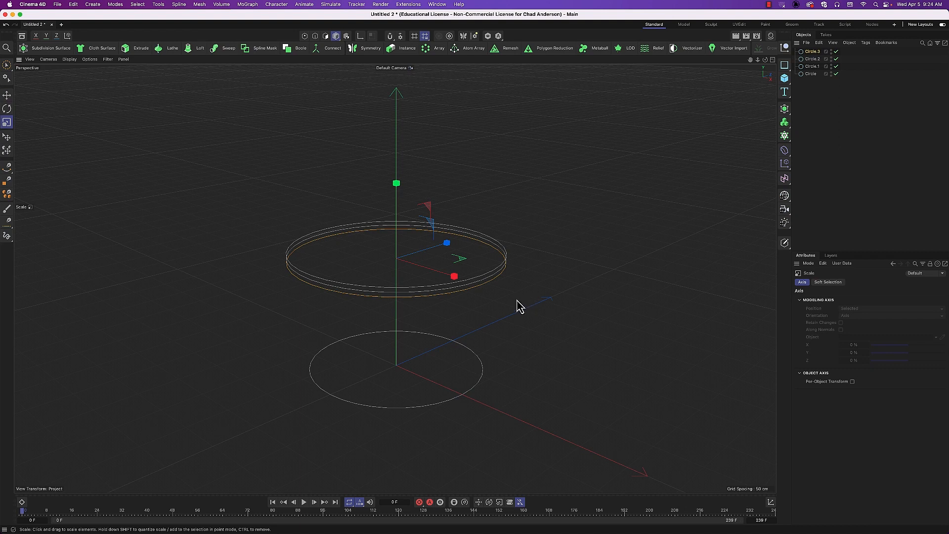
pyautogui.moveTo(512, 305); pyautogui.dragTo(499, 307)
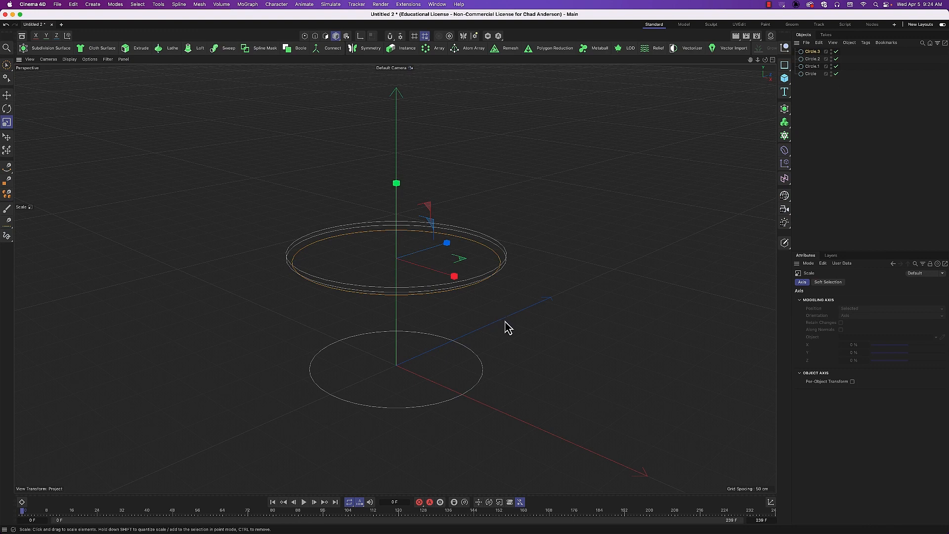
pyautogui.press('super+z')
pyautogui.press('super+z')
pyautogui.press('super+y')
pyautogui.press('super+y')
# - Scale the topmost rim circle down to a radius of about 116 cm so the middle rim circle protrudes
pyautogui.keyDown('alt'); pyautogui.moveTo(510, 321); pyautogui.dragTo(497, 295); pyautogui.keyUp('alt')
pyautogui.moveTo(499, 304)
pyautogui.keyDown('alt'); pyautogui.mouseDown()
pyautogui.moveTo(523, 316)
pyautogui.moveTo(583, 313)
pyautogui.moveTo(581, 324)
pyautogui.moveTo(515, 309)
pyautogui.mouseUp(); pyautogui.keyUp('alt')
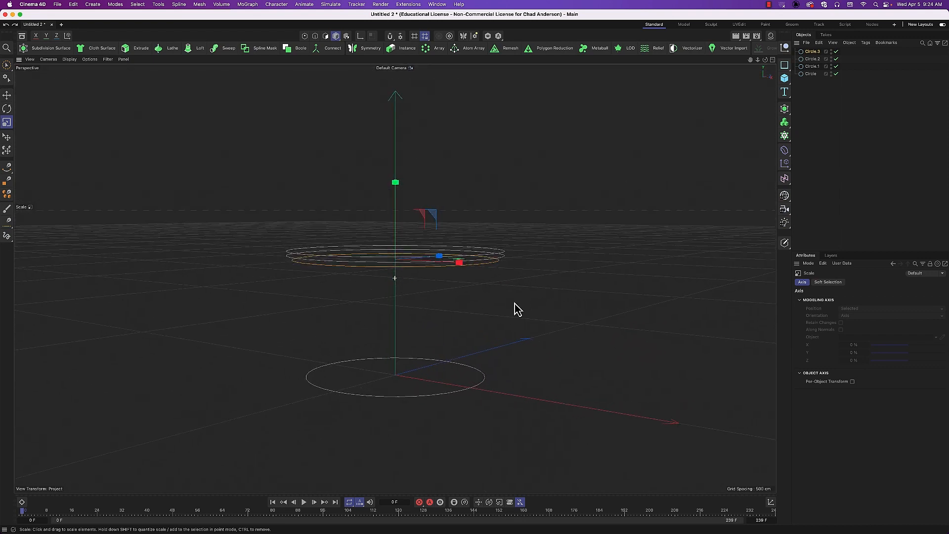
pyautogui.click(812, 67)
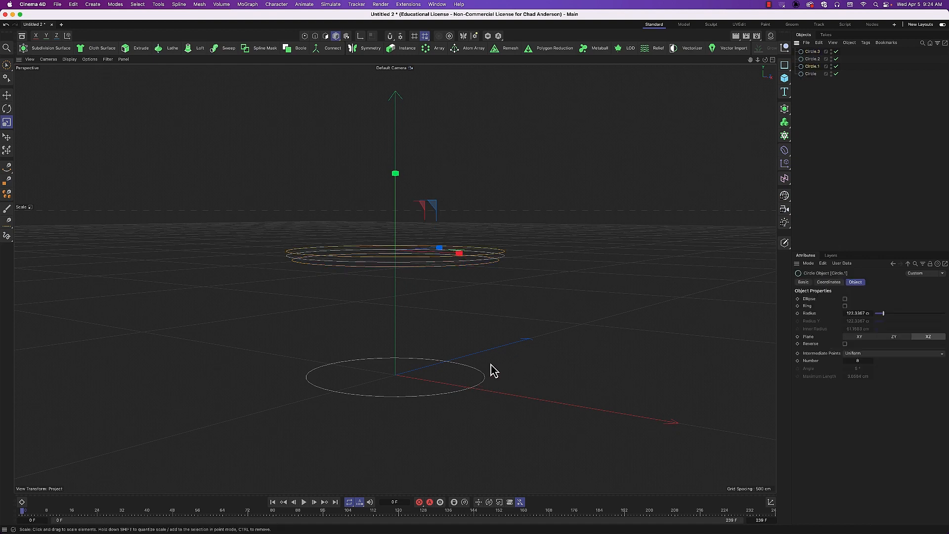
pyautogui.keyDown('alt'); pyautogui.moveTo(493, 358); pyautogui.dragTo(493, 369); pyautogui.keyUp('alt')
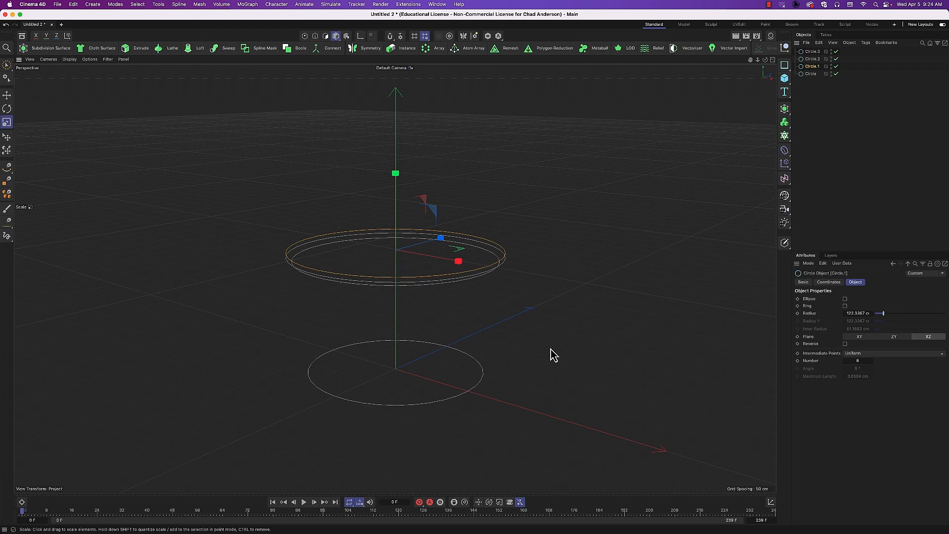
pyautogui.moveTo(541, 349); pyautogui.dragTo(524, 350)
pyautogui.keyDown('alt'); pyautogui.moveTo(490, 319); pyautogui.dragTo(475, 304); pyautogui.keyUp('alt')
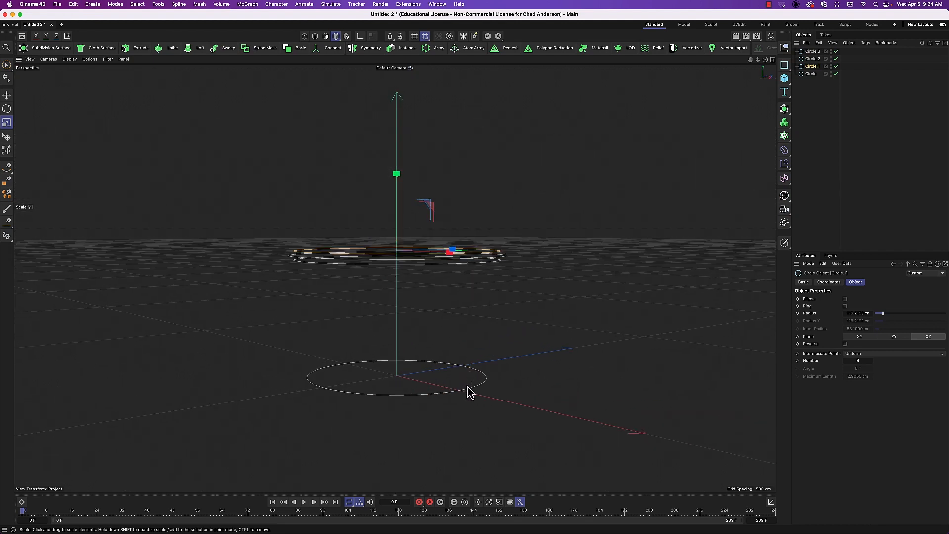
# - Select each circle in turn from the base circle onward to check the stacking order, and add a Loft generator
pyautogui.click(813, 75)
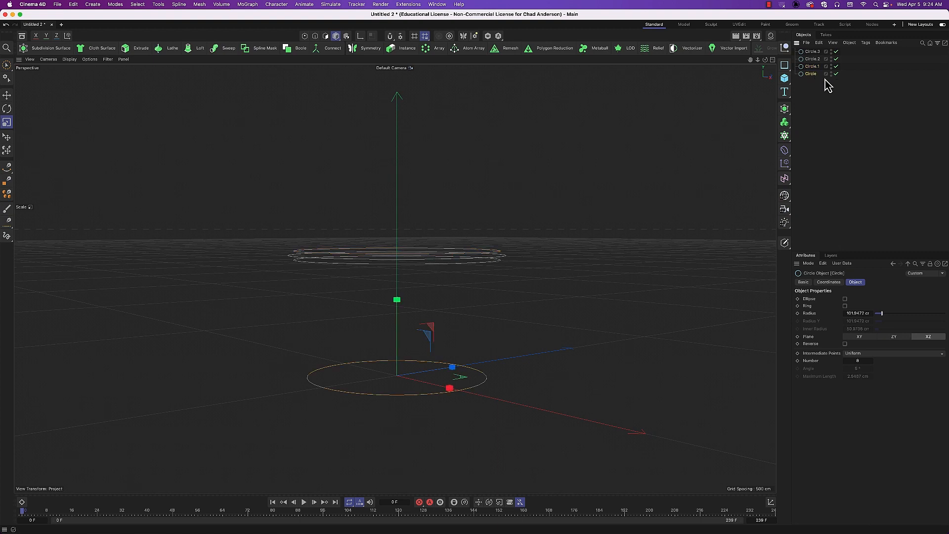
pyautogui.click(815, 67)
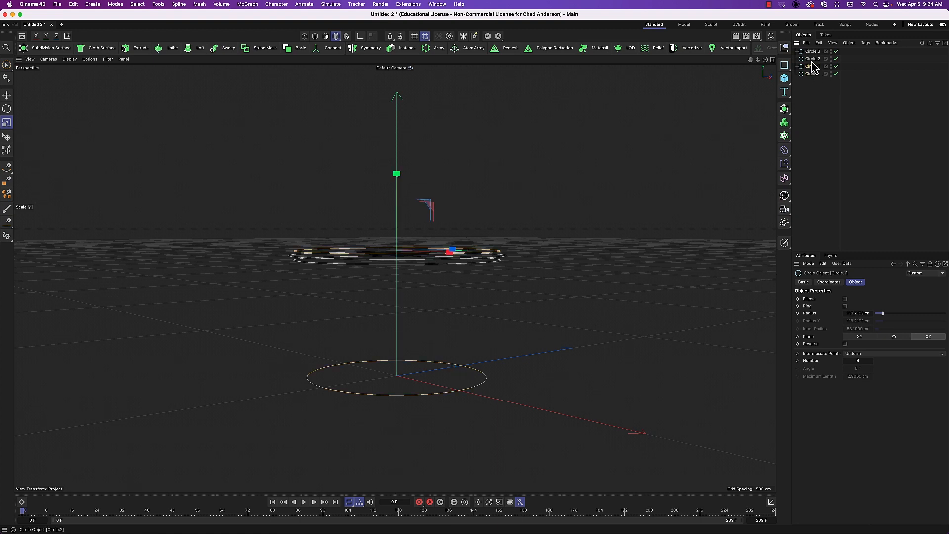
pyautogui.click(812, 59)
pyautogui.click(813, 52)
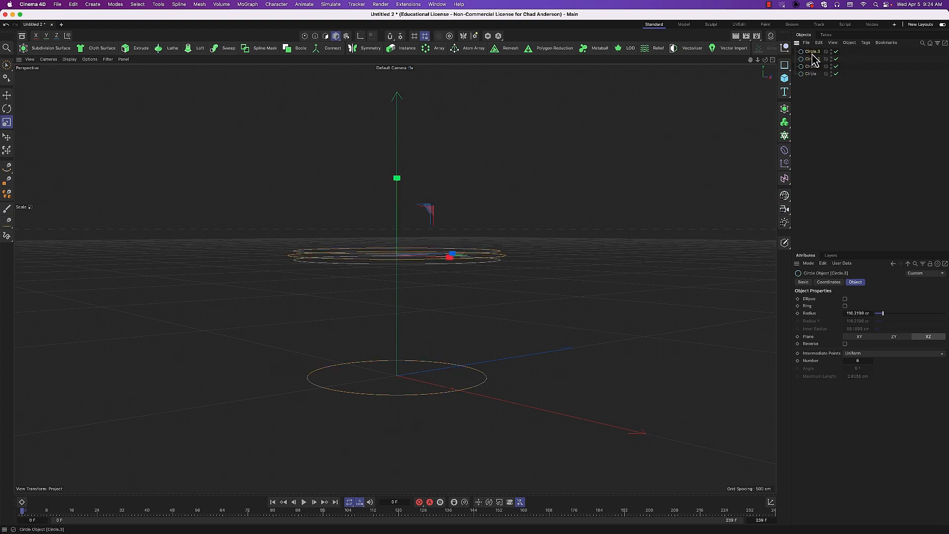
pyautogui.click(197, 56)
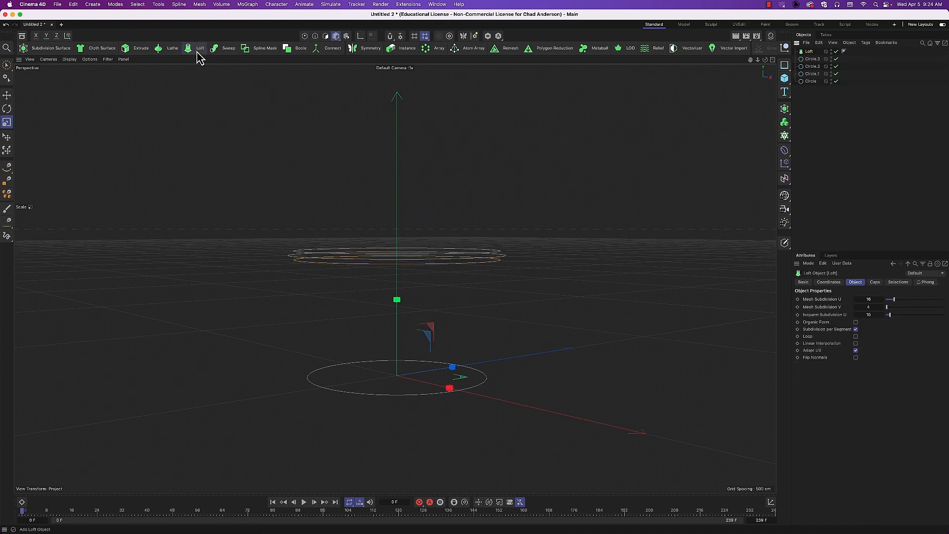
# - Nest all four circles under the Loft generator to form a cup with a rounded rim
pyautogui.click(814, 81)
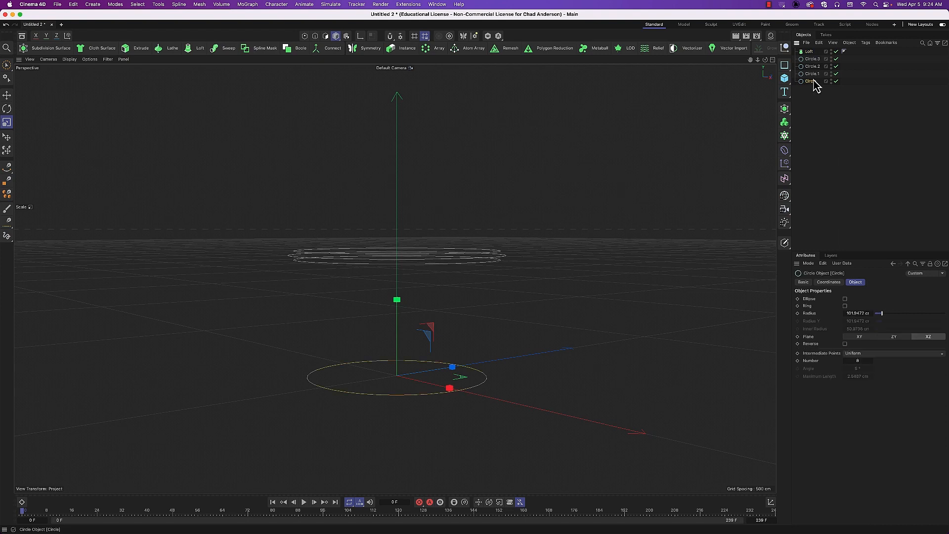
pyautogui.keyDown('shift'); pyautogui.click(814, 59); pyautogui.keyUp('shift')
pyautogui.moveTo(814, 59); pyautogui.dragTo(810, 52)
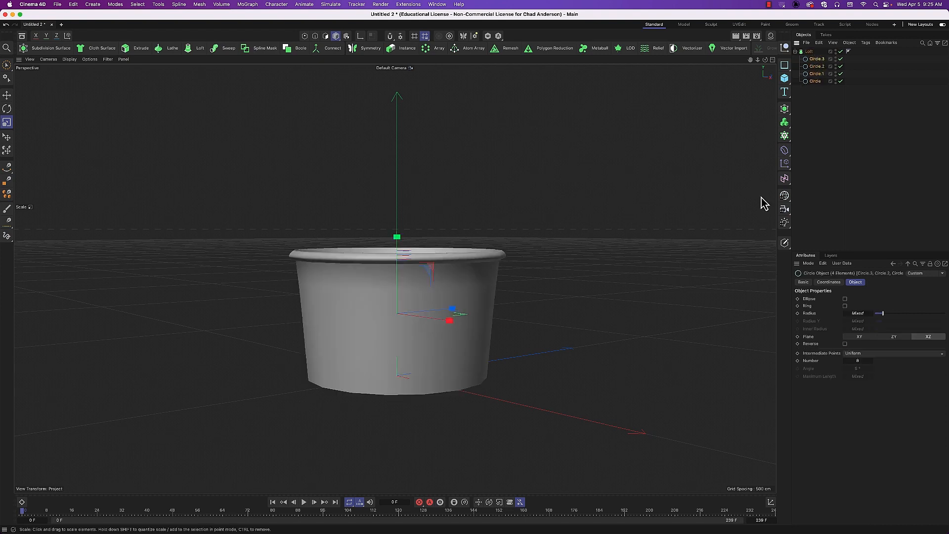
pyautogui.keyDown('alt'); pyautogui.moveTo(579, 303); pyautogui.dragTo(564, 344); pyautogui.keyUp('alt')
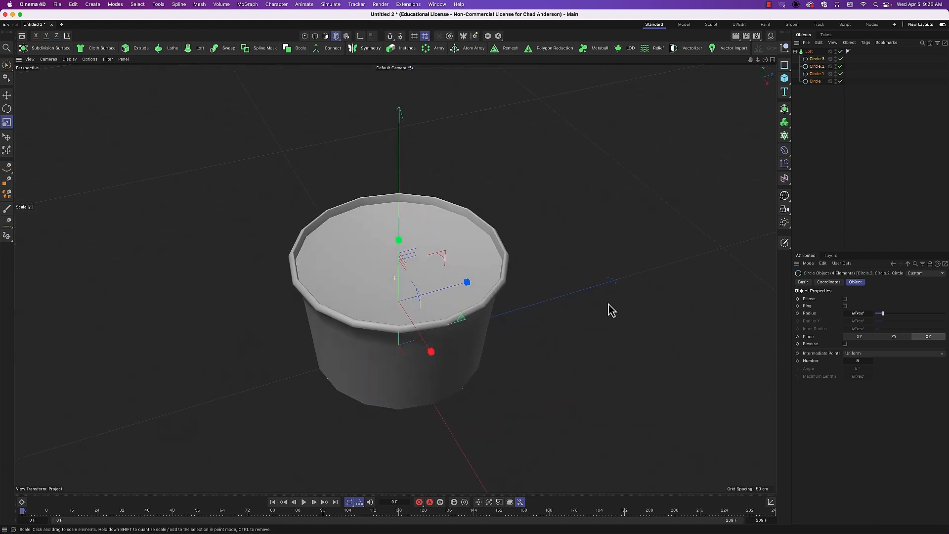
# - Display the mesh lines and set the Loft's mesh subdivisions to 64 in U and 7 in V
pyautogui.click(810, 52)
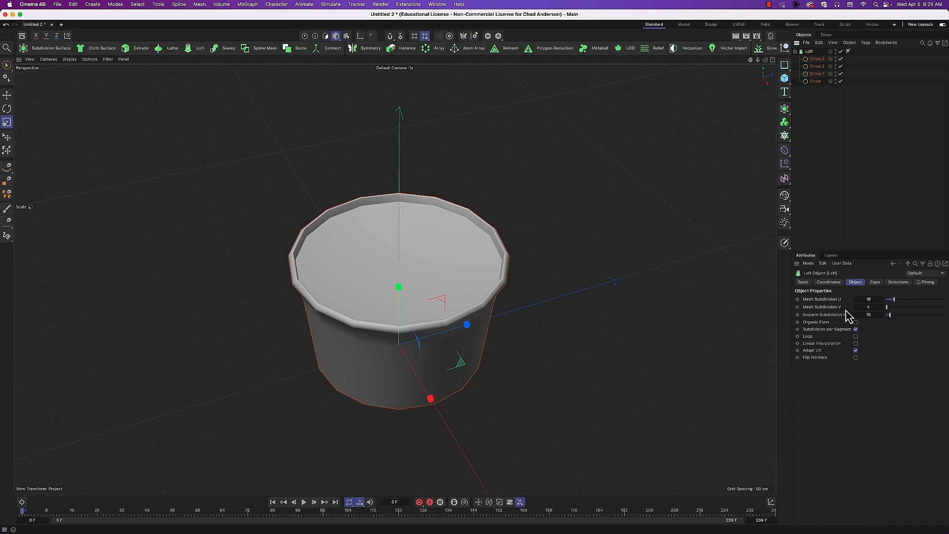
pyautogui.press('n')
pyautogui.press('b')
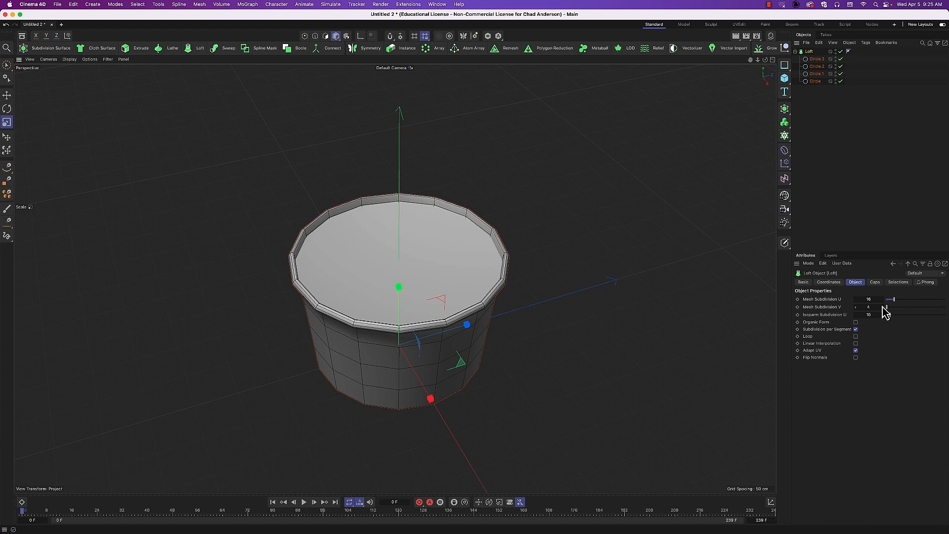
pyautogui.moveTo(883, 307); pyautogui.dragTo(876, 297)
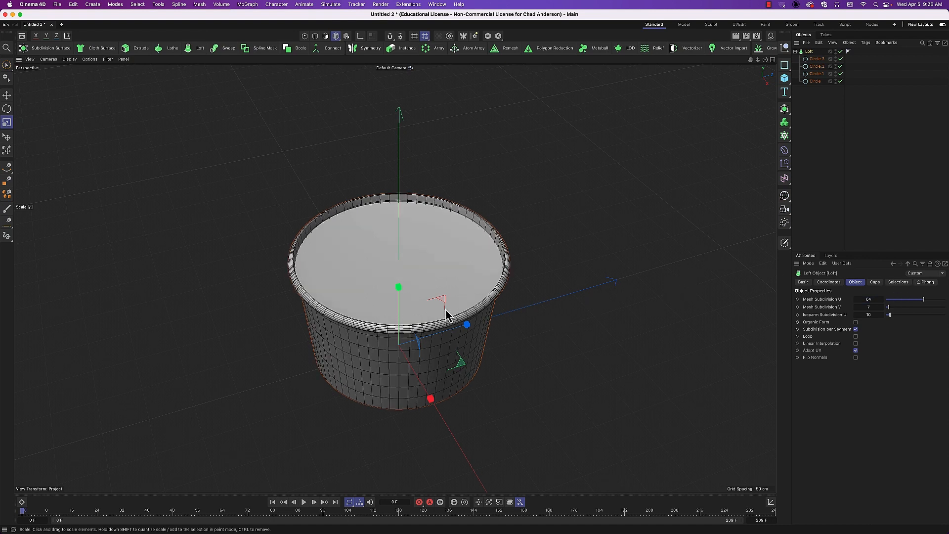
# - Disable the Loft's start cap to open the top of the cup
pyautogui.keyDown('alt'); pyautogui.moveTo(445, 314); pyautogui.dragTo(465, 335); pyautogui.keyUp('alt')
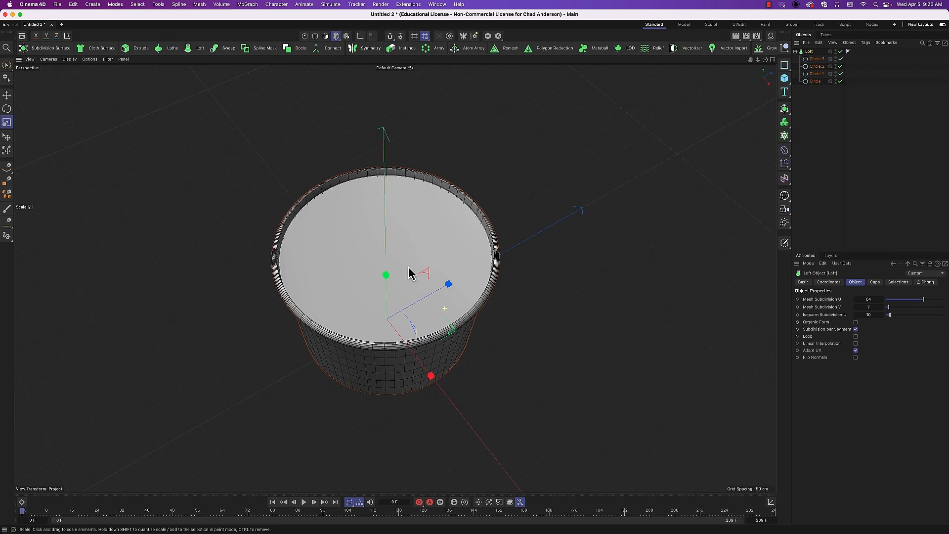
pyautogui.click(875, 282)
pyautogui.click(855, 298)
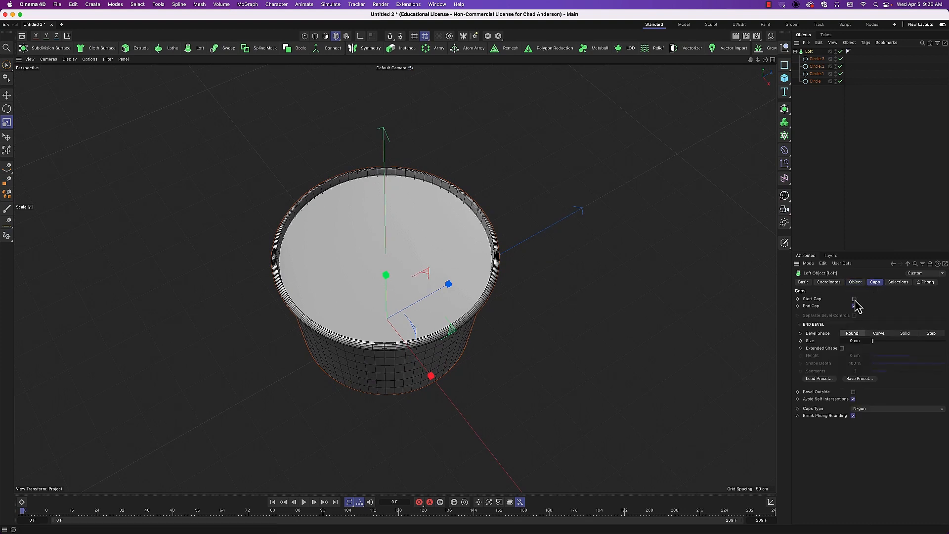
pyautogui.keyDown('alt'); pyautogui.moveTo(608, 322); pyautogui.dragTo(513, 299); pyautogui.keyUp('alt')
pyautogui.keyDown('alt'); pyautogui.moveTo(534, 346); pyautogui.dragTo(562, 248, button='middle'); pyautogui.keyUp('alt')
# - Move the base circle down along Y to make the cup taller, and check its underside
pyautogui.click(814, 82)
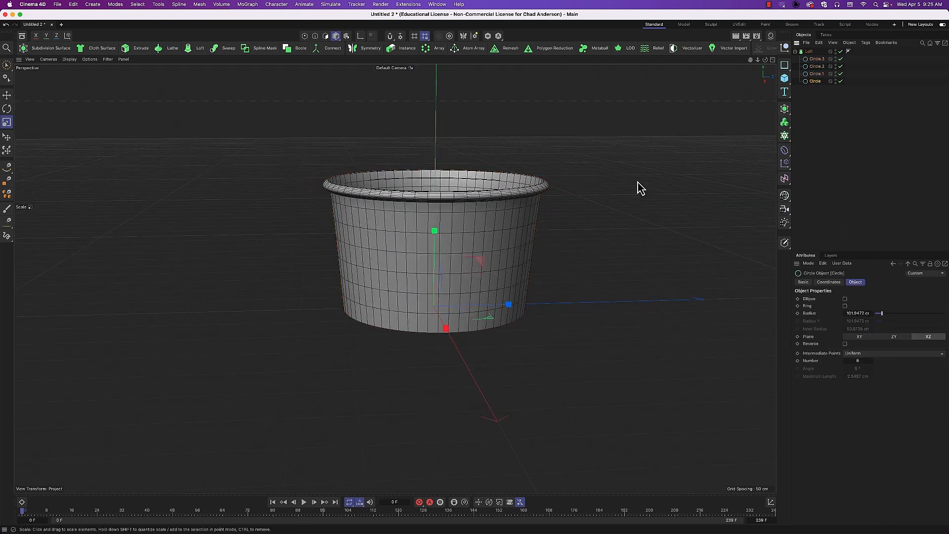
pyautogui.press('e')
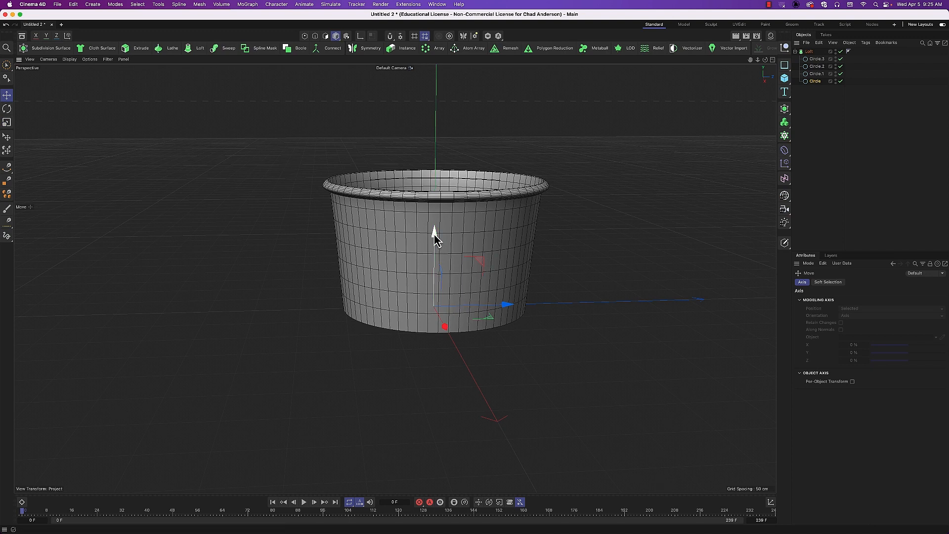
pyautogui.moveTo(435, 239); pyautogui.dragTo(458, 317)
pyautogui.moveTo(584, 372)
pyautogui.keyDown('alt'); pyautogui.mouseDown()
pyautogui.moveTo(579, 331)
pyautogui.moveTo(588, 356)
pyautogui.moveTo(568, 415)
pyautogui.moveTo(568, 384)
pyautogui.moveTo(590, 385)
pyautogui.mouseUp(); pyautogui.keyUp('alt')
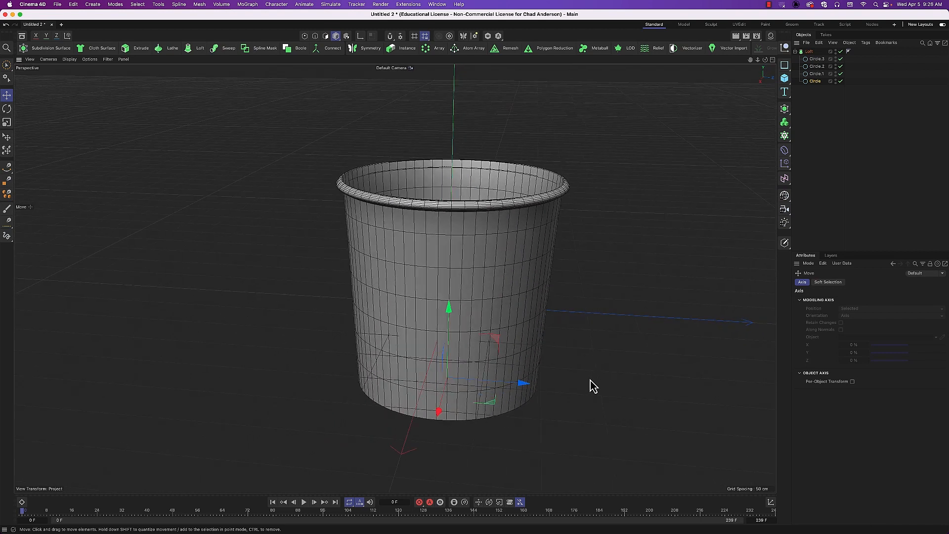
pyautogui.keyDown('alt'); pyautogui.moveTo(588, 346); pyautogui.dragTo(532, 261); pyautogui.keyUp('alt')
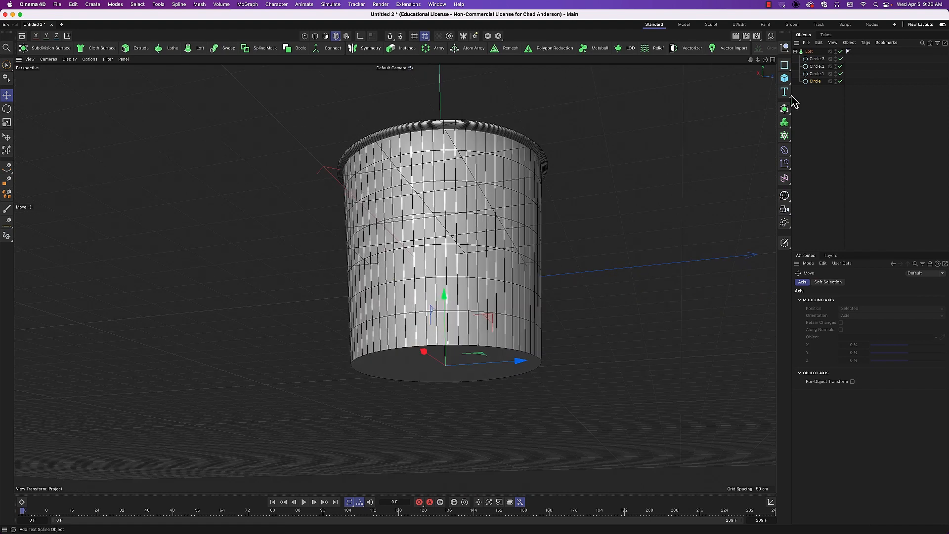
# - Switch the Loft generator off and back on to examine the bare circle splines and the cup's flat bottom
pyautogui.click(816, 81)
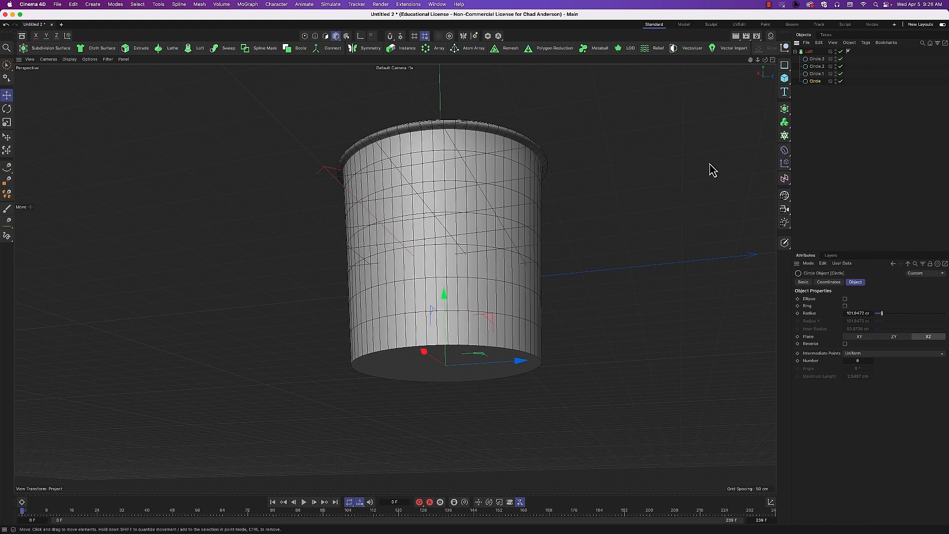
pyautogui.click(841, 51)
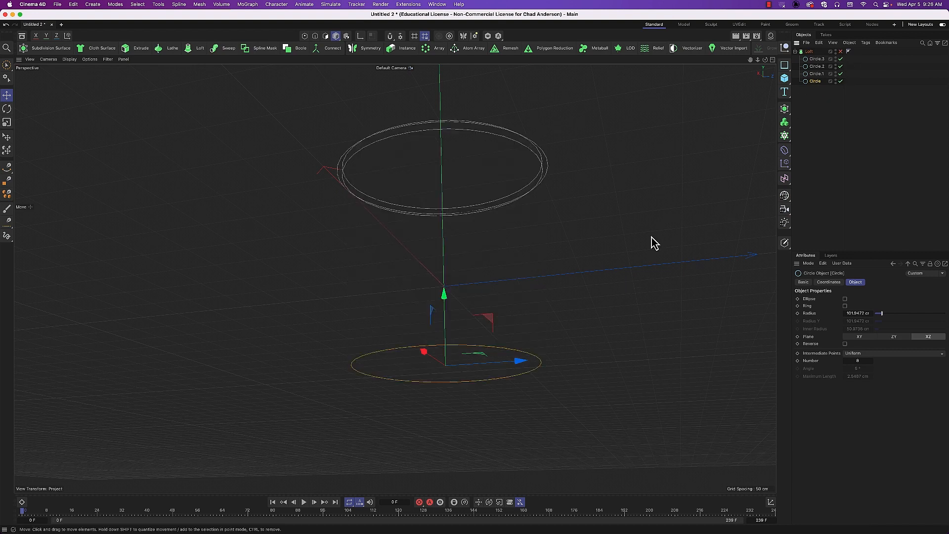
pyautogui.keyDown('alt'); pyautogui.moveTo(588, 305); pyautogui.dragTo(581, 351); pyautogui.keyUp('alt')
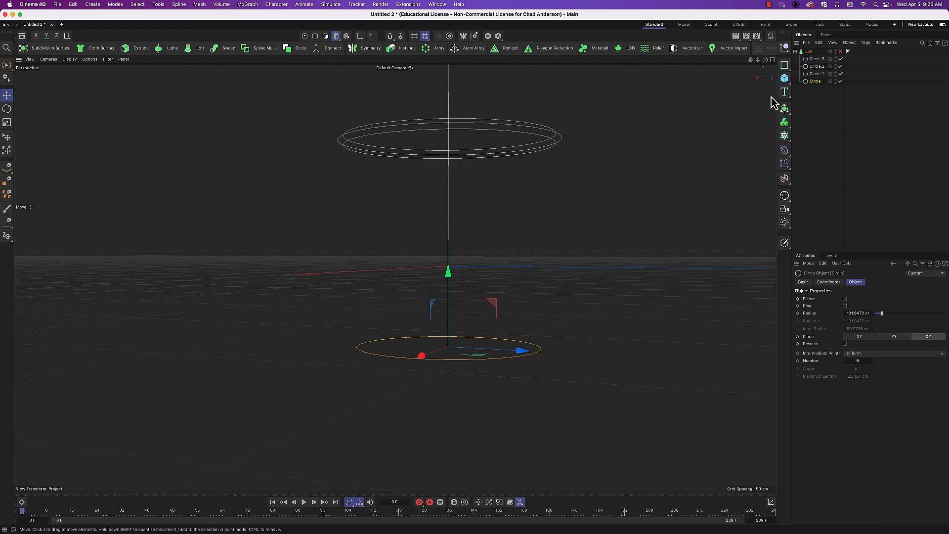
pyautogui.click(841, 51)
pyautogui.moveTo(588, 313)
pyautogui.keyDown('alt'); pyautogui.mouseDown()
pyautogui.moveTo(564, 346)
pyautogui.moveTo(582, 297)
pyautogui.moveTo(604, 286)
pyautogui.moveTo(583, 303)
pyautogui.mouseUp(); pyautogui.keyUp('alt')
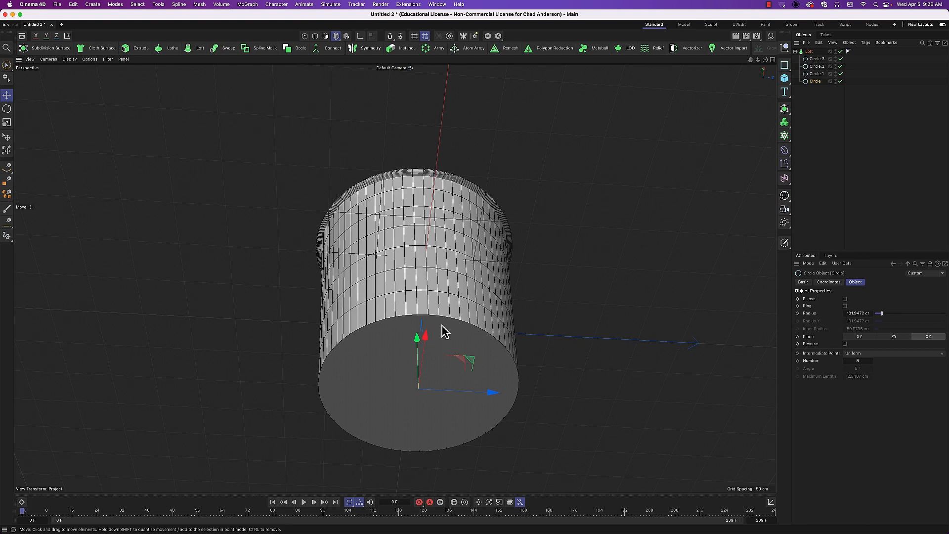
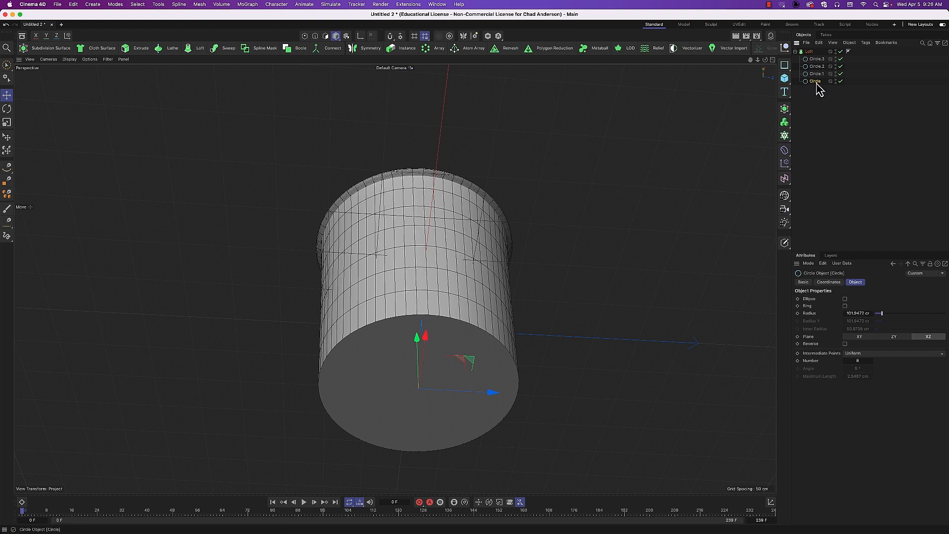
# - Duplicate the base circle to the end of the Loft's children and scale the copy down to a radius of about 100 cm
pyautogui.keyDown('ctrl'); pyautogui.moveTo(816, 82); pyautogui.dragTo(819, 92); pyautogui.keyUp('ctrl')
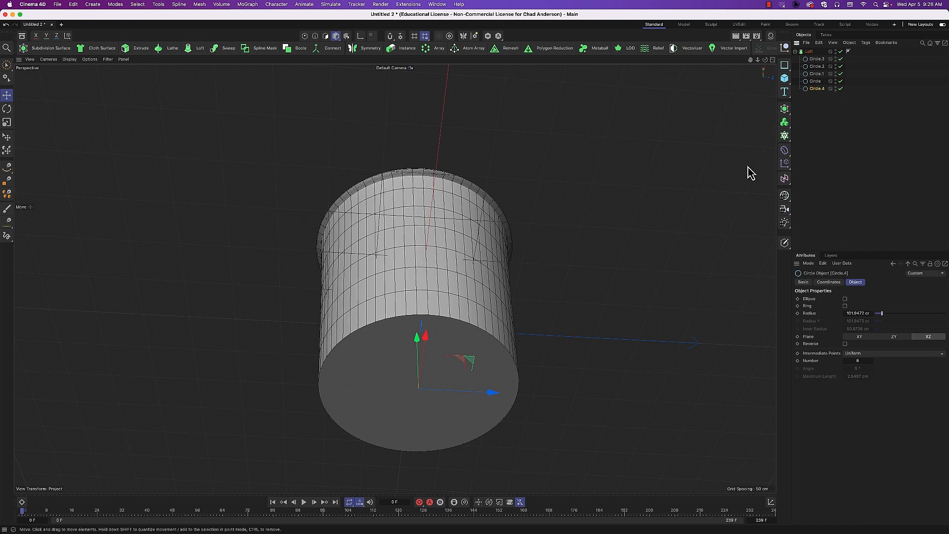
pyautogui.press('t')
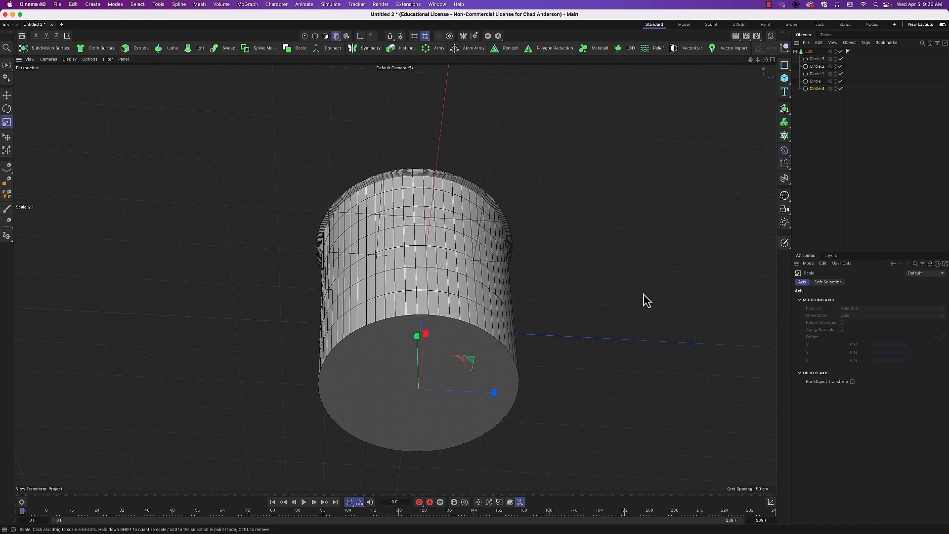
pyautogui.moveTo(643, 295); pyautogui.dragTo(638, 295)
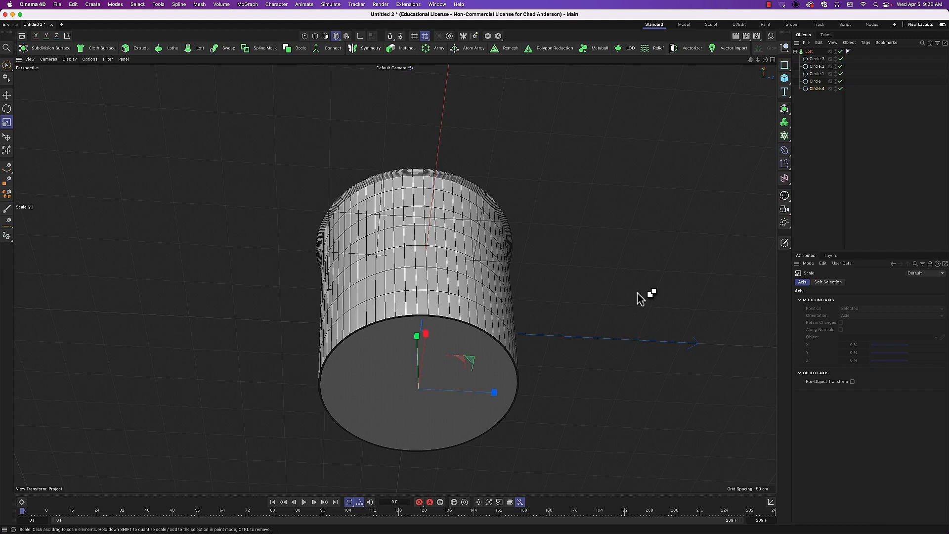
pyautogui.press('super+r')
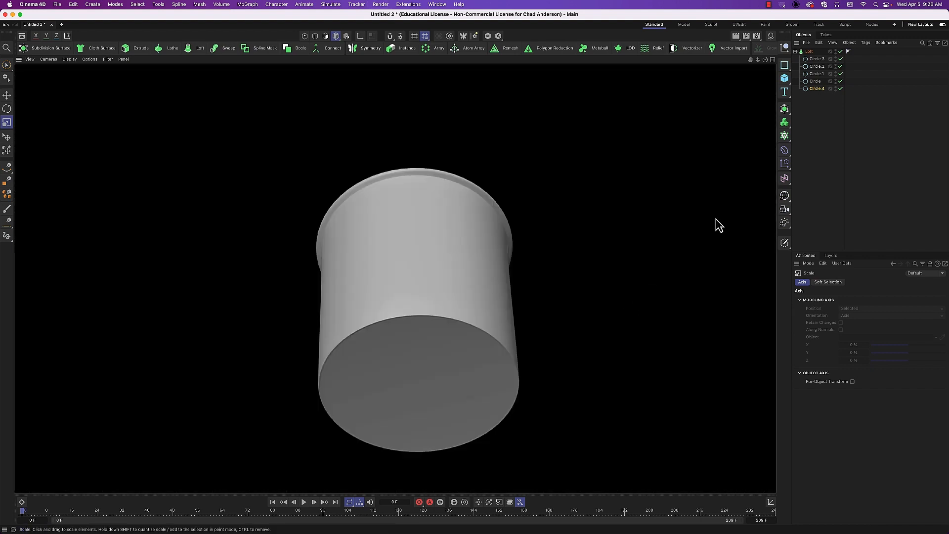
pyautogui.click(817, 89)
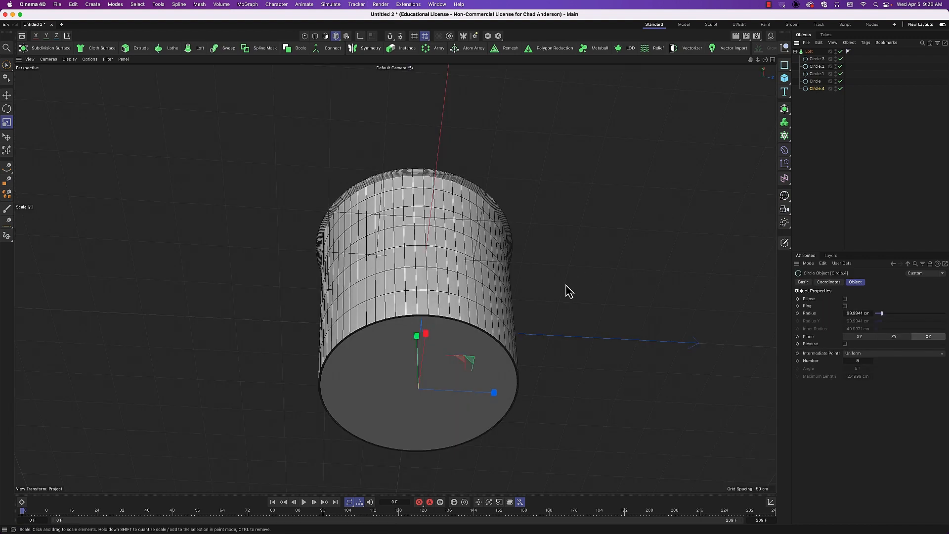
# - Move the smaller bottom circle slightly up along Y to recess the cup's base, and preview-render the result
pyautogui.keyDown('alt'); pyautogui.moveTo(567, 323); pyautogui.dragTo(534, 357); pyautogui.keyUp('alt')
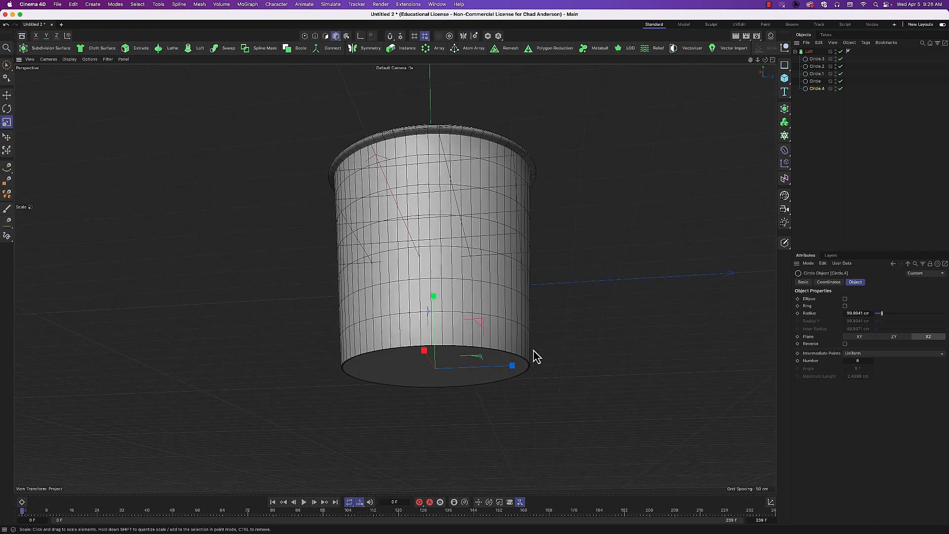
pyautogui.press('e')
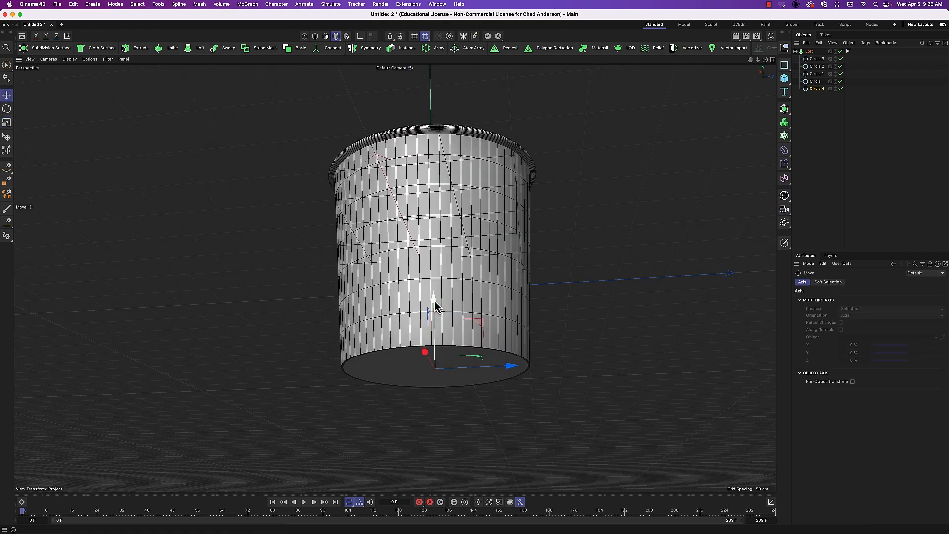
pyautogui.moveTo(435, 301); pyautogui.dragTo(435, 292)
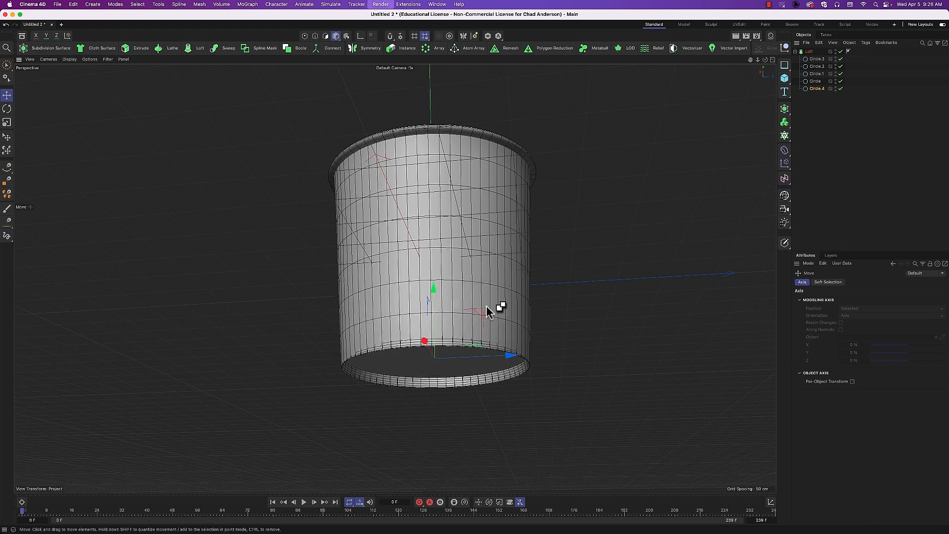
pyautogui.press('super+r')
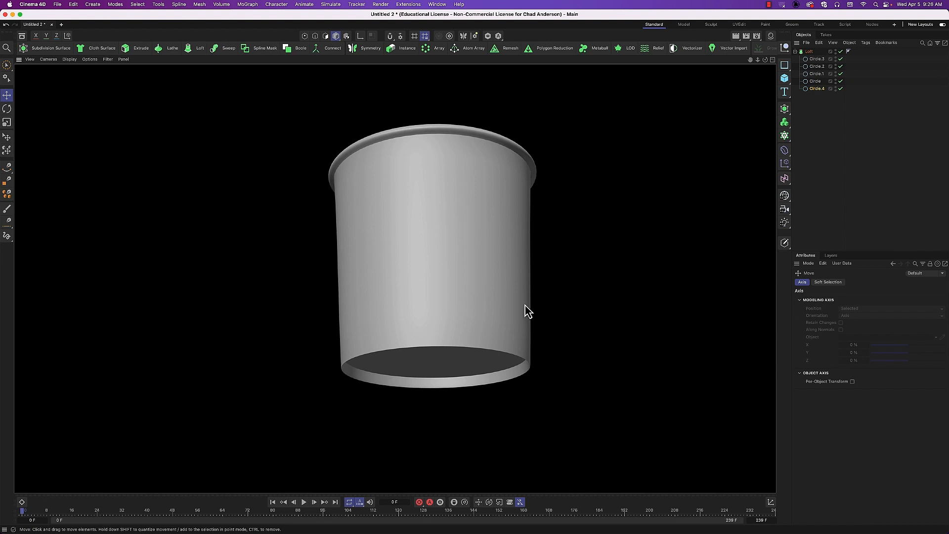
pyautogui.keyDown('alt'); pyautogui.moveTo(528, 311); pyautogui.dragTo(490, 364); pyautogui.keyUp('alt')
pyautogui.moveTo(520, 310)
pyautogui.keyDown('alt'); pyautogui.mouseDown()
pyautogui.moveTo(524, 290)
pyautogui.moveTo(498, 314)
pyautogui.moveTo(496, 275)
pyautogui.moveTo(513, 258)
pyautogui.moveTo(513, 282)
pyautogui.moveTo(539, 254)
pyautogui.moveTo(519, 258)
pyautogui.moveTo(506, 289)
pyautogui.moveTo(518, 315)
pyautogui.mouseUp(); pyautogui.keyUp('alt')
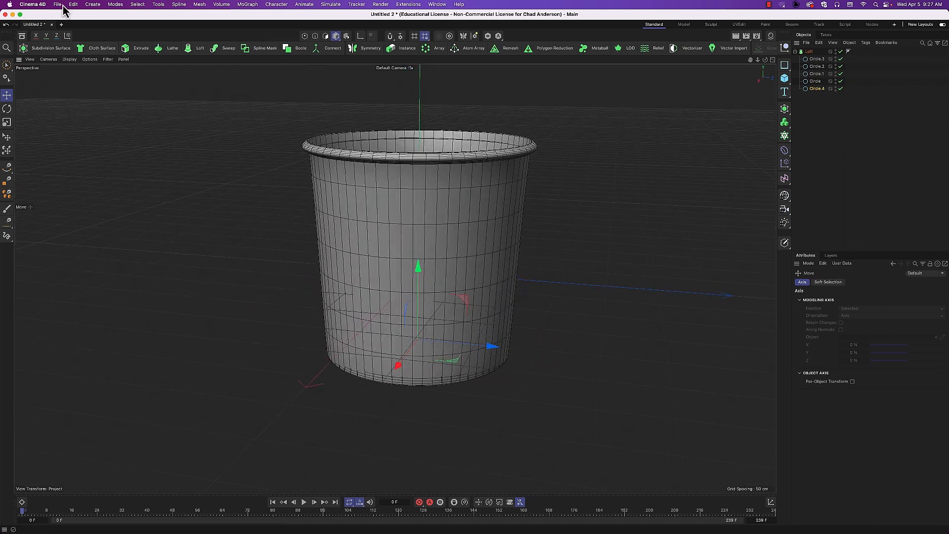
# - Search the asset library's materials for "wood" and apply Spruce Planks Dark - Texture to the Loft
pyautogui.click(21, 35)
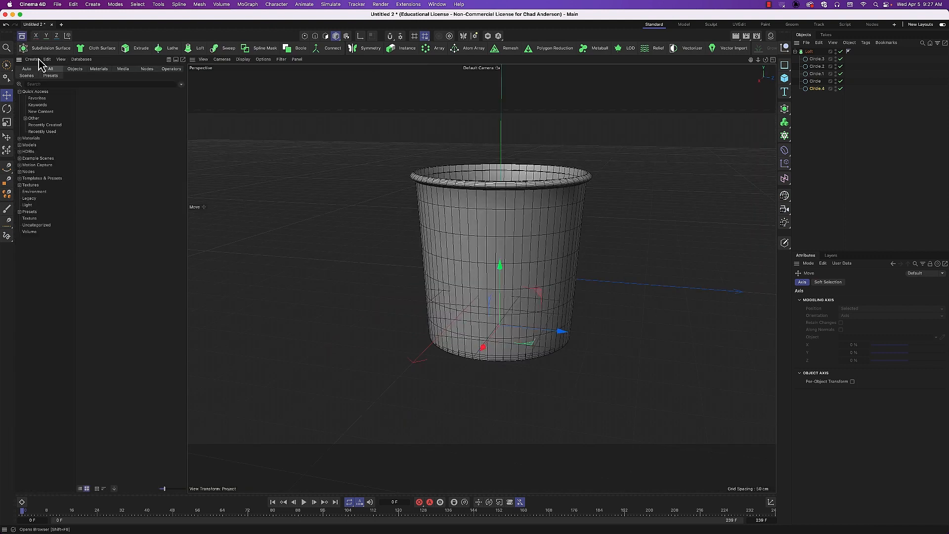
pyautogui.click(66, 84)
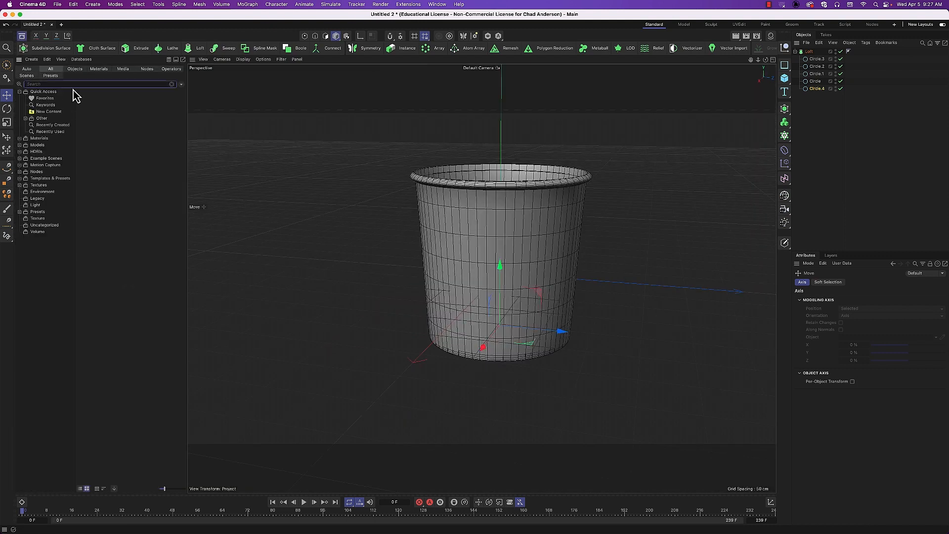
pyautogui.write('wood')
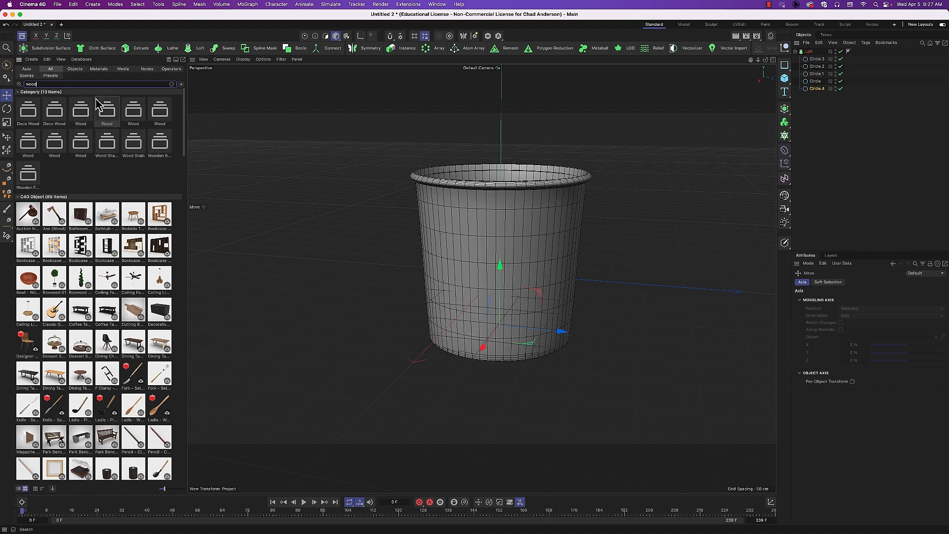
pyautogui.click(99, 69)
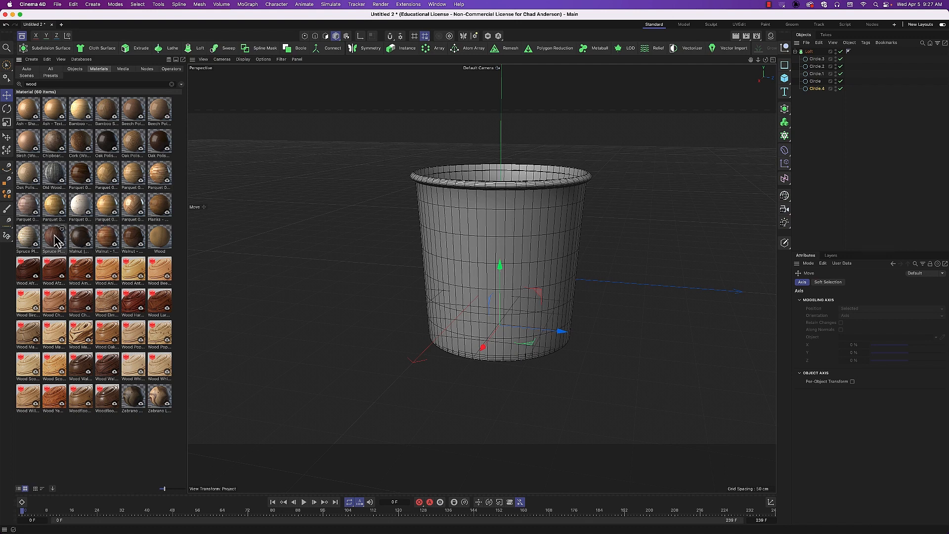
pyautogui.moveTo(54, 242); pyautogui.dragTo(812, 56)
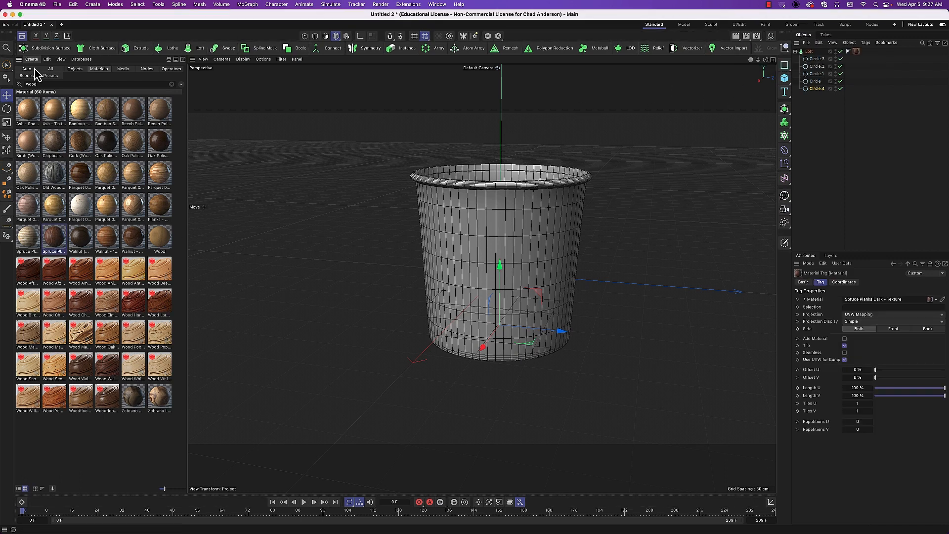
pyautogui.click(21, 37)
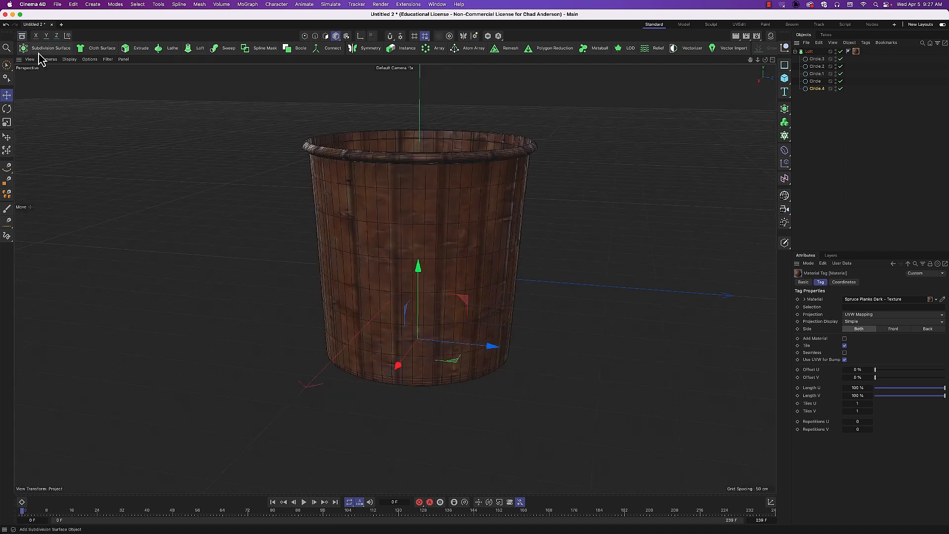
# - Set the wood material's projection to Cylindrical, rendering the view before and after to compare the planks
pyautogui.hotkey('alt', 'r')
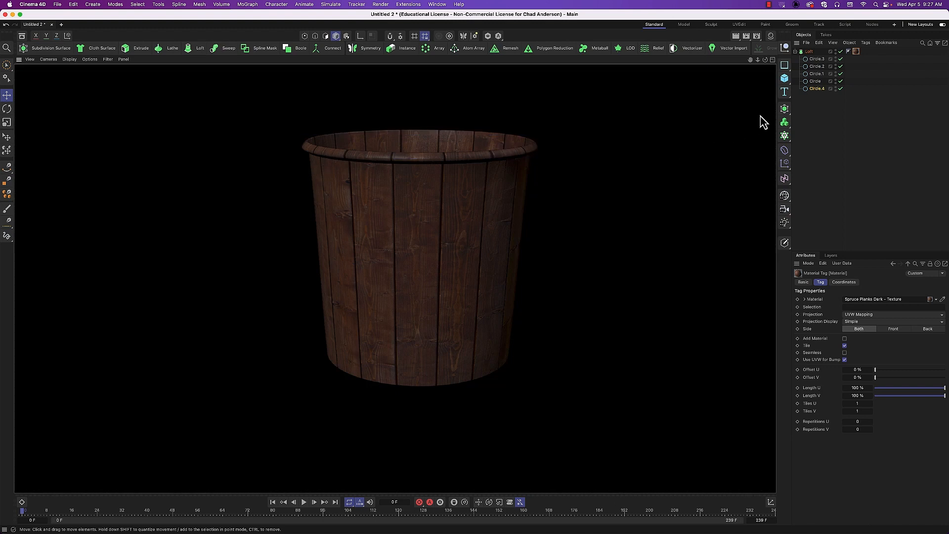
pyautogui.hotkey('alt', 'r')
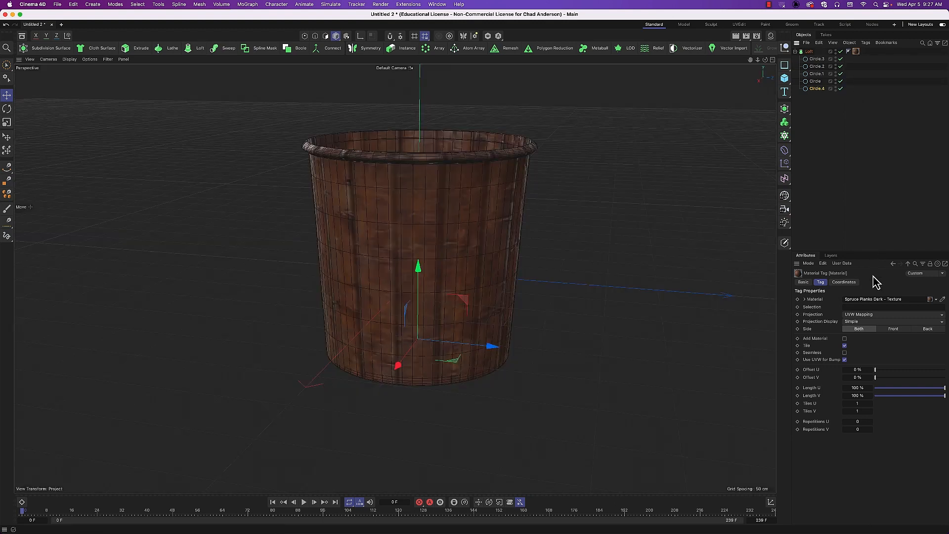
pyautogui.click(874, 315)
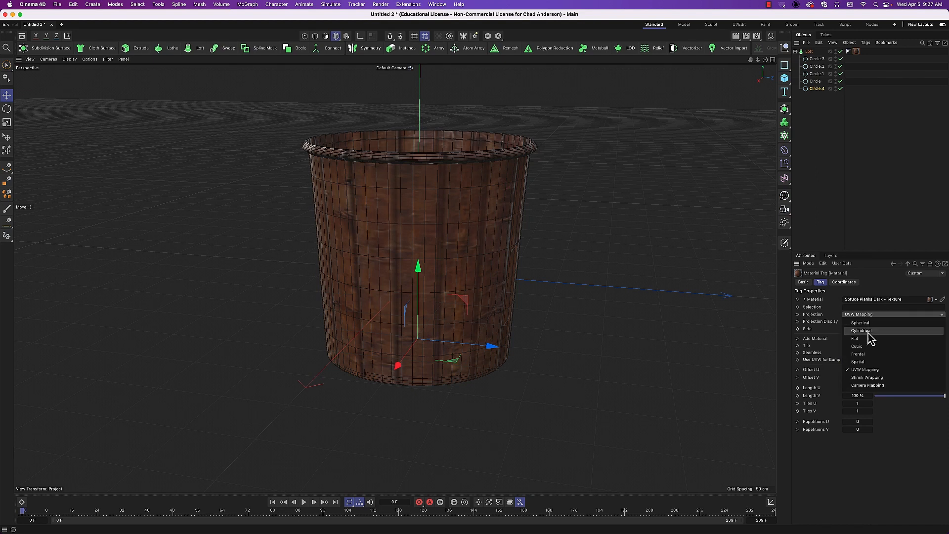
pyautogui.click(868, 332)
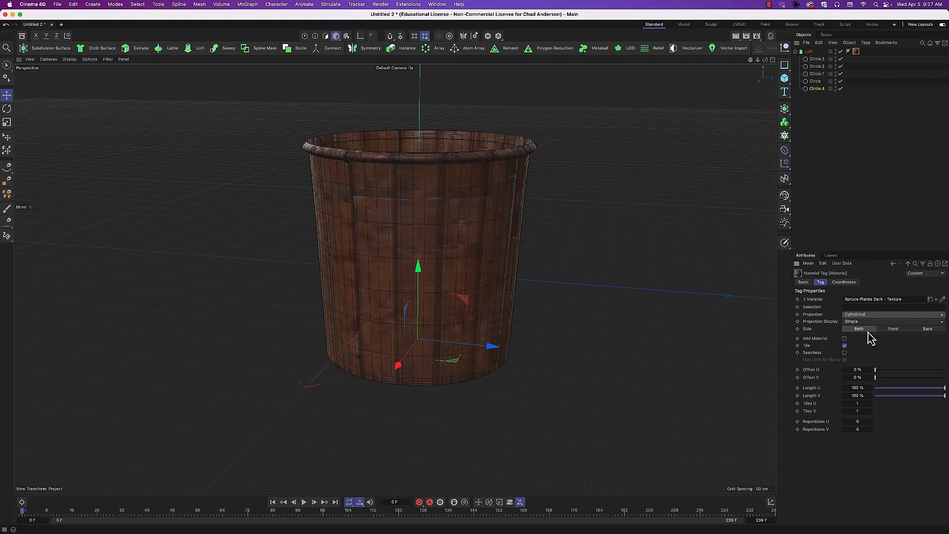
pyautogui.press('super+r')
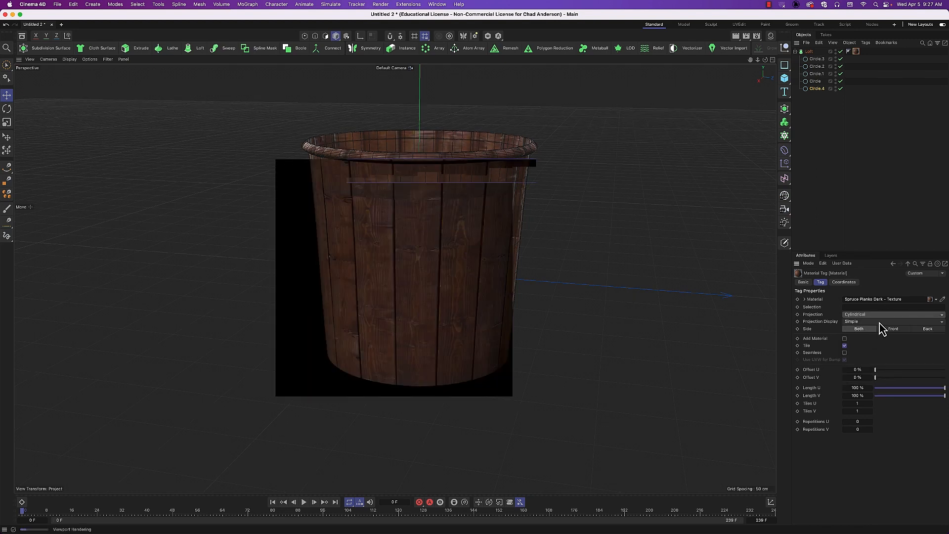
# - Switch the wood material's projection to Cubic and preview-render the cup to judge the plank pattern
pyautogui.click(884, 315)
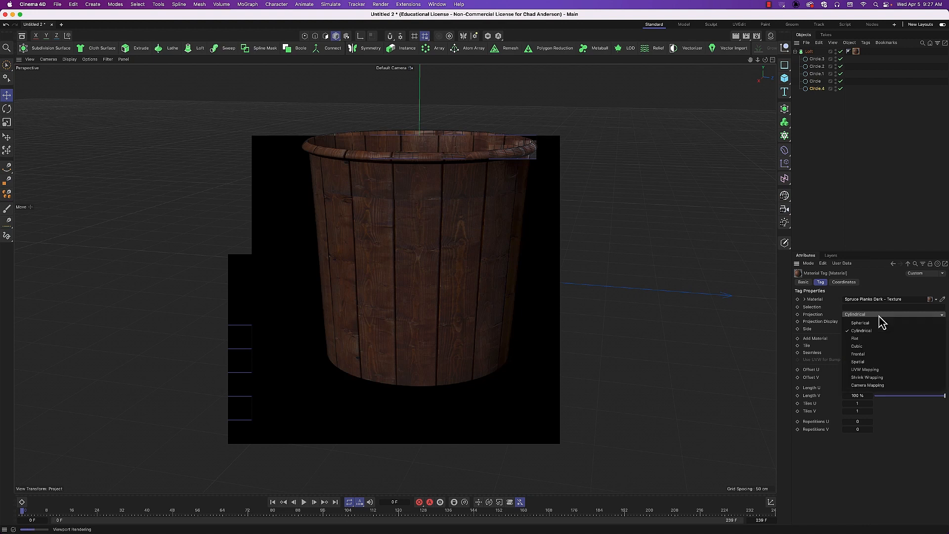
pyautogui.click(877, 346)
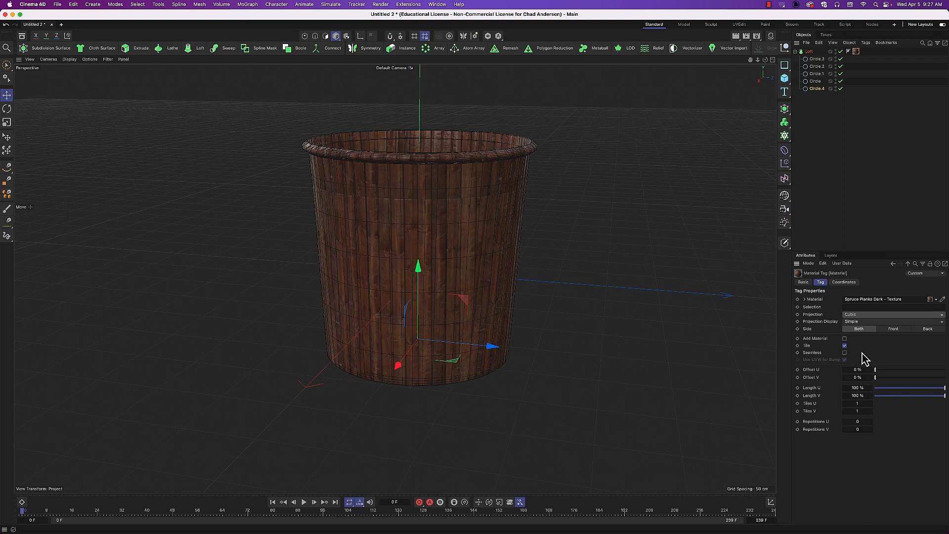
pyautogui.press('super+r')
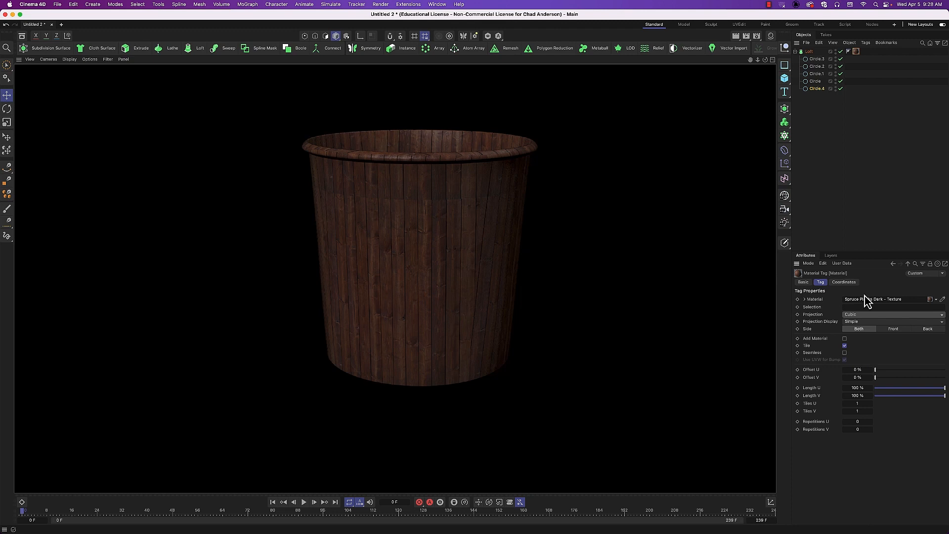
# - Delete the wood material tag from the Loft and rename the Loft as Coffee Cup
pyautogui.click(857, 52)
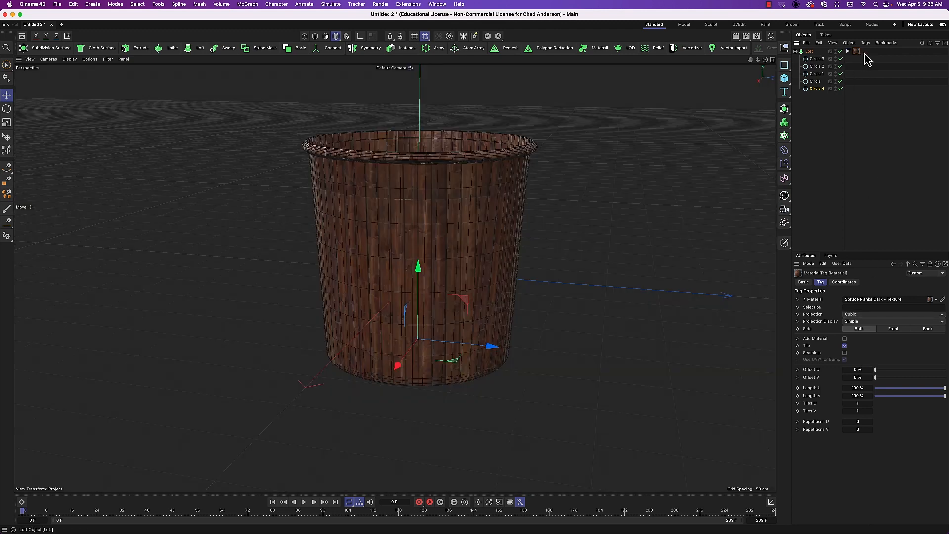
pyautogui.press('Delete')
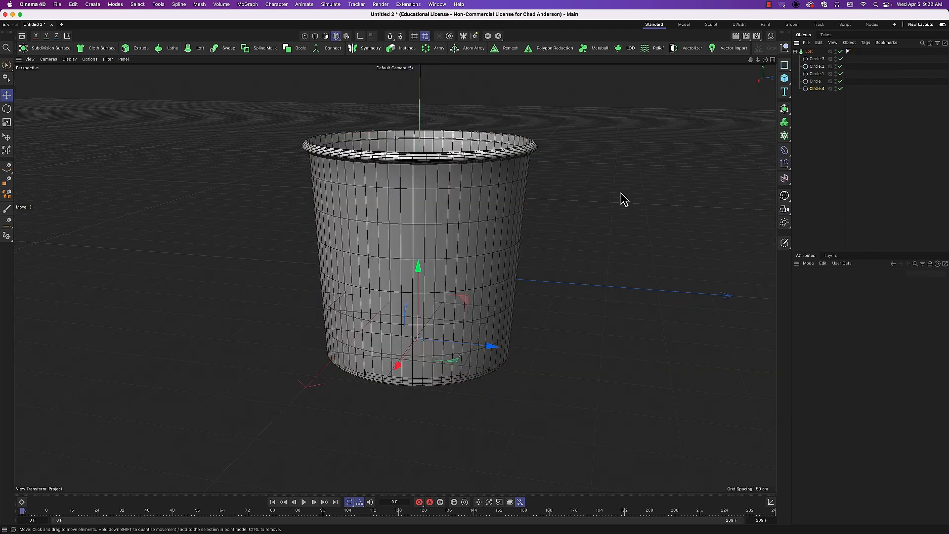
pyautogui.click(810, 52)
pyautogui.doubleClick(811, 51)
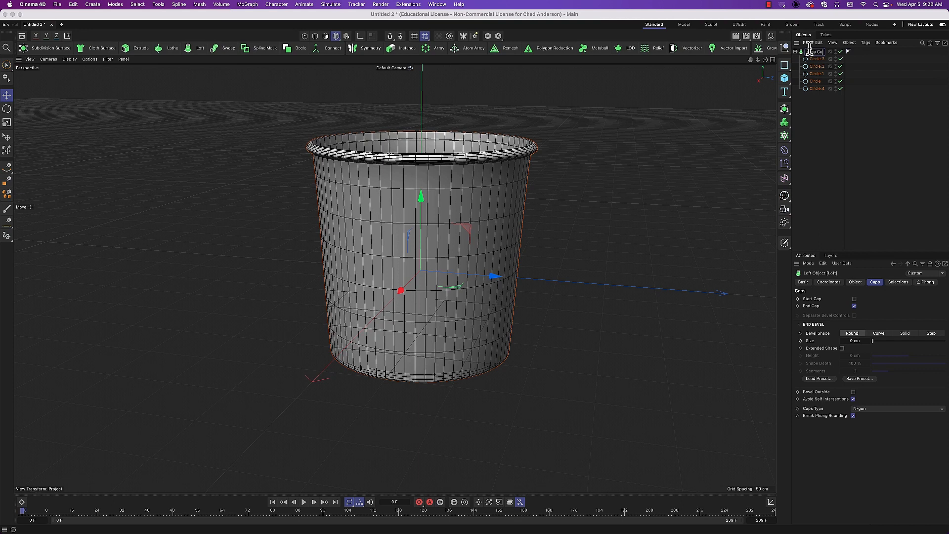
pyautogui.press('Return')
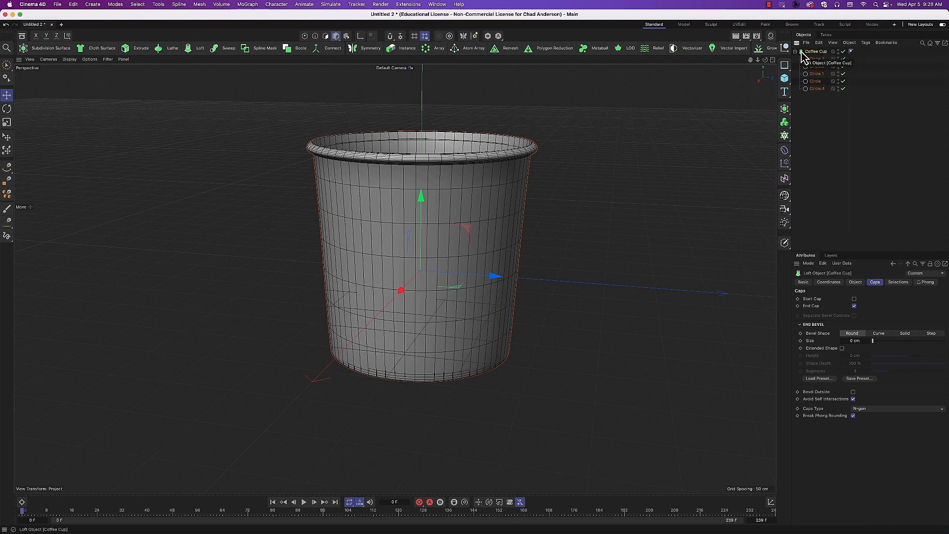
# - Collapse the Coffee Cup hierarchy and cycle the cup's editor visibility through its on, off and default states
pyautogui.click(795, 51)
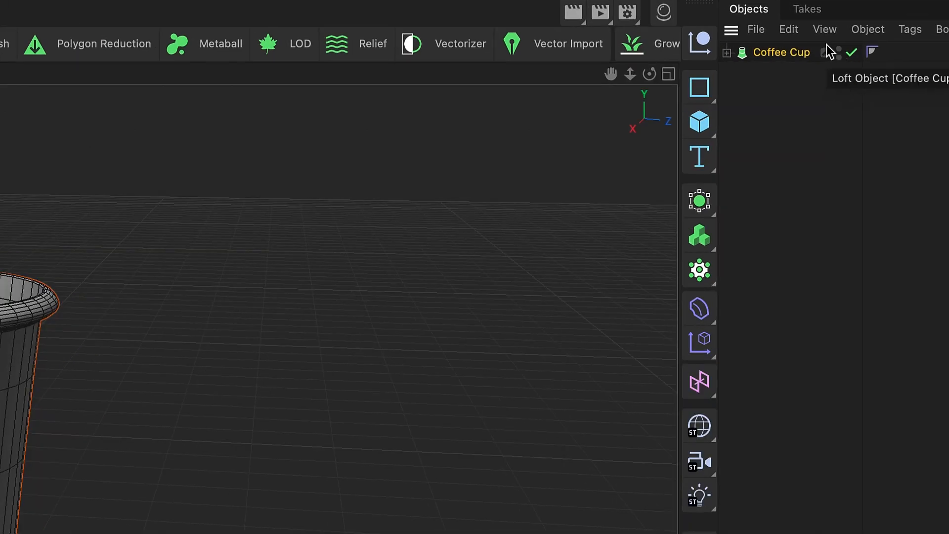
pyautogui.click(839, 49)
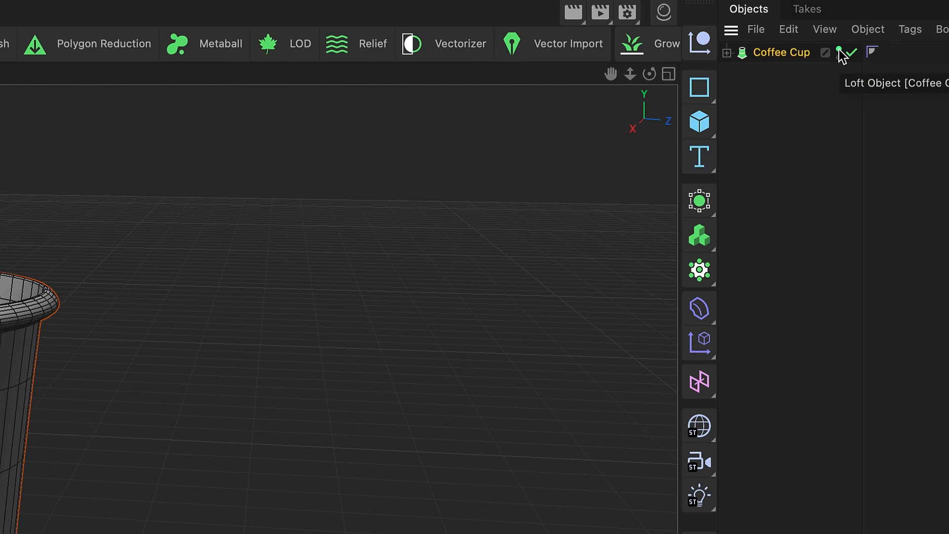
pyautogui.click(840, 50)
pyautogui.click(841, 74)
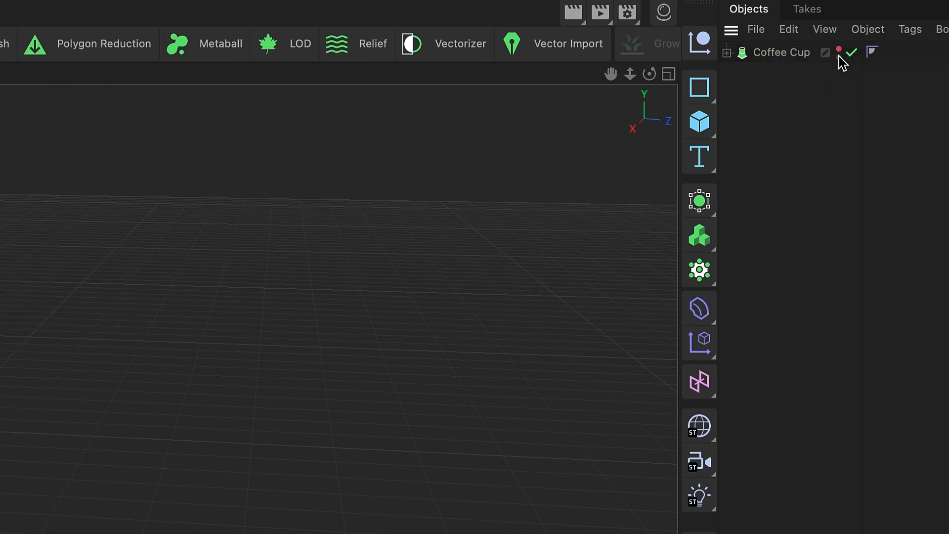
pyautogui.click(840, 50)
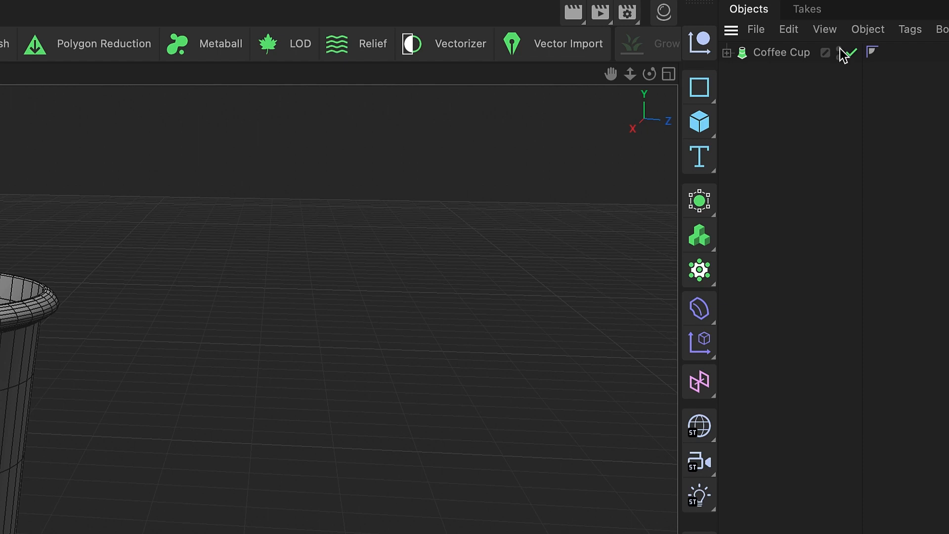
pyautogui.click(840, 50)
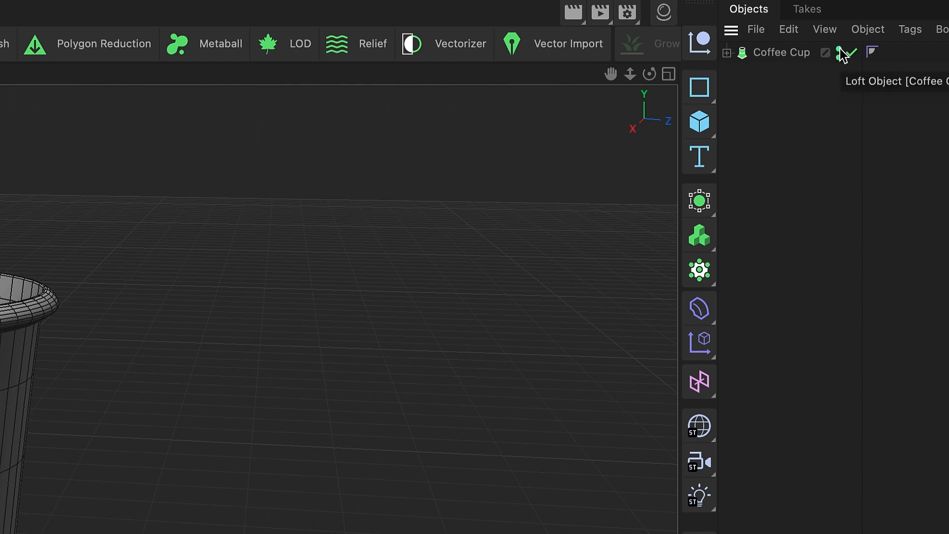
pyautogui.click(839, 50)
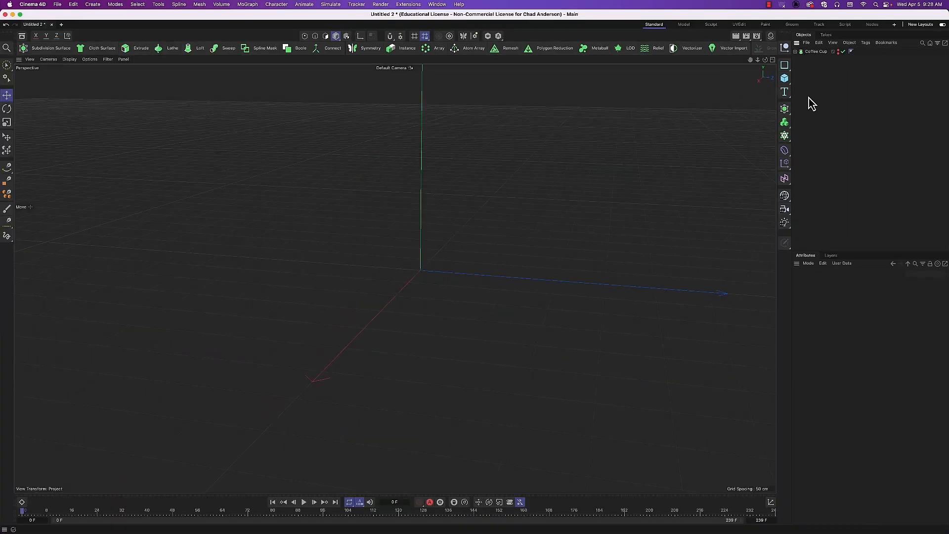
pyautogui.click(34, 61)
pyautogui.click(284, 124)
pyautogui.click(842, 51)
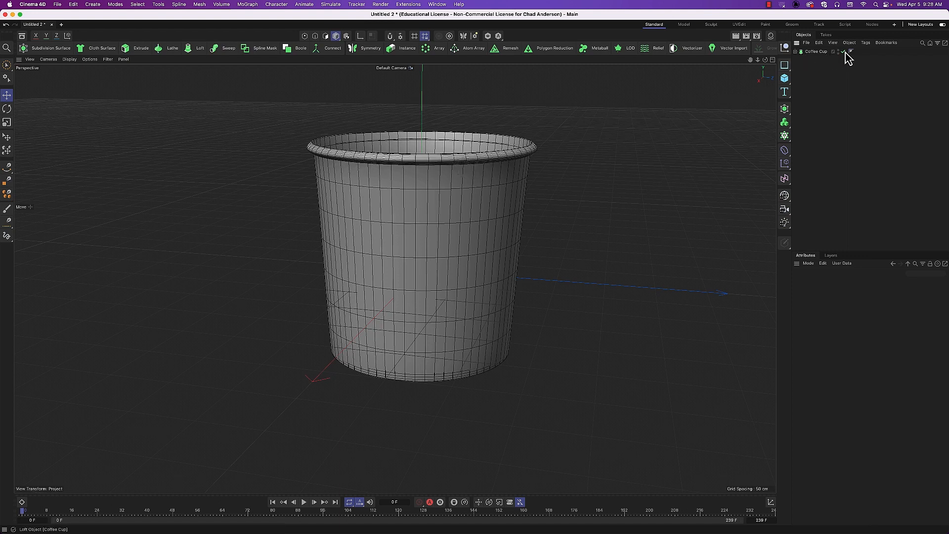
# - Copy the widest rim circle, Circle.2, out of the Coffee Cup to the hierarchy's top level, and hide the Coffee Cup
pyautogui.click(796, 51)
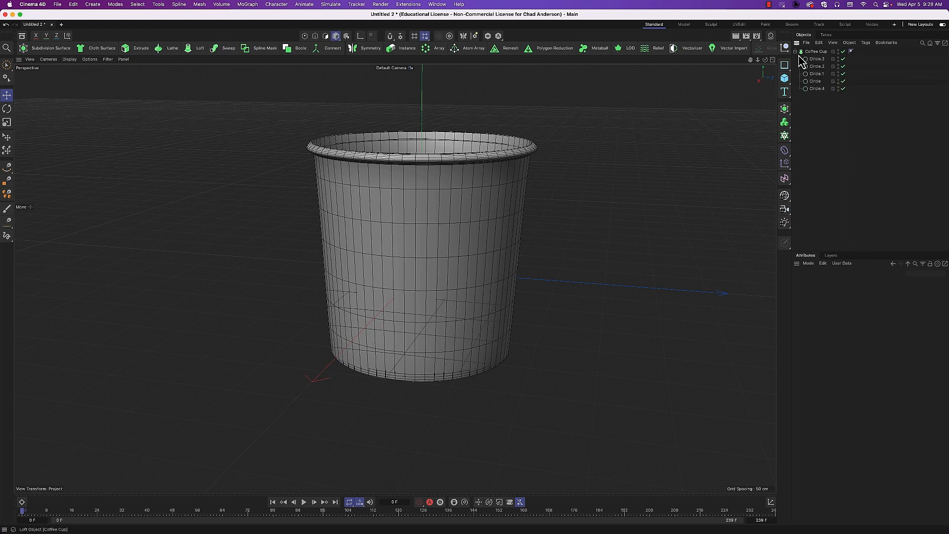
pyautogui.click(817, 82)
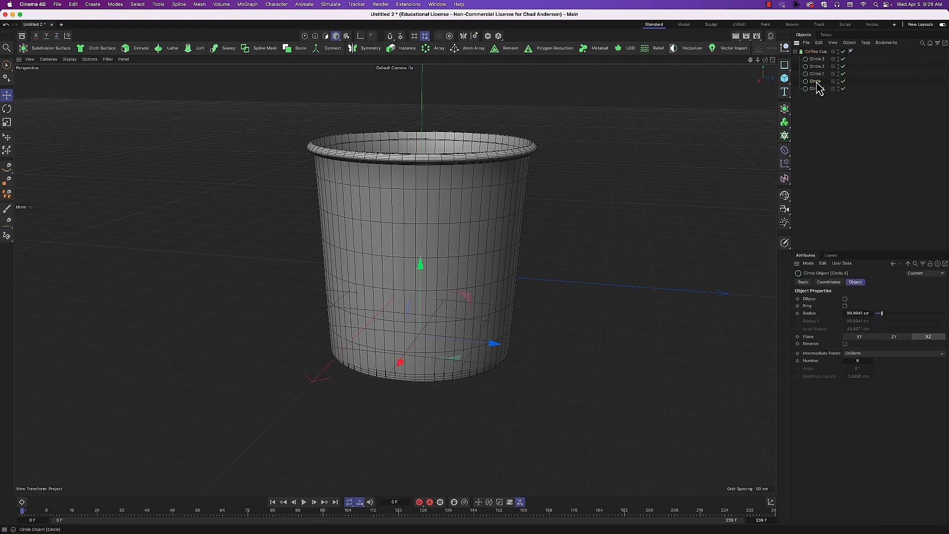
pyautogui.click(817, 82)
pyautogui.click(817, 74)
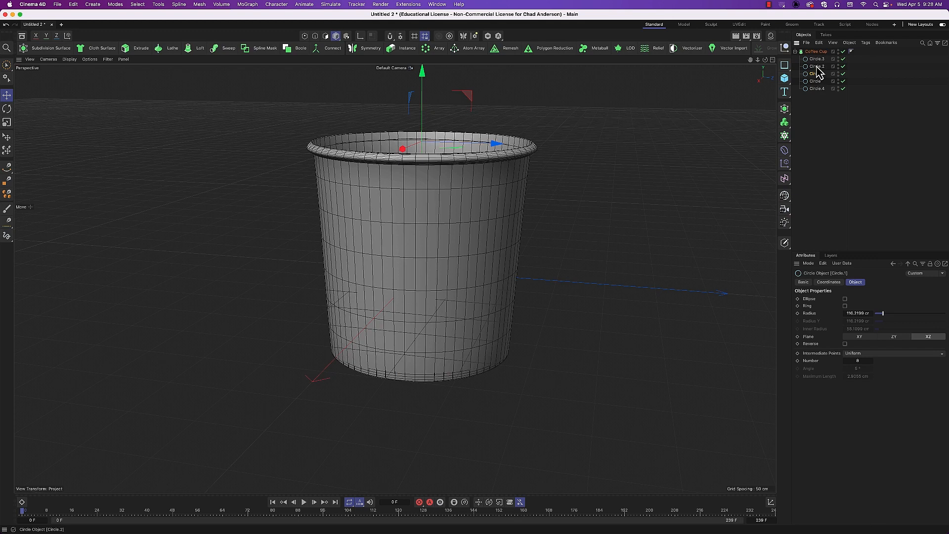
pyautogui.click(817, 67)
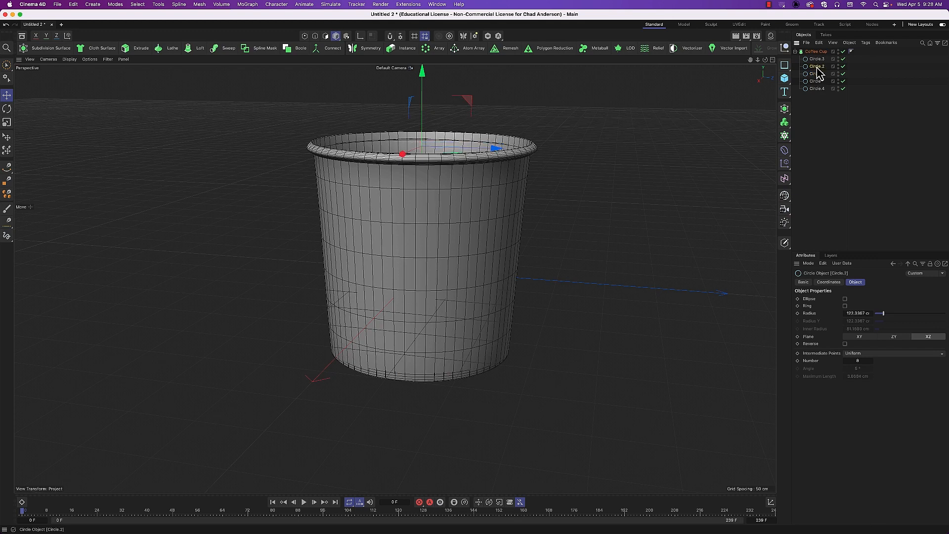
pyautogui.click(844, 51)
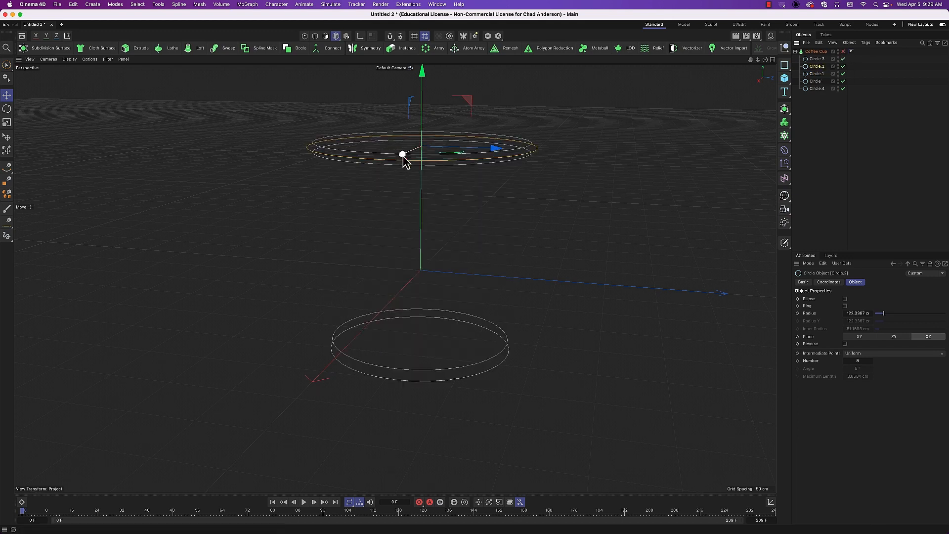
pyautogui.click(843, 52)
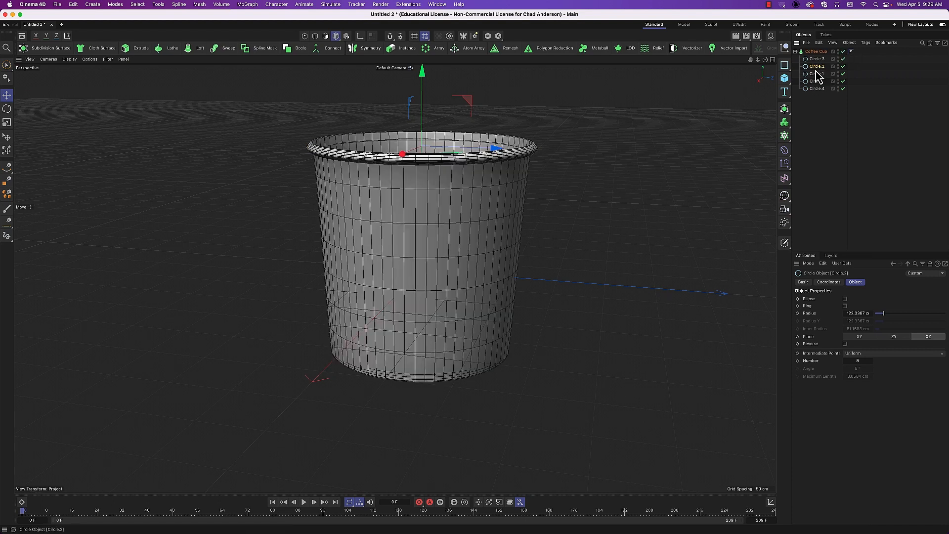
pyautogui.keyDown('ctrl'); pyautogui.moveTo(816, 70); pyautogui.dragTo(821, 107); pyautogui.keyUp('ctrl')
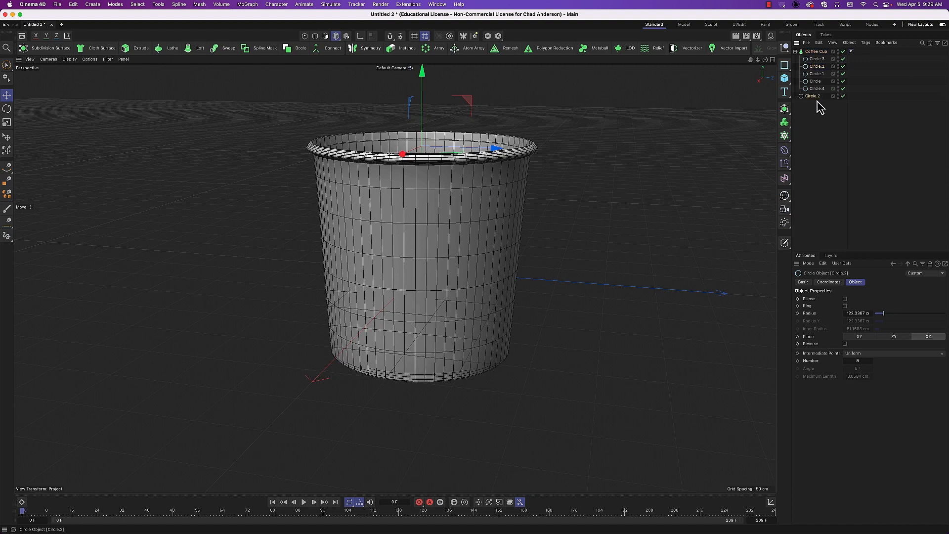
pyautogui.click(839, 51)
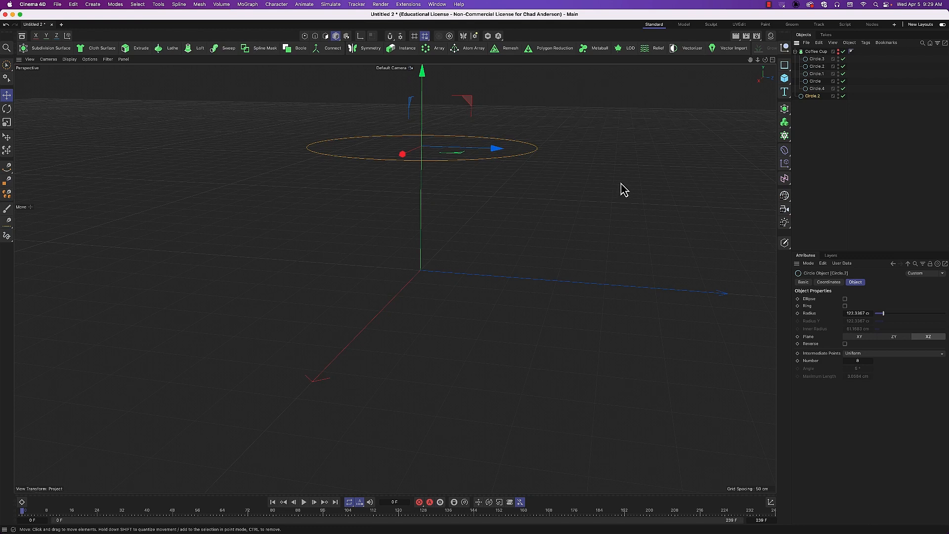
pyautogui.click(796, 52)
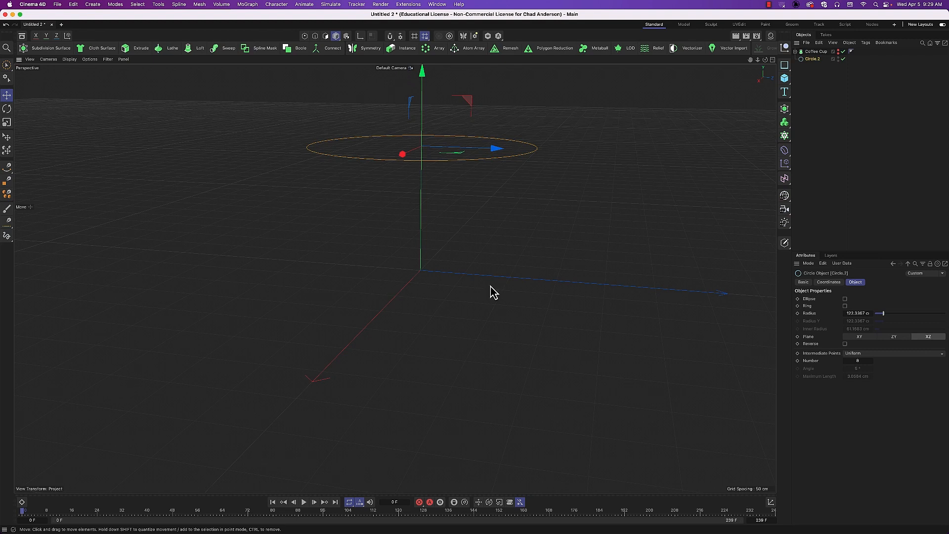
# - Add a slightly smaller duplicate of the rim circle just above it along Y, keeping both circles above the Coffee Cup in the hierarchy
pyautogui.keyDown('alt'); pyautogui.moveTo(490, 287); pyautogui.dragTo(505, 390, button='middle'); pyautogui.keyUp('alt')
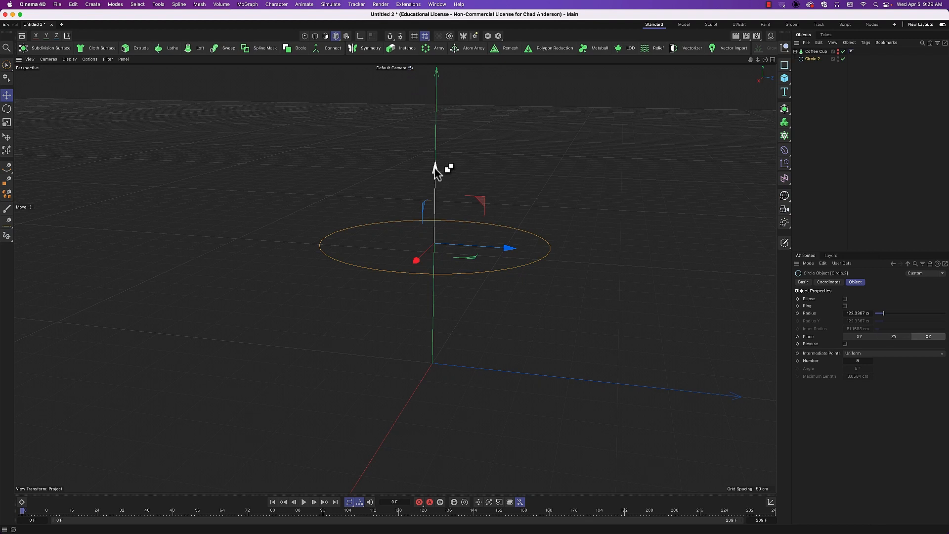
pyautogui.keyDown('ctrl'); pyautogui.moveTo(436, 170); pyautogui.dragTo(437, 161); pyautogui.keyUp('ctrl')
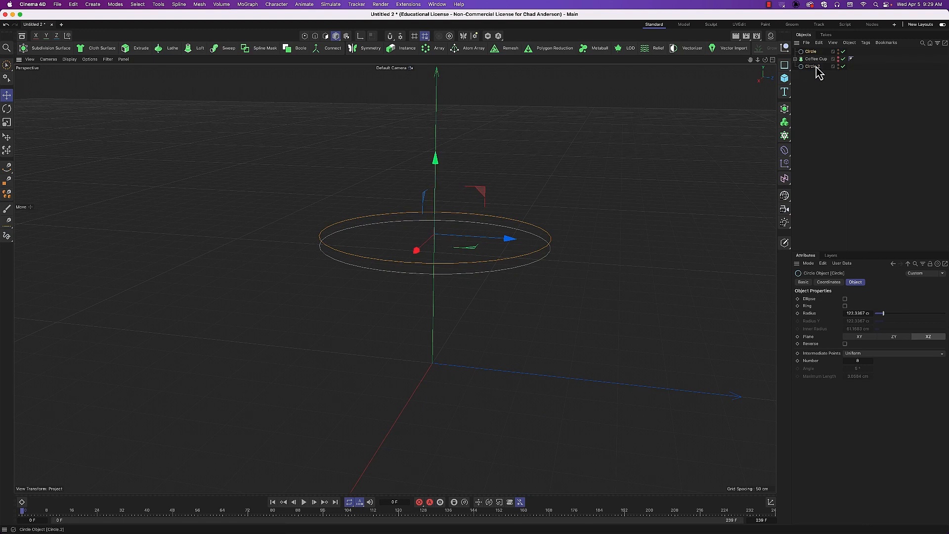
pyautogui.moveTo(815, 67); pyautogui.dragTo(815, 57)
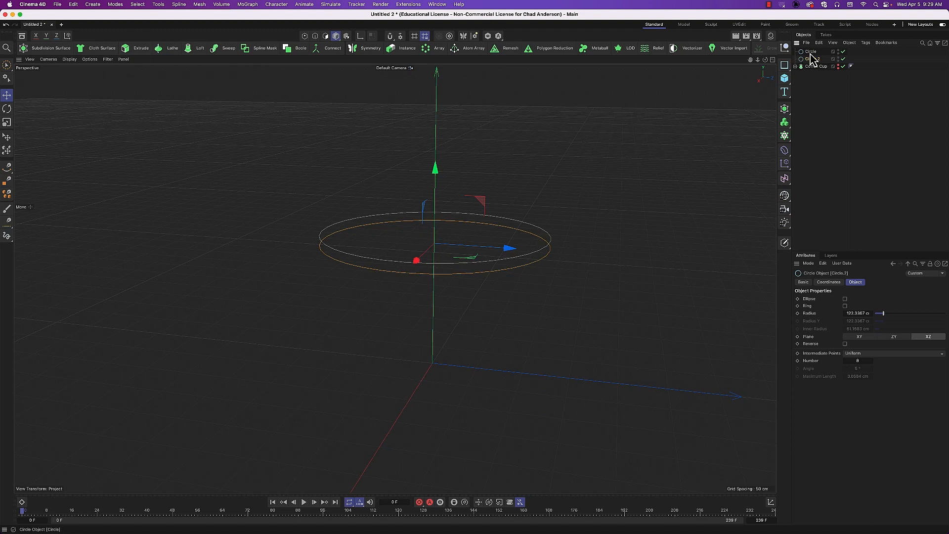
pyautogui.click(811, 51)
pyautogui.moveTo(436, 159); pyautogui.dragTo(438, 156)
pyautogui.press('t')
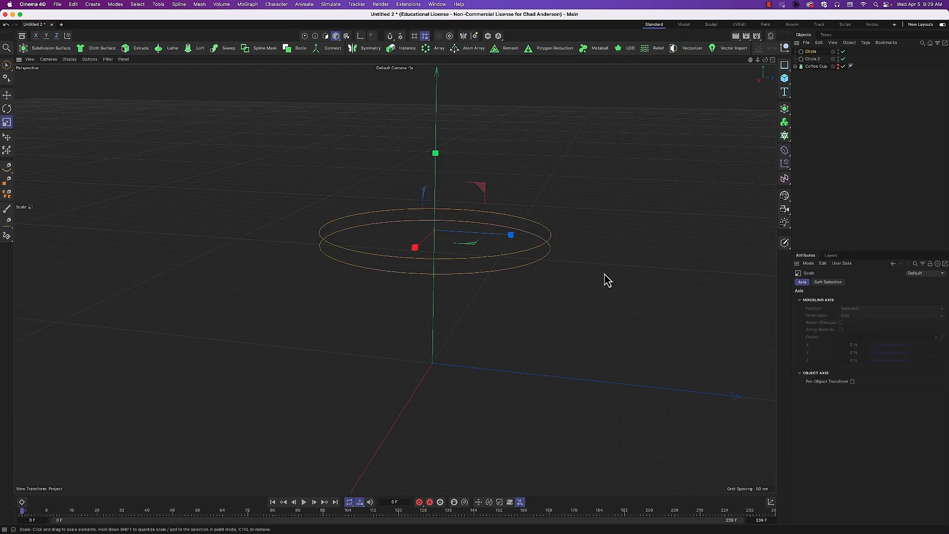
pyautogui.moveTo(607, 280); pyautogui.dragTo(570, 280)
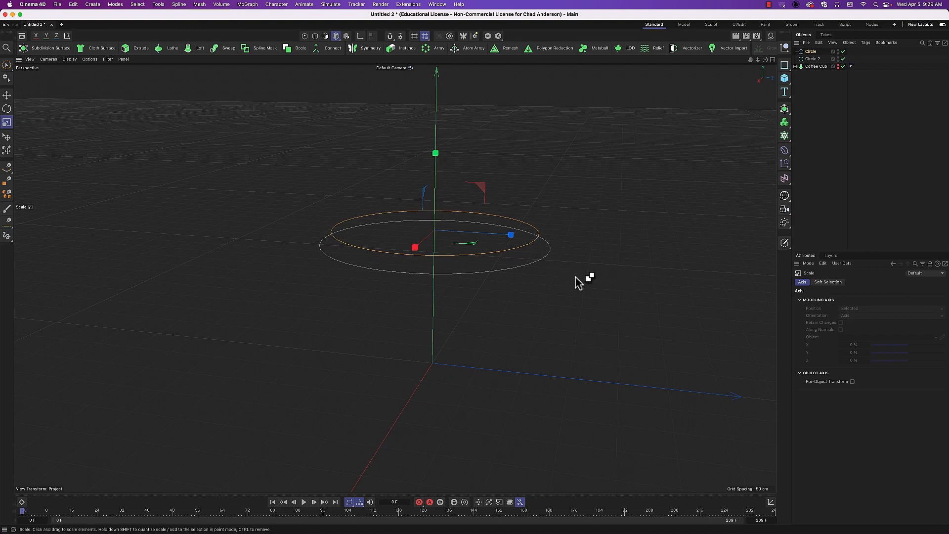
# - Duplicate the upper circle as a smaller concentric circle, and copy that inner circle slightly downward along Y
pyautogui.moveTo(611, 298); pyautogui.dragTo(519, 291)
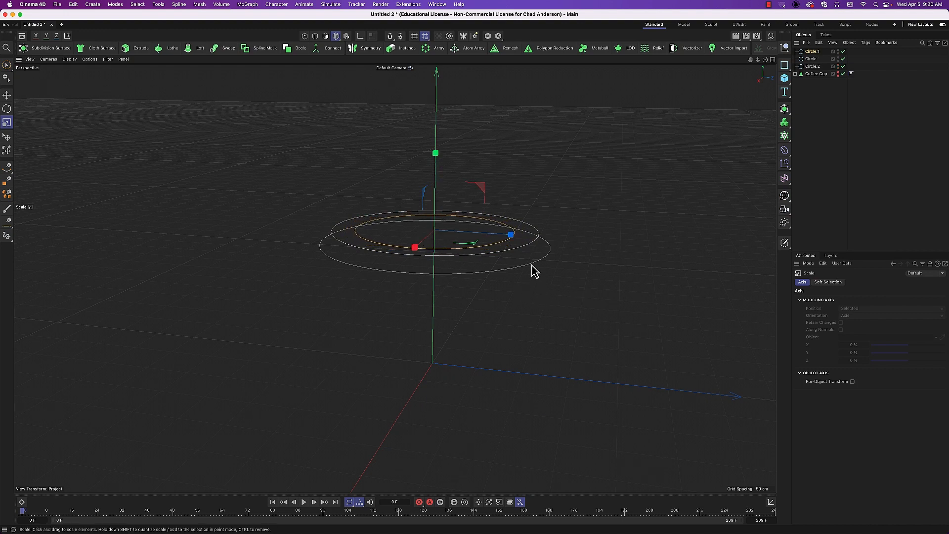
pyautogui.press('e')
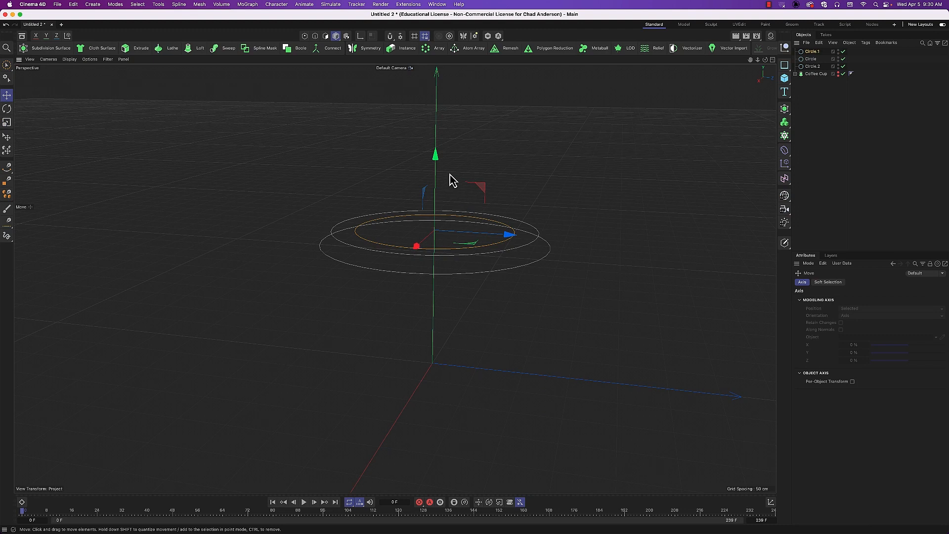
pyautogui.moveTo(435, 153); pyautogui.dragTo(434, 164)
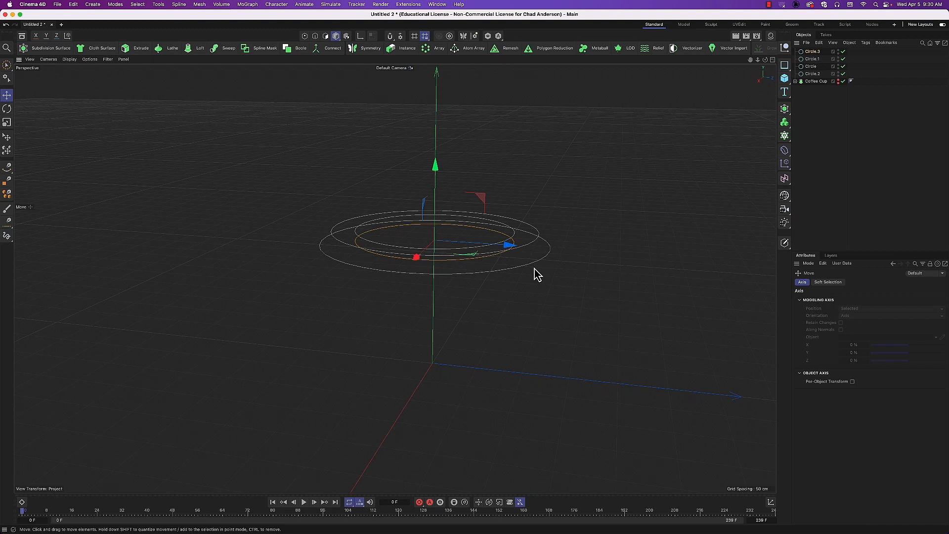
# - Duplicate the lowered inner circle as a smaller concentric circle, and copy that smallest circle slightly upward along Y
pyautogui.press('t')
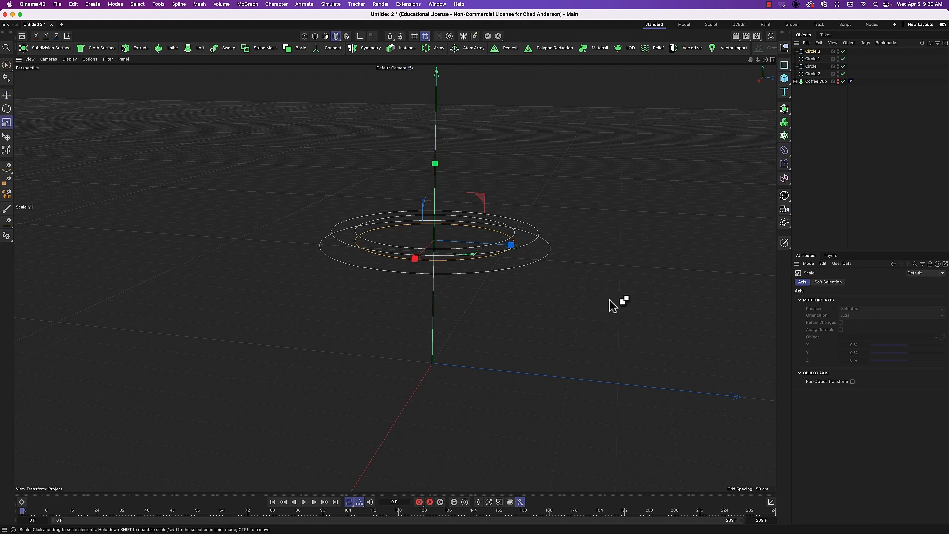
pyautogui.moveTo(613, 304); pyautogui.dragTo(494, 289)
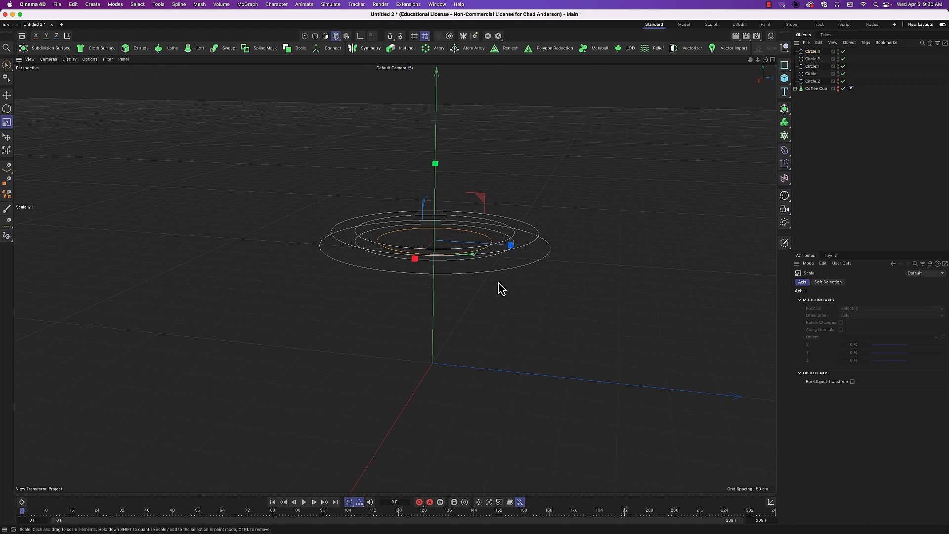
pyautogui.press('e')
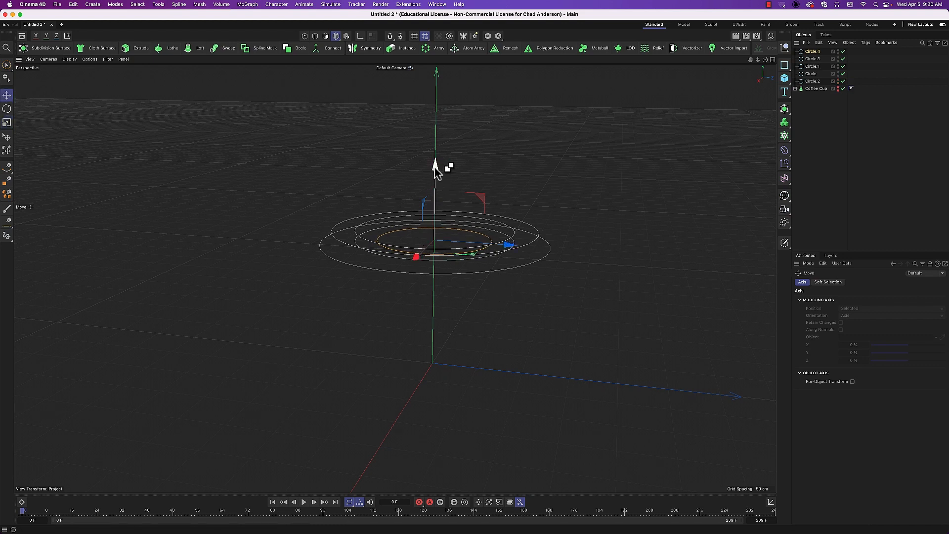
pyautogui.moveTo(437, 170); pyautogui.dragTo(435, 158)
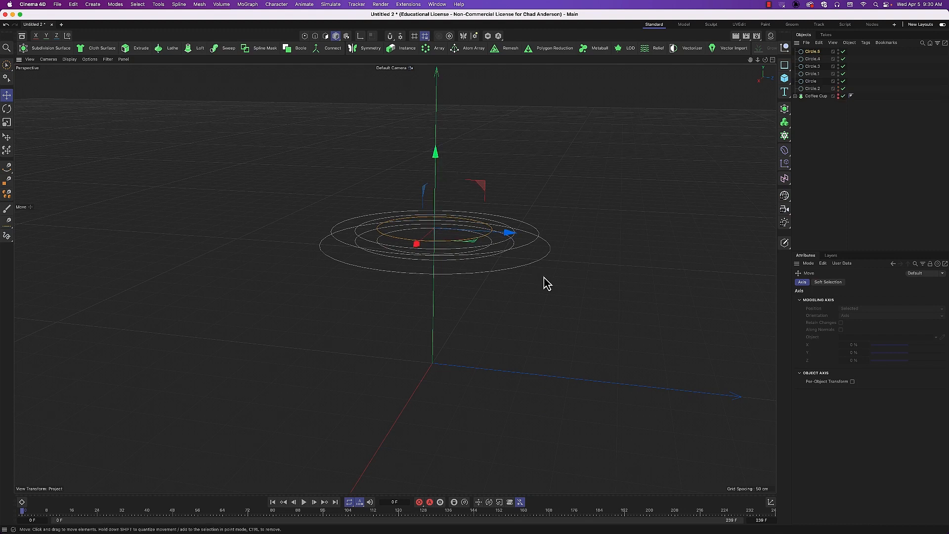
# - Add a smallest concentric centre circle of about 24 cm radius, and place all seven lid circles in a new Loft
pyautogui.press('t')
pyautogui.moveTo(612, 298); pyautogui.dragTo(360, 275)
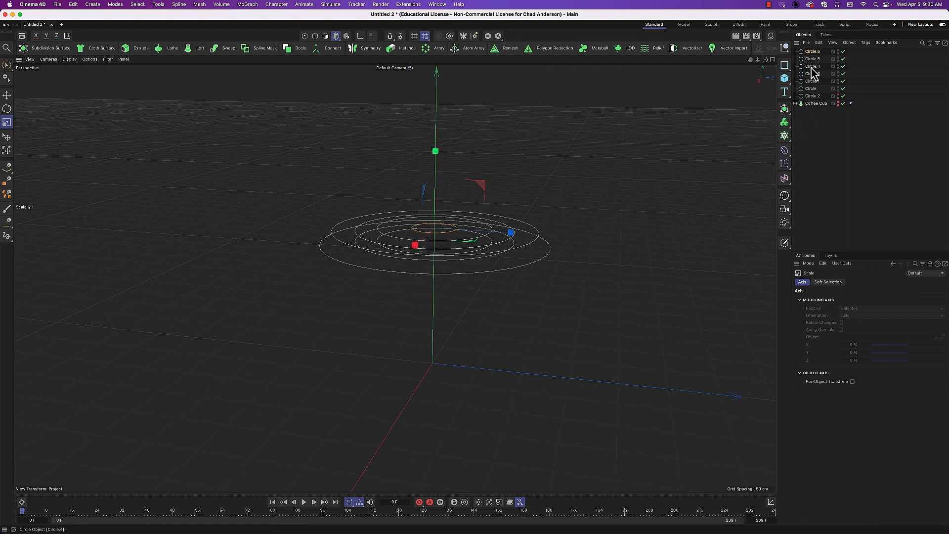
pyautogui.click(199, 51)
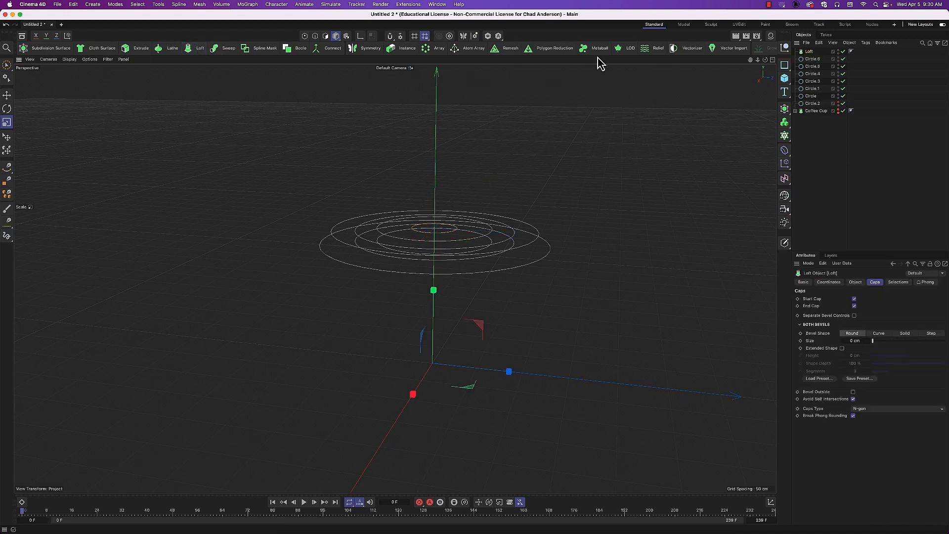
pyautogui.click(815, 59)
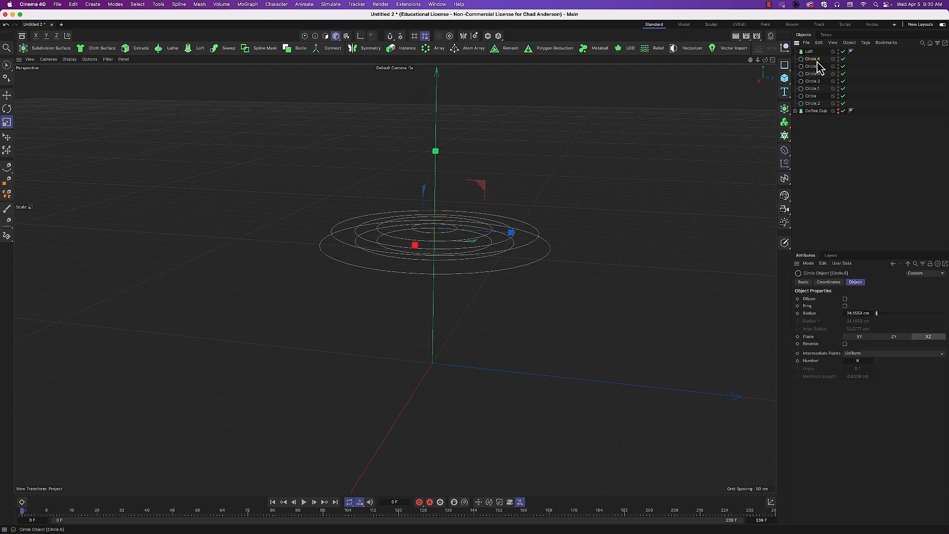
pyautogui.keyDown('shift'); pyautogui.click(820, 103); pyautogui.keyUp('shift')
pyautogui.moveTo(815, 59)
pyautogui.mouseDown()
pyautogui.moveTo(823, 65)
pyautogui.moveTo(815, 52)
pyautogui.mouseUp()
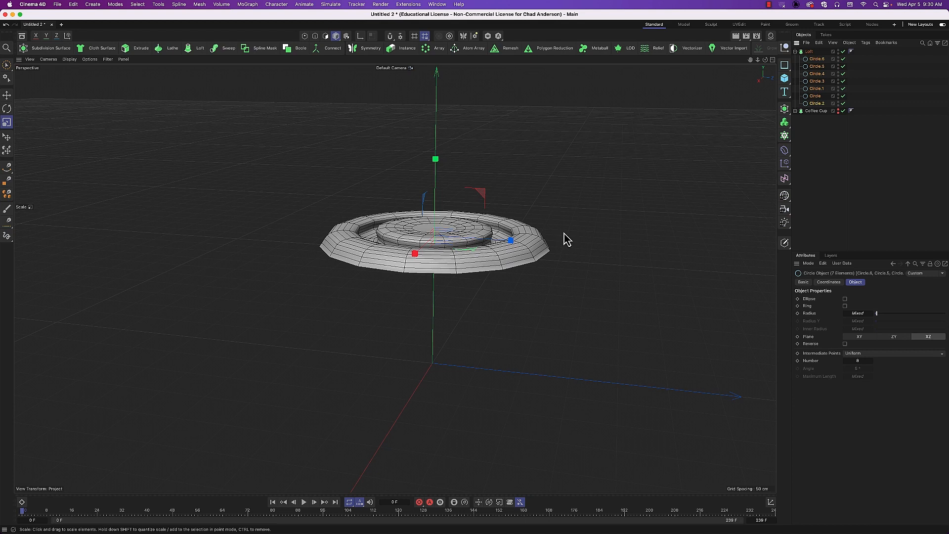
# - Set the new Loft's Mesh Subdivision U to 48 and display the viewport in Gouraud shading without lines
pyautogui.moveTo(500, 248)
pyautogui.keyDown('alt'); pyautogui.mouseDown()
pyautogui.moveTo(483, 286)
pyautogui.moveTo(498, 250)
pyautogui.moveTo(500, 263)
pyautogui.mouseUp(); pyautogui.keyUp('alt')
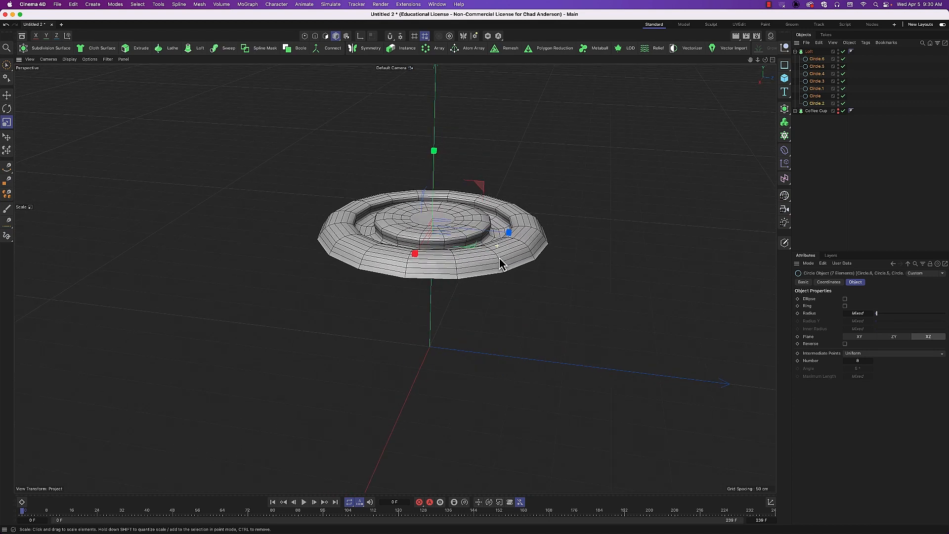
pyautogui.click(810, 51)
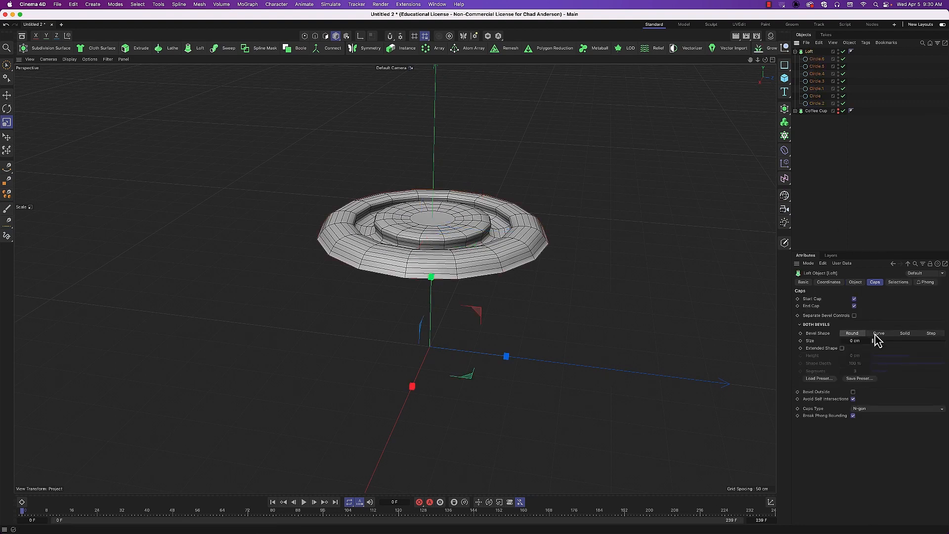
pyautogui.click(855, 282)
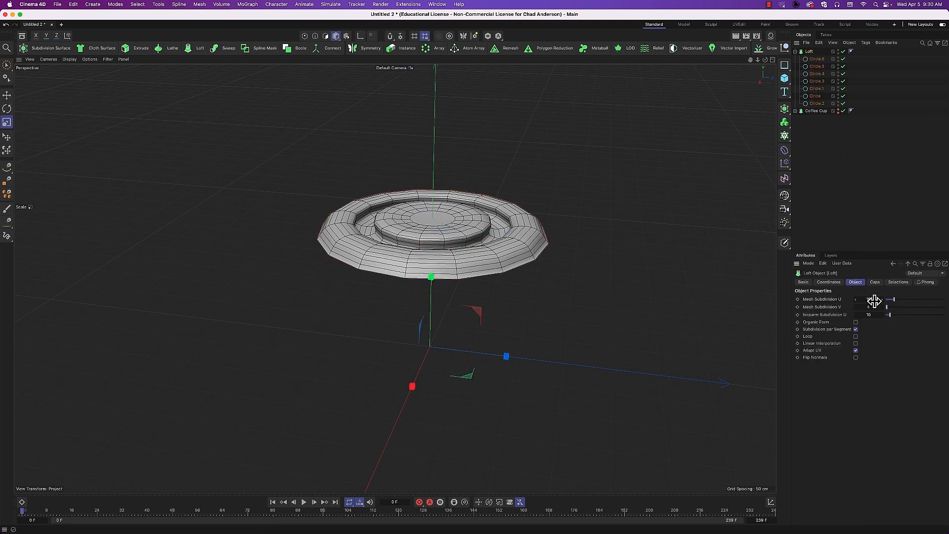
pyautogui.moveTo(874, 301); pyautogui.dragTo(875, 301)
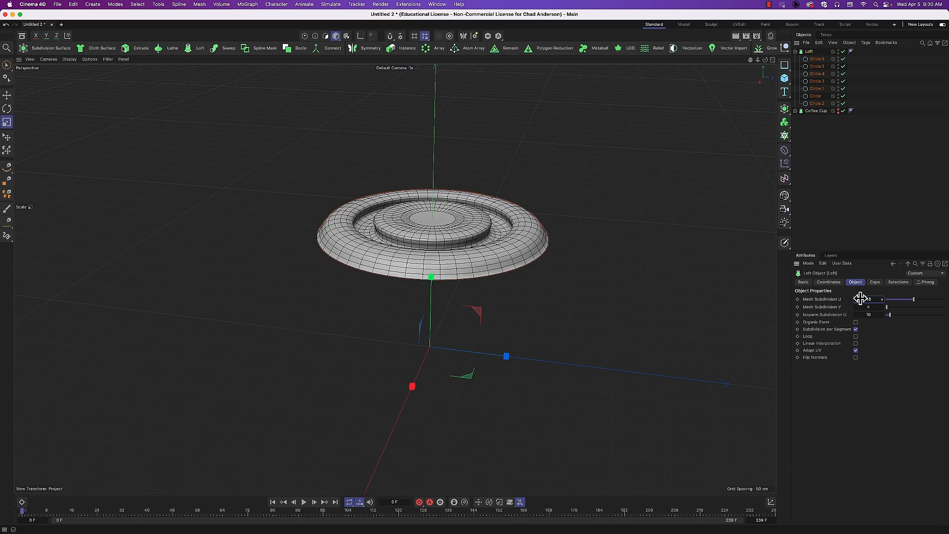
pyautogui.press('n')
pyautogui.press('a')
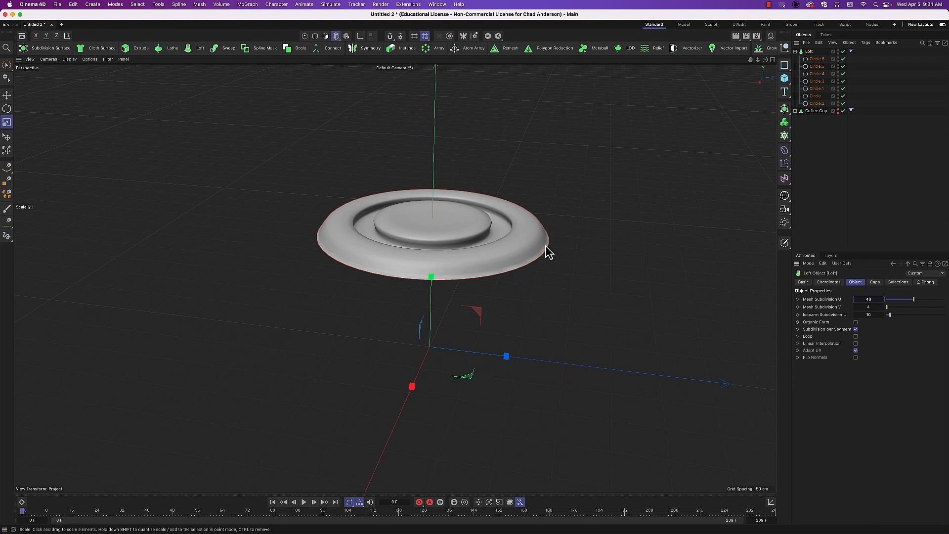
# - Shrink the lid's lower outer circle, Circle.2, to about 114 cm radius and move it down along Y
pyautogui.click(814, 105)
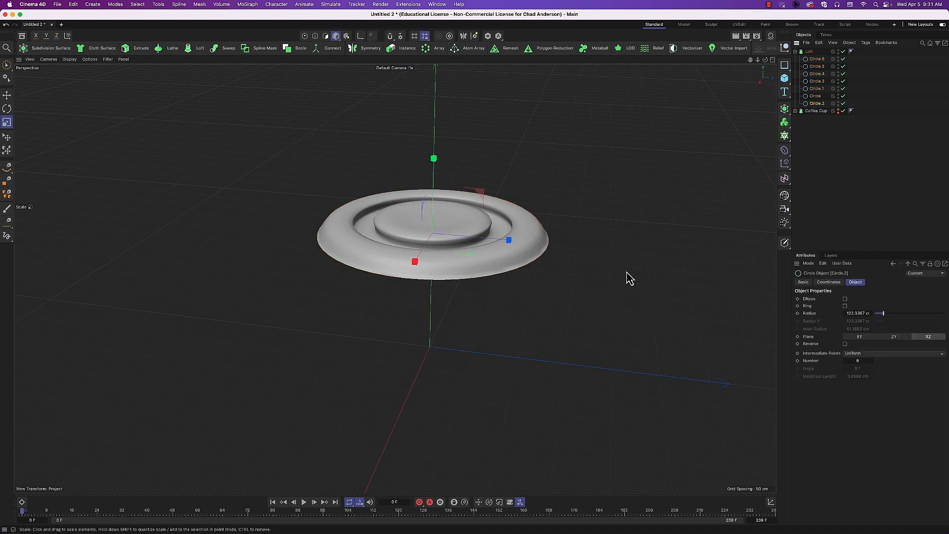
pyautogui.moveTo(627, 278); pyautogui.dragTo(612, 278)
pyautogui.moveTo(607, 280); pyautogui.dragTo(604, 280)
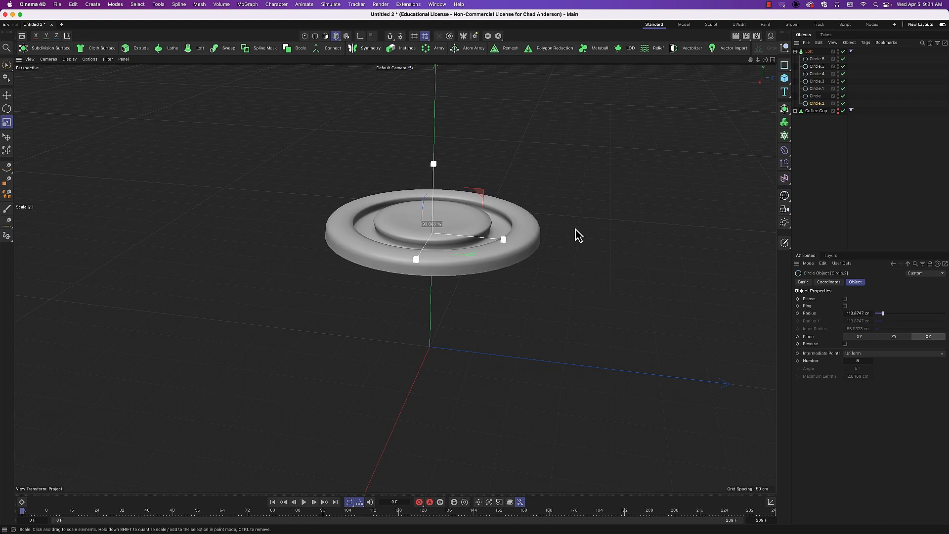
pyautogui.press('e')
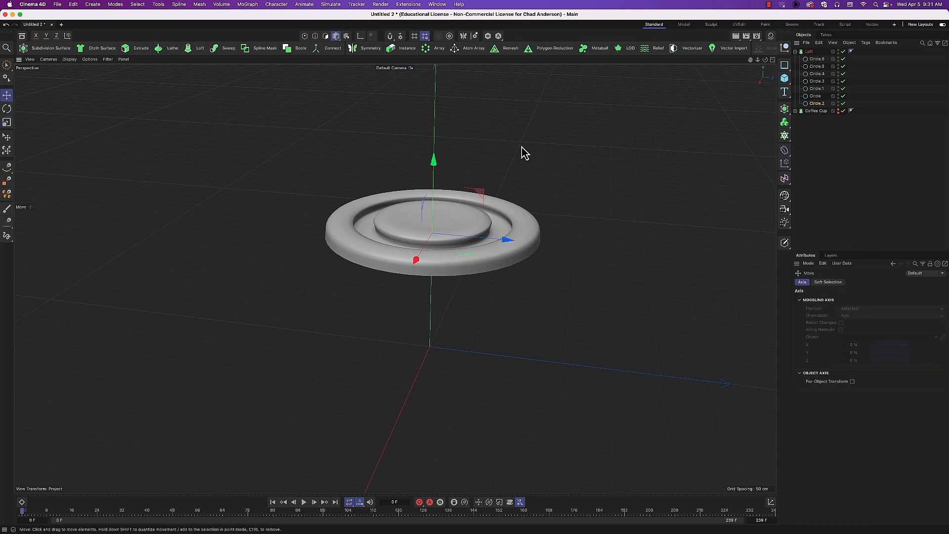
pyautogui.moveTo(432, 168)
pyautogui.mouseDown()
pyautogui.moveTo(435, 158)
pyautogui.moveTo(436, 170)
pyautogui.mouseUp()
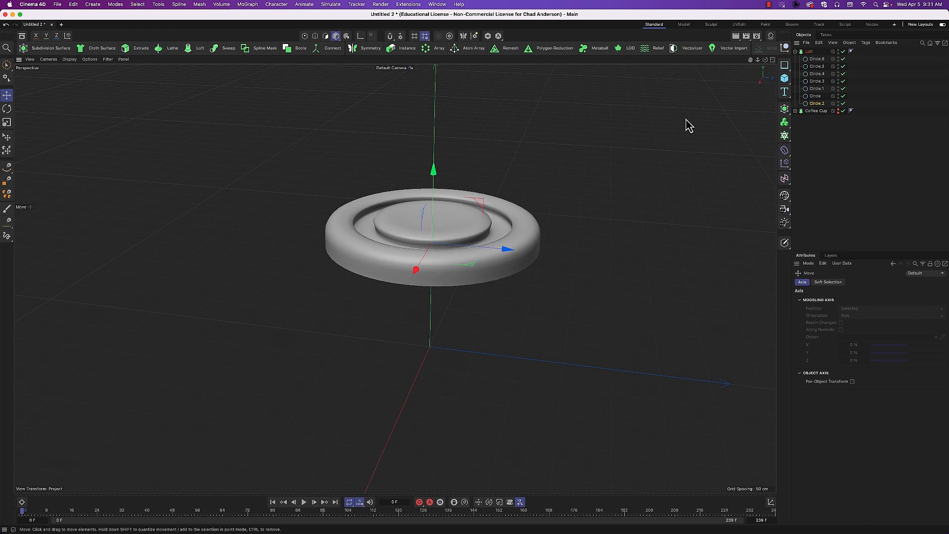
# - Scale Circle.5, the raised centre's upper edge, to about 54 cm radius and move it slightly up along Y
pyautogui.click(819, 103)
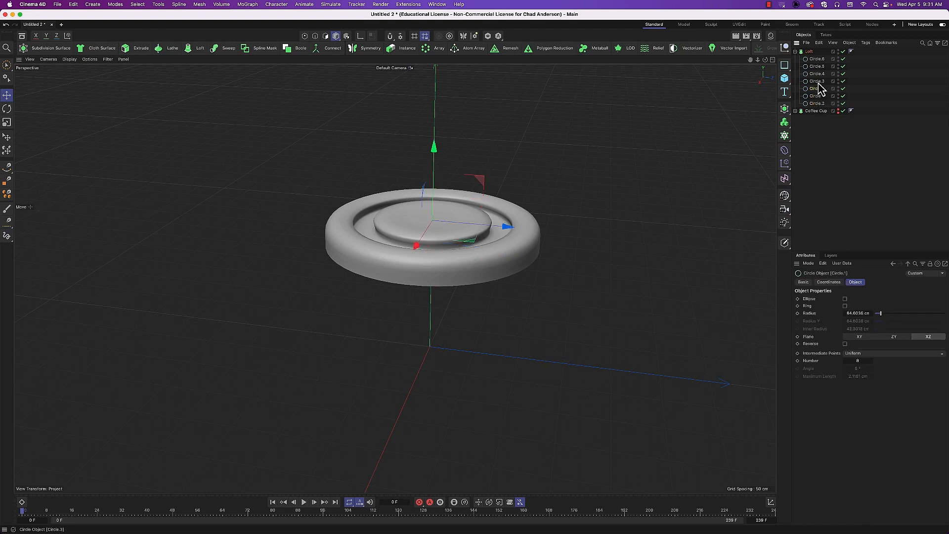
pyautogui.click(819, 81)
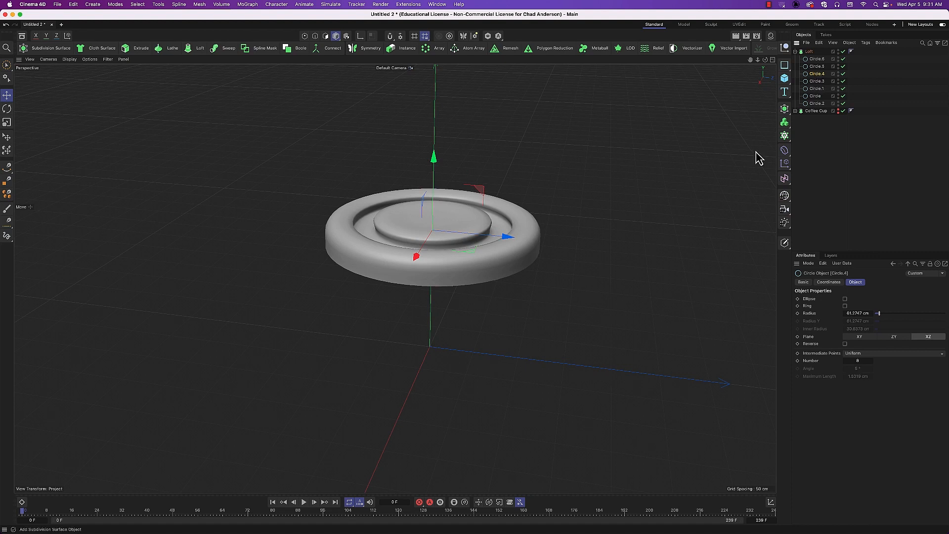
pyautogui.press('t')
pyautogui.moveTo(649, 274); pyautogui.dragTo(630, 267)
pyautogui.click(811, 66)
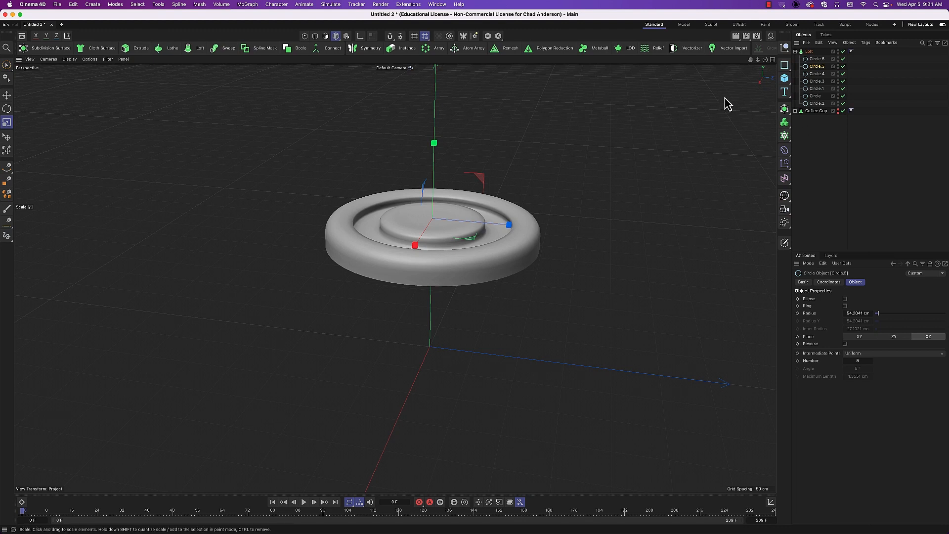
pyautogui.press('e')
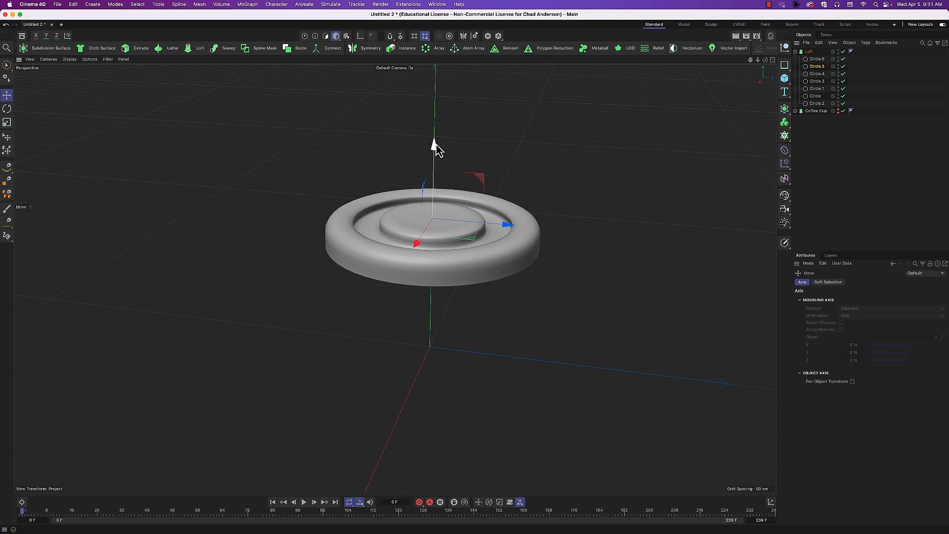
pyautogui.moveTo(433, 144); pyautogui.dragTo(436, 134)
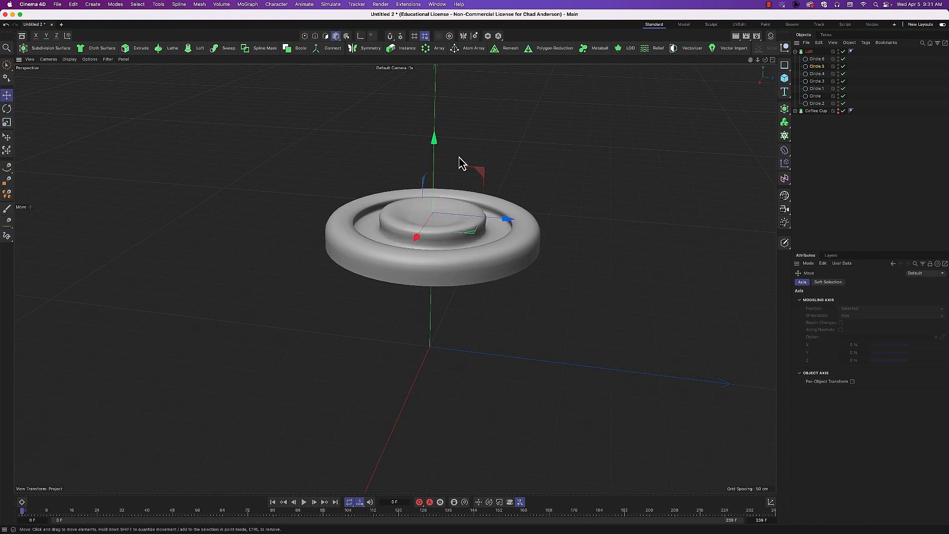
# - Try tilting Circle.5 about its X axis, and undo the rotation
pyautogui.press('t')
pyautogui.press('r')
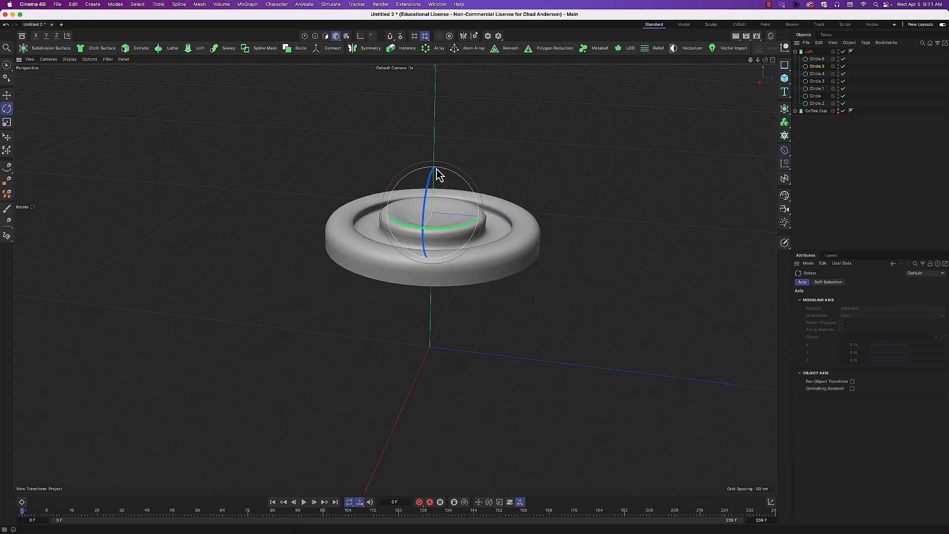
pyautogui.moveTo(437, 169); pyautogui.dragTo(432, 174)
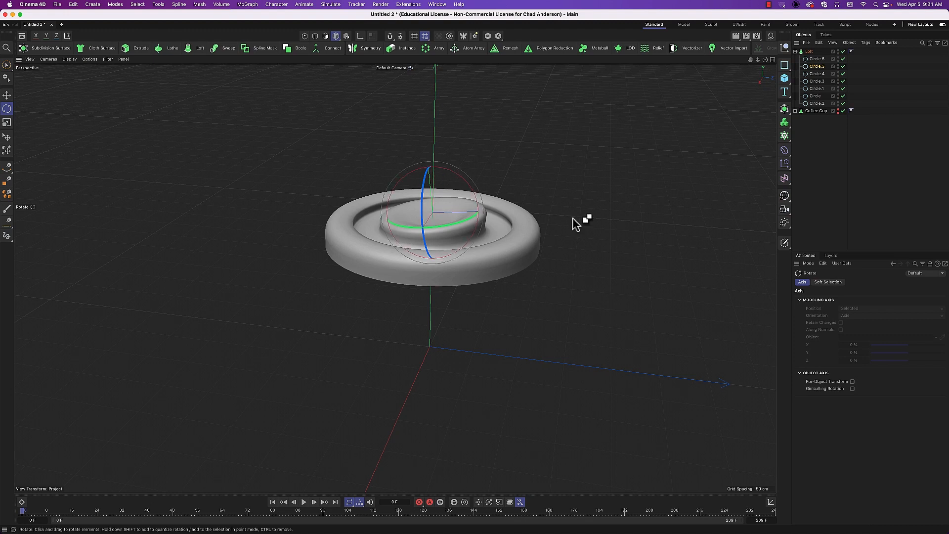
pyautogui.press('super+z')
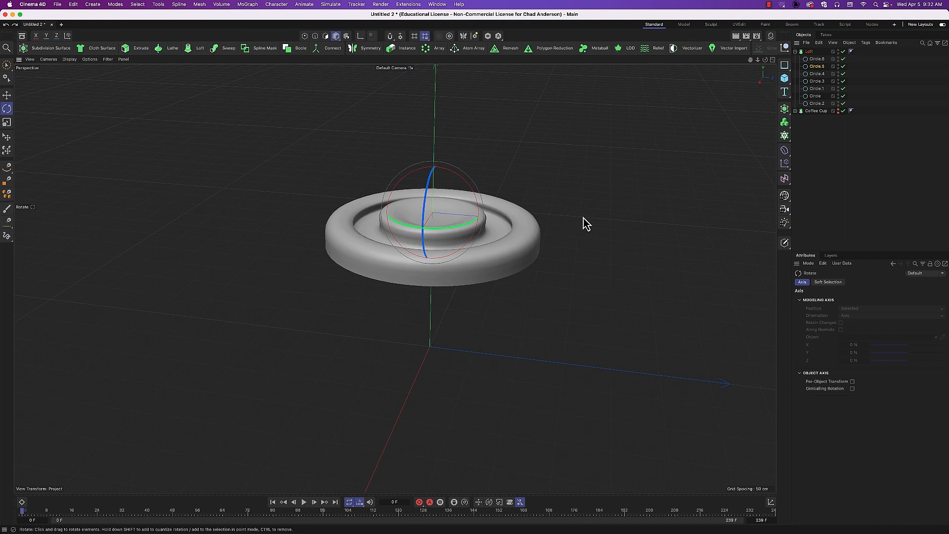
# - Move the smallest centre circle, Circle.6, slightly up along Y to level the lid's raised centre
pyautogui.click(817, 59)
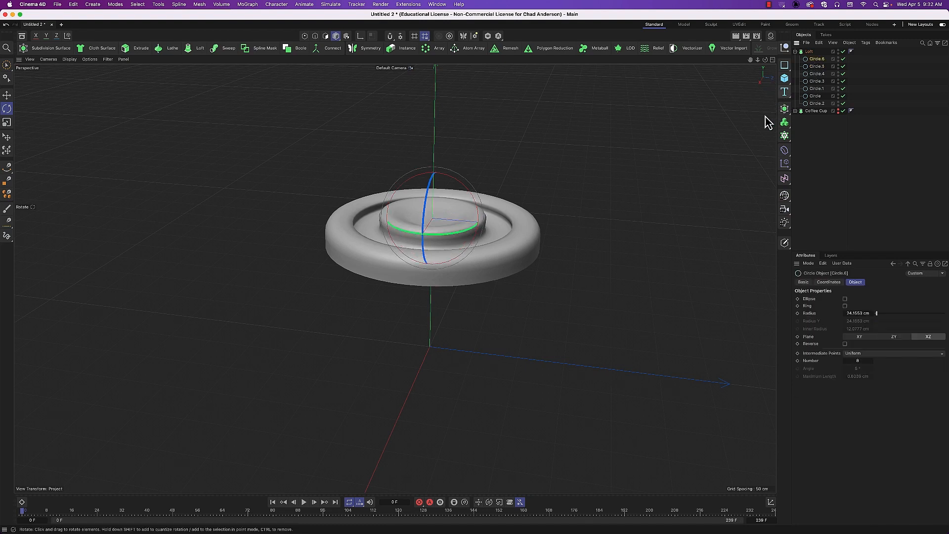
pyautogui.press('e')
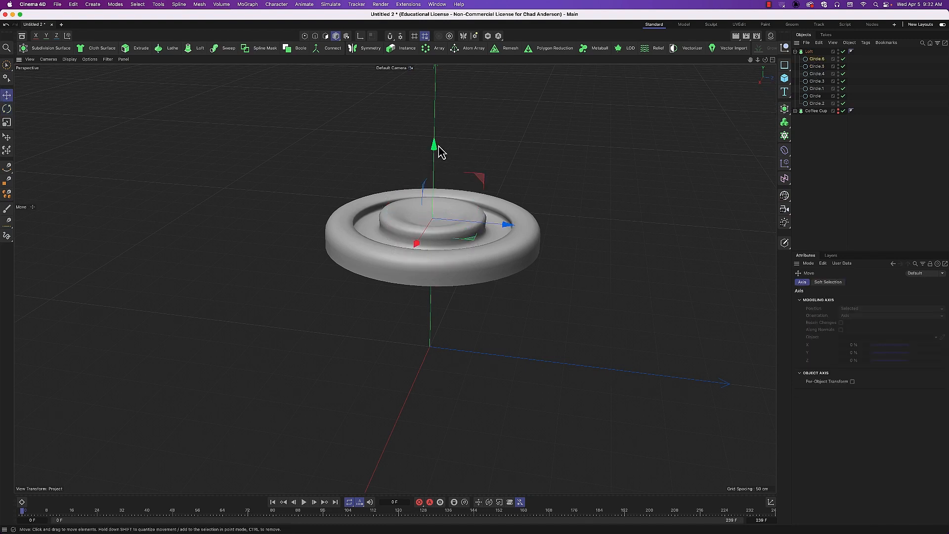
pyautogui.moveTo(433, 147); pyautogui.dragTo(438, 143)
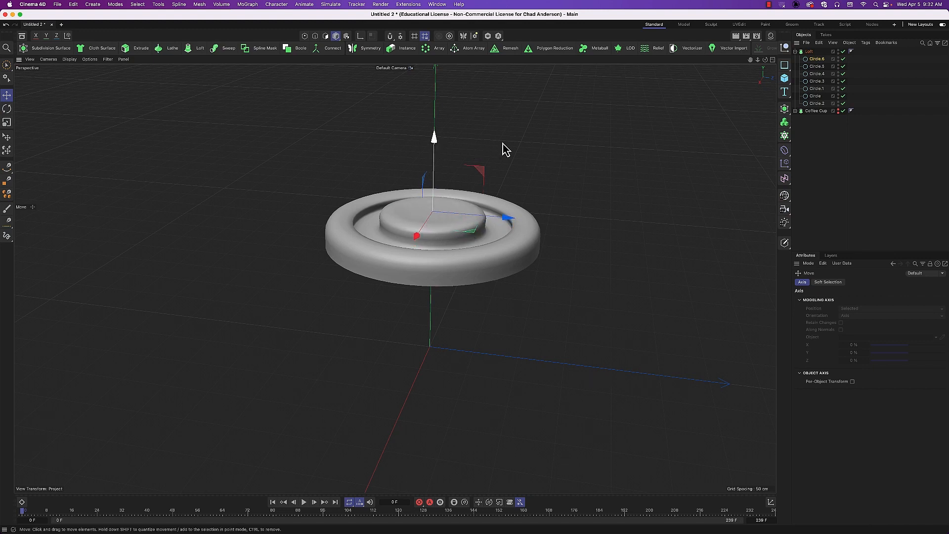
# - Tilt the smallest centre circle, Circle.6, about its X axis and inspect the lid's slanted centre
pyautogui.press('r')
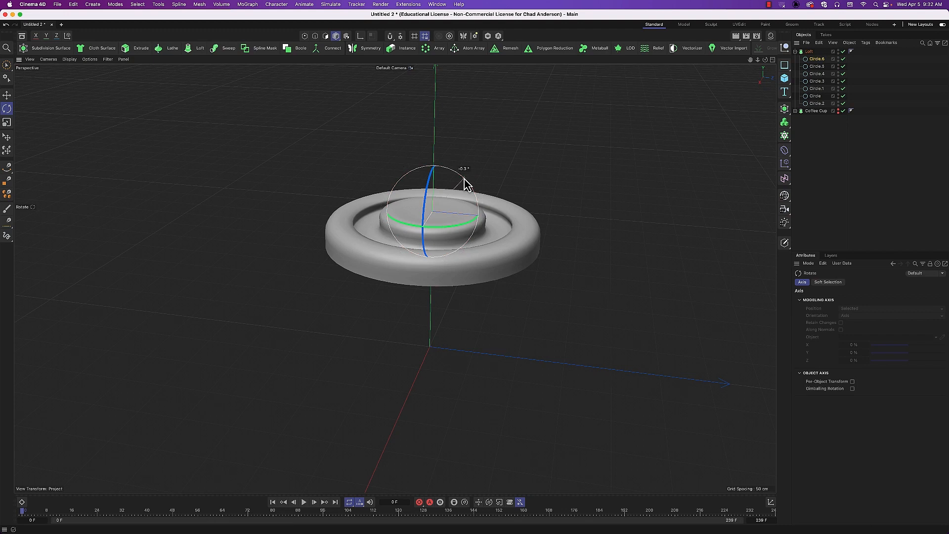
pyautogui.moveTo(464, 180); pyautogui.dragTo(456, 174)
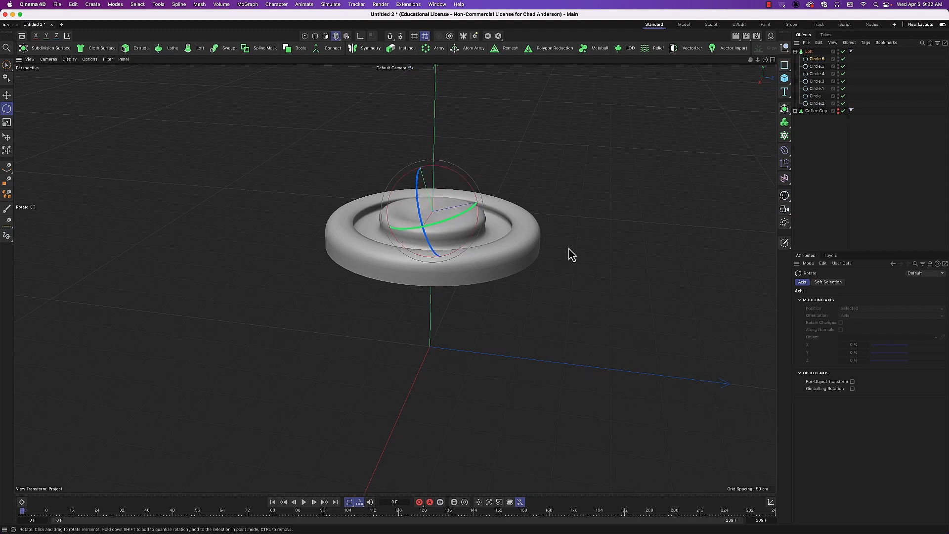
pyautogui.moveTo(561, 267)
pyautogui.keyDown('alt'); pyautogui.mouseDown()
pyautogui.moveTo(502, 290)
pyautogui.moveTo(456, 280)
pyautogui.moveTo(470, 248)
pyautogui.moveTo(536, 277)
pyautogui.moveTo(525, 271)
pyautogui.moveTo(545, 264)
pyautogui.mouseUp(); pyautogui.keyUp('alt')
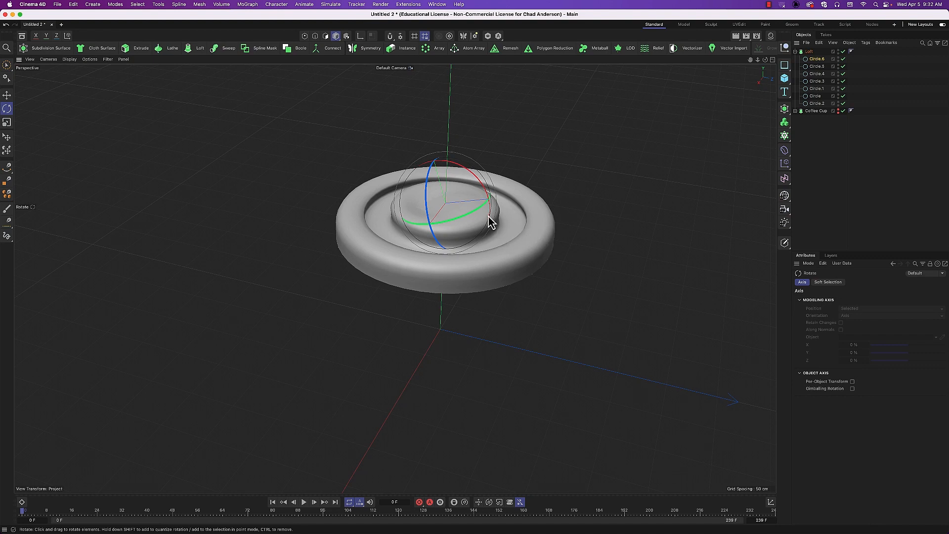
# - Compare the tilted lid Loft with Linear Interpolation enabled and disabled, leaving the option disabled
pyautogui.click(810, 52)
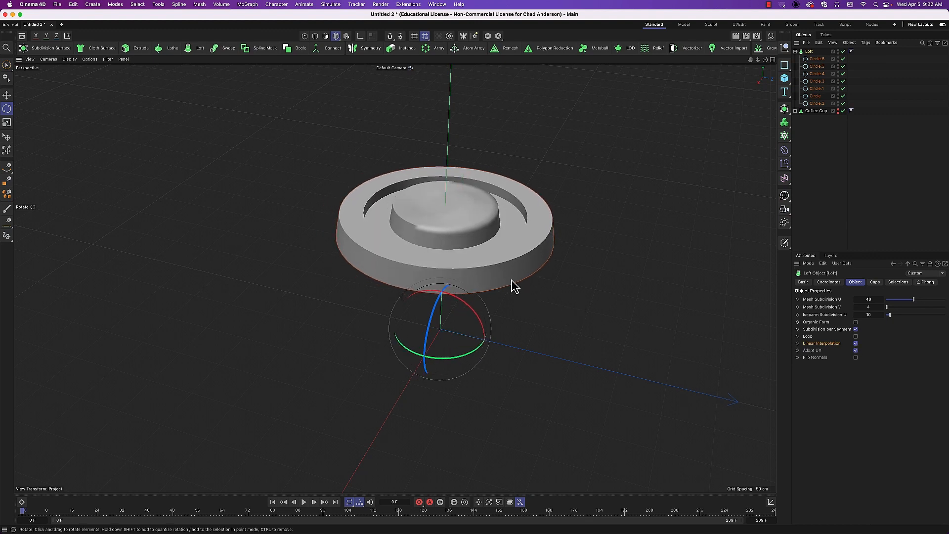
pyautogui.moveTo(516, 269)
pyautogui.keyDown('alt'); pyautogui.mouseDown()
pyautogui.moveTo(496, 272)
pyautogui.moveTo(502, 231)
pyautogui.moveTo(515, 250)
pyautogui.moveTo(587, 265)
pyautogui.moveTo(629, 248)
pyautogui.moveTo(628, 256)
pyautogui.moveTo(555, 263)
pyautogui.moveTo(515, 254)
pyautogui.mouseUp(); pyautogui.keyUp('alt')
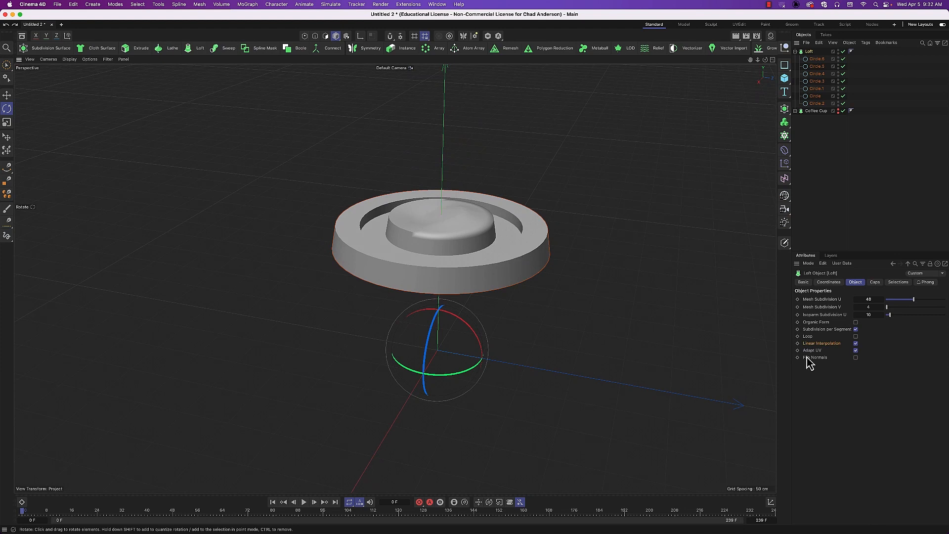
pyautogui.click(856, 344)
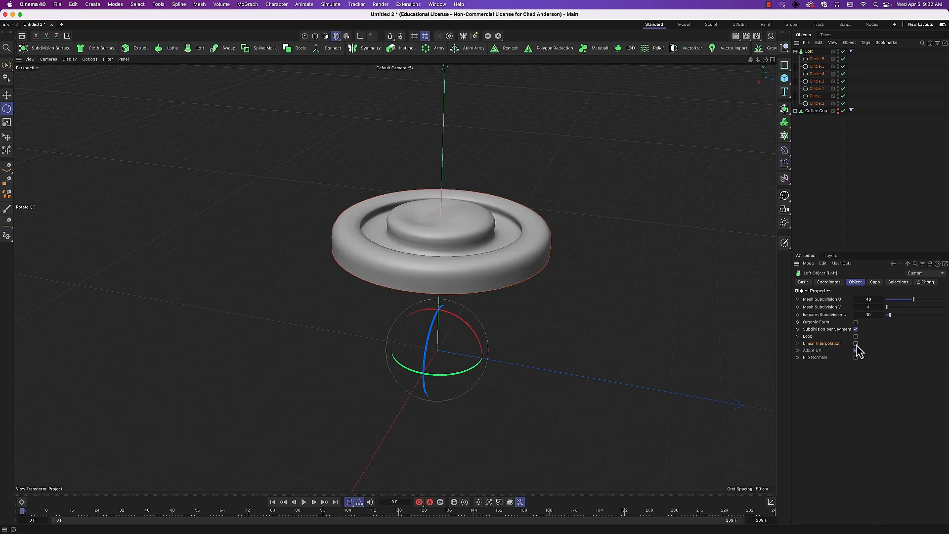
pyautogui.click(856, 344)
pyautogui.click(857, 344)
pyautogui.click(856, 344)
pyautogui.click(856, 345)
# - Reset the tilt of Circle.6 by setting its pitch rotation (R.P) to 0°
pyautogui.click(817, 59)
pyautogui.click(829, 282)
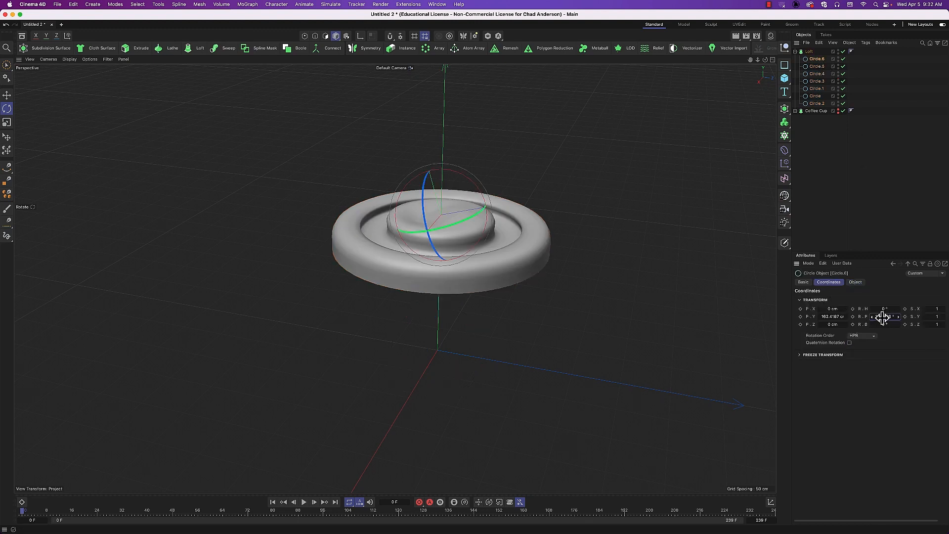
pyautogui.write('0')
pyautogui.press('Return')
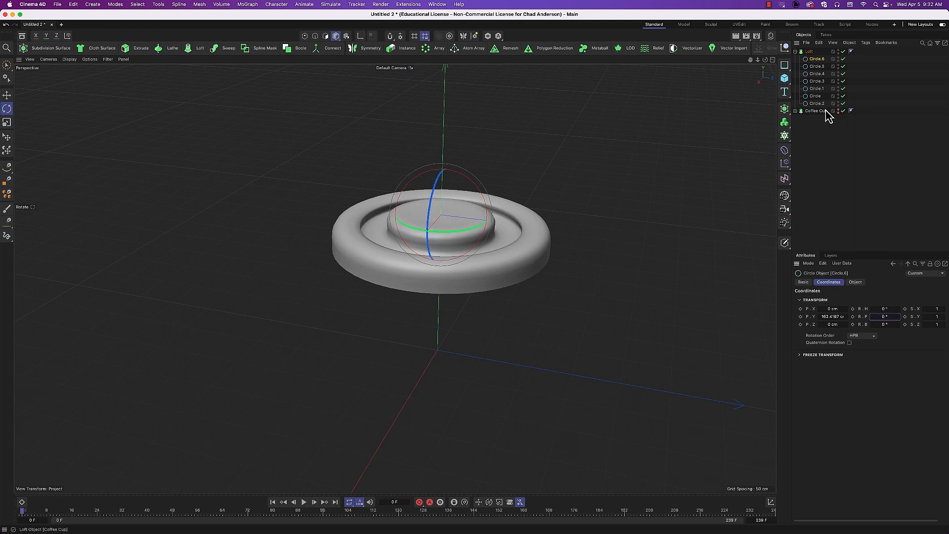
# - Toggle Linear Interpolation on the levelled lid Loft to compare sharp and smooth edges, ending with it off
pyautogui.click(811, 53)
pyautogui.click(856, 282)
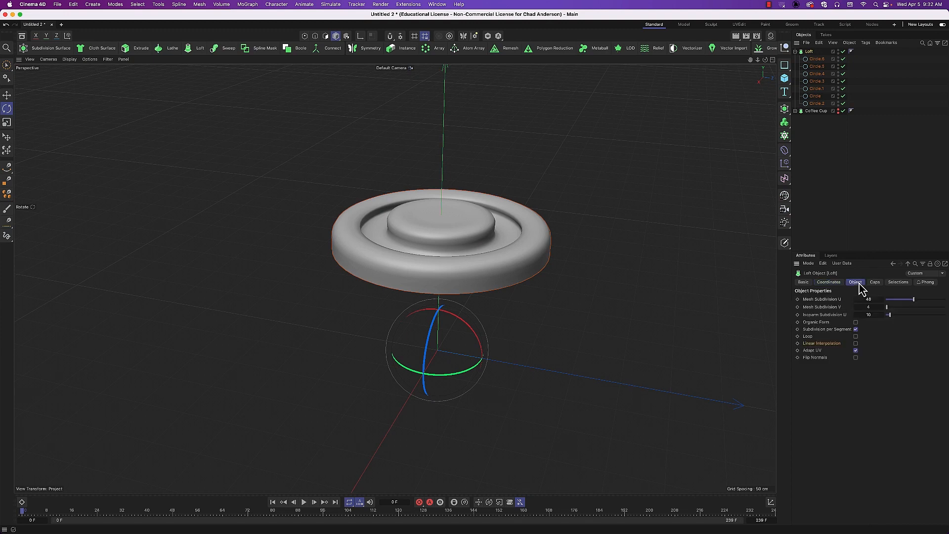
pyautogui.click(856, 344)
pyautogui.click(856, 343)
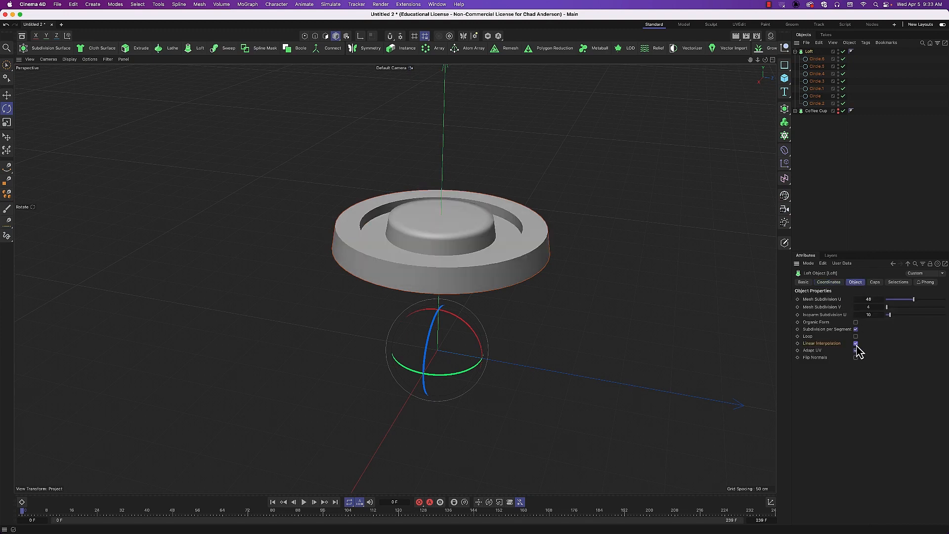
pyautogui.click(856, 343)
pyautogui.click(856, 343)
pyautogui.click(856, 344)
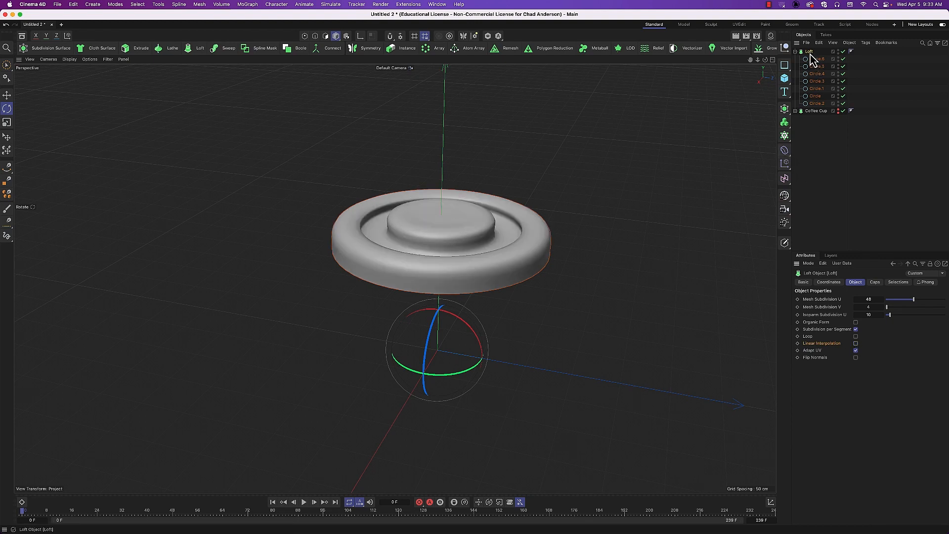
# - Disable both the Start Cap and End Cap of the lid Loft and inspect the open centre from several angles
pyautogui.click(876, 282)
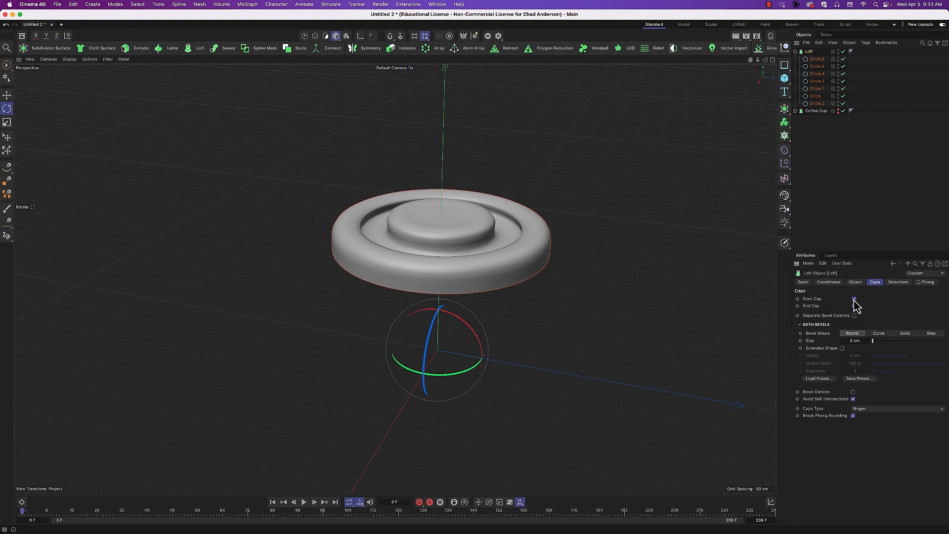
pyautogui.click(854, 299)
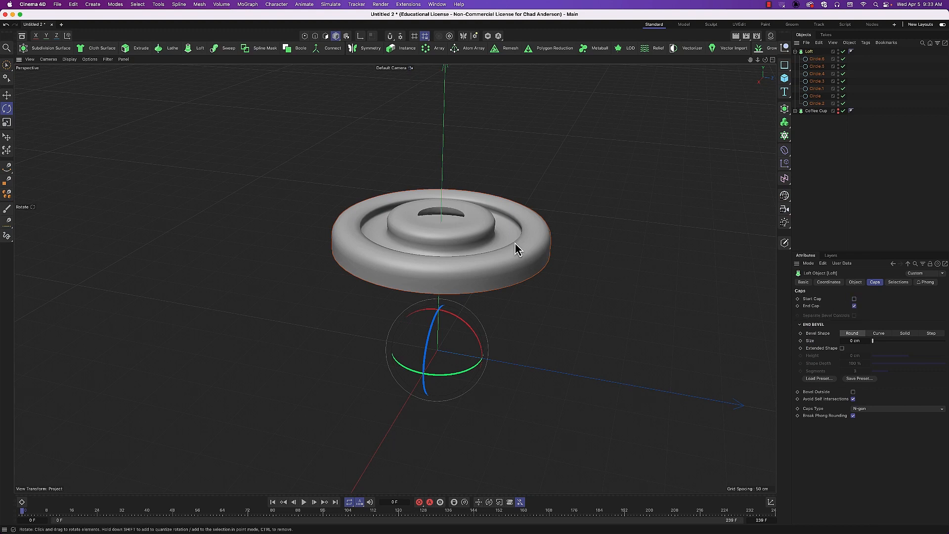
pyautogui.moveTo(516, 249); pyautogui.dragTo(513, 297)
pyautogui.press('super+z')
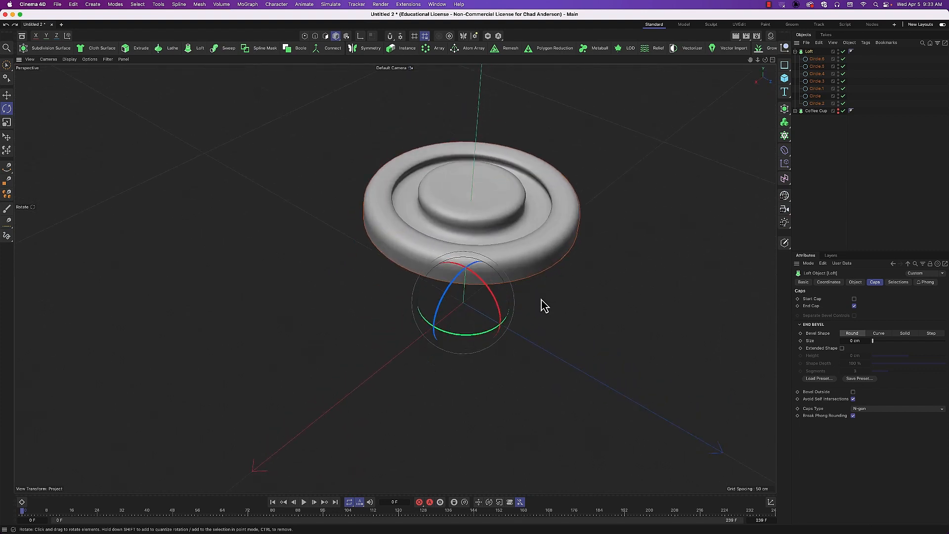
pyautogui.keyDown('alt'); pyautogui.moveTo(533, 251); pyautogui.dragTo(568, 217); pyautogui.keyUp('alt')
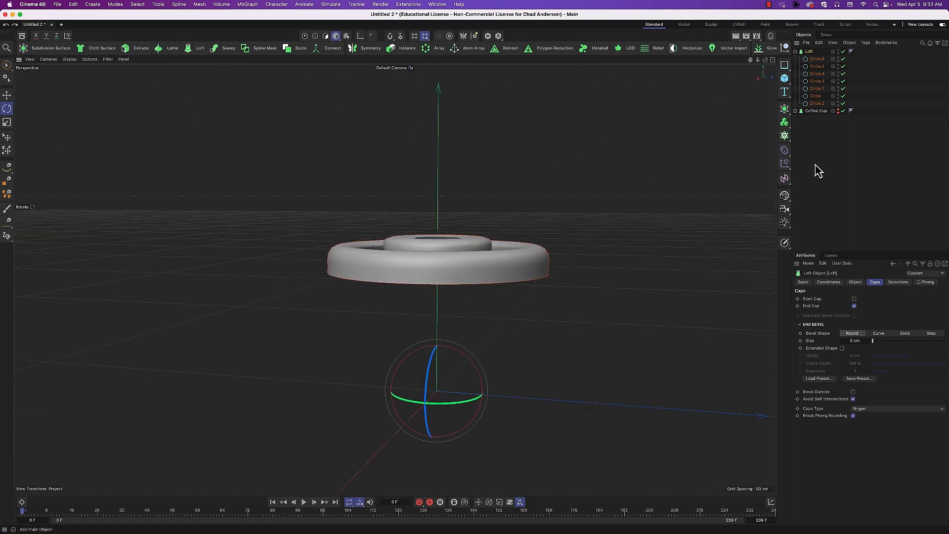
pyautogui.click(855, 306)
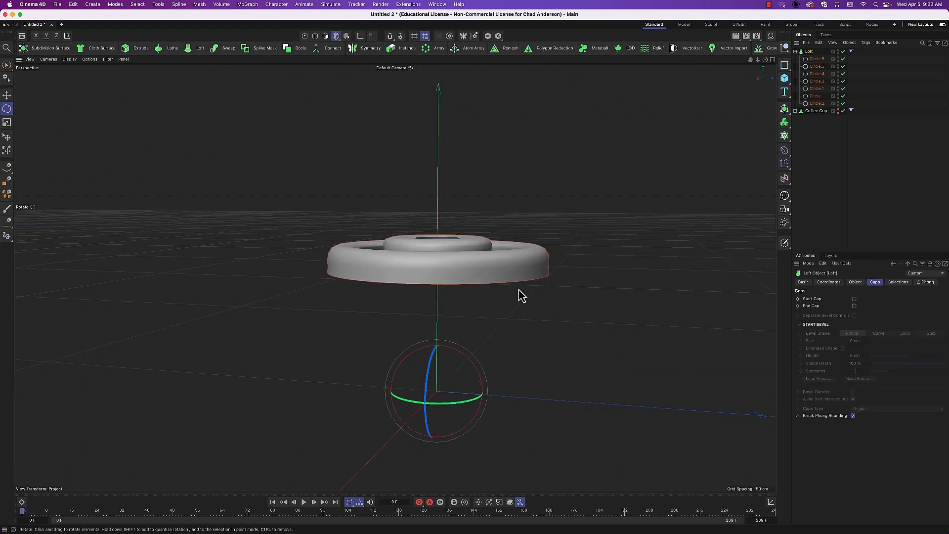
pyautogui.keyDown('alt'); pyautogui.moveTo(518, 295); pyautogui.dragTo(475, 314); pyautogui.keyUp('alt')
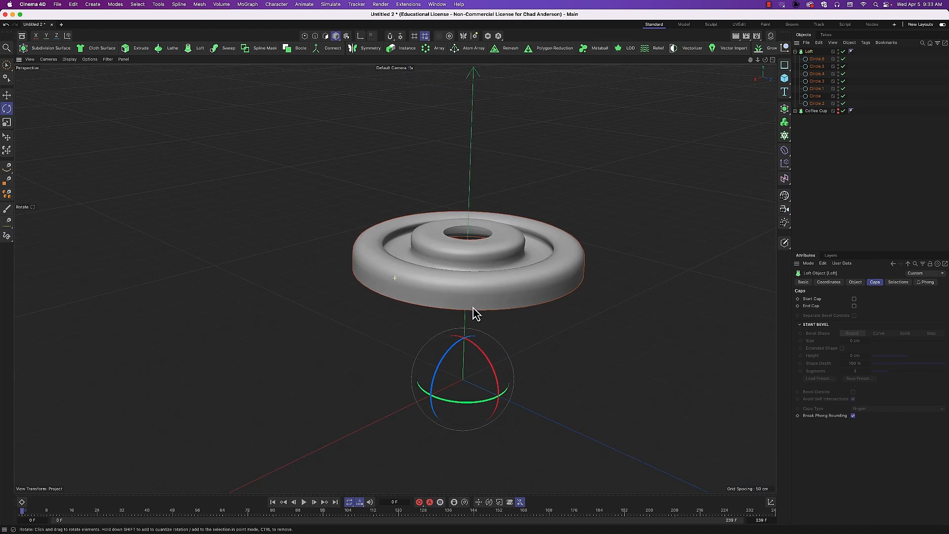
# - Show the Coffee Cup, enlarge the lid Loft slightly past the cup's rim and lower it over the rim
pyautogui.click(839, 110)
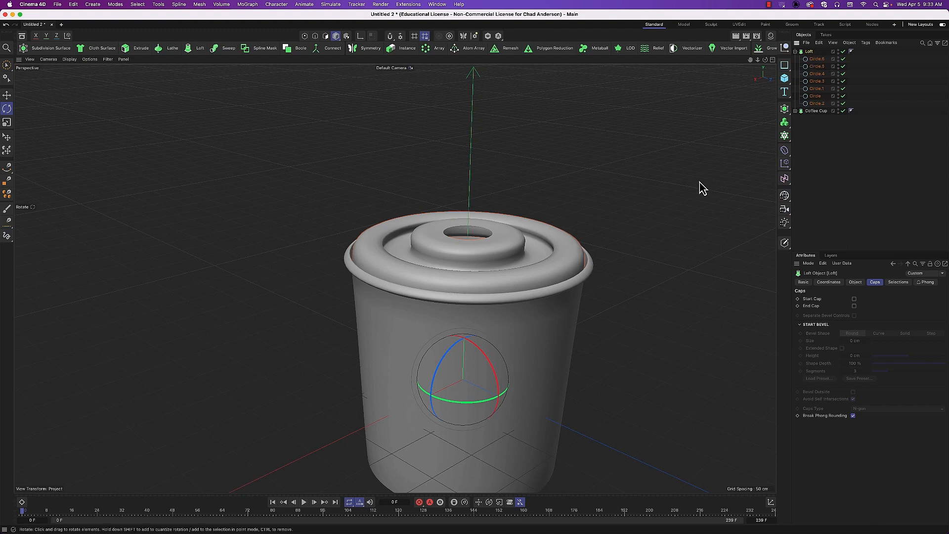
pyautogui.press('t')
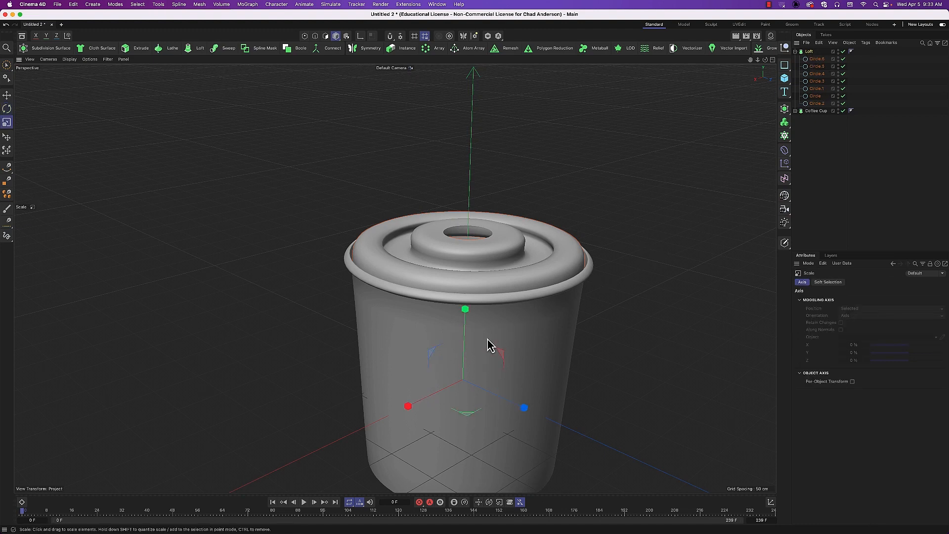
pyautogui.moveTo(489, 345); pyautogui.dragTo(528, 350)
pyautogui.press('e')
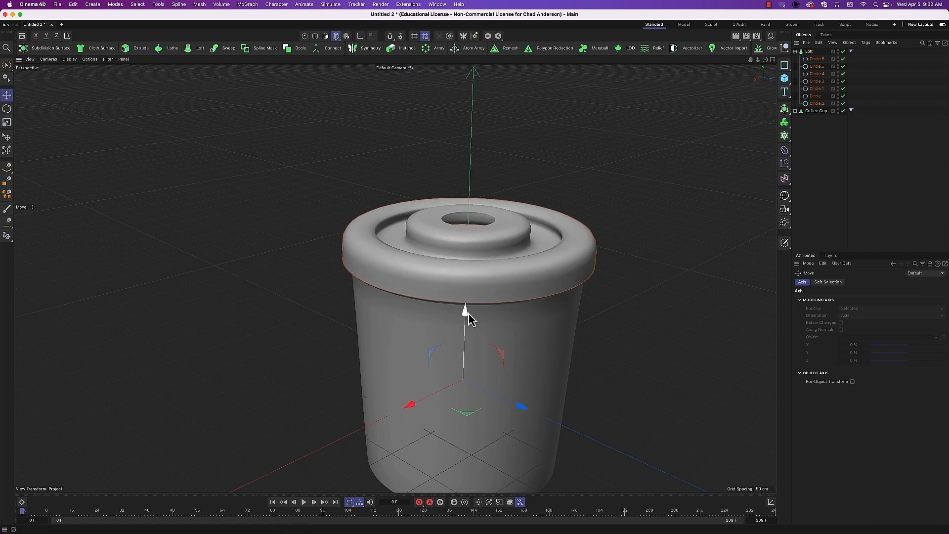
pyautogui.moveTo(468, 312); pyautogui.dragTo(471, 335)
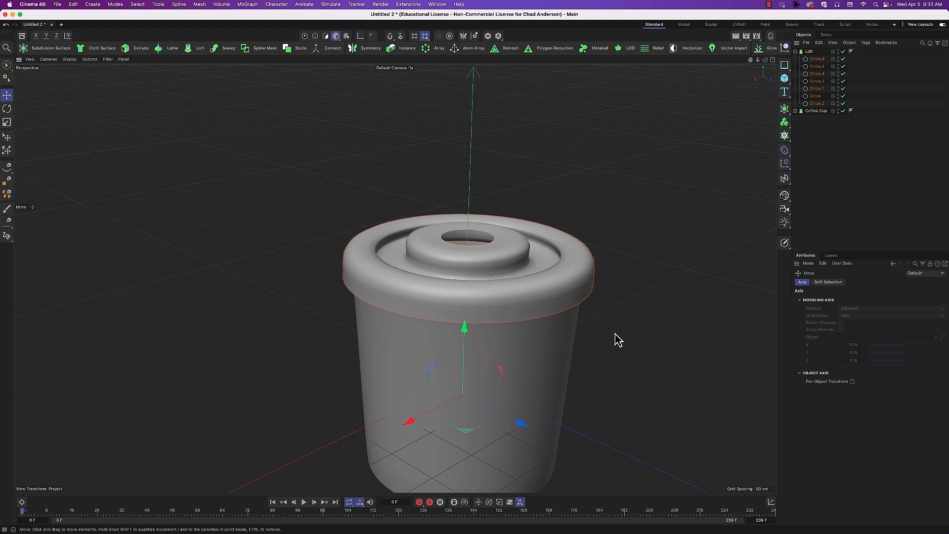
# - Scale the lid's lowest circle, Circle.2, to a radius of about 117.7 cm so the lid's bottom edge tapers inward
pyautogui.click(818, 103)
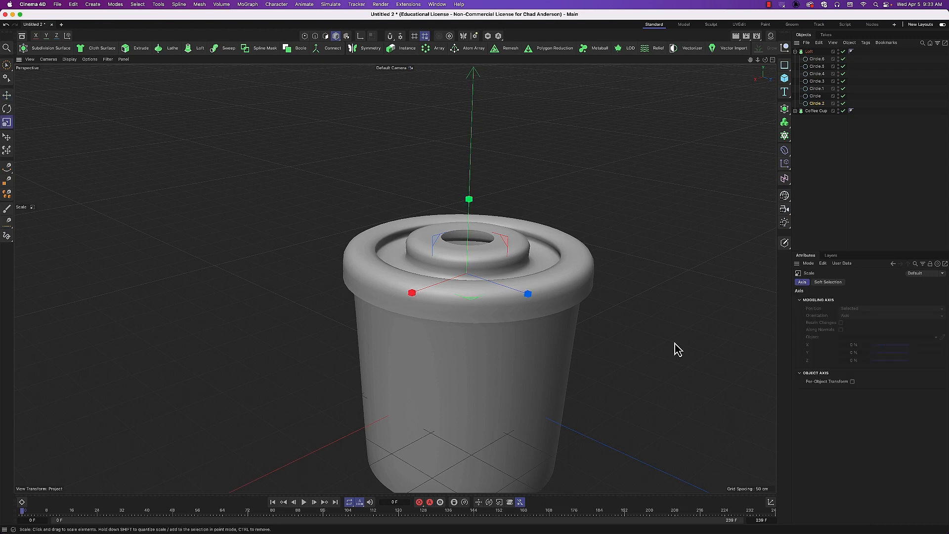
pyautogui.press('t')
pyautogui.moveTo(671, 344)
pyautogui.mouseDown()
pyautogui.moveTo(687, 324)
pyautogui.moveTo(662, 324)
pyautogui.moveTo(662, 337)
pyautogui.moveTo(606, 309)
pyautogui.moveTo(583, 302)
pyautogui.moveTo(577, 313)
pyautogui.moveTo(674, 343)
pyautogui.mouseUp()
pyautogui.click(814, 98)
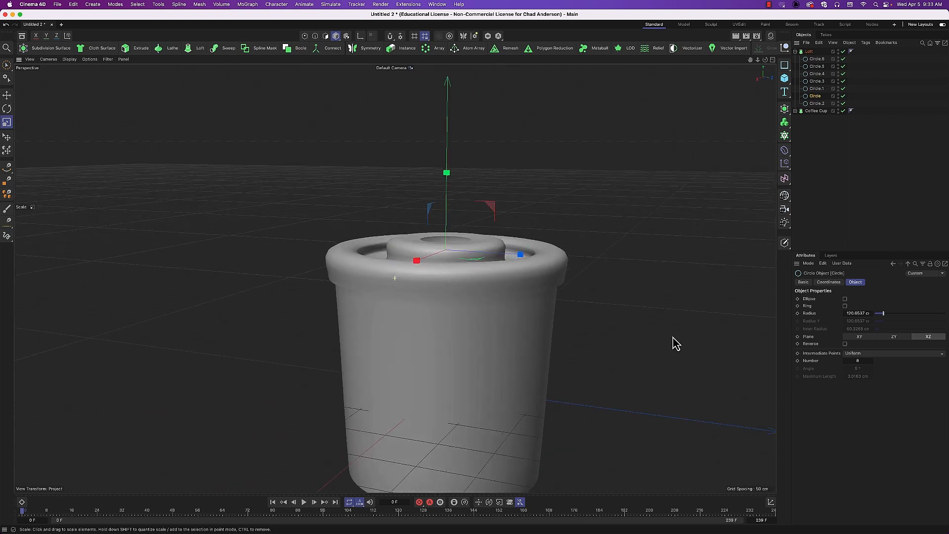
pyautogui.click(817, 103)
pyautogui.moveTo(678, 301); pyautogui.dragTo(628, 322)
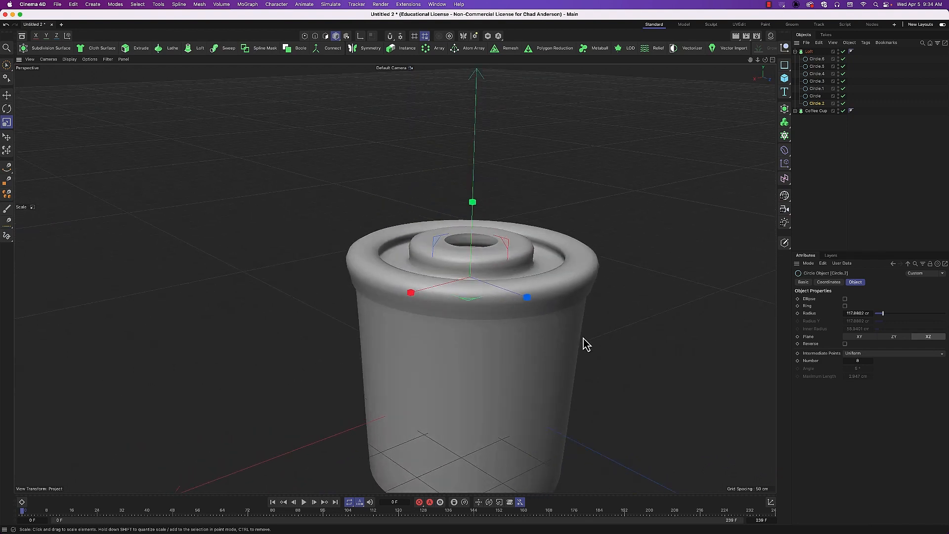
pyautogui.keyDown('alt'); pyautogui.moveTo(585, 344); pyautogui.dragTo(590, 306); pyautogui.keyUp('alt')
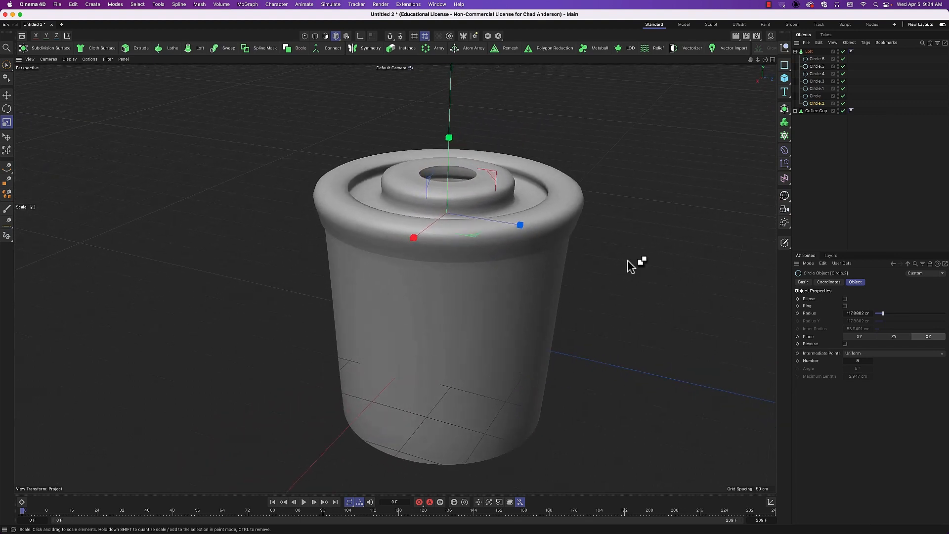
# - Start a new project and add a Flower spline on the XZ plane, scaled down to about 50.7 cm outer radius
pyautogui.press('super+n')
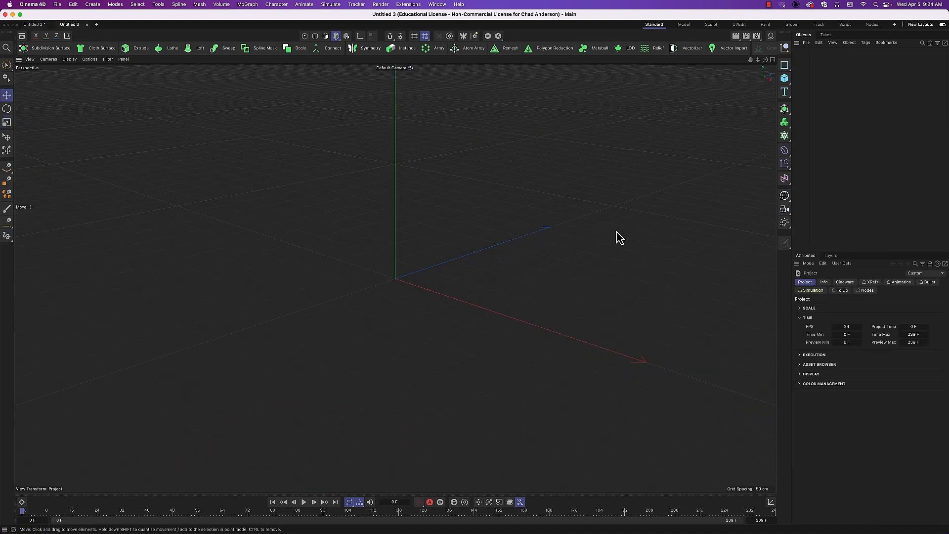
pyautogui.click(788, 74)
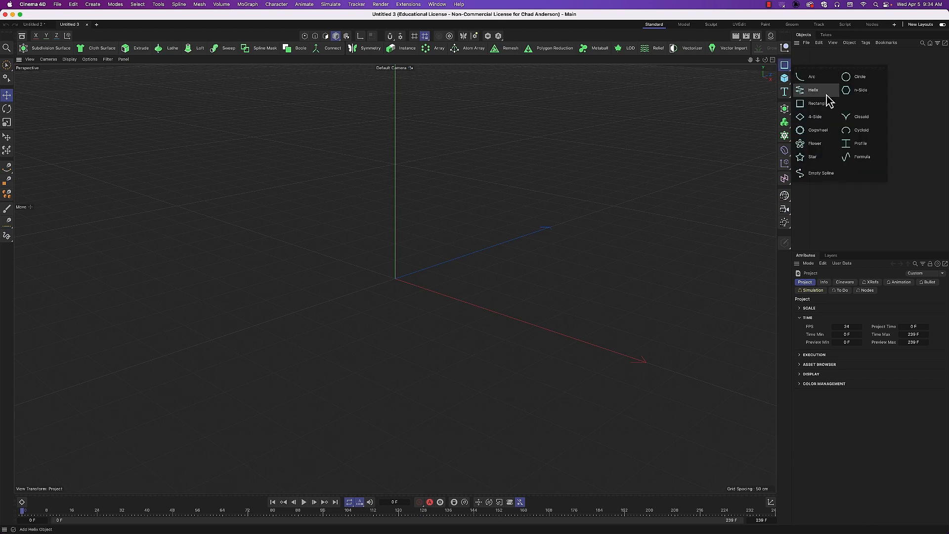
pyautogui.click(815, 143)
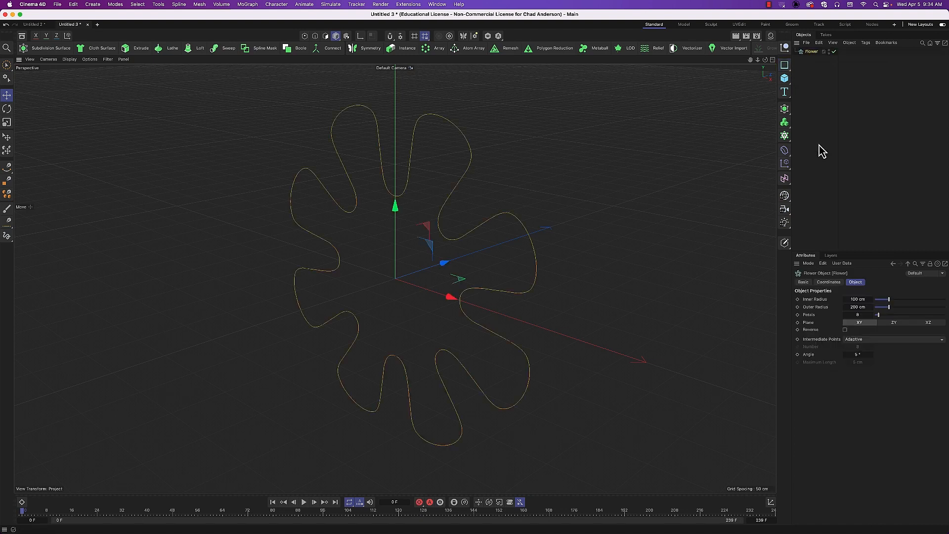
pyautogui.click(928, 322)
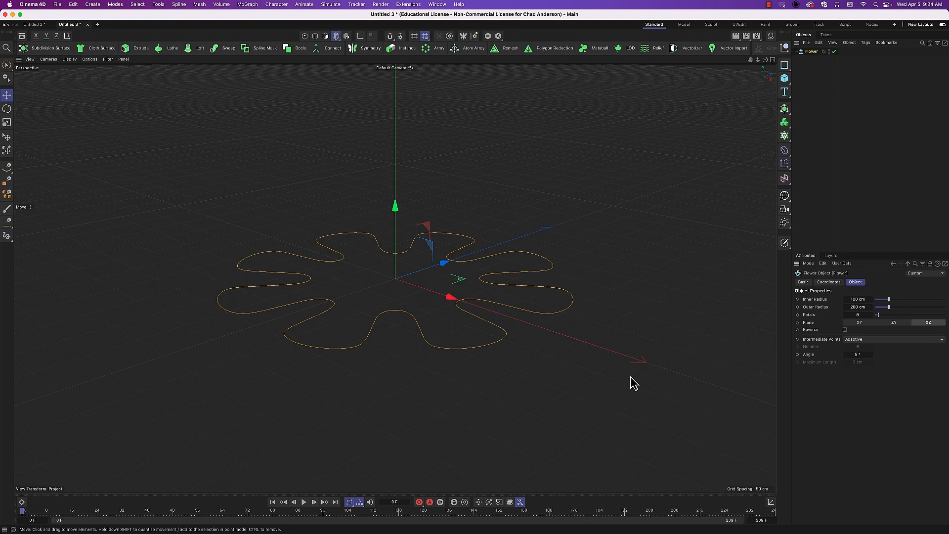
pyautogui.press('t')
pyautogui.moveTo(621, 417); pyautogui.dragTo(318, 395)
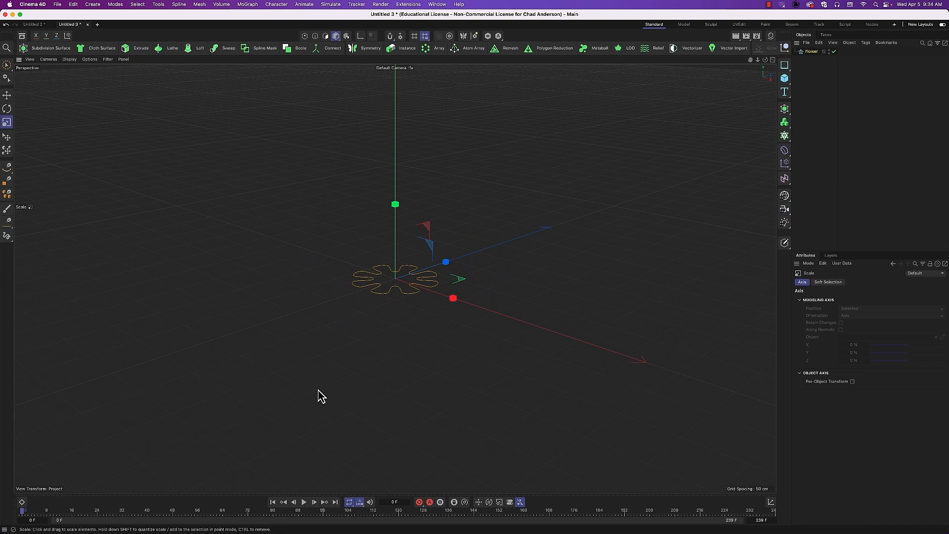
# - Add a Circle spline on the XZ plane, scale it to about 53.8 cm radius and raise it slightly above the flower
pyautogui.click(785, 71)
pyautogui.click(859, 78)
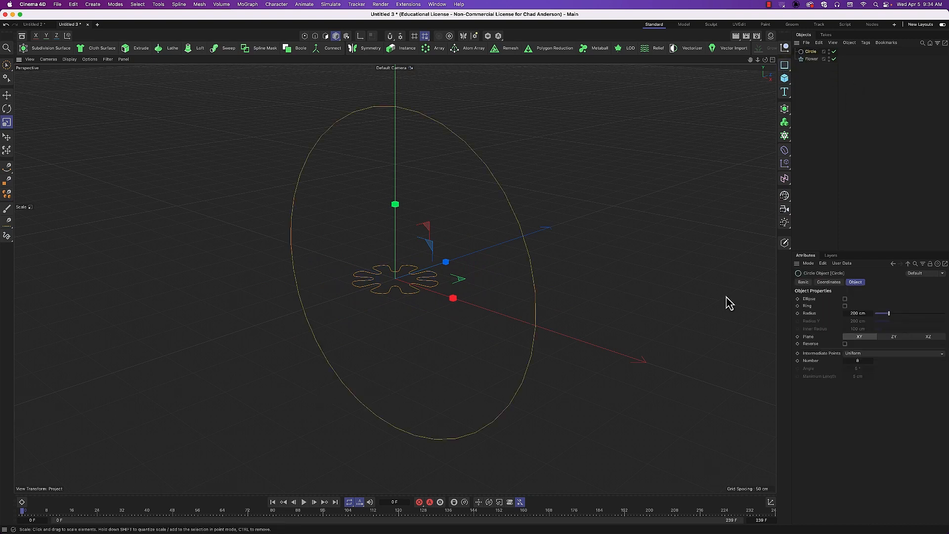
pyautogui.click(930, 337)
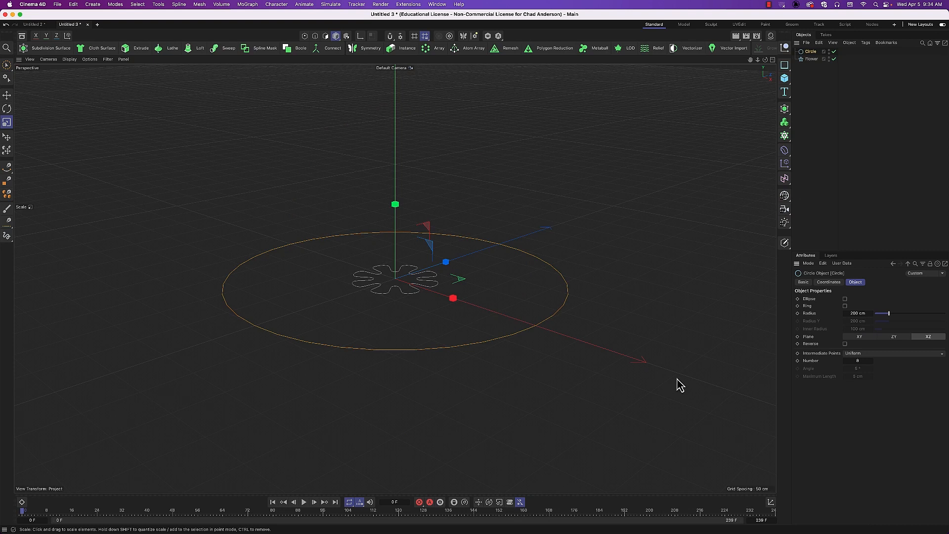
pyautogui.moveTo(680, 384); pyautogui.dragTo(418, 389)
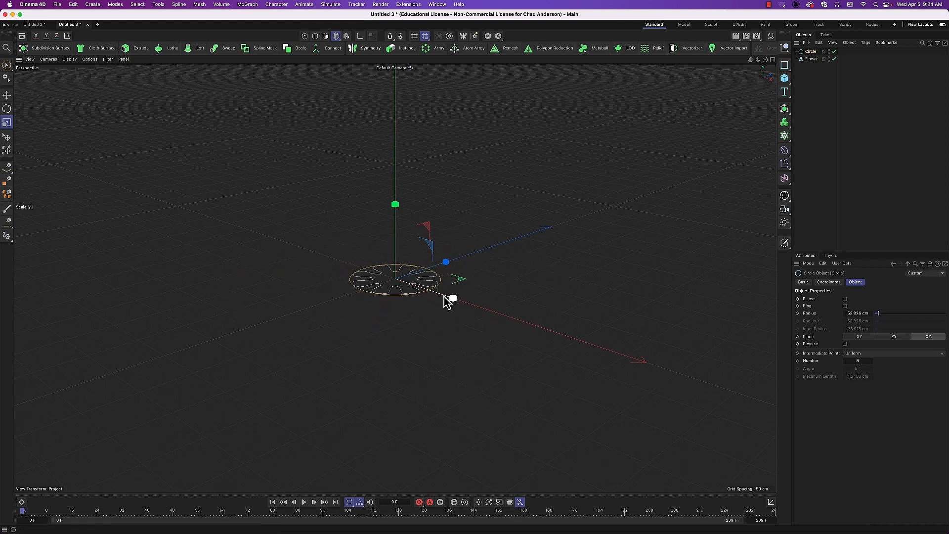
pyautogui.press('e')
pyautogui.moveTo(394, 214); pyautogui.dragTo(393, 207)
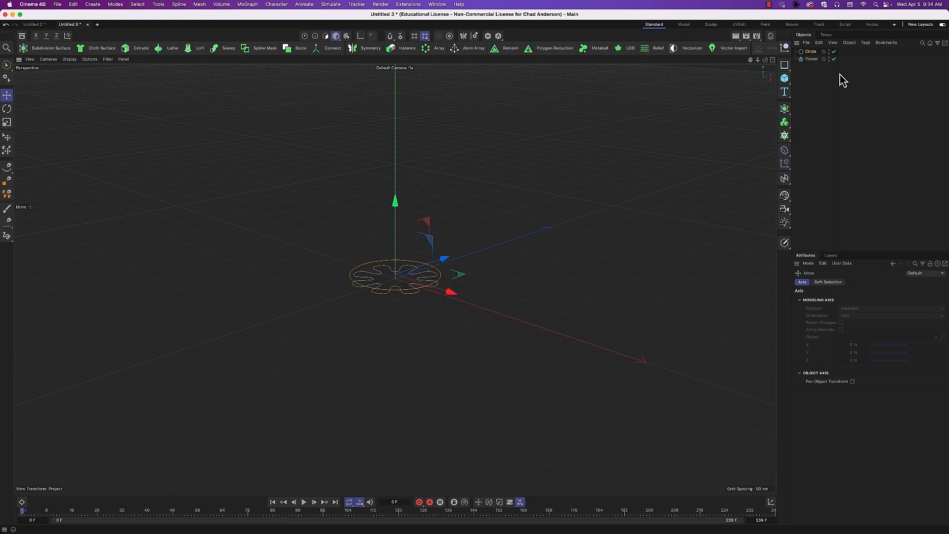
# - Scale the Flower spline down a little further so it sits well inside the circle's outline
pyautogui.click(815, 60)
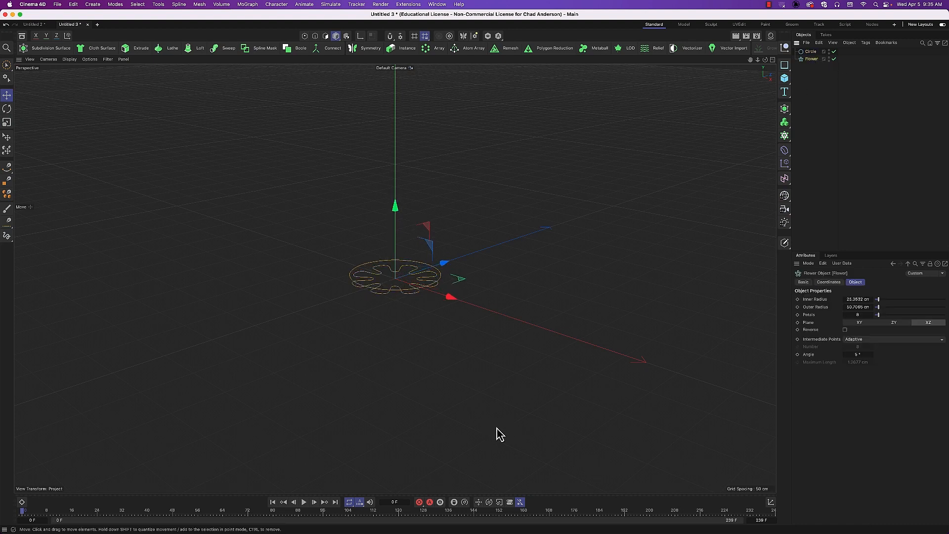
pyautogui.press('t')
pyautogui.moveTo(498, 436); pyautogui.dragTo(443, 432)
# - Duplicate the Circle spline upward along the Y axis, placing the copy a short distance above the original
pyautogui.click(811, 52)
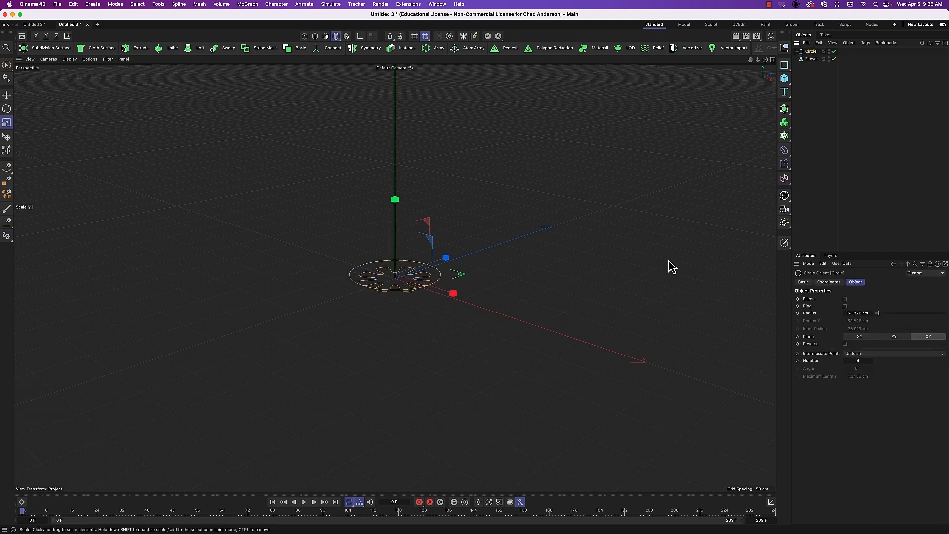
pyautogui.press('e')
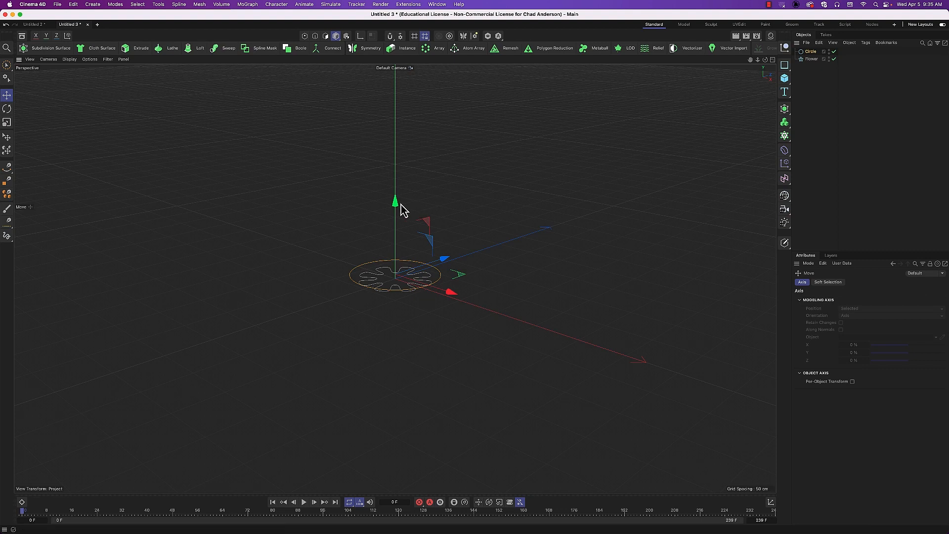
pyautogui.moveTo(401, 208); pyautogui.dragTo(397, 186)
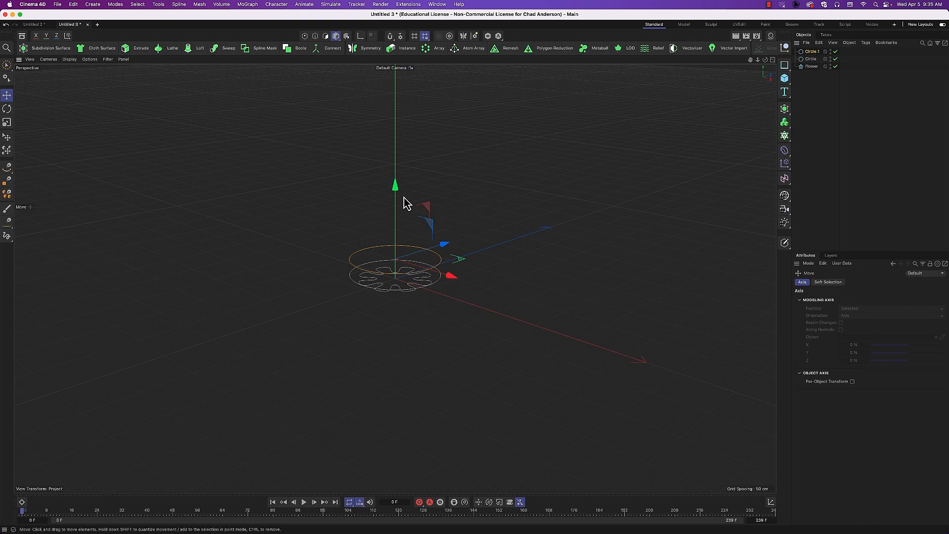
# - Duplicate the upper circle slightly higher and scale the copy down to a radius of about 51.13 cm
pyautogui.keyDown('ctrl'); pyautogui.moveTo(396, 187); pyautogui.dragTo(396, 184); pyautogui.keyUp('ctrl')
pyautogui.press('t')
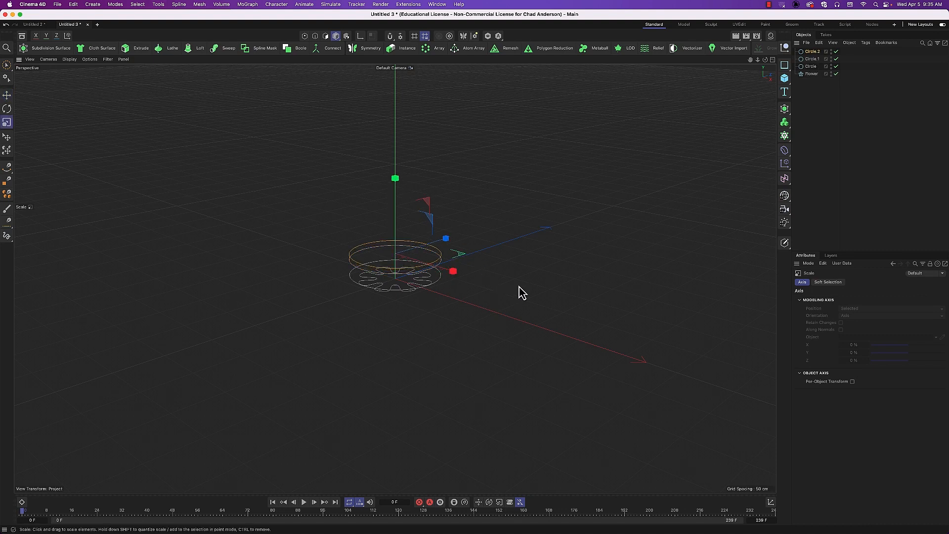
pyautogui.moveTo(522, 292); pyautogui.dragTo(509, 292)
pyautogui.click(812, 51)
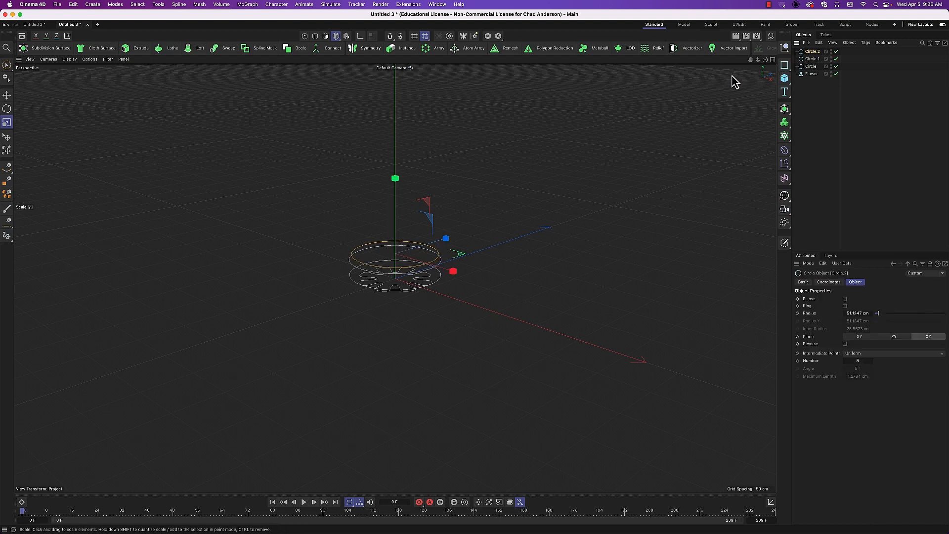
# - Duplicate the top circle a little higher and scale the copy up to a radius of about 53.69 cm
pyautogui.press('e')
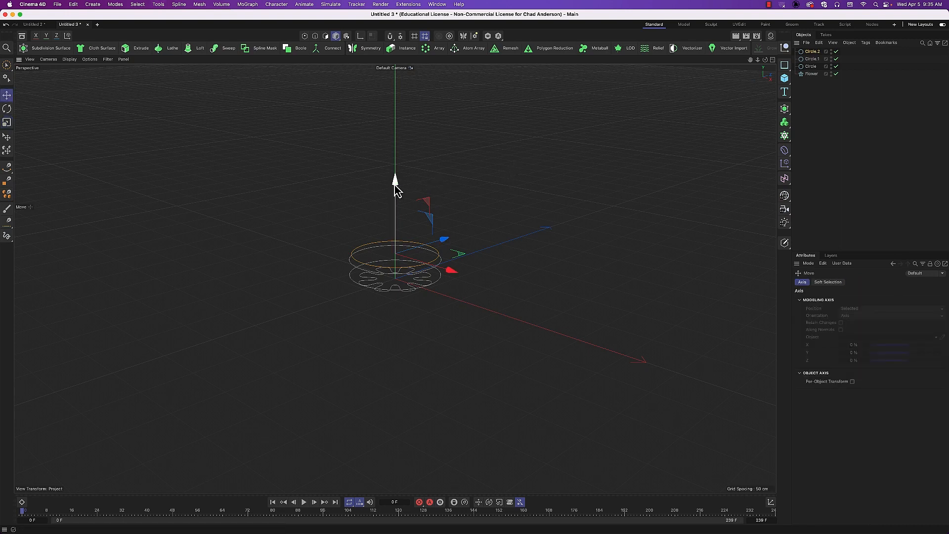
pyautogui.moveTo(395, 181); pyautogui.dragTo(394, 175)
pyautogui.press('t')
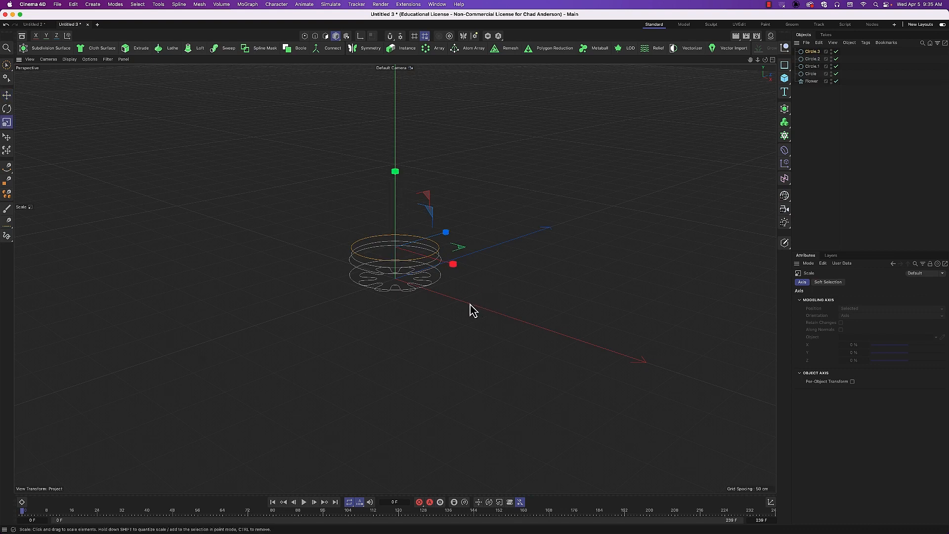
pyautogui.moveTo(476, 309); pyautogui.dragTo(341, 297)
pyautogui.press('super+z')
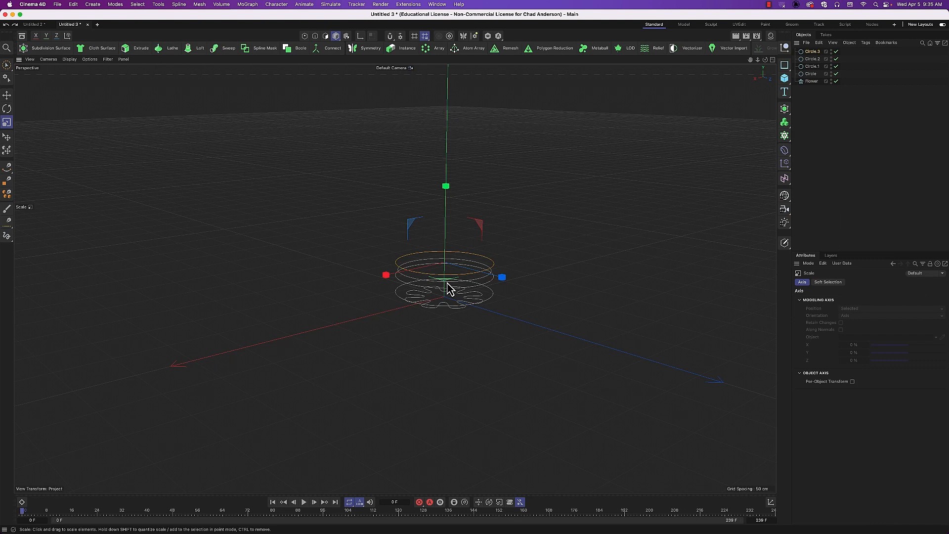
# - Copy the three upper circles upward three times to stack spaced ridge groups for the bottle body
pyautogui.click(811, 67)
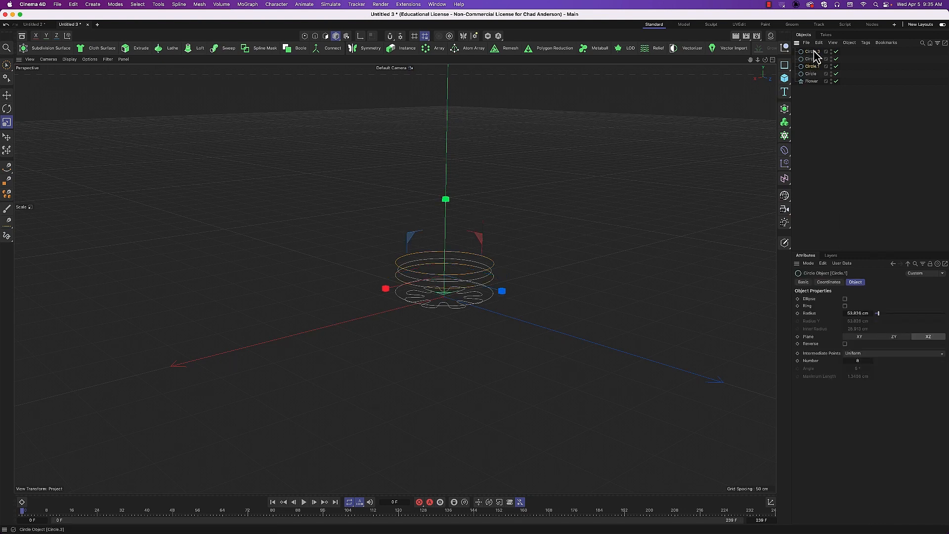
pyautogui.keyDown('shift'); pyautogui.click(812, 51); pyautogui.keyUp('shift')
pyautogui.press('e')
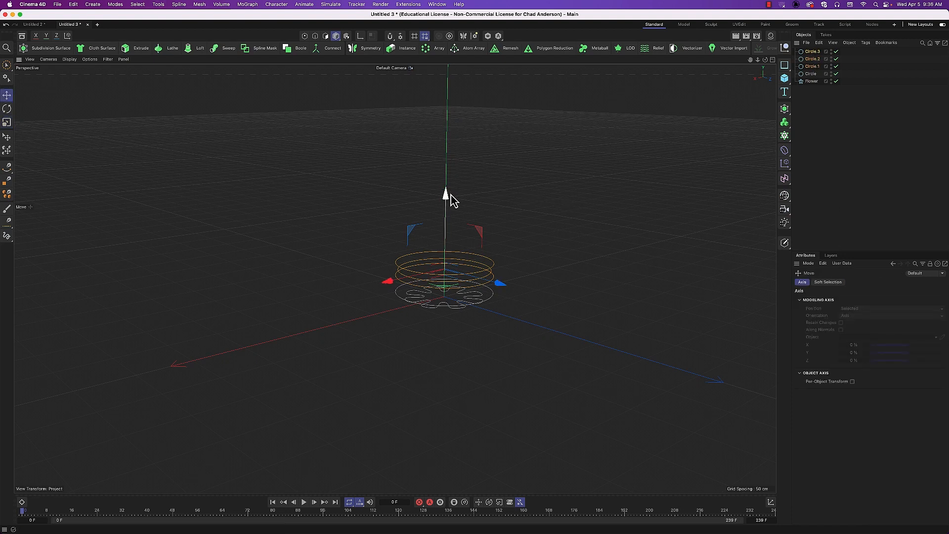
pyautogui.moveTo(449, 195); pyautogui.dragTo(450, 91)
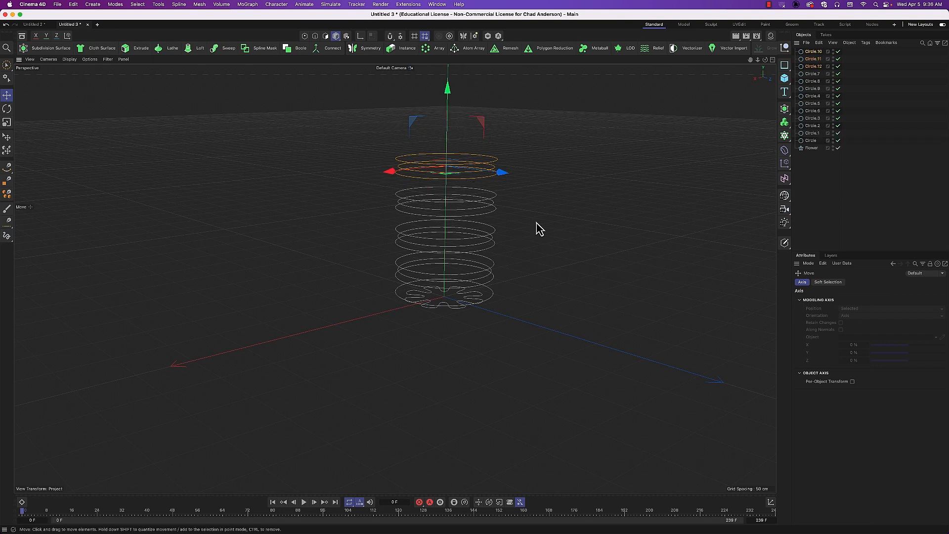
# - Duplicate only the topmost circle and place the copy a short distance above the stack
pyautogui.click(813, 53)
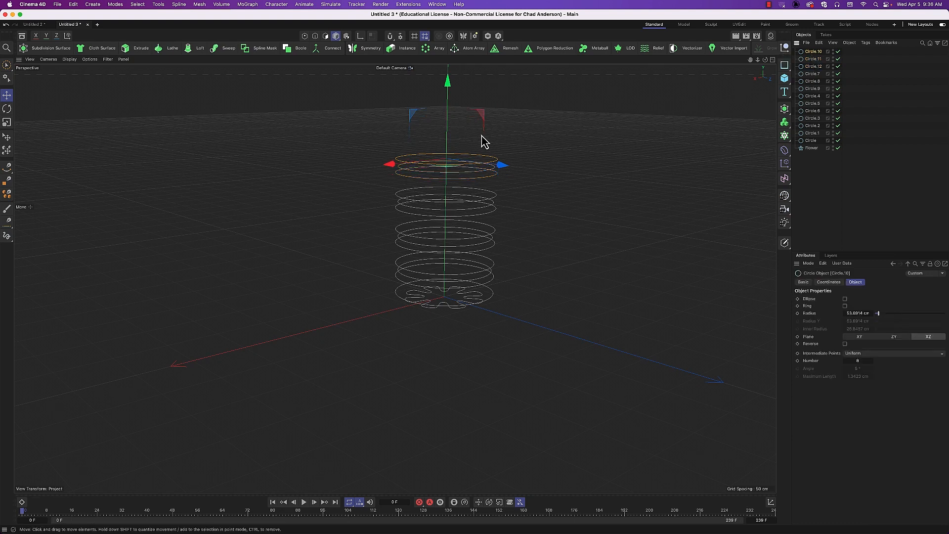
pyautogui.click(820, 188)
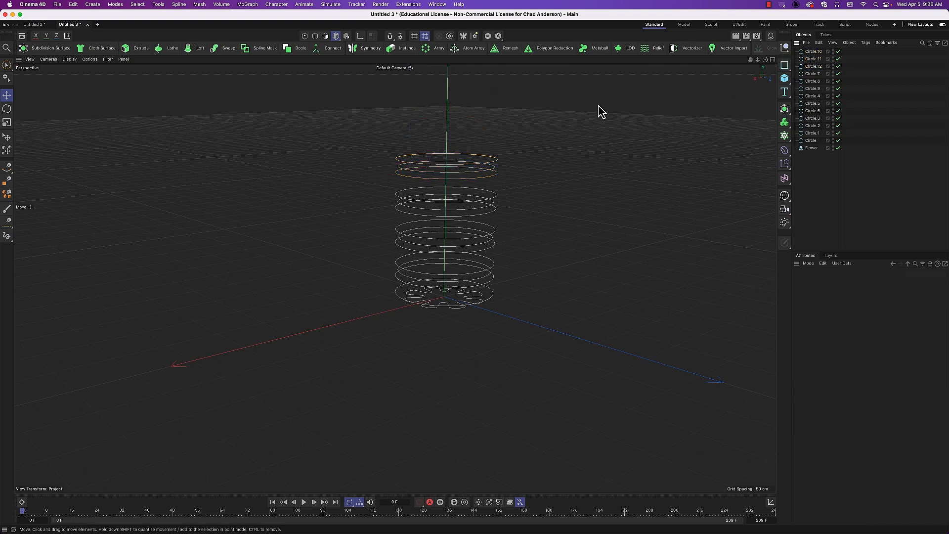
pyautogui.click(814, 52)
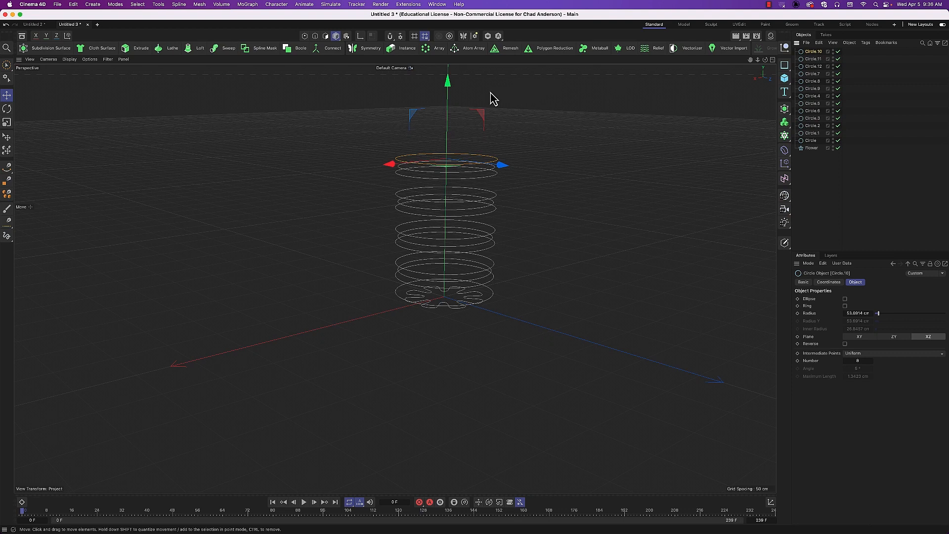
pyautogui.moveTo(448, 82); pyautogui.dragTo(447, 74)
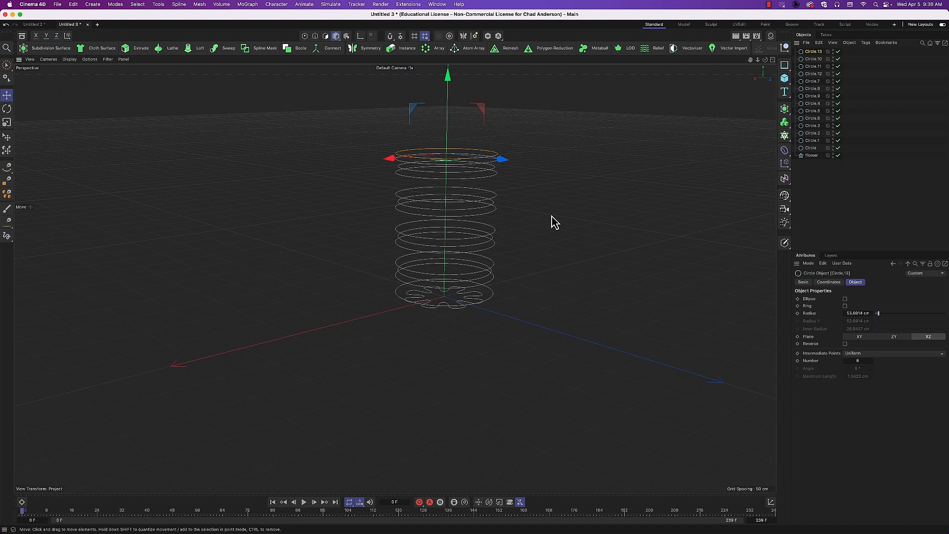
# - Duplicate the top circle well above the stack and scale the copy down to a radius of about 21.48 cm for the neck
pyautogui.keyDown('alt'); pyautogui.moveTo(554, 223); pyautogui.dragTo(554, 338, button='middle'); pyautogui.keyUp('alt')
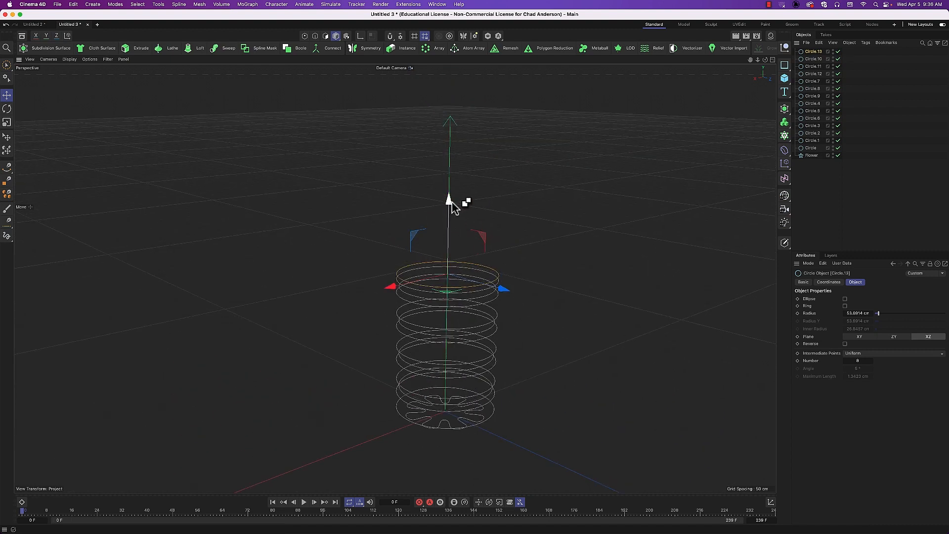
pyautogui.keyDown('ctrl'); pyautogui.moveTo(450, 201); pyautogui.dragTo(444, 117); pyautogui.keyUp('ctrl')
pyautogui.press('t')
pyautogui.moveTo(629, 324); pyautogui.dragTo(415, 328)
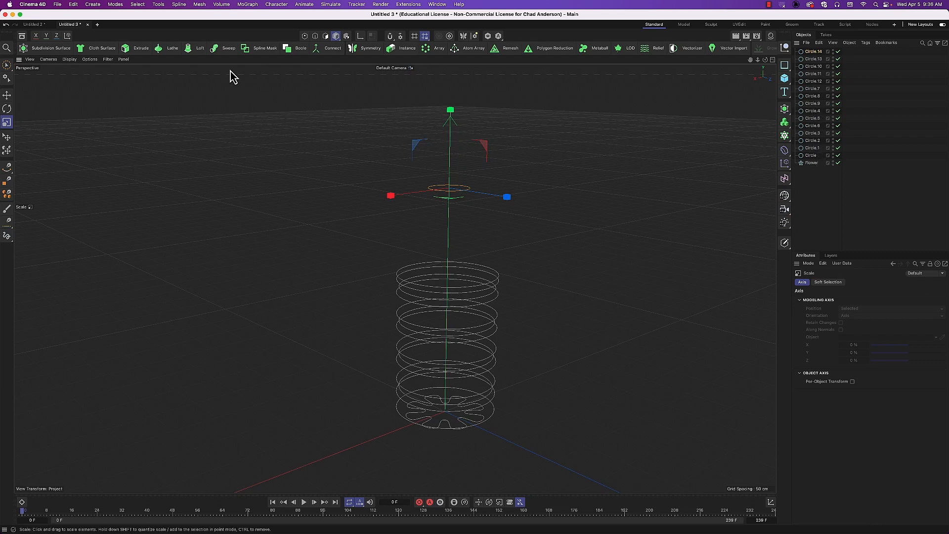
# - Add a Loft generator and make all the circles and the flower spline its children
pyautogui.click(196, 50)
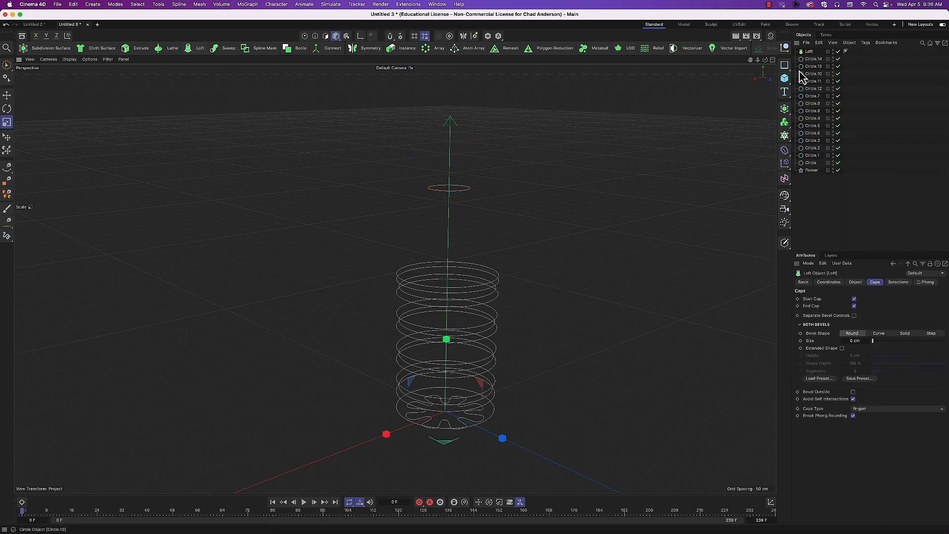
pyautogui.click(811, 59)
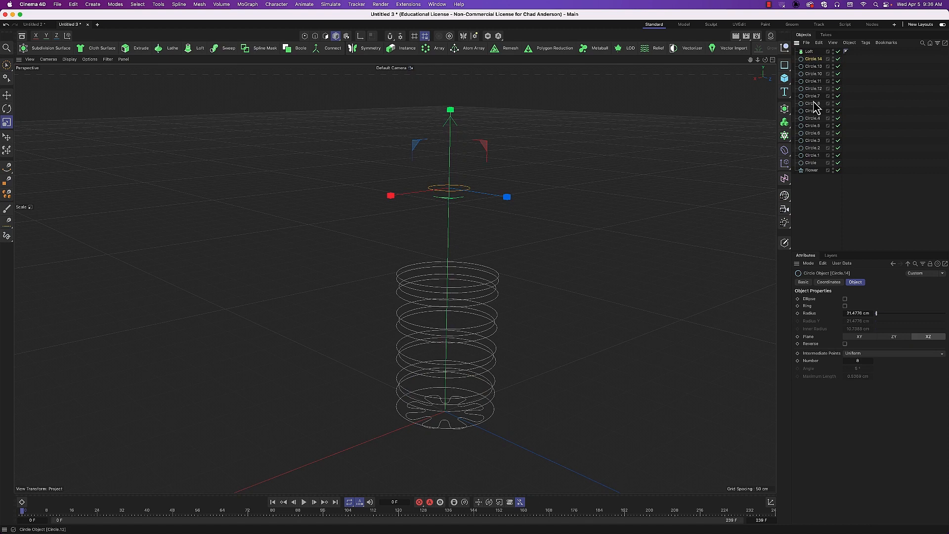
pyautogui.keyDown('shift'); pyautogui.click(811, 171); pyautogui.keyUp('shift')
pyautogui.moveTo(815, 58); pyautogui.dragTo(816, 52)
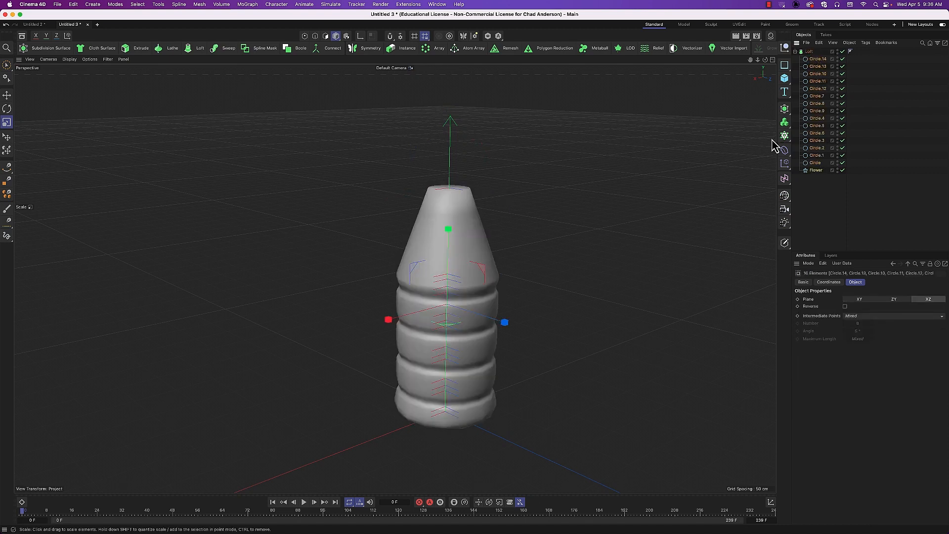
# - Set the Loft's Mesh Subdivision U to 48
pyautogui.click(809, 52)
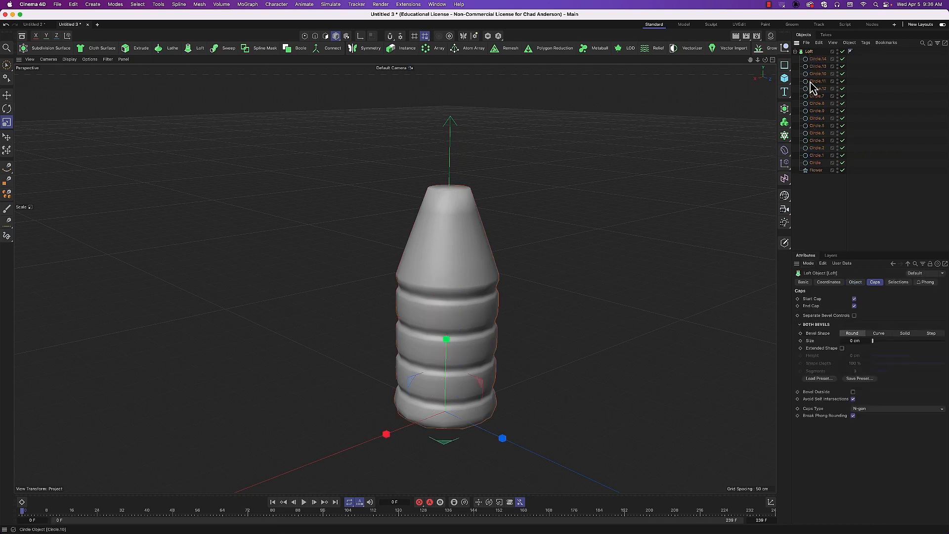
pyautogui.click(856, 282)
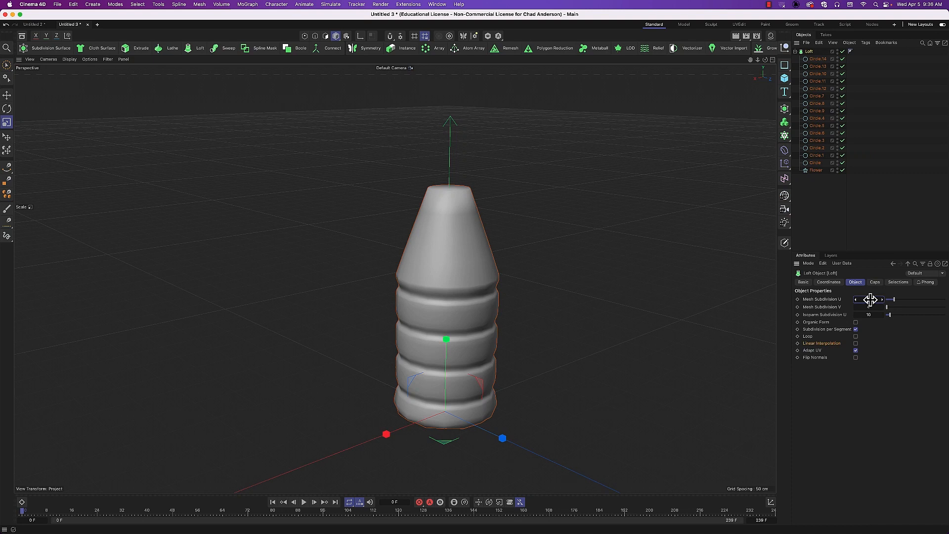
pyautogui.moveTo(870, 300); pyautogui.dragTo(871, 299)
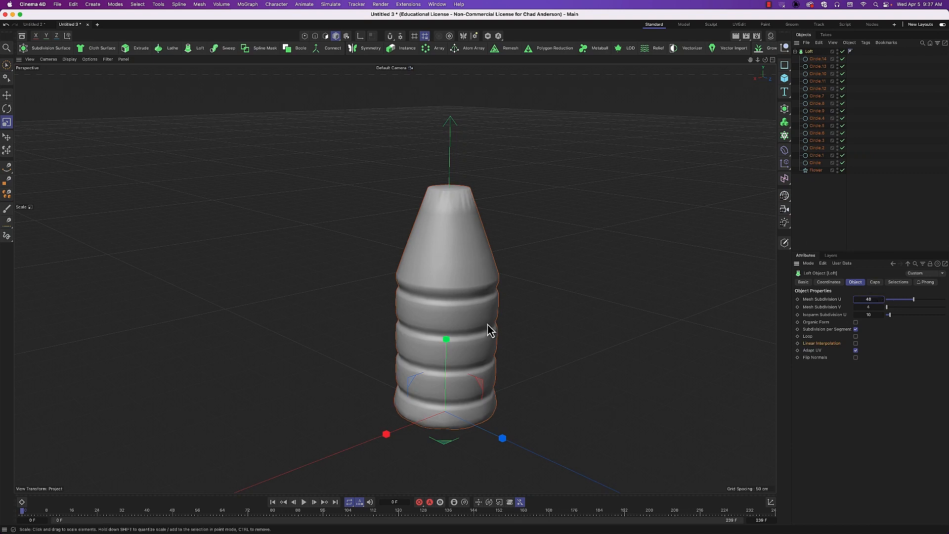
# - Raise the flower spline slightly to recess the bottle's base
pyautogui.keyDown('alt'); pyautogui.moveTo(490, 355); pyautogui.dragTo(466, 231); pyautogui.keyUp('alt')
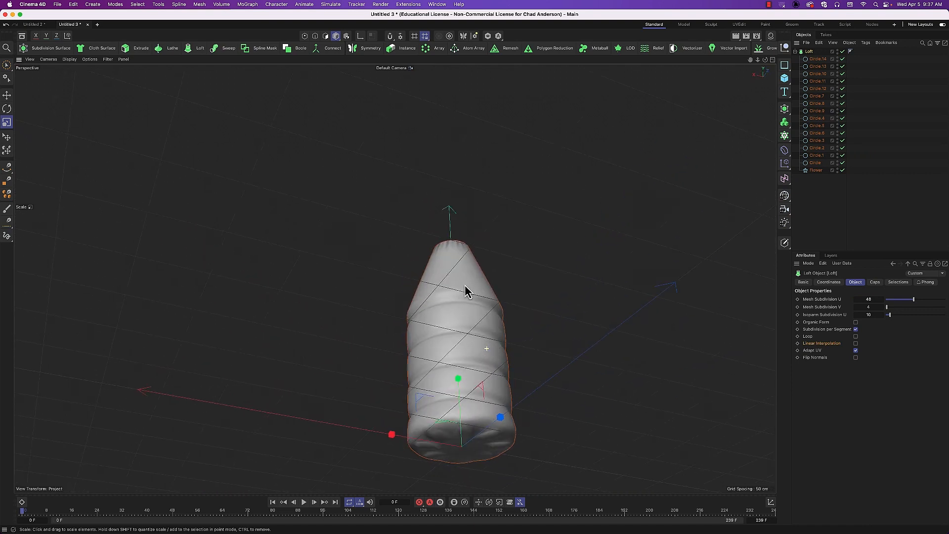
pyautogui.click(817, 170)
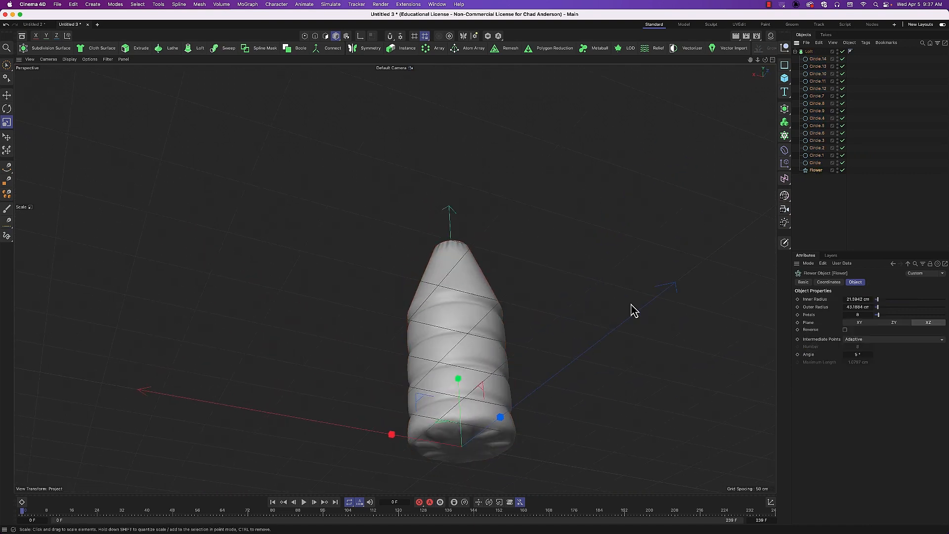
pyautogui.press('e')
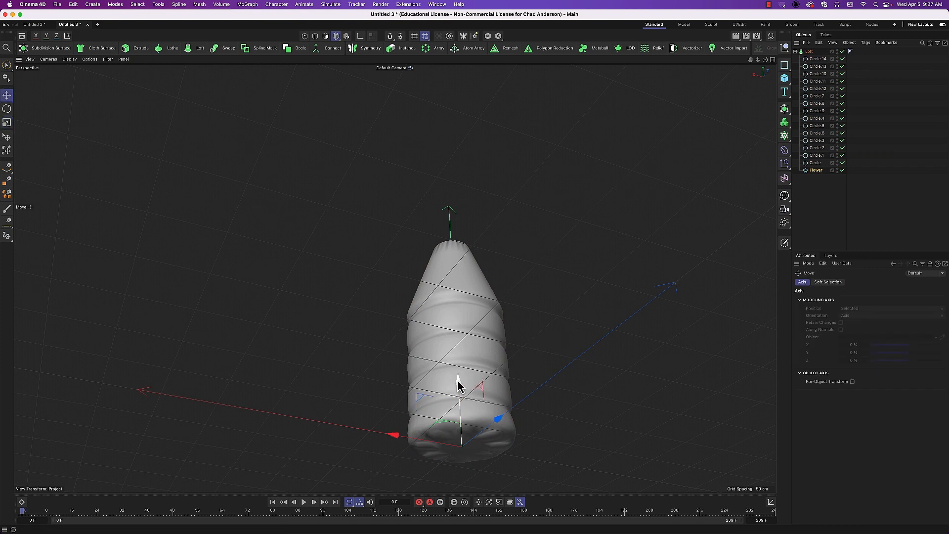
pyautogui.moveTo(457, 378); pyautogui.dragTo(458, 376)
pyautogui.keyDown('alt'); pyautogui.moveTo(484, 430); pyautogui.dragTo(475, 479); pyautogui.keyUp('alt')
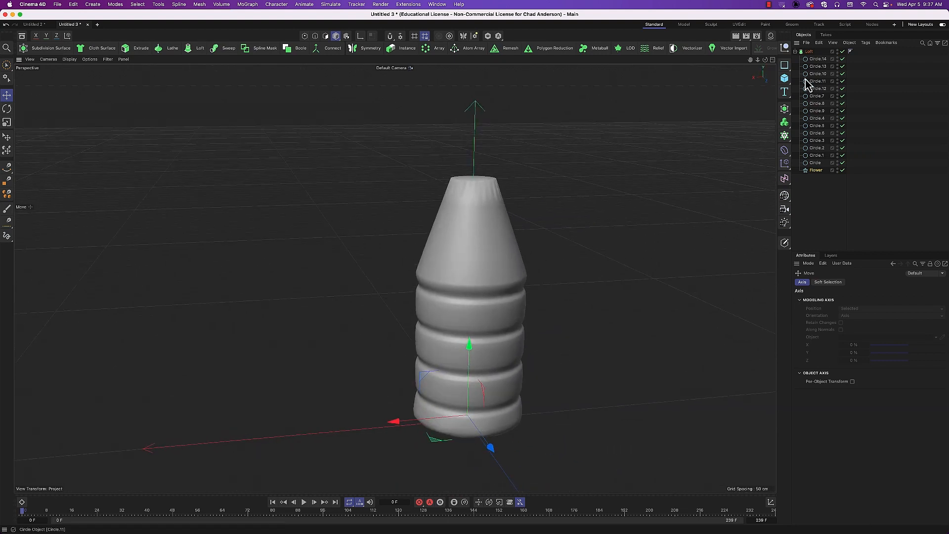
# - Set the Loft's Isoparm Subdivision U to 33 and increase its Mesh Subdivision U slightly
pyautogui.click(809, 51)
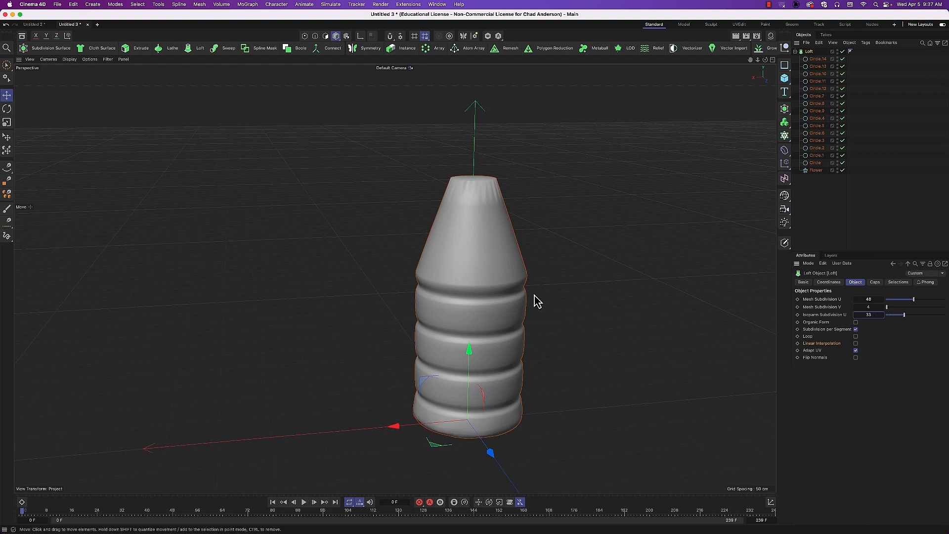
pyautogui.click(883, 299)
pyautogui.click(883, 300)
pyautogui.click(883, 299)
# - Duplicate the neck circle slightly upward and place the copy first among the Loft's children
pyautogui.click(819, 58)
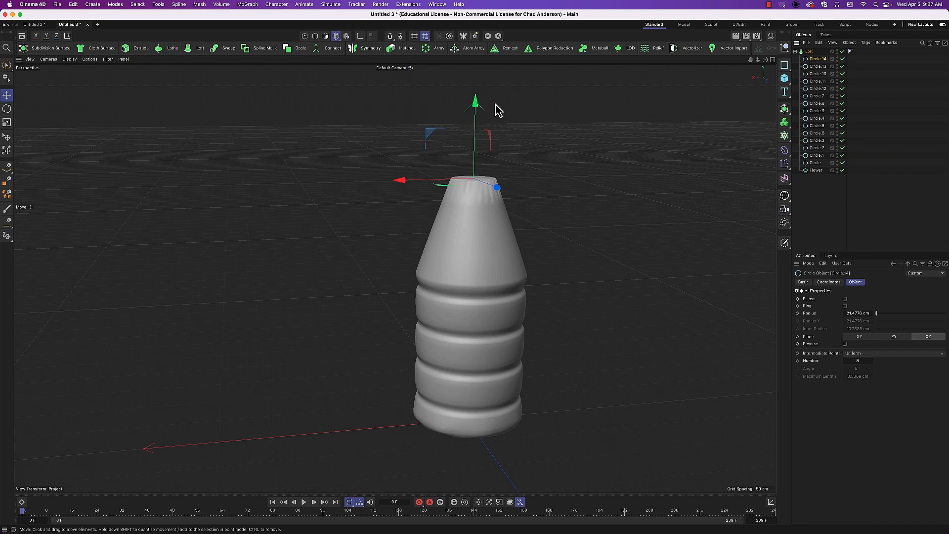
pyautogui.moveTo(477, 103); pyautogui.dragTo(476, 99)
pyautogui.moveTo(476, 101); pyautogui.dragTo(819, 60)
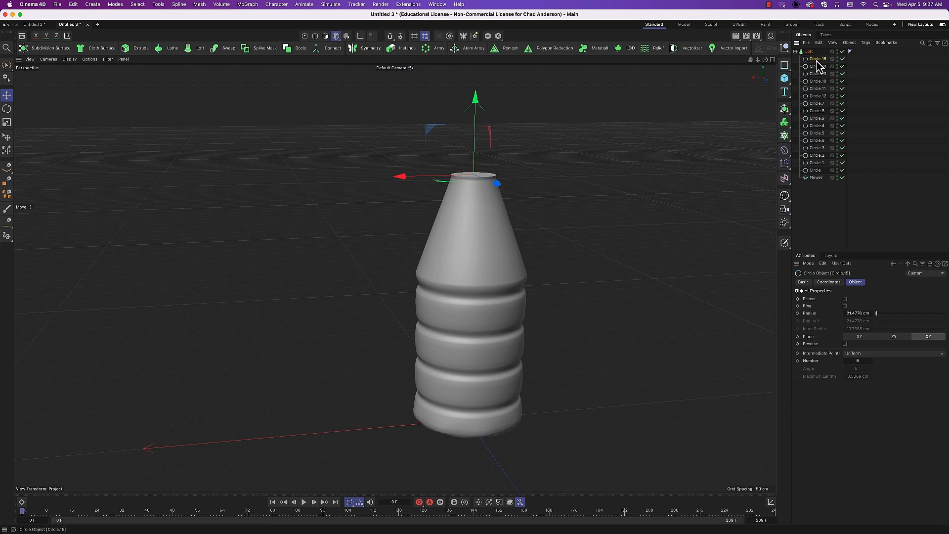
# - Duplicate the top neck circle in place as the Loft's first child and scale it up to a radius of about 22.87 cm
pyautogui.keyDown('ctrl'); pyautogui.moveTo(817, 61); pyautogui.dragTo(815, 55); pyautogui.keyUp('ctrl')
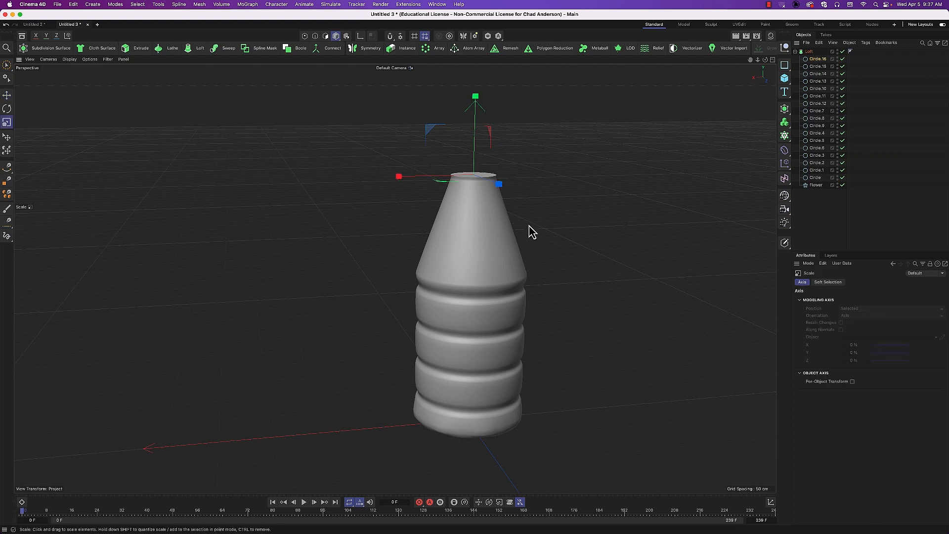
pyautogui.press('t')
pyautogui.moveTo(532, 230); pyautogui.dragTo(556, 231)
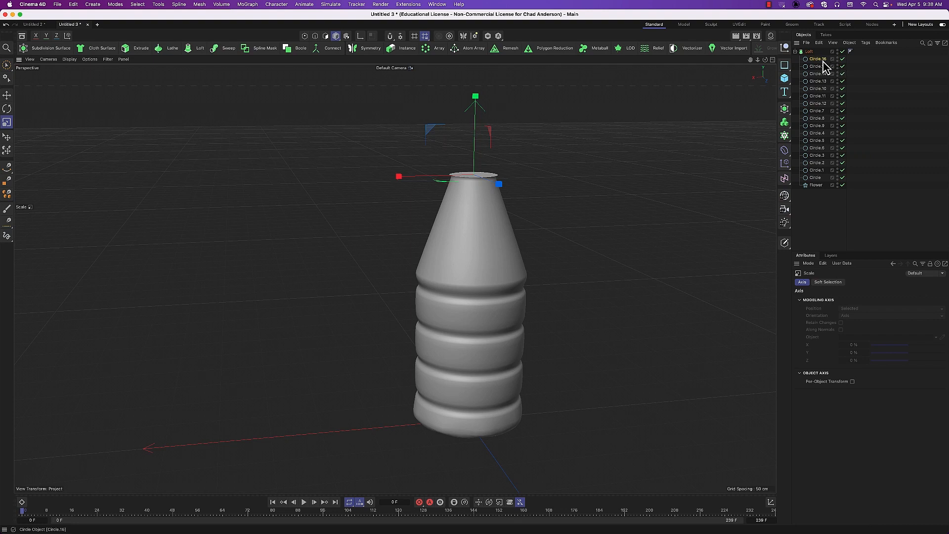
# - Duplicate the enlarged rim circle as the Loft's first child and raise the copy slightly to thicken the rim
pyautogui.keyDown('ctrl'); pyautogui.moveTo(823, 61); pyautogui.dragTo(820, 55); pyautogui.keyUp('ctrl')
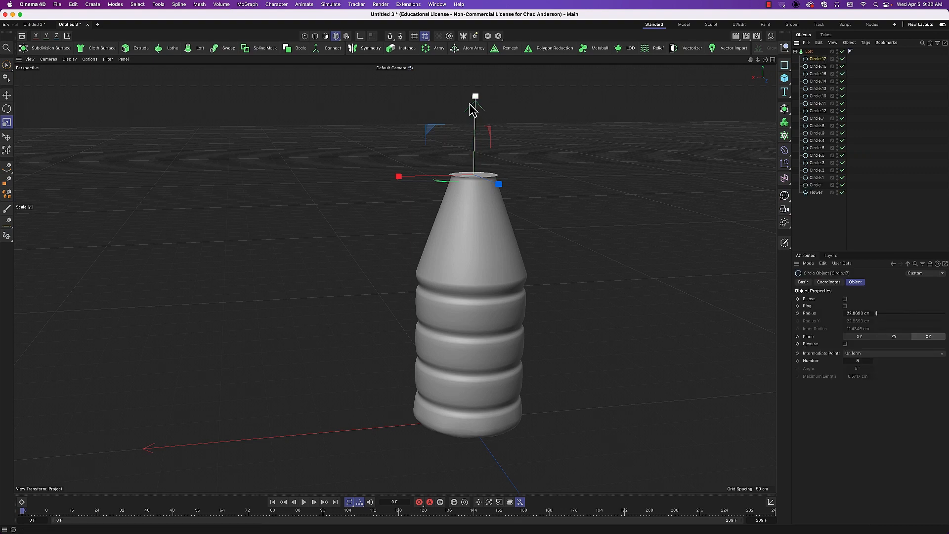
pyautogui.press('e')
pyautogui.moveTo(475, 97); pyautogui.dragTo(476, 101)
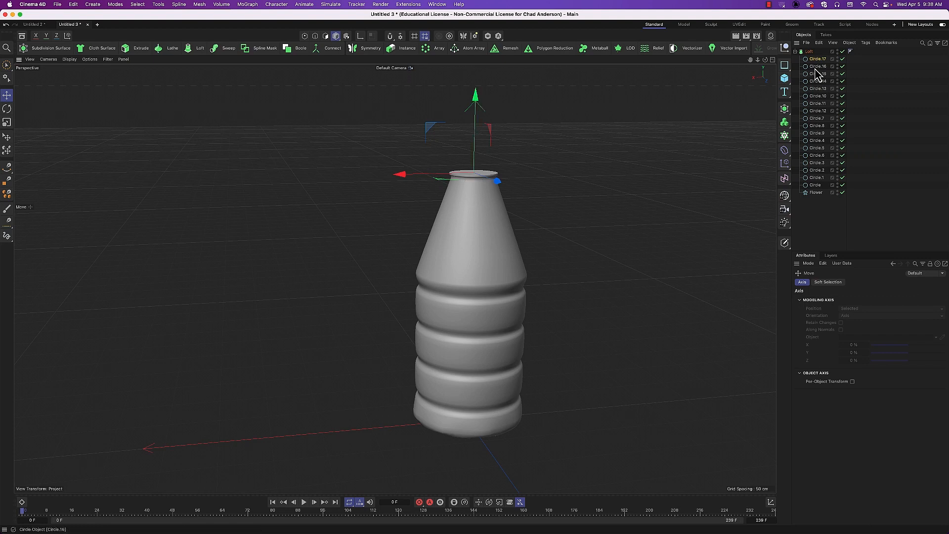
# - Duplicate the two rim circles at the start of the Loft, raise the copies slightly and scale them down
pyautogui.moveTo(817, 70)
pyautogui.keyDown('ctrl'); pyautogui.mouseDown()
pyautogui.moveTo(829, 68)
pyautogui.moveTo(821, 56)
pyautogui.mouseUp(); pyautogui.keyUp('ctrl')
pyautogui.moveTo(477, 98); pyautogui.dragTo(477, 96)
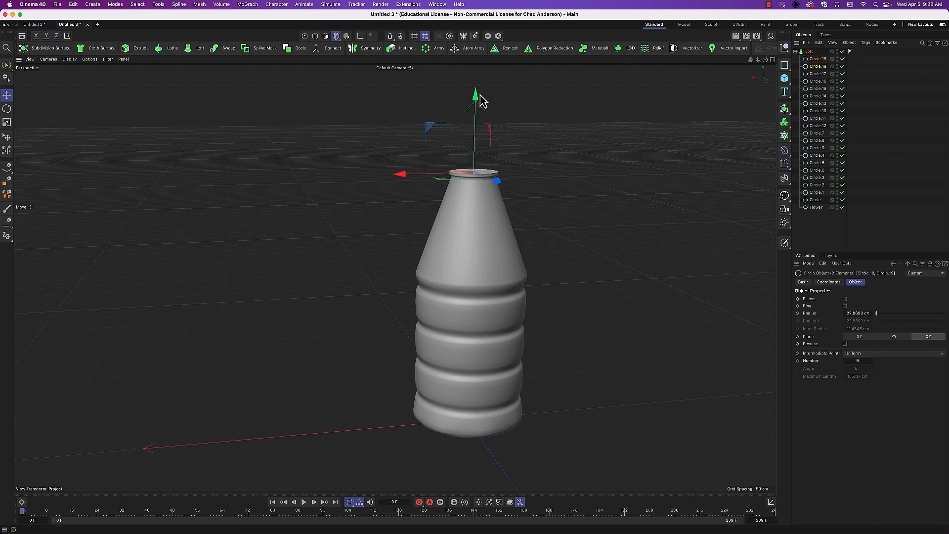
pyautogui.press('t')
pyautogui.moveTo(574, 212); pyautogui.dragTo(522, 206)
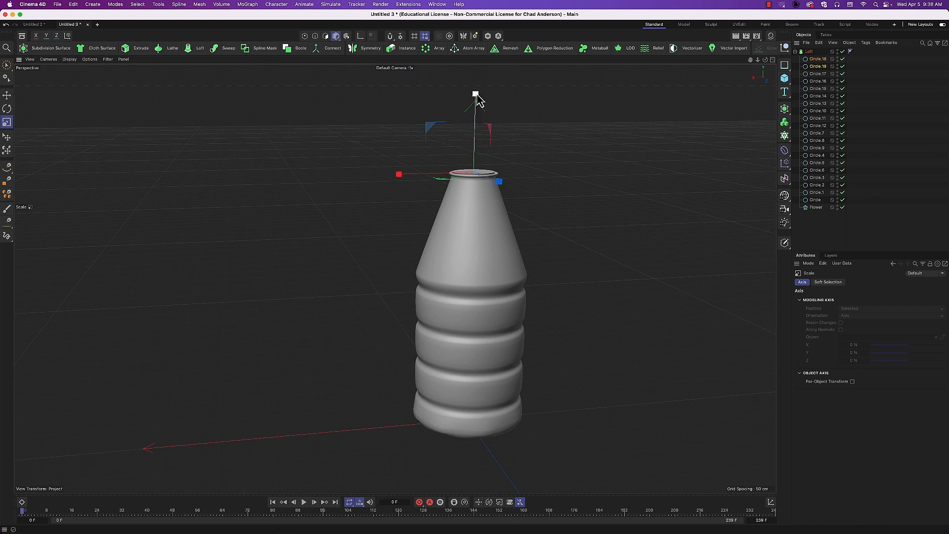
# - Duplicate the two top neck circles slightly upward, place the copies first among the Loft's children and swap their order
pyautogui.press('e')
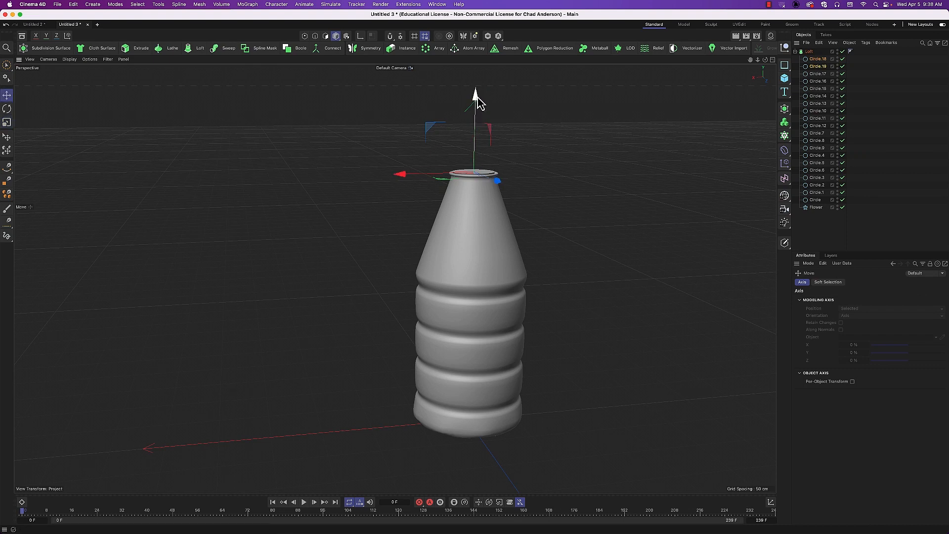
pyautogui.keyDown('ctrl'); pyautogui.moveTo(478, 101); pyautogui.dragTo(483, 93); pyautogui.keyUp('ctrl')
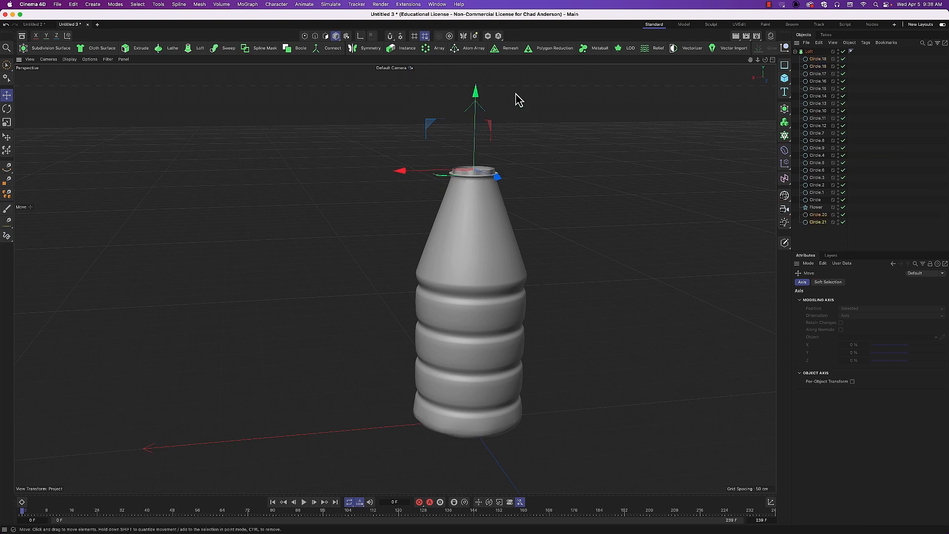
pyautogui.moveTo(820, 221); pyautogui.dragTo(822, 63)
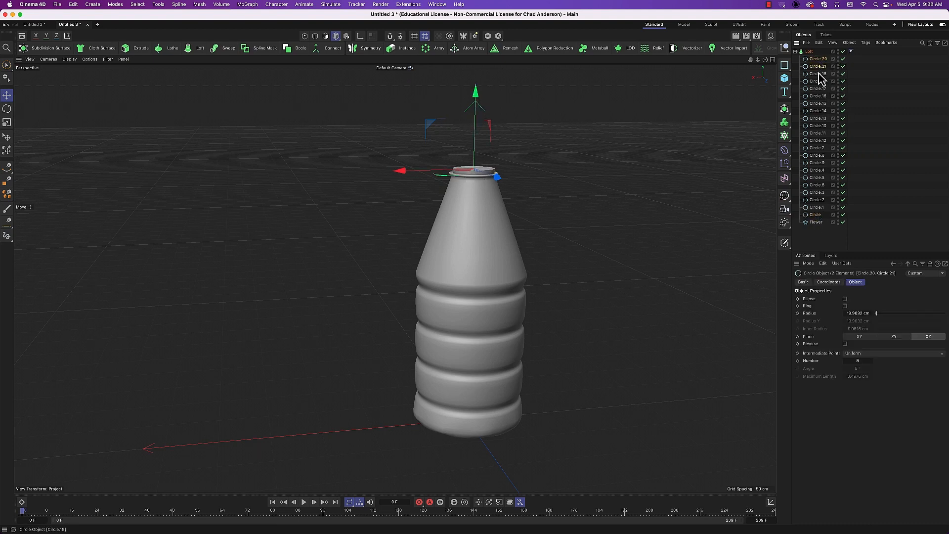
pyautogui.click(818, 75)
pyautogui.moveTo(821, 73)
pyautogui.mouseDown()
pyautogui.moveTo(826, 81)
pyautogui.moveTo(833, 68)
pyautogui.moveTo(816, 59)
pyautogui.mouseUp()
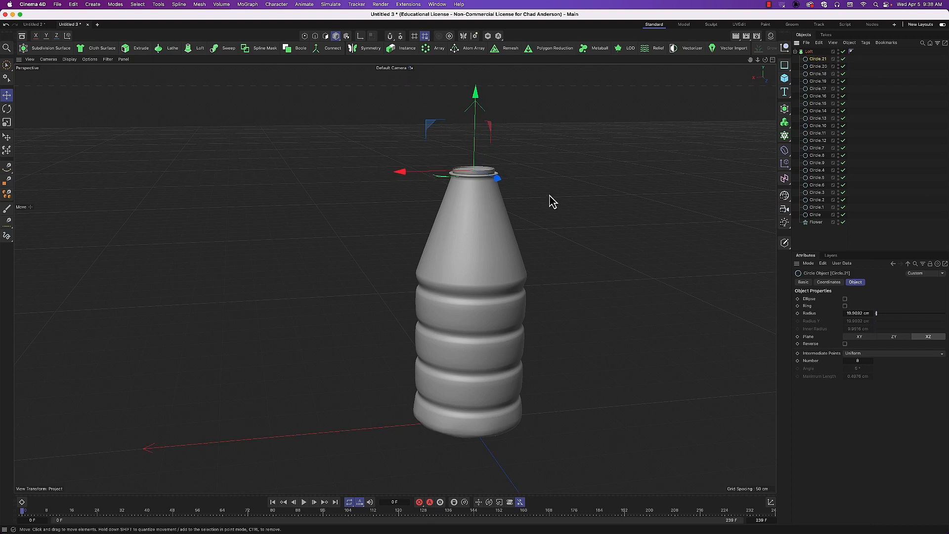
# - Turn off the bottle Loft's Start Cap to open the neck
pyautogui.click(809, 52)
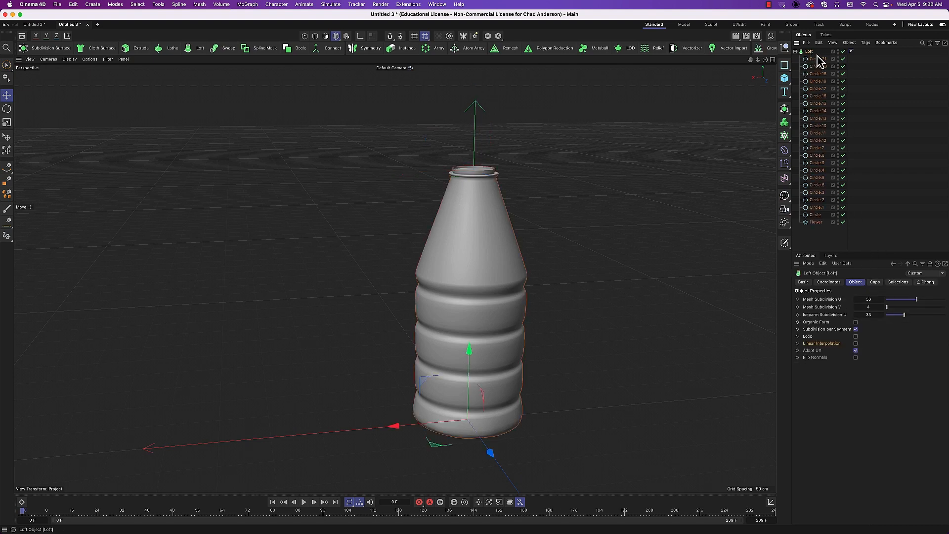
pyautogui.click(876, 283)
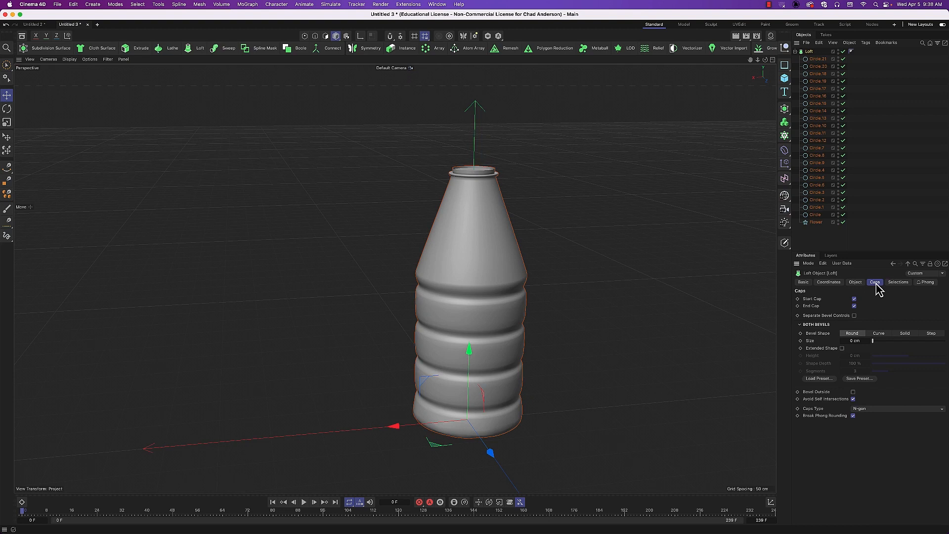
pyautogui.click(855, 299)
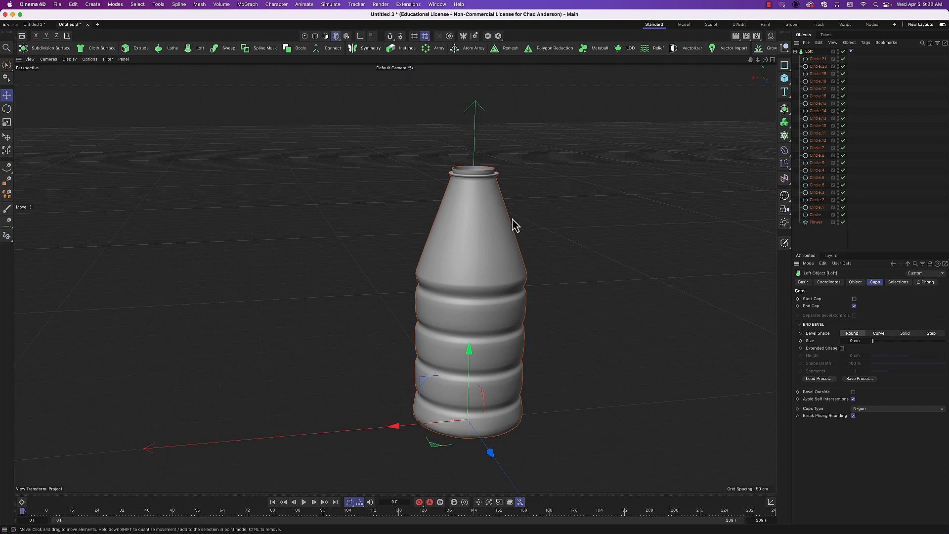
pyautogui.moveTo(513, 223); pyautogui.dragTo(497, 212)
pyautogui.press('super+z')
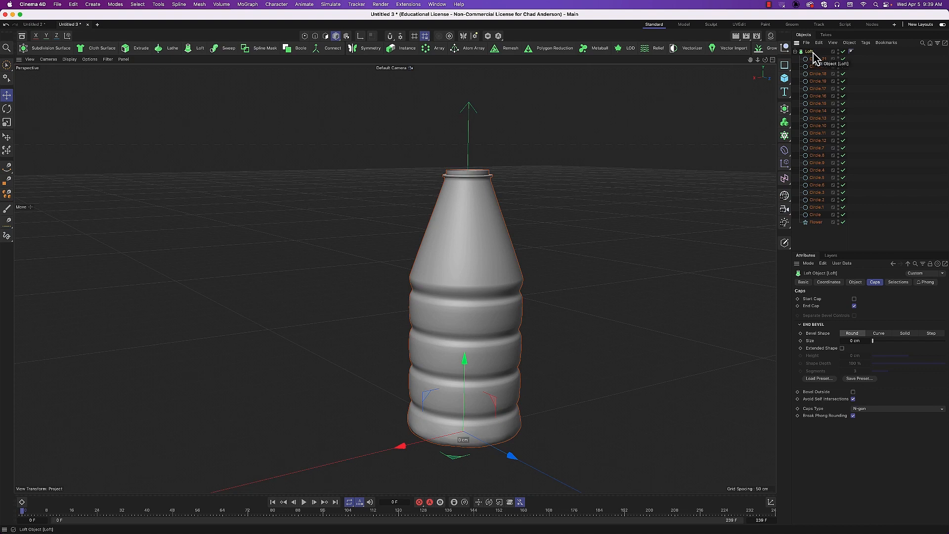
# - Create a new project and add a circle spline on the XZ plane with a radius of 100 cm
pyautogui.press('super+n')
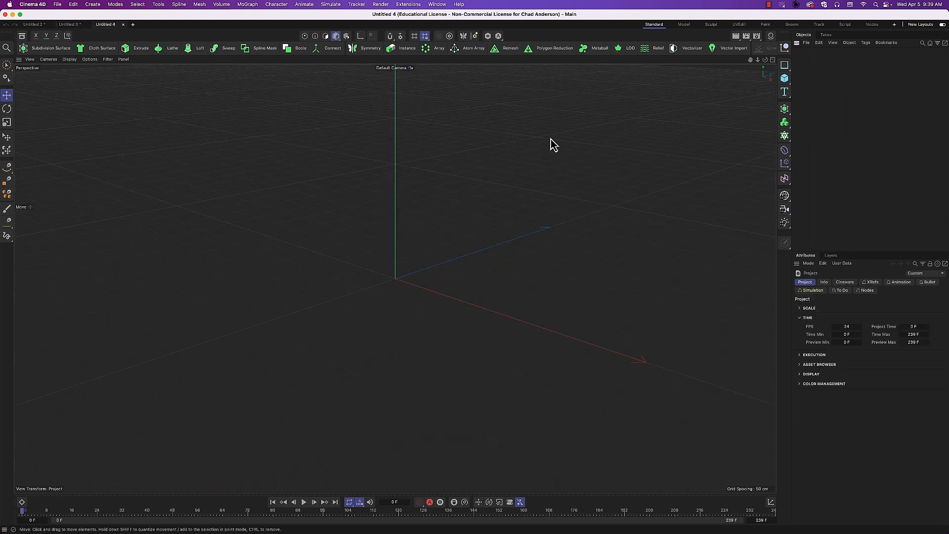
pyautogui.moveTo(786, 69); pyautogui.dragTo(848, 78)
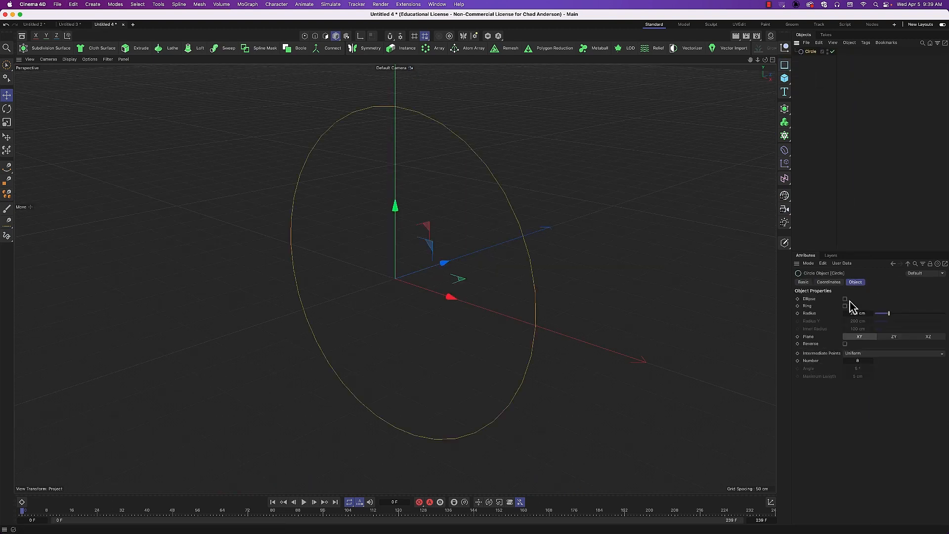
pyautogui.click(931, 338)
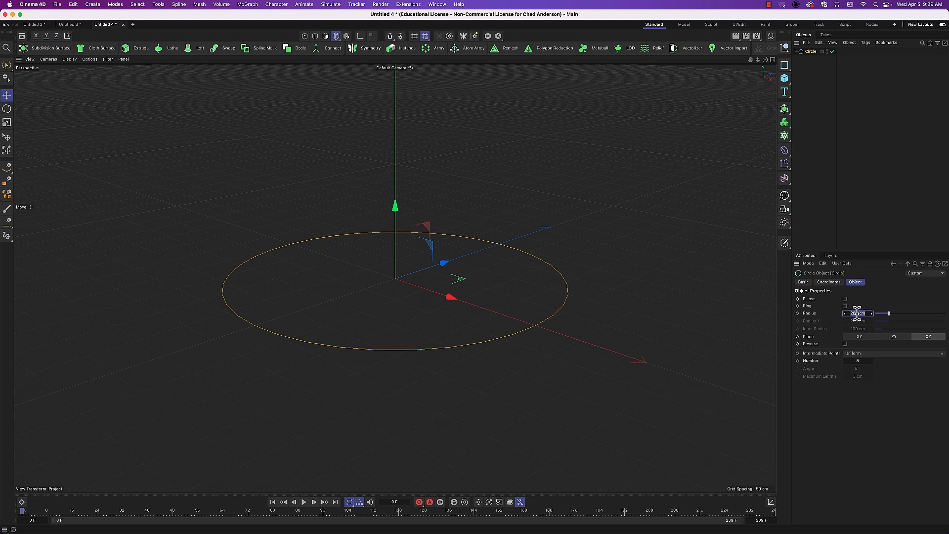
pyautogui.moveTo(857, 313); pyautogui.dragTo(857, 313)
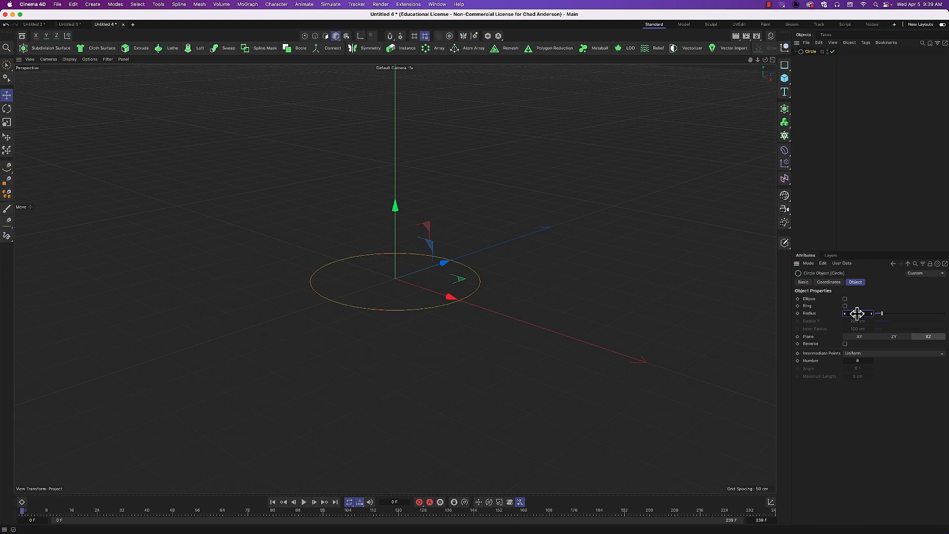
pyautogui.click(786, 71)
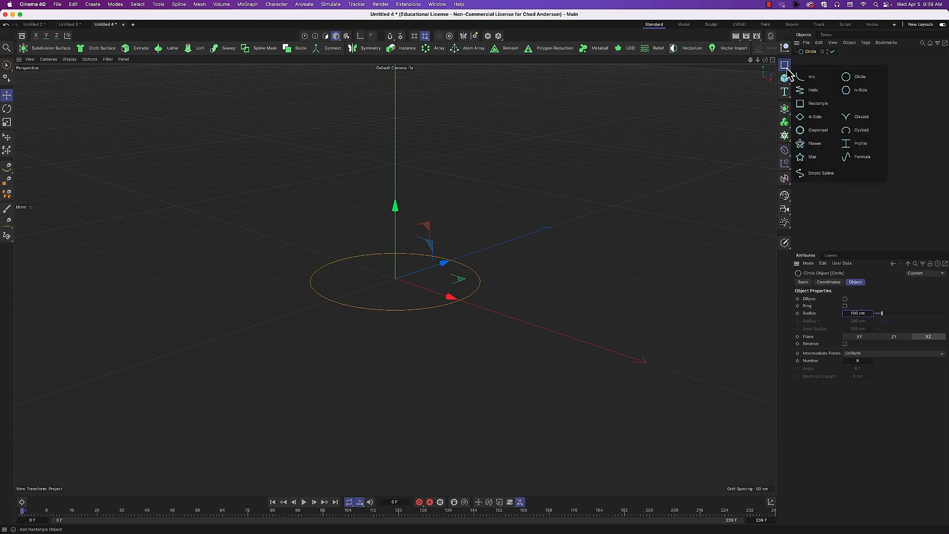
pyautogui.click(818, 131)
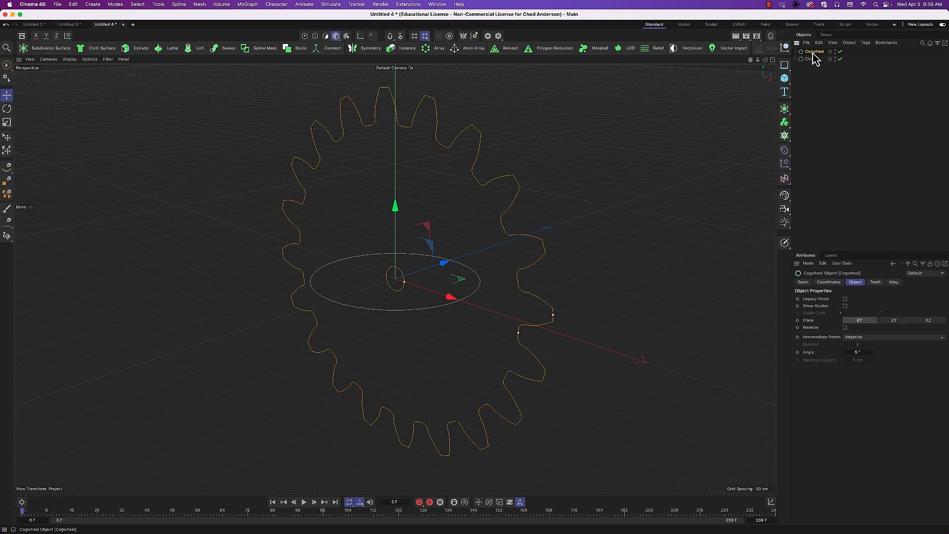
pyautogui.press('Delete')
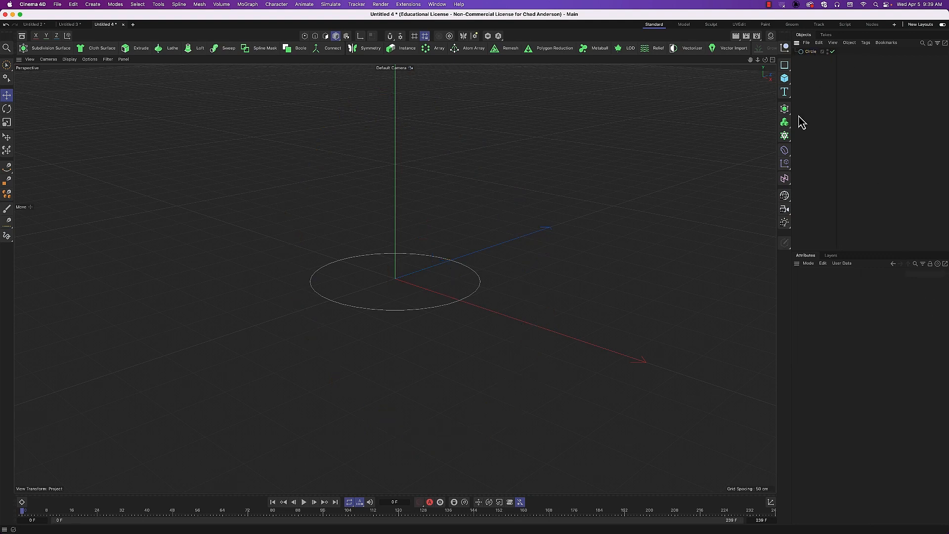
# - Add a star spline with 100 points and an inner radius of 190 cm on the XZ plane
pyautogui.click(785, 65)
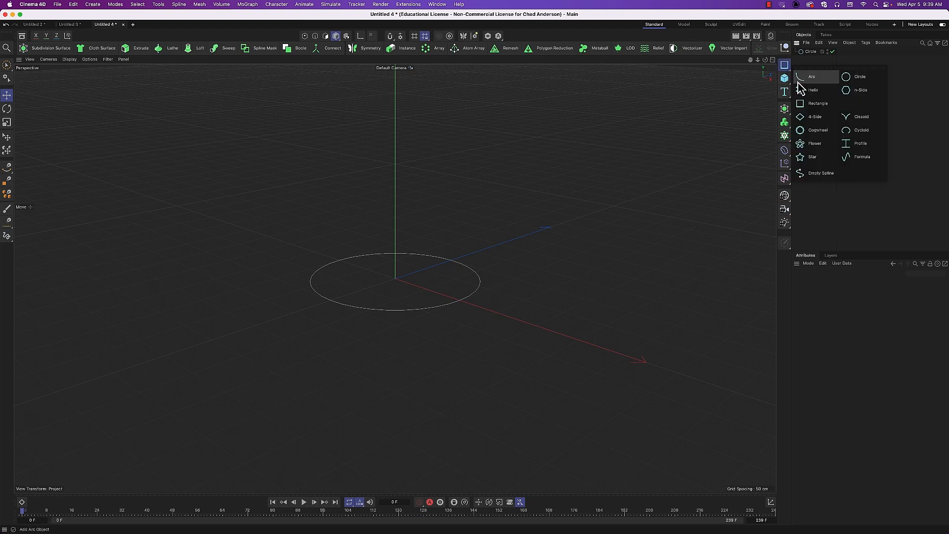
pyautogui.click(815, 157)
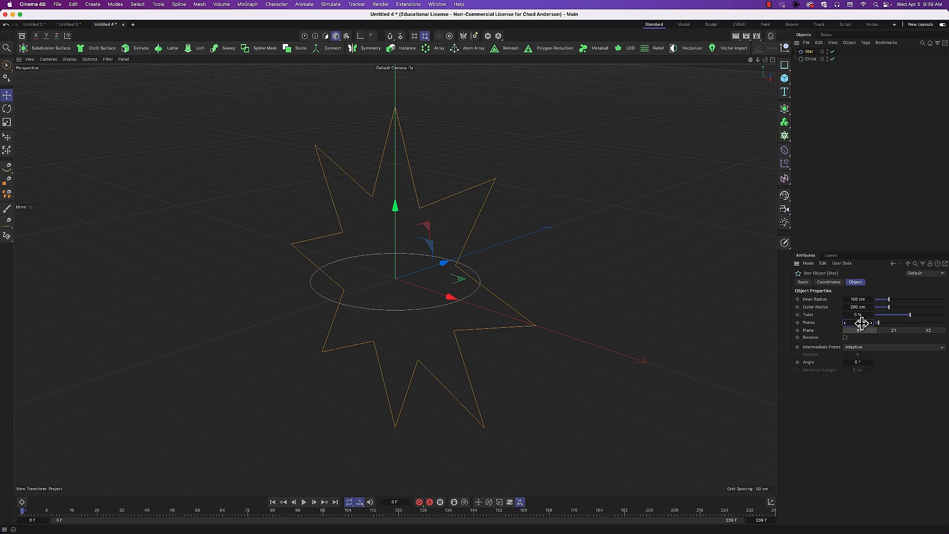
pyautogui.moveTo(862, 323); pyautogui.dragTo(863, 323)
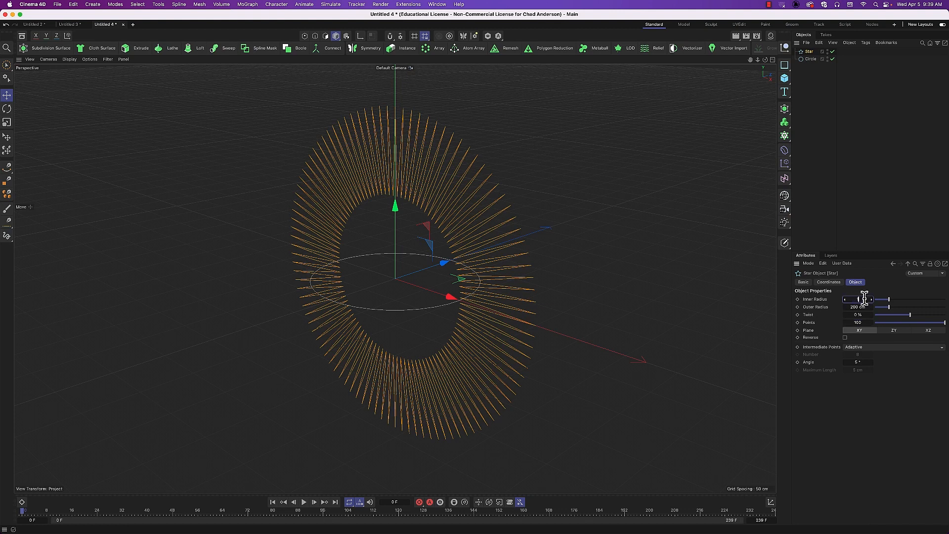
pyautogui.press('Return')
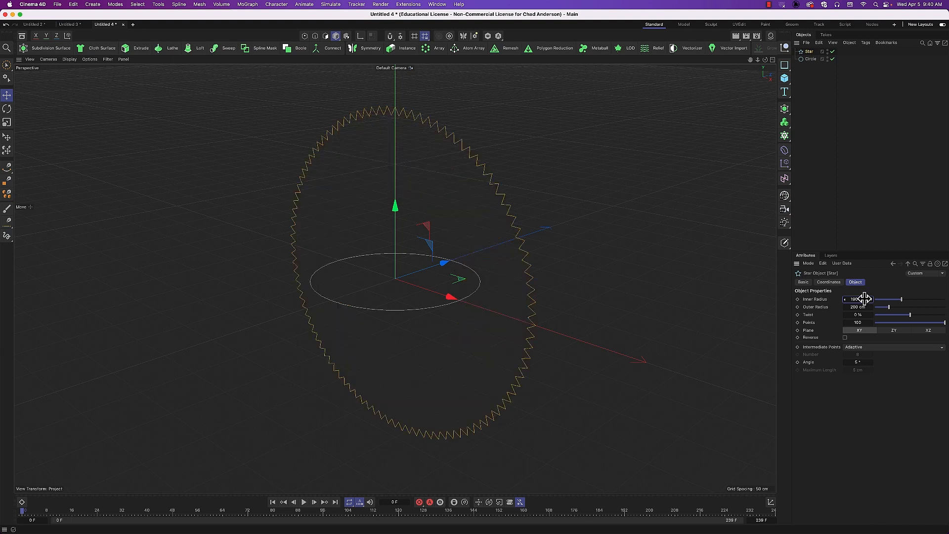
pyautogui.click(929, 331)
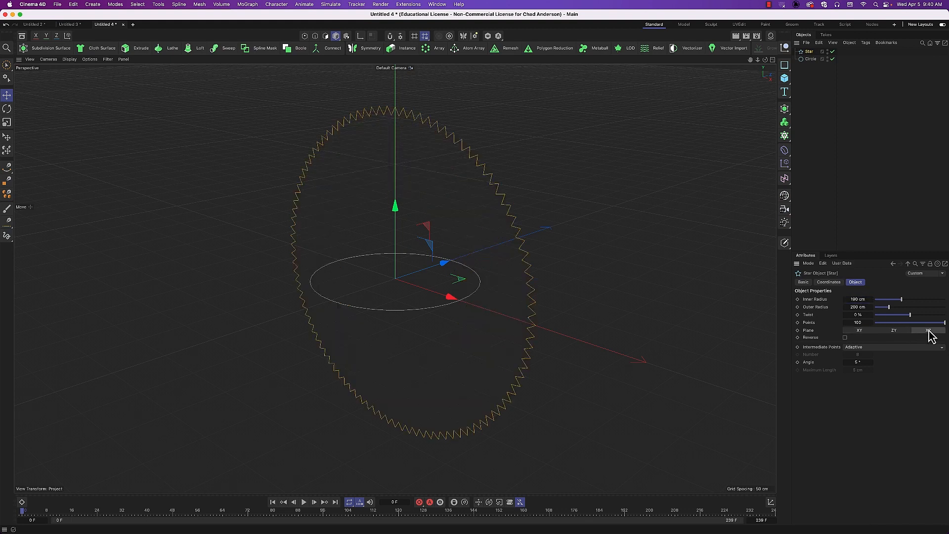
# - Scale the star down to an outer radius of about 116 cm and raise it slightly above the circle
pyautogui.press('t')
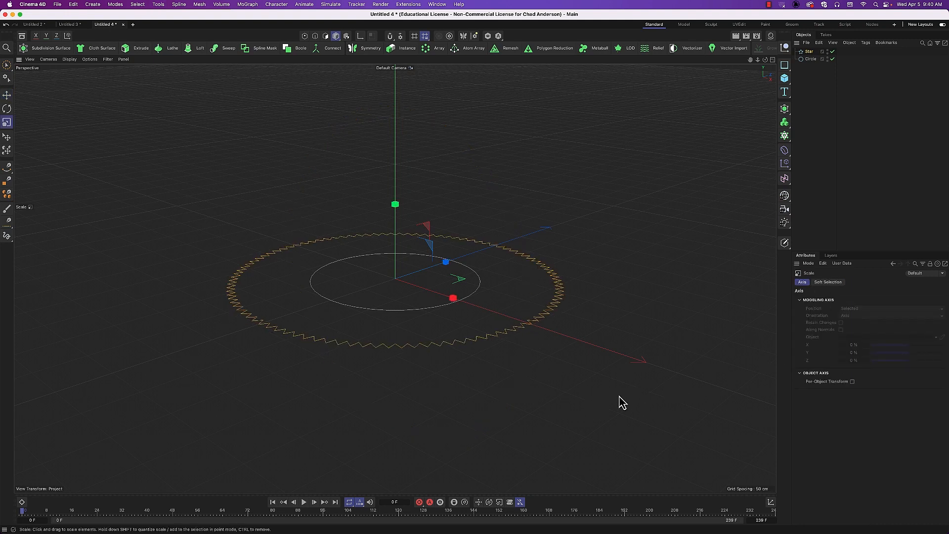
pyautogui.moveTo(620, 397); pyautogui.dragTo(478, 399)
pyautogui.press('e')
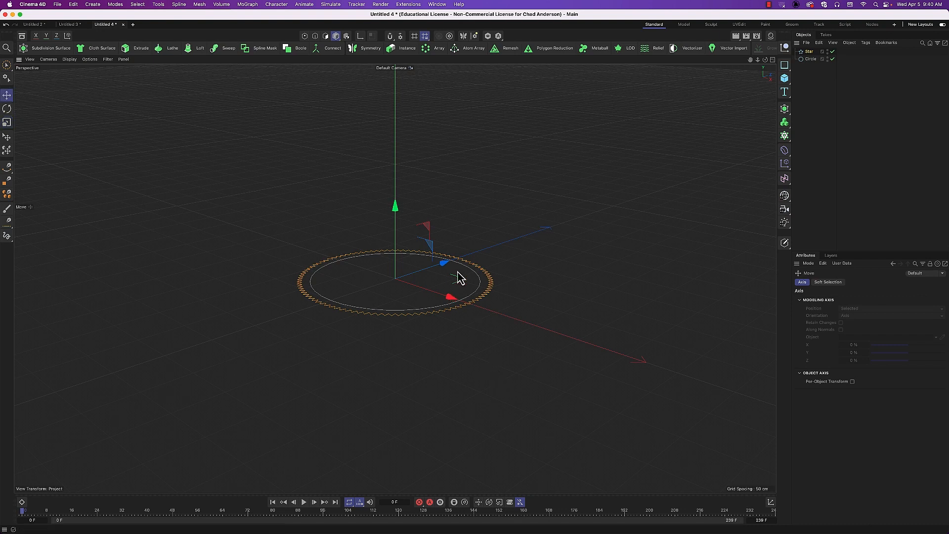
pyautogui.moveTo(397, 213); pyautogui.dragTo(395, 187)
pyautogui.click(809, 51)
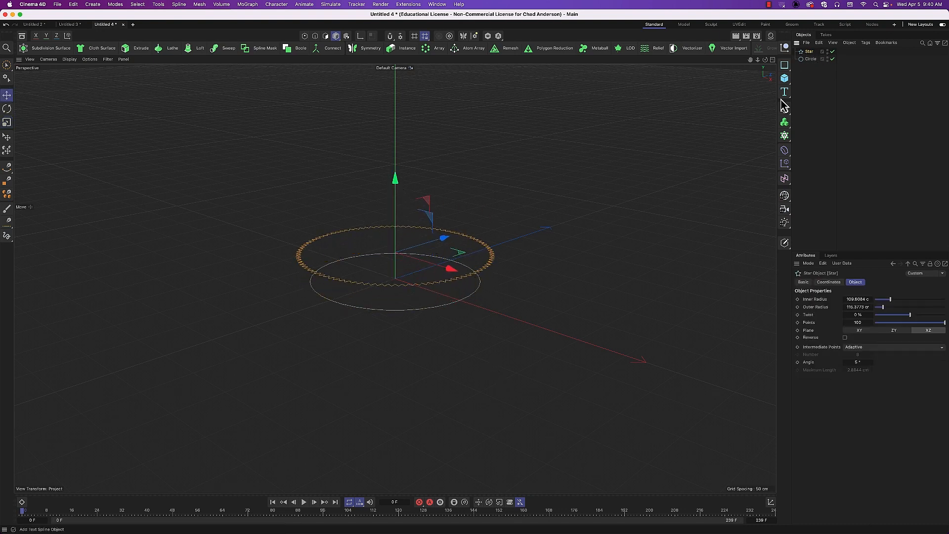
pyautogui.press('t')
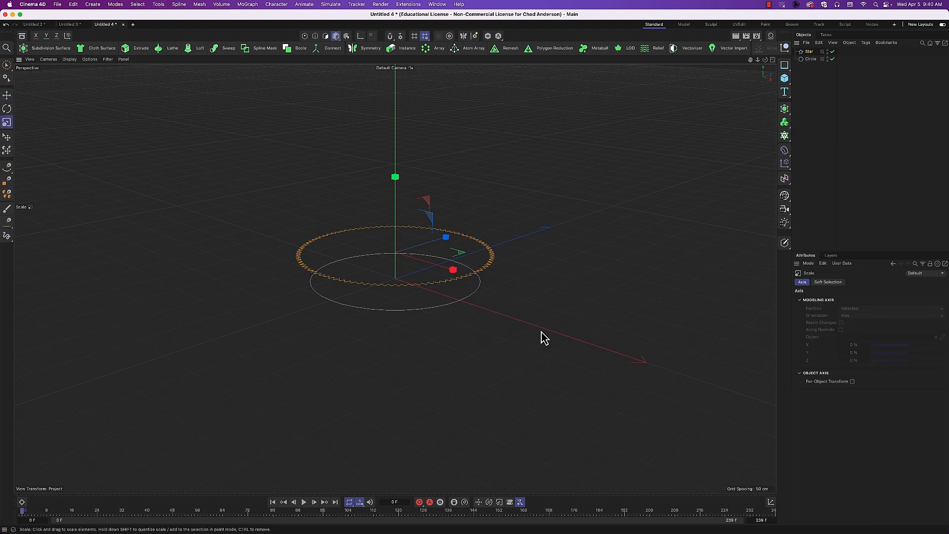
pyautogui.keyDown('ctrl'); pyautogui.moveTo(580, 339); pyautogui.dragTo(554, 338); pyautogui.keyUp('ctrl')
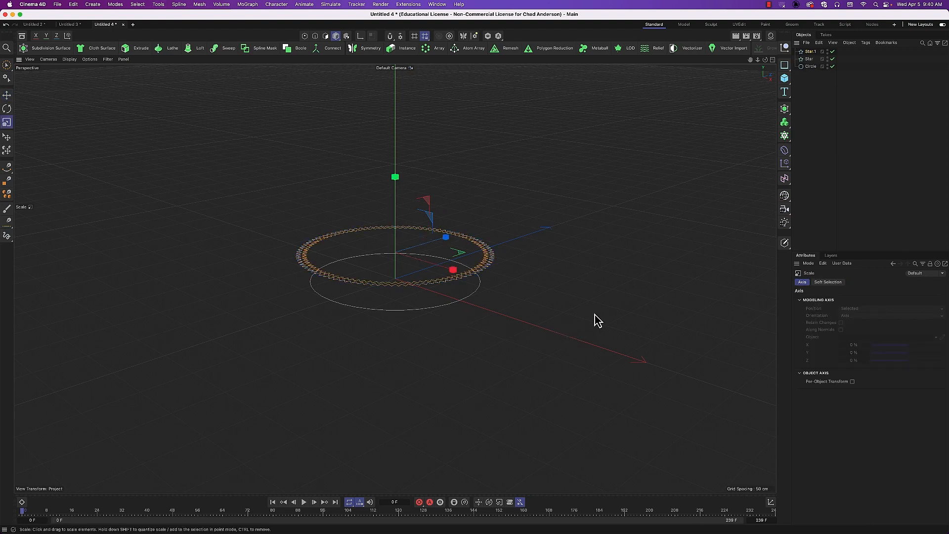
pyautogui.press('Delete')
pyautogui.click(809, 52)
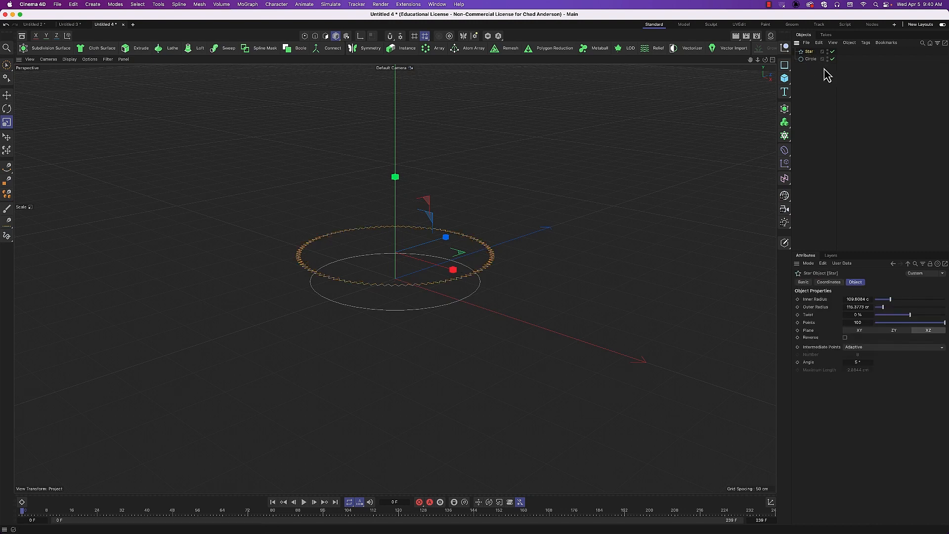
pyautogui.press('Delete')
pyautogui.press('super+z')
# - Duplicate the circle above the star in the hierarchy, raise the copy to the star's height and scale it to a radius of about 105.8 cm
pyautogui.click(811, 60)
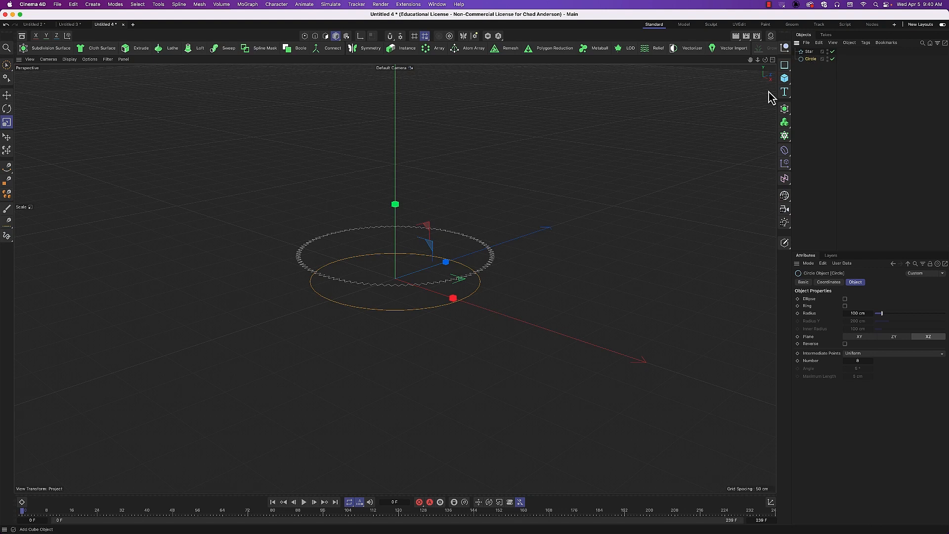
pyautogui.moveTo(810, 62); pyautogui.dragTo(811, 53)
pyautogui.press('e')
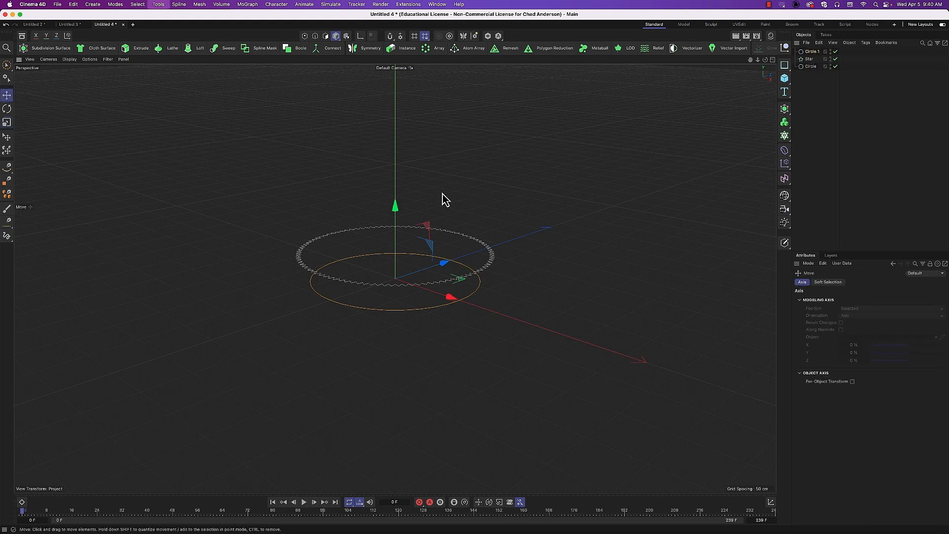
pyautogui.moveTo(395, 205); pyautogui.dragTo(395, 180)
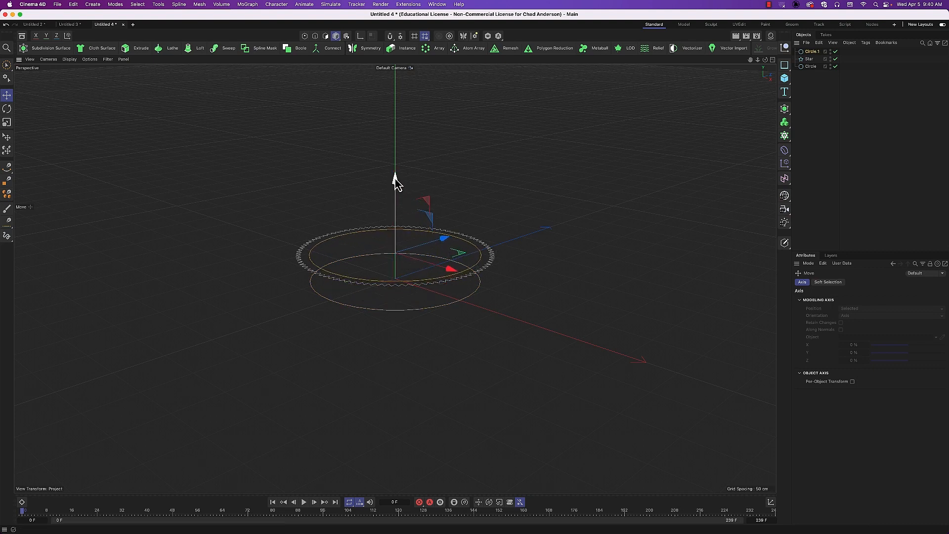
pyautogui.press('t')
pyautogui.moveTo(537, 295); pyautogui.dragTo(556, 293)
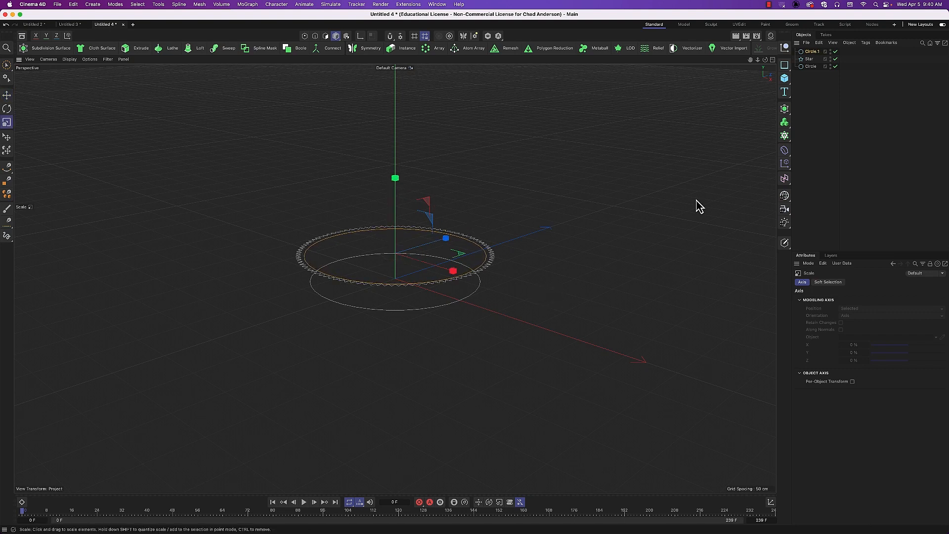
# - Add a Loft generator and nest the upper circle, the star and the base circle inside it in that order
pyautogui.click(194, 48)
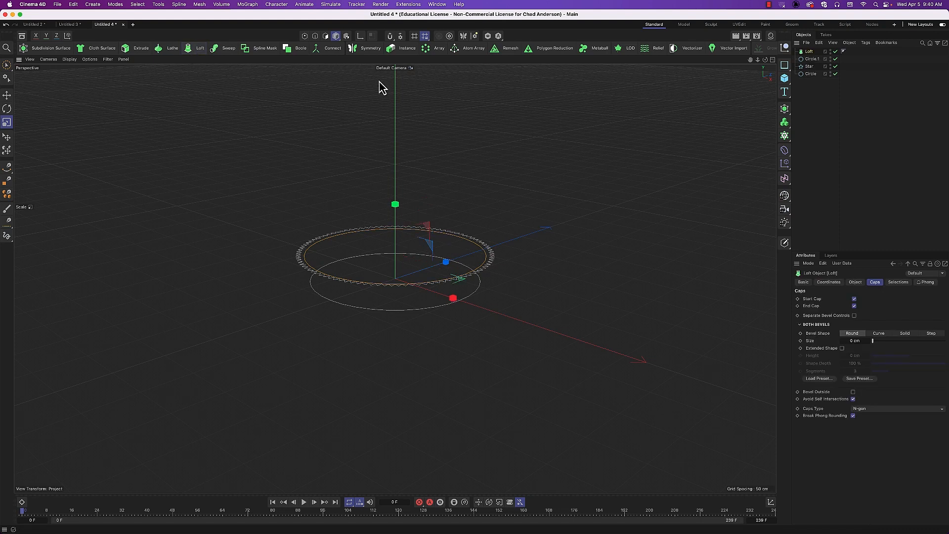
pyautogui.click(812, 59)
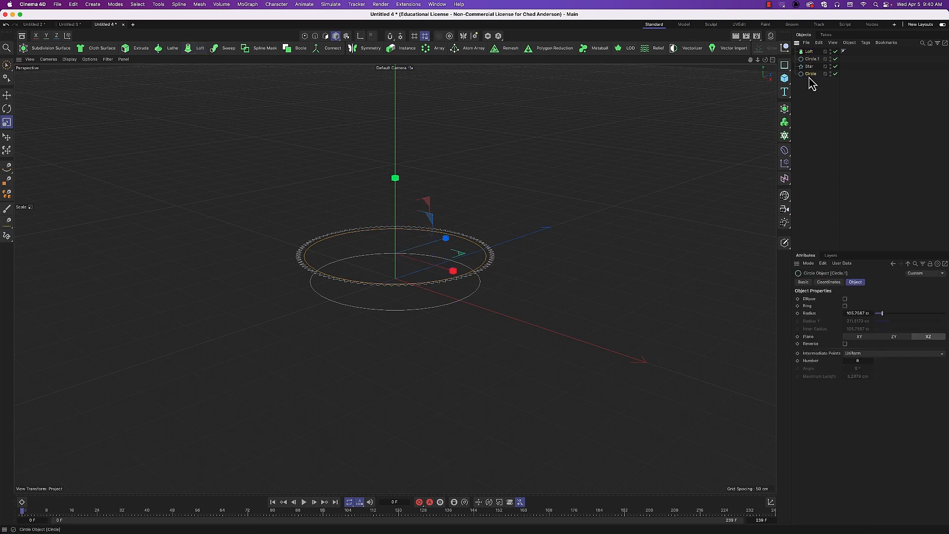
pyautogui.click(811, 74)
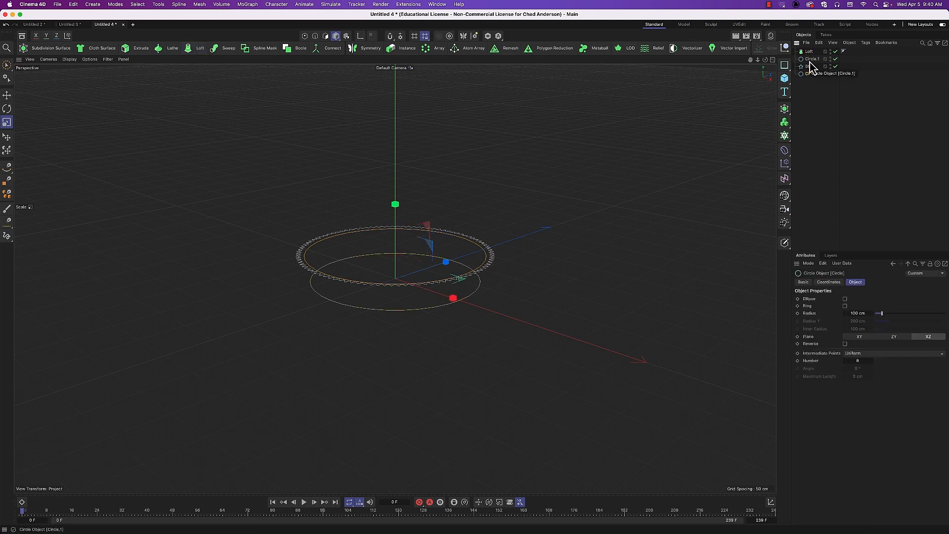
pyautogui.keyDown('shift'); pyautogui.click(810, 60); pyautogui.keyUp('shift')
pyautogui.moveTo(810, 59); pyautogui.dragTo(809, 52)
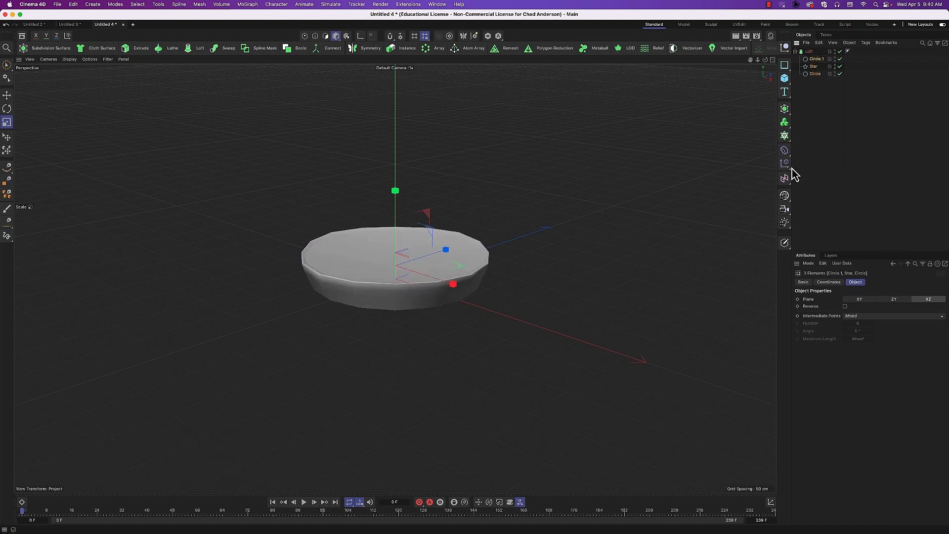
pyautogui.click(809, 51)
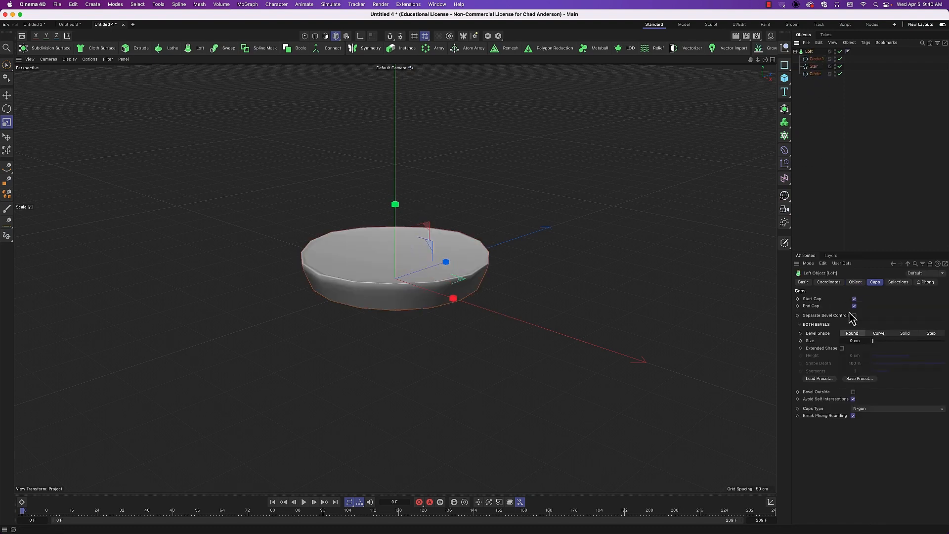
# - Set the Loft's Mesh Subdivision U to 200, display the mesh with Gouraud shading lines and render the view
pyautogui.click(855, 282)
pyautogui.moveTo(867, 302); pyautogui.dragTo(933, 303)
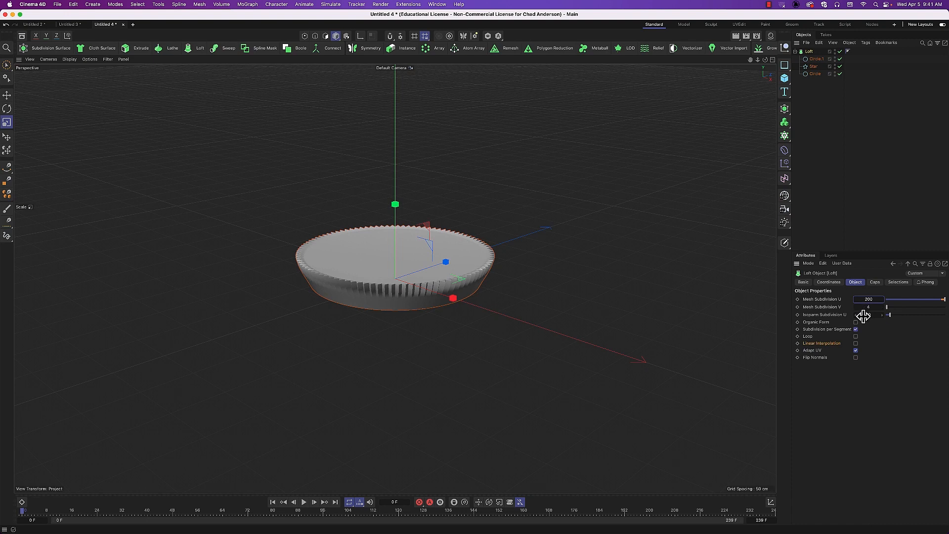
pyautogui.press('n')
pyautogui.press('b')
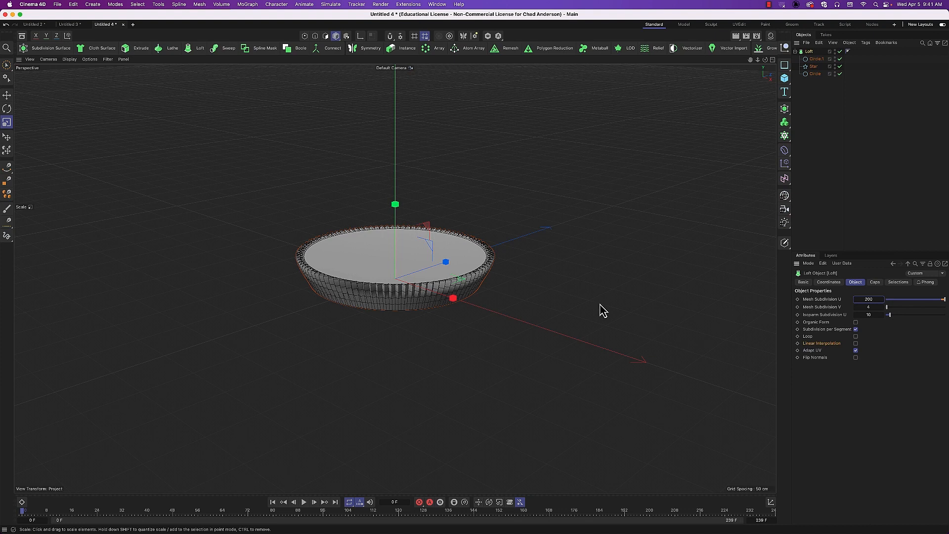
pyautogui.keyDown('alt'); pyautogui.moveTo(575, 299); pyautogui.dragTo(542, 281); pyautogui.keyUp('alt')
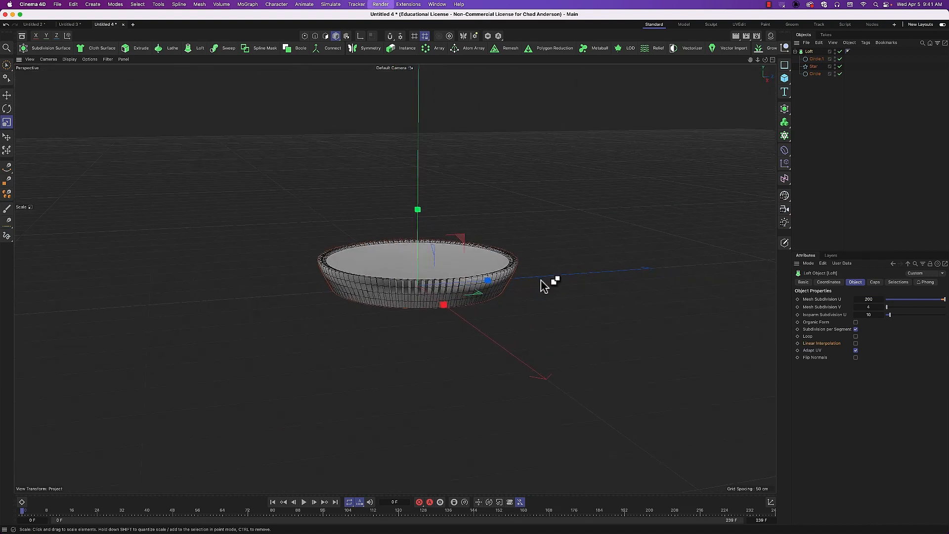
pyautogui.press('super+r')
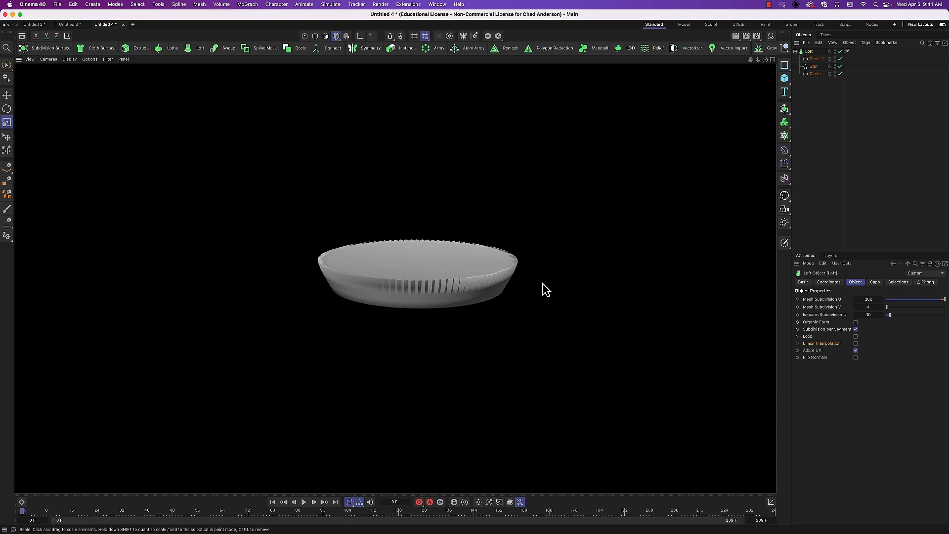
# - Turn on Linear Interpolation for the Loft and render the cap from the side and from above
pyautogui.click(856, 344)
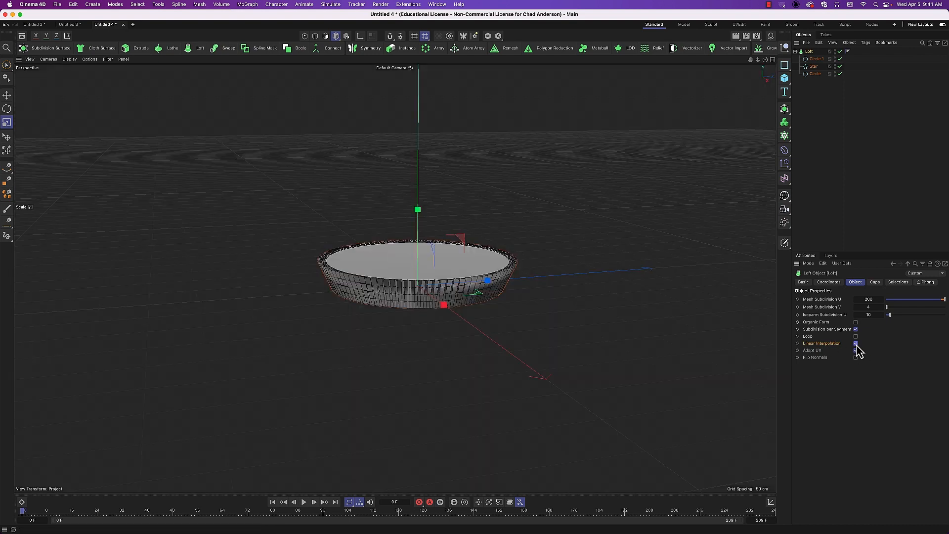
pyautogui.press('super+r')
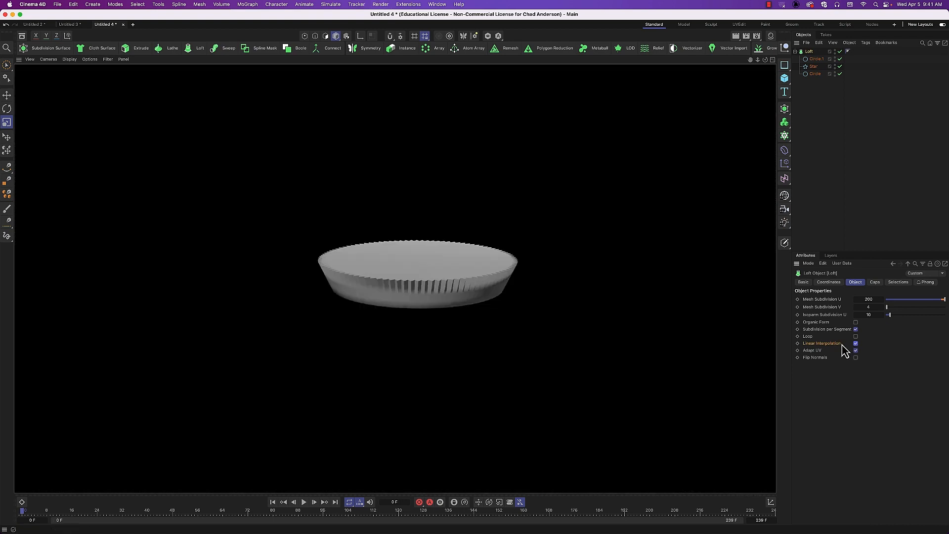
pyautogui.click(855, 344)
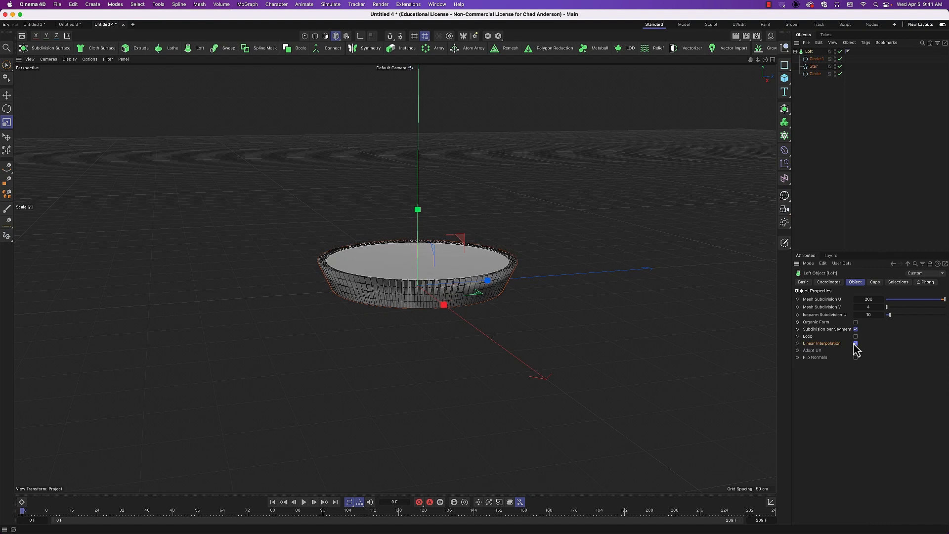
pyautogui.press('super+r')
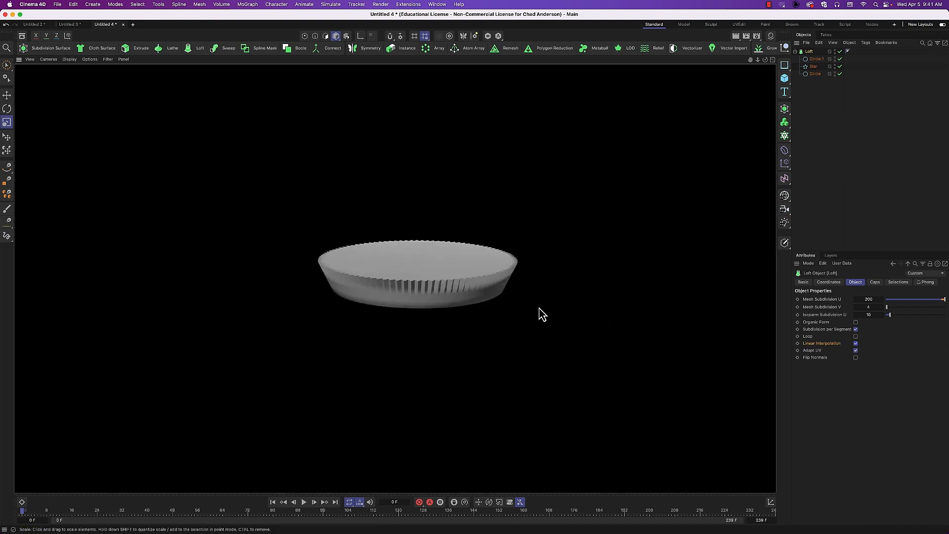
pyautogui.keyDown('alt'); pyautogui.moveTo(543, 314); pyautogui.dragTo(464, 333); pyautogui.keyUp('alt')
pyautogui.press('super+r')
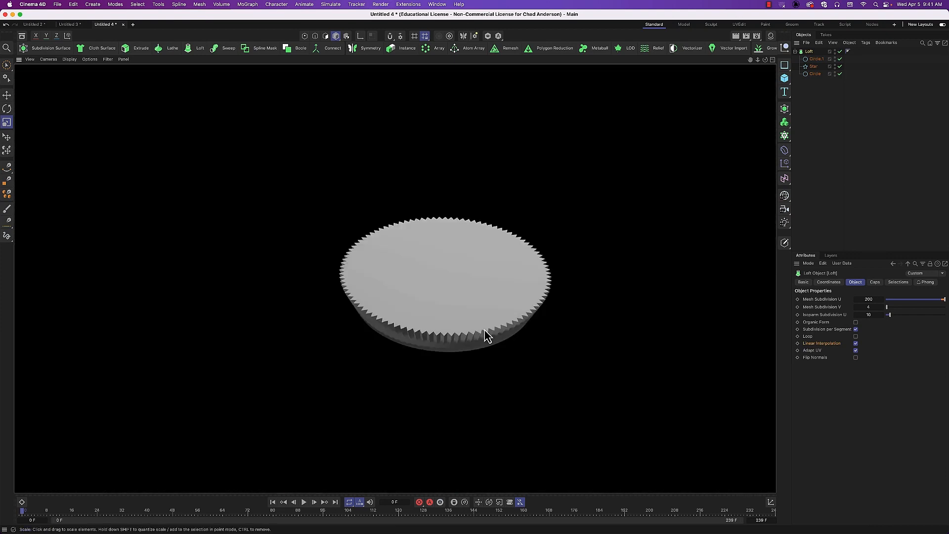
# - Delete the Loft with its splines and reset the perspective view to its default framing
pyautogui.click(810, 54)
pyautogui.press('Delete')
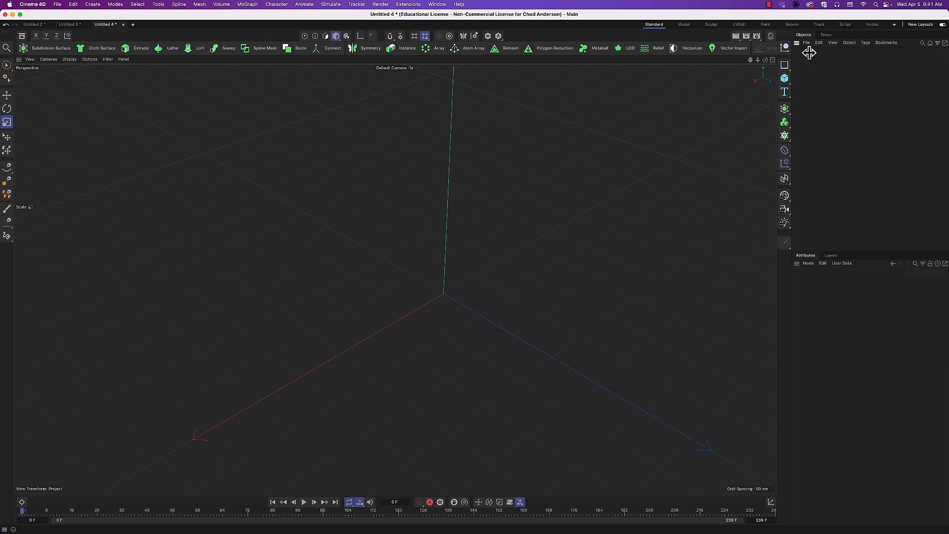
pyautogui.click(30, 59)
pyautogui.click(48, 157)
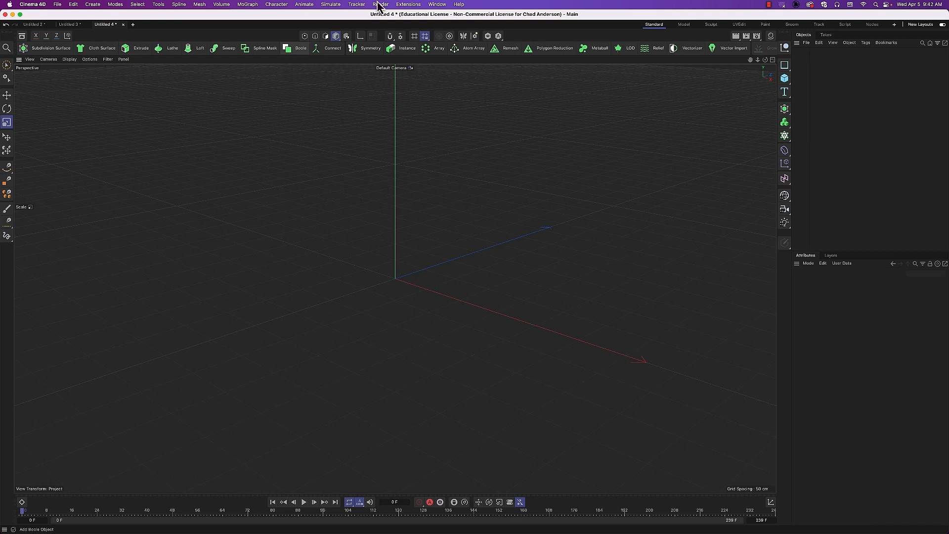
# - Add a cube and resize it into a flat slab about 288 cm by 82 cm by 297 cm
pyautogui.click(786, 80)
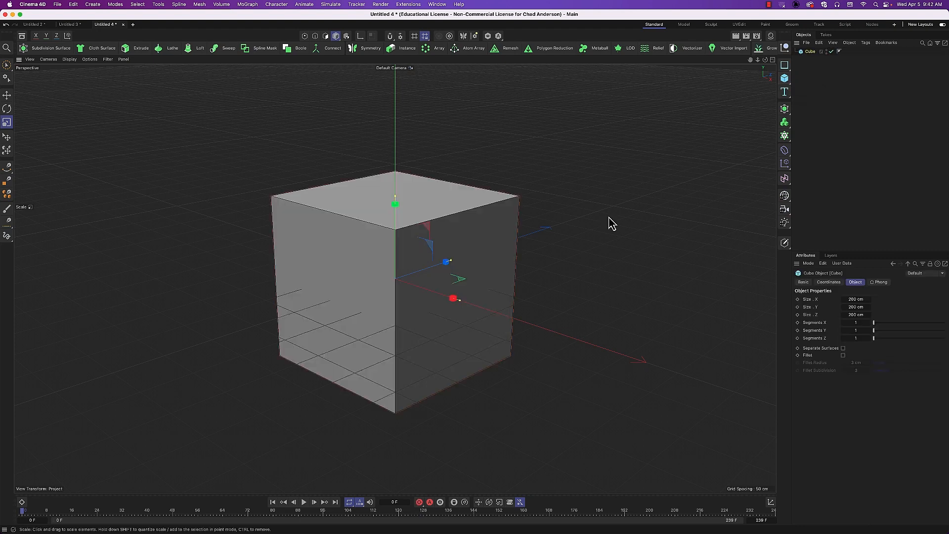
pyautogui.moveTo(397, 203); pyautogui.dragTo(479, 262)
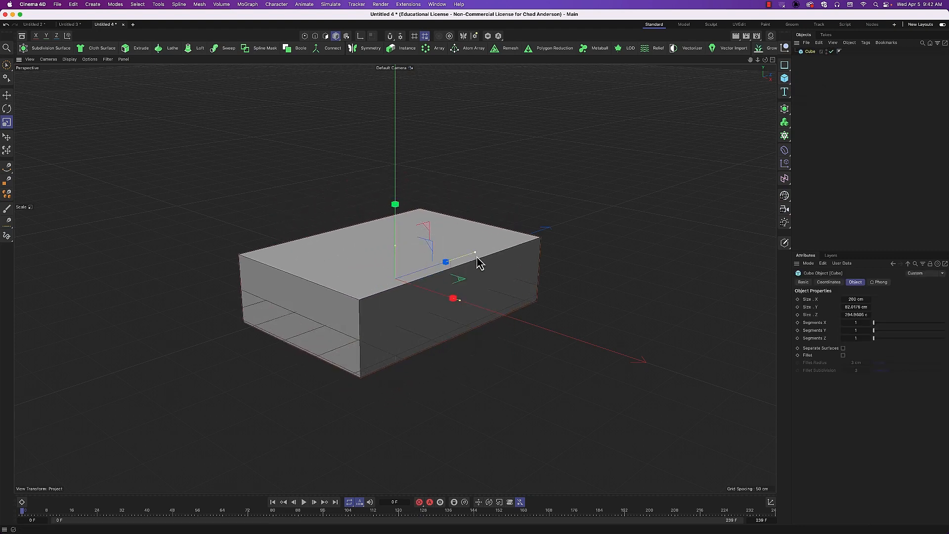
pyautogui.moveTo(460, 301); pyautogui.dragTo(492, 312)
# - Add a cylinder through the slab, reduce its radius to about 28 cm and place it below the cube in the hierarchy
pyautogui.moveTo(786, 83); pyautogui.dragTo(861, 96)
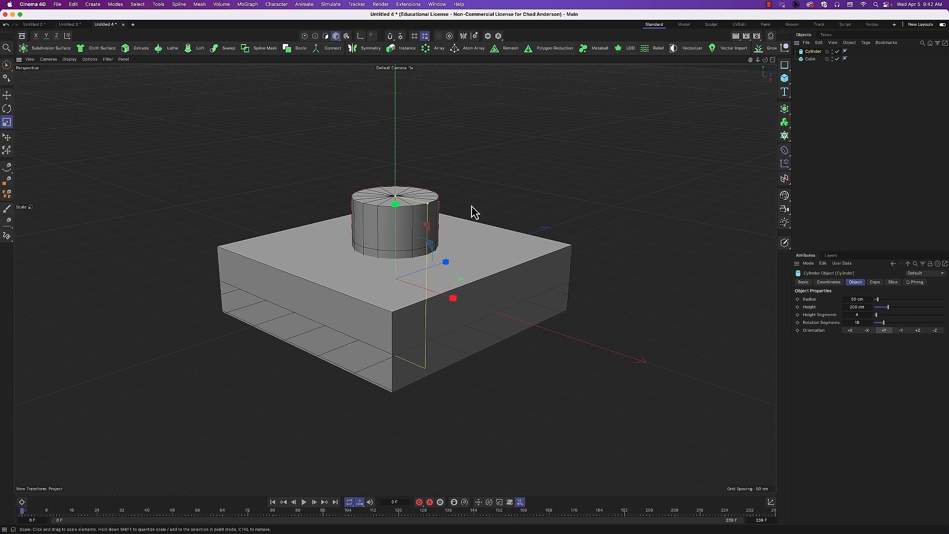
pyautogui.moveTo(426, 204); pyautogui.dragTo(413, 205)
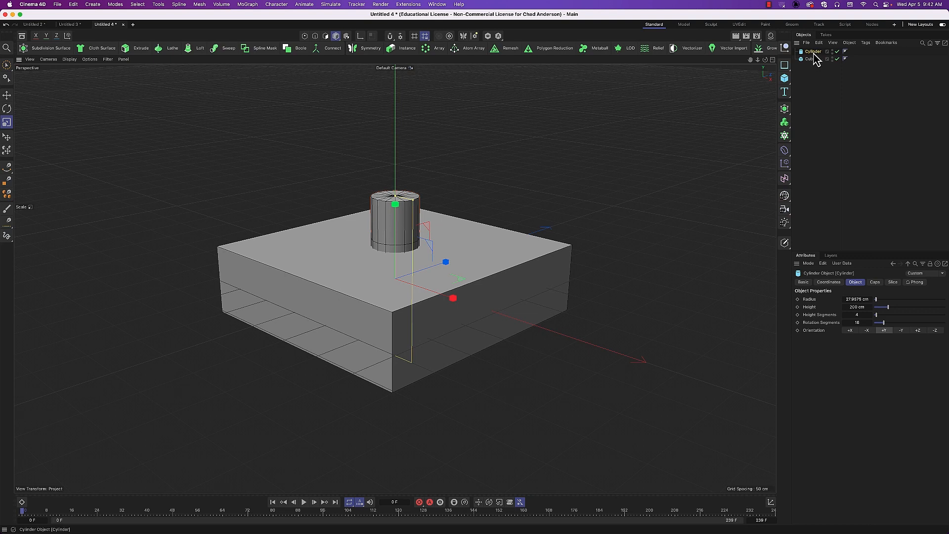
pyautogui.moveTo(813, 53)
pyautogui.mouseDown()
pyautogui.moveTo(825, 66)
pyautogui.moveTo(814, 63)
pyautogui.mouseUp()
# - Add a Boole generator, nest the cube and the cylinder inside it with the cube first, and render the resulting hole
pyautogui.click(292, 49)
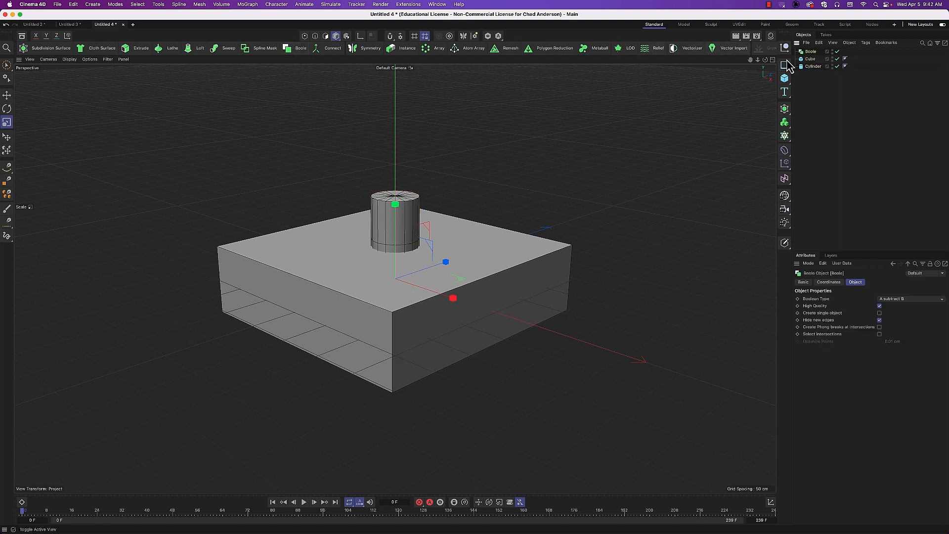
pyautogui.click(811, 60)
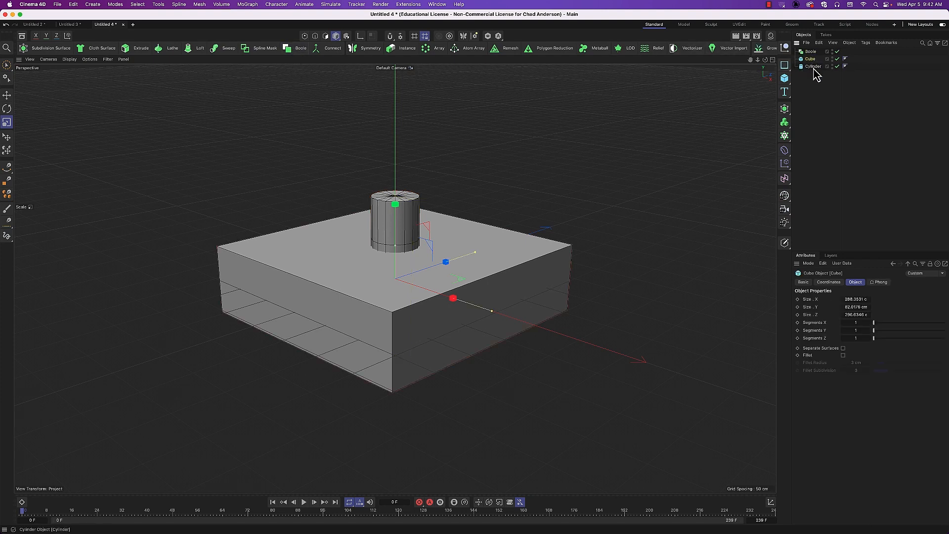
pyautogui.click(813, 67)
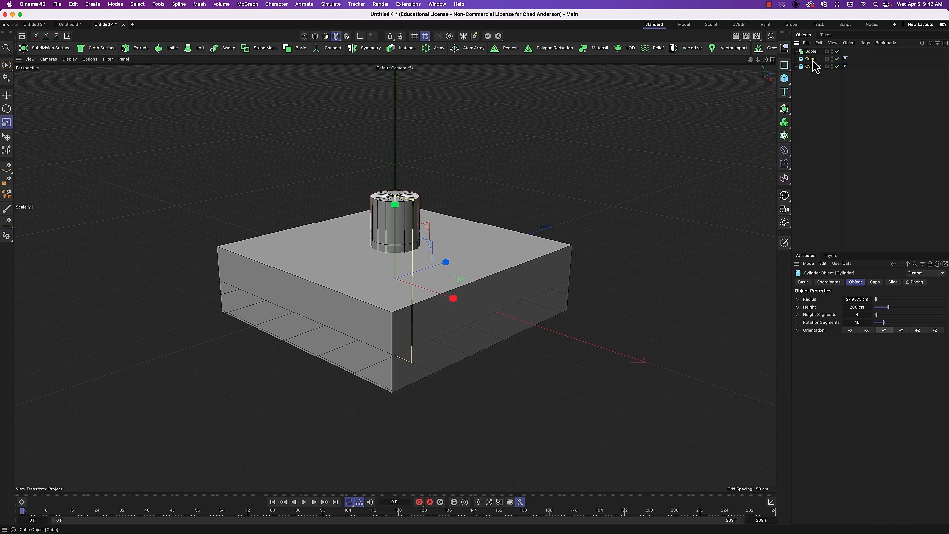
pyautogui.keyDown('shift'); pyautogui.click(811, 60); pyautogui.keyUp('shift')
pyautogui.click(810, 52)
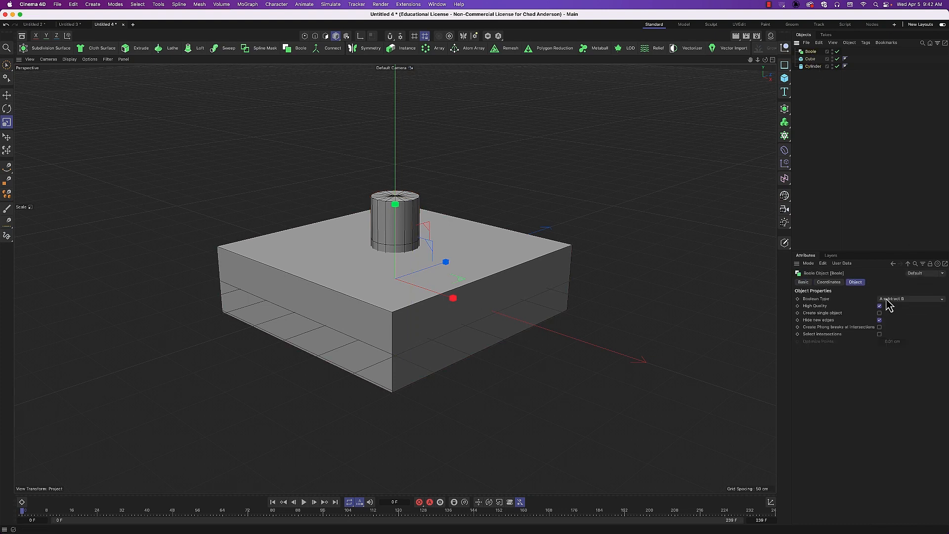
pyautogui.click(811, 58)
pyautogui.keyDown('shift'); pyautogui.click(814, 66); pyautogui.keyUp('shift')
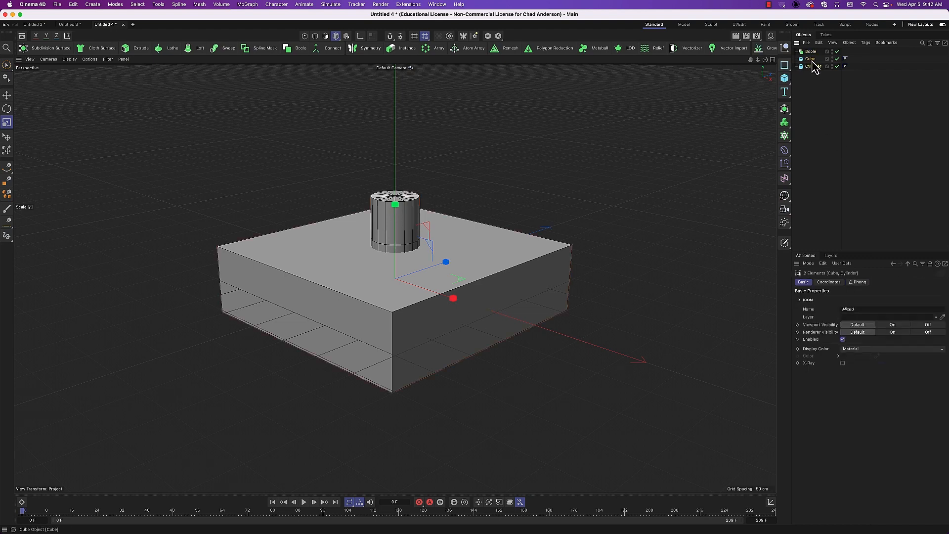
pyautogui.moveTo(813, 60); pyautogui.dragTo(813, 54)
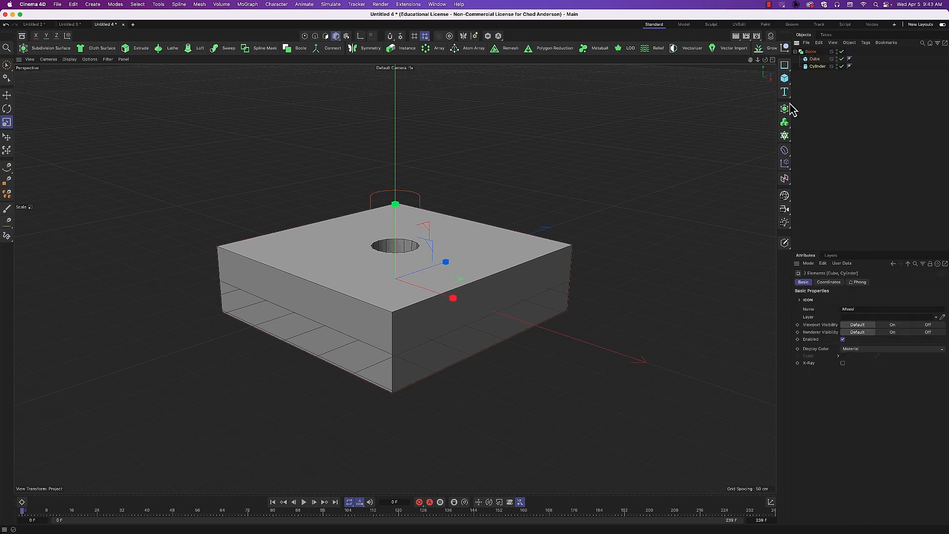
pyautogui.keyDown('alt'); pyautogui.moveTo(444, 251); pyautogui.dragTo(442, 281); pyautogui.keyUp('alt')
pyautogui.press('super+r')
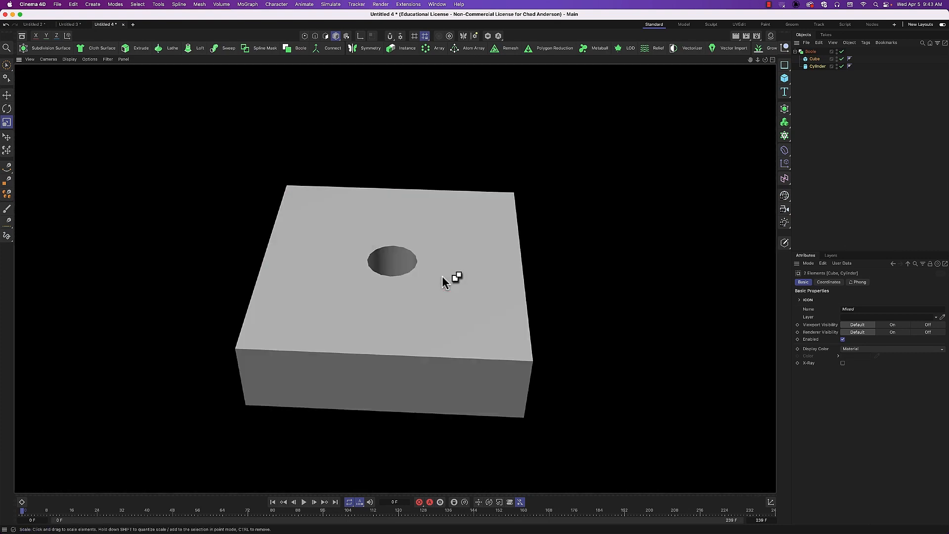
# - Set the cylinder's Rotation Segments to 32 and render the smoother hole
pyautogui.click(825, 68)
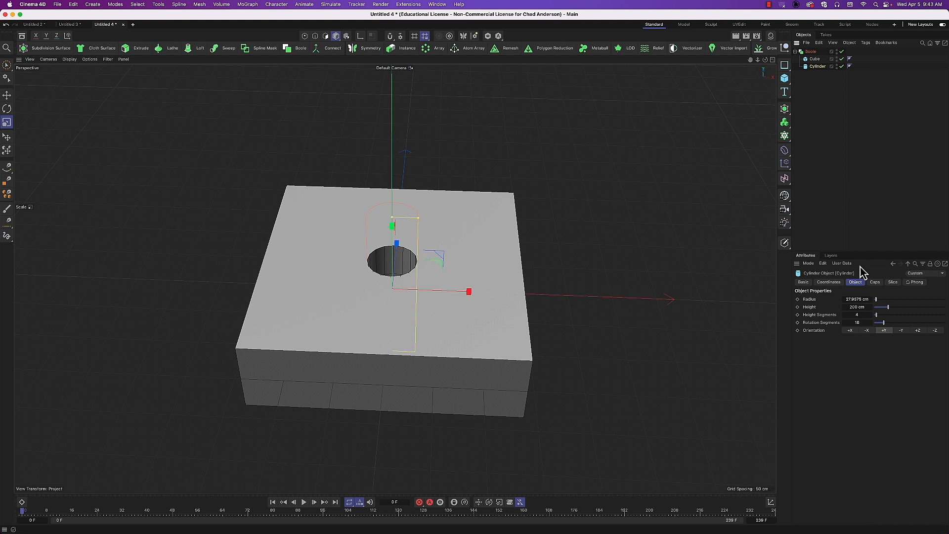
pyautogui.click(863, 323)
pyautogui.write('32')
pyautogui.press('Return')
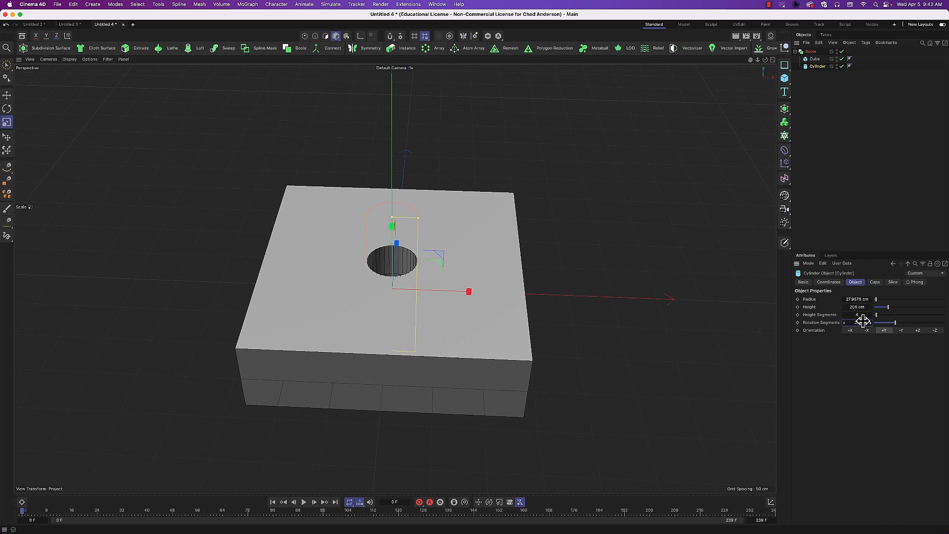
pyautogui.press('super+r')
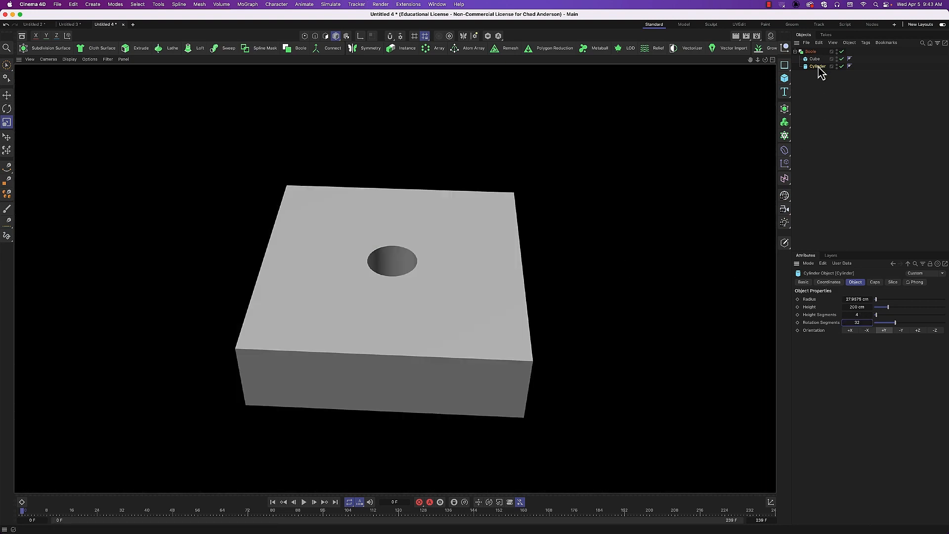
# - Try the Boole's A union B type with a render, followed by the A intersect B type
pyautogui.click(813, 52)
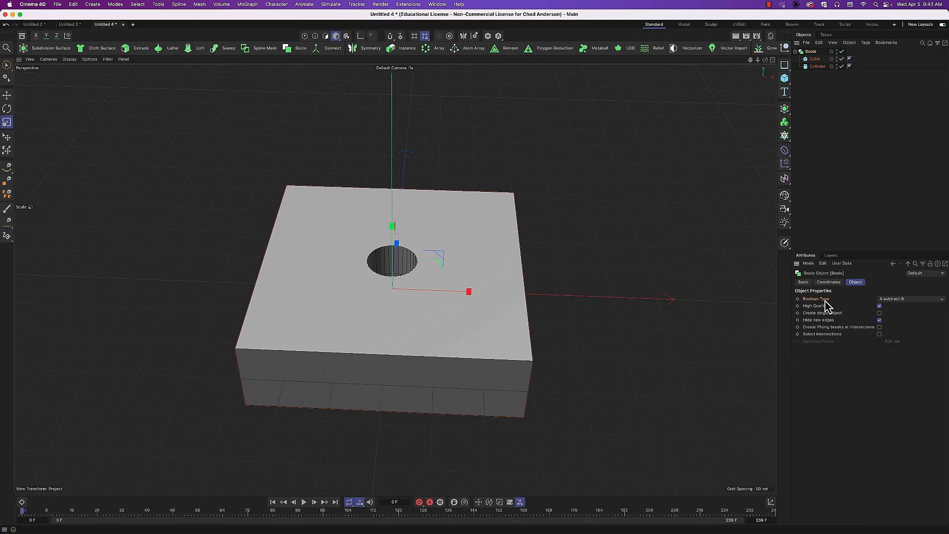
pyautogui.click(889, 300)
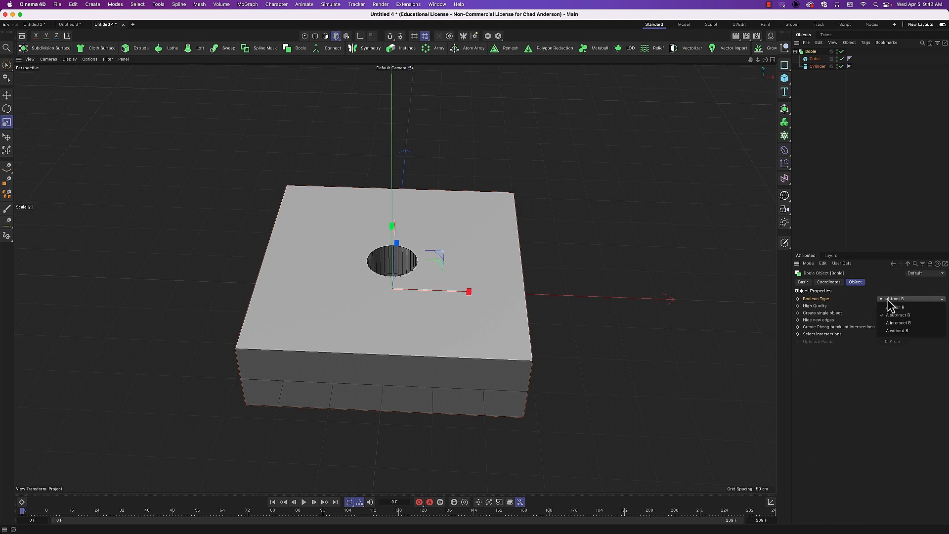
pyautogui.click(894, 307)
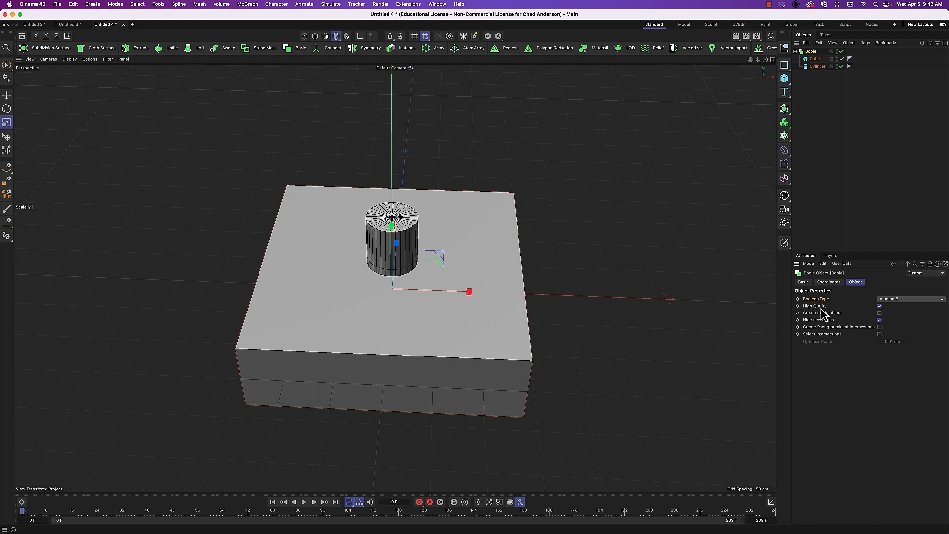
pyautogui.press('super+r')
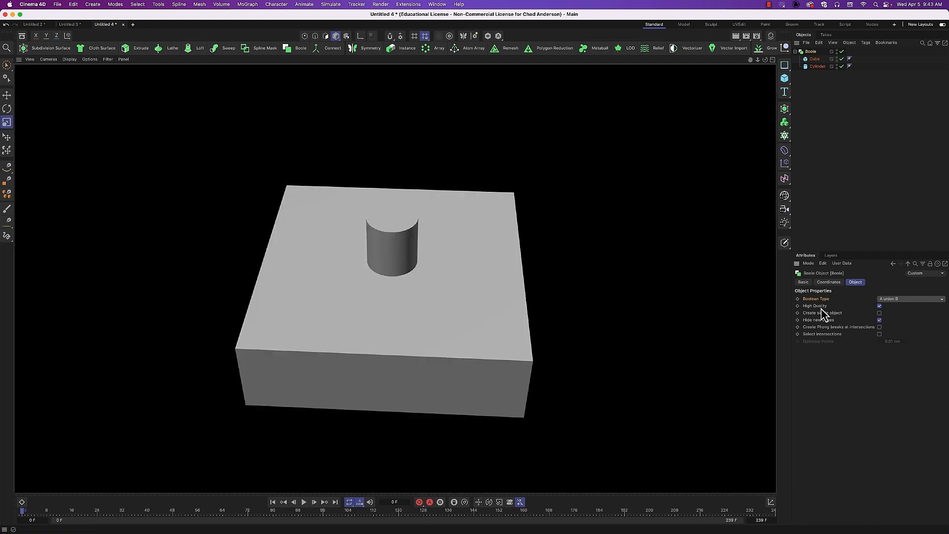
pyautogui.click(889, 300)
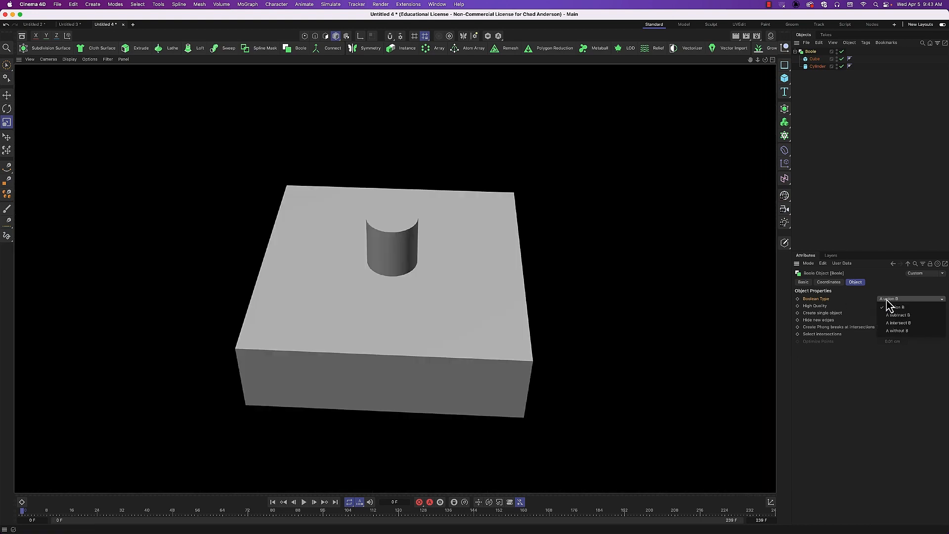
pyautogui.click(901, 322)
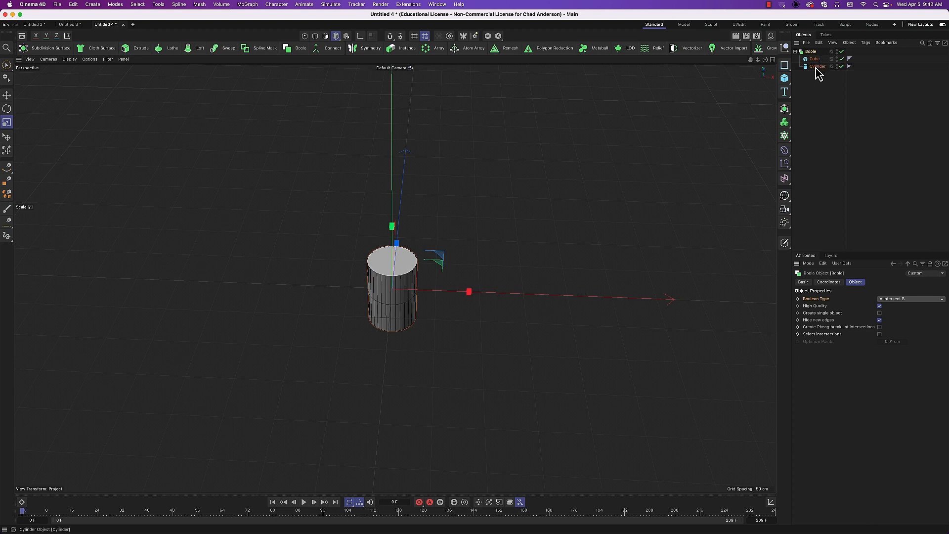
pyautogui.moveTo(812, 59); pyautogui.dragTo(834, 74)
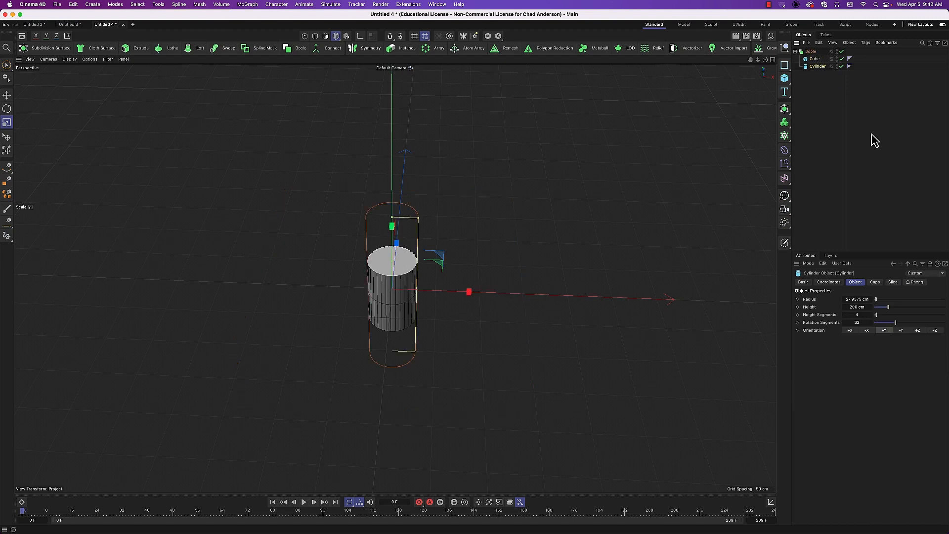
# - Set the Boole's Boolean Type to A subtract B and render the view
pyautogui.click(815, 52)
pyautogui.click(902, 300)
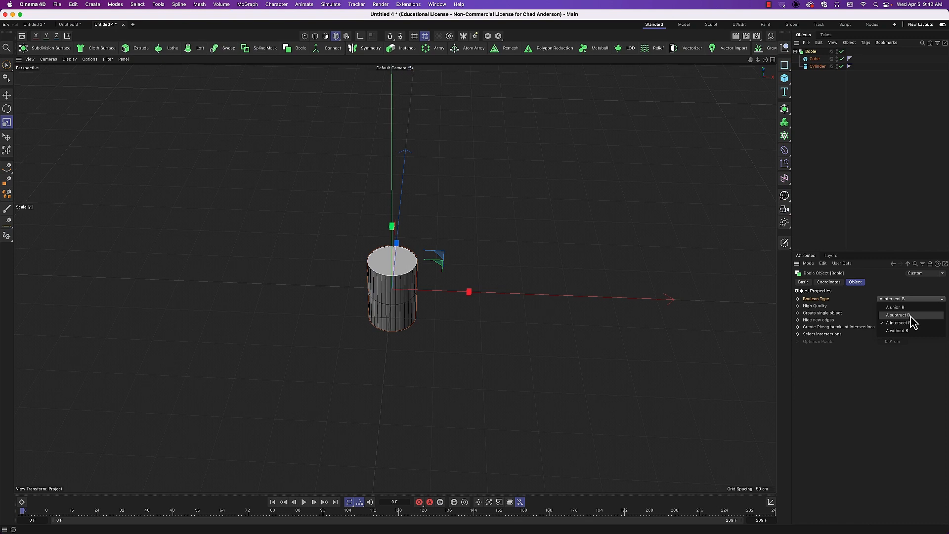
pyautogui.click(912, 317)
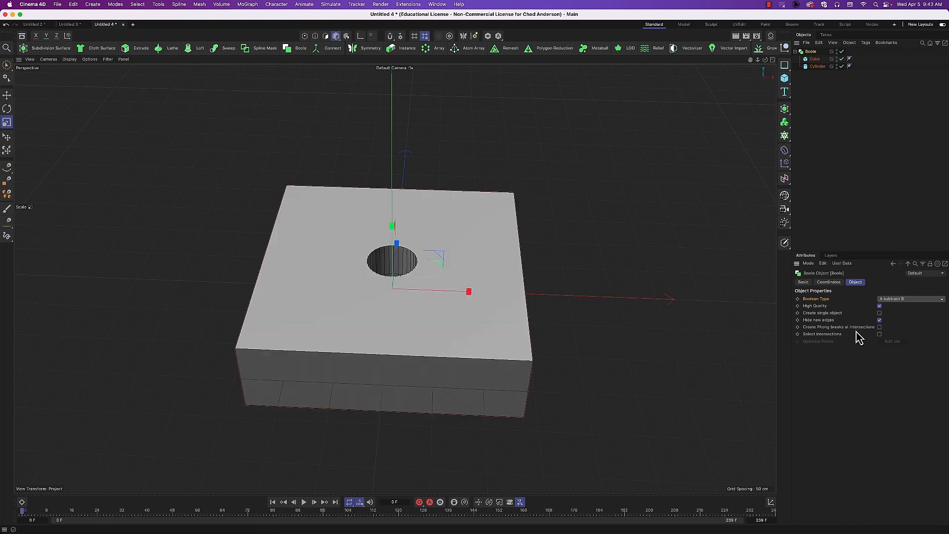
pyautogui.press('super+r')
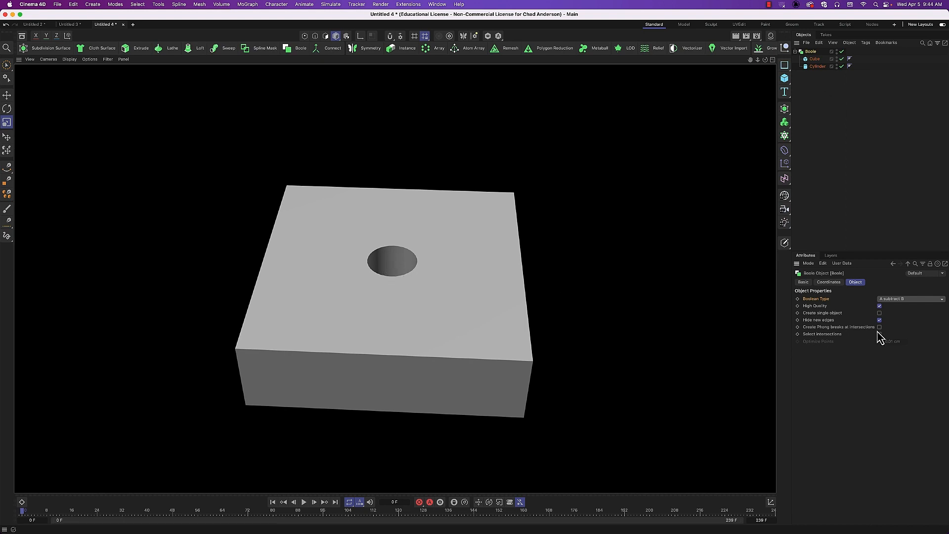
# - Try the Boole's A without B type, render the slab, and inspect the cube and cylinder inputs
pyautogui.click(899, 300)
pyautogui.click(905, 335)
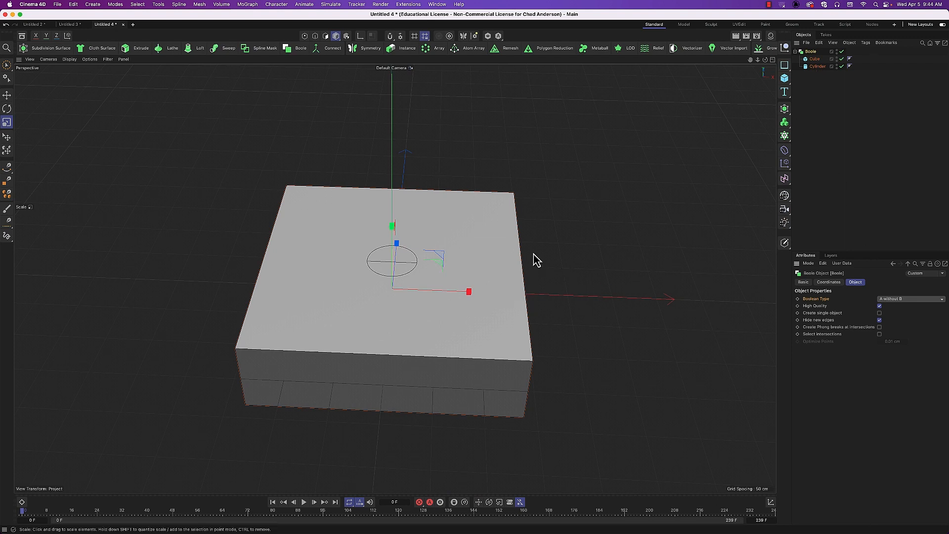
pyautogui.click(815, 59)
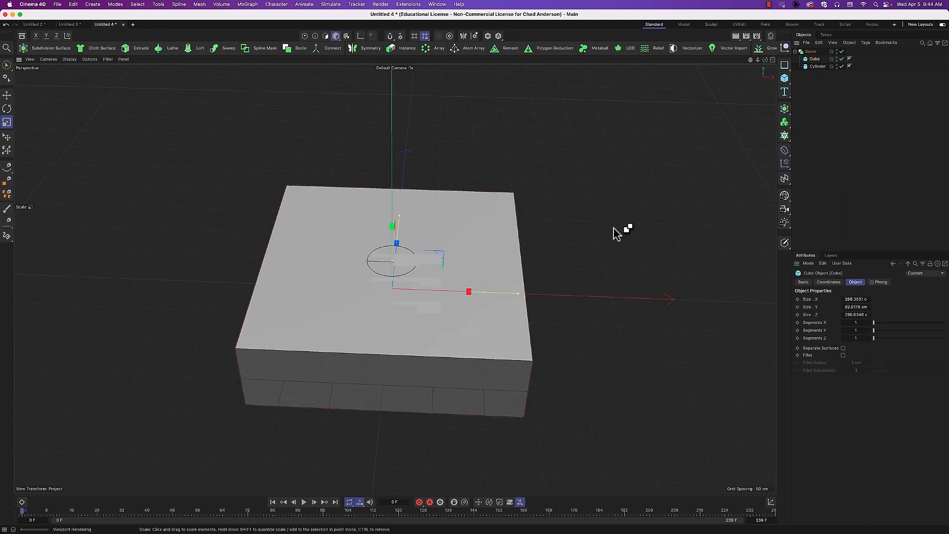
pyautogui.press('super+r')
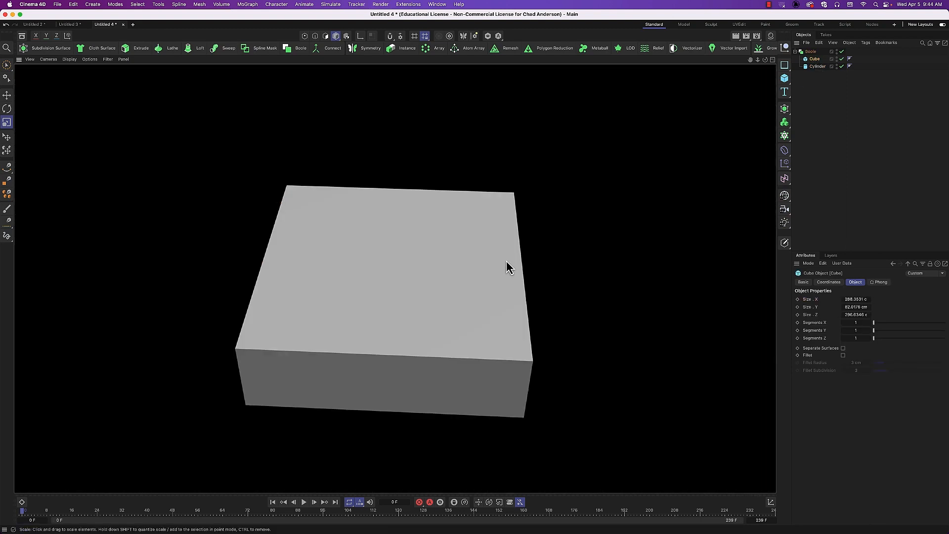
pyautogui.click(820, 66)
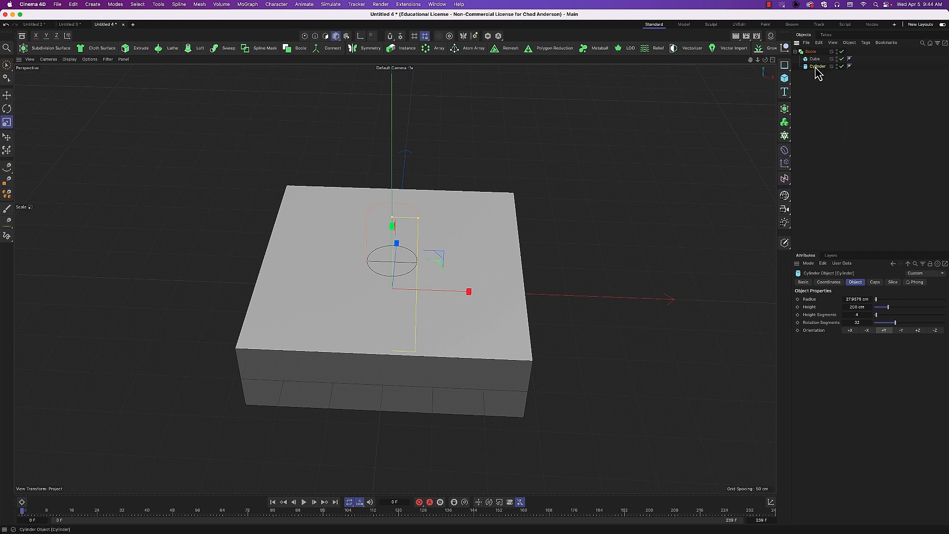
pyautogui.click(811, 51)
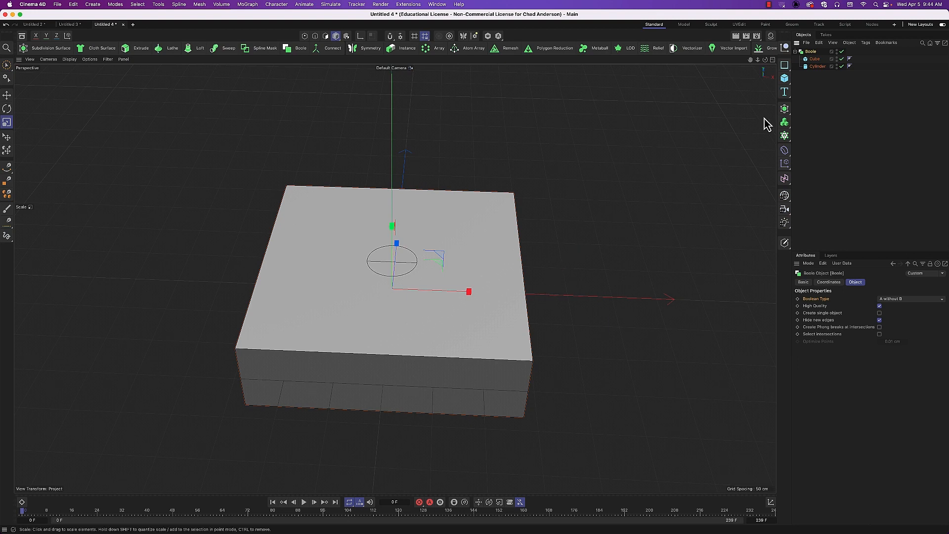
# - Enlarge the cylinder's radius to about 57.7 cm and render the A without B result
pyautogui.click(817, 66)
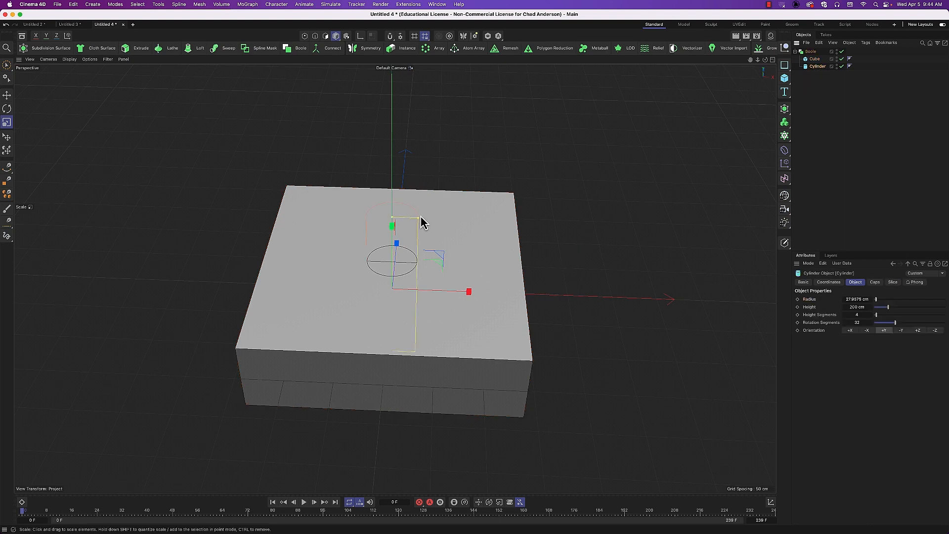
pyautogui.moveTo(422, 217); pyautogui.dragTo(428, 221)
pyautogui.moveTo(443, 229); pyautogui.dragTo(448, 227)
pyautogui.moveTo(430, 263)
pyautogui.keyDown('alt'); pyautogui.mouseDown()
pyautogui.moveTo(431, 240)
pyautogui.moveTo(431, 259)
pyautogui.mouseUp(); pyautogui.keyUp('alt')
pyautogui.press('super+r')
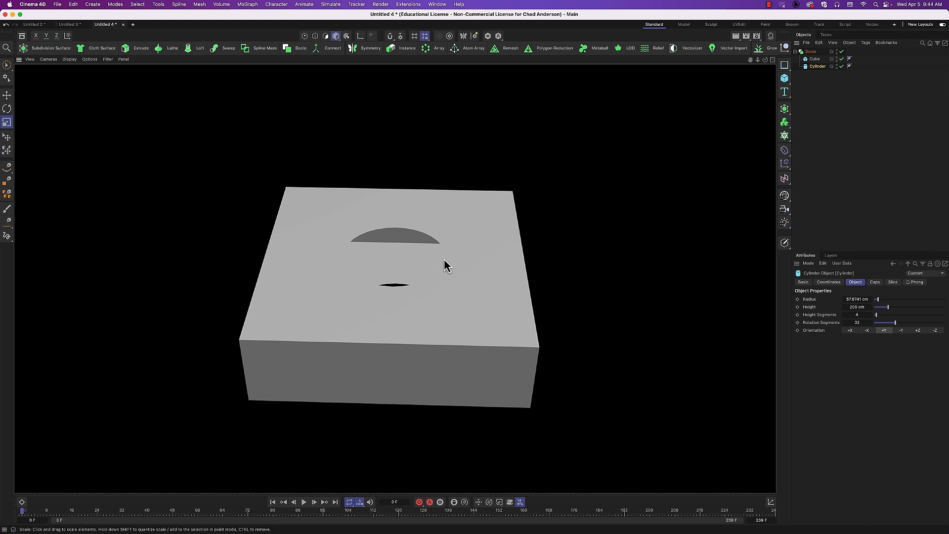
pyautogui.keyDown('alt'); pyautogui.moveTo(444, 264); pyautogui.dragTo(367, 275); pyautogui.keyUp('alt')
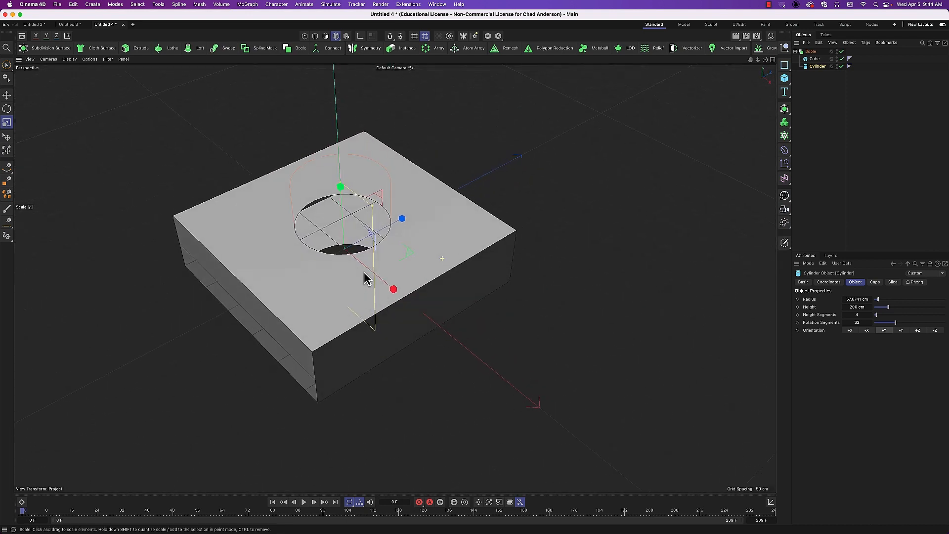
# - Compare the enlarged hole under the Boole's A subtract B type and under A without B
pyautogui.click(815, 52)
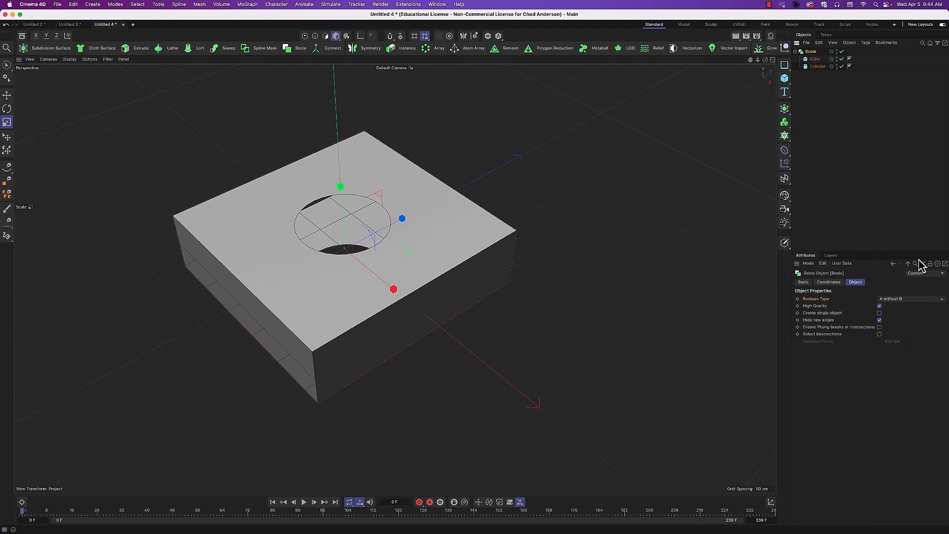
pyautogui.click(918, 300)
pyautogui.click(908, 311)
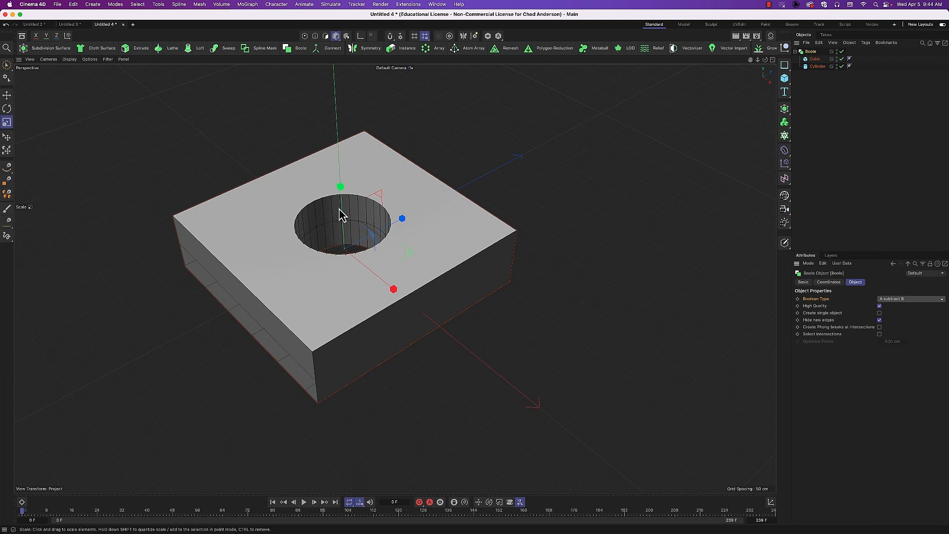
pyautogui.click(894, 299)
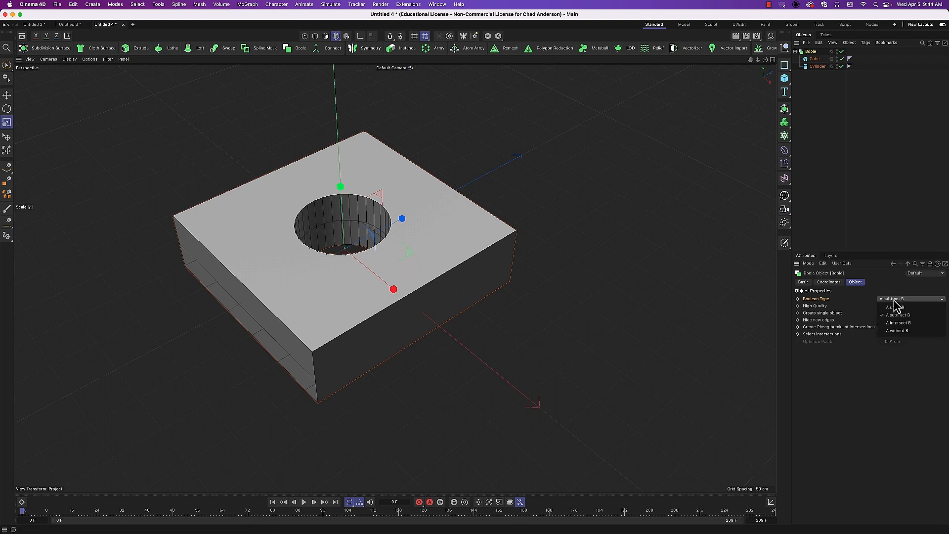
pyautogui.click(900, 331)
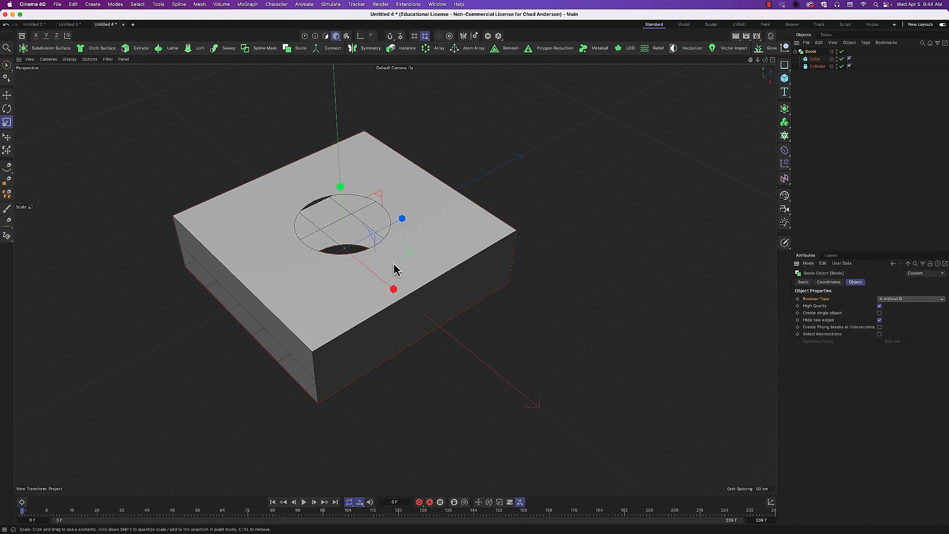
pyautogui.keyDown('alt'); pyautogui.moveTo(394, 270); pyautogui.dragTo(399, 180); pyautogui.keyUp('alt')
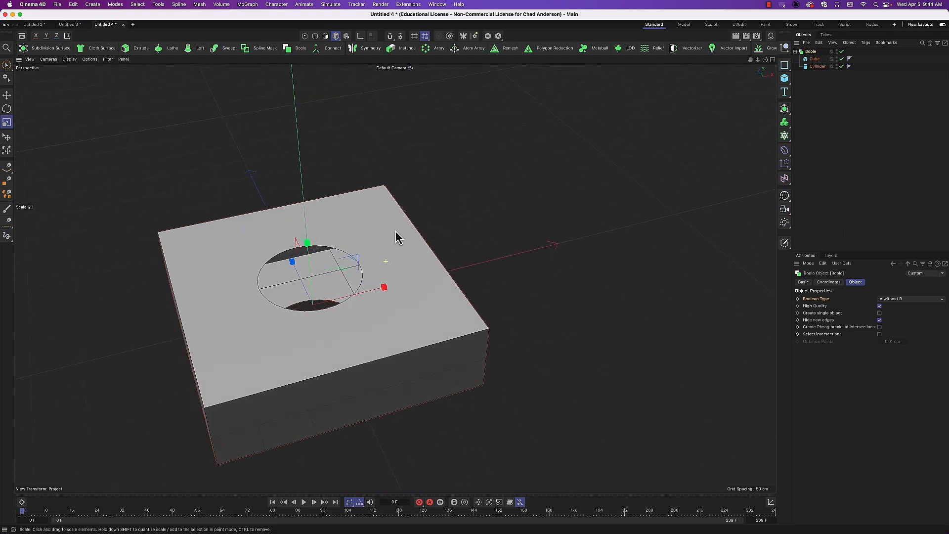
# - Set the Boole's Boolean Type back to A subtract B for the cube and the enlarged cylinder
pyautogui.click(815, 59)
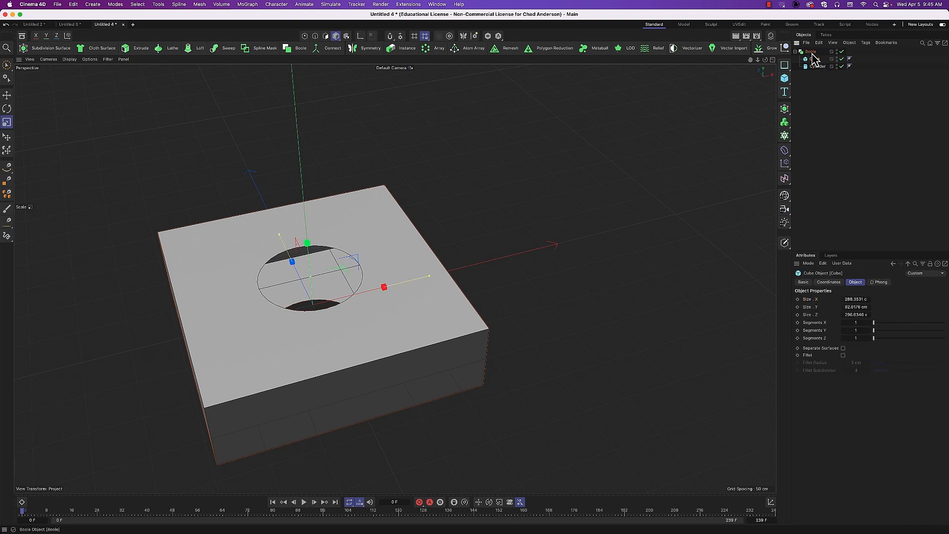
pyautogui.click(811, 52)
pyautogui.click(817, 66)
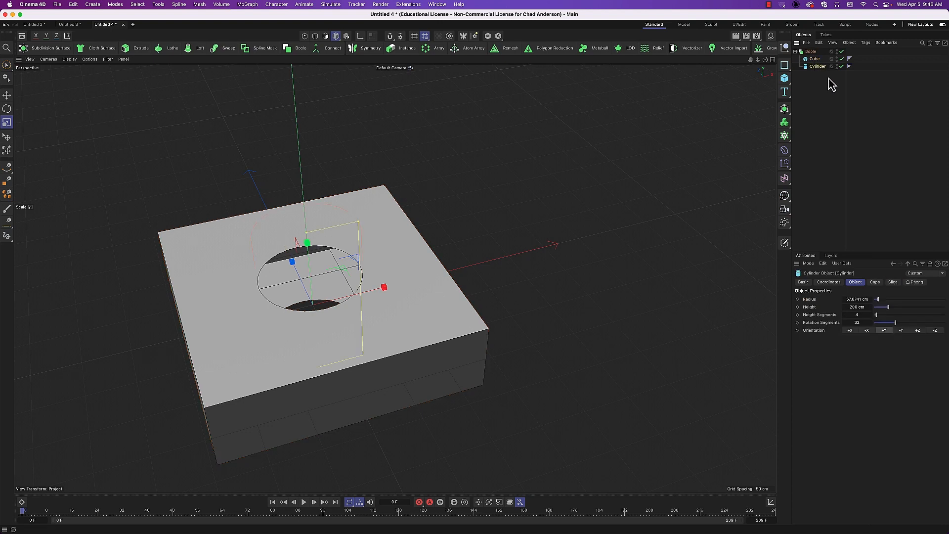
pyautogui.click(811, 52)
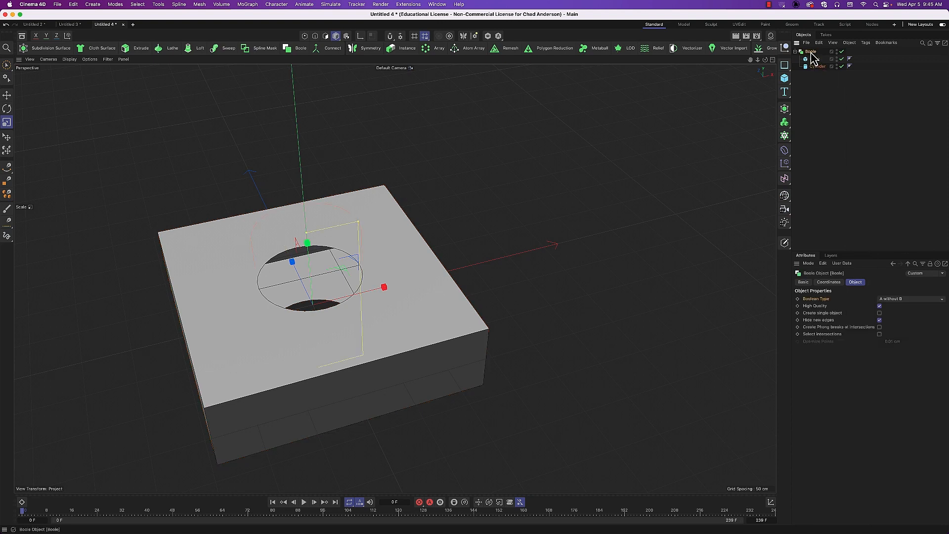
pyautogui.click(904, 301)
pyautogui.click(908, 319)
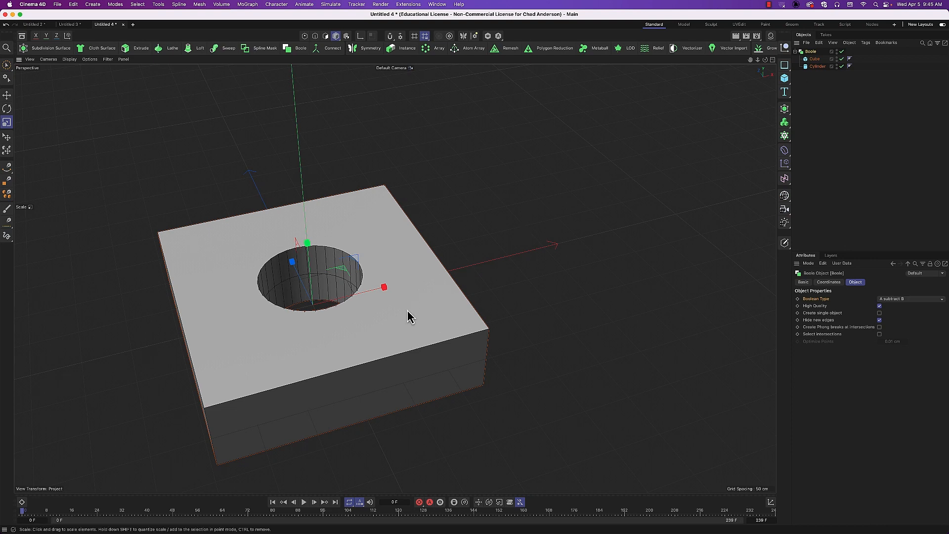
pyautogui.keyDown('alt'); pyautogui.moveTo(409, 318); pyautogui.dragTo(386, 328); pyautogui.keyUp('alt')
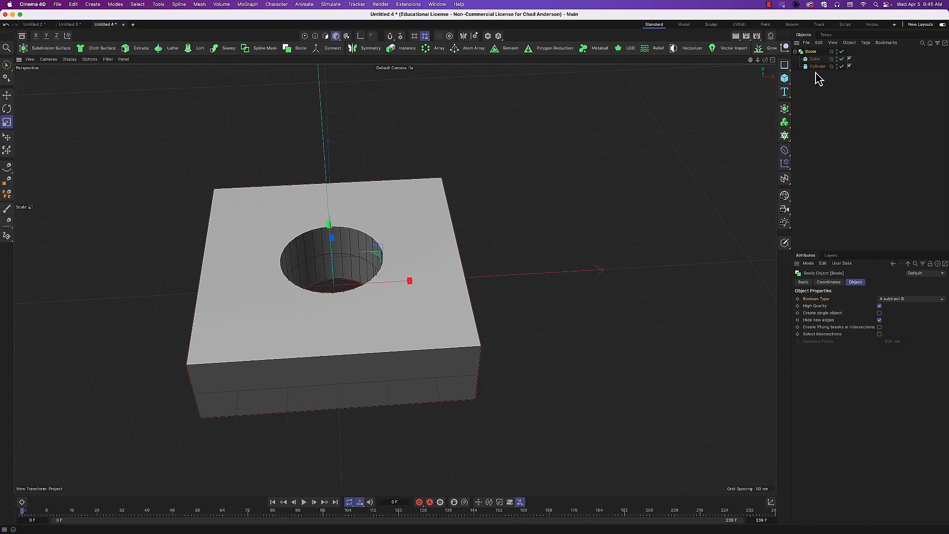
# - Add a Null as the Boole's second child below the cube and nest the cylinder inside it
pyautogui.click(795, 52)
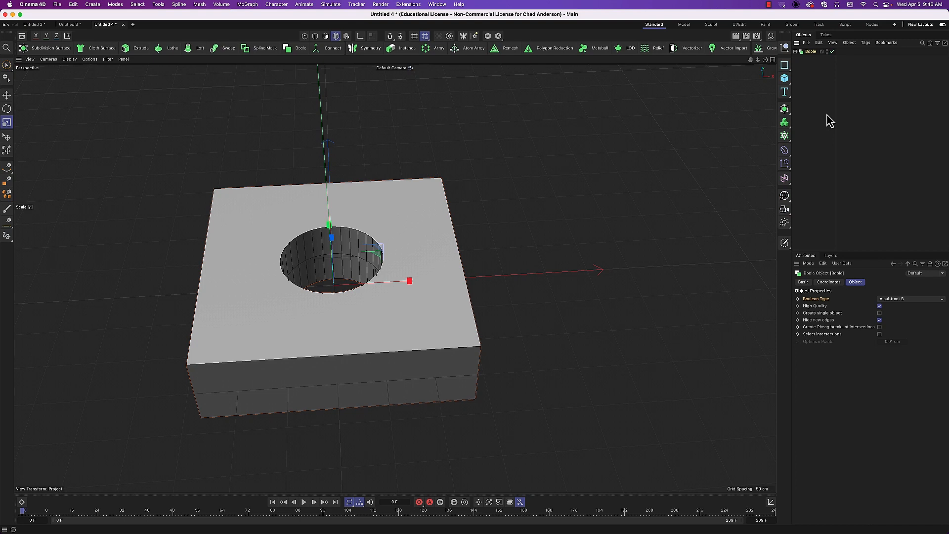
pyautogui.click(795, 52)
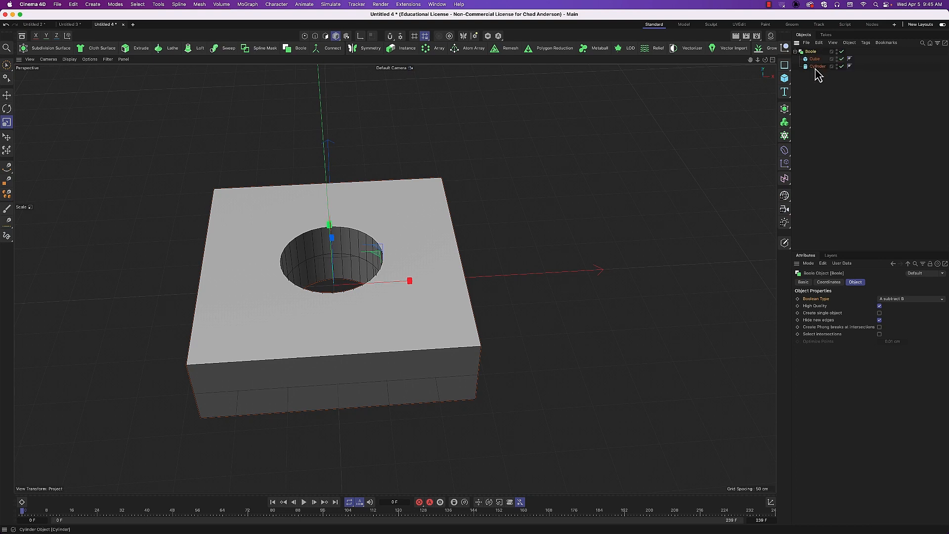
pyautogui.click(817, 66)
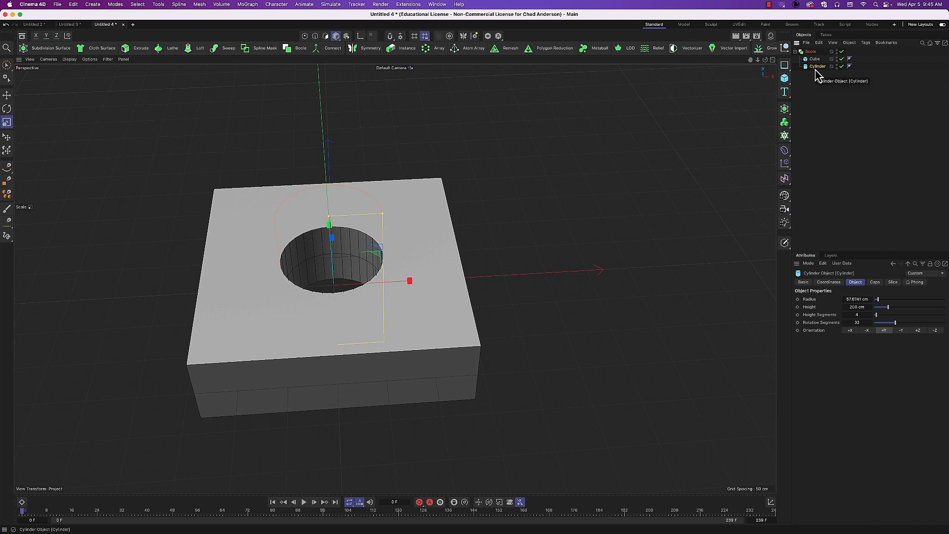
pyautogui.click(786, 49)
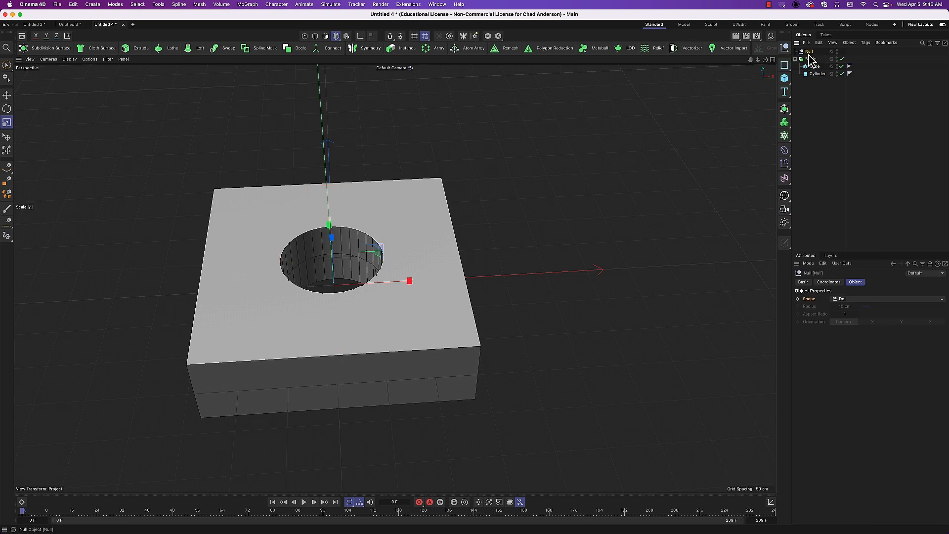
pyautogui.moveTo(811, 55)
pyautogui.mouseDown()
pyautogui.moveTo(806, 64)
pyautogui.moveTo(816, 69)
pyautogui.mouseUp()
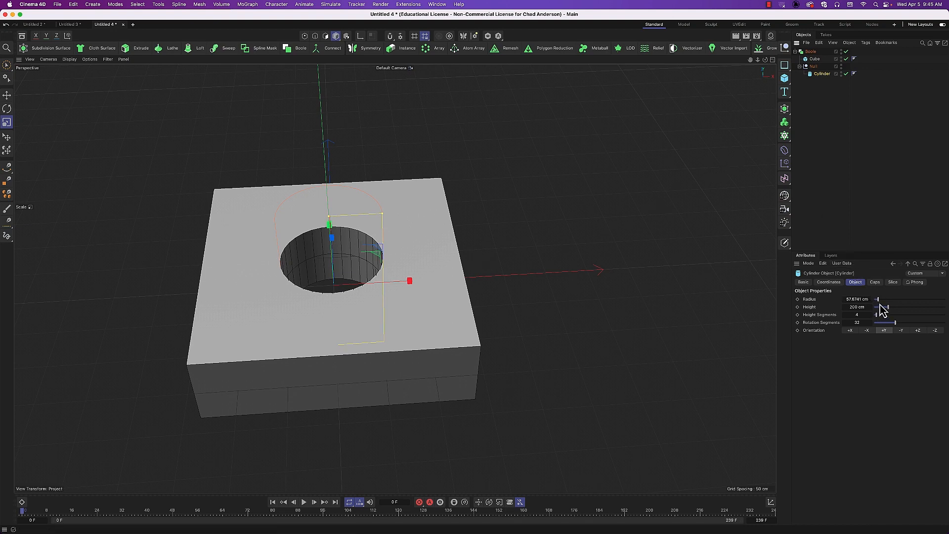
# - Set the radius of the cylinder inside the Null to 18 cm
pyautogui.moveTo(880, 303); pyautogui.dragTo(877, 303)
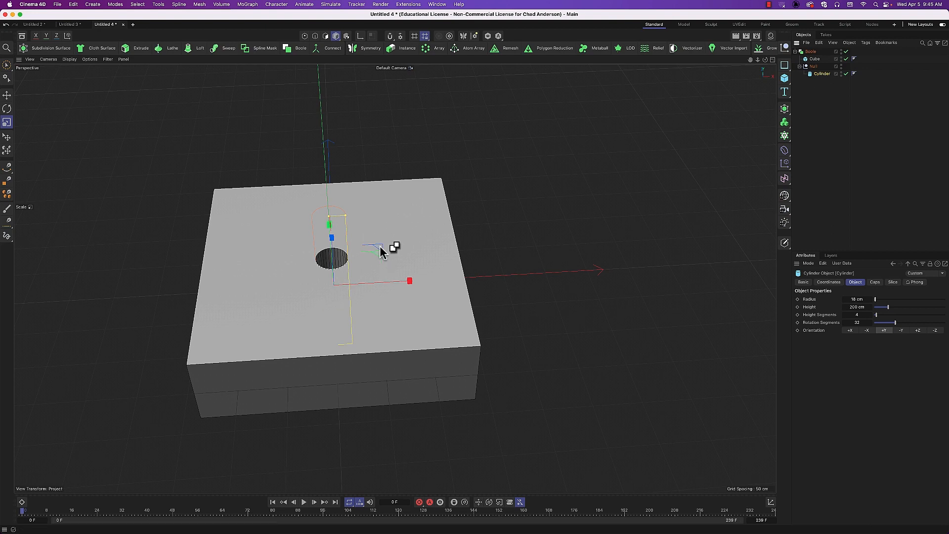
pyautogui.moveTo(388, 253); pyautogui.dragTo(387, 251)
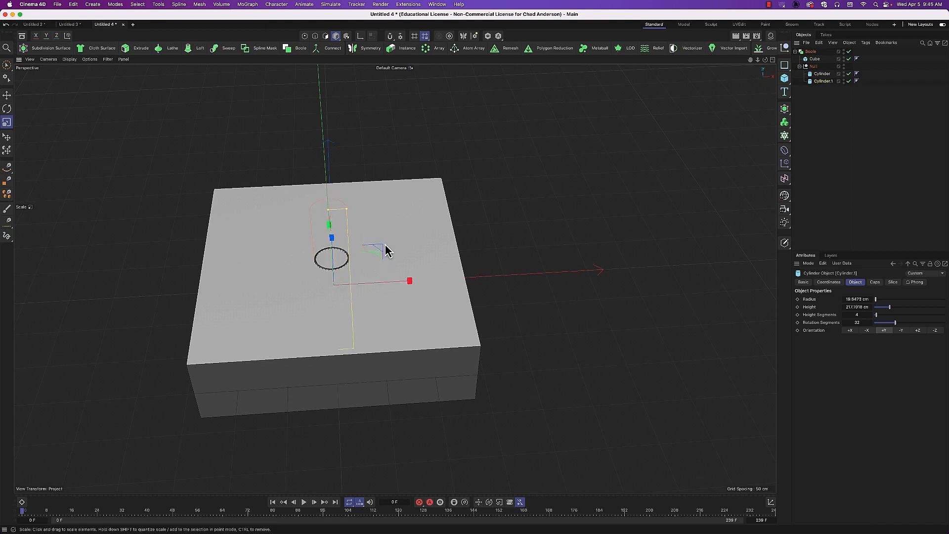
pyautogui.press('super+z')
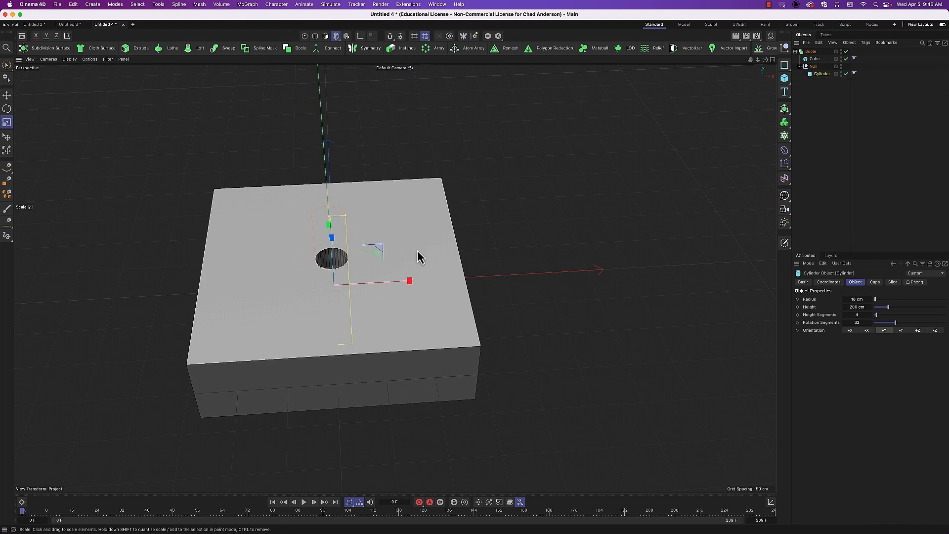
# - Duplicate the cylinder with the Move tool to cut six holes in the slab's middle and front rows, three per row
pyautogui.press('e')
pyautogui.keyDown('ctrl'); pyautogui.moveTo(390, 247); pyautogui.dragTo(337, 265); pyautogui.keyUp('ctrl')
pyautogui.keyDown('ctrl'); pyautogui.moveTo(265, 218); pyautogui.dragTo(262, 267); pyautogui.keyUp('ctrl')
pyautogui.keyDown('ctrl'); pyautogui.moveTo(336, 306); pyautogui.dragTo(465, 302); pyautogui.keyUp('ctrl')
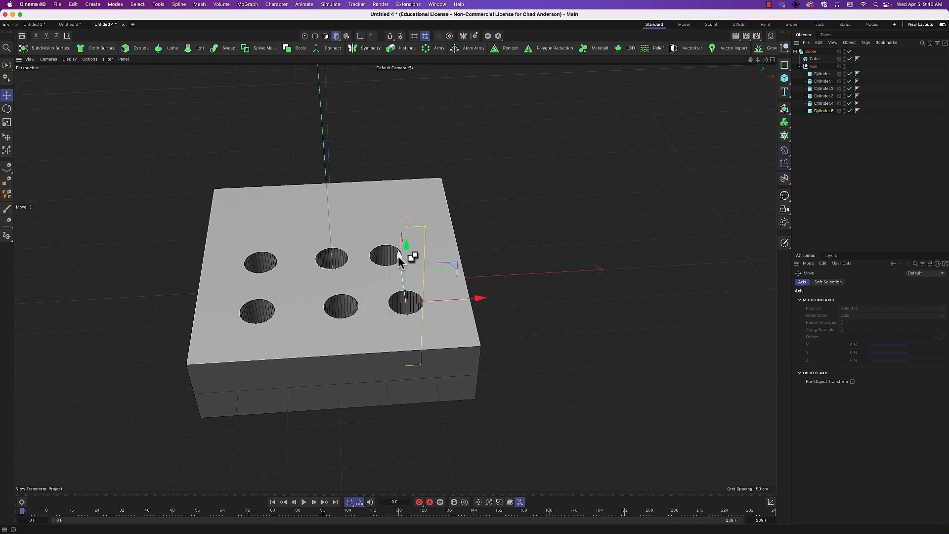
# - Duplicate three more cylinders into a back row to complete the three-by-three grid of holes
pyautogui.keyDown('ctrl'); pyautogui.moveTo(403, 258); pyautogui.dragTo(379, 170); pyautogui.keyUp('ctrl')
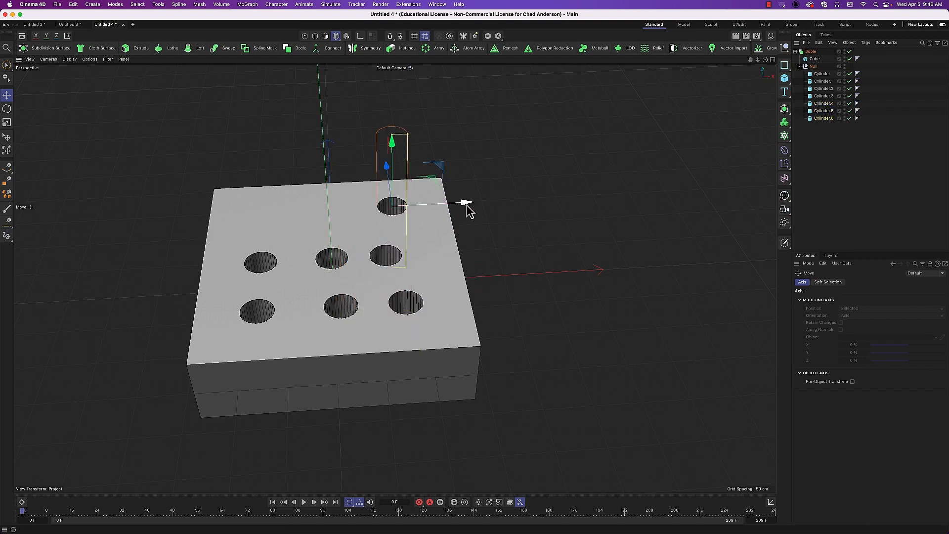
pyautogui.keyDown('ctrl'); pyautogui.moveTo(467, 207); pyautogui.dragTo(346, 208); pyautogui.keyUp('ctrl')
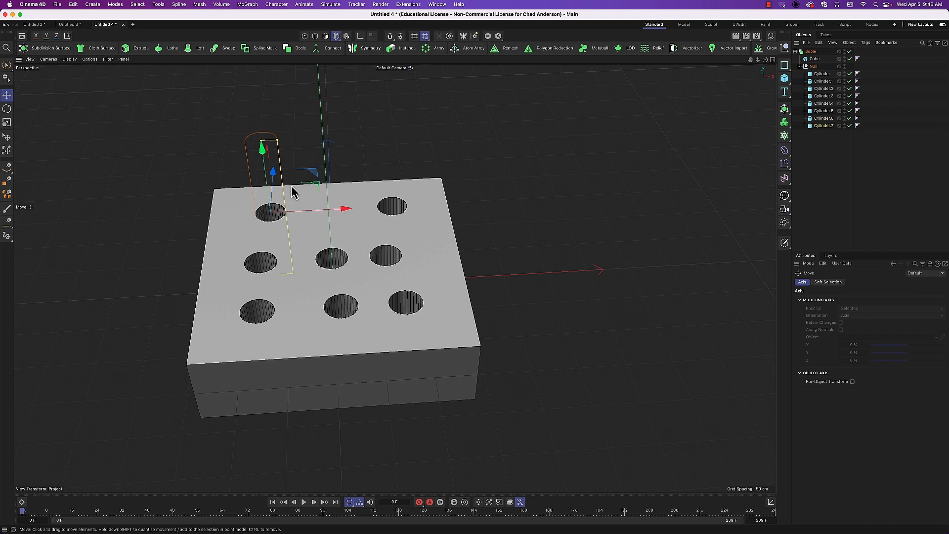
pyautogui.keyDown('ctrl'); pyautogui.moveTo(276, 180); pyautogui.dragTo(388, 226); pyautogui.keyUp('ctrl')
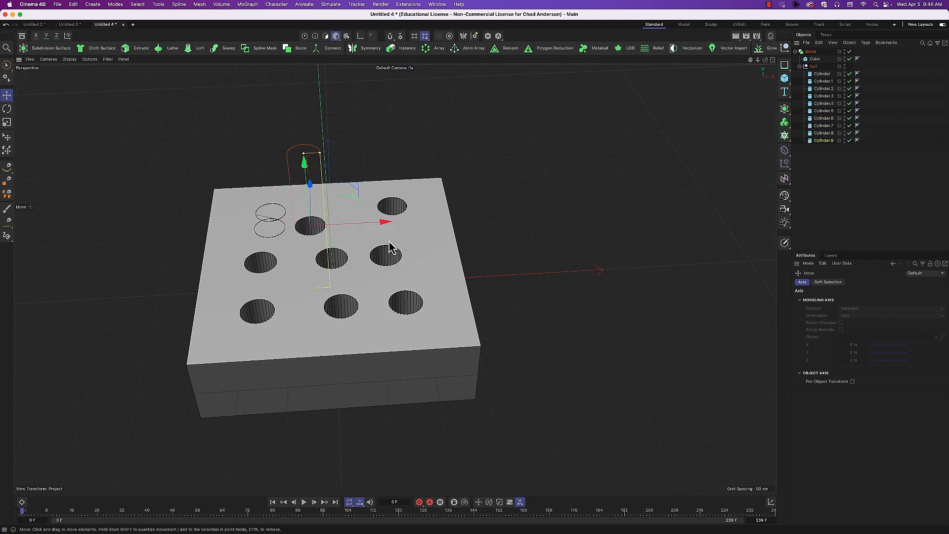
pyautogui.press('super+z')
pyautogui.press('super+z')
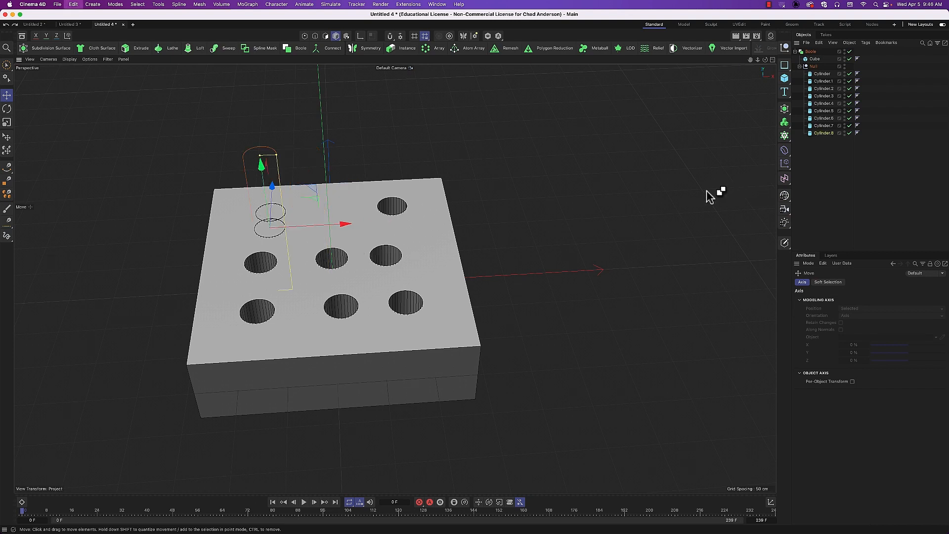
pyautogui.keyDown('ctrl'); pyautogui.moveTo(349, 224); pyautogui.dragTo(413, 207); pyautogui.keyUp('ctrl')
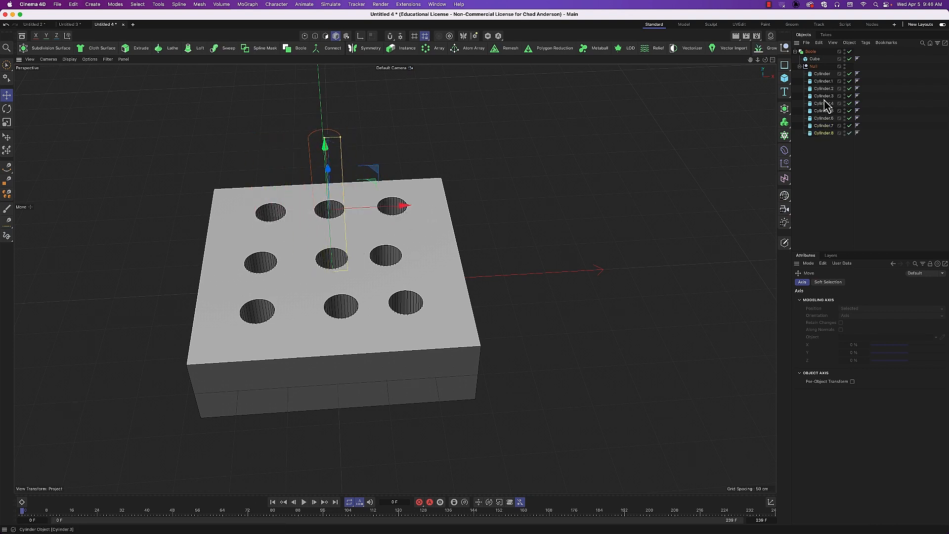
# - Add a Platonic primitive and nest it inside the Null above the cylinders
pyautogui.click(787, 80)
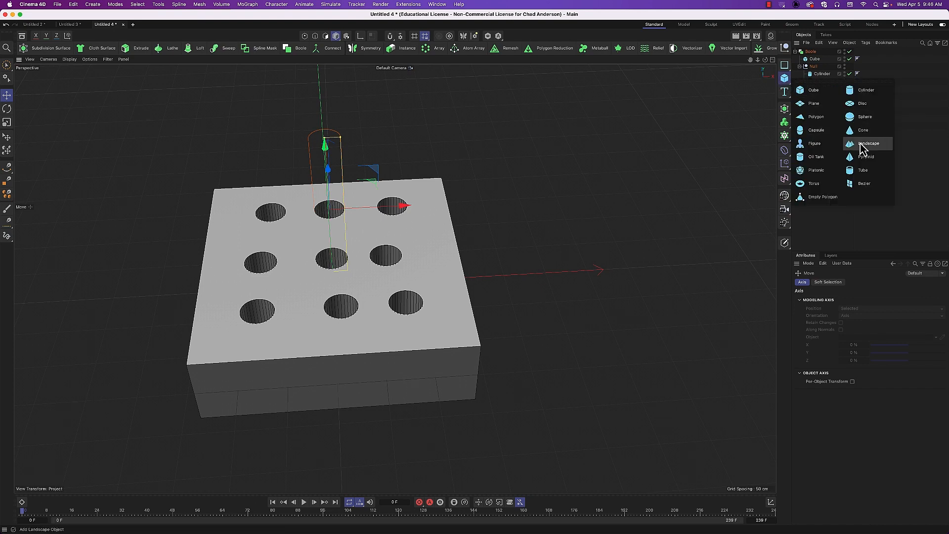
pyautogui.click(824, 171)
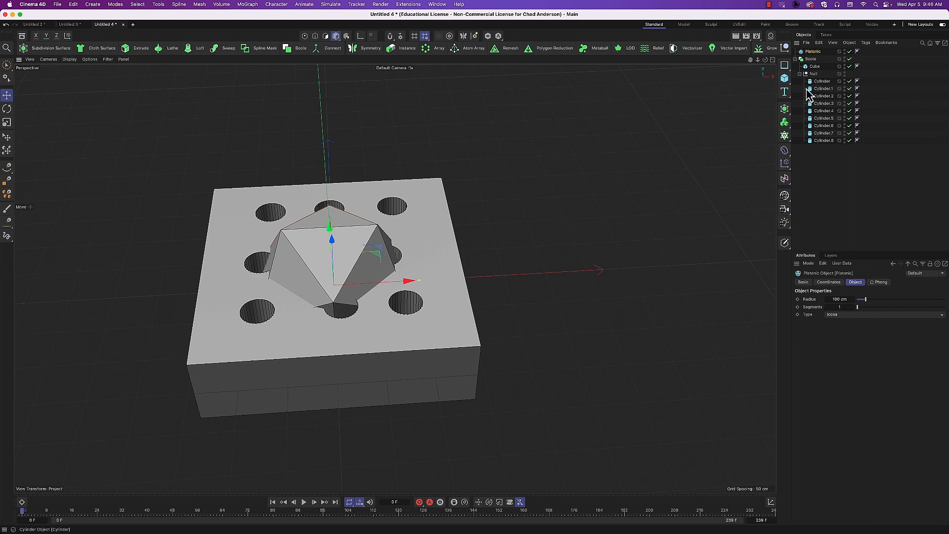
pyautogui.moveTo(814, 52); pyautogui.dragTo(817, 84)
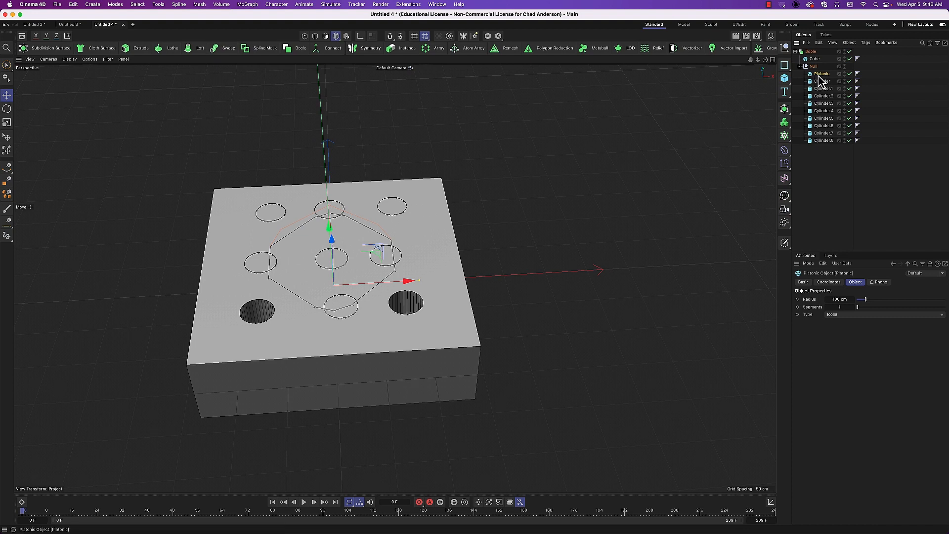
# - Scale down the Platonic to cut a smaller faceted recess around the slab's central hole, render the view, and collapse the Null
pyautogui.press('t')
pyautogui.moveTo(653, 284); pyautogui.dragTo(526, 289)
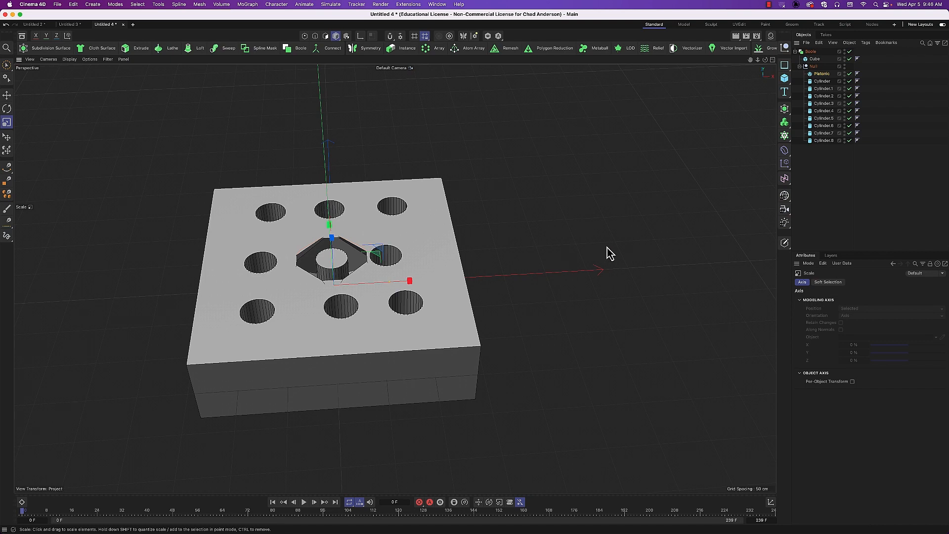
pyautogui.press('super+r')
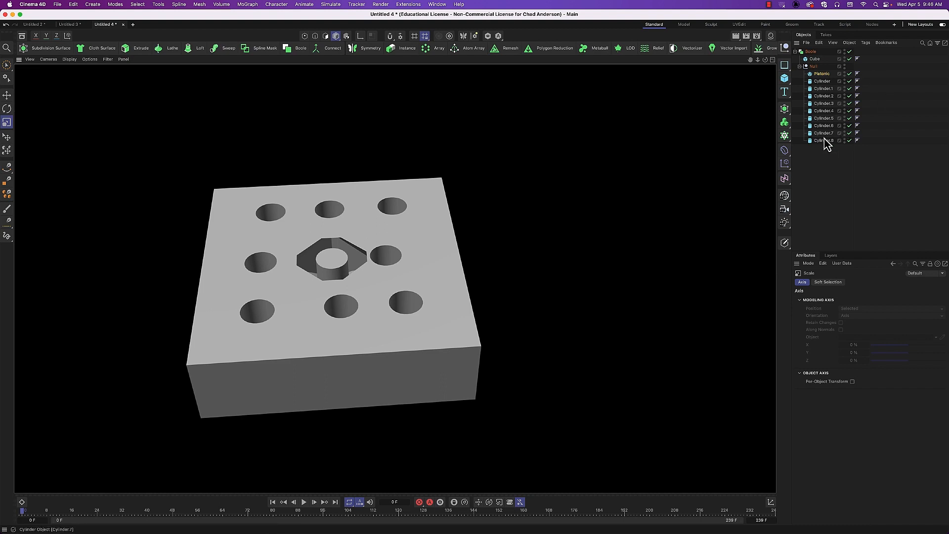
pyautogui.click(813, 66)
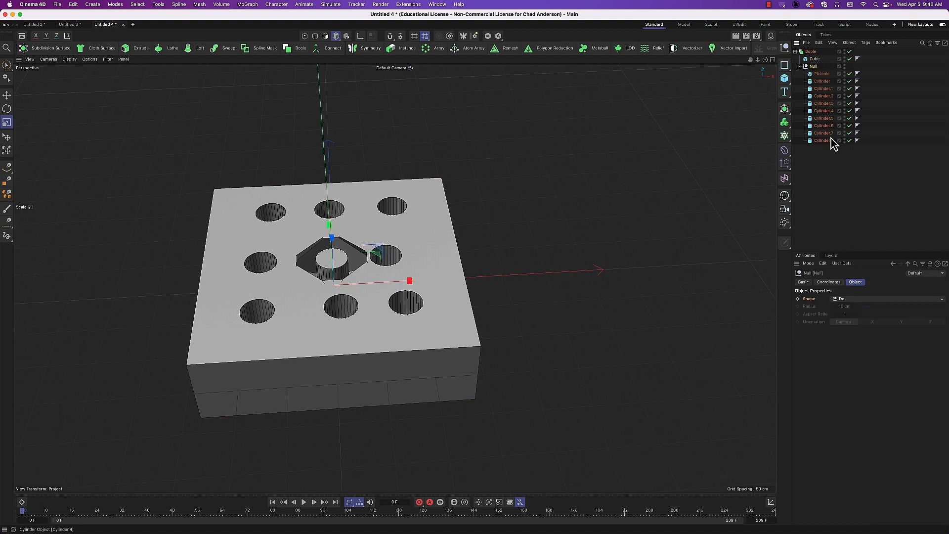
pyautogui.click(800, 67)
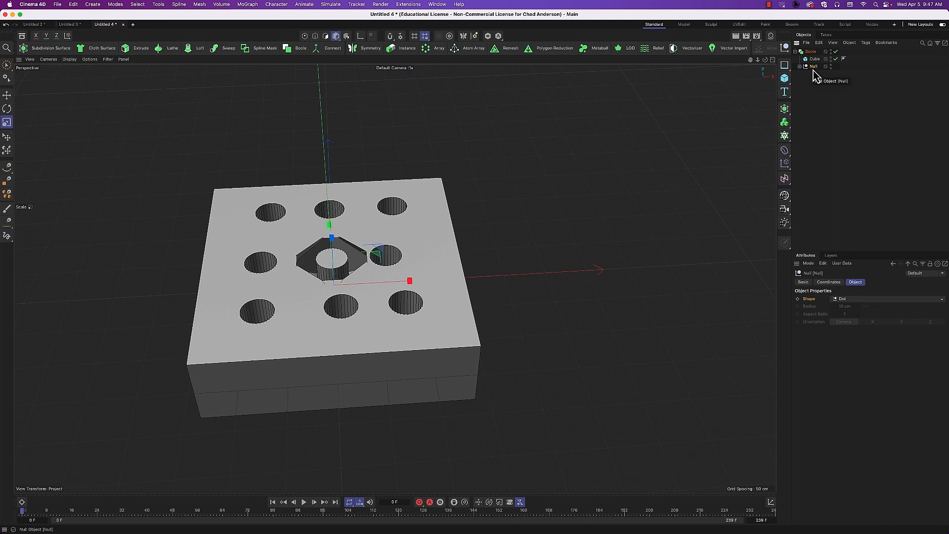
# - Delete the Boole with all its children and reset the perspective view to the default framing
pyautogui.click(814, 53)
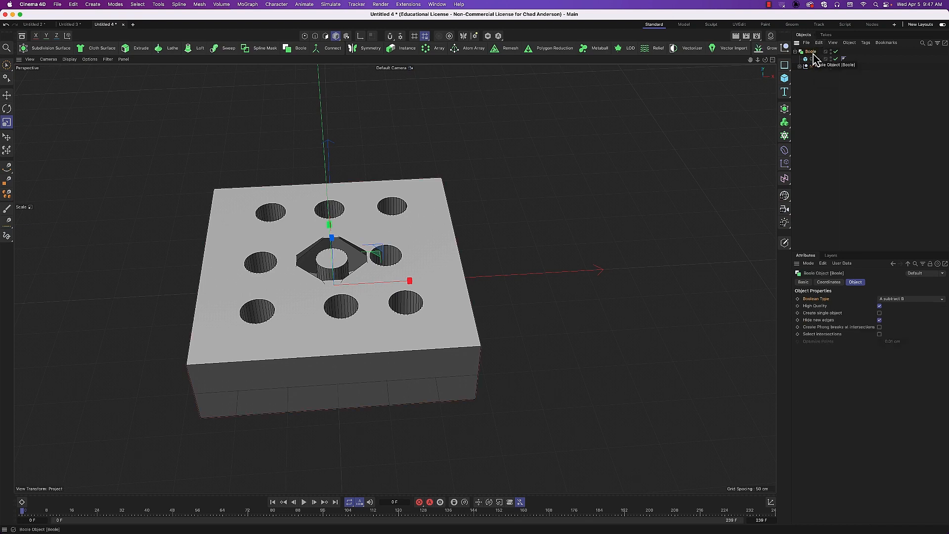
pyautogui.press('Delete')
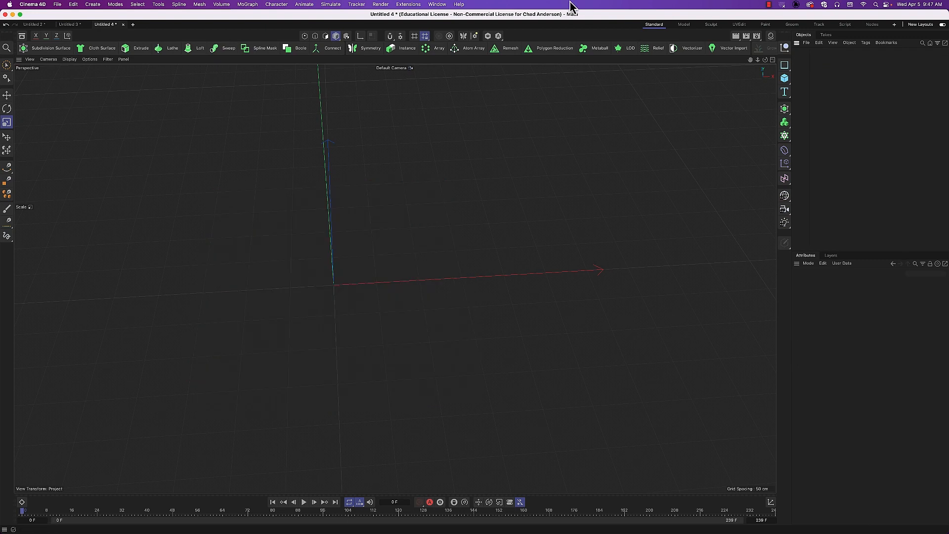
pyautogui.click(30, 60)
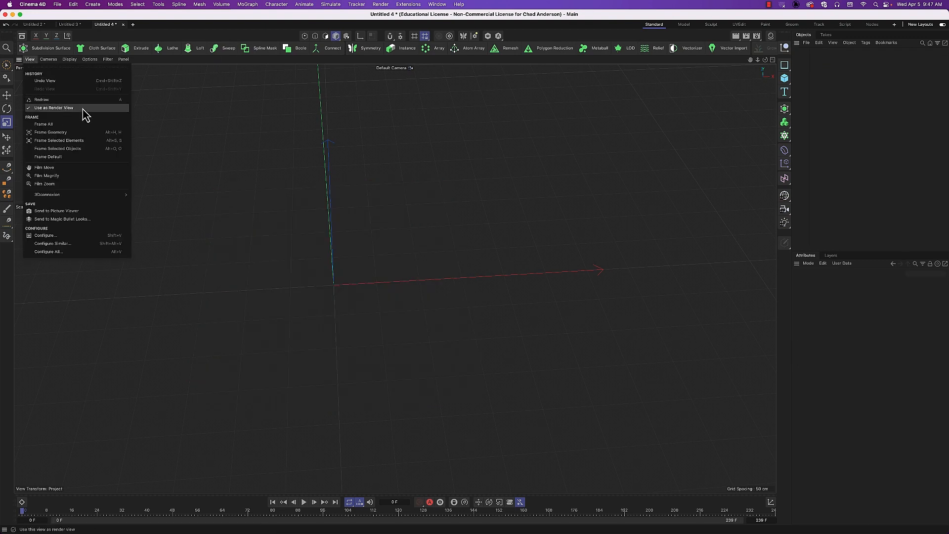
pyautogui.click(70, 158)
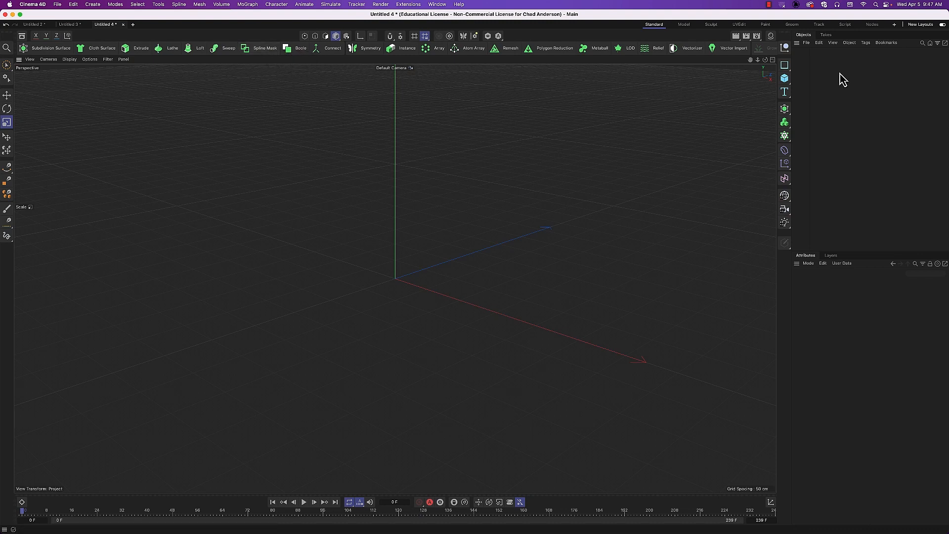
# - Add a Circle spline at the origin and duplicate it up and to the right with the Move tool
pyautogui.click(787, 66)
pyautogui.click(857, 80)
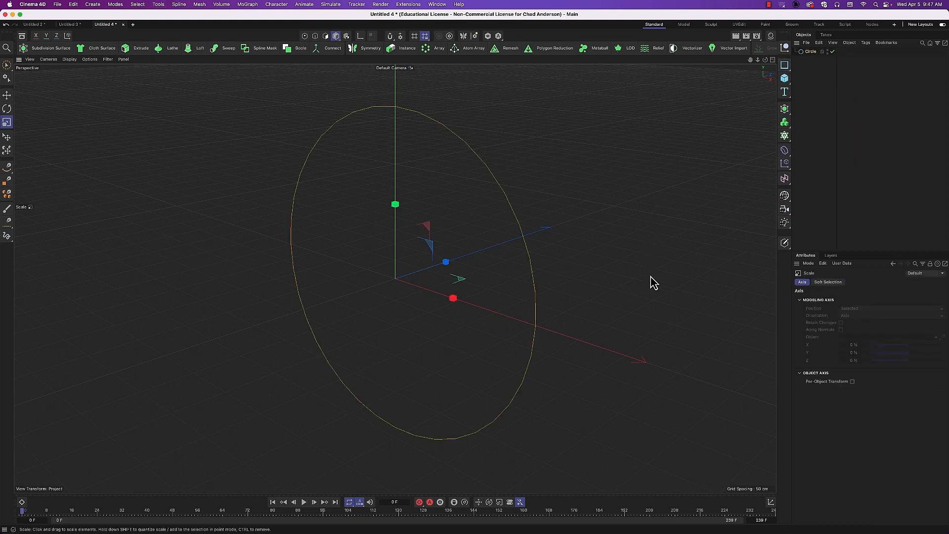
pyautogui.moveTo(670, 321); pyautogui.dragTo(560, 320)
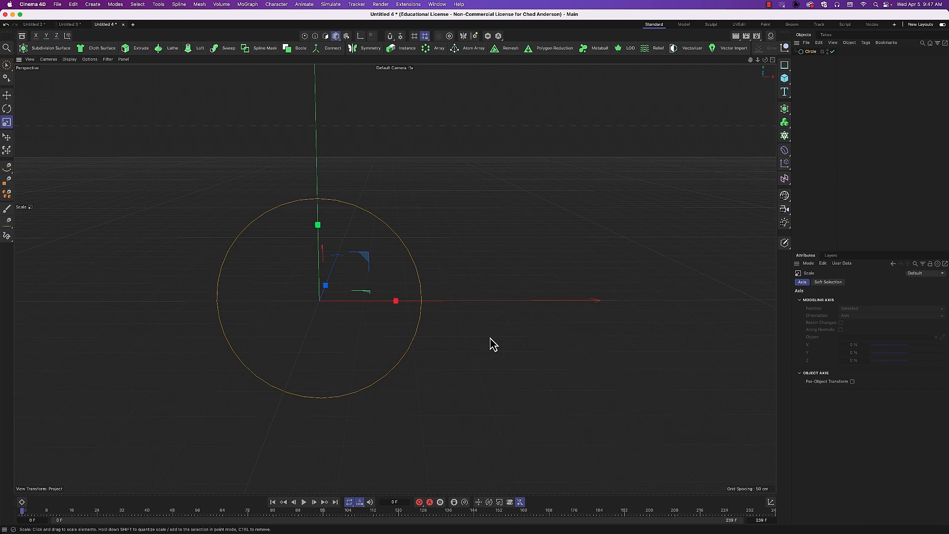
pyautogui.keyDown('alt'); pyautogui.moveTo(476, 344); pyautogui.dragTo(567, 340, button='middle'); pyautogui.keyUp('alt')
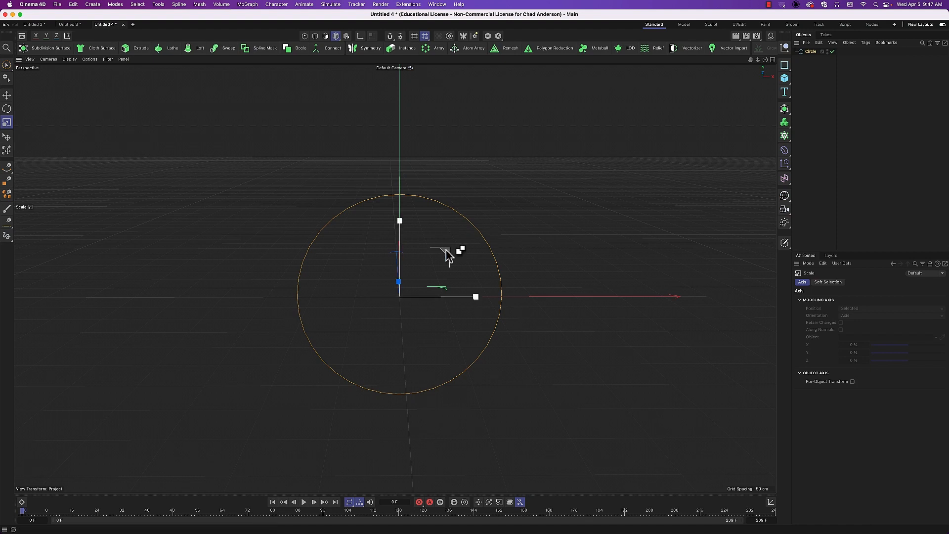
pyautogui.moveTo(446, 248); pyautogui.dragTo(457, 241)
pyautogui.press('super+z')
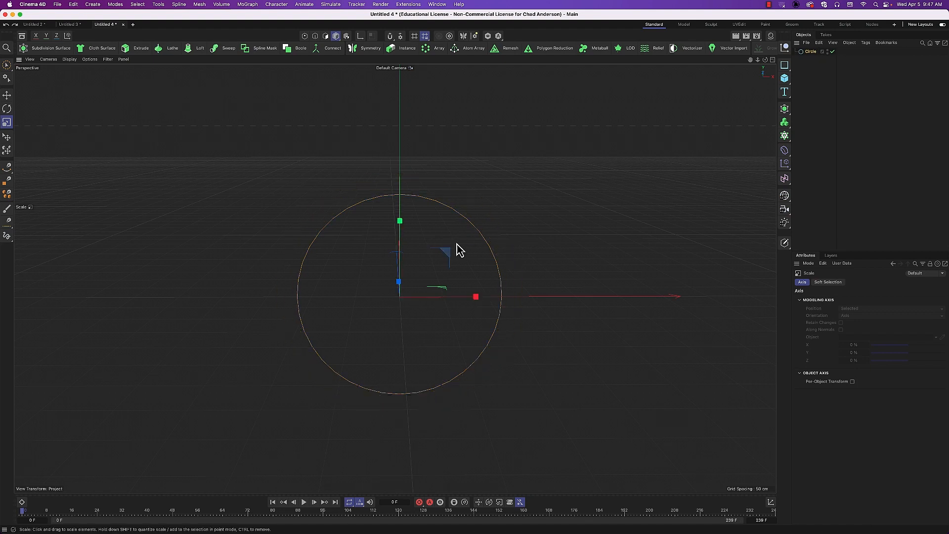
pyautogui.press('e')
pyautogui.keyDown('ctrl'); pyautogui.moveTo(449, 249); pyautogui.dragTo(577, 150); pyautogui.keyUp('ctrl')
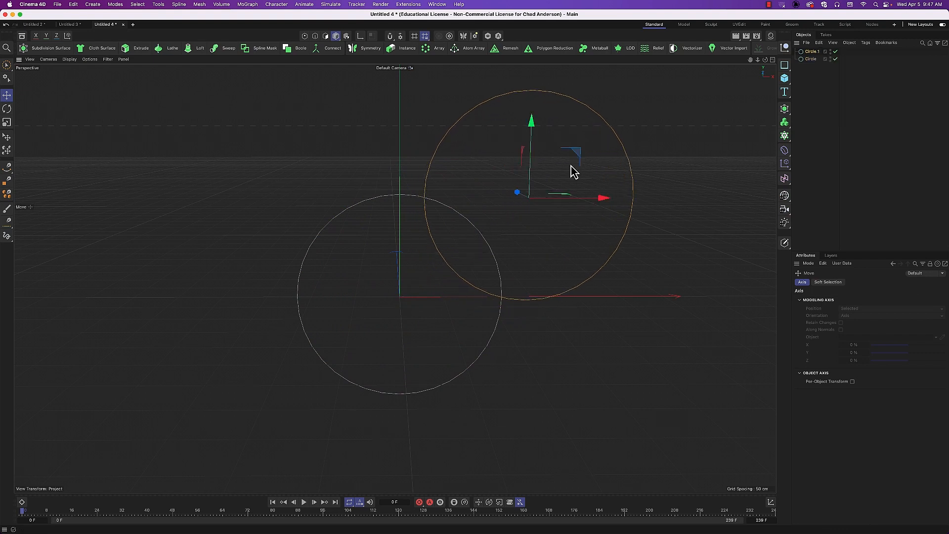
# - Scale the duplicate circle down to ear size and copy it along X to the opposite side of the large circle
pyautogui.press('t')
pyautogui.moveTo(693, 298); pyautogui.dragTo(534, 305)
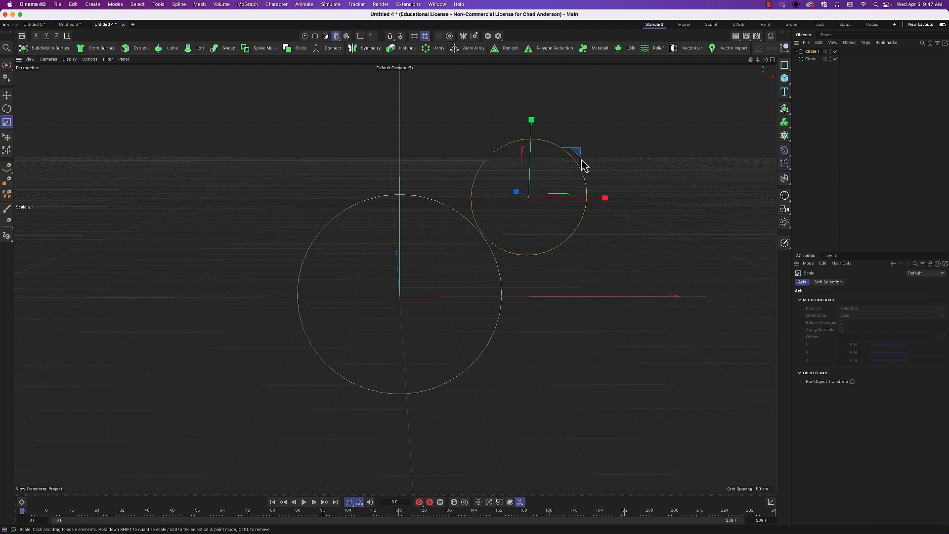
pyautogui.moveTo(580, 155); pyautogui.dragTo(545, 157)
pyautogui.press('super+z')
pyautogui.press('e')
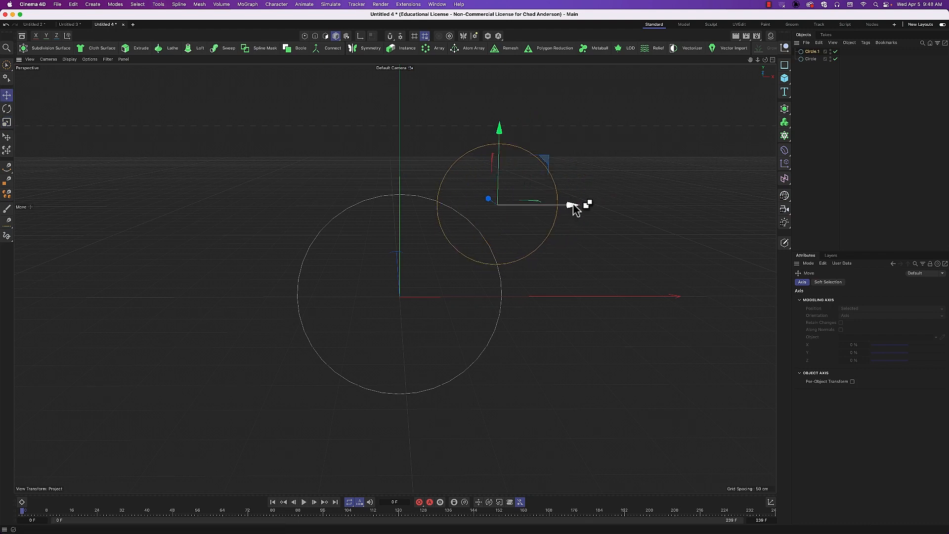
pyautogui.keyDown('ctrl'); pyautogui.moveTo(572, 206); pyautogui.dragTo(360, 228); pyautogui.keyUp('ctrl')
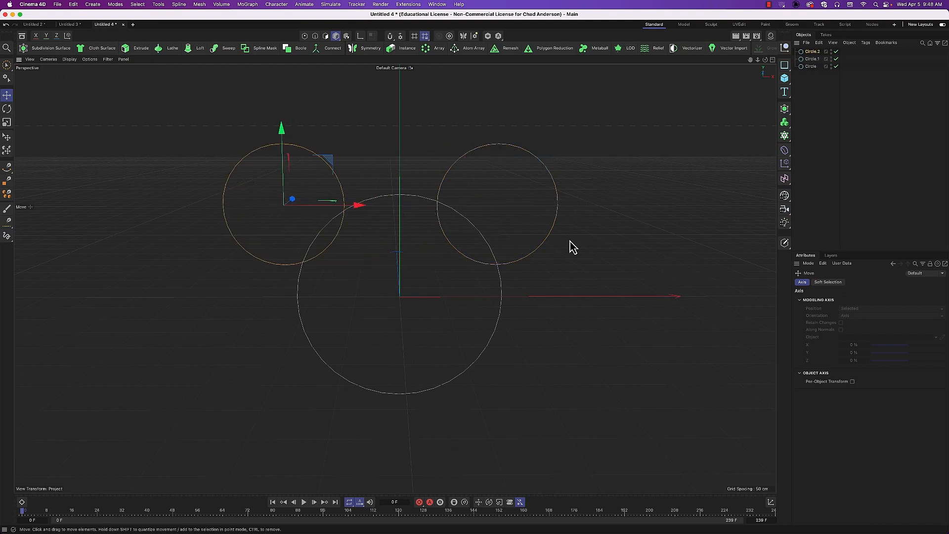
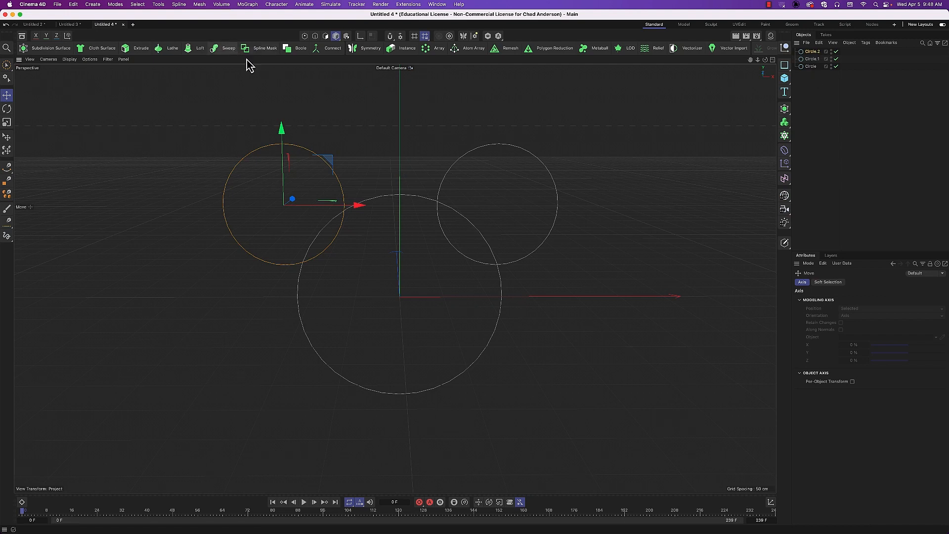
# - Add a Flower spline and scale it down to about 8 cm inner and 16 cm outer radius
pyautogui.click(786, 66)
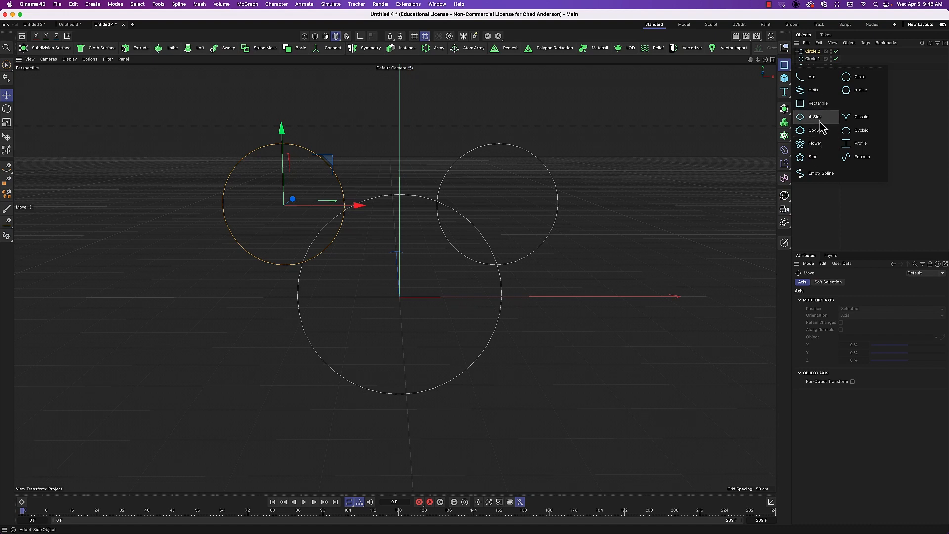
pyautogui.click(817, 144)
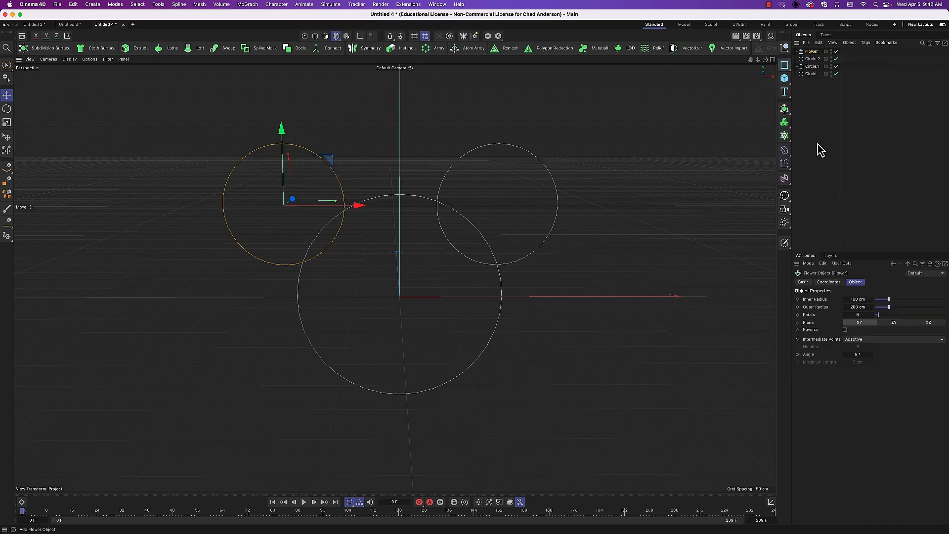
pyautogui.press('t')
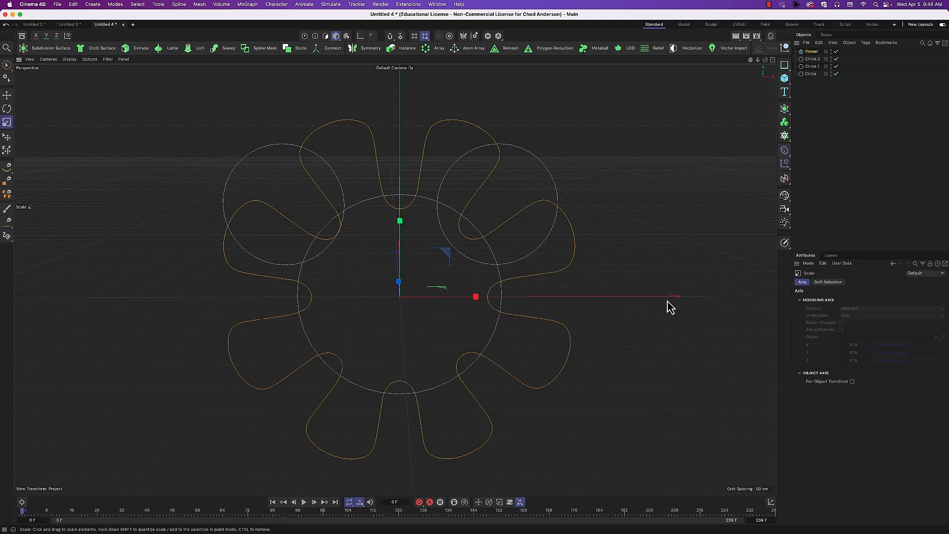
pyautogui.moveTo(667, 307); pyautogui.dragTo(345, 317)
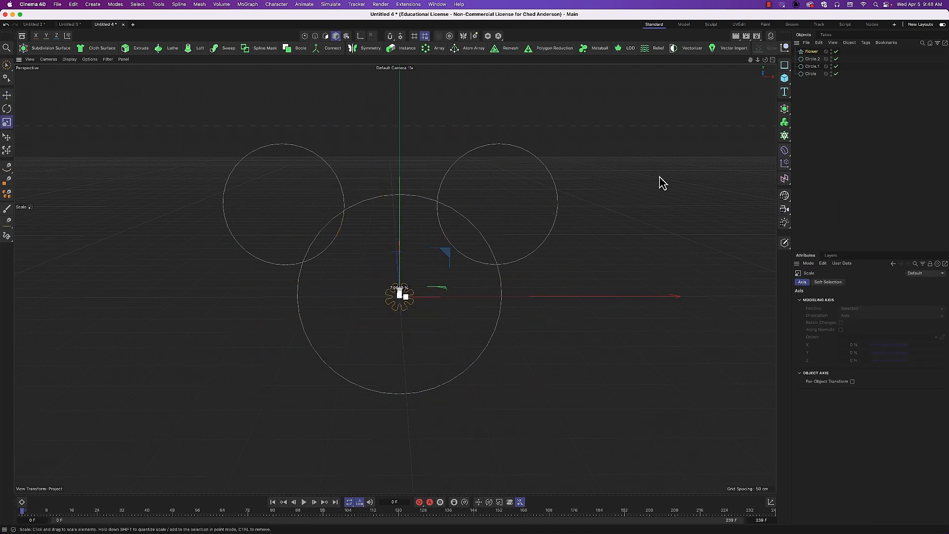
# - Group the three circle splines into a Null
pyautogui.click(813, 59)
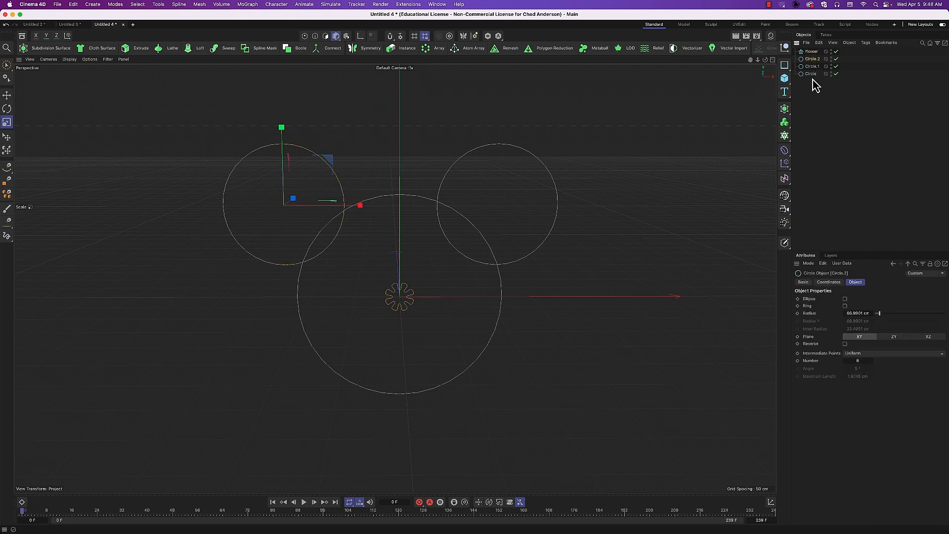
pyautogui.keyDown('shift'); pyautogui.click(812, 74); pyautogui.keyUp('shift')
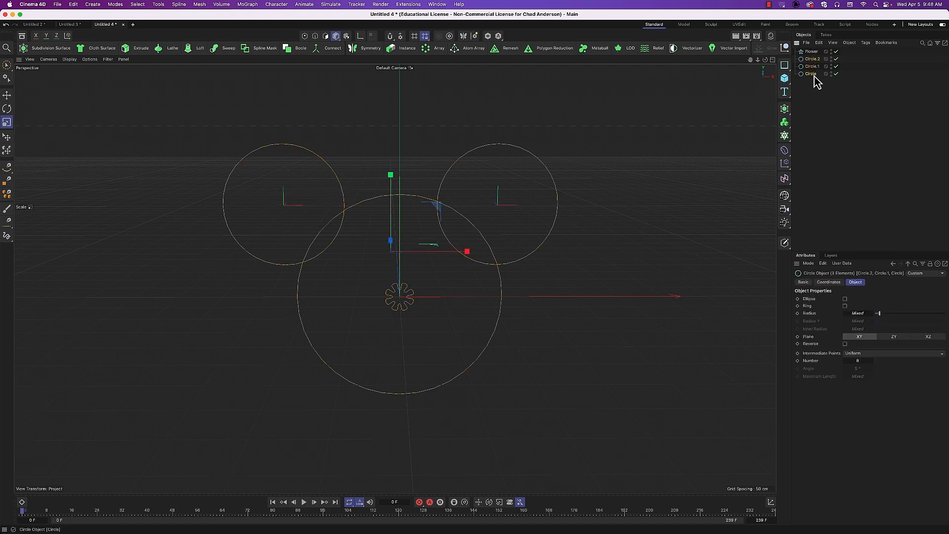
pyautogui.rightClick(815, 80)
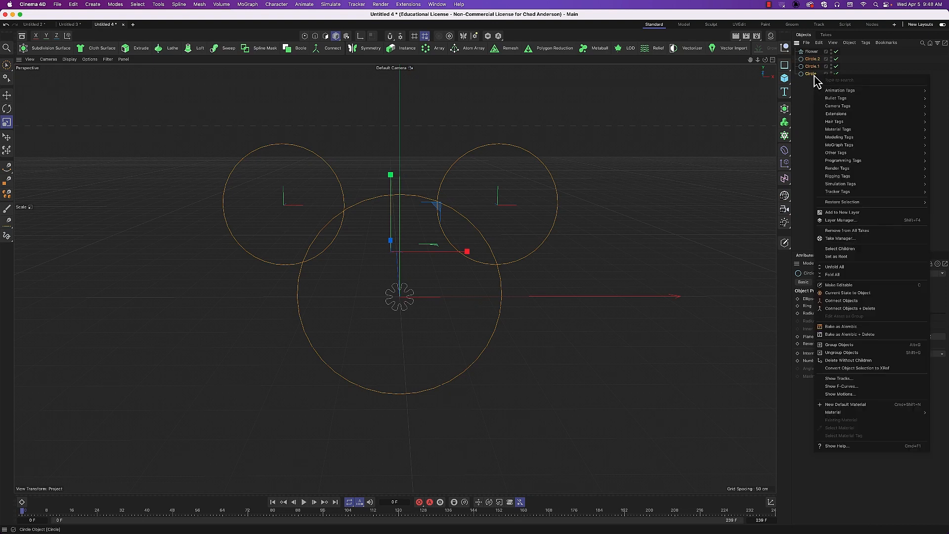
pyautogui.click(916, 346)
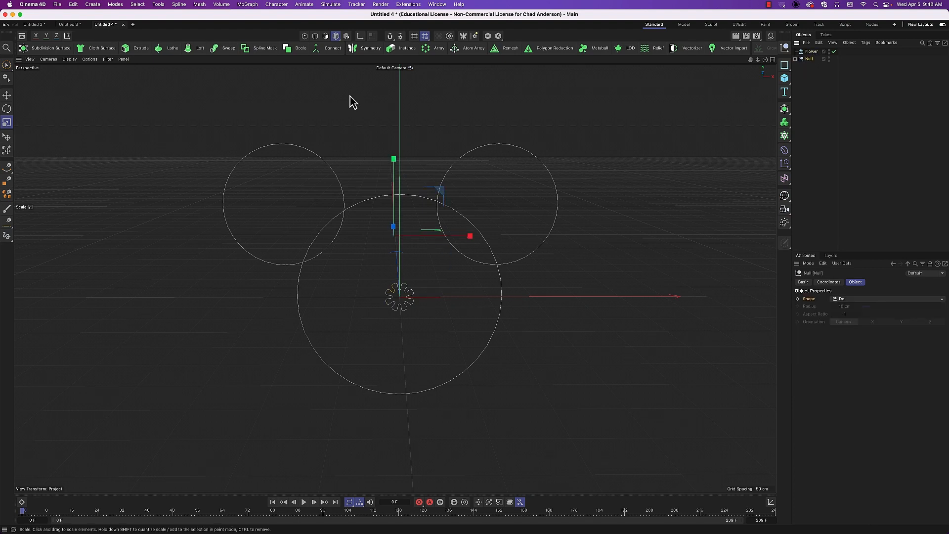
# - Add a Sweep generator and nest the Flower and the Null inside it, with the Flower above the Null
pyautogui.click(223, 48)
pyautogui.click(811, 59)
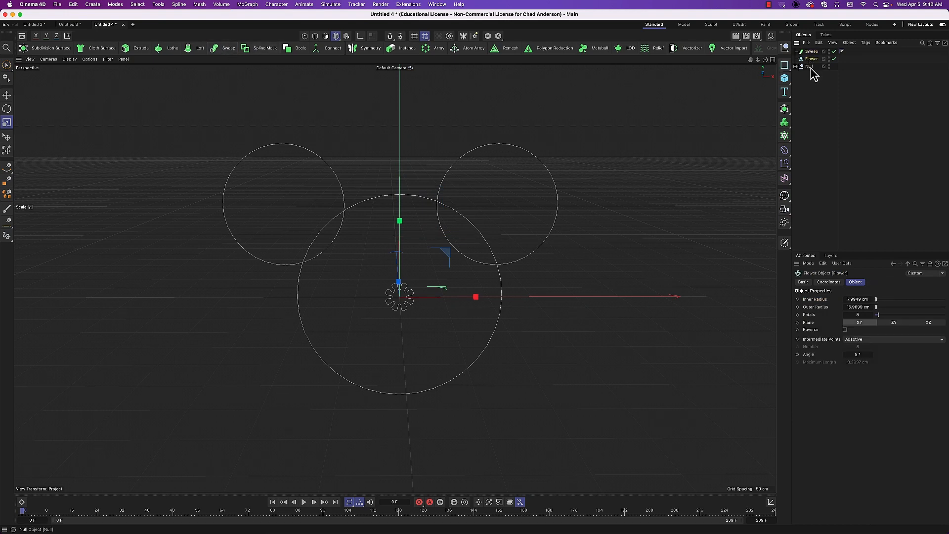
pyautogui.keyDown('shift'); pyautogui.click(811, 67); pyautogui.keyUp('shift')
pyautogui.moveTo(811, 67); pyautogui.dragTo(813, 54)
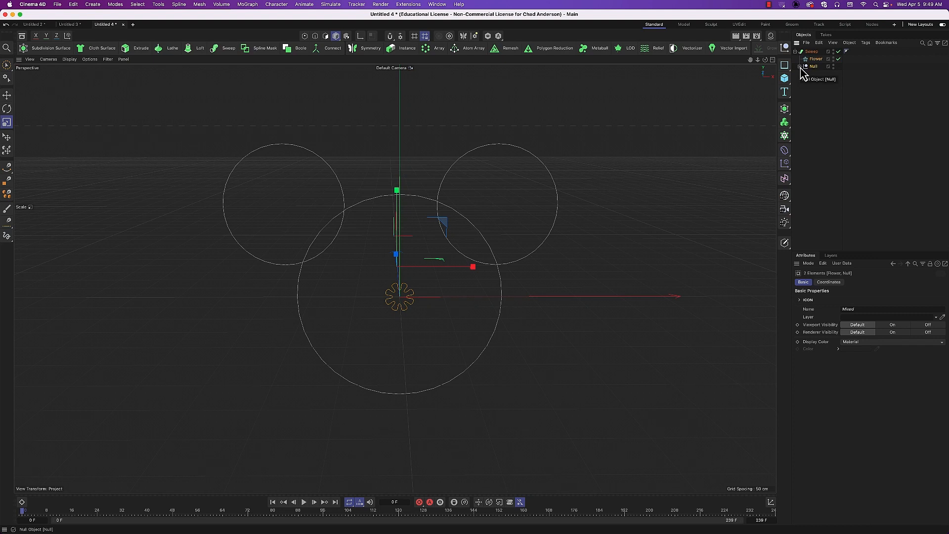
# - Take the three circles out of the Null and the Sweep, and delete the empty Null
pyautogui.keyDown('super'); pyautogui.click(815, 66); pyautogui.keyUp('super')
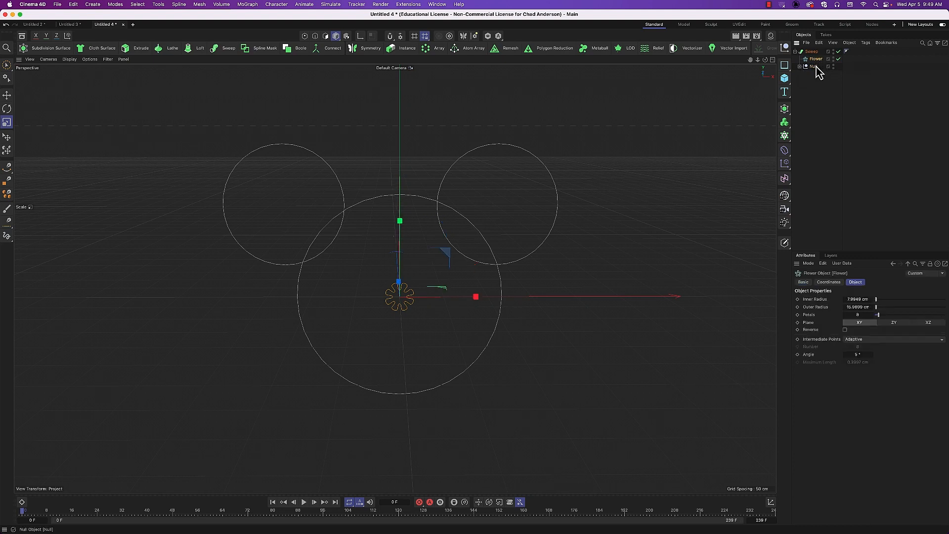
pyautogui.click(817, 67)
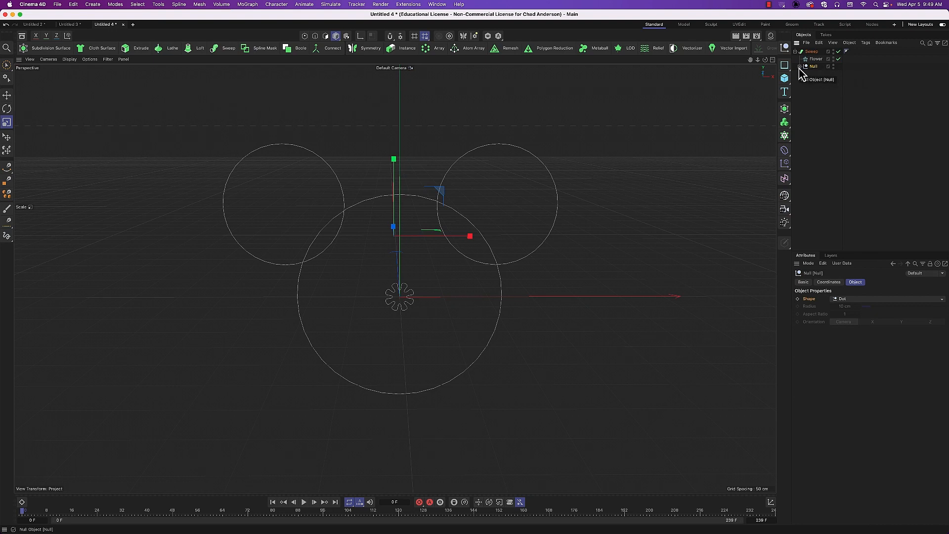
pyautogui.click(800, 67)
pyautogui.click(820, 75)
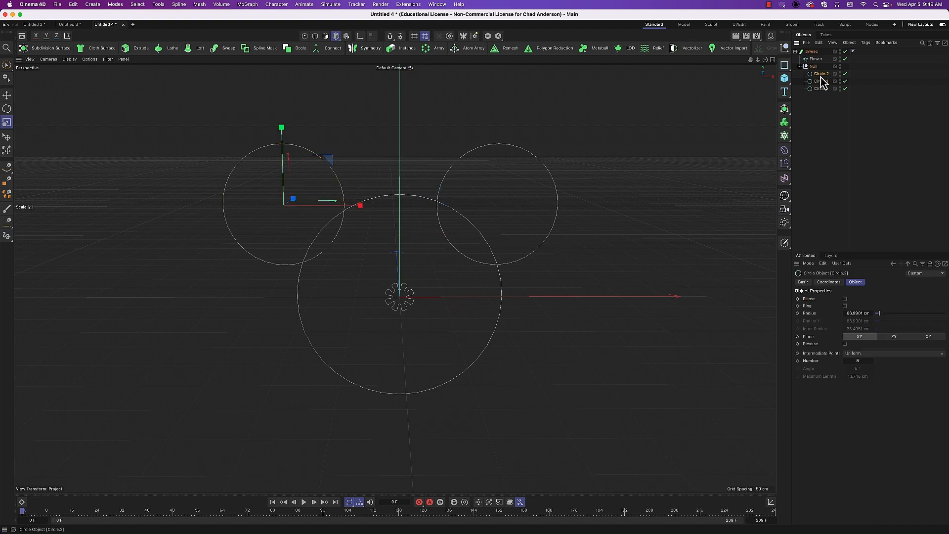
pyautogui.keyDown('shift'); pyautogui.click(820, 89); pyautogui.keyUp('shift')
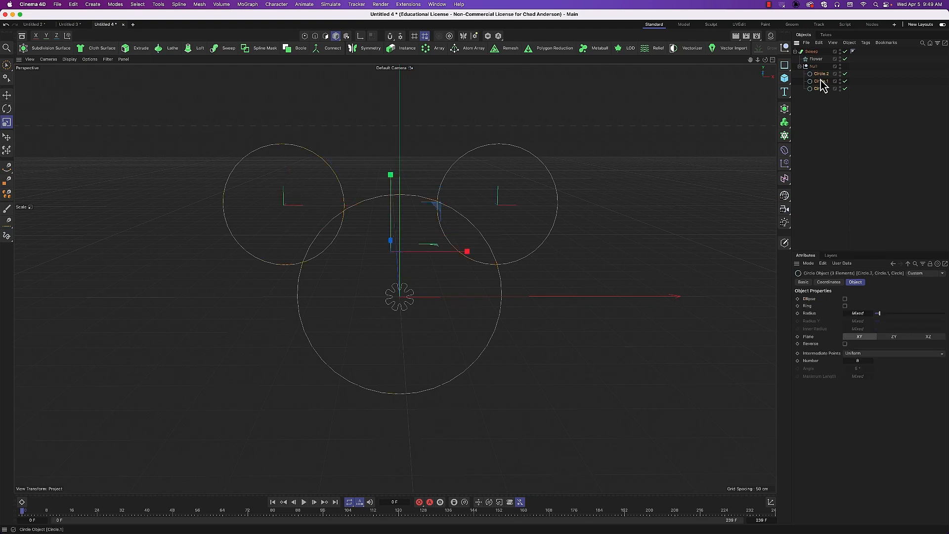
pyautogui.moveTo(824, 80); pyautogui.dragTo(820, 95)
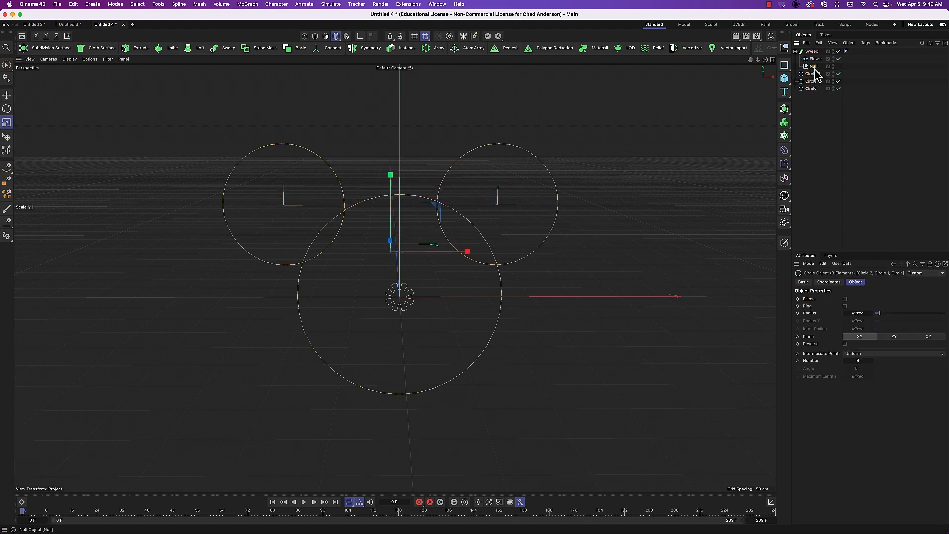
pyautogui.click(813, 66)
pyautogui.press('Delete')
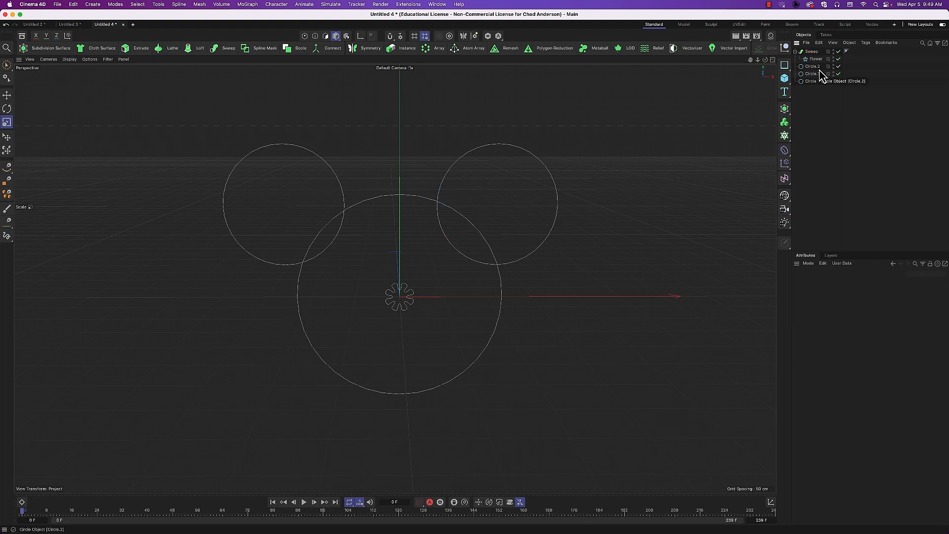
# - Add a Spline Mask and nest the three circles inside it to merge them into one outline
pyautogui.click(261, 49)
pyautogui.click(811, 73)
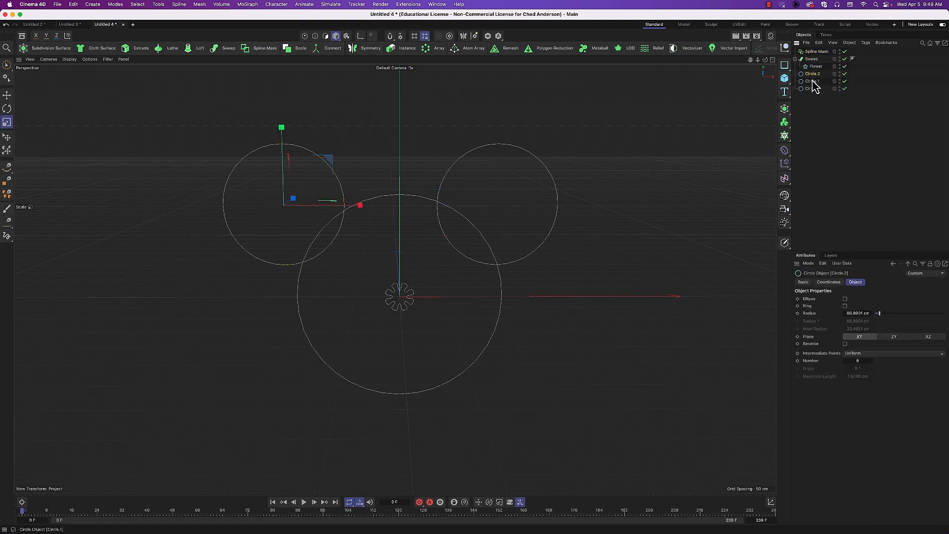
pyautogui.keyDown('shift'); pyautogui.click(811, 88); pyautogui.keyUp('shift')
pyautogui.moveTo(815, 83); pyautogui.dragTo(820, 53)
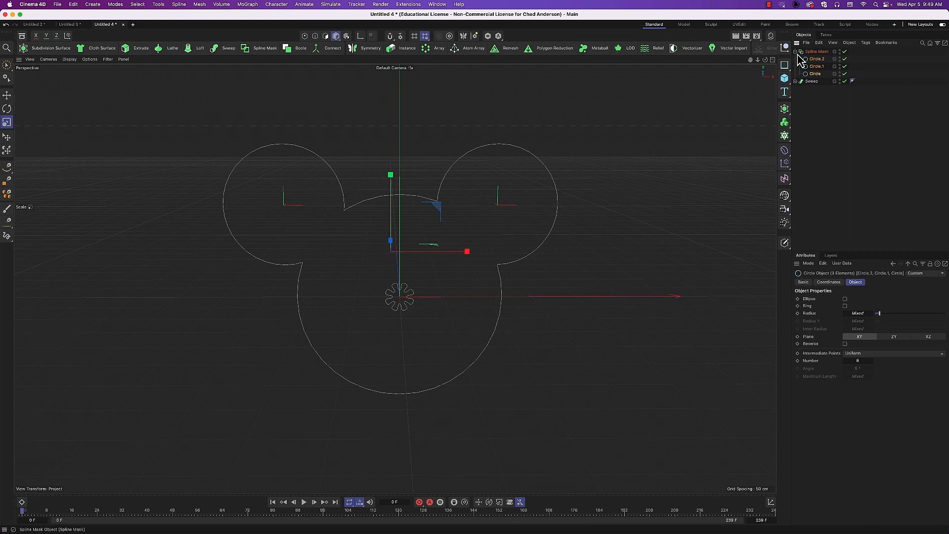
# - Nest the Spline Mask inside the Sweep below the Flower and render the merged outline in the viewport
pyautogui.click(795, 81)
pyautogui.moveTo(811, 52); pyautogui.dragTo(816, 95)
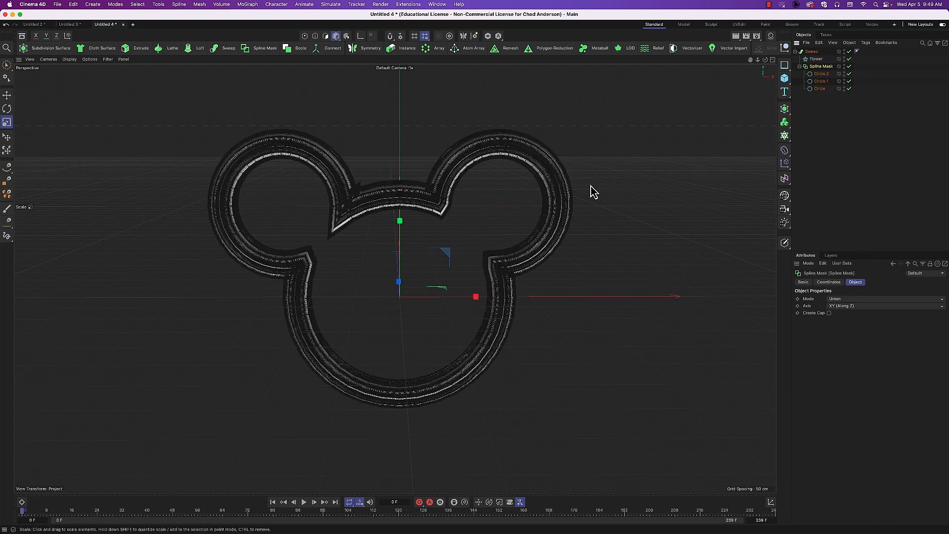
pyautogui.press('super+r')
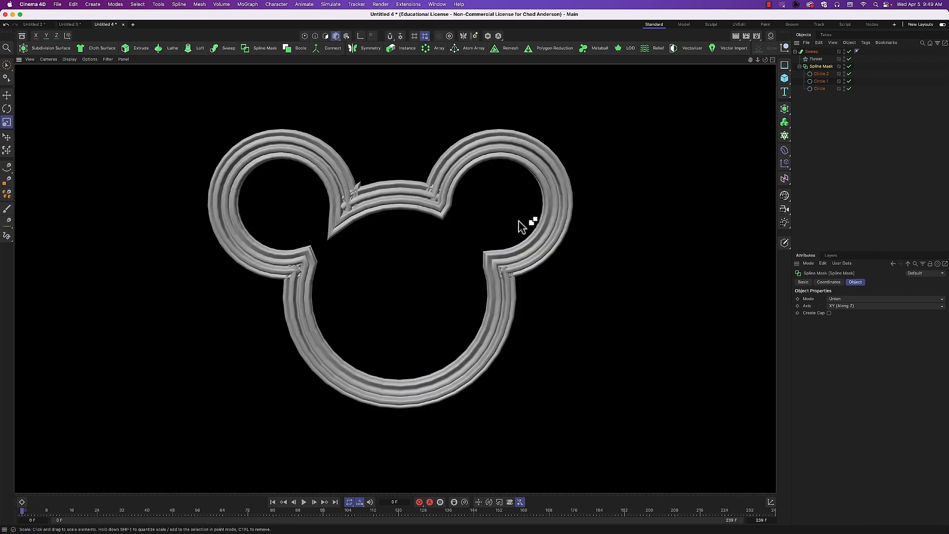
# - Reduce the Flower profile to 3 petals
pyautogui.click(816, 59)
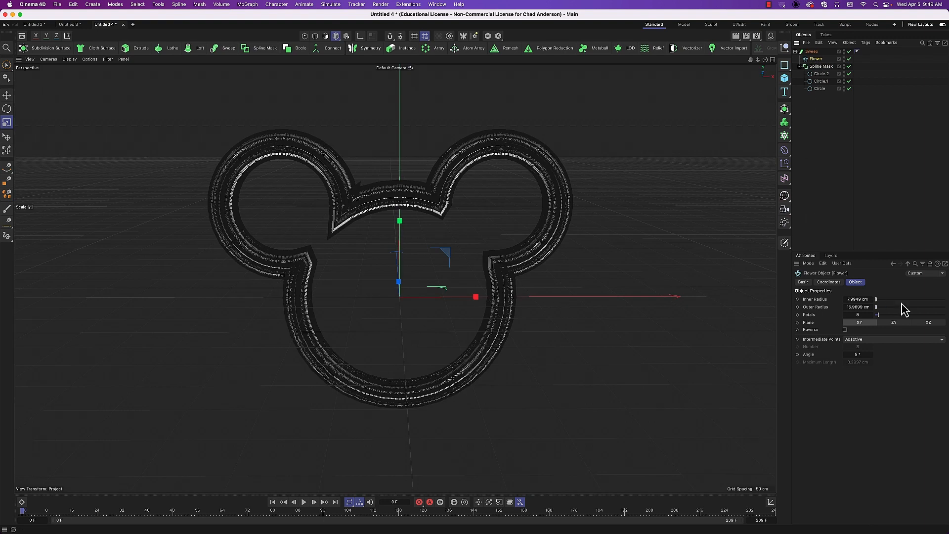
pyautogui.click(845, 316)
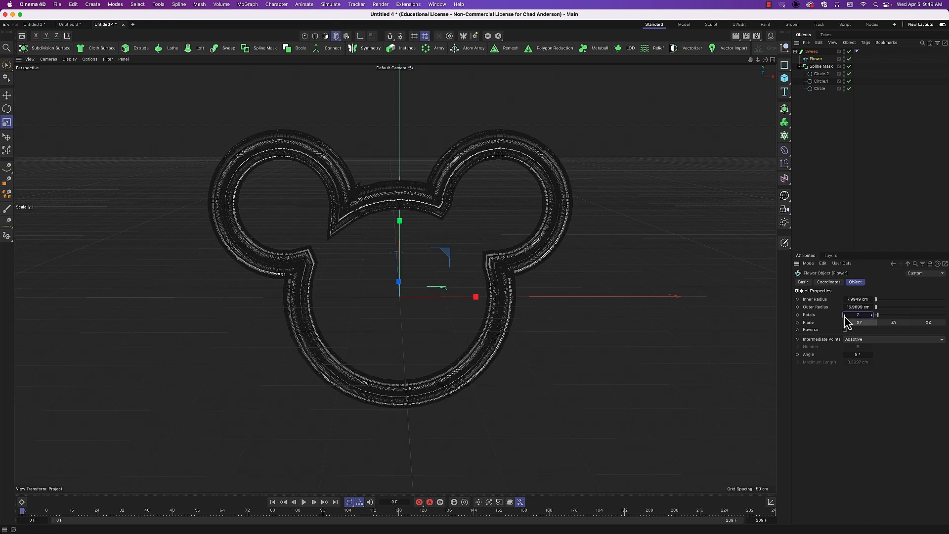
pyautogui.click(845, 316)
pyautogui.click(845, 316)
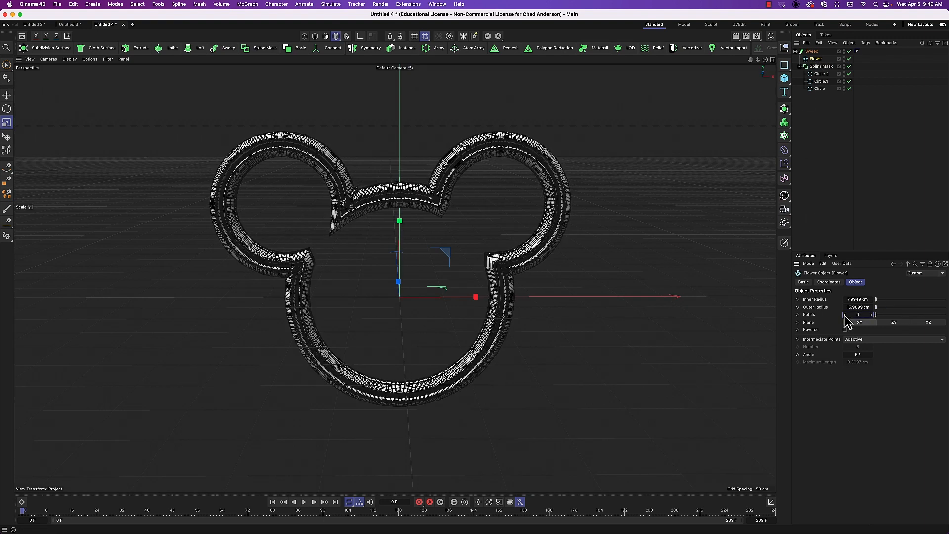
pyautogui.click(845, 315)
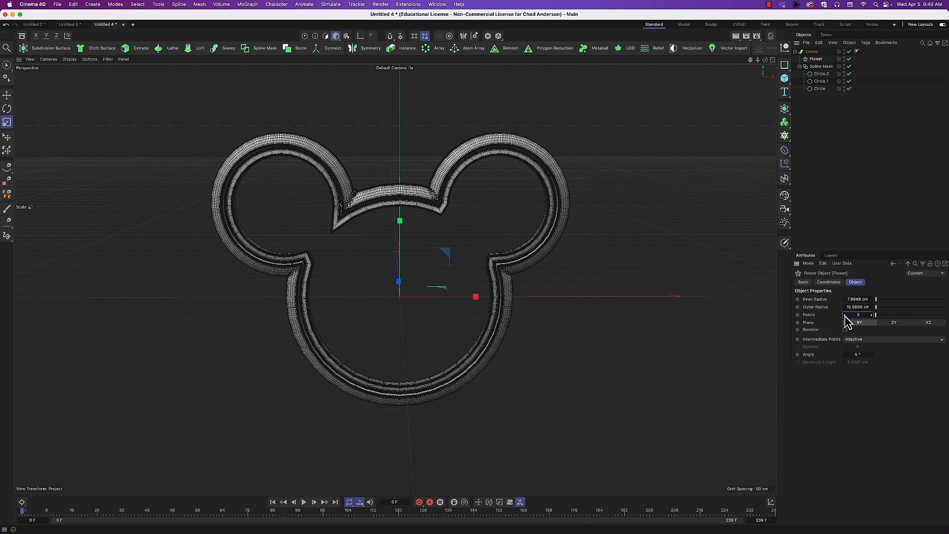
# - Disable and re-enable the Sweep, rendering the view each time to compare the bare splines with the swept shape
pyautogui.click(850, 52)
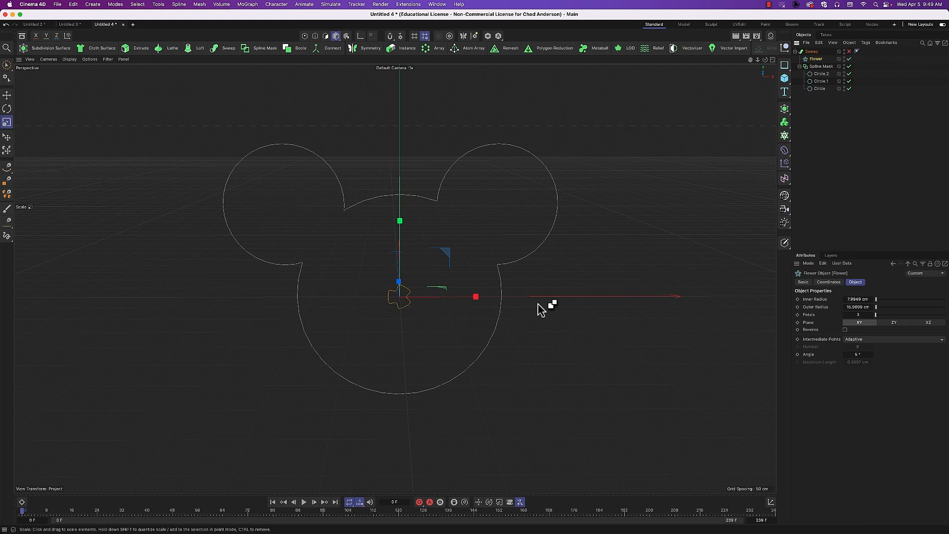
pyautogui.press('super+r')
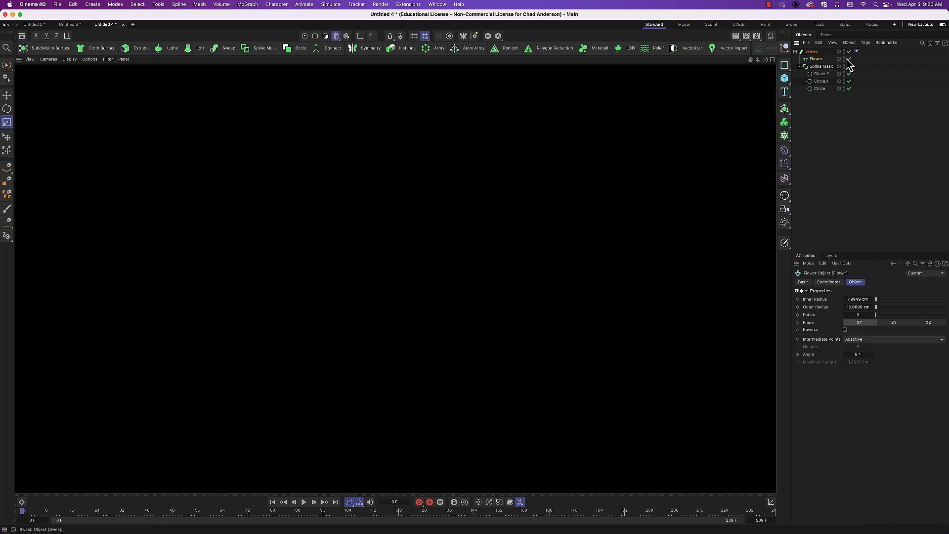
pyautogui.click(850, 51)
pyautogui.press('super+r')
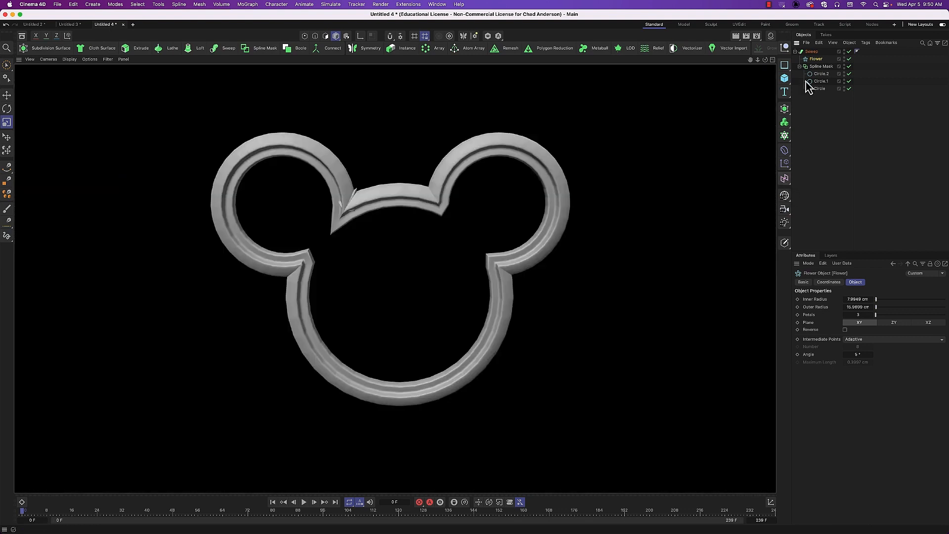
# - Set the Sweep's isoparm subdivision to 18 and the Flower's intermediate points to Uniform with a number of 16
pyautogui.click(812, 51)
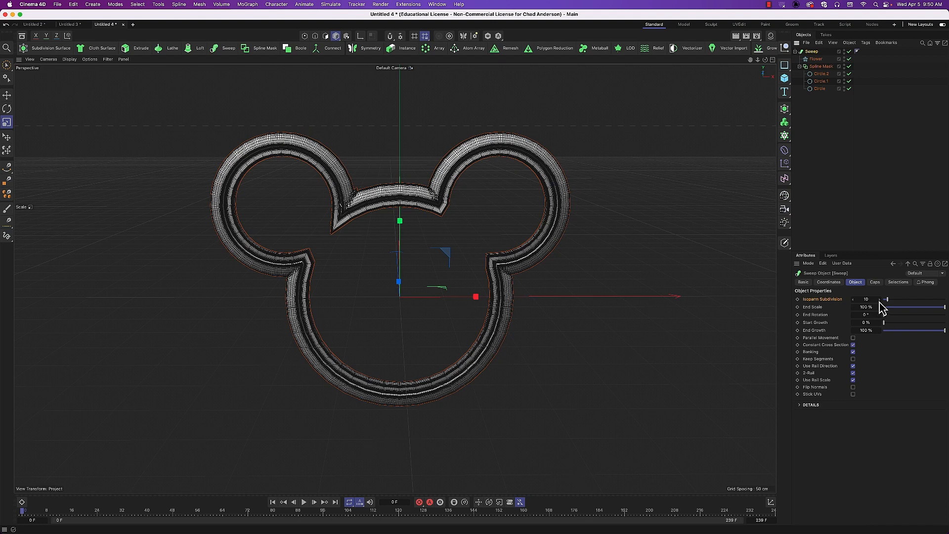
pyautogui.moveTo(879, 299); pyautogui.dragTo(868, 191)
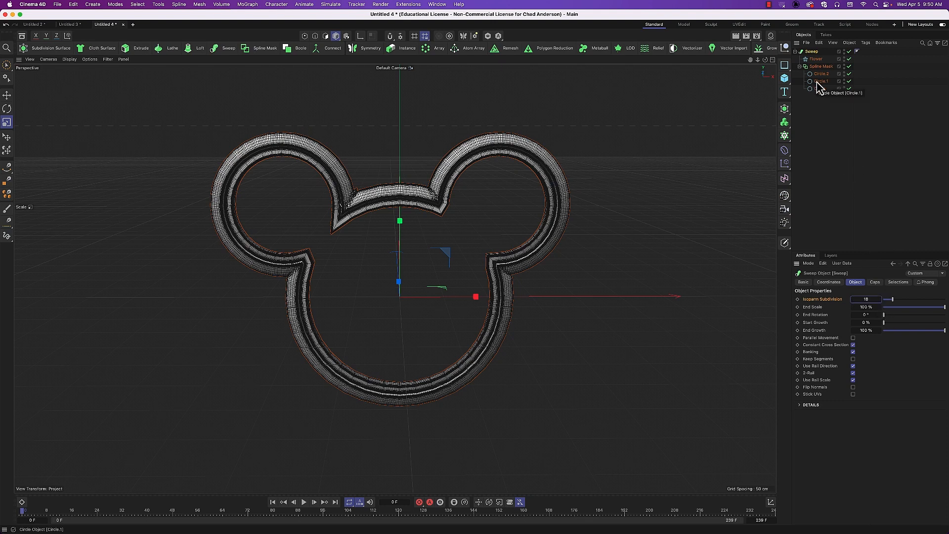
pyautogui.click(816, 59)
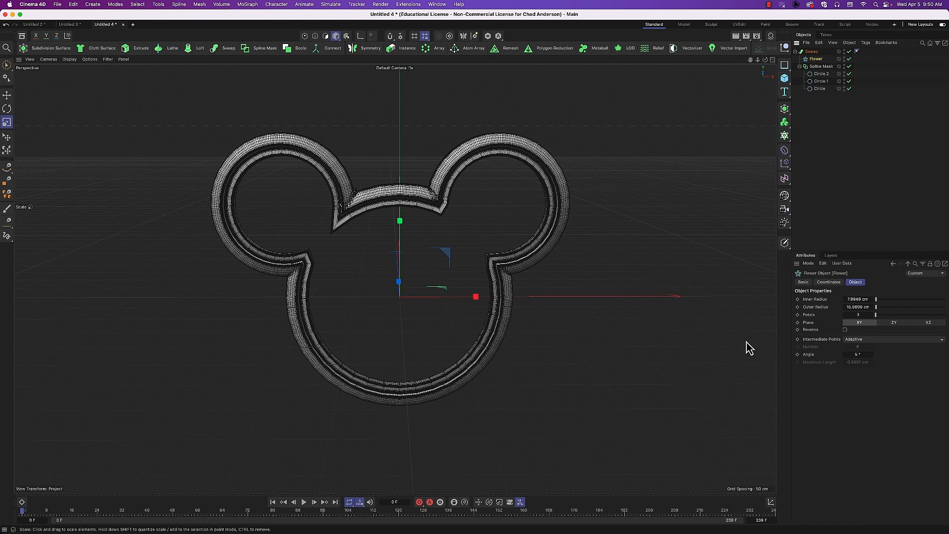
pyautogui.click(874, 340)
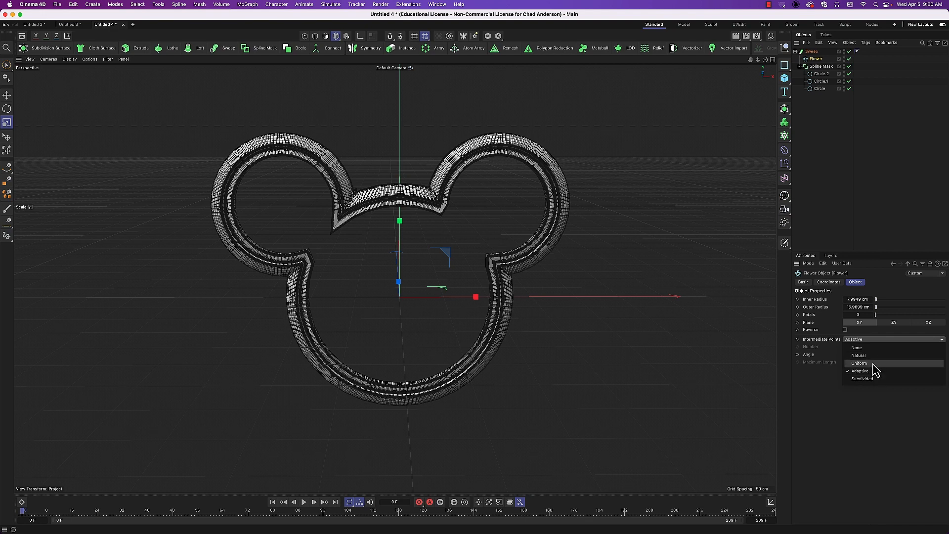
pyautogui.click(874, 363)
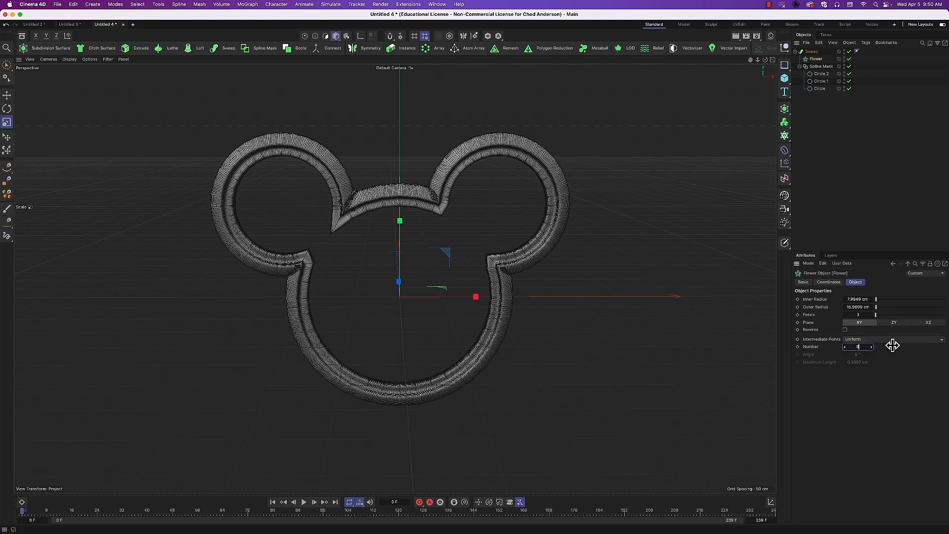
pyautogui.moveTo(878, 354)
pyautogui.mouseDown()
pyautogui.moveTo(896, 354)
pyautogui.moveTo(862, 346)
pyautogui.mouseUp()
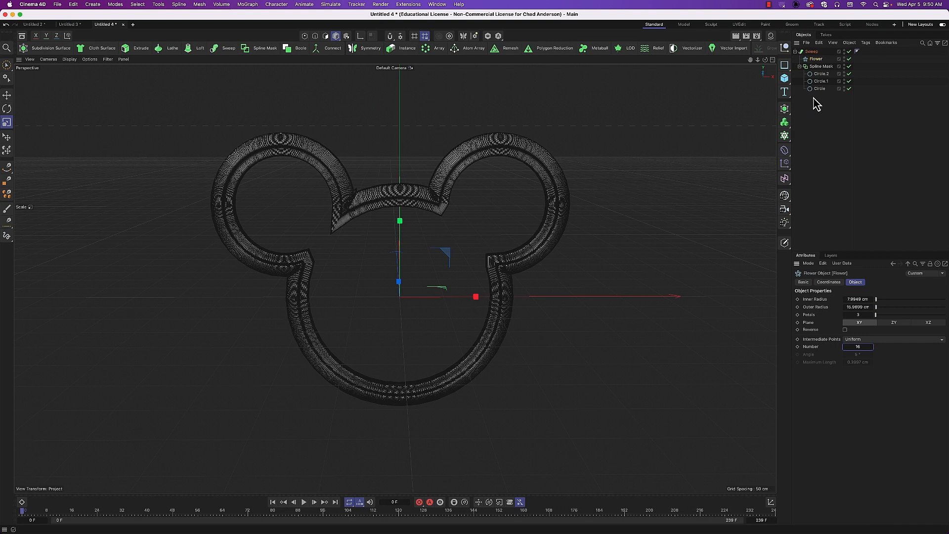
# - Set the number of intermediate points to 14 for all three circles in the Spline Mask
pyautogui.moveTo(823, 96); pyautogui.dragTo(814, 72)
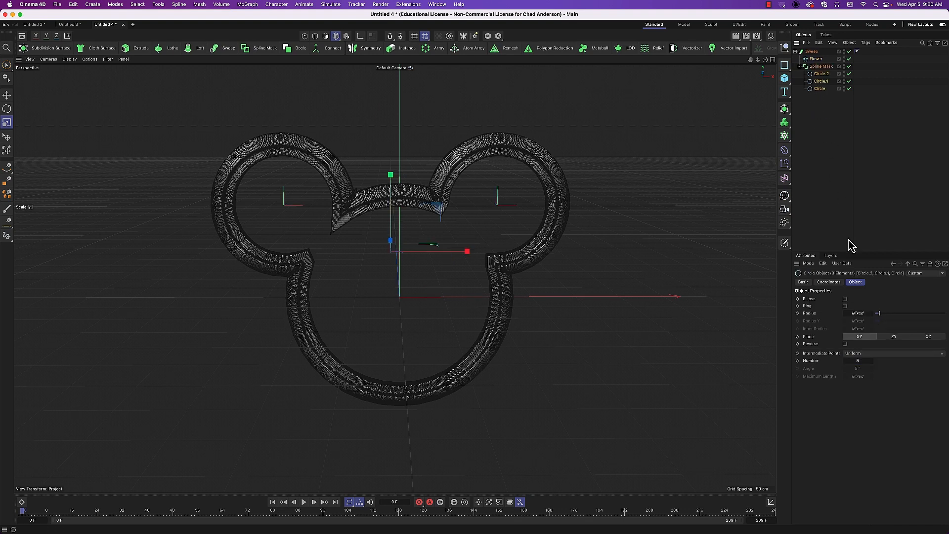
pyautogui.click(872, 363)
pyautogui.moveTo(872, 362); pyautogui.dragTo(872, 359)
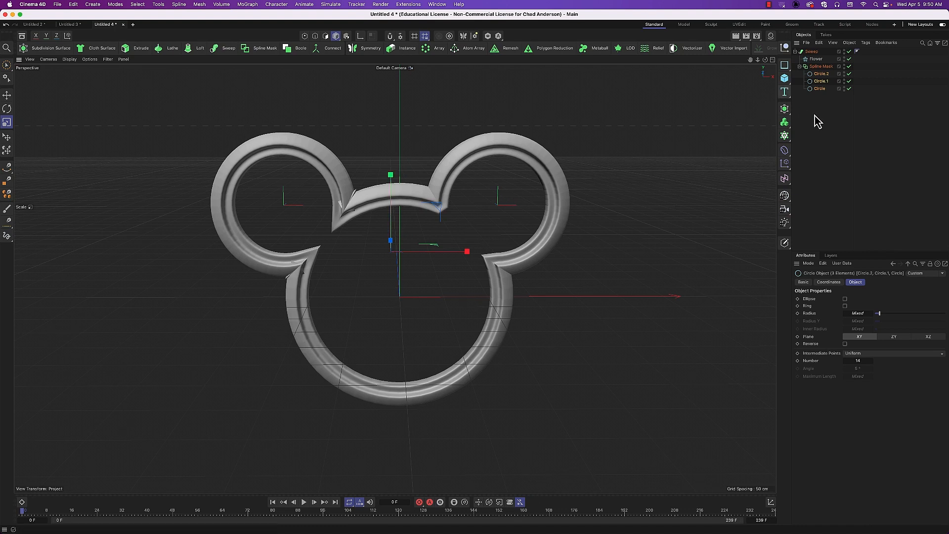
# - Take the Spline Mask with its circles out of the Sweep, and delete the Sweep together with the Flower
pyautogui.click(822, 68)
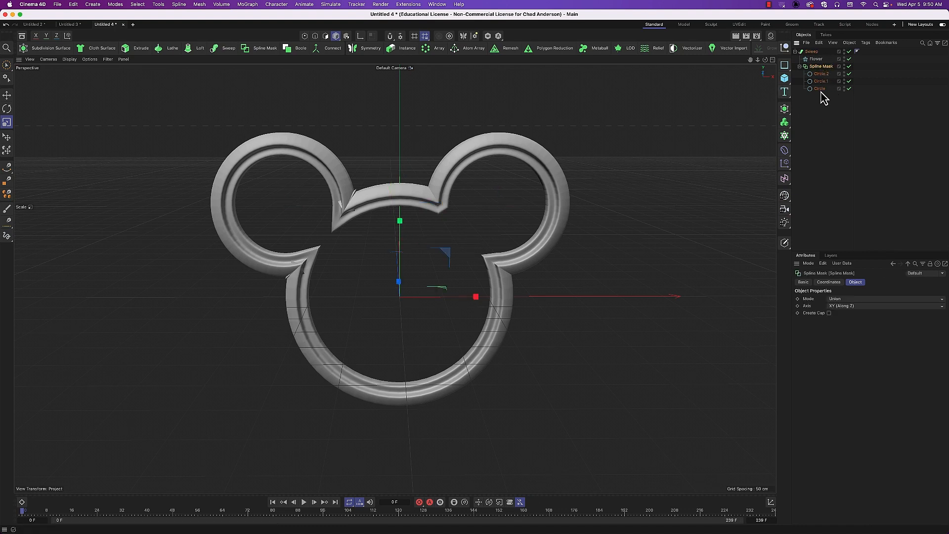
pyautogui.moveTo(821, 67); pyautogui.dragTo(813, 118)
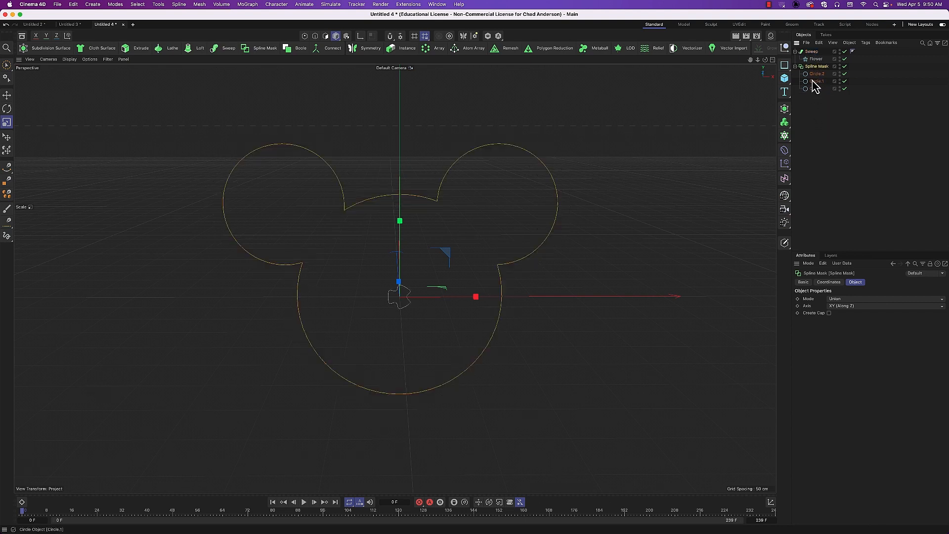
pyautogui.click(816, 52)
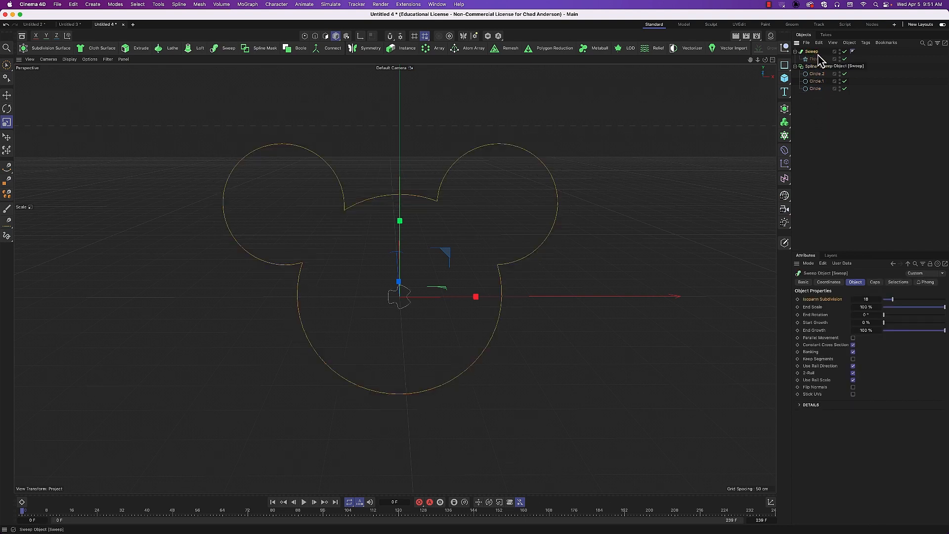
pyautogui.press('Delete')
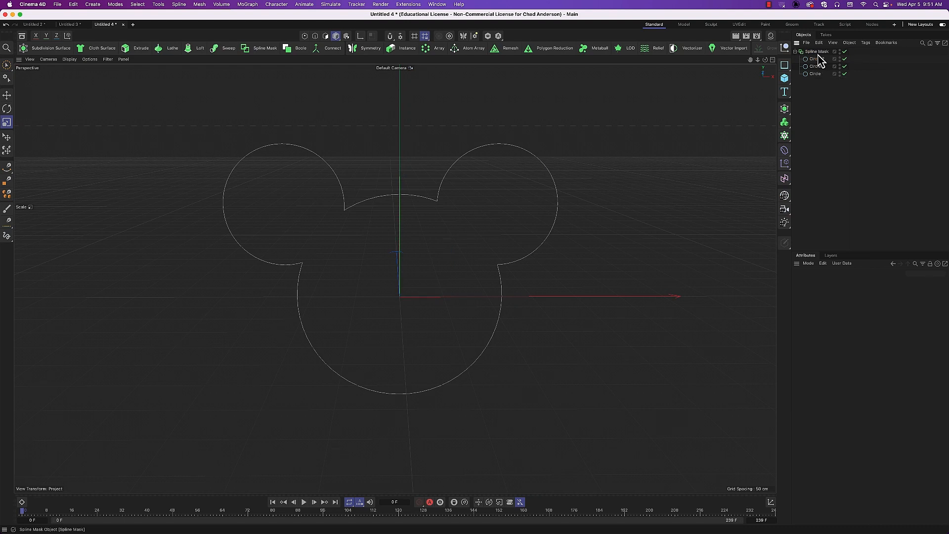
# - Add a new Circle spline with a radius of 5 cm as the sweep profile
pyautogui.click(785, 65)
pyautogui.click(847, 85)
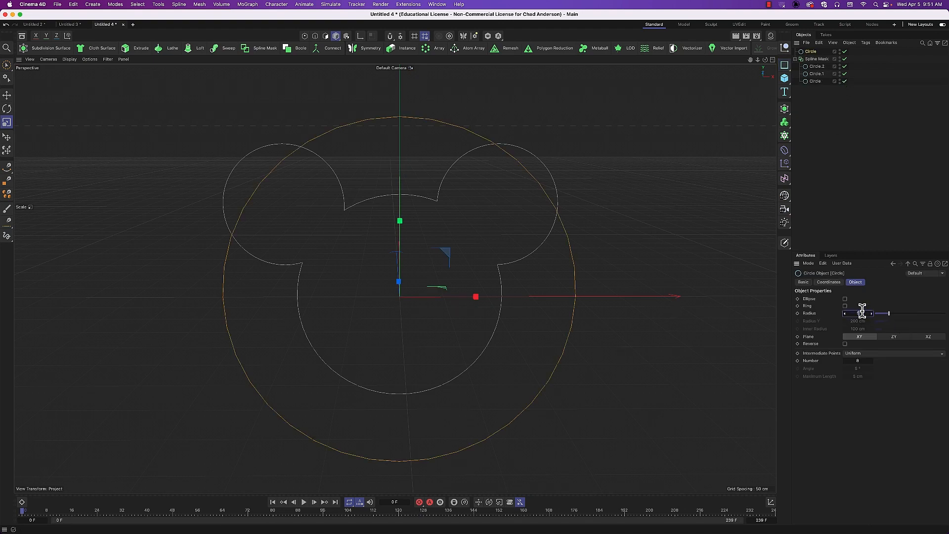
pyautogui.press('Return')
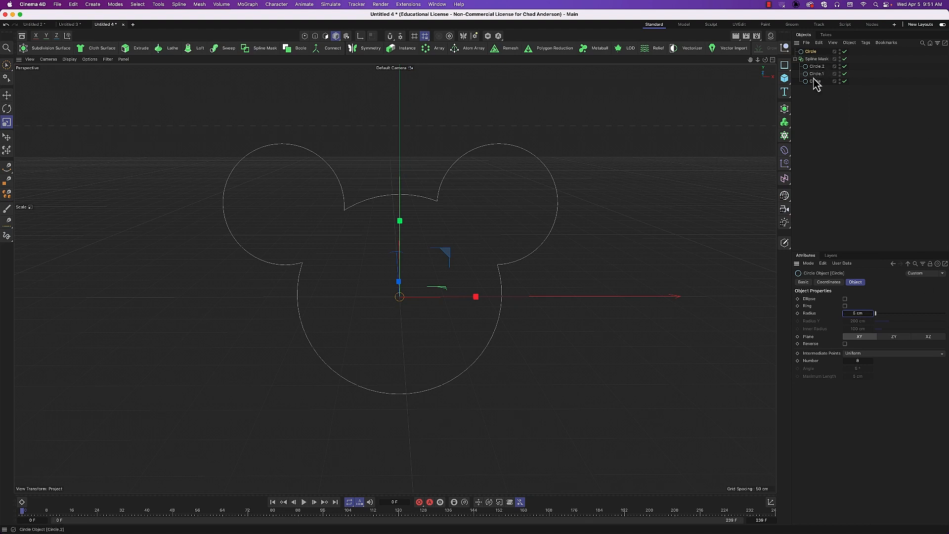
# - Add a Sweep generator and nest the small Circle and the Spline Mask inside it, with the Circle on top
pyautogui.click(228, 49)
pyautogui.click(813, 59)
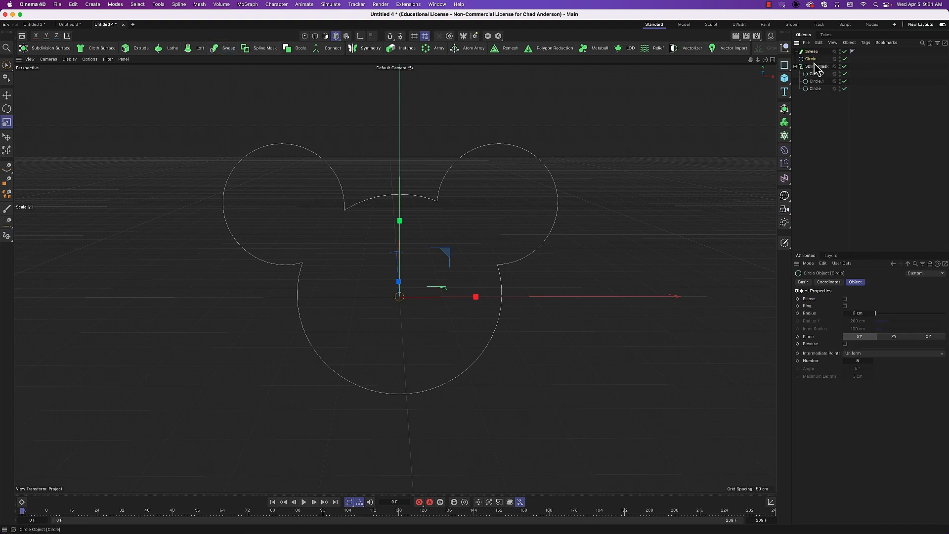
pyautogui.keyDown('shift'); pyautogui.click(816, 66); pyautogui.keyUp('shift')
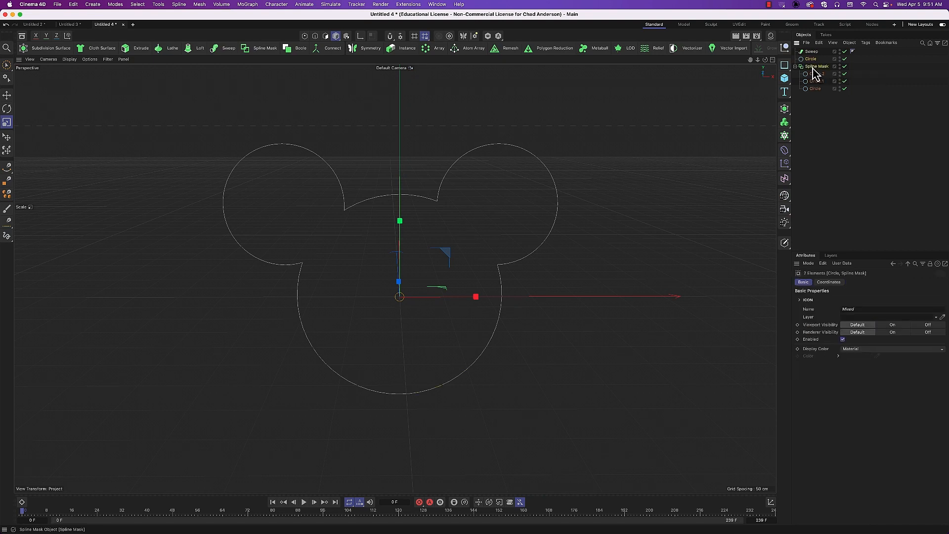
pyautogui.moveTo(815, 69); pyautogui.dragTo(814, 55)
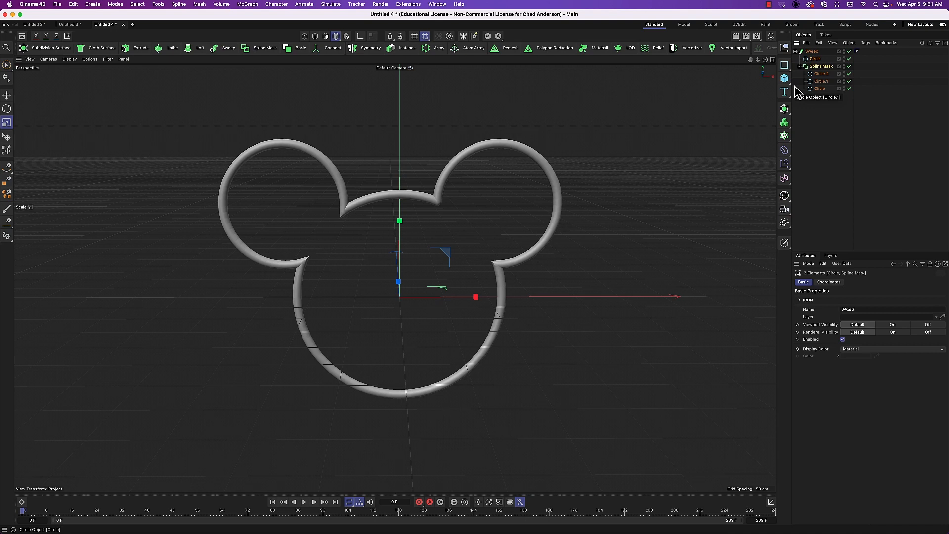
# - Disable the Sweep and set the Spline Mask's mode to A subtract B
pyautogui.click(819, 68)
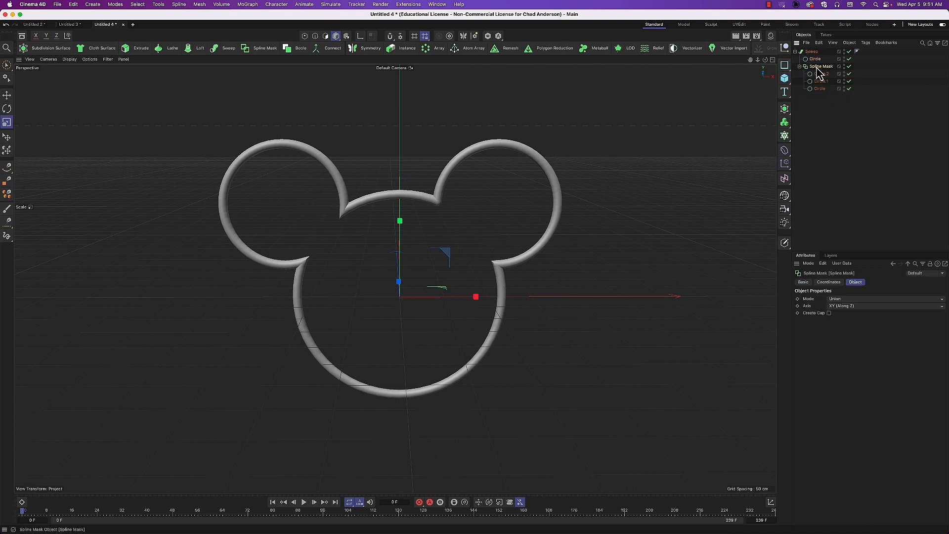
pyautogui.click(850, 51)
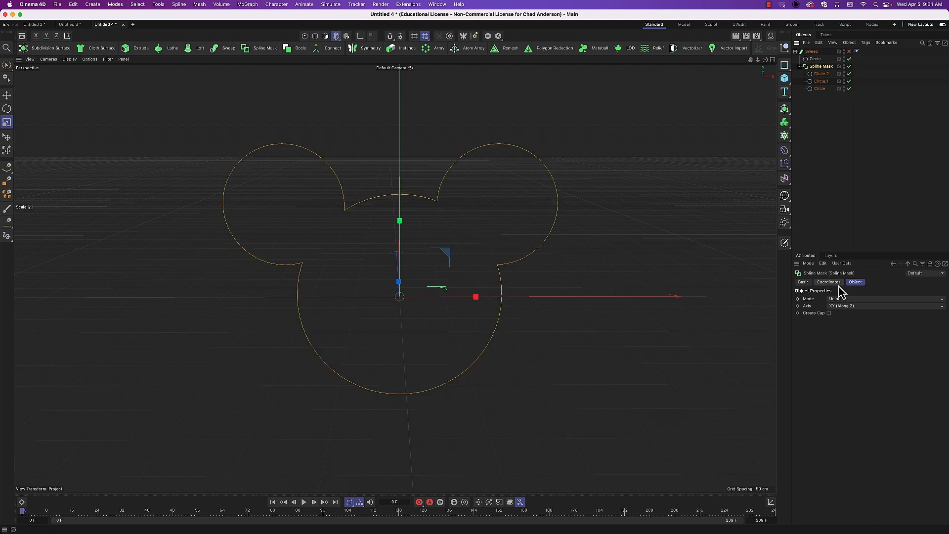
pyautogui.click(847, 300)
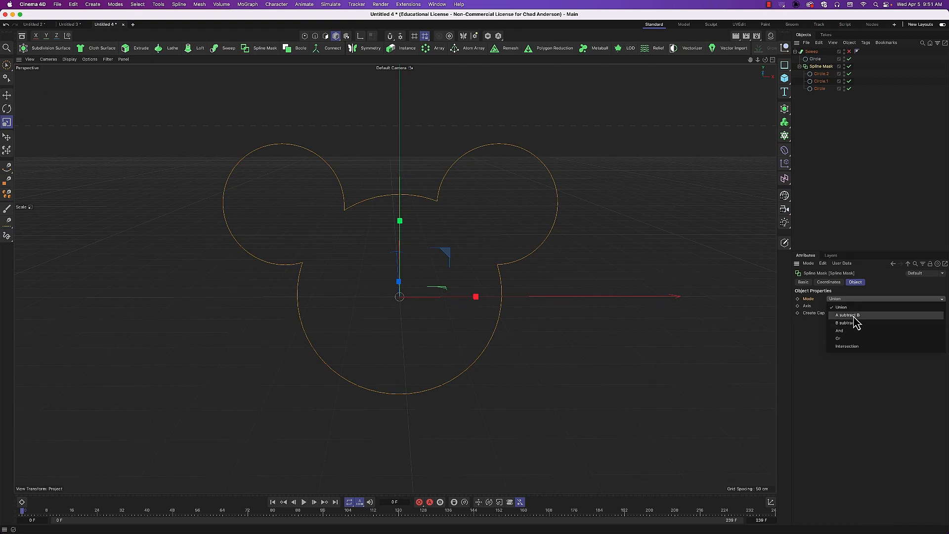
pyautogui.click(853, 317)
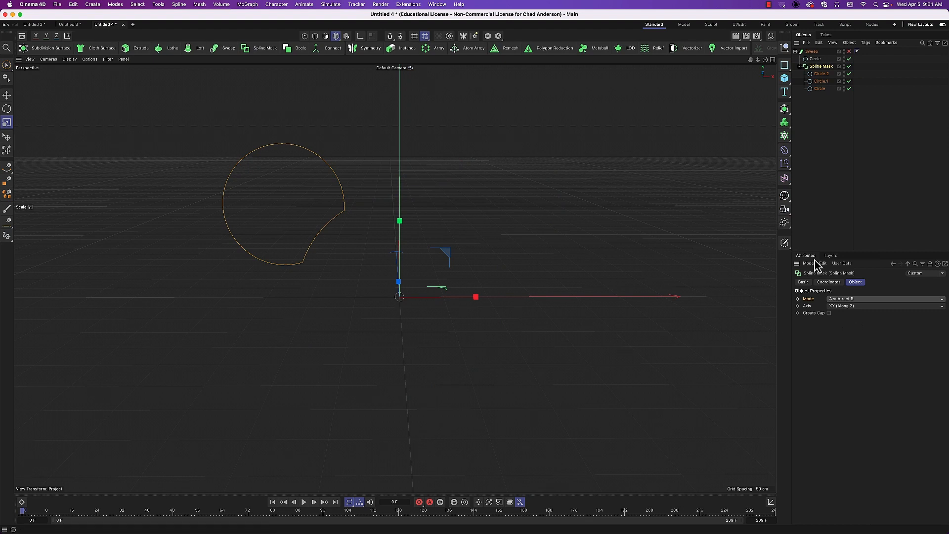
# - Try the Spline Mask's B subtract A, And, and Or modes on the bare outlines of the three circles
pyautogui.click(846, 300)
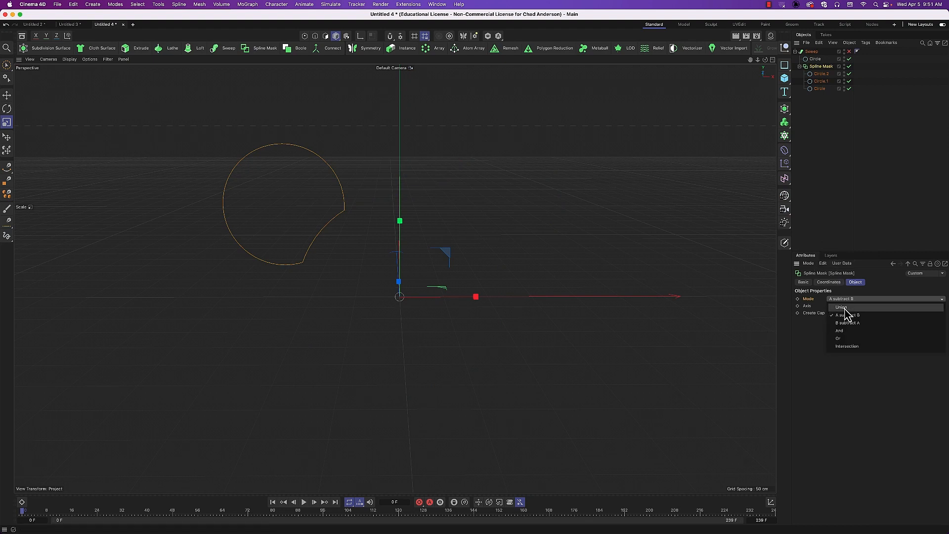
pyautogui.click(849, 325)
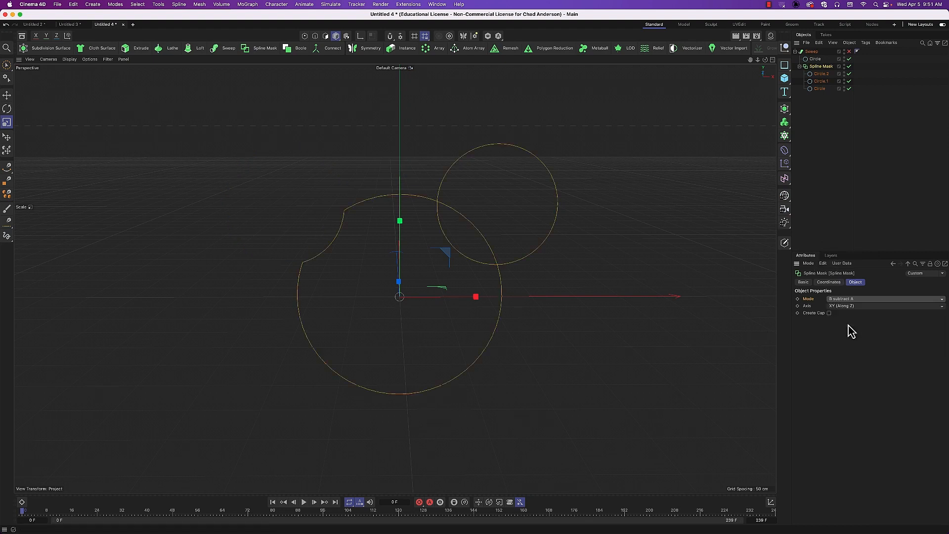
pyautogui.click(849, 299)
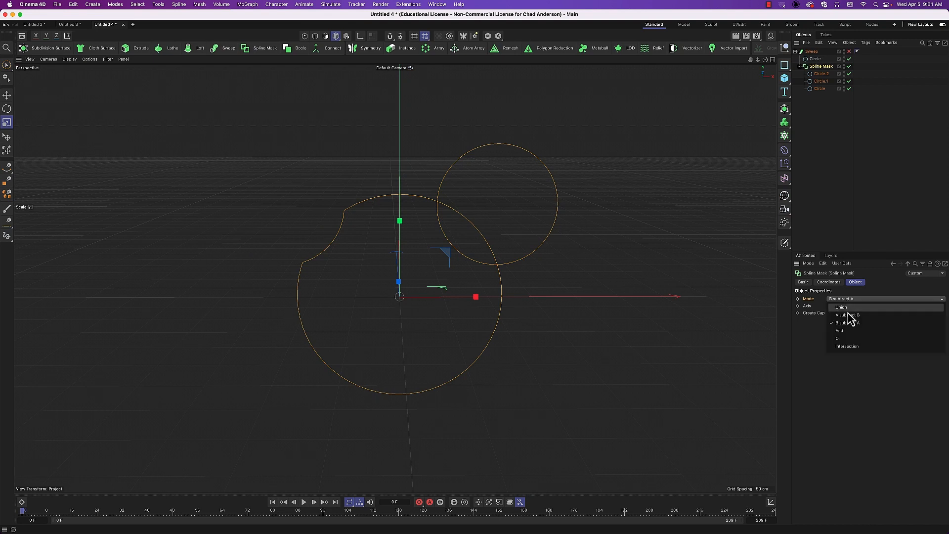
pyautogui.click(849, 330)
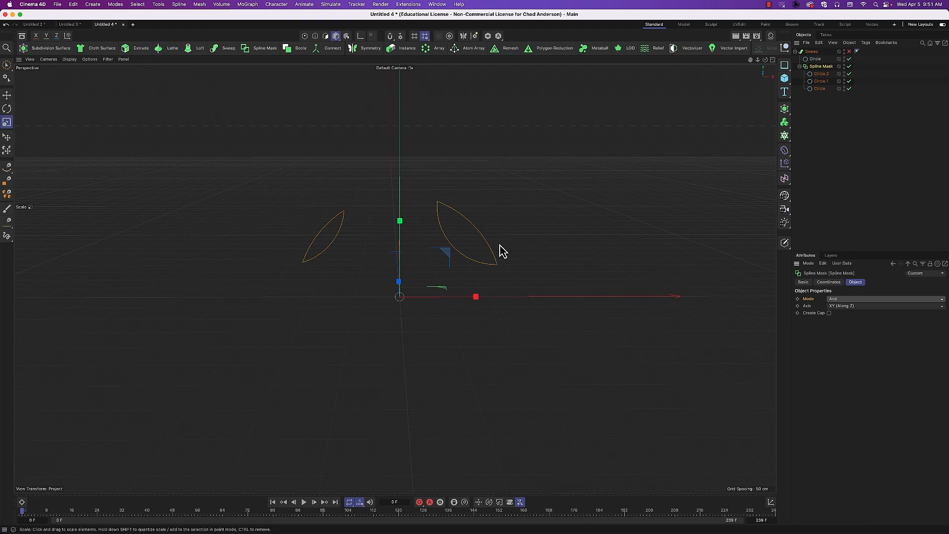
pyautogui.click(836, 299)
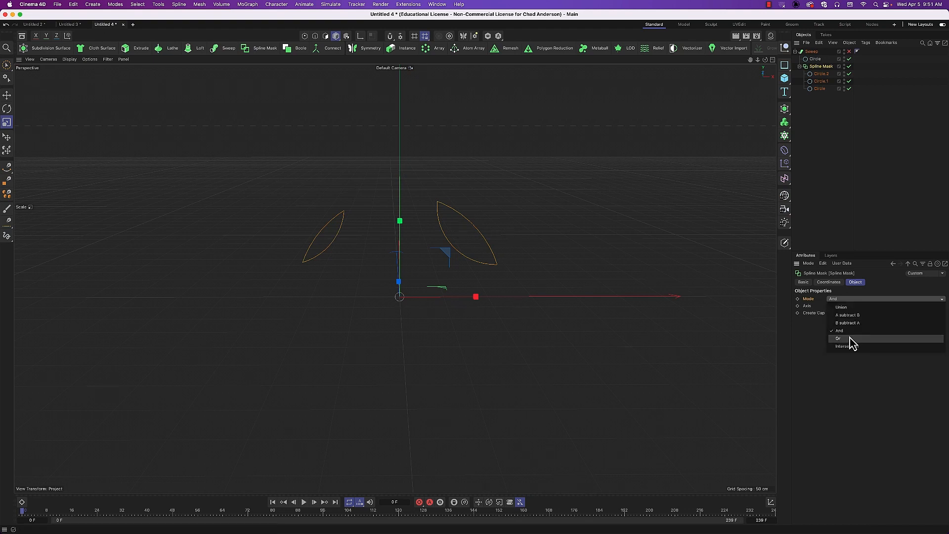
pyautogui.click(853, 343)
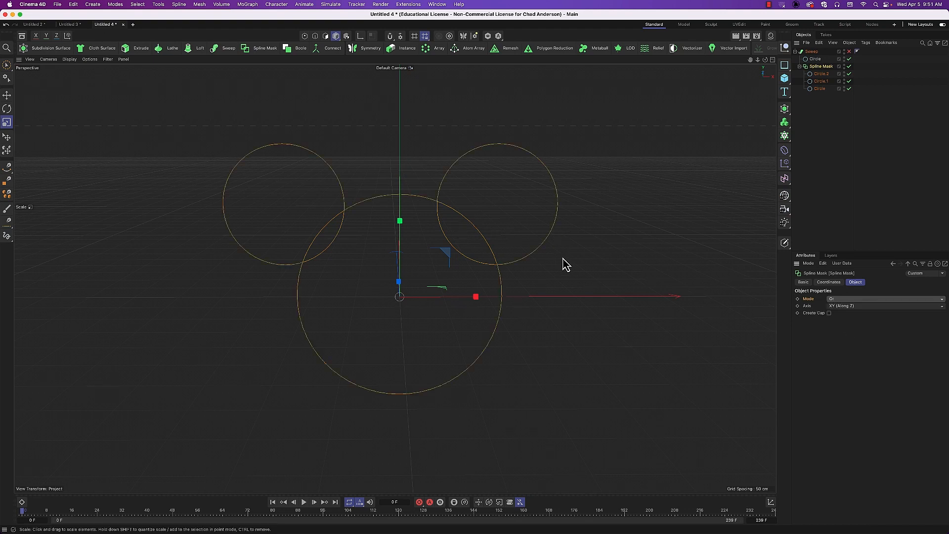
# - Replace the Sweep and its profile Circle with an Extrude generator that holds the Spline Mask and its three circles
pyautogui.click(813, 52)
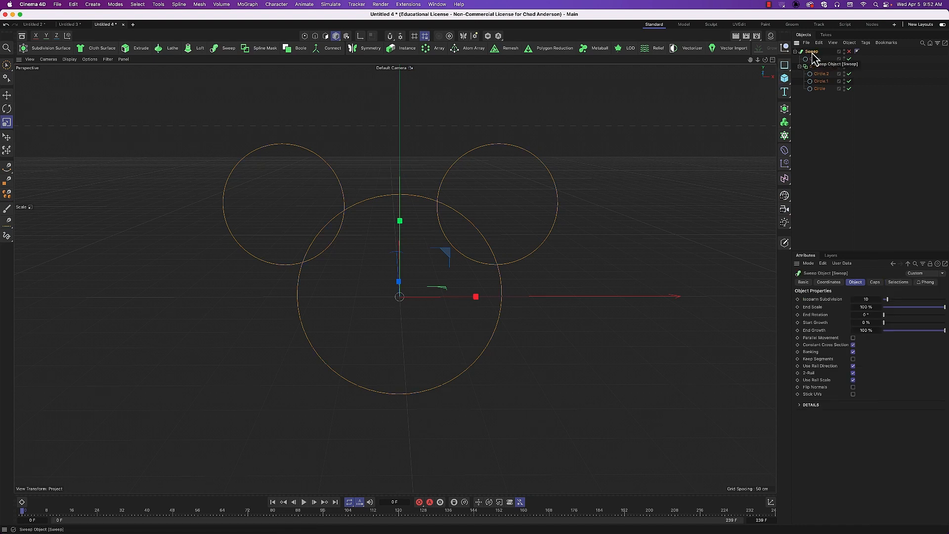
pyautogui.moveTo(820, 66); pyautogui.dragTo(815, 94)
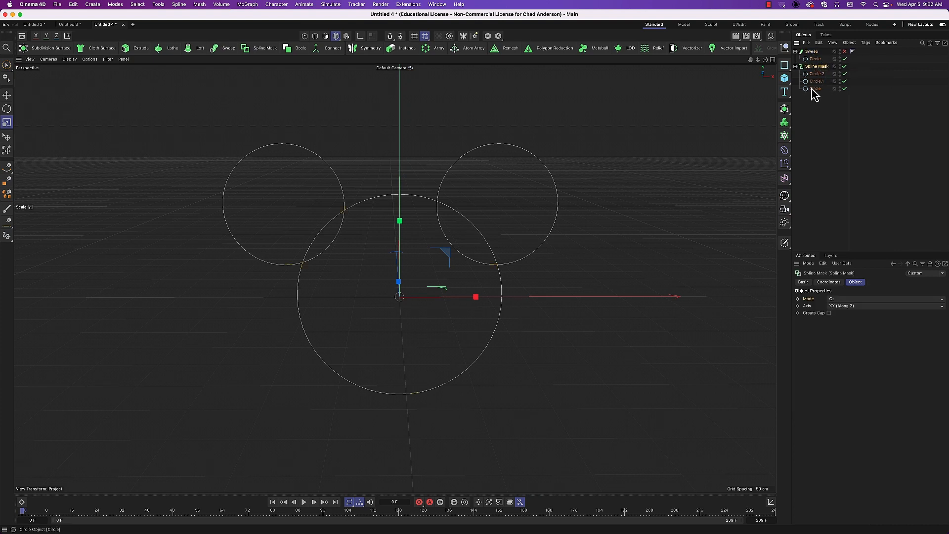
pyautogui.click(813, 52)
pyautogui.press('Delete')
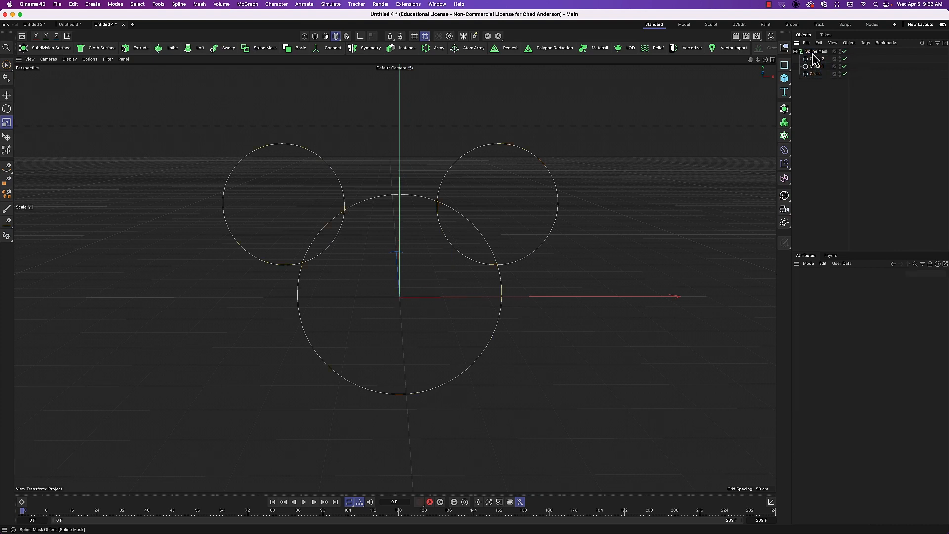
pyautogui.click(142, 49)
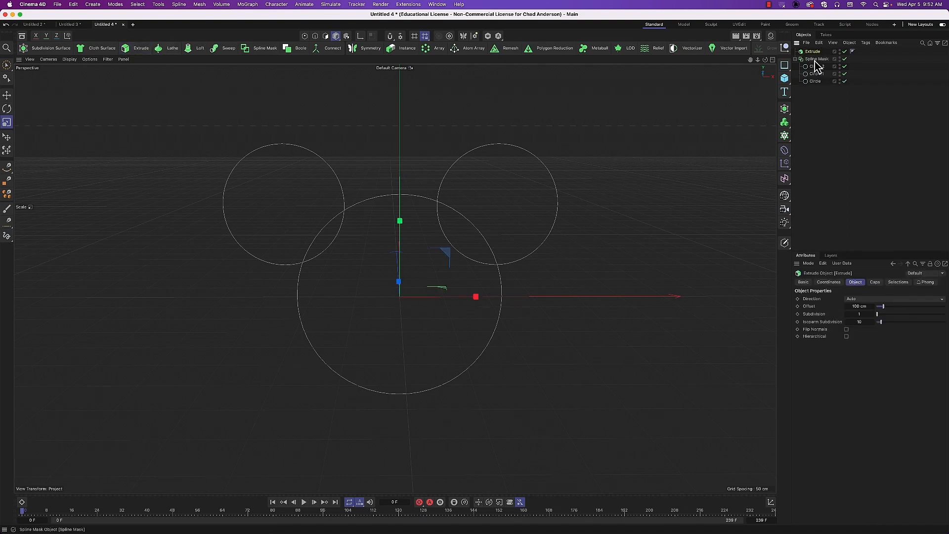
pyautogui.moveTo(816, 61)
pyautogui.mouseDown()
pyautogui.moveTo(826, 64)
pyautogui.moveTo(814, 52)
pyautogui.mouseUp()
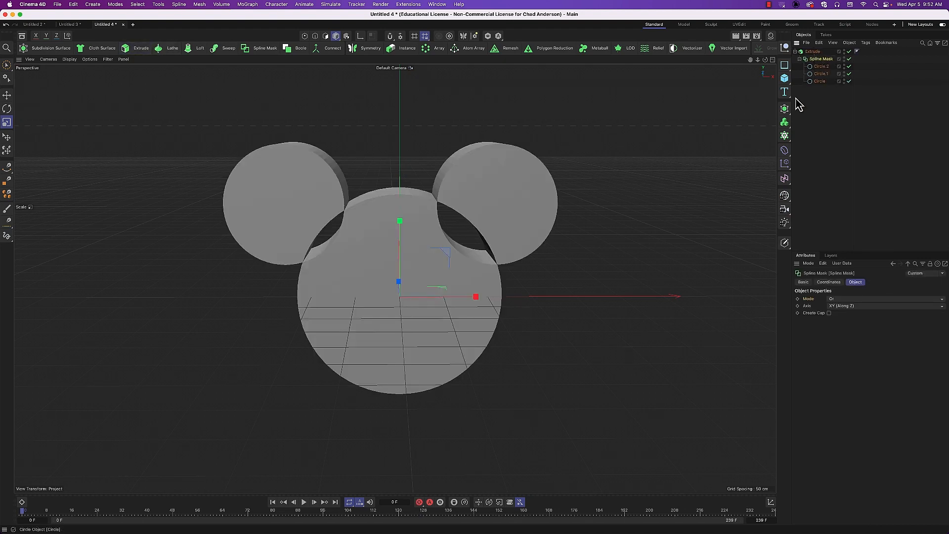
# - Compare the Spline Mask's A subtract B, B subtract A, And, and Or modes on the extruded shape
pyautogui.click(849, 299)
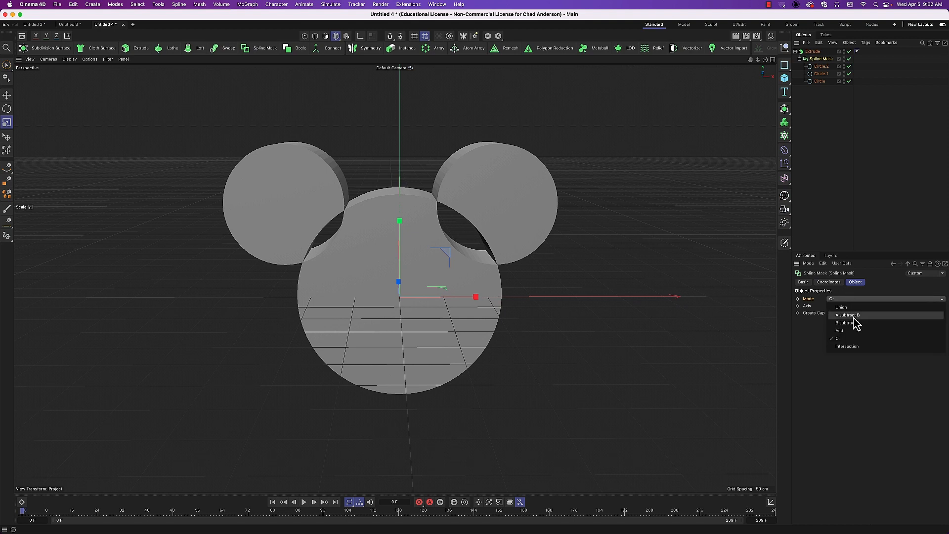
pyautogui.click(848, 315)
pyautogui.click(854, 300)
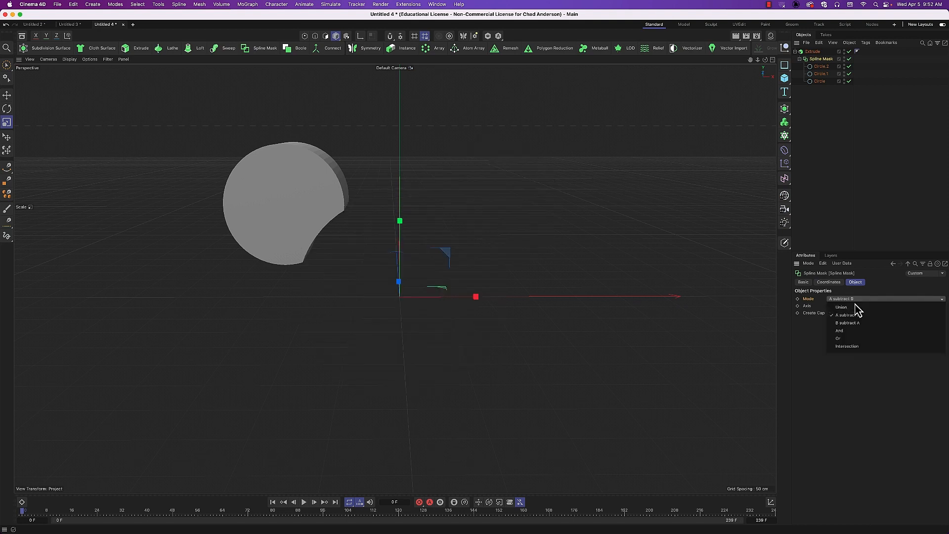
pyautogui.click(860, 322)
pyautogui.click(854, 299)
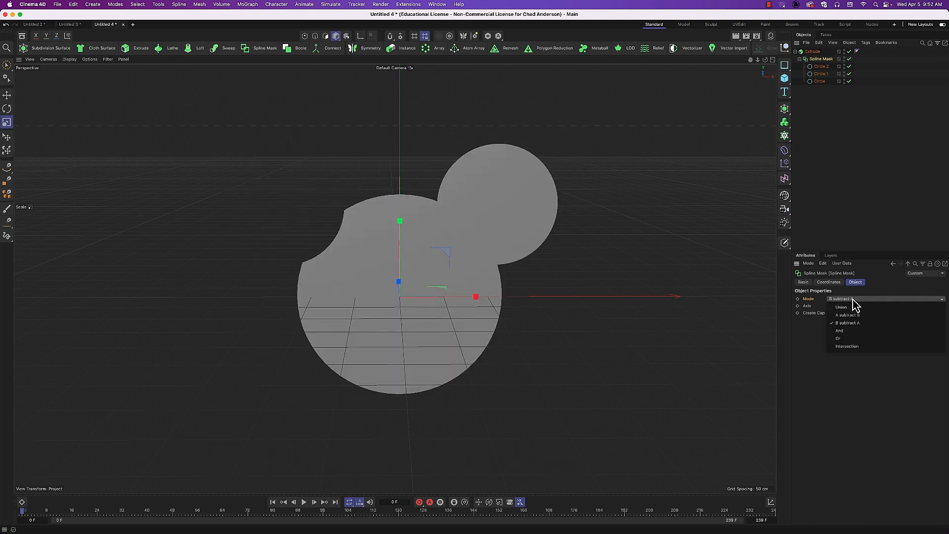
pyautogui.click(858, 337)
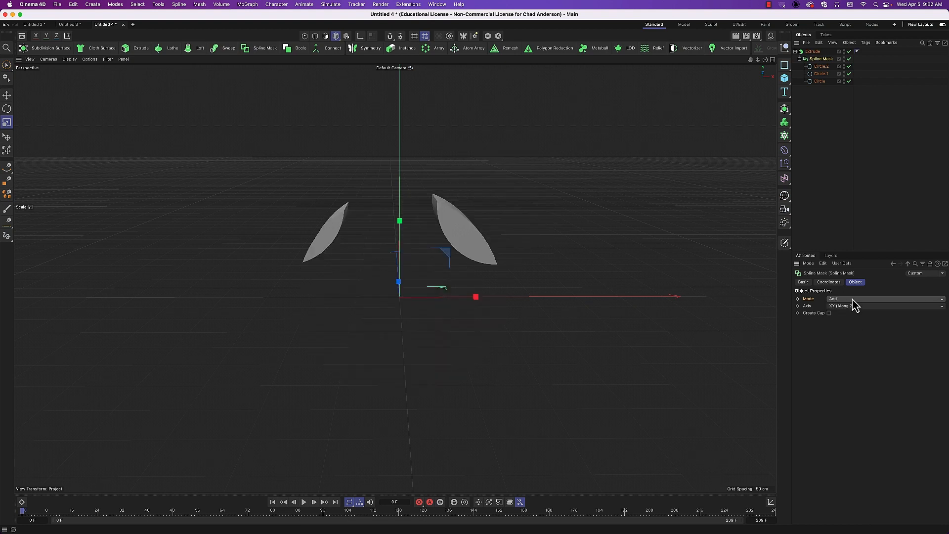
pyautogui.click(853, 299)
pyautogui.click(861, 343)
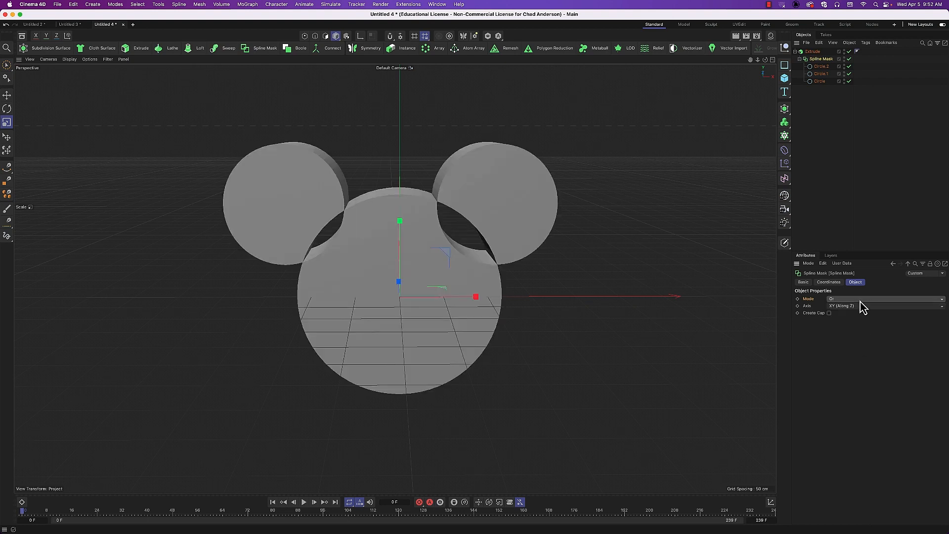
# - Try the Intersection mode on the extruded Spline Mask and set the mode to Union
pyautogui.click(861, 300)
pyautogui.click(873, 348)
pyautogui.click(842, 300)
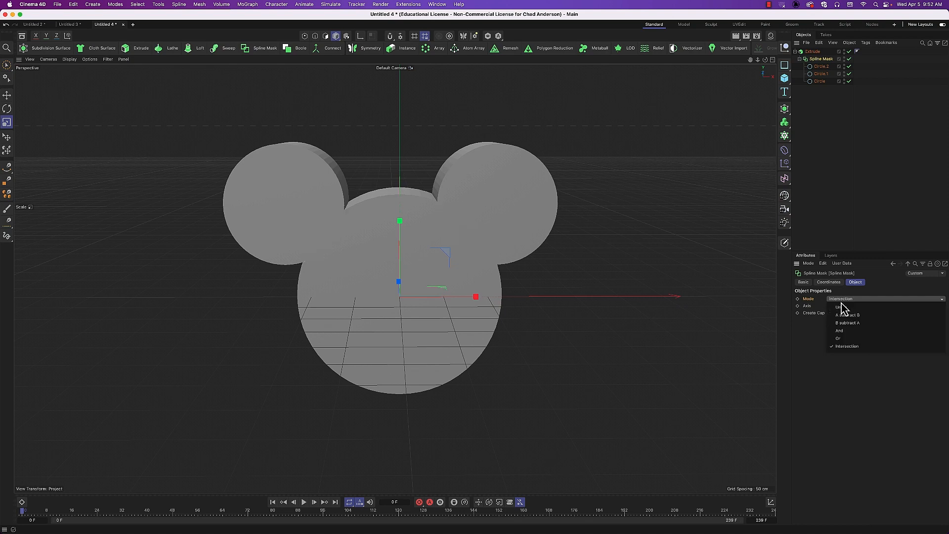
pyautogui.click(842, 308)
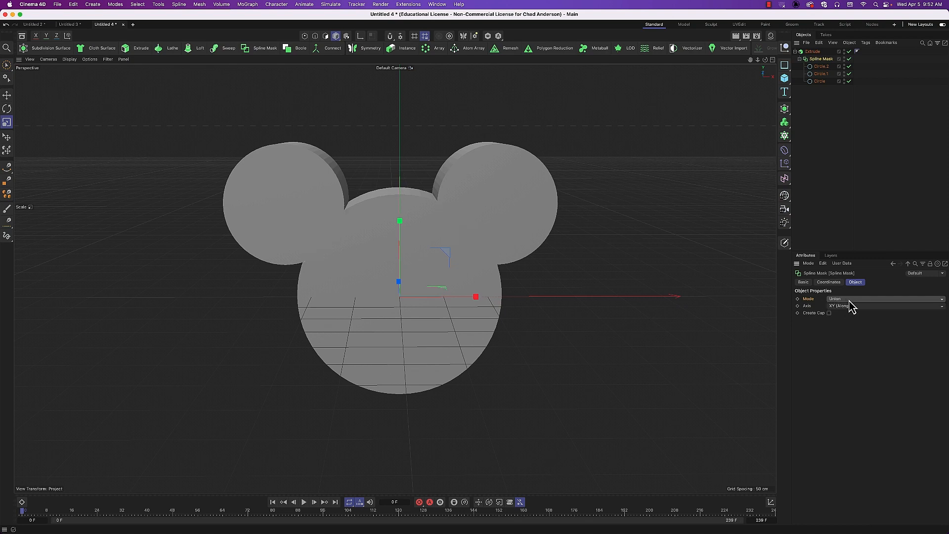
# - Switch the extruded Spline Mask to A subtract B for comparison and return it to Union
pyautogui.click(867, 300)
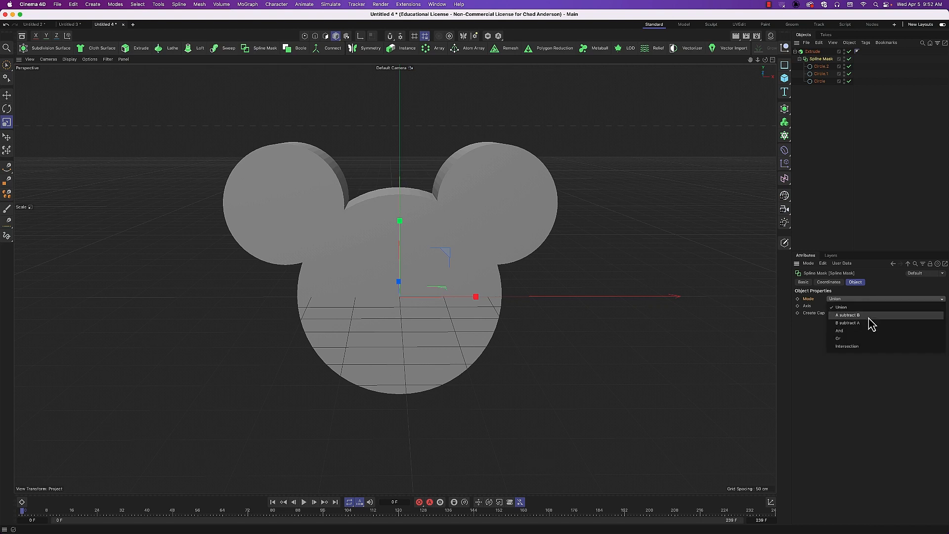
pyautogui.click(869, 317)
pyautogui.click(867, 299)
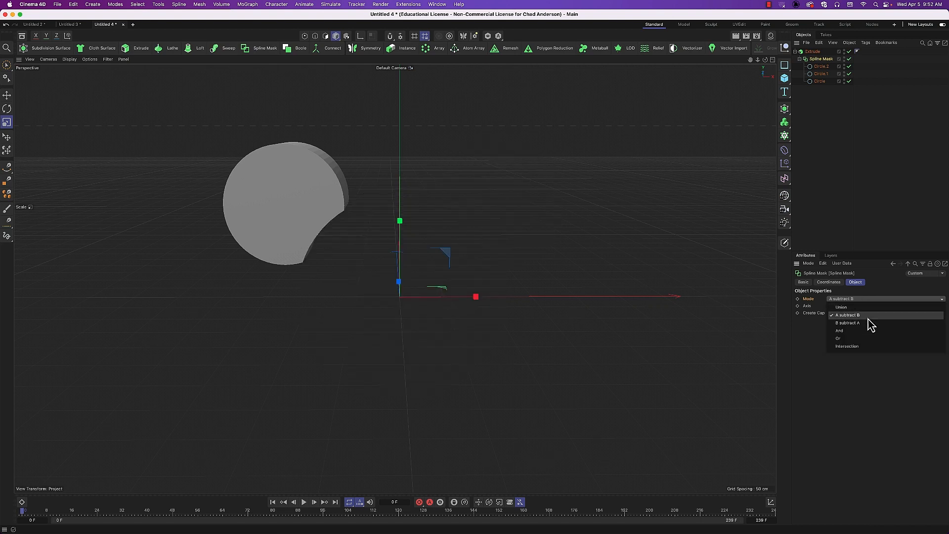
pyautogui.click(864, 308)
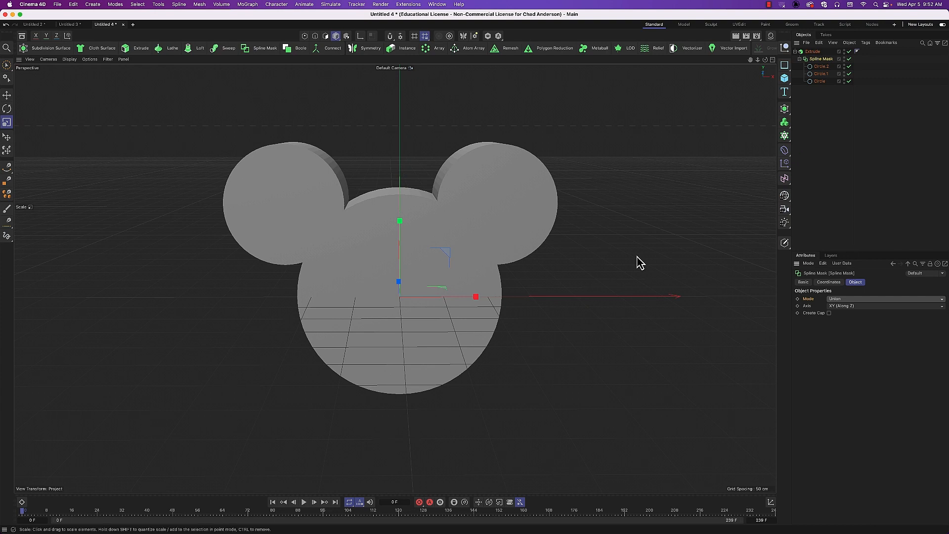
# - Give the Extrude's caps a Round bevel of about 8.34 cm with 7 segments, and render the viewport
pyautogui.keyDown('alt'); pyautogui.moveTo(522, 299); pyautogui.dragTo(505, 293); pyautogui.keyUp('alt')
pyautogui.click(813, 51)
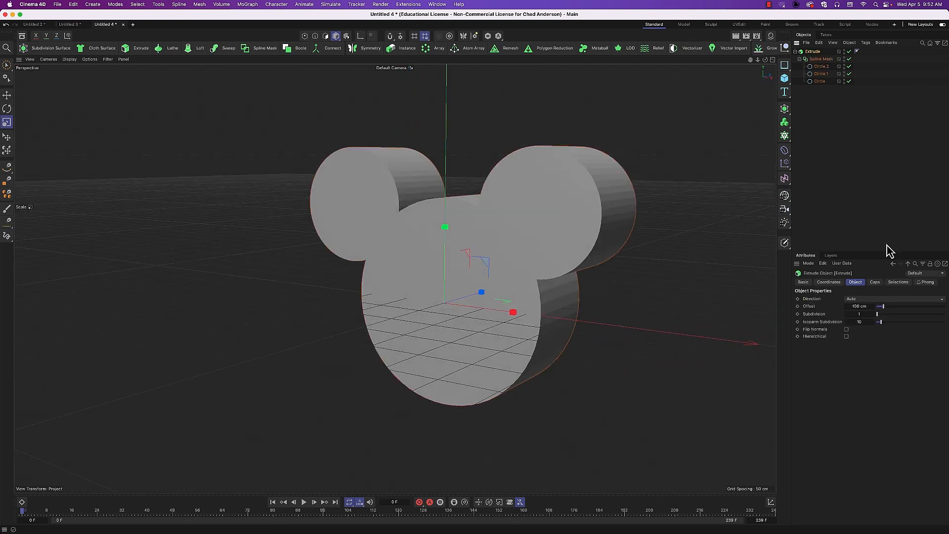
pyautogui.click(875, 281)
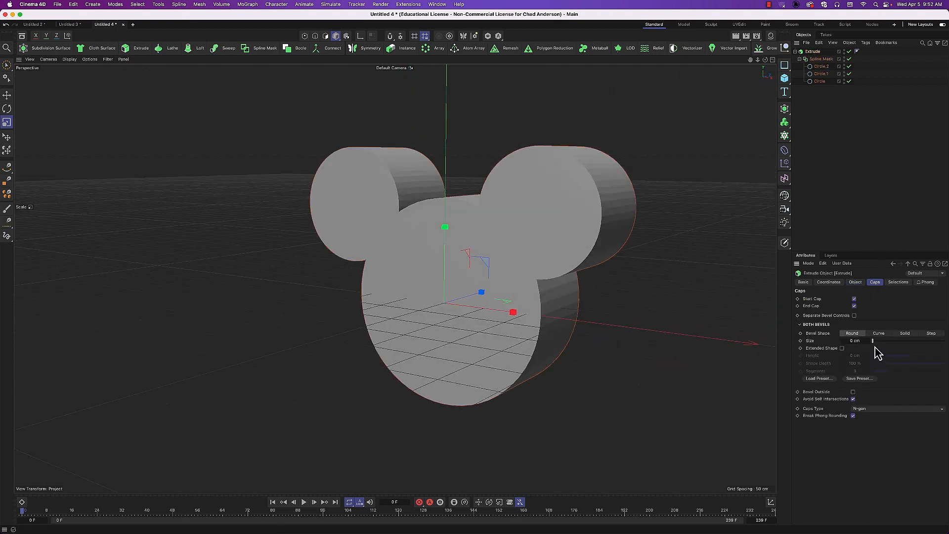
pyautogui.moveTo(874, 346); pyautogui.dragTo(880, 354)
pyautogui.click(870, 372)
pyautogui.click(870, 372)
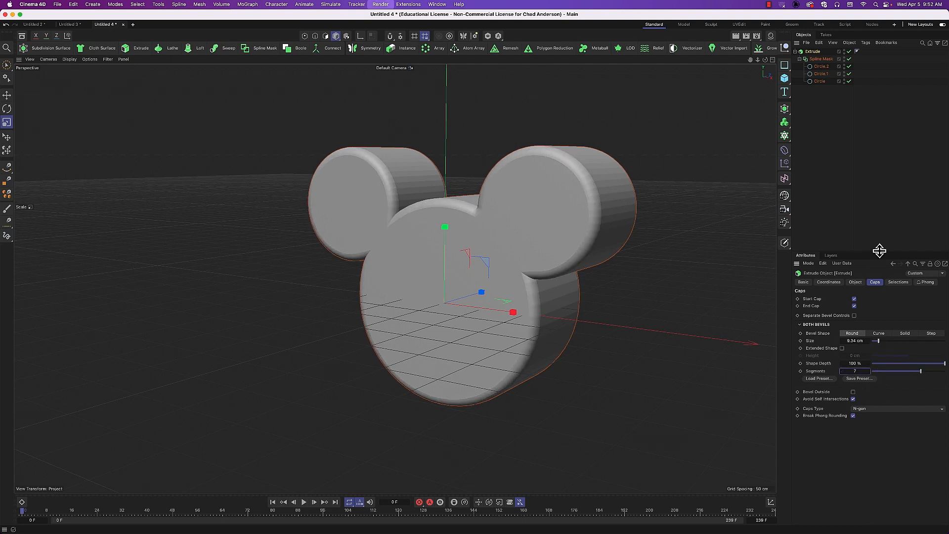
pyautogui.press('super+r')
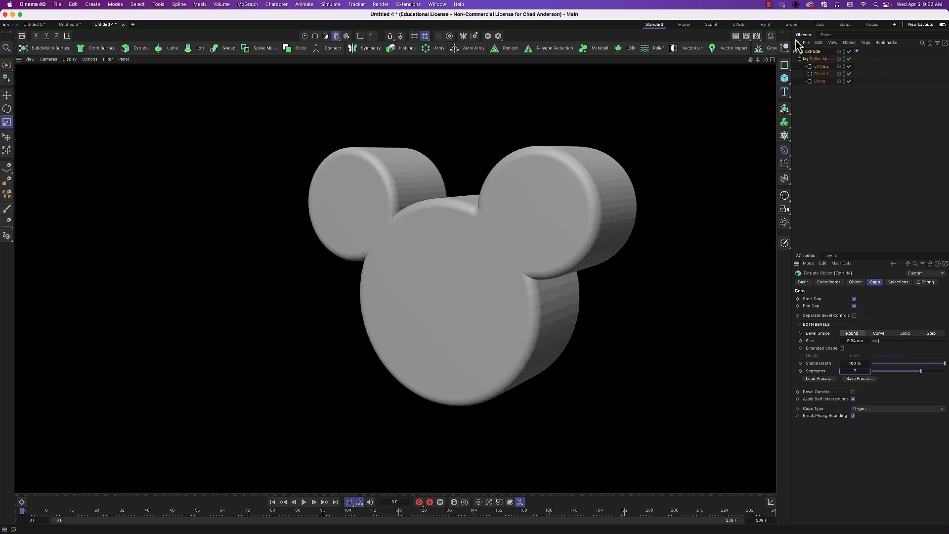
# - Delete the Extrude with its Spline Mask and circles, and reset the viewport to its default framing
pyautogui.click(815, 53)
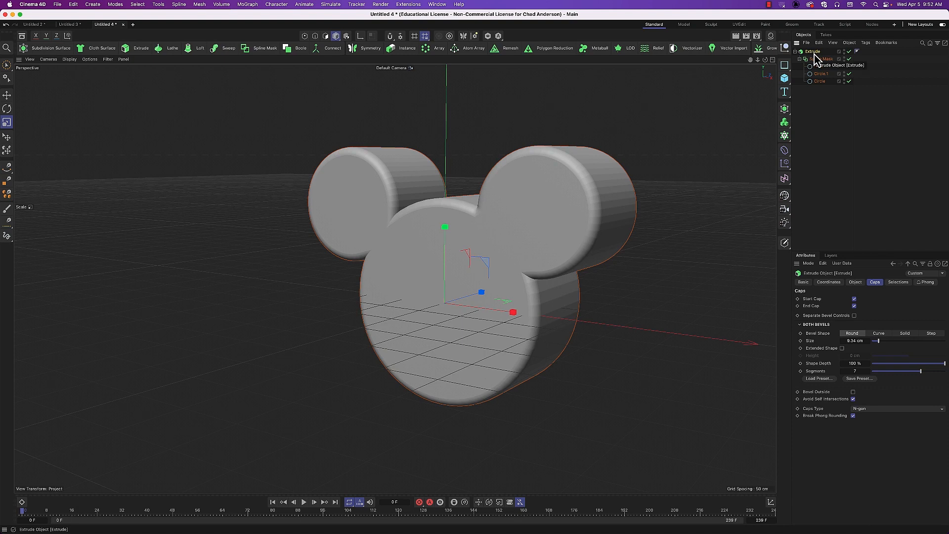
pyautogui.press('Delete')
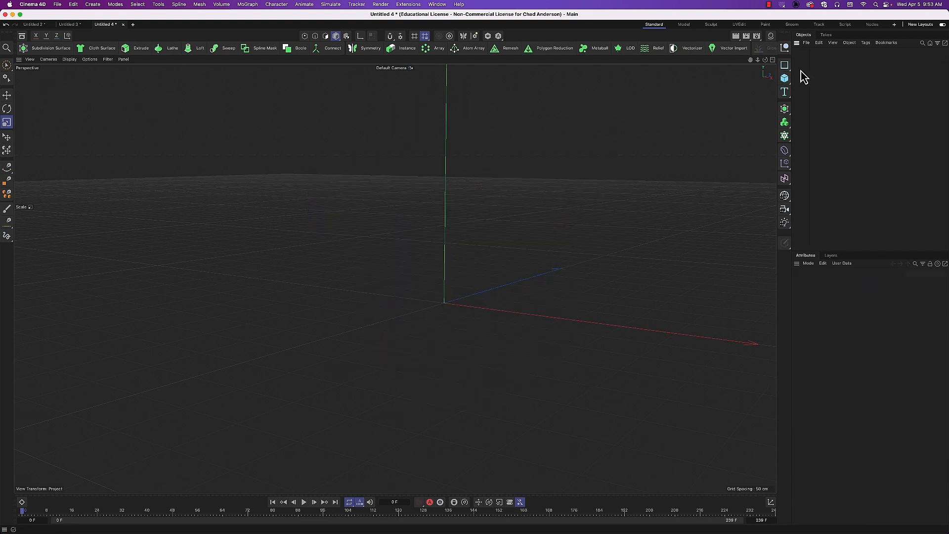
pyautogui.click(29, 59)
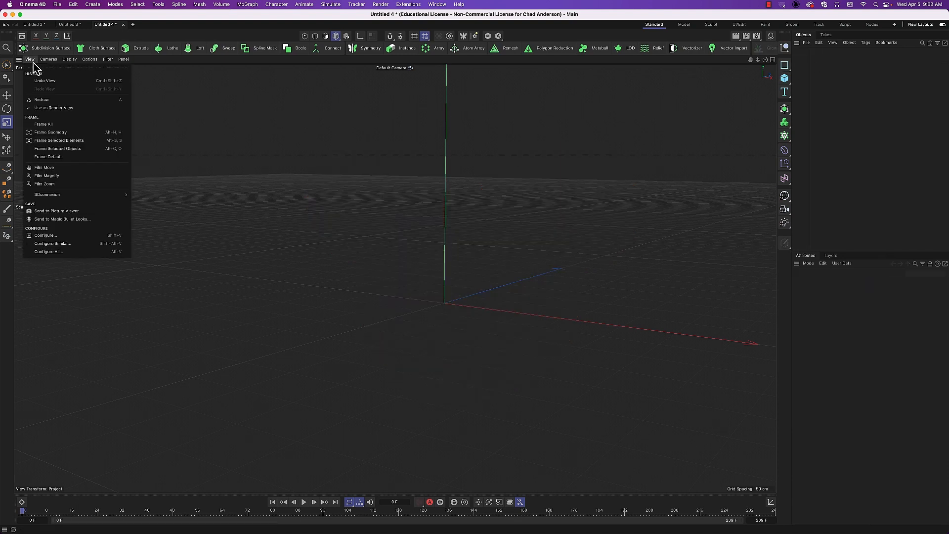
pyautogui.click(65, 157)
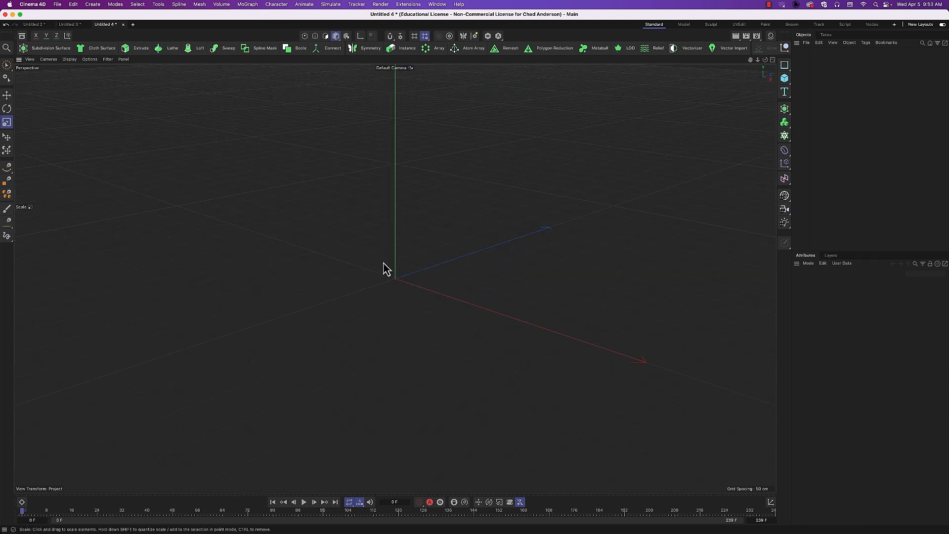
# - Add a rectangle spline in the XY plane and set its width to 271 cm and height to 87 cm
pyautogui.keyDown('alt'); pyautogui.moveTo(385, 275); pyautogui.dragTo(459, 259); pyautogui.keyUp('alt')
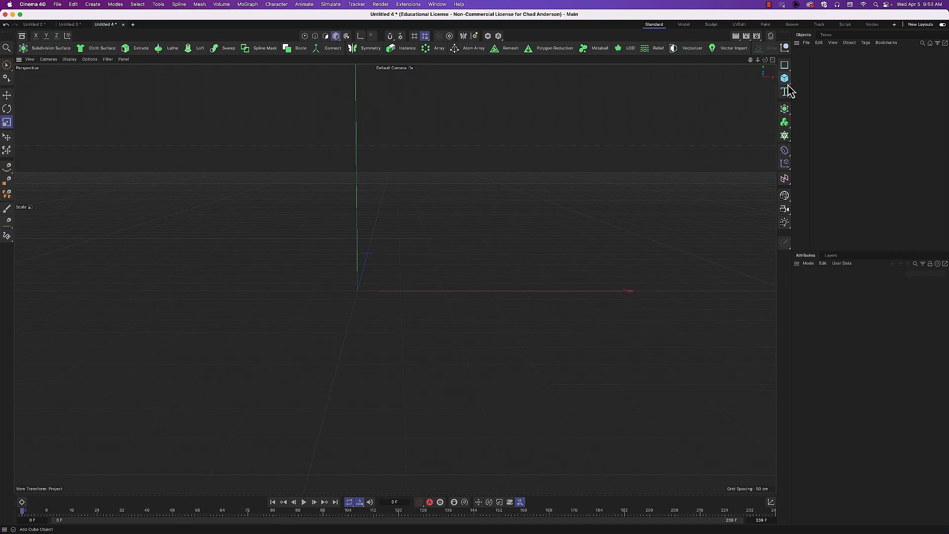
pyautogui.click(788, 68)
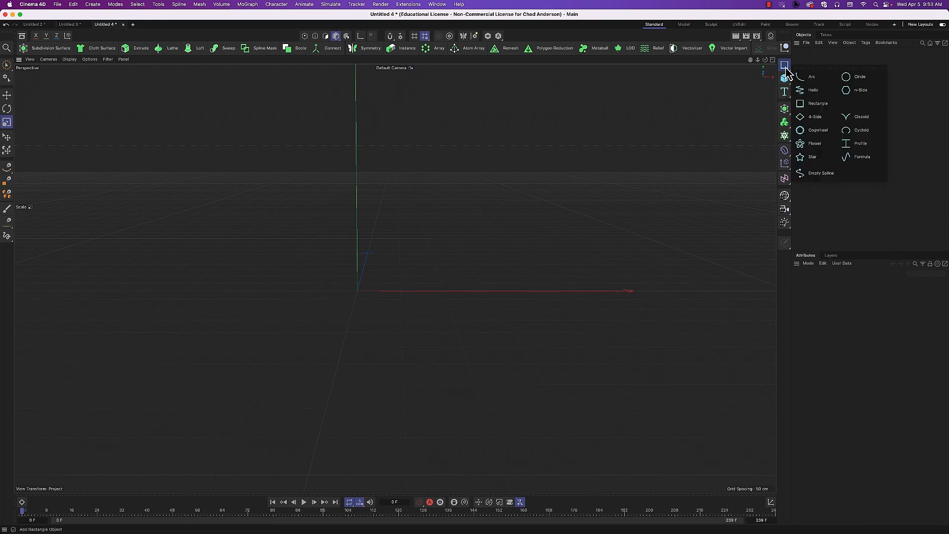
pyautogui.click(785, 69)
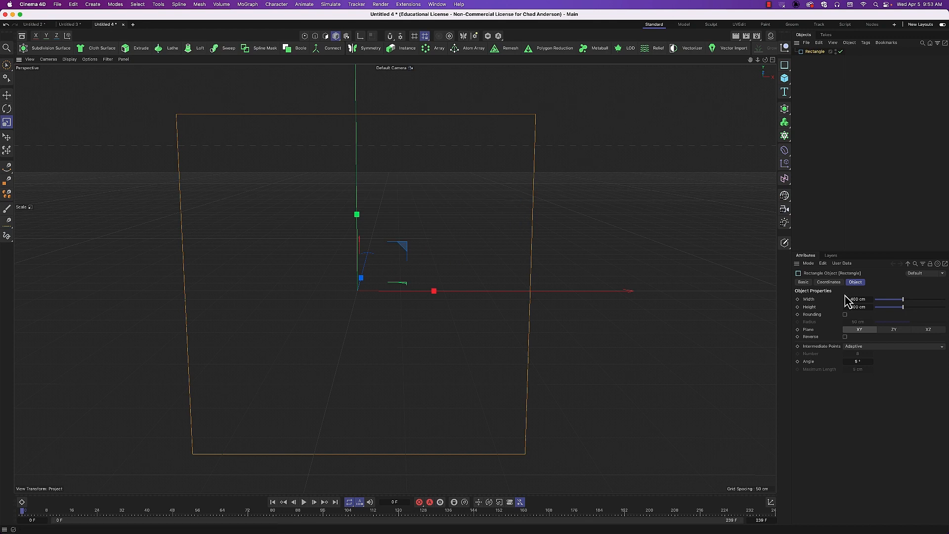
pyautogui.moveTo(846, 303)
pyautogui.mouseDown()
pyautogui.moveTo(816, 307)
pyautogui.moveTo(848, 308)
pyautogui.mouseUp()
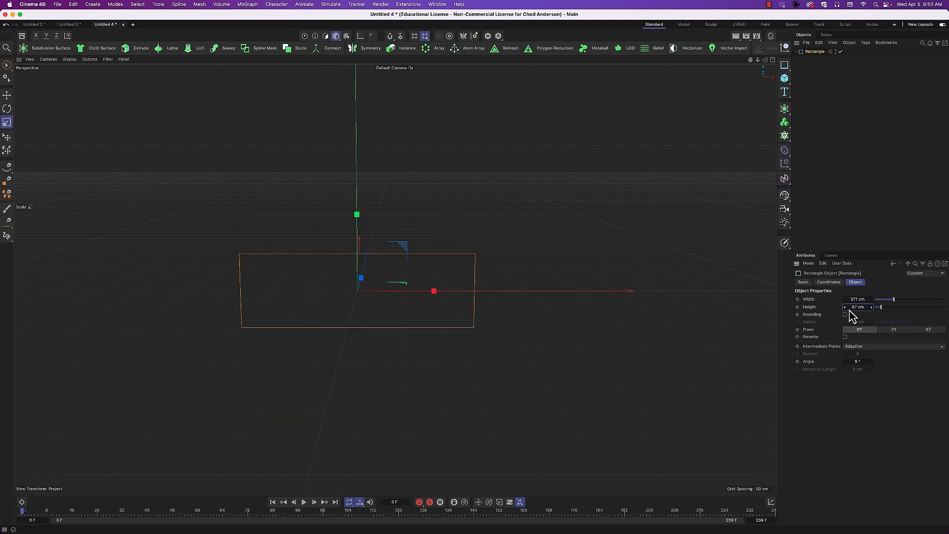
# - Add a second rectangle spline at the origin and narrow its width to 116 cm
pyautogui.keyDown('alt'); pyautogui.moveTo(625, 286); pyautogui.dragTo(733, 344, button='middle'); pyautogui.keyUp('alt')
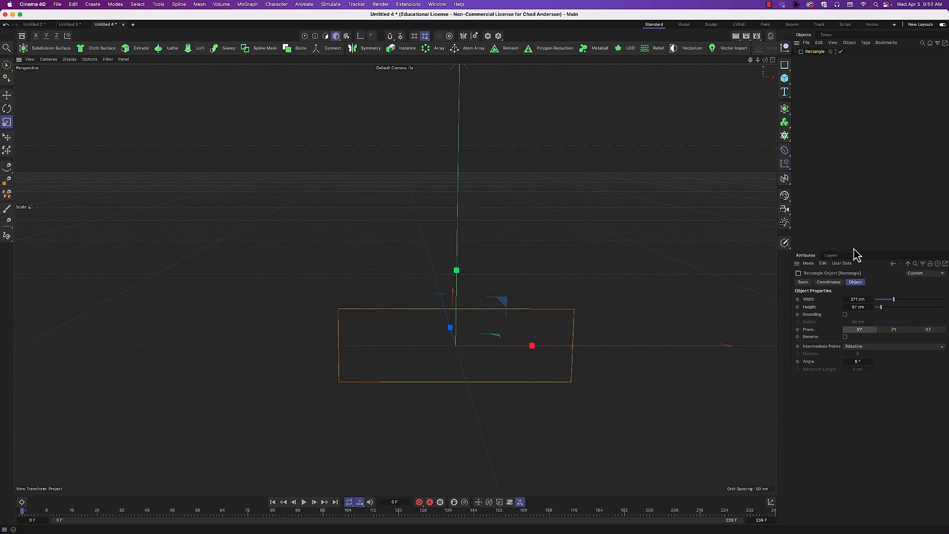
pyautogui.click(785, 66)
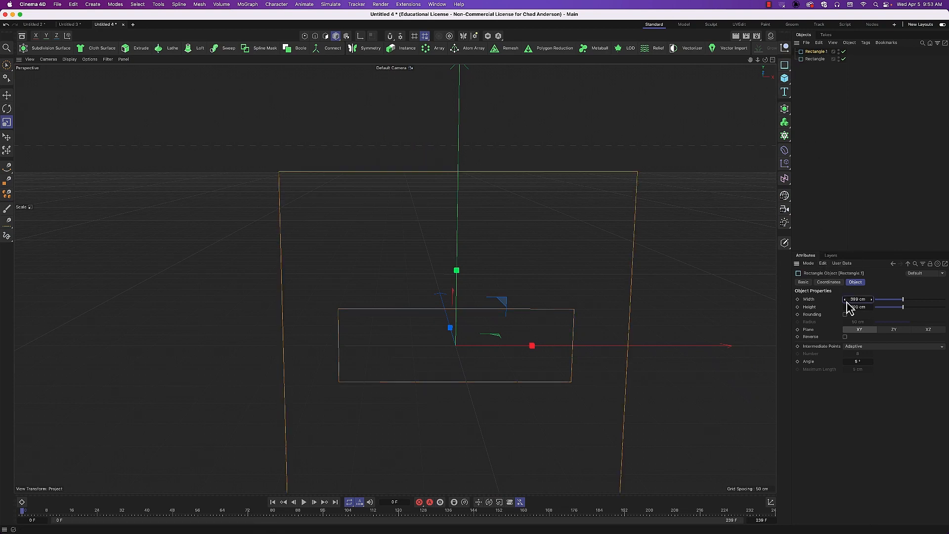
pyautogui.moveTo(847, 304); pyautogui.dragTo(707, 303)
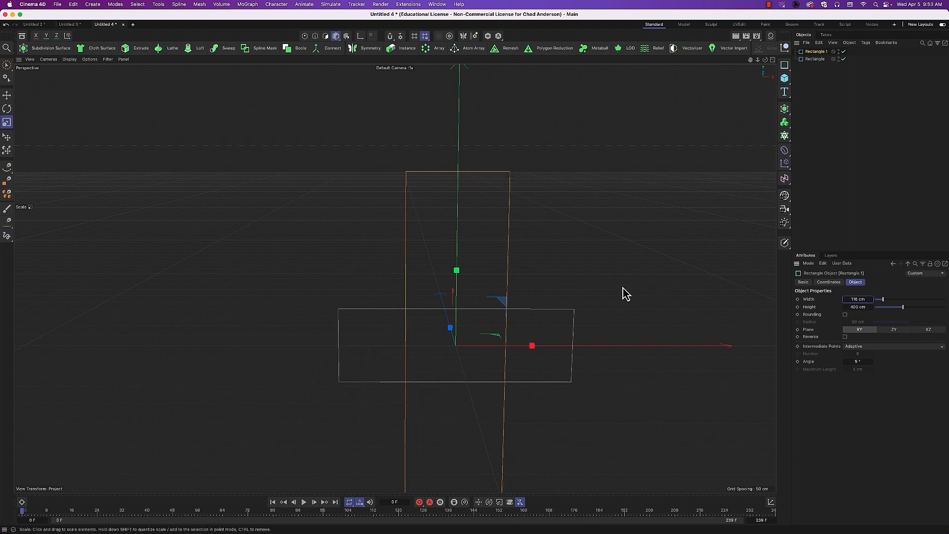
# - Move the tall rectangle up and sideways so its lower corner lines up with the wide rectangle's, forming an L
pyautogui.press('e')
pyautogui.moveTo(455, 271); pyautogui.dragTo(454, 144)
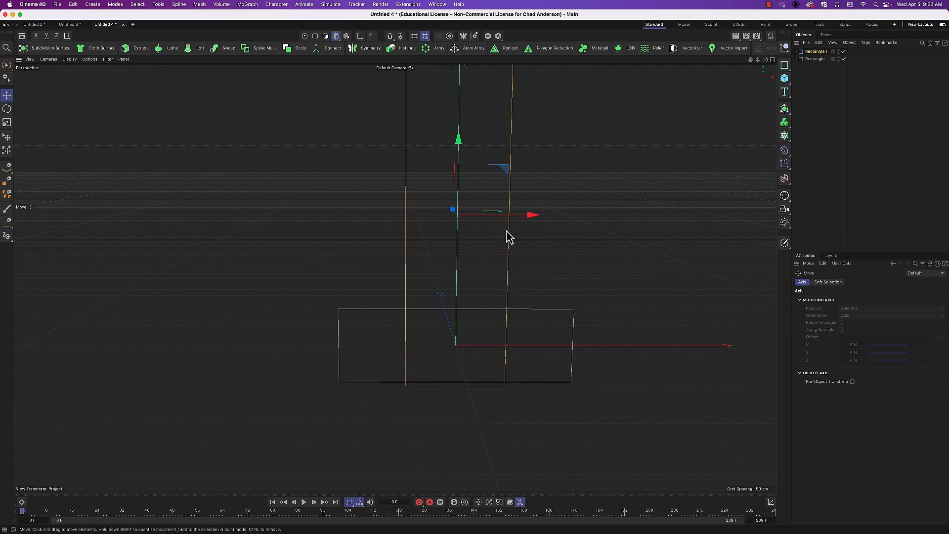
pyautogui.press('o')
pyautogui.moveTo(467, 274); pyautogui.dragTo(390, 278)
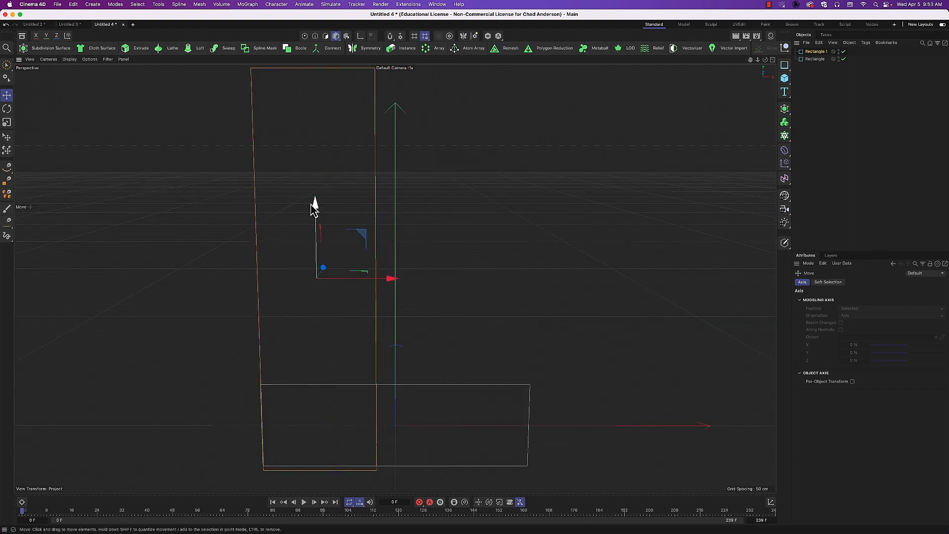
pyautogui.moveTo(314, 205); pyautogui.dragTo(319, 201)
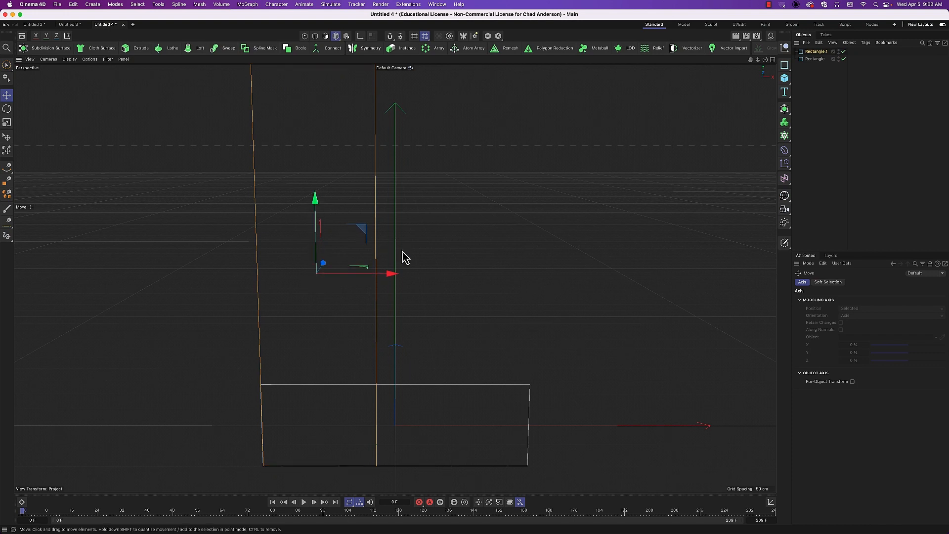
# - Add a circle spline, scale it down, and position it centred over the top end of the tall rectangle
pyautogui.scroll(-8, 450, 264)
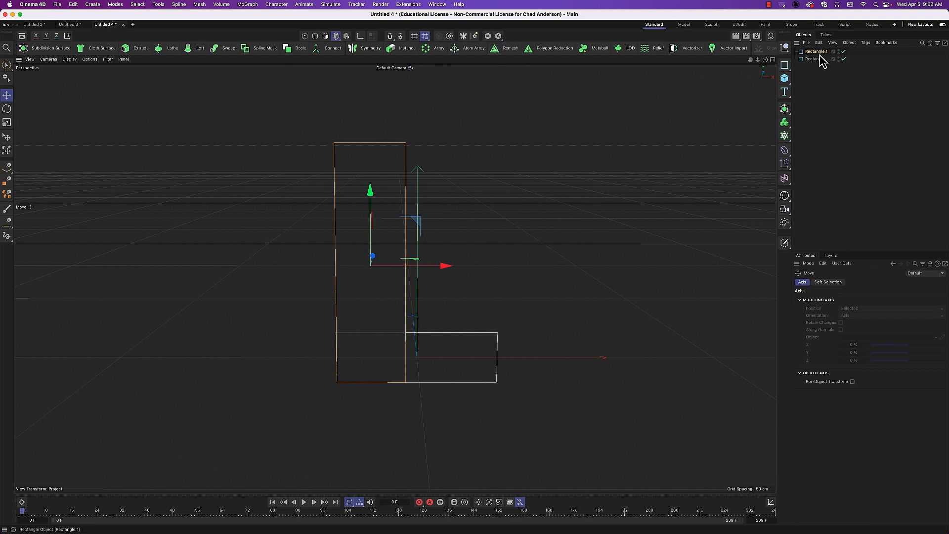
pyautogui.click(785, 64)
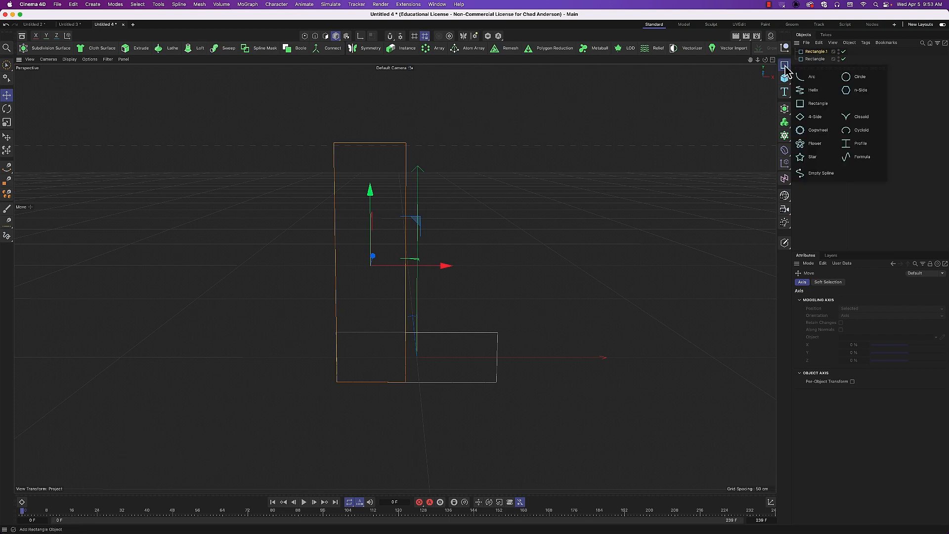
pyautogui.click(847, 78)
pyautogui.moveTo(418, 283); pyautogui.dragTo(418, 102)
pyautogui.press('t')
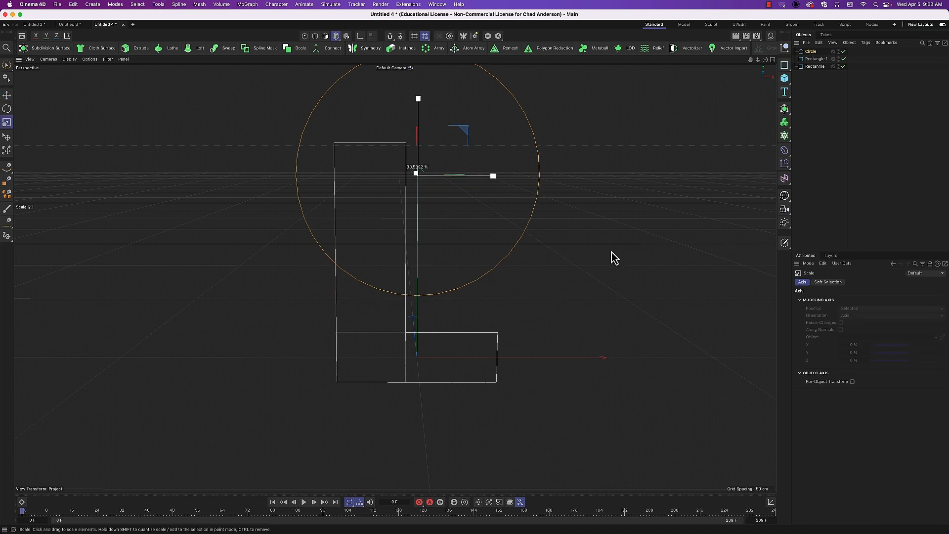
pyautogui.moveTo(612, 257); pyautogui.dragTo(523, 248)
pyautogui.press('e')
pyautogui.moveTo(498, 180); pyautogui.dragTo(451, 181)
pyautogui.moveTo(372, 107); pyautogui.dragTo(376, 42)
# - Combine the circle and both rectangles into one key-shaped outline by placing them under a Spline Mask
pyautogui.moveTo(818, 79); pyautogui.dragTo(811, 56)
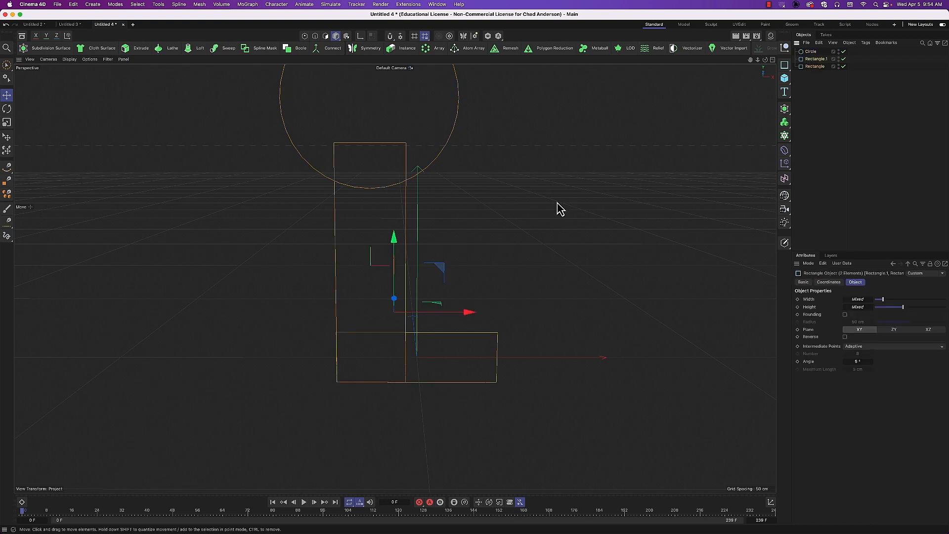
pyautogui.scroll(-3, 557, 204)
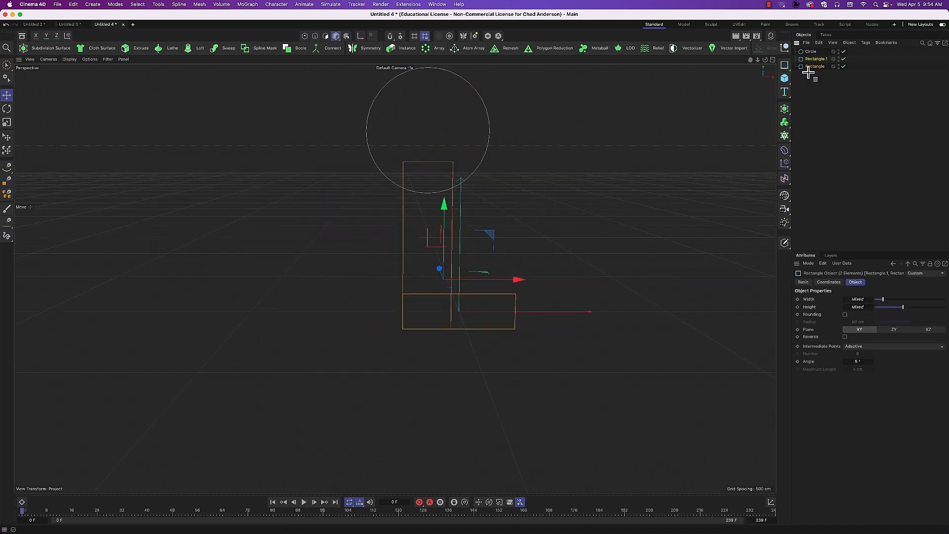
pyautogui.keyDown('shift'); pyautogui.click(811, 52); pyautogui.keyUp('shift')
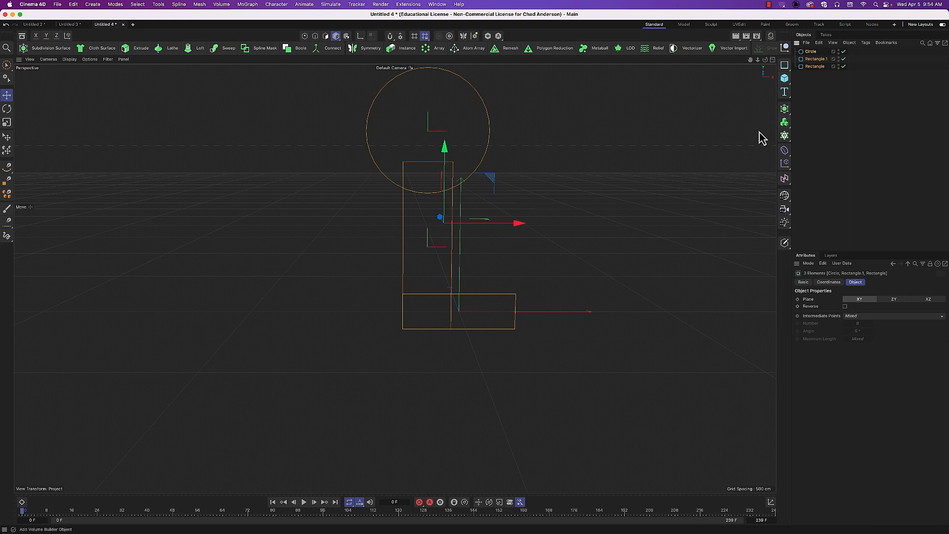
pyautogui.click(267, 49)
pyautogui.moveTo(794, 90); pyautogui.dragTo(816, 51)
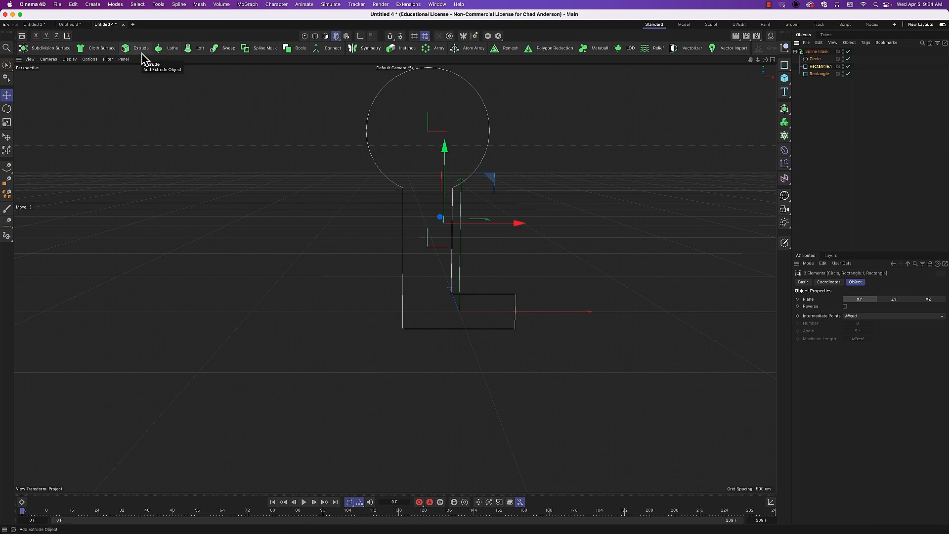
# - Put the Spline Mask inside an Extrude generator and view the resulting solid from the other side
pyautogui.click(814, 52)
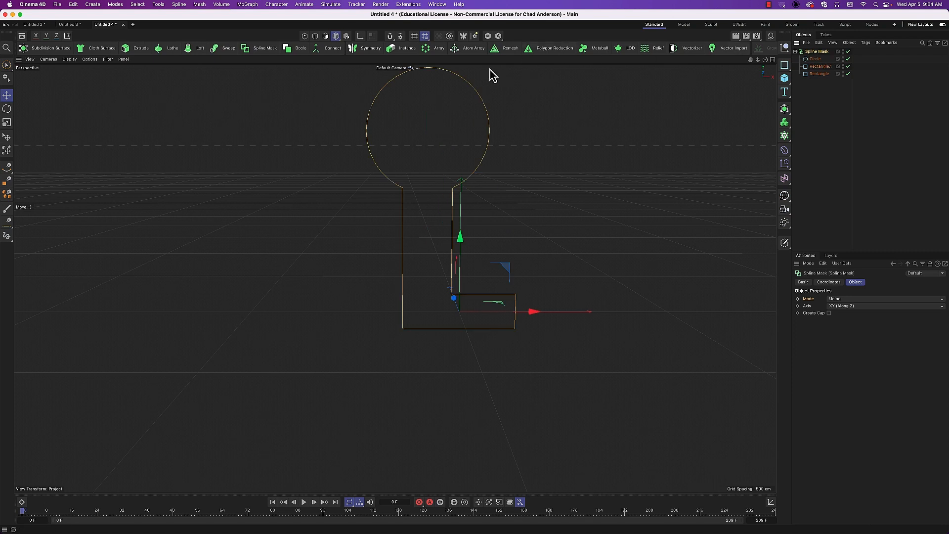
pyautogui.click(141, 50)
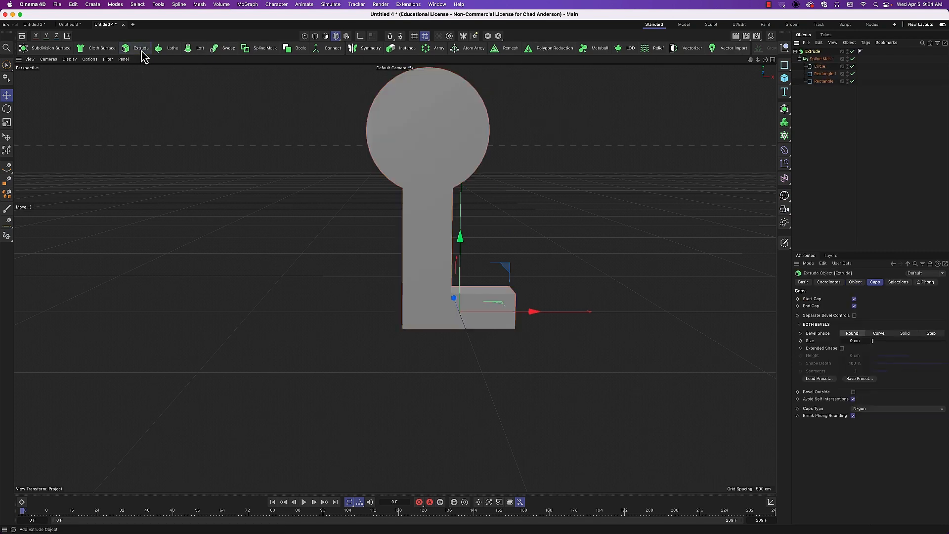
pyautogui.keyDown('alt'); pyautogui.moveTo(541, 208); pyautogui.dragTo(230, 234); pyautogui.keyUp('alt')
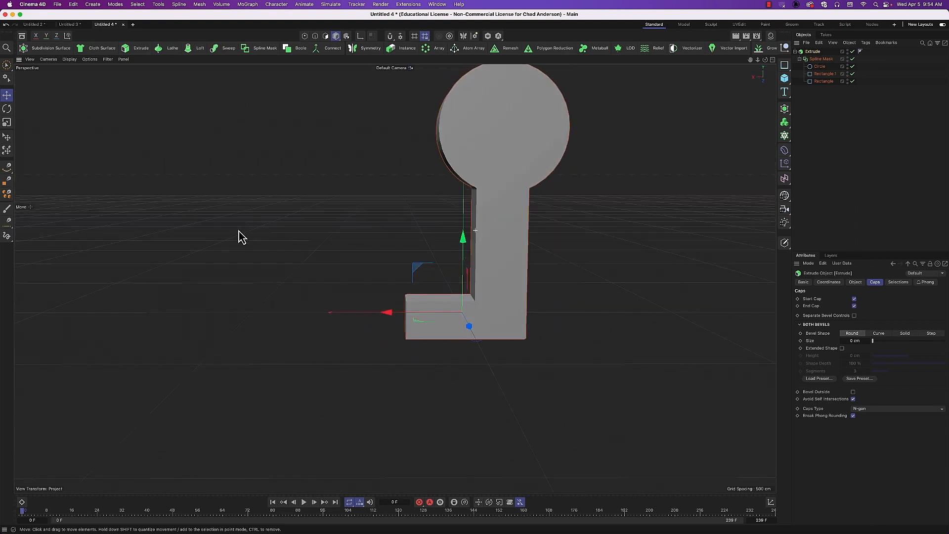
# - Widen the extruded shape's tall rectangle to 139 cm and shift it slightly outward along X
pyautogui.click(825, 74)
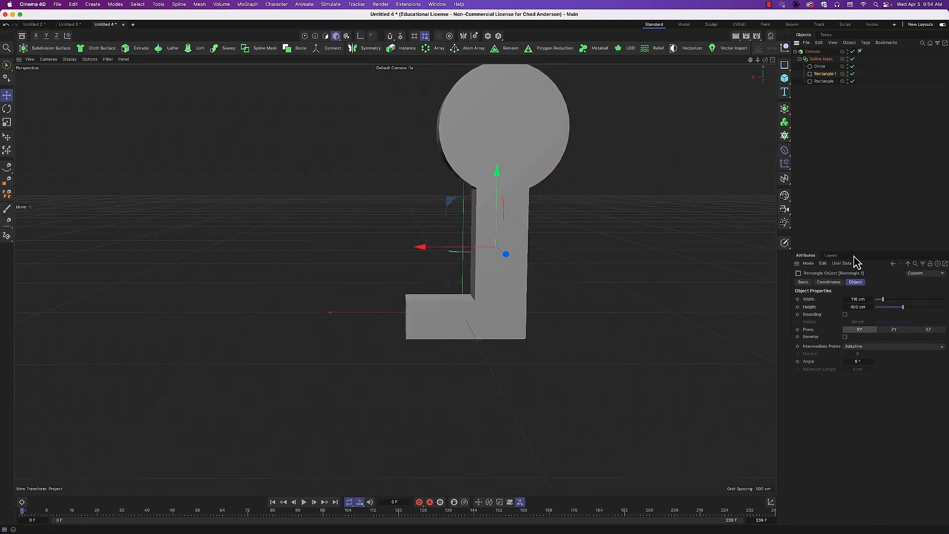
pyautogui.click(873, 300)
pyautogui.click(873, 300)
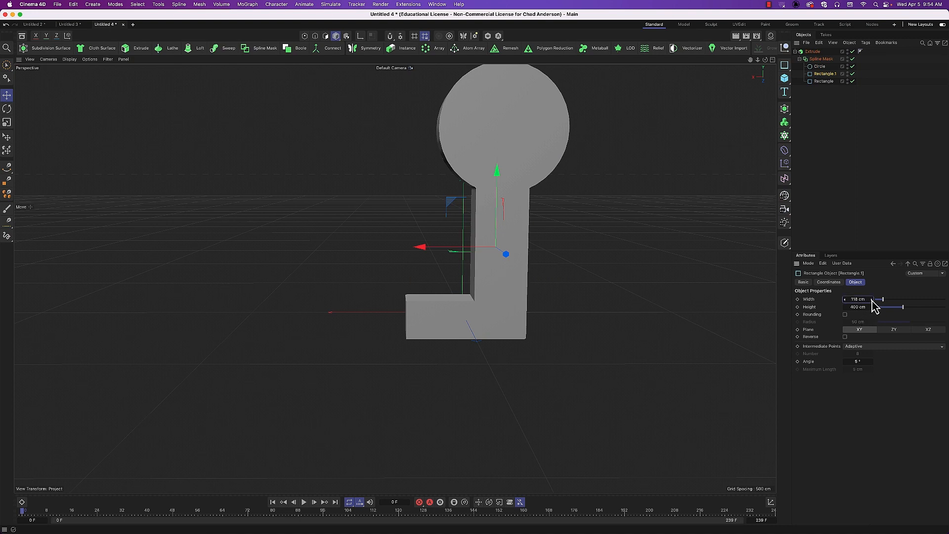
pyautogui.moveTo(873, 301); pyautogui.dragTo(873, 289)
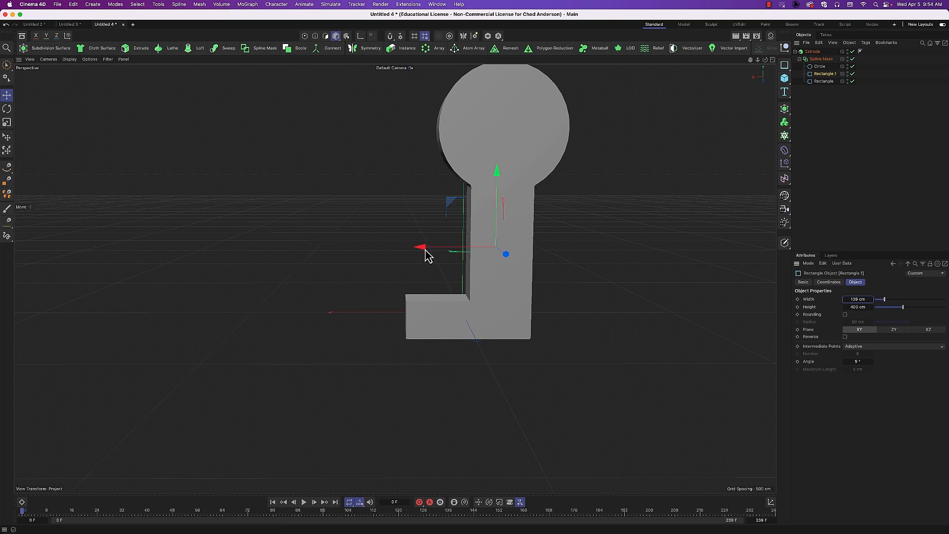
pyautogui.moveTo(424, 250); pyautogui.dragTo(430, 254)
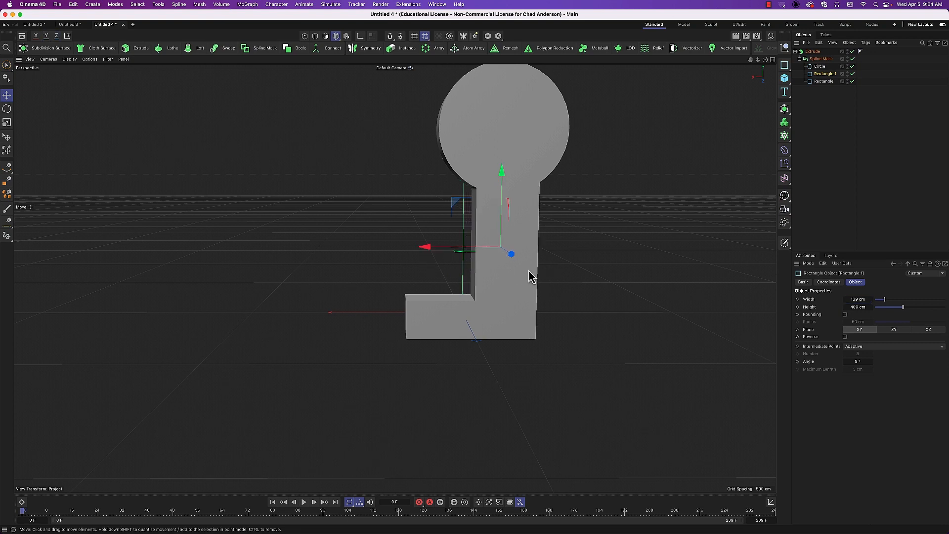
pyautogui.keyDown('alt'); pyautogui.moveTo(498, 278); pyautogui.dragTo(629, 279); pyautogui.keyUp('alt')
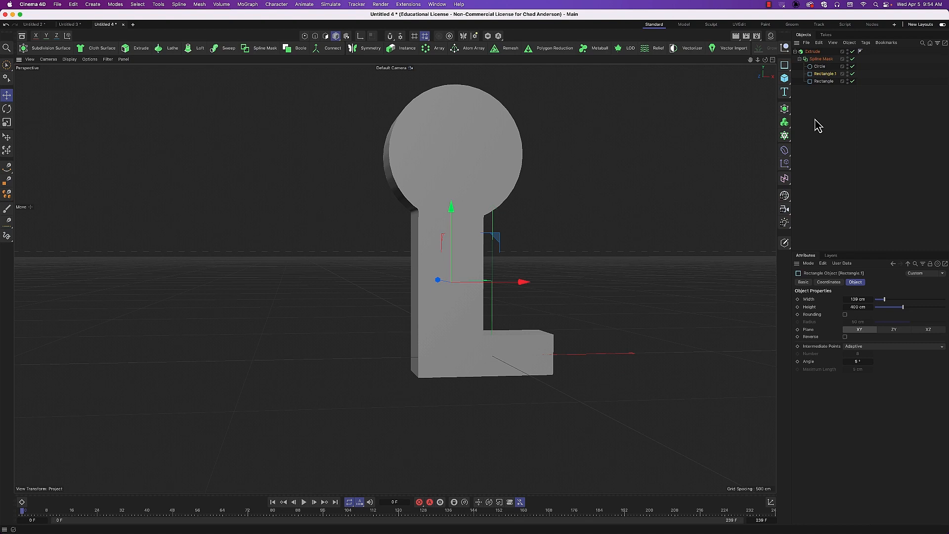
# - Delete the key-shaped Extrude with all its splines and restore the viewport's default framing
pyautogui.click(817, 53)
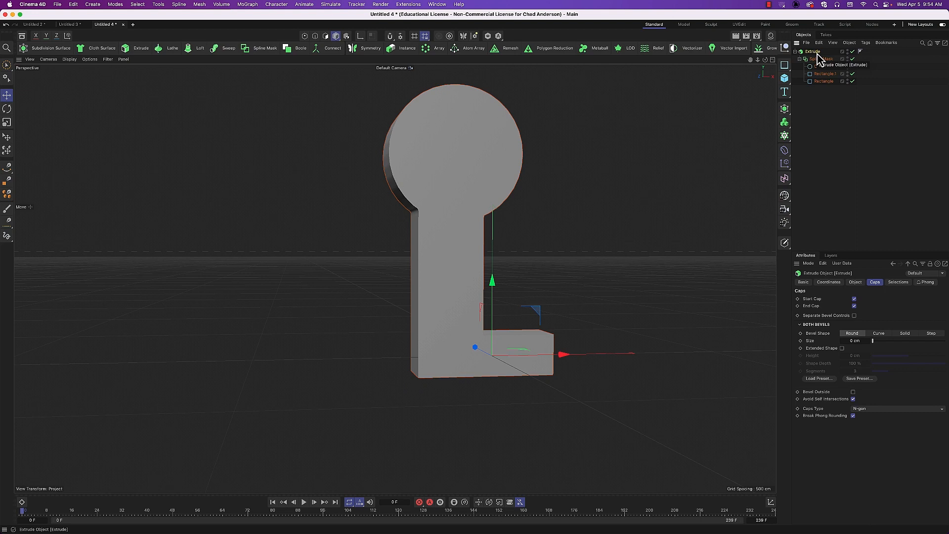
pyautogui.press('Delete')
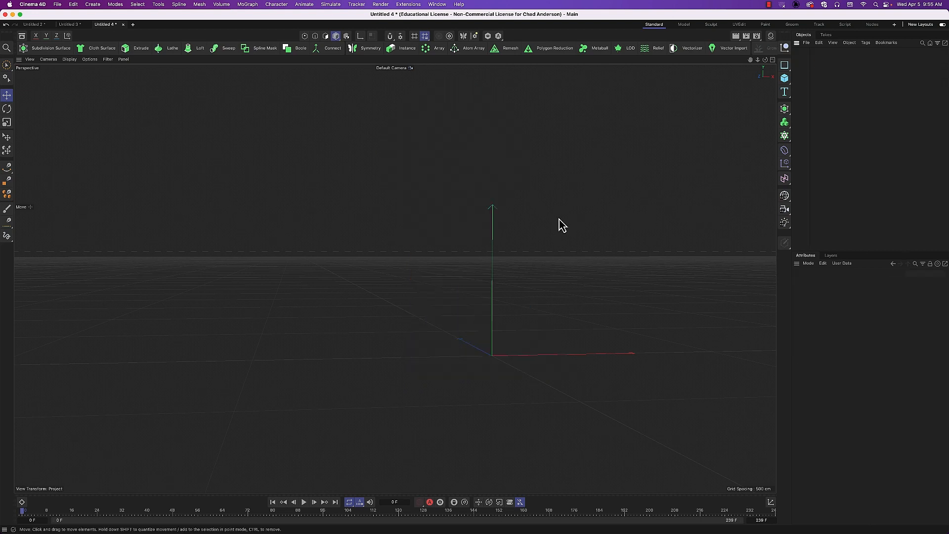
pyautogui.keyDown('alt'); pyautogui.moveTo(579, 275); pyautogui.dragTo(547, 288); pyautogui.keyUp('alt')
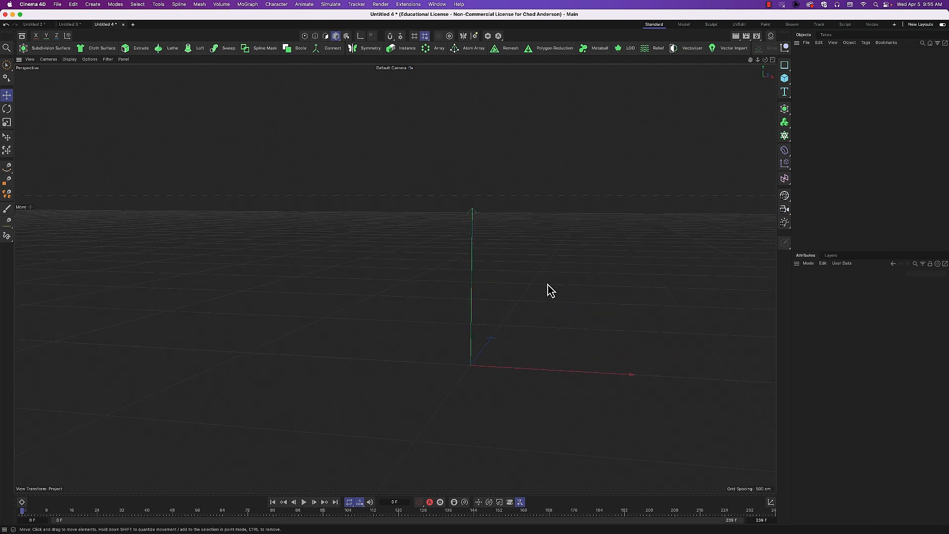
pyautogui.click(30, 61)
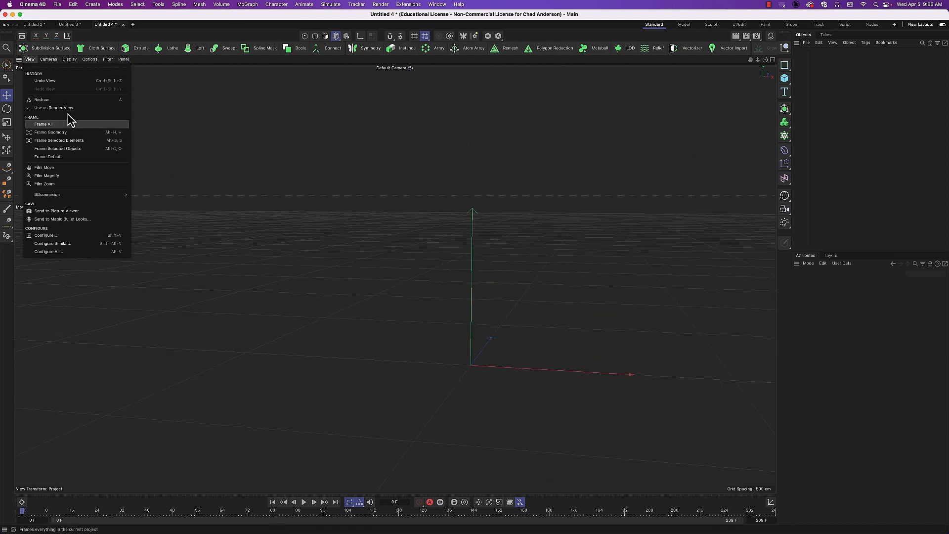
pyautogui.click(66, 156)
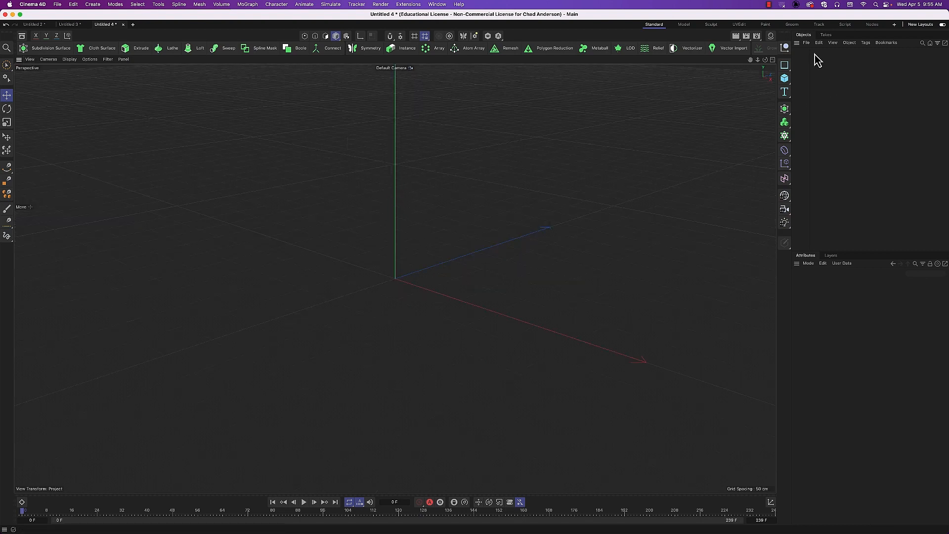
# - Add a circle spline, scale it down to a radius of about 107.8 cm, extrude it, and select the circle
pyautogui.click(787, 72)
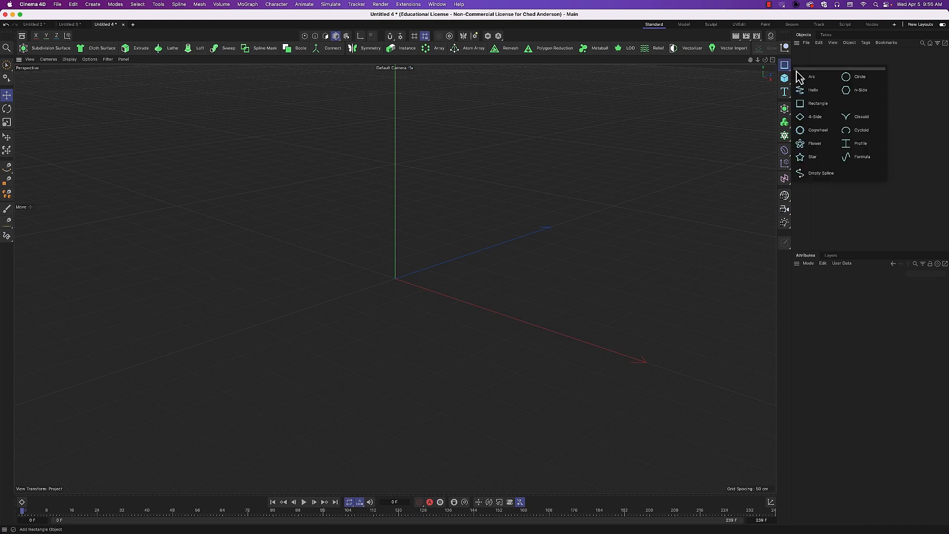
pyautogui.click(851, 78)
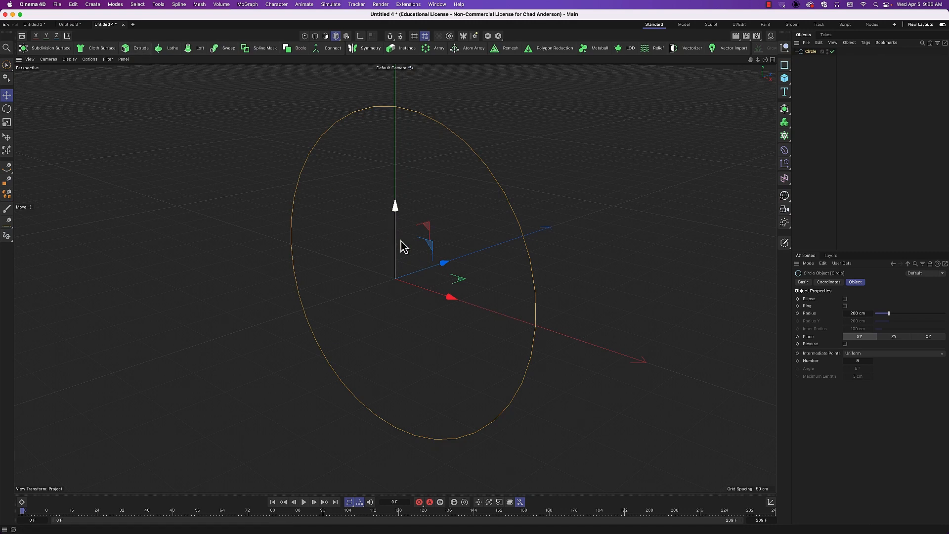
pyautogui.press('t')
pyautogui.moveTo(471, 284); pyautogui.dragTo(277, 263)
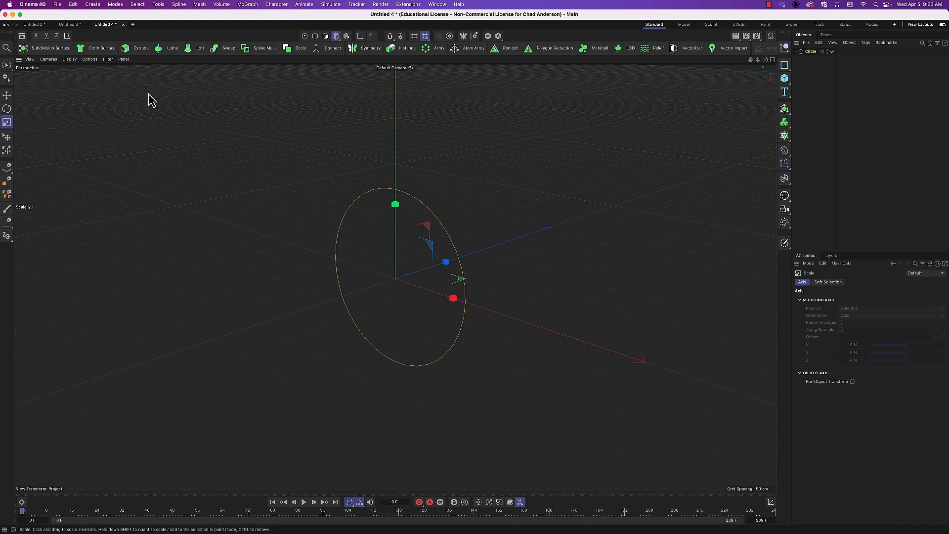
pyautogui.keyDown('alt'); pyautogui.click(142, 51); pyautogui.keyUp('alt')
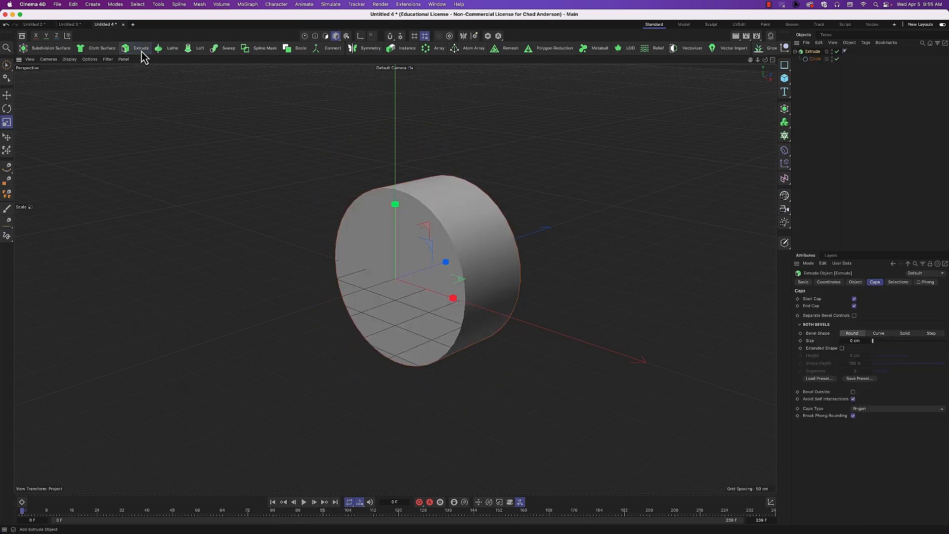
pyautogui.click(815, 59)
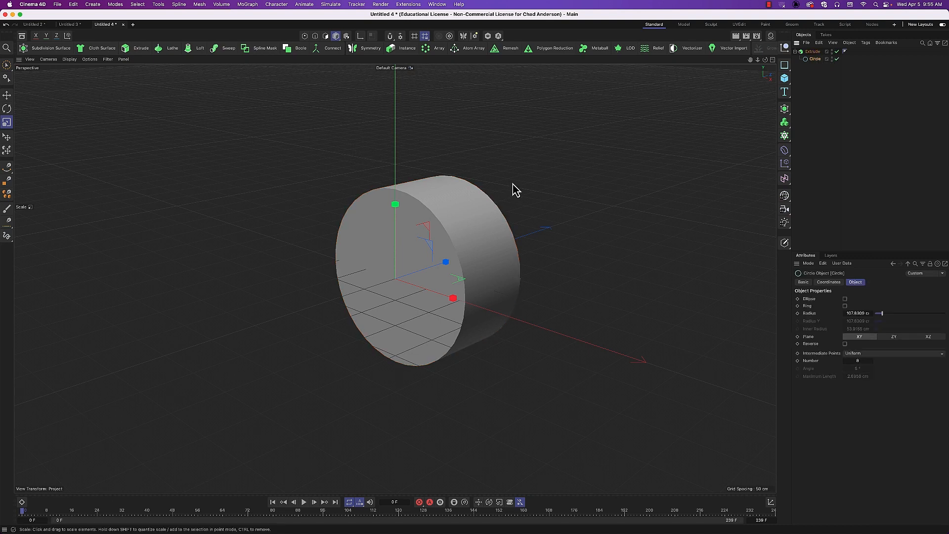
# - Move the circle inside the Extrude along negative X and set its X position to -400 cm
pyautogui.press('e')
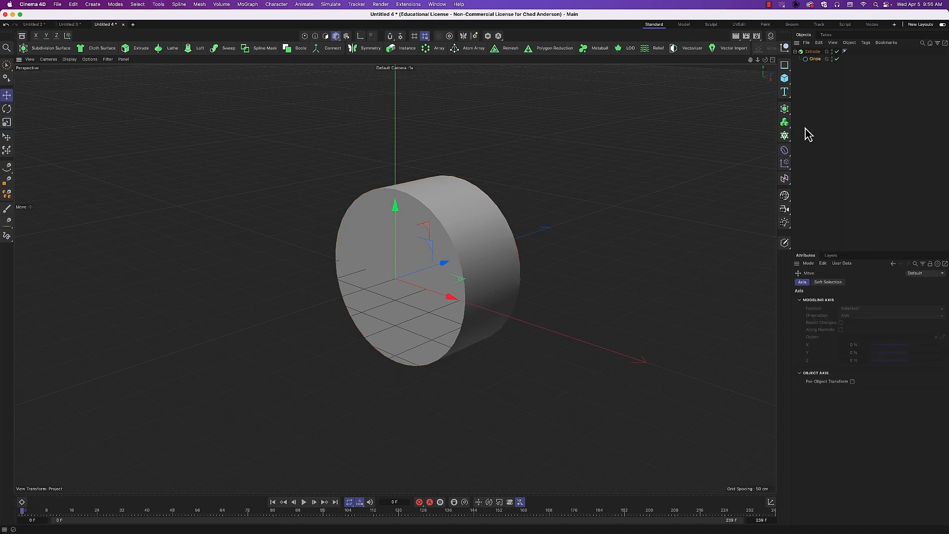
pyautogui.click(815, 60)
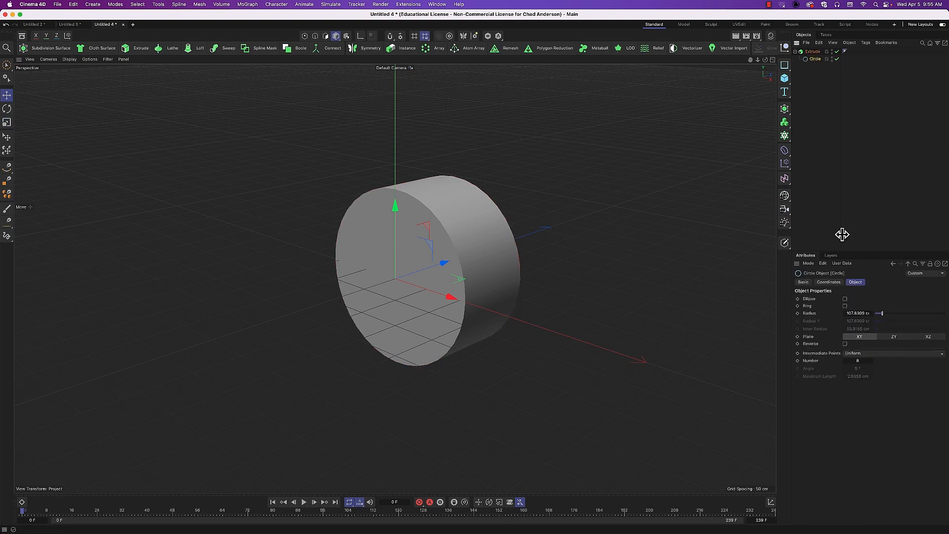
pyautogui.click(824, 284)
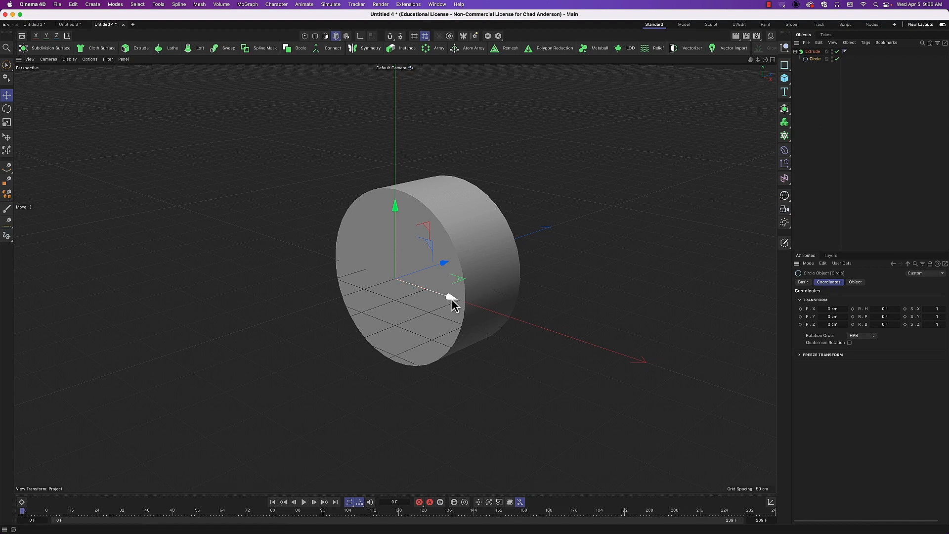
pyautogui.moveTo(452, 300); pyautogui.dragTo(245, 258)
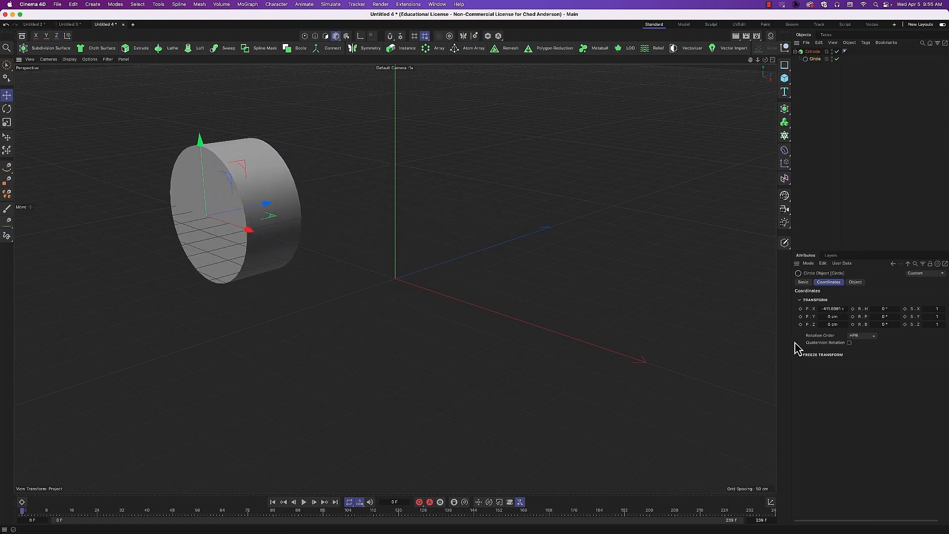
pyautogui.click(832, 308)
pyautogui.write('-400')
pyautogui.press('Return')
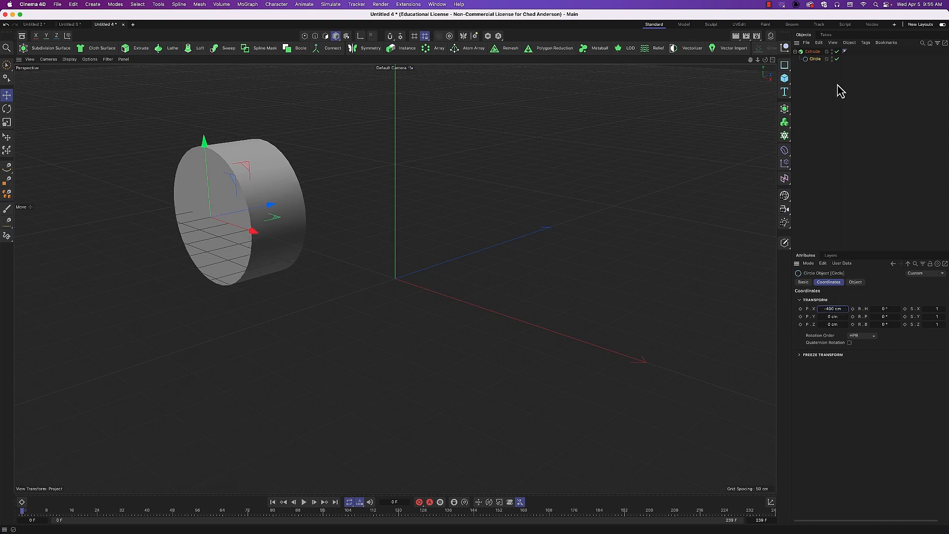
# - Try to rotate the parent Extrude about its vertical axis at the world origin and return to the Move tool
pyautogui.click(813, 51)
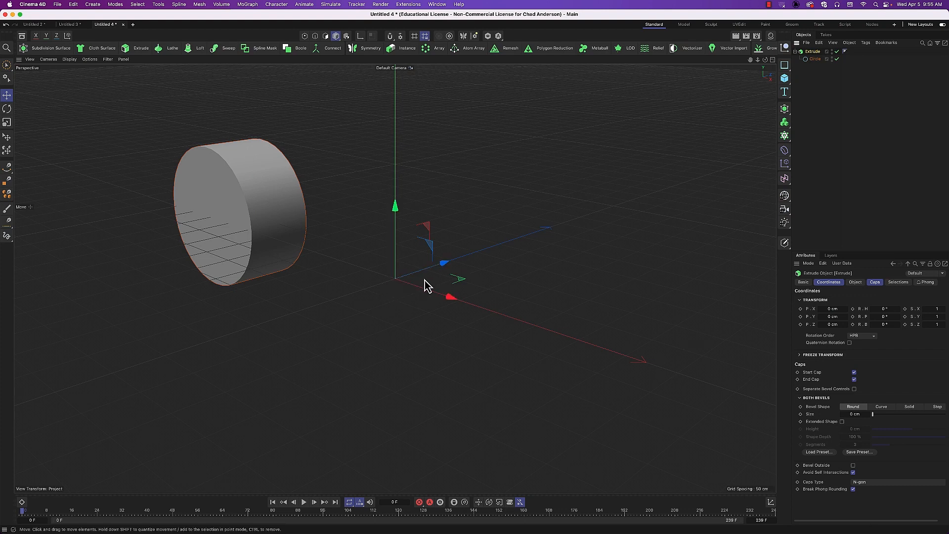
pyautogui.press('r')
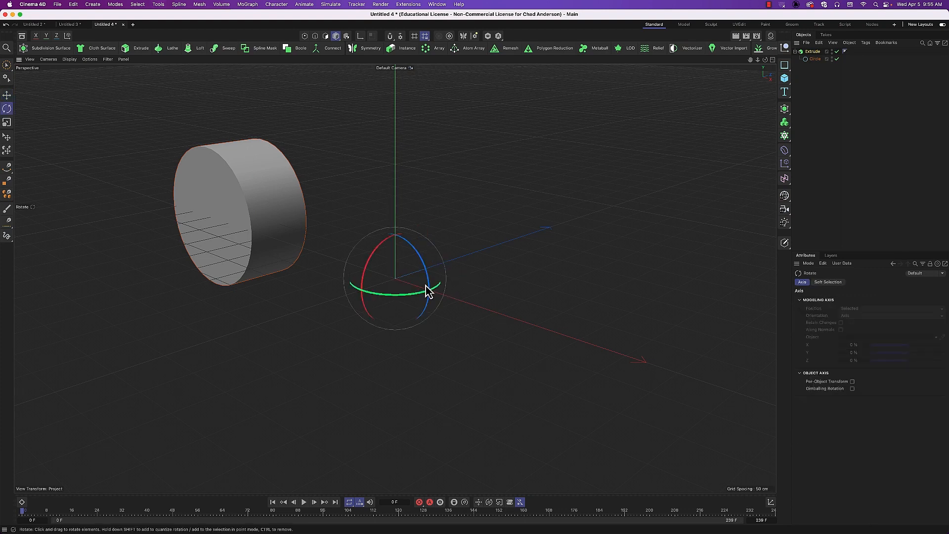
pyautogui.moveTo(428, 297)
pyautogui.mouseDown()
pyautogui.moveTo(365, 299)
pyautogui.moveTo(460, 294)
pyautogui.moveTo(385, 301)
pyautogui.moveTo(446, 296)
pyautogui.moveTo(406, 302)
pyautogui.moveTo(423, 297)
pyautogui.mouseUp()
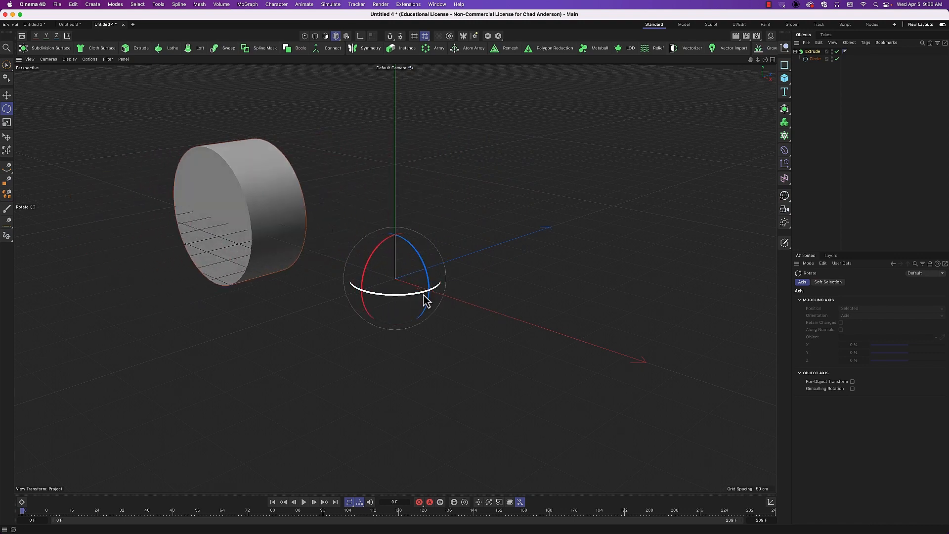
pyautogui.press('e')
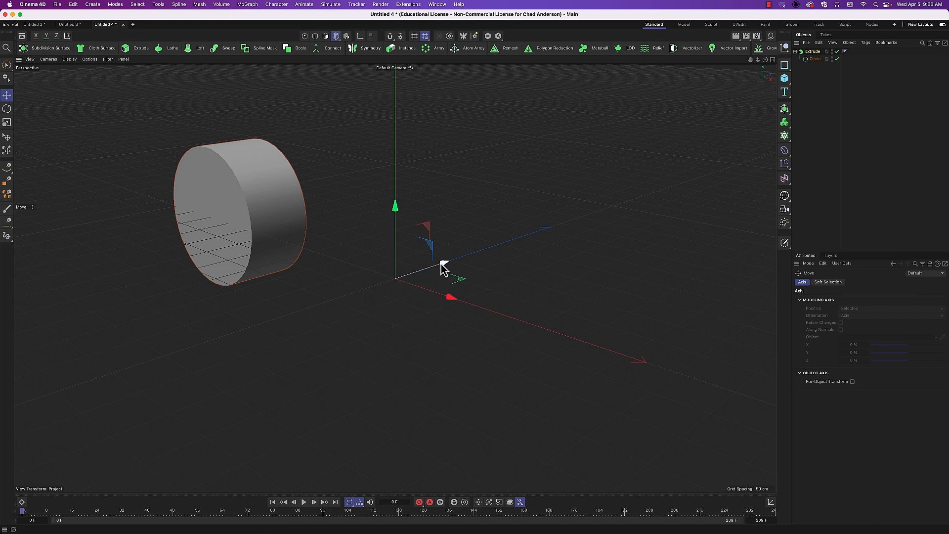
# - Set the Extrude's direction to Z
pyautogui.click(816, 51)
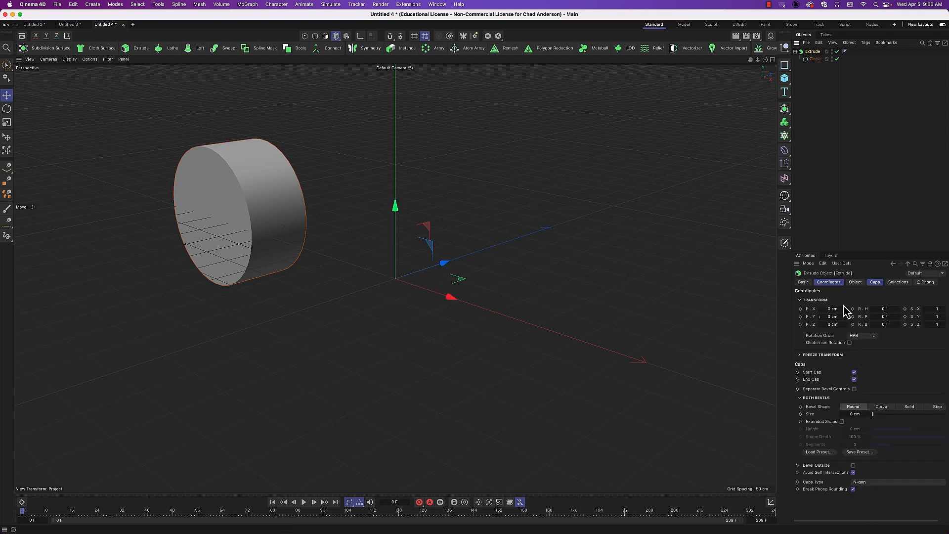
pyautogui.click(856, 281)
pyautogui.click(868, 299)
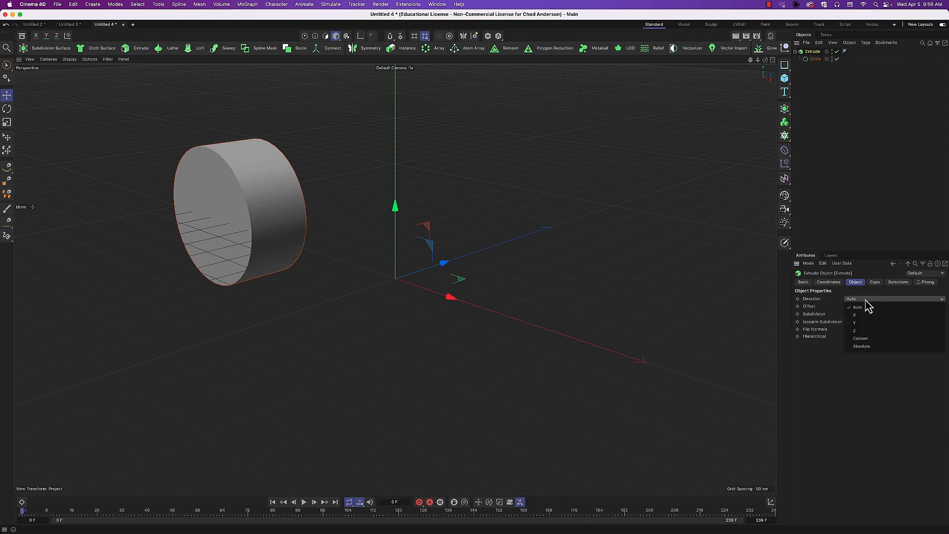
pyautogui.click(867, 331)
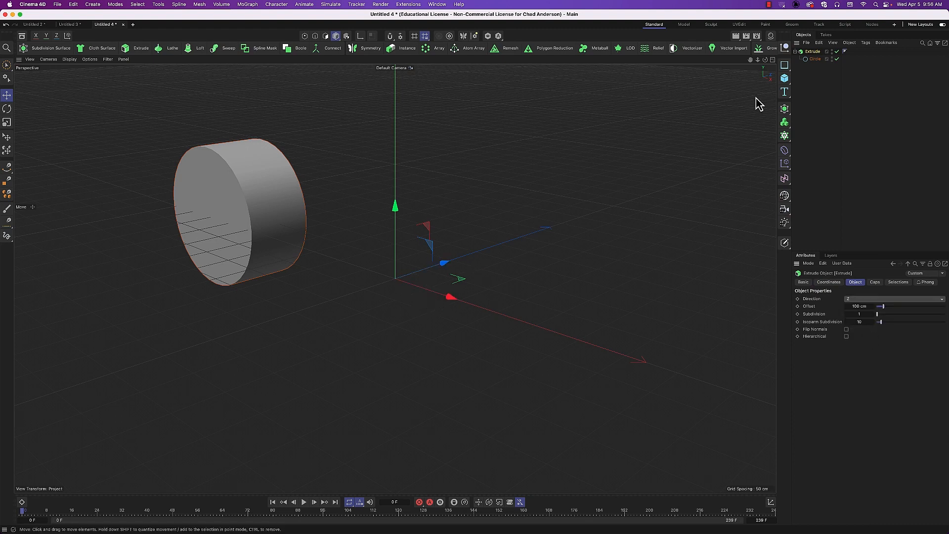
# - Rotate the circle inside the Extrude about its own vertical axis
pyautogui.click(815, 59)
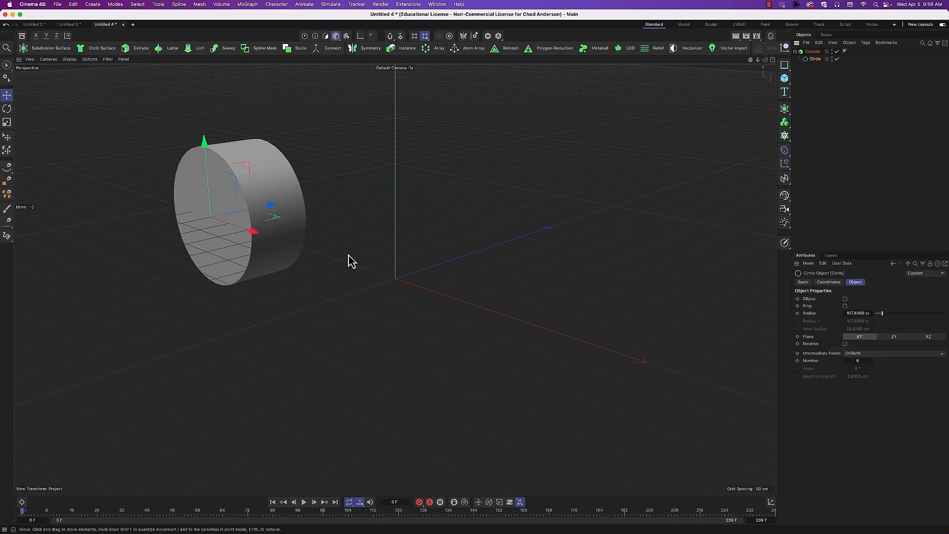
pyautogui.press('r')
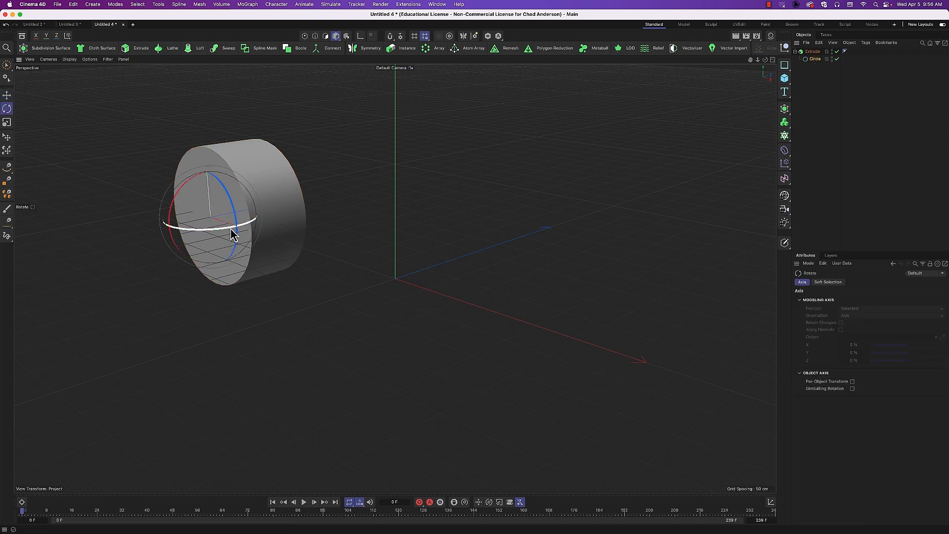
pyautogui.moveTo(233, 235); pyautogui.dragTo(173, 229)
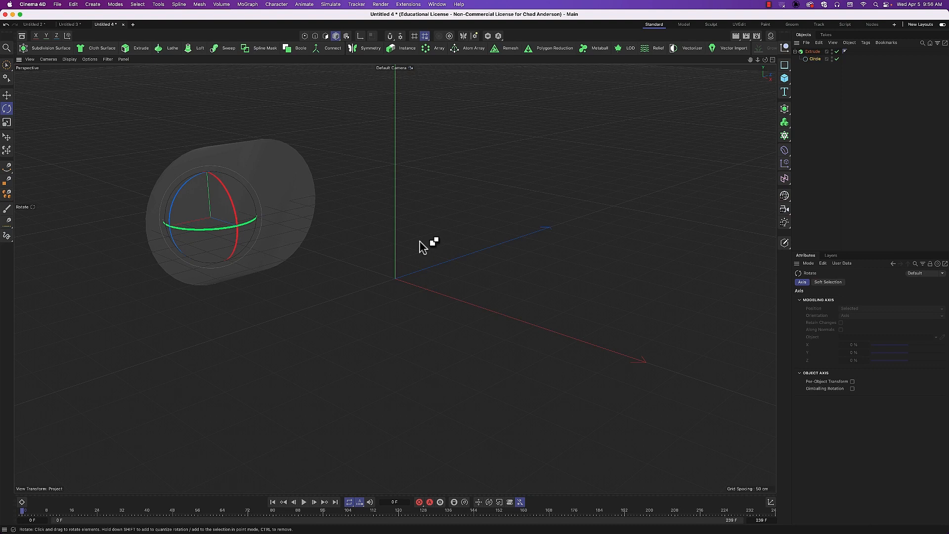
# - Remove the circle from the Extrude and undo back to the unrotated disc with automatic extrude direction
pyautogui.press('Delete')
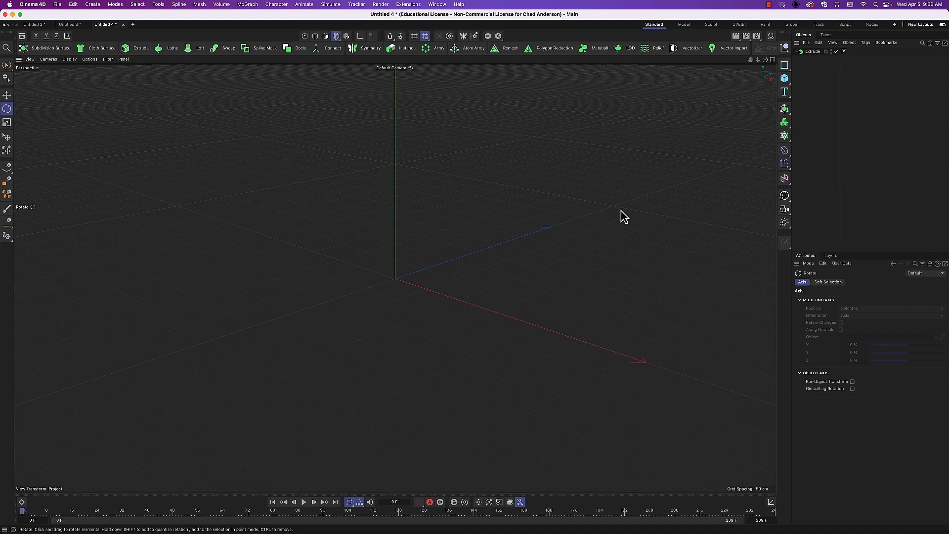
pyautogui.press('super+z')
pyautogui.press('super+z')
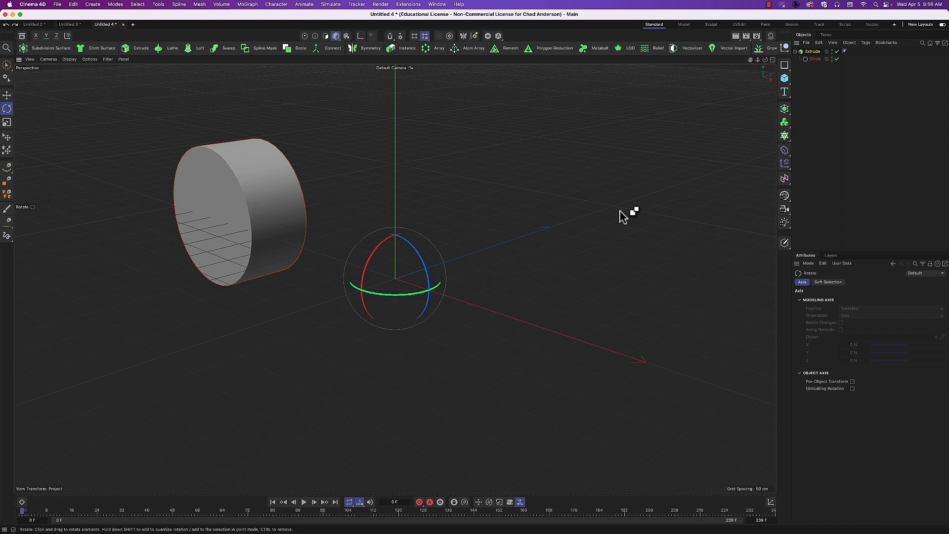
# - Select the Extrude and create five copies of the disc by rotating it around the world origin about the vertical axis
pyautogui.click(816, 59)
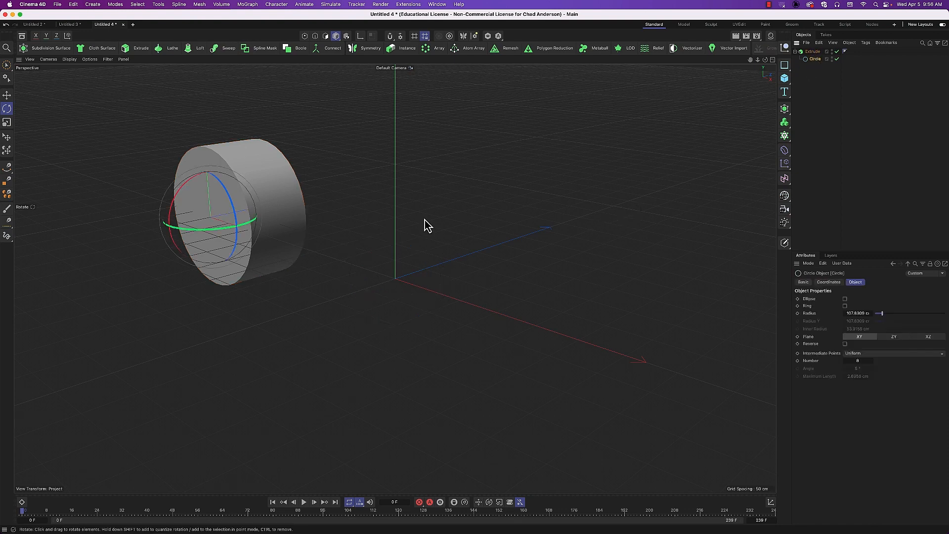
pyautogui.click(813, 51)
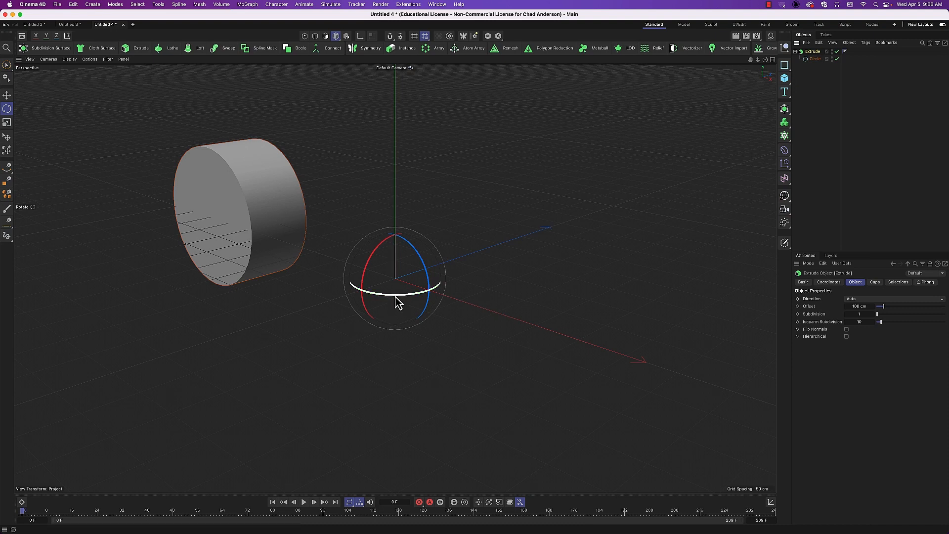
pyautogui.moveTo(396, 303)
pyautogui.mouseDown()
pyautogui.moveTo(399, 289)
pyautogui.moveTo(449, 290)
pyautogui.moveTo(403, 299)
pyautogui.mouseUp()
pyautogui.press('super+z')
pyautogui.keyDown('super'); pyautogui.moveTo(418, 300); pyautogui.dragTo(360, 292); pyautogui.keyUp('super')
pyautogui.keyDown('super'); pyautogui.moveTo(451, 295); pyautogui.dragTo(276, 290); pyautogui.keyUp('super')
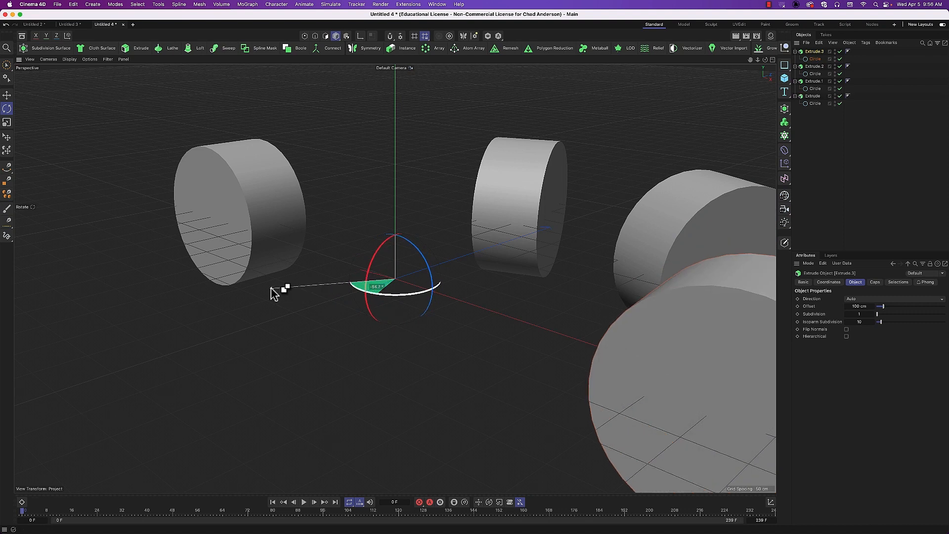
pyautogui.keyDown('super'); pyautogui.moveTo(384, 297); pyautogui.dragTo(277, 291); pyautogui.keyUp('super')
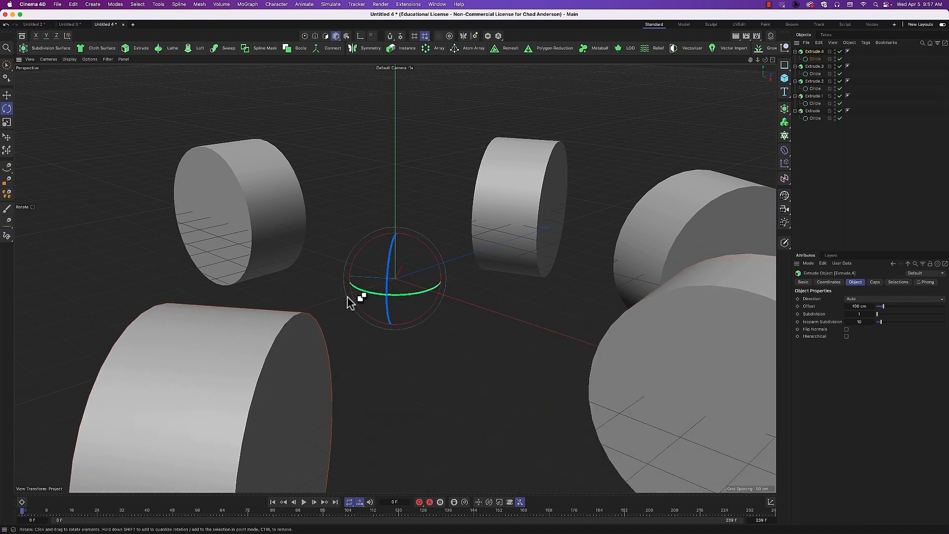
pyautogui.keyDown('super'); pyautogui.moveTo(396, 293); pyautogui.dragTo(319, 298); pyautogui.keyUp('super')
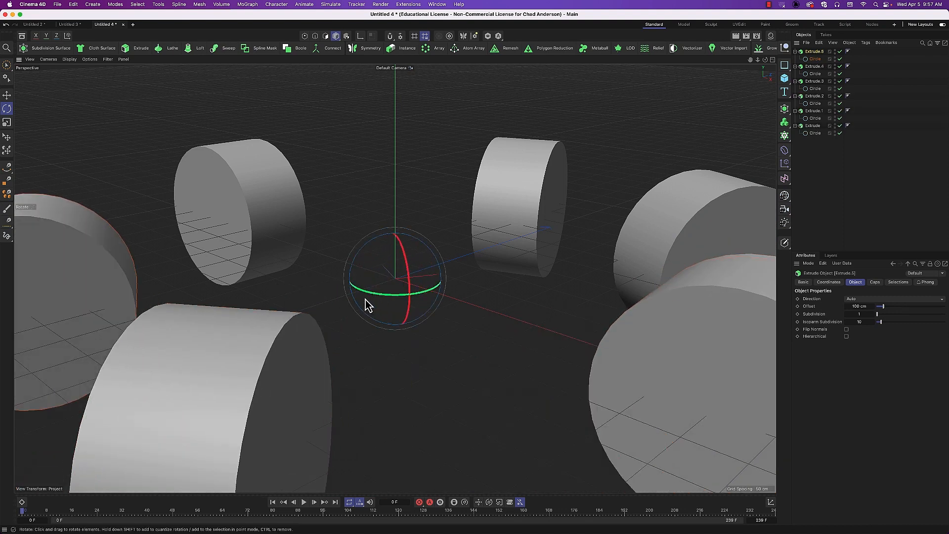
# - Undo the rotated copies and the circle's X offset to bring the single disc back to the world origin
pyautogui.press('super+z')
pyautogui.press('super+z')
pyautogui.press('super+z')
pyautogui.press('super+z')
pyautogui.press('super+z')
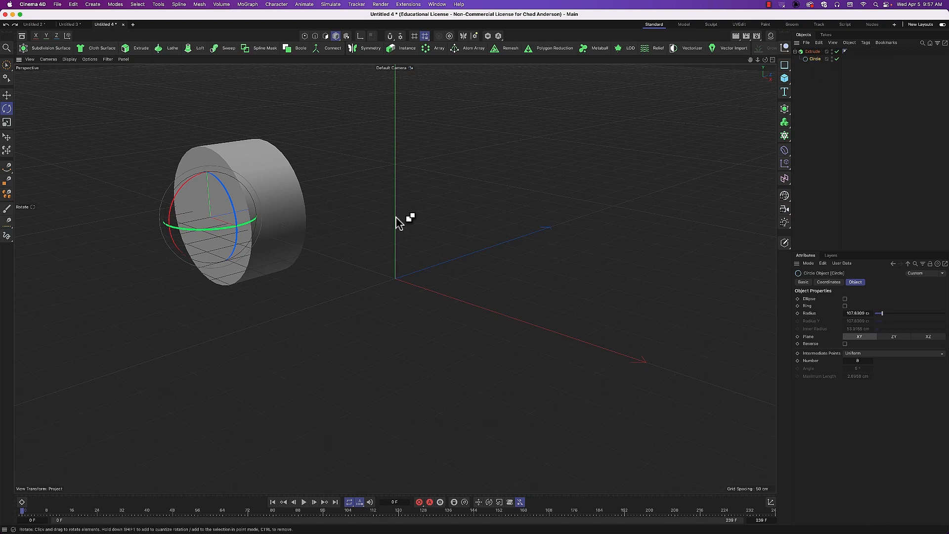
pyautogui.press('super+z')
pyautogui.press('super+z')
pyautogui.press('super+z')
pyautogui.press('super+z')
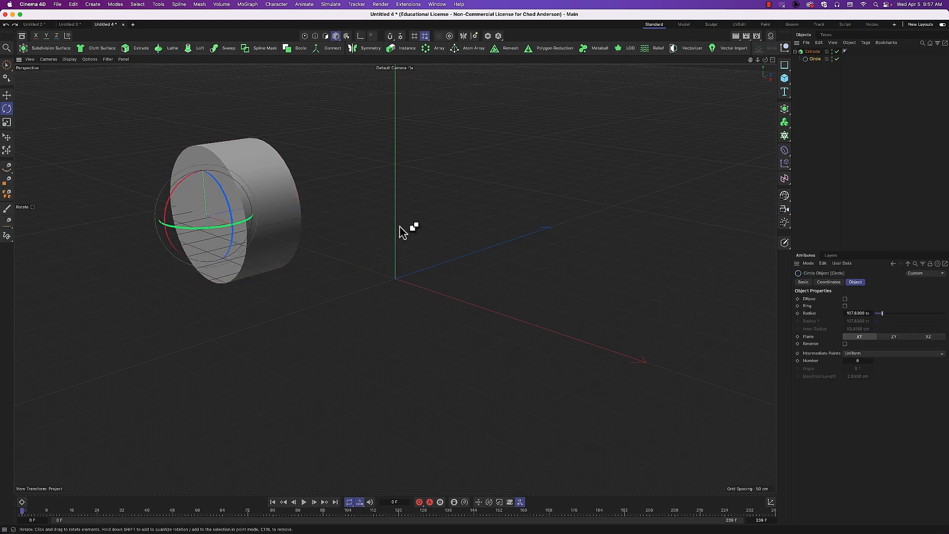
pyautogui.press('super+z')
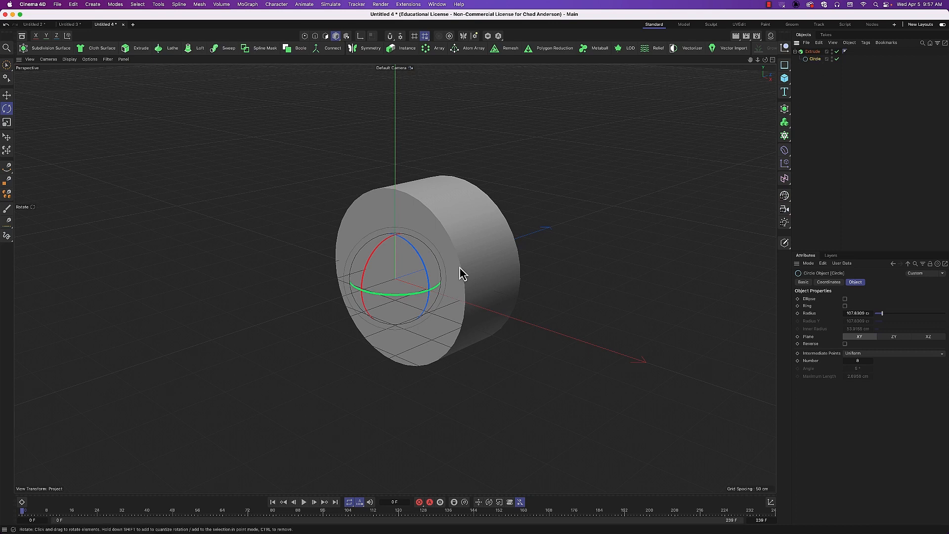
# - Try rotating the circle in place, shift the whole Extrude along negative X, and undo that move
pyautogui.moveTo(416, 295); pyautogui.dragTo(433, 287)
pyautogui.click(817, 52)
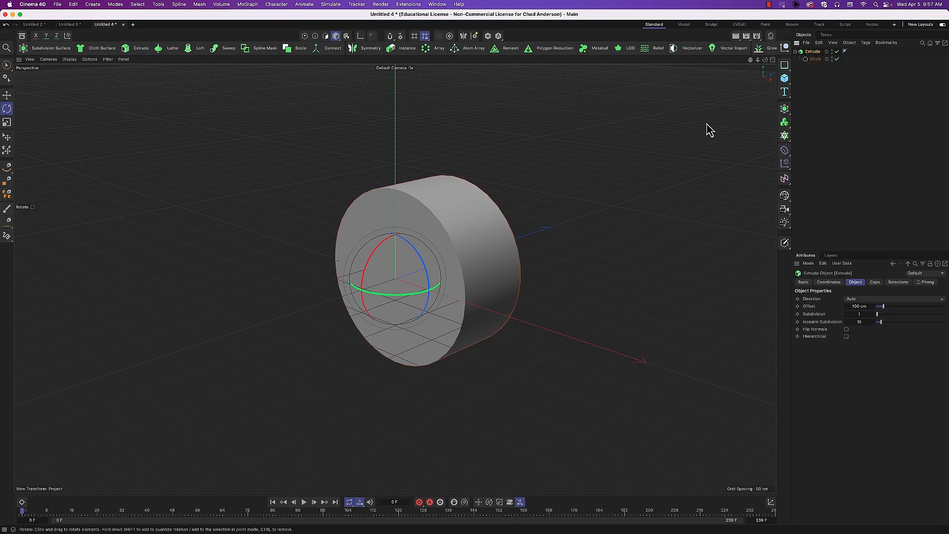
pyautogui.press('e')
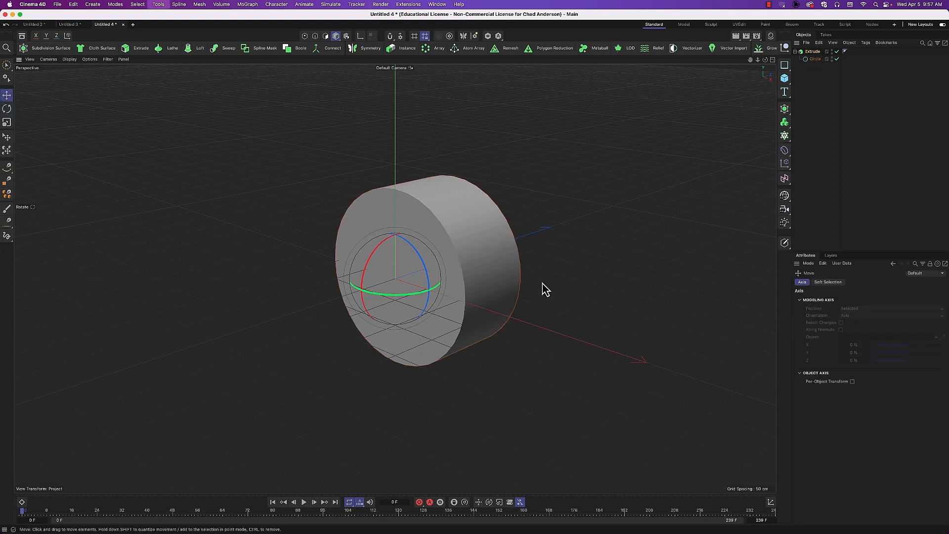
pyautogui.moveTo(462, 307); pyautogui.dragTo(295, 242)
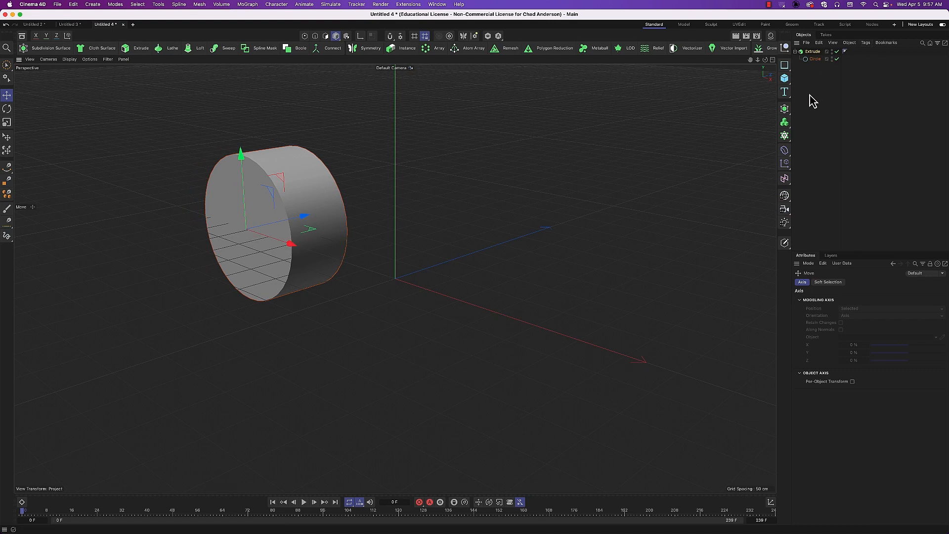
pyautogui.press('super+z')
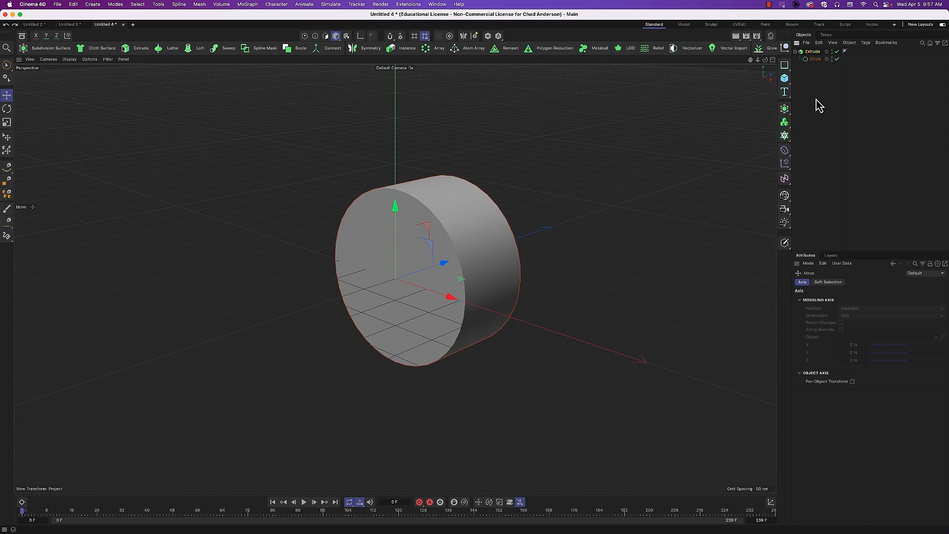
# - Move the circle along negative X inside the Extrude and compare the axis positions of the circle and the Extrude
pyautogui.click(816, 60)
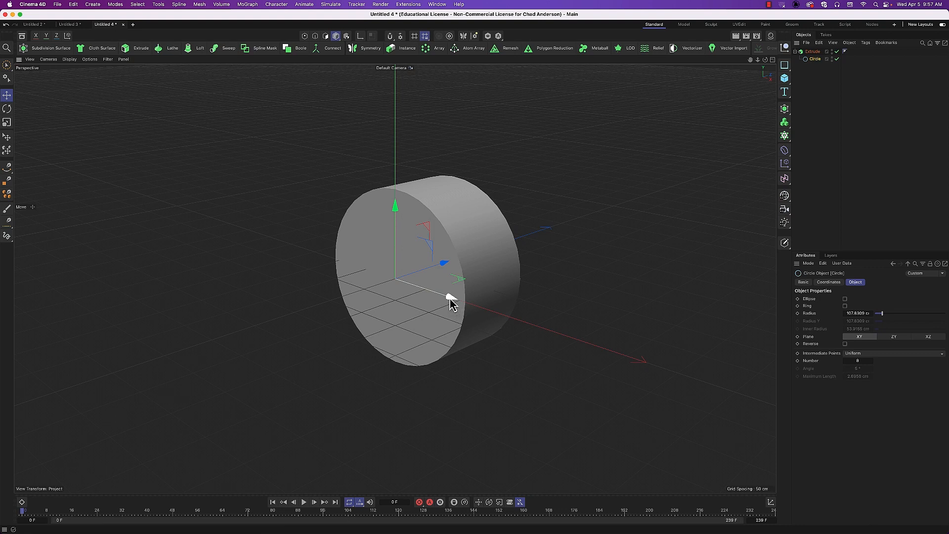
pyautogui.moveTo(446, 298); pyautogui.dragTo(246, 242)
pyautogui.click(813, 51)
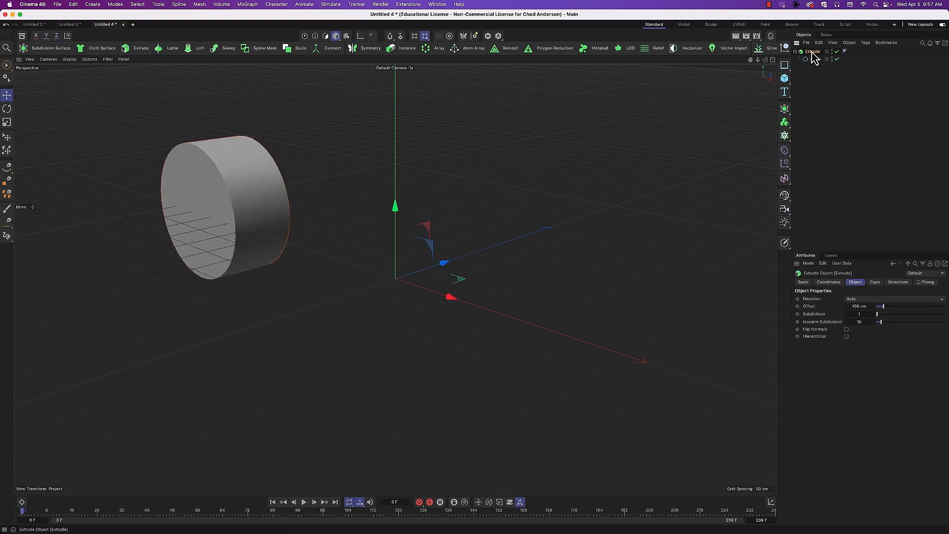
pyautogui.click(811, 60)
pyautogui.click(813, 52)
pyautogui.click(815, 60)
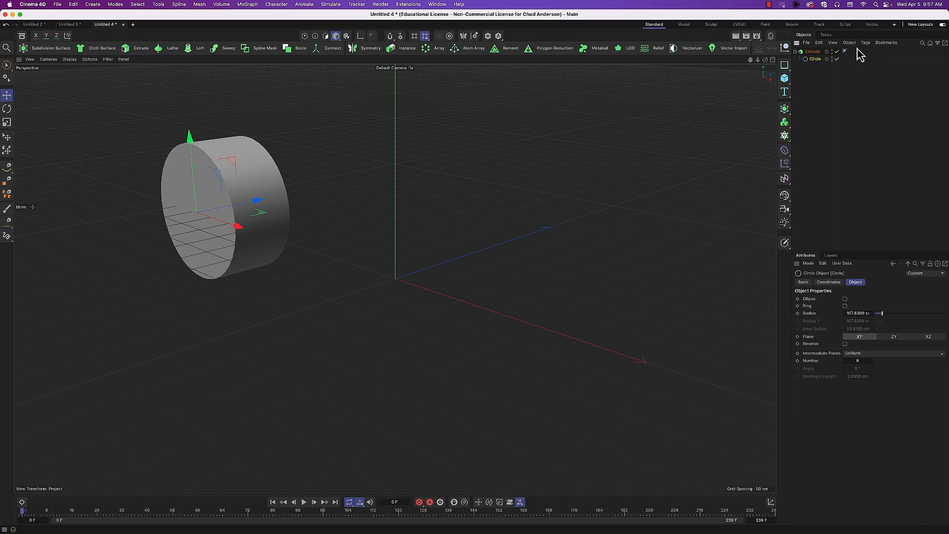
pyautogui.click(814, 53)
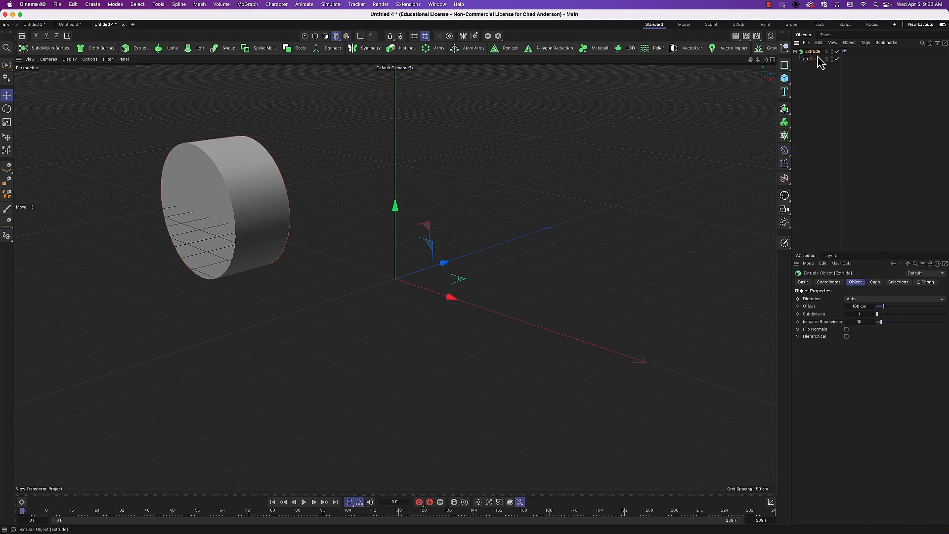
# - Delete the Extrude with its circle and add a new circle spline
pyautogui.press('Delete')
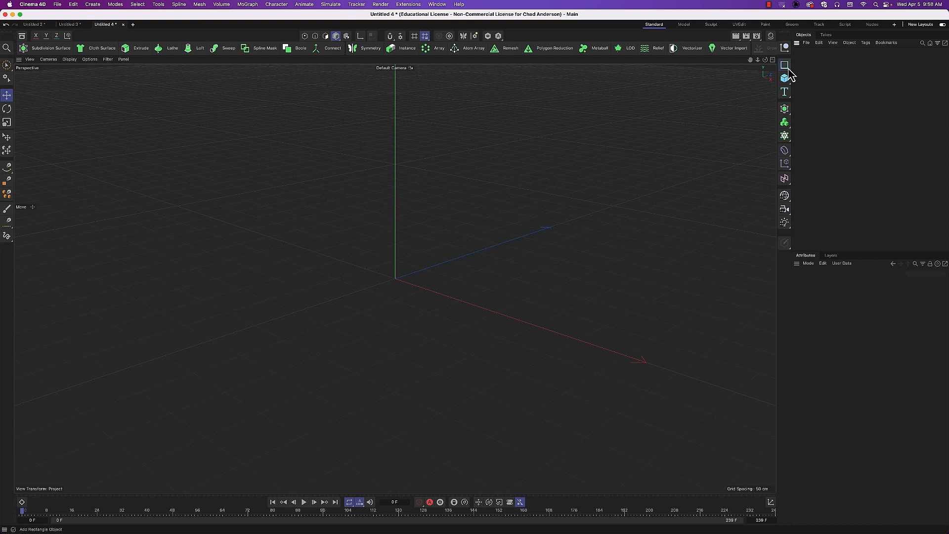
pyautogui.moveTo(790, 74); pyautogui.dragTo(850, 79)
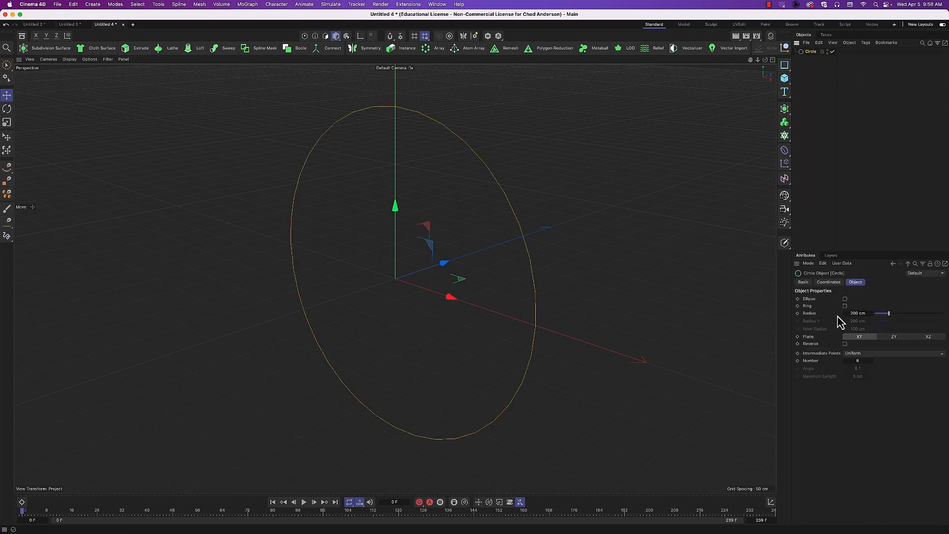
# - Scale the new circle down to a radius of about 91 cm and set its plane to XZ
pyautogui.press('t')
pyautogui.moveTo(663, 334); pyautogui.dragTo(445, 322)
pyautogui.click(811, 52)
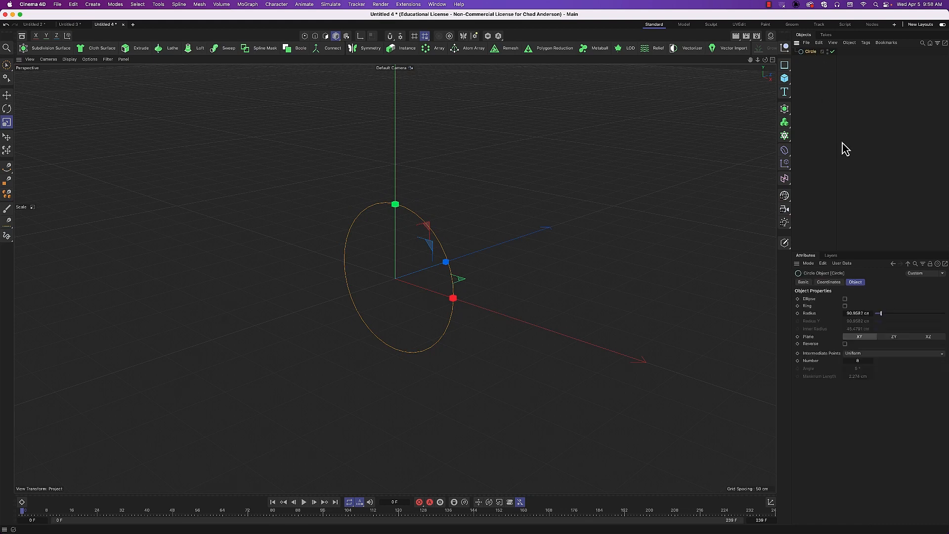
pyautogui.click(929, 337)
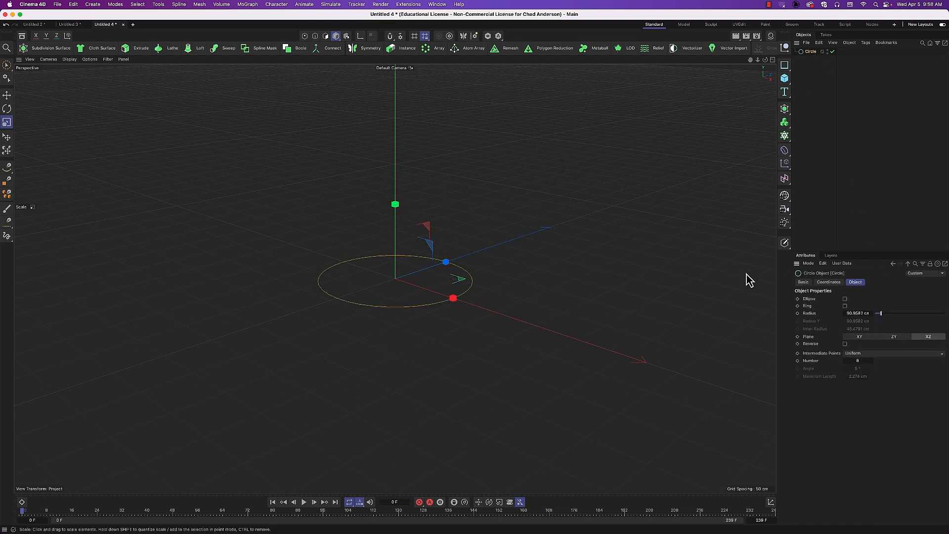
# - Copy the circle a short way up the Y axis and scale the copy larger than the original
pyautogui.press('e')
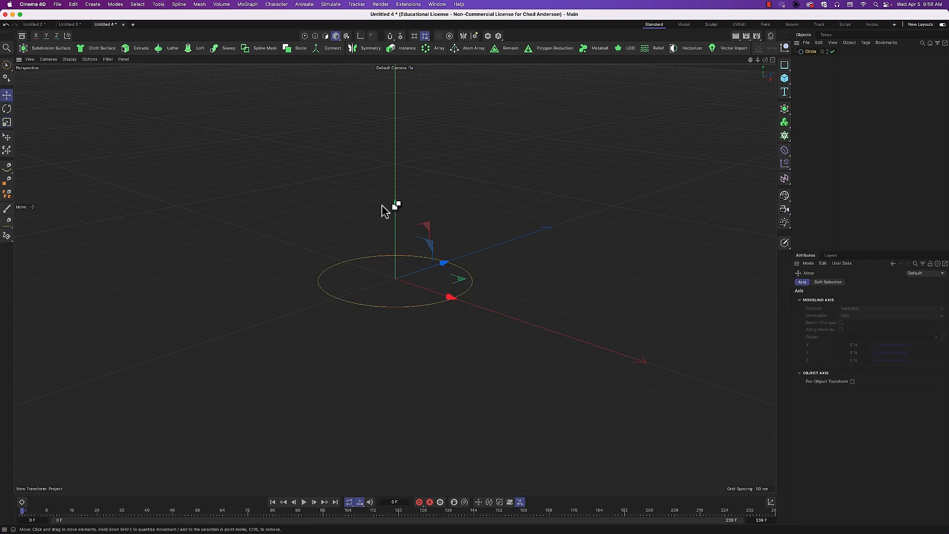
pyautogui.moveTo(397, 210); pyautogui.dragTo(397, 181)
pyautogui.press('t')
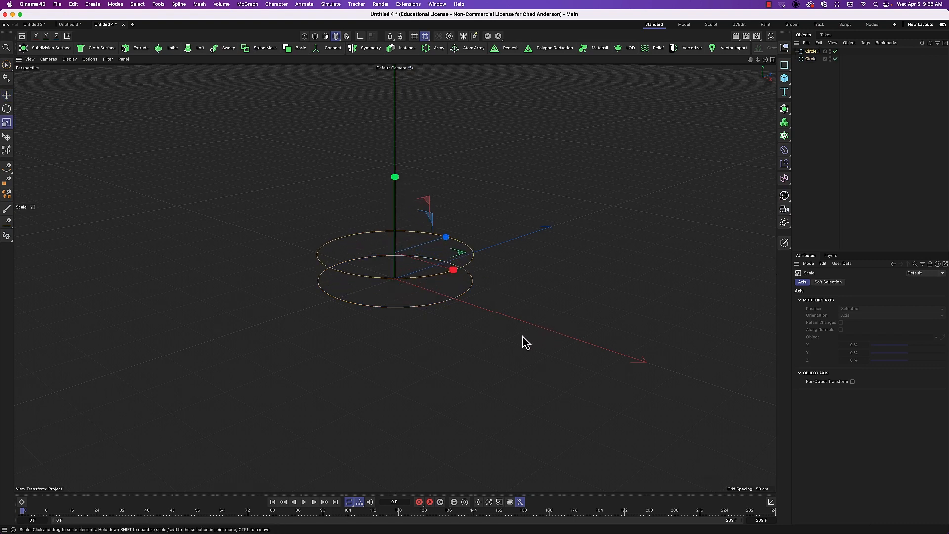
pyautogui.moveTo(484, 341); pyautogui.dragTo(600, 352)
# - Stack two more circle copies upward, scaling one to a radius of about 78 cm and the topmost to about 117 cm
pyautogui.press('e')
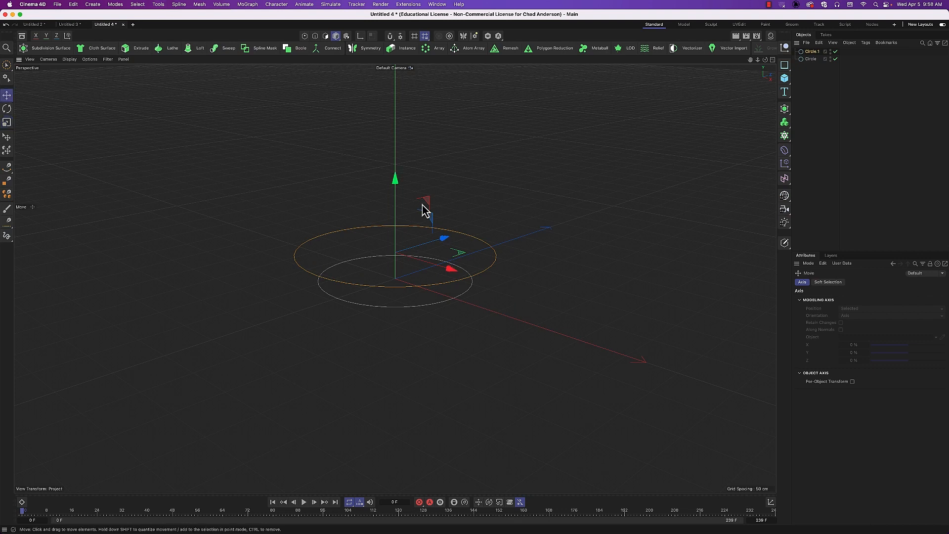
pyautogui.keyDown('ctrl'); pyautogui.moveTo(397, 180); pyautogui.dragTo(393, 135); pyautogui.keyUp('ctrl')
pyautogui.press('t')
pyautogui.moveTo(570, 328); pyautogui.dragTo(467, 312)
pyautogui.press('e')
pyautogui.keyDown('ctrl'); pyautogui.moveTo(395, 138); pyautogui.dragTo(403, 99); pyautogui.keyUp('ctrl')
pyautogui.press('t')
pyautogui.moveTo(509, 328); pyautogui.dragTo(648, 347)
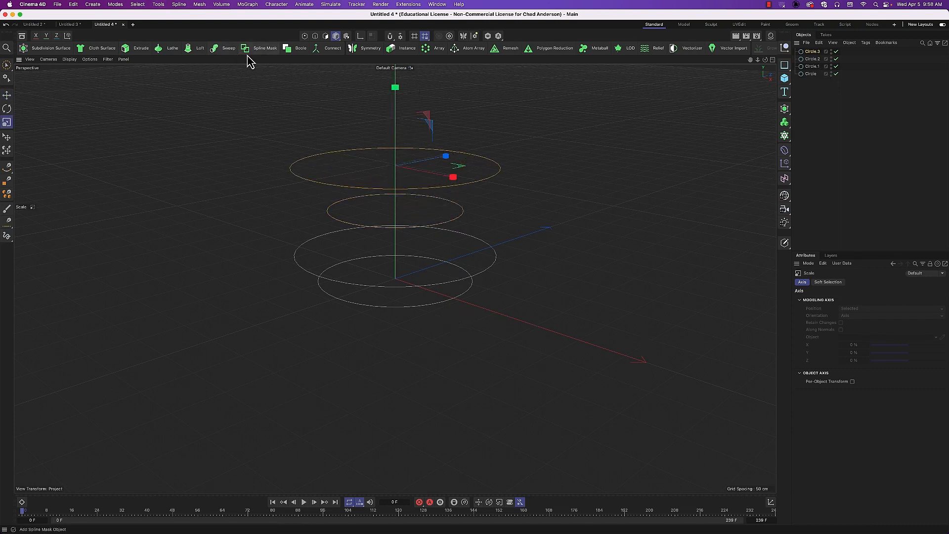
# - Add a Loft generator and nest all four circles inside it to form a vase
pyautogui.click(197, 48)
pyautogui.click(814, 59)
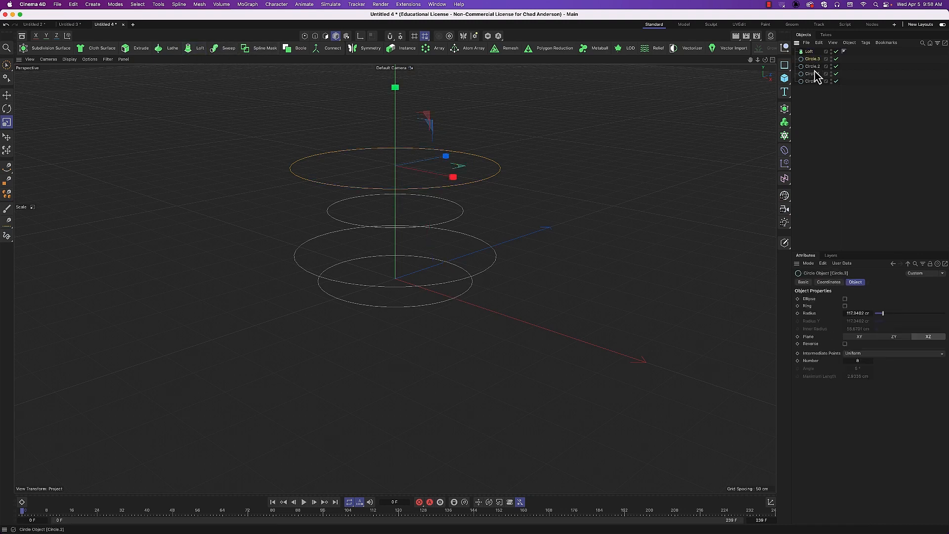
pyautogui.keyDown('shift'); pyautogui.click(814, 82); pyautogui.keyUp('shift')
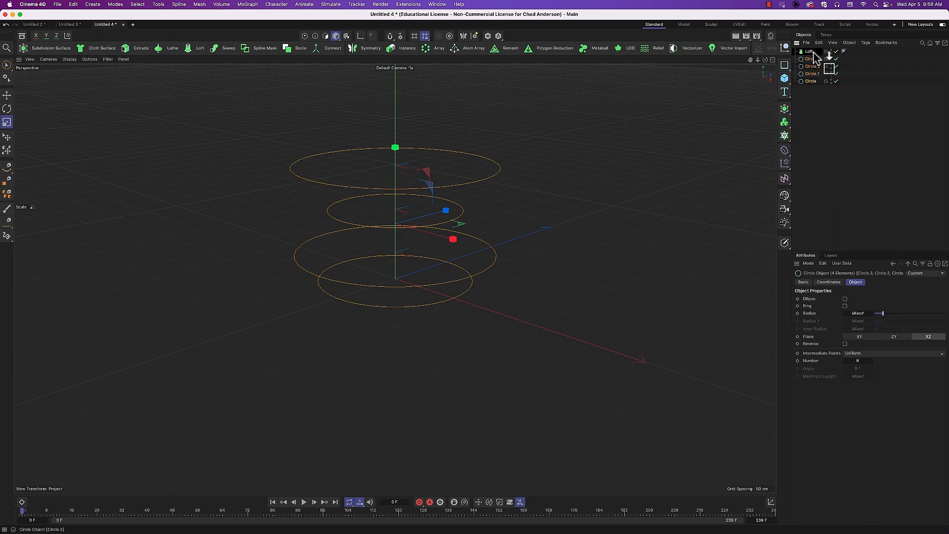
pyautogui.moveTo(815, 58); pyautogui.dragTo(810, 52)
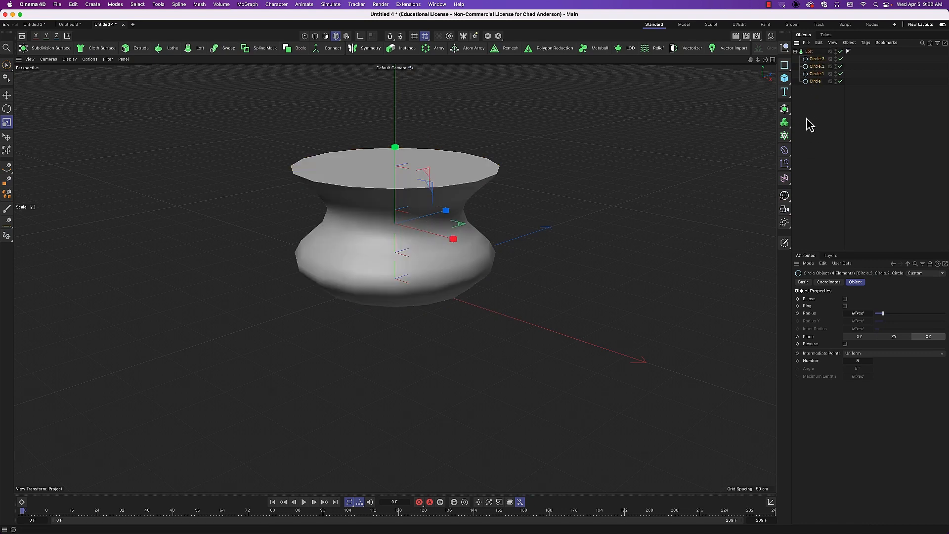
# - Select all four circles inside the Loft and move them together along negative X, away from the world origin
pyautogui.click(820, 59)
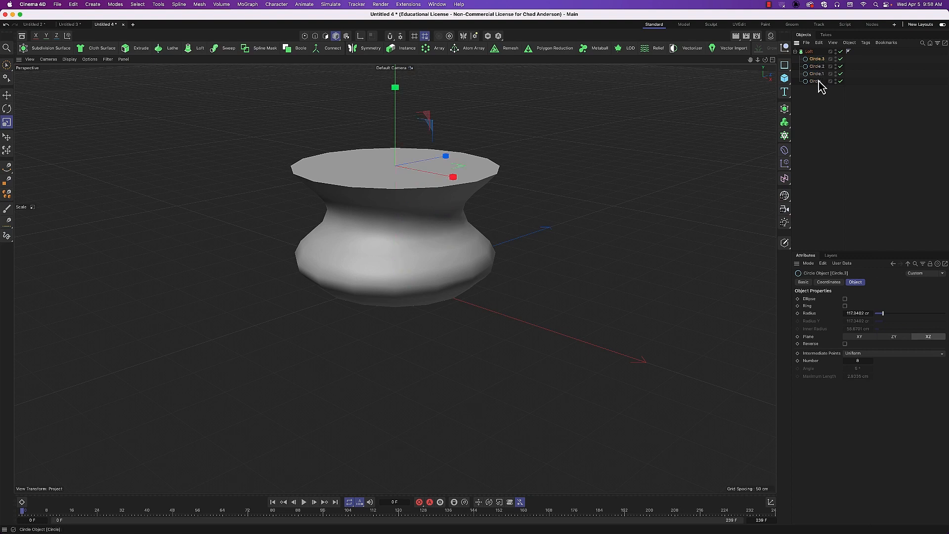
pyautogui.keyDown('shift'); pyautogui.click(818, 82); pyautogui.keyUp('shift')
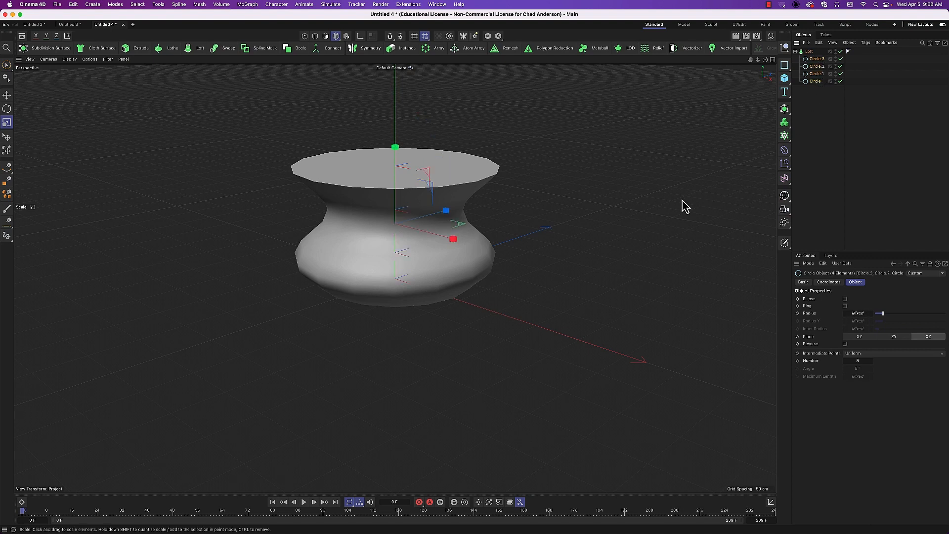
pyautogui.press('e')
pyautogui.moveTo(450, 242); pyautogui.dragTo(277, 205)
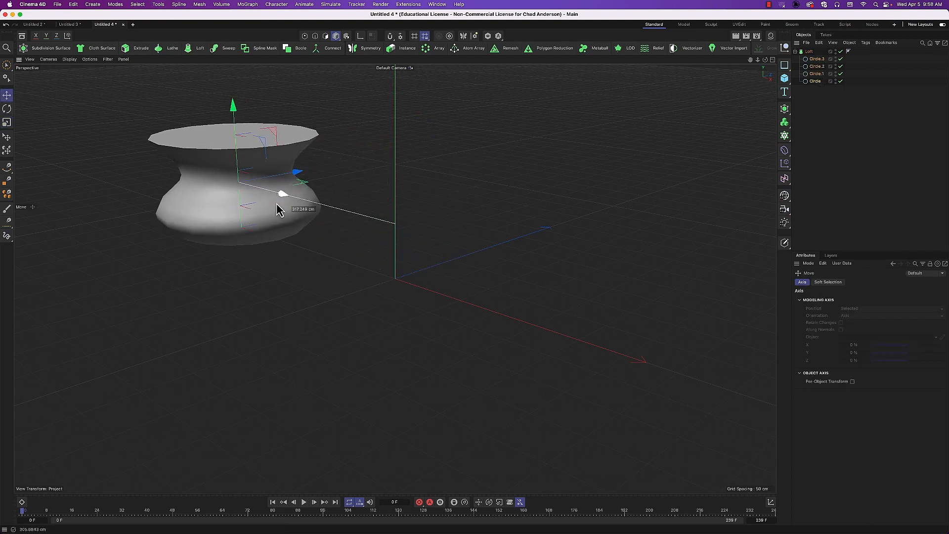
# - Set the Loft's Mesh Subdivision U to 48, turn off its Start Cap, and preview render the open vase
pyautogui.click(809, 52)
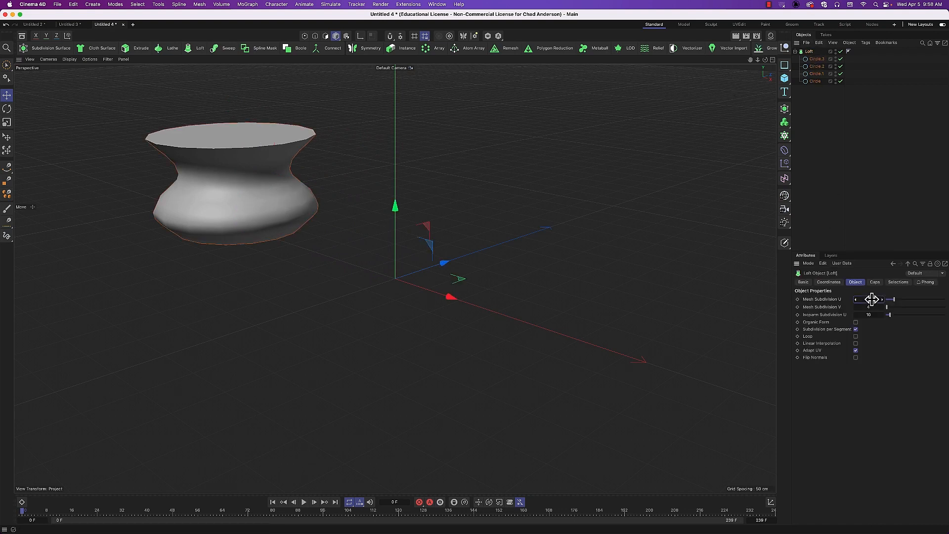
pyautogui.moveTo(872, 299); pyautogui.dragTo(872, 299)
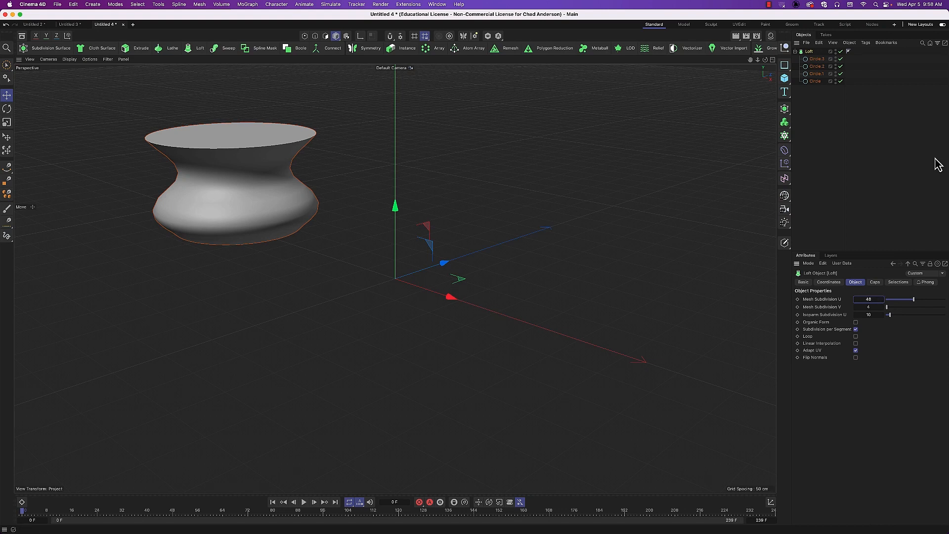
pyautogui.click(875, 282)
pyautogui.click(855, 298)
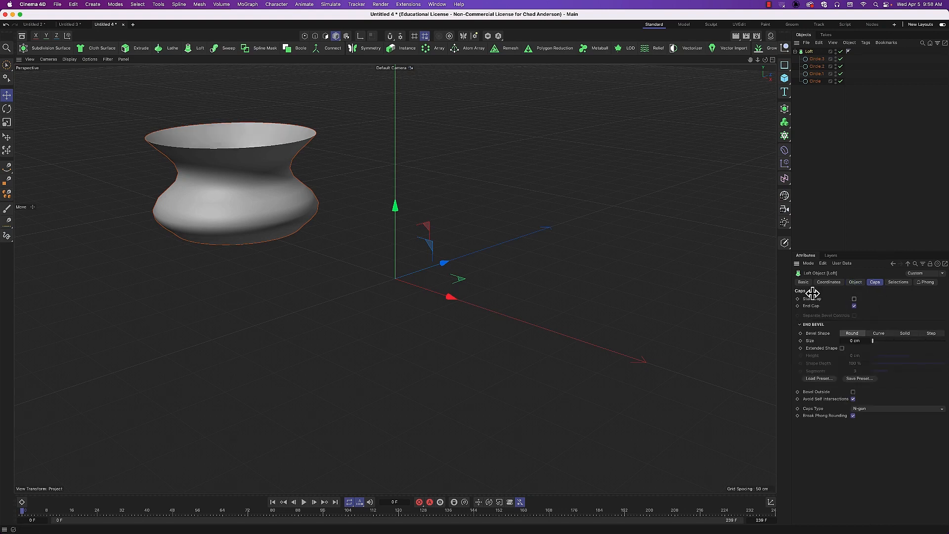
pyautogui.press('super+r')
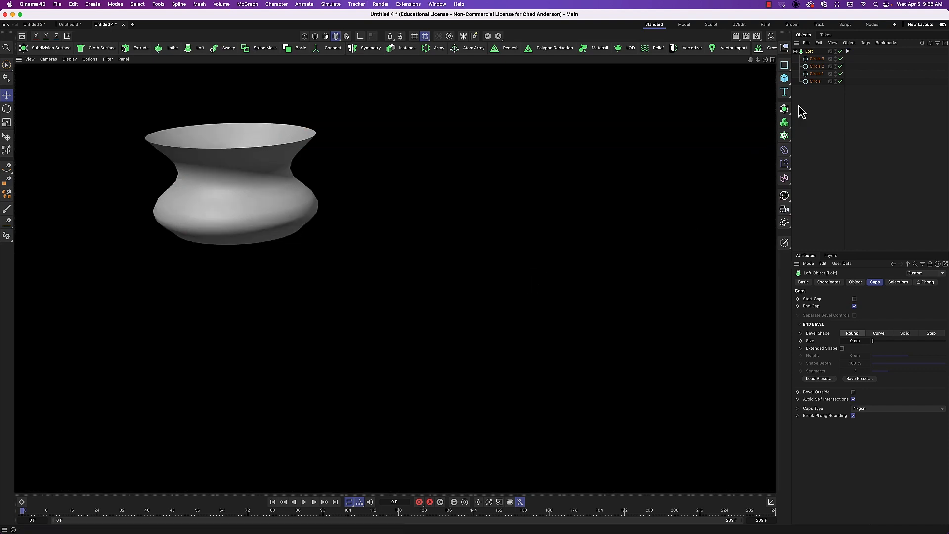
# - Compare the axis positions of the individual child circles with the axis of the Loft
pyautogui.click(813, 53)
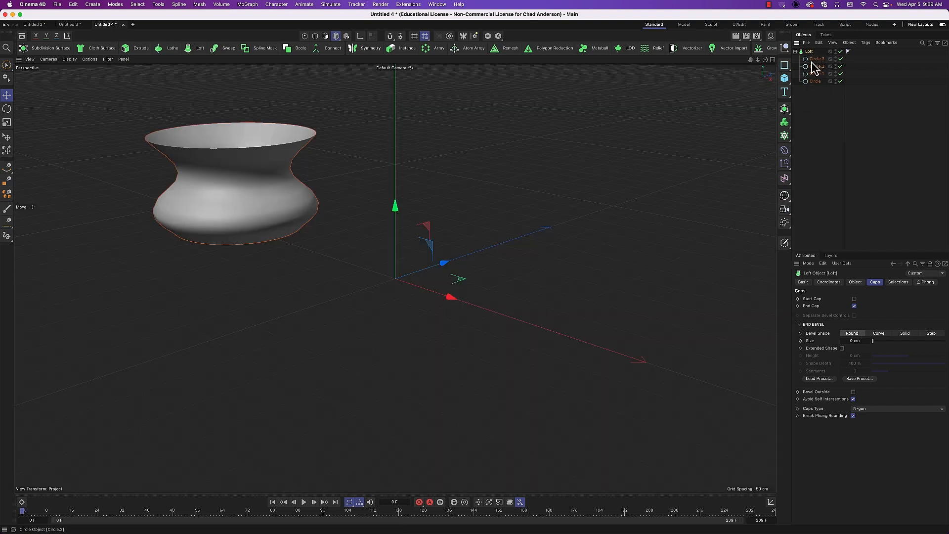
pyautogui.click(817, 66)
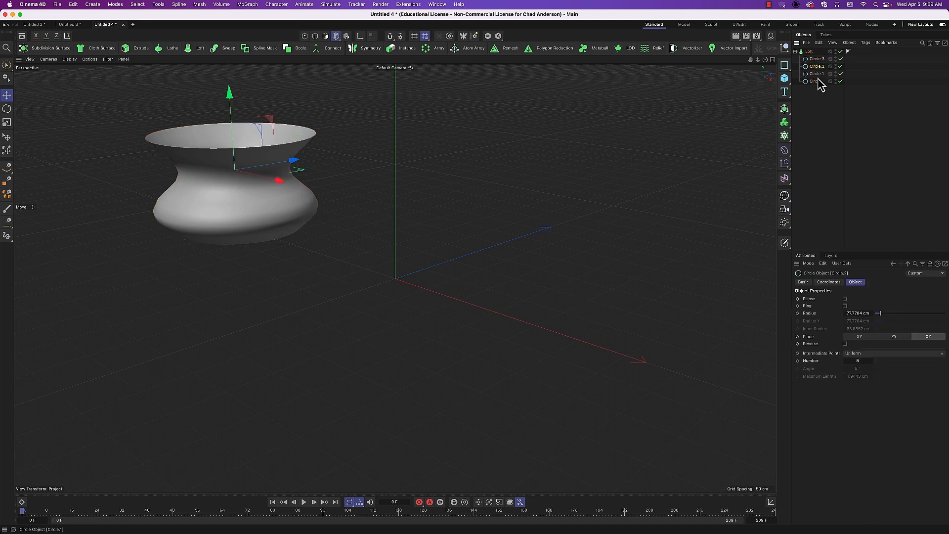
pyautogui.click(817, 74)
pyautogui.click(816, 81)
pyautogui.click(810, 52)
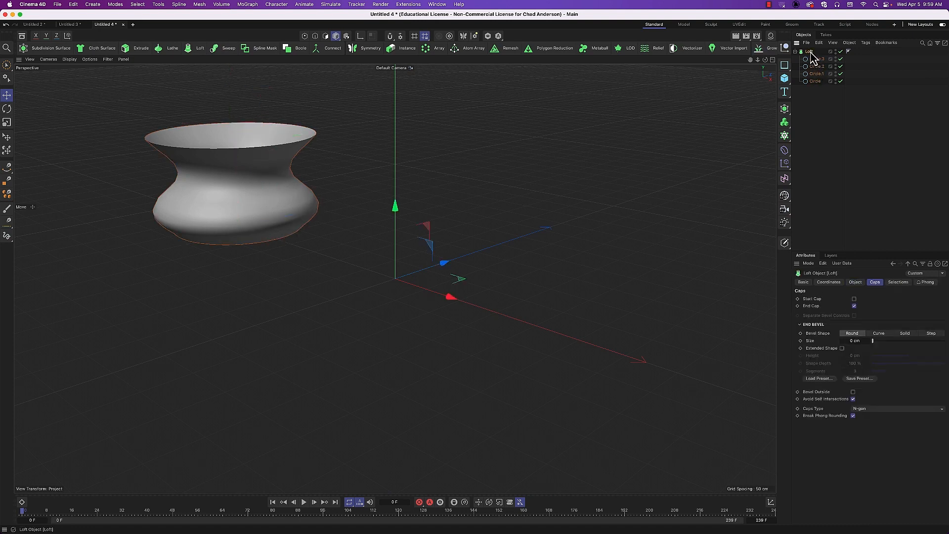
# - Try rotating the Loft around its axis at the world origin, undo it, and select all four child circles
pyautogui.press('r')
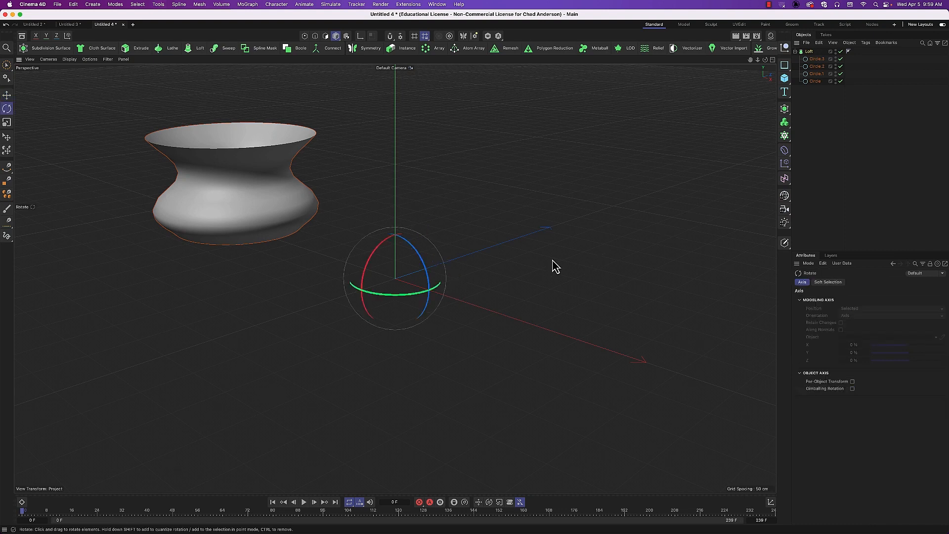
pyautogui.moveTo(422, 296); pyautogui.dragTo(424, 275)
pyautogui.click(818, 81)
pyautogui.click(819, 59)
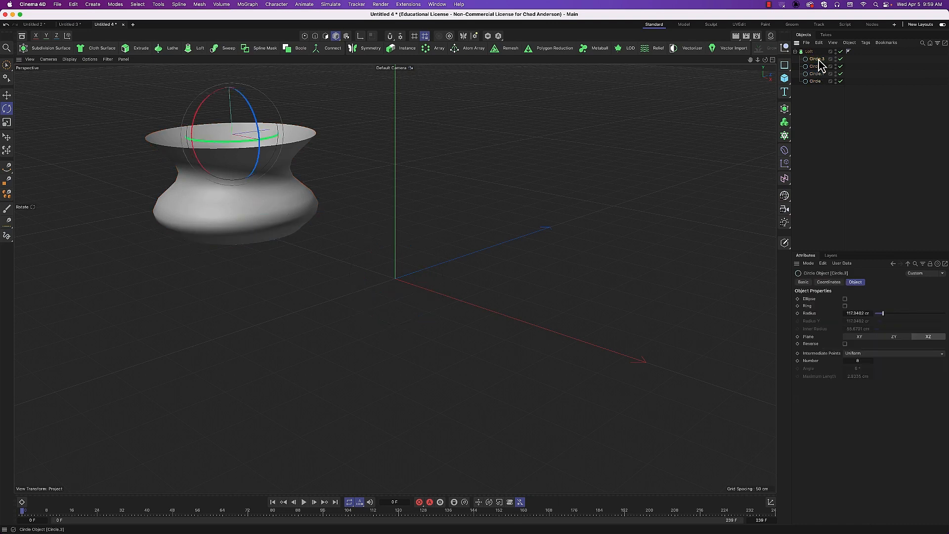
pyautogui.keyDown('shift'); pyautogui.click(817, 81); pyautogui.keyUp('shift')
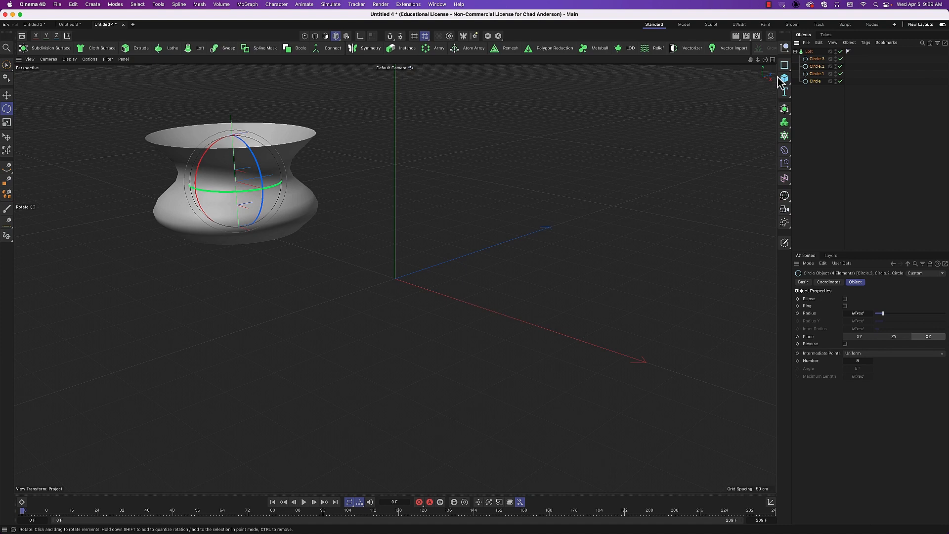
# - Inspect the Loft's axis at the world origin against the axis of each child circle
pyautogui.click(810, 53)
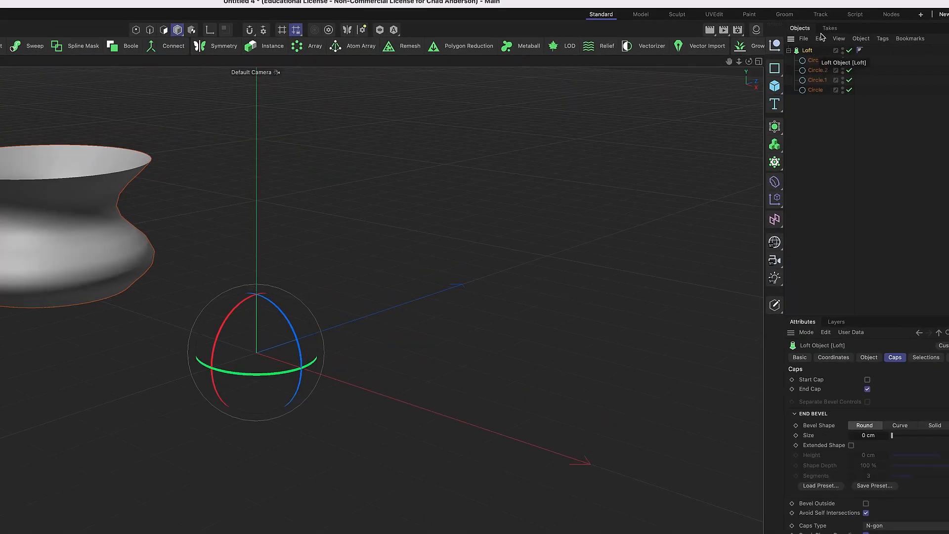
pyautogui.click(822, 60)
pyautogui.click(821, 71)
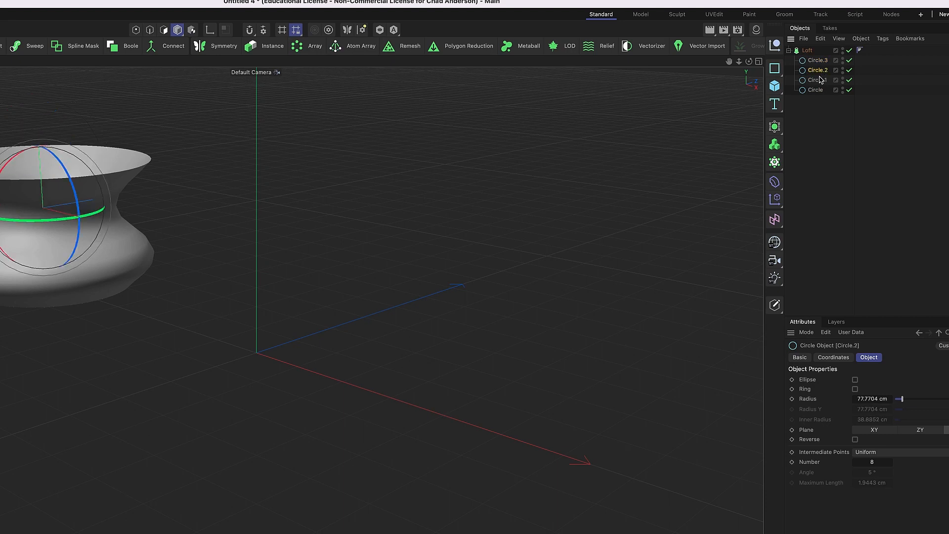
pyautogui.click(820, 80)
pyautogui.click(816, 90)
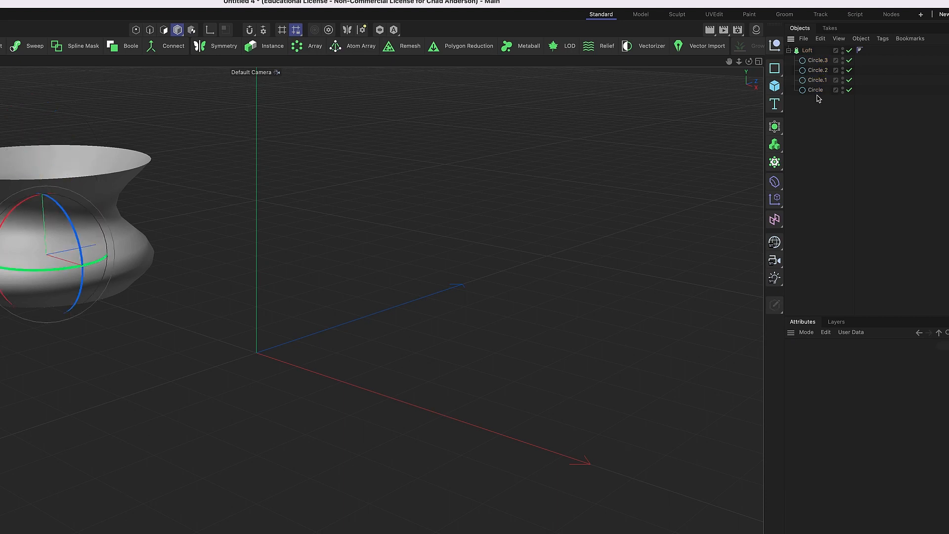
# - Enable axis editing for the Loft, move only its axis along negative X to the vase's base, and disable axis editing
pyautogui.click(808, 51)
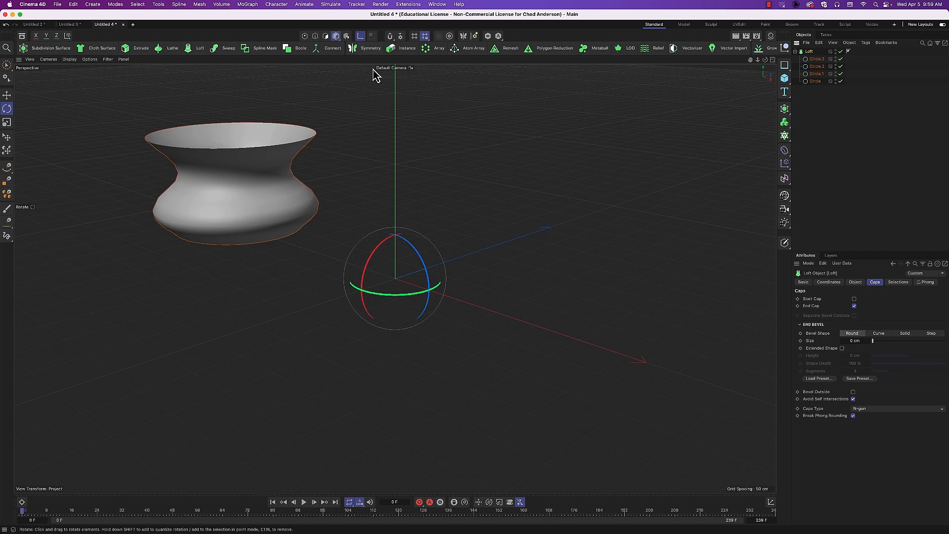
pyautogui.press('e')
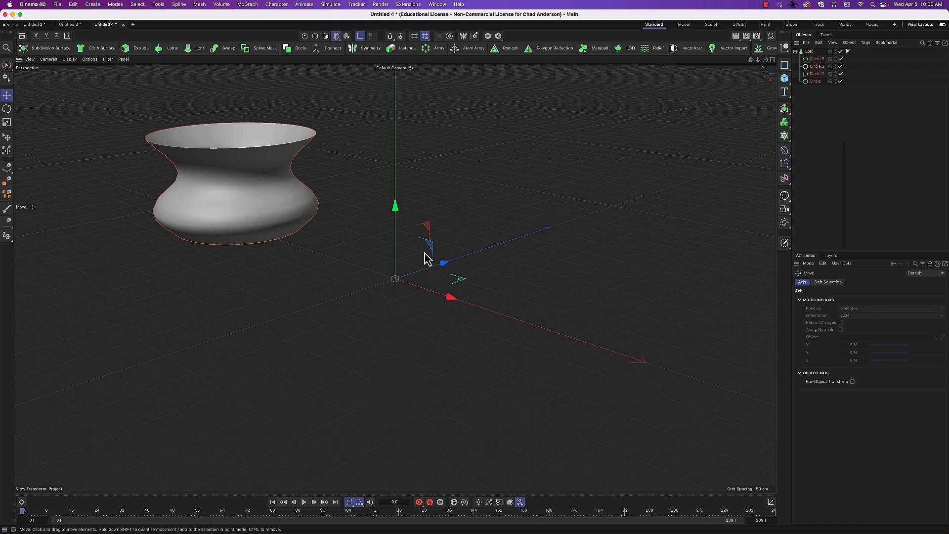
pyautogui.moveTo(451, 298); pyautogui.dragTo(269, 238)
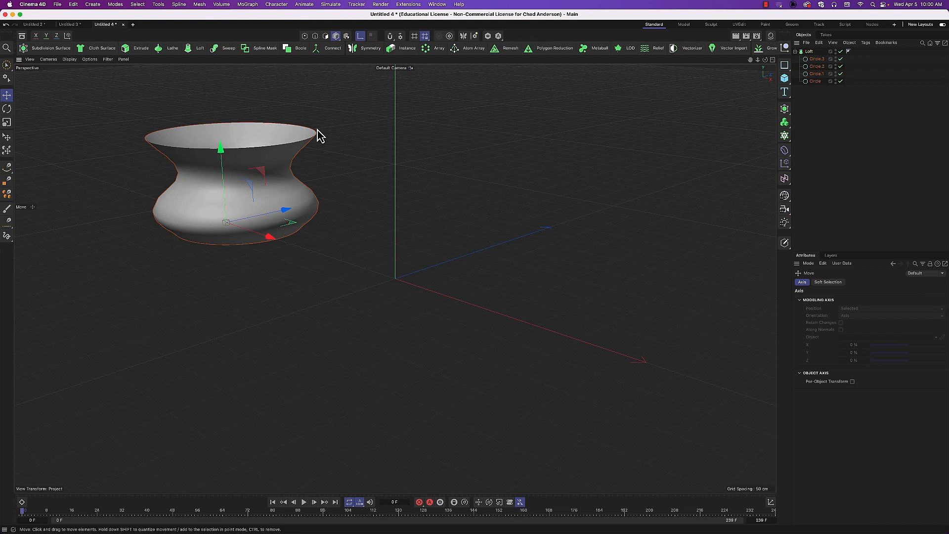
pyautogui.click(361, 36)
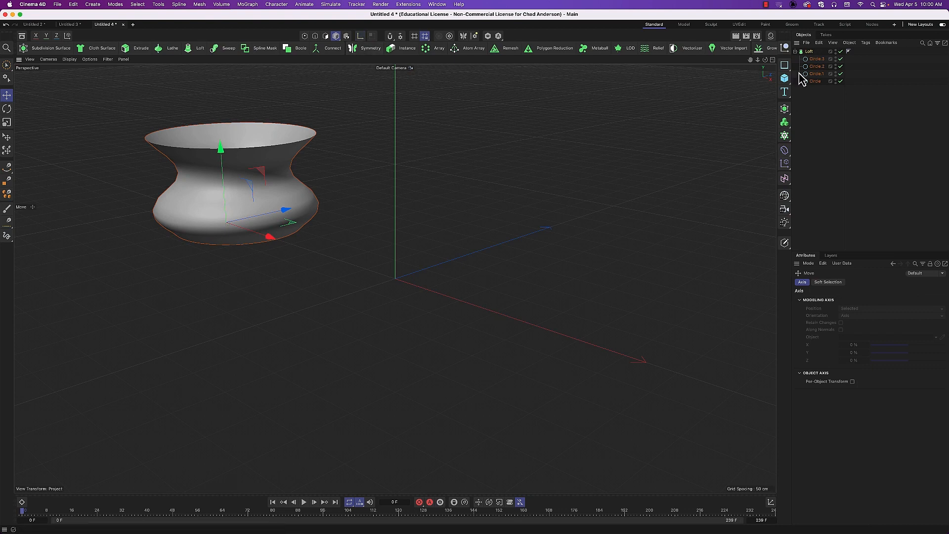
# - Try rotating the Loft around its axis at the vase's base and undo the rotation
pyautogui.click(810, 52)
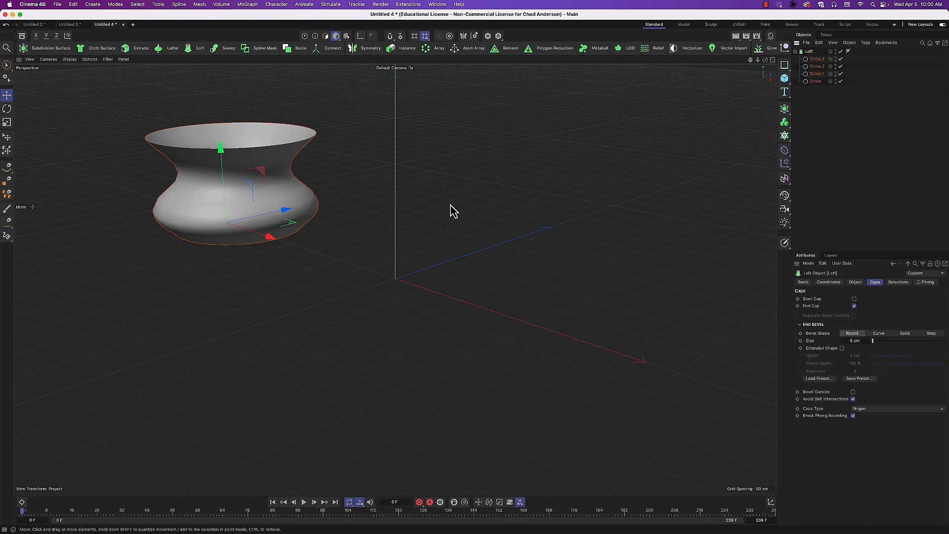
pyautogui.press('r')
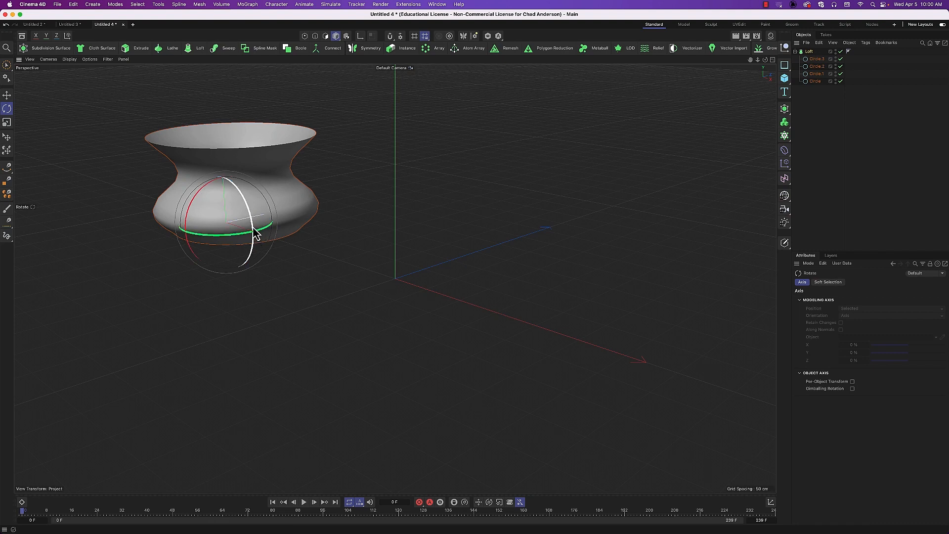
pyautogui.moveTo(257, 227); pyautogui.dragTo(253, 246)
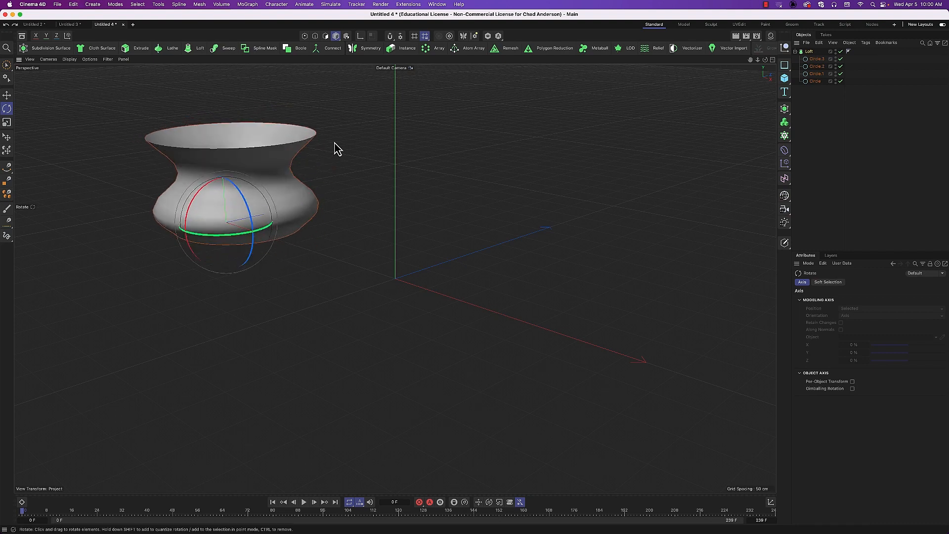
# - Enable axis editing, move the Loft's axis along X and Y into the middle of the vase, and try rotating around it
pyautogui.click(360, 37)
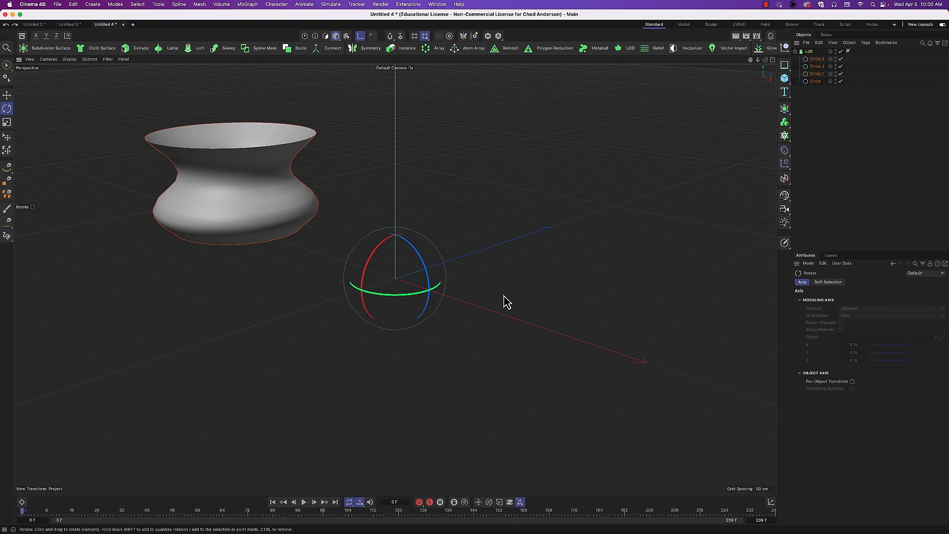
pyautogui.press('e')
pyautogui.moveTo(449, 303); pyautogui.dragTo(291, 233)
pyautogui.moveTo(239, 153); pyautogui.dragTo(255, 110)
pyautogui.moveTo(279, 197); pyautogui.dragTo(298, 173)
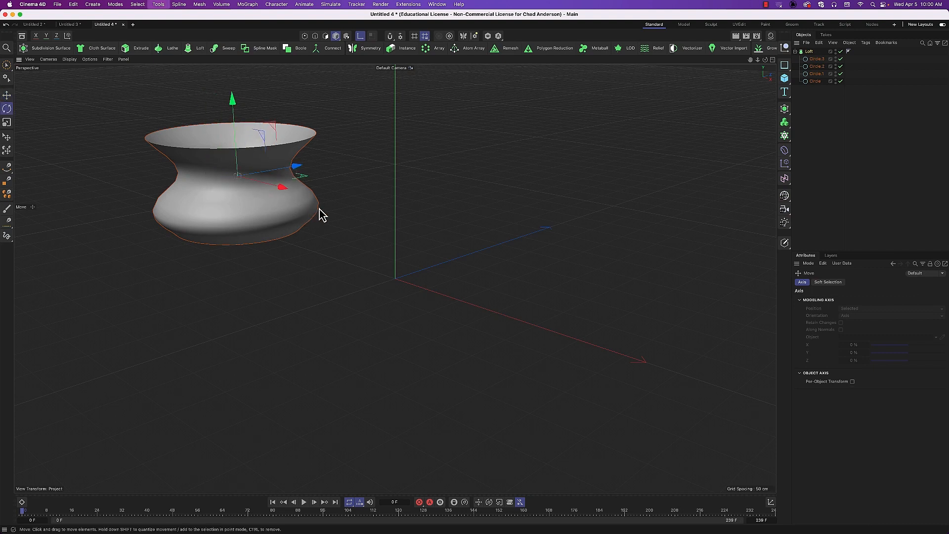
pyautogui.press('r')
pyautogui.moveTo(255, 169); pyautogui.dragTo(264, 157)
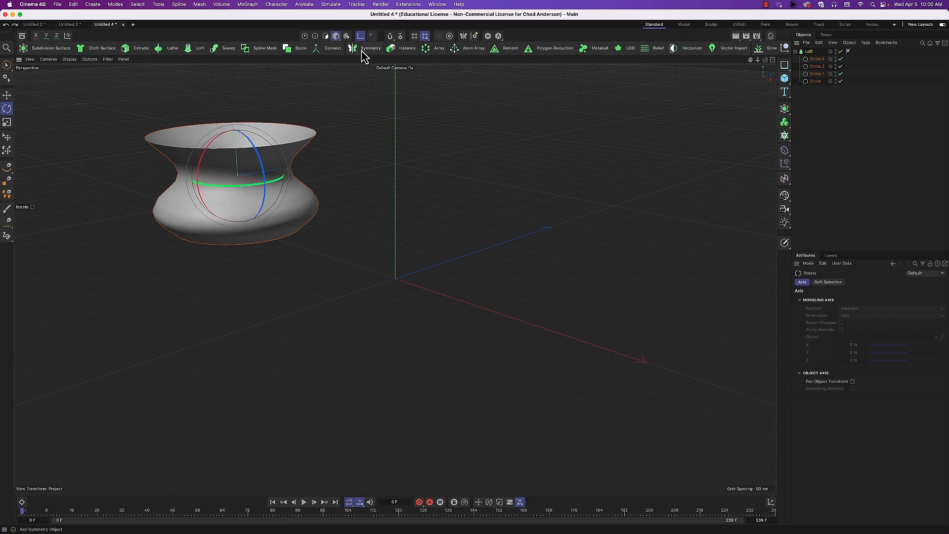
# - Disable axis editing, try rotating the Loft around its mid-vase axis, and undo the rotation and axis moves back to the world origin
pyautogui.click(360, 36)
pyautogui.moveTo(265, 171); pyautogui.dragTo(260, 224)
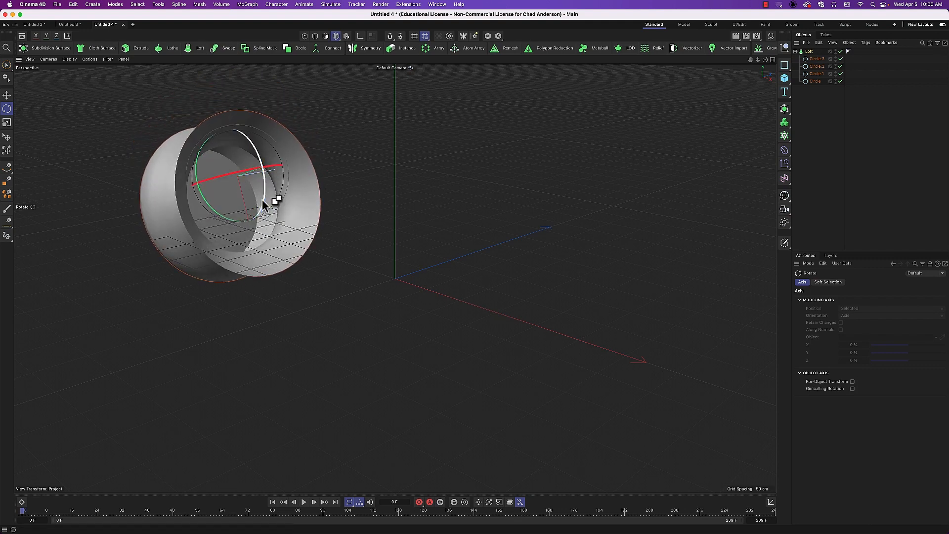
pyautogui.press('super+z')
pyautogui.press('super+z')
pyautogui.press('super+z')
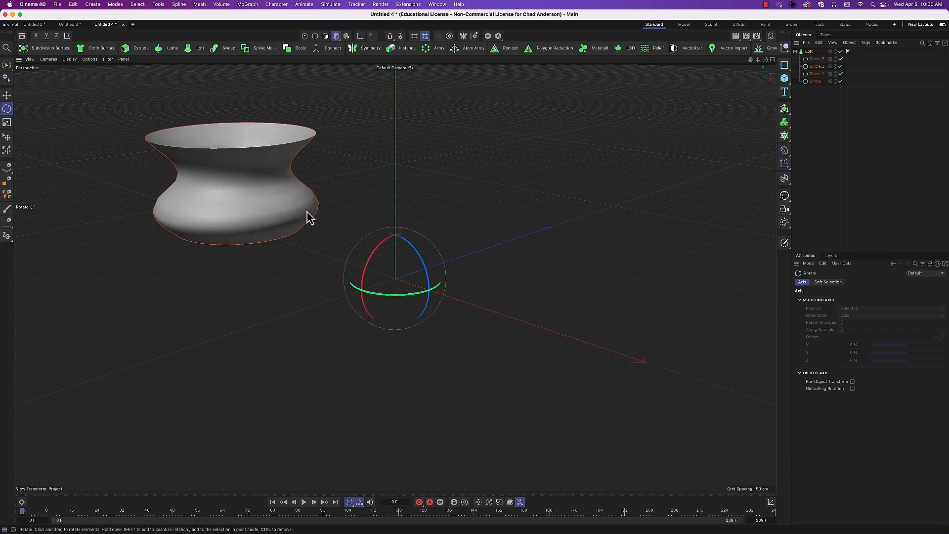
# - Look through the Axis commands for one that centers a parent's axis to its child
pyautogui.click(202, 5)
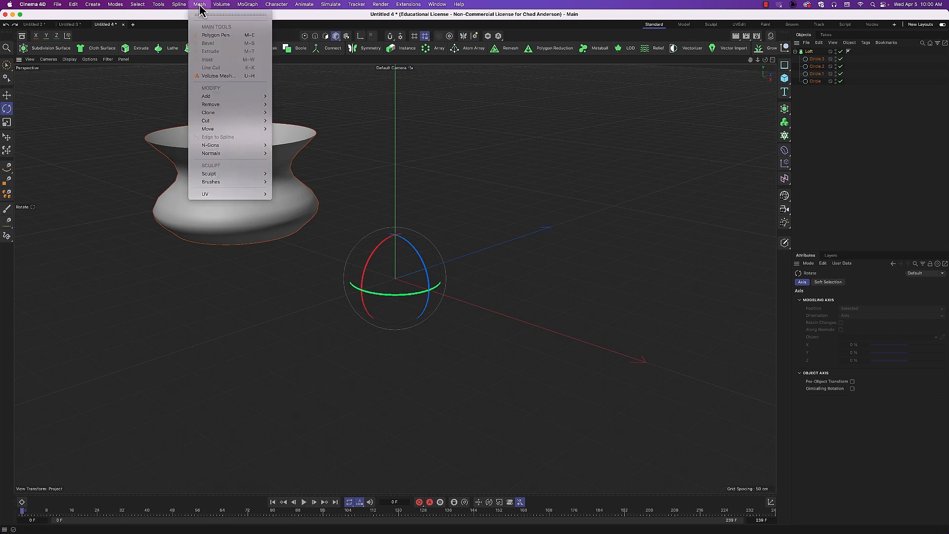
pyautogui.moveTo(184, 7)
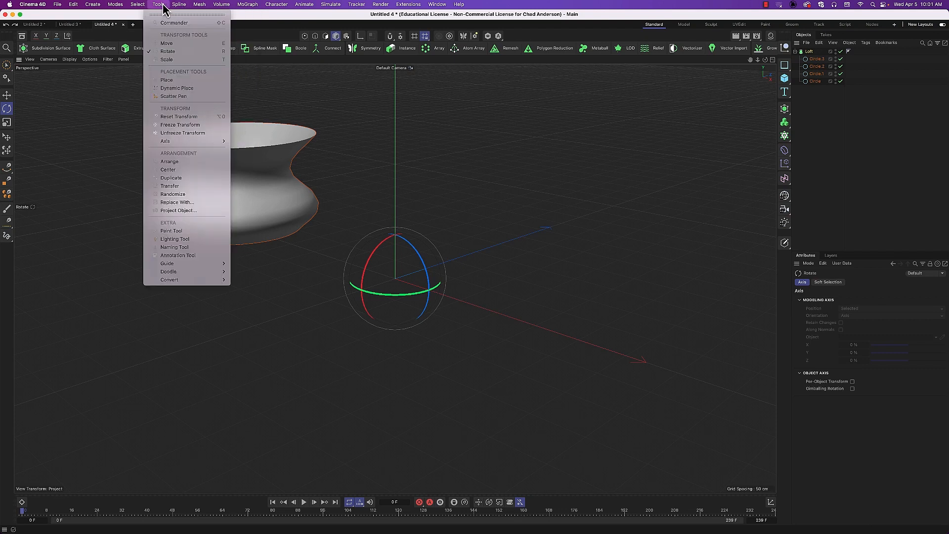
pyautogui.moveTo(187, 142)
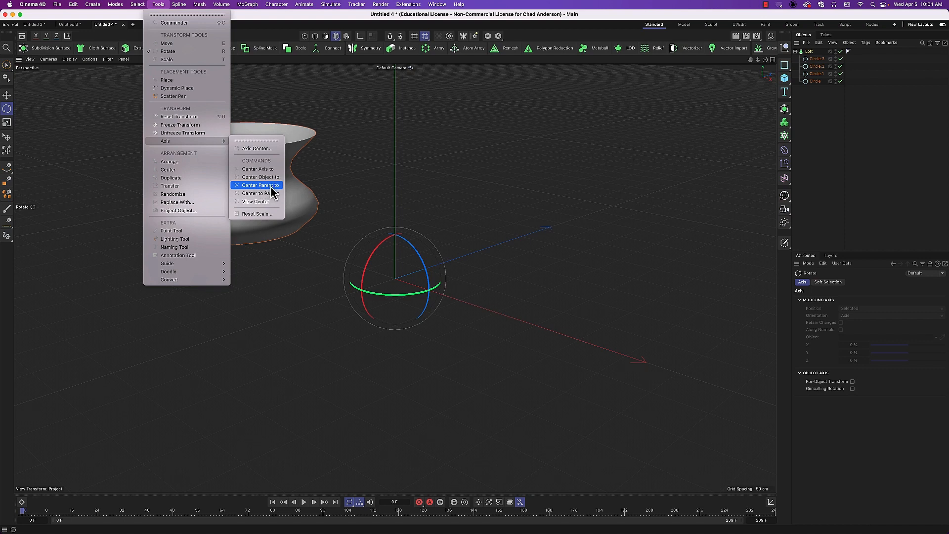
pyautogui.click(821, 165)
# - Turn off the Loft generator and compare the Loft's axis with the axis of the vase's bottom circle
pyautogui.click(817, 59)
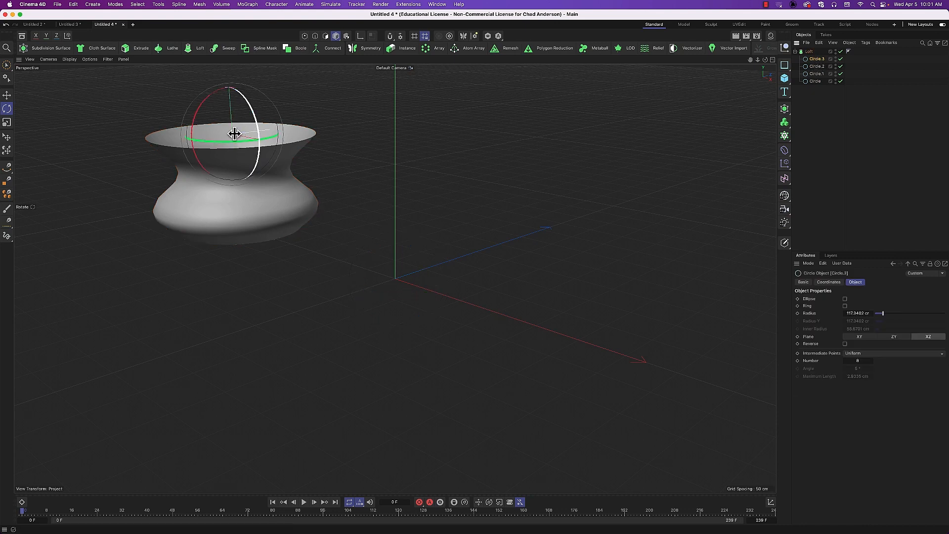
pyautogui.click(813, 82)
pyautogui.click(841, 52)
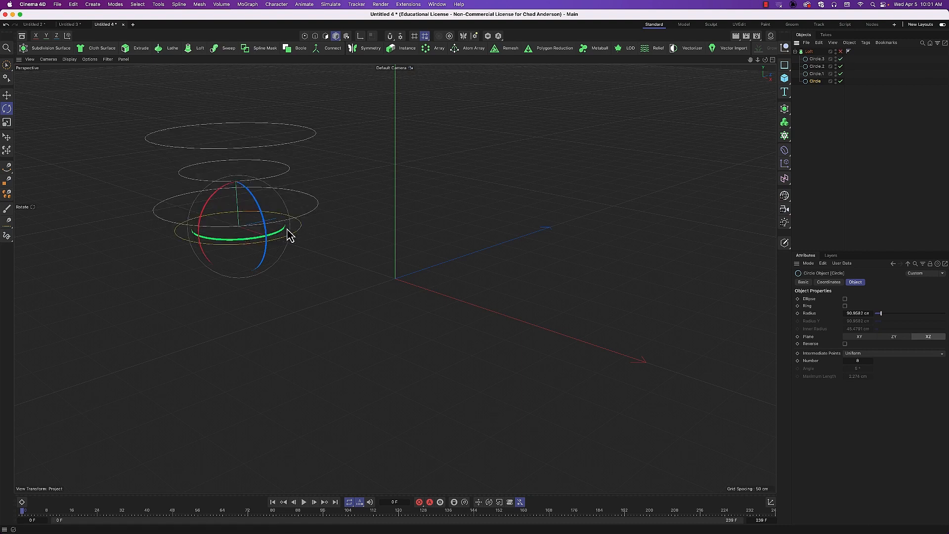
pyautogui.press('e')
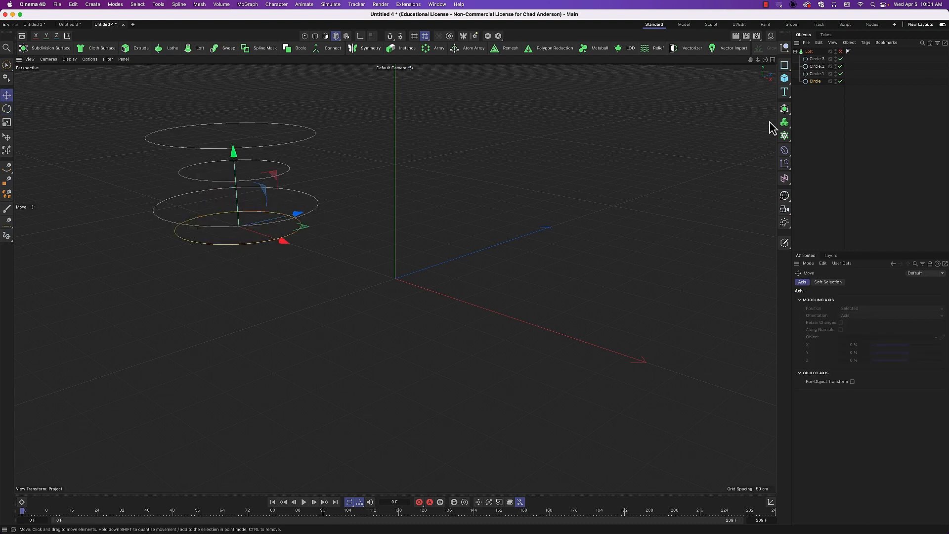
pyautogui.click(819, 83)
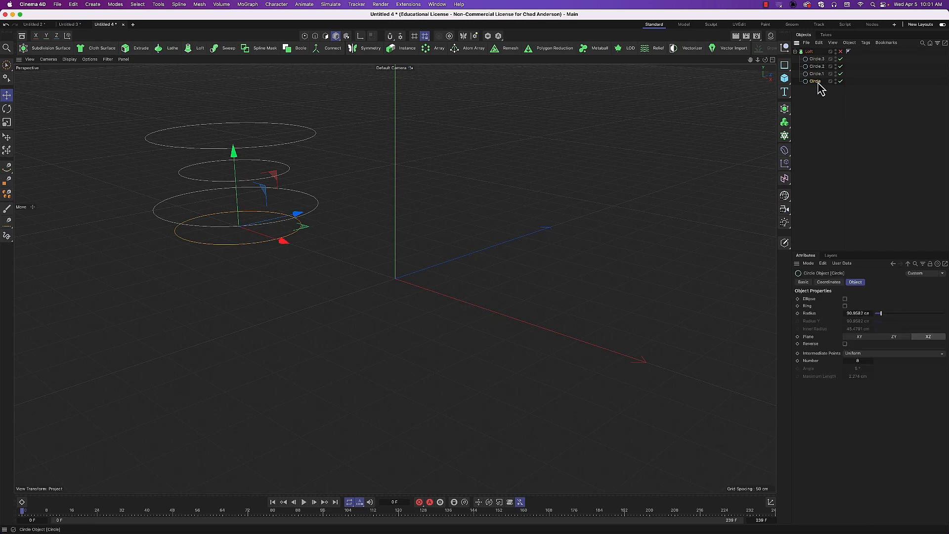
pyautogui.click(811, 51)
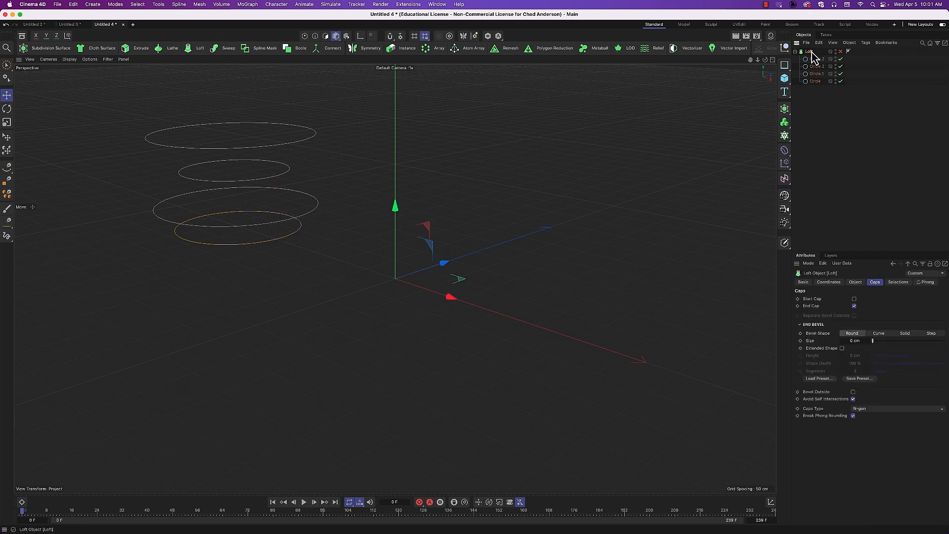
pyautogui.click(818, 83)
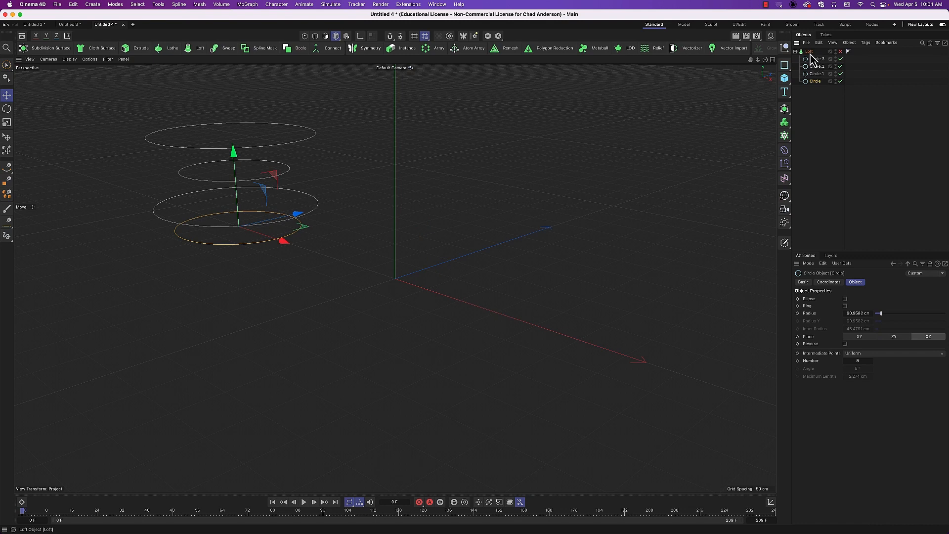
pyautogui.click(810, 51)
# - Center the parent Loft's axis to the vase's bottom circle with Center Parent to, and select the Loft
pyautogui.click(819, 82)
pyautogui.click(158, 4)
pyautogui.moveTo(197, 142)
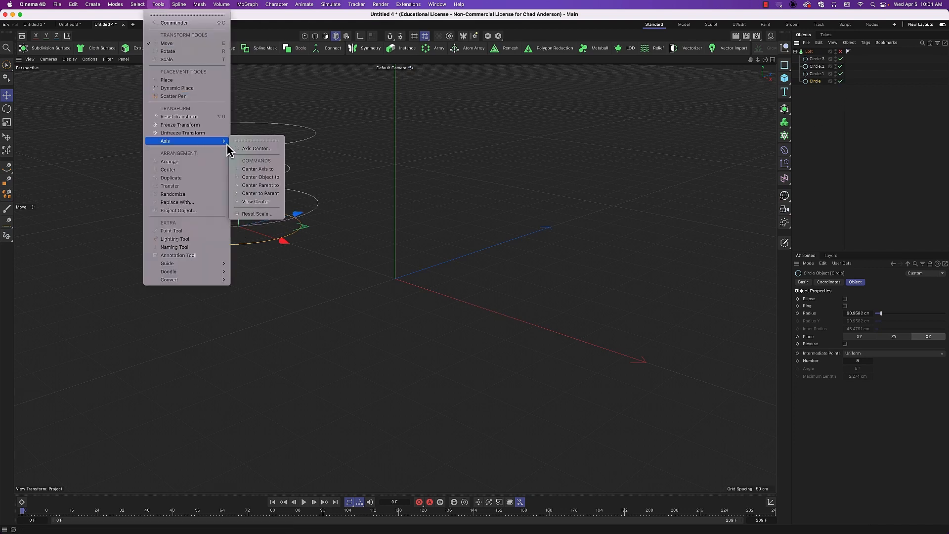
pyautogui.click(268, 186)
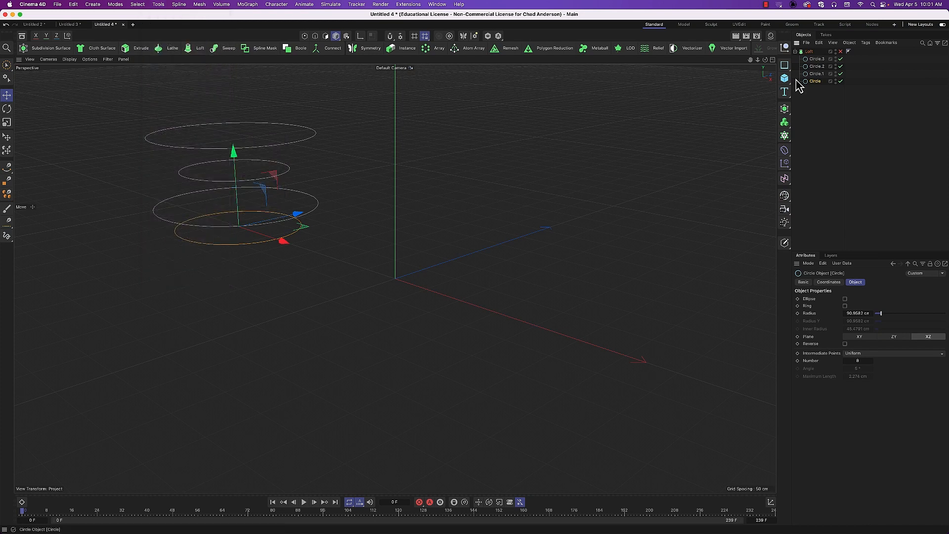
pyautogui.click(810, 52)
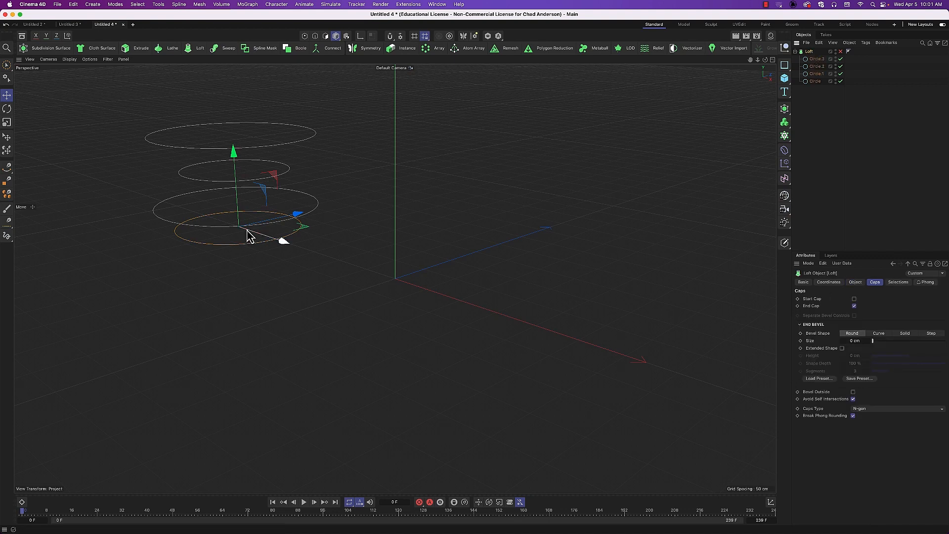
# - Turn the Loft generator back on, try rotating the vase around its base axis, and undo the rotation
pyautogui.click(840, 51)
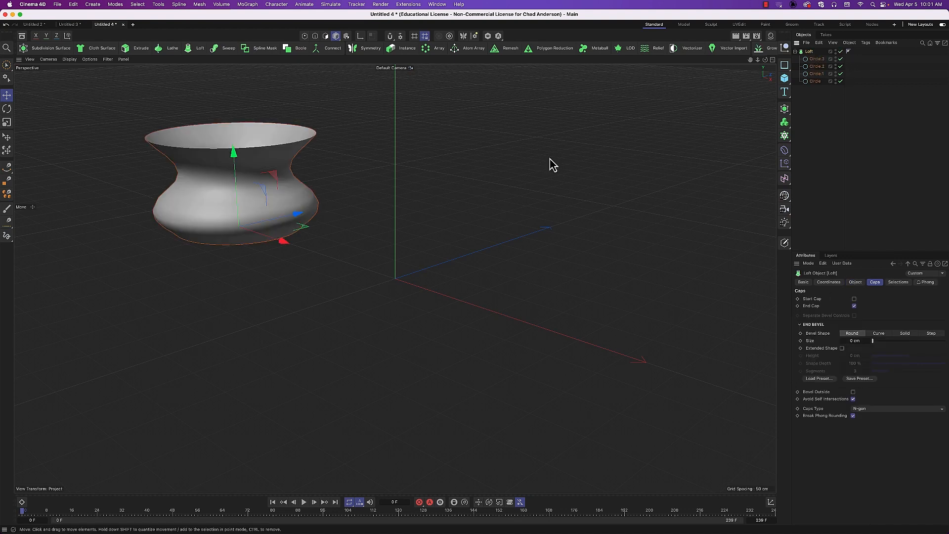
pyautogui.press('t')
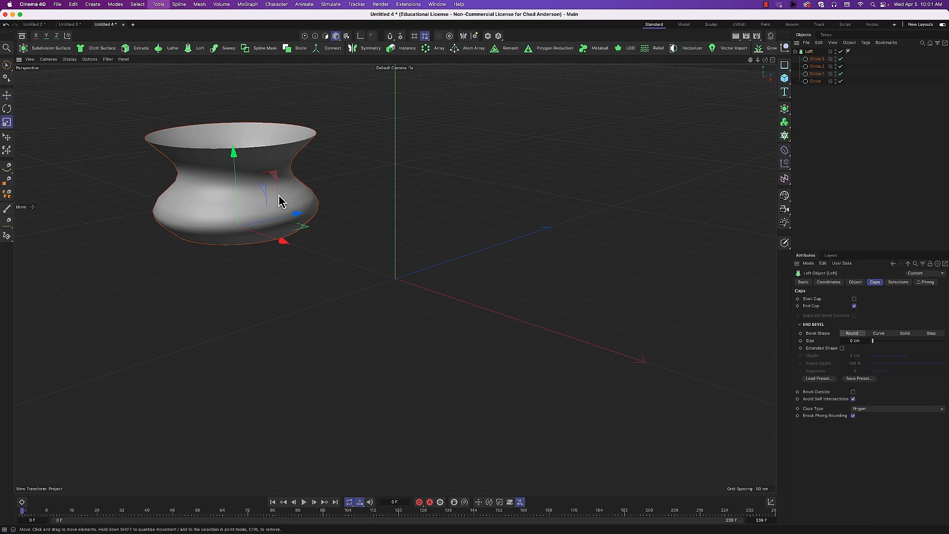
pyautogui.press('r')
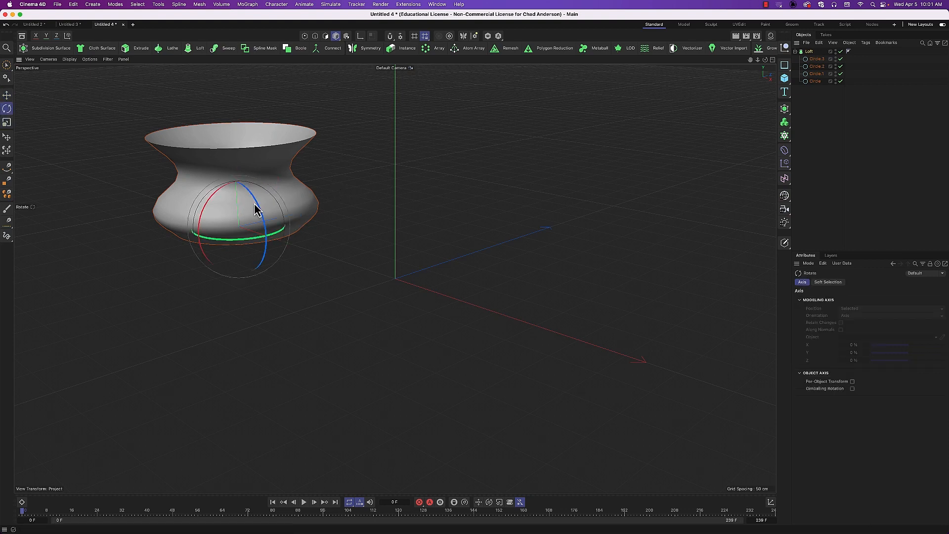
pyautogui.moveTo(260, 212)
pyautogui.mouseDown()
pyautogui.moveTo(261, 232)
pyautogui.moveTo(246, 178)
pyautogui.moveTo(199, 142)
pyautogui.moveTo(247, 239)
pyautogui.moveTo(245, 201)
pyautogui.moveTo(251, 243)
pyautogui.moveTo(249, 210)
pyautogui.moveTo(251, 225)
pyautogui.mouseUp()
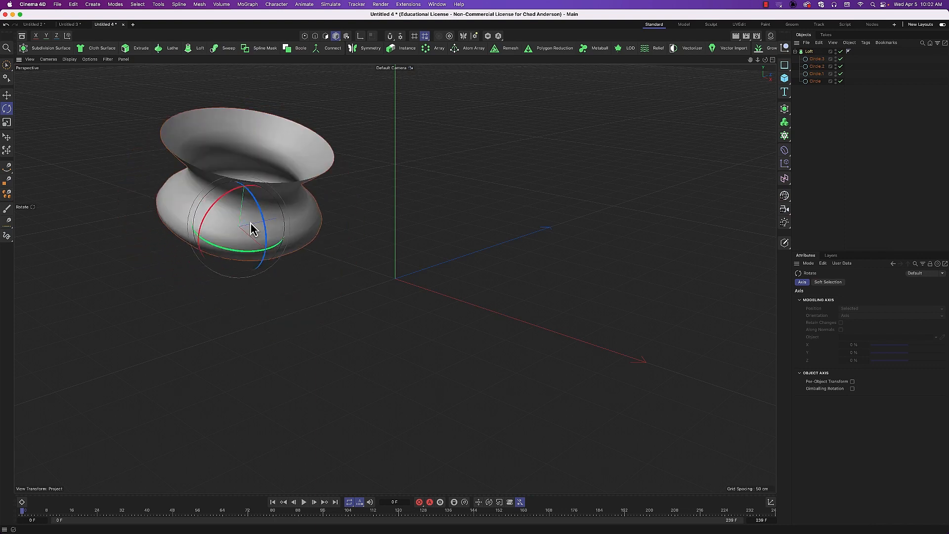
pyautogui.press('super+z')
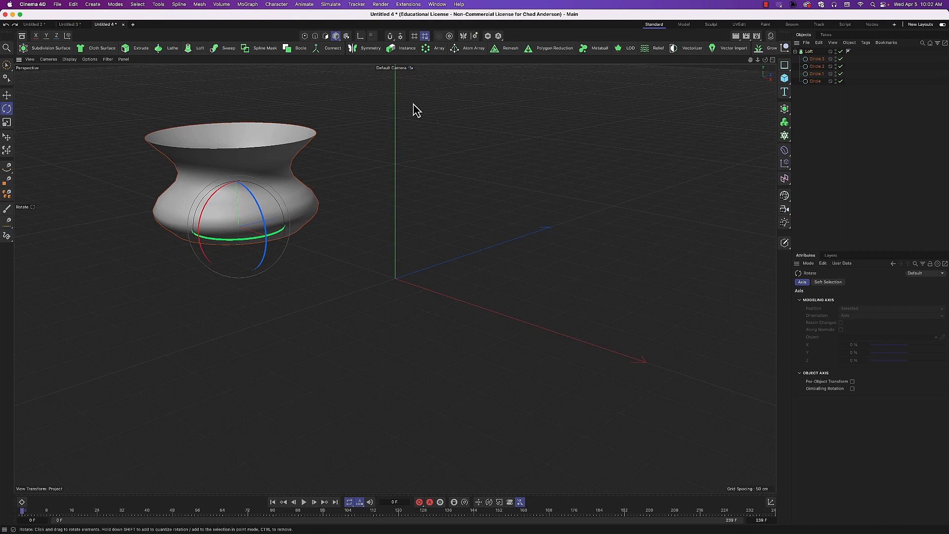
# - Enable axis editing and move the Loft's axis far away from the vase, beyond the world origin
pyautogui.click(361, 37)
pyautogui.press('e')
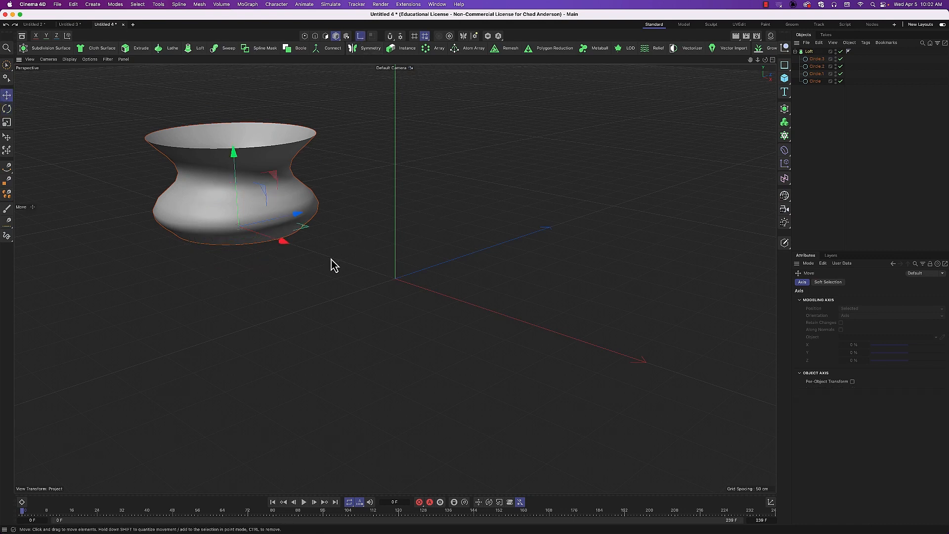
pyautogui.moveTo(286, 249); pyautogui.dragTo(612, 209)
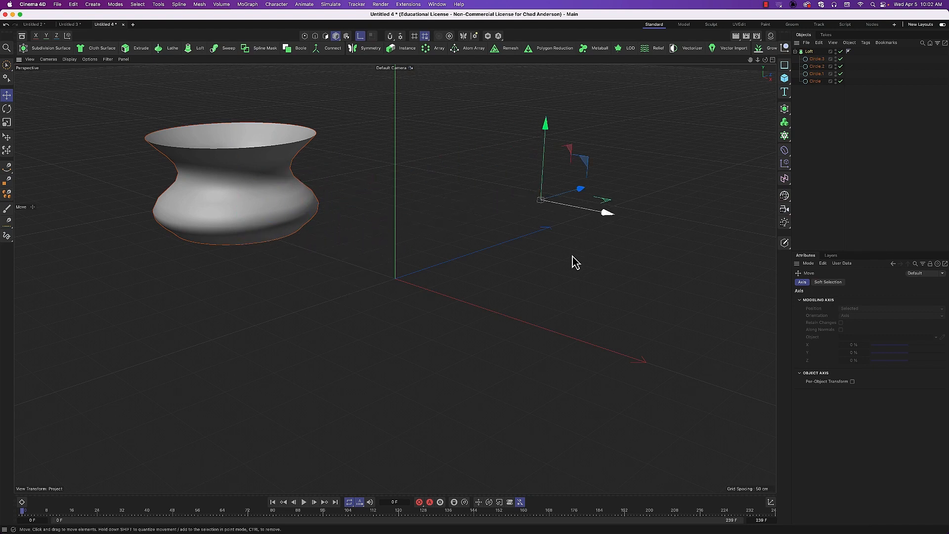
# - Snap the displaced Loft axis back to the vase's bottom circle with Center Parent to, and select the Loft
pyautogui.click(815, 81)
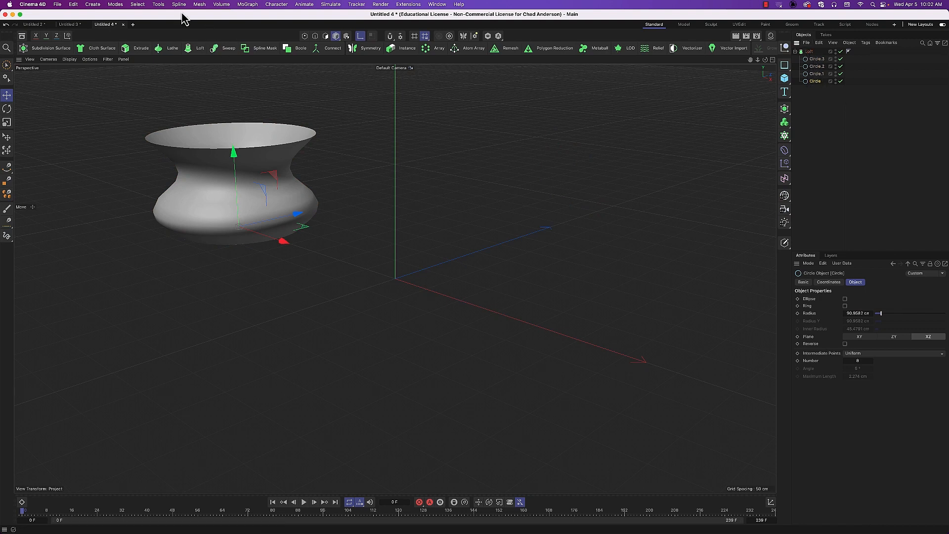
pyautogui.click(158, 4)
pyautogui.moveTo(200, 143)
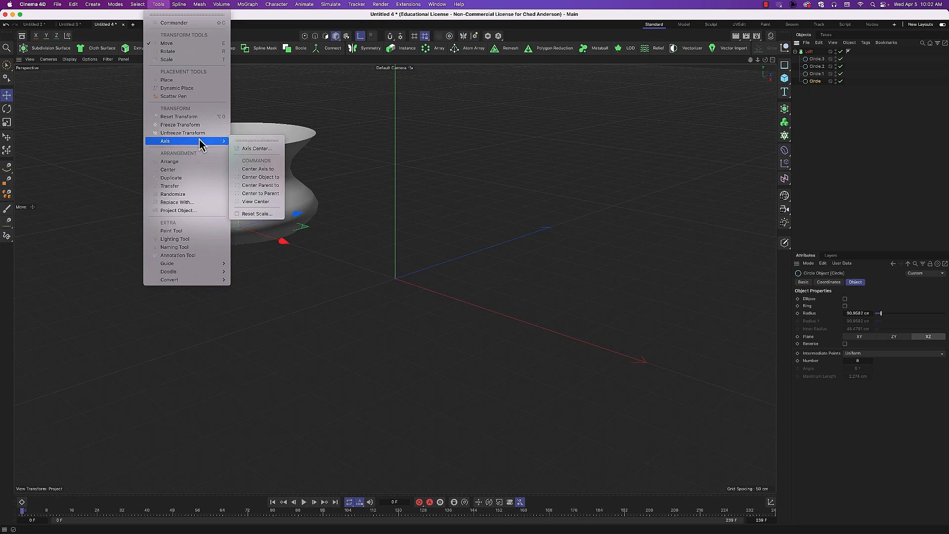
pyautogui.click(263, 187)
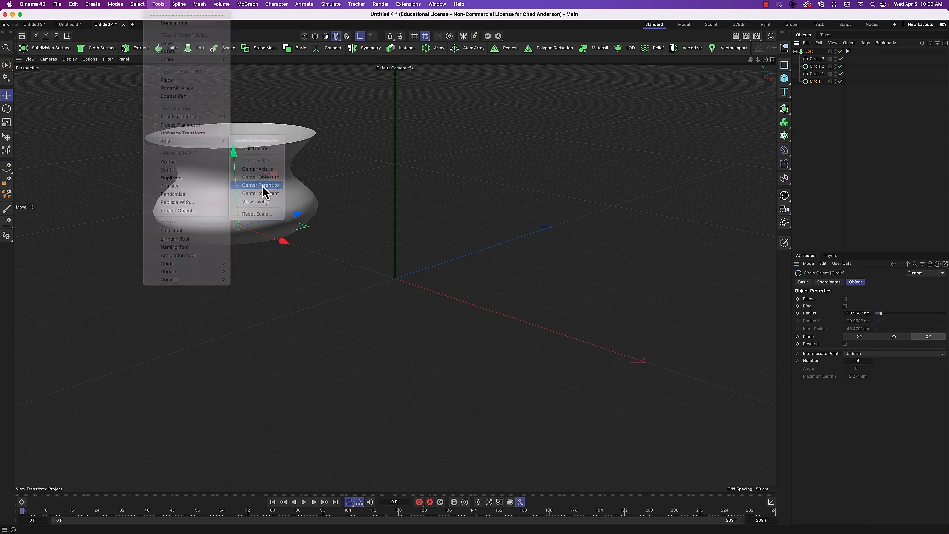
pyautogui.click(809, 51)
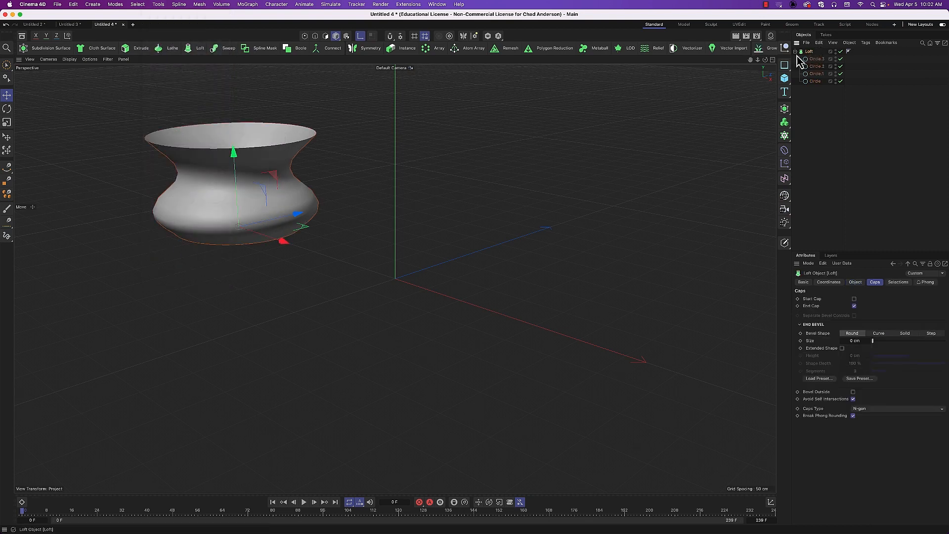
# - Center the Loft's axis to the top circle, Circle.3, with Center Parent to, and select the Loft
pyautogui.click(815, 59)
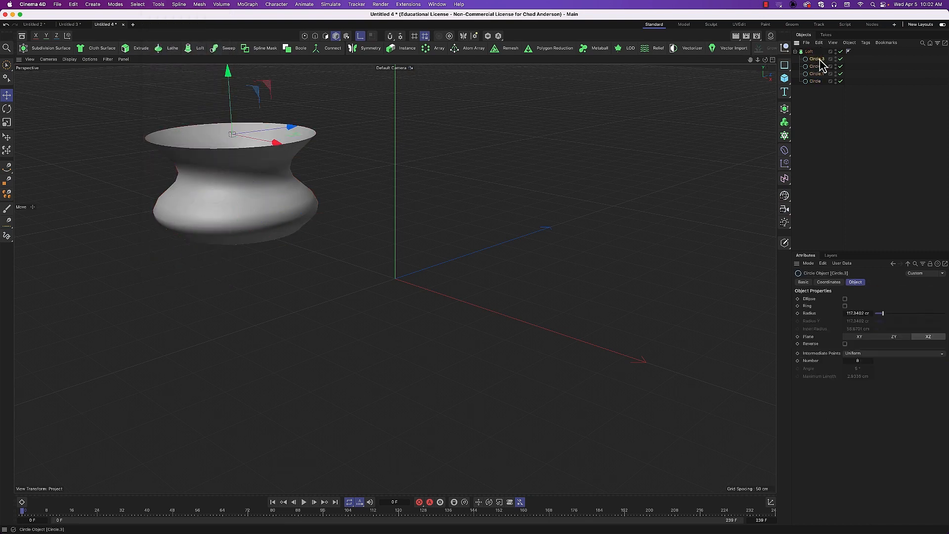
pyautogui.click(158, 5)
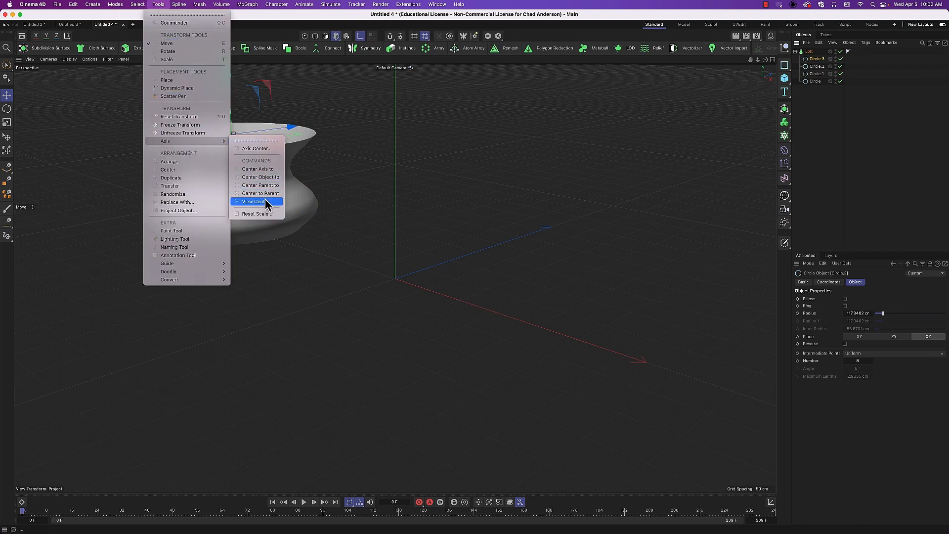
pyautogui.click(268, 193)
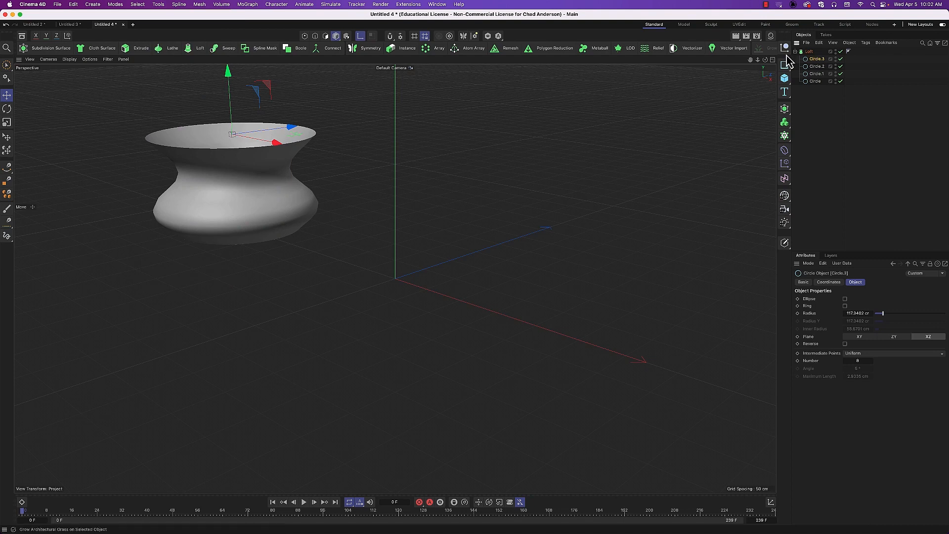
pyautogui.click(809, 52)
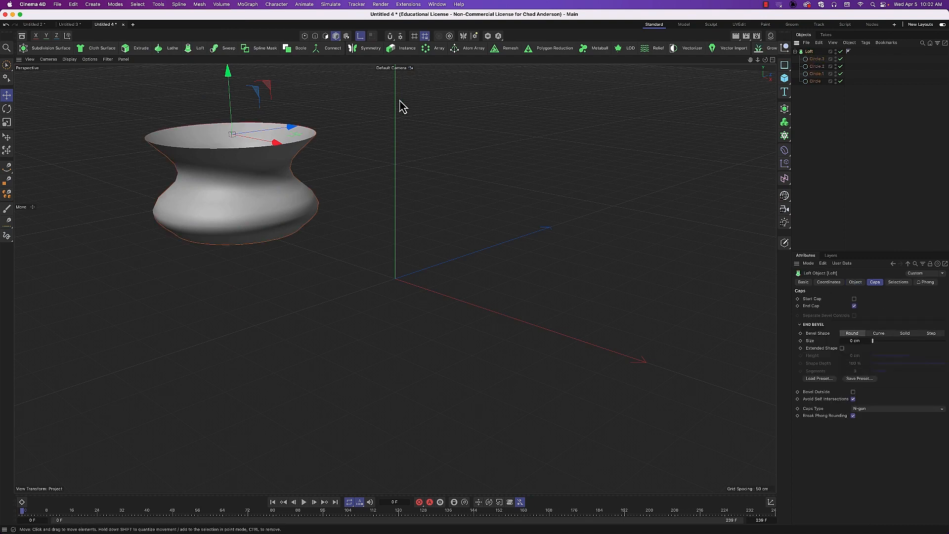
# - Disable axis editing, try rotating the vase around the axis at its rim, and undo the rotation
pyautogui.press('r')
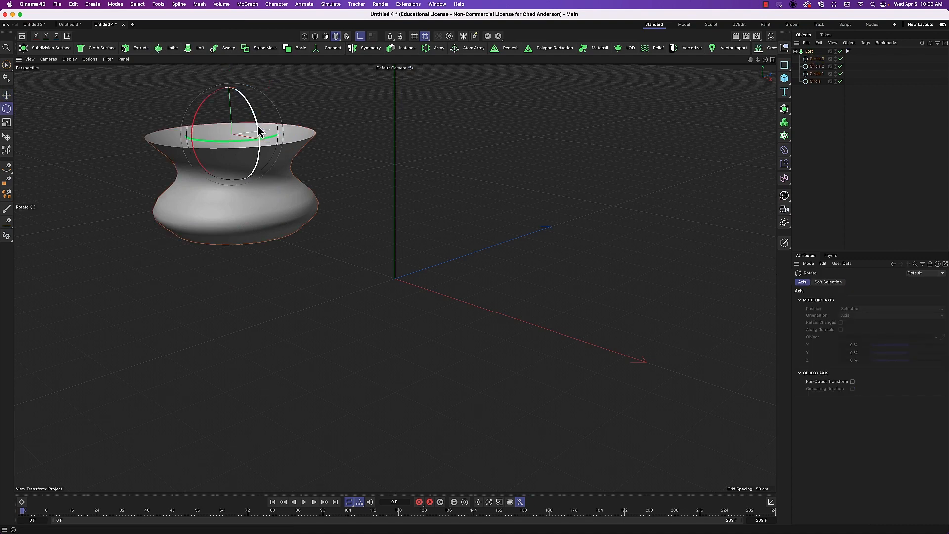
pyautogui.moveTo(257, 125)
pyautogui.mouseDown()
pyautogui.moveTo(254, 164)
pyautogui.moveTo(246, 97)
pyautogui.moveTo(239, 105)
pyautogui.moveTo(259, 159)
pyautogui.moveTo(254, 127)
pyautogui.mouseUp()
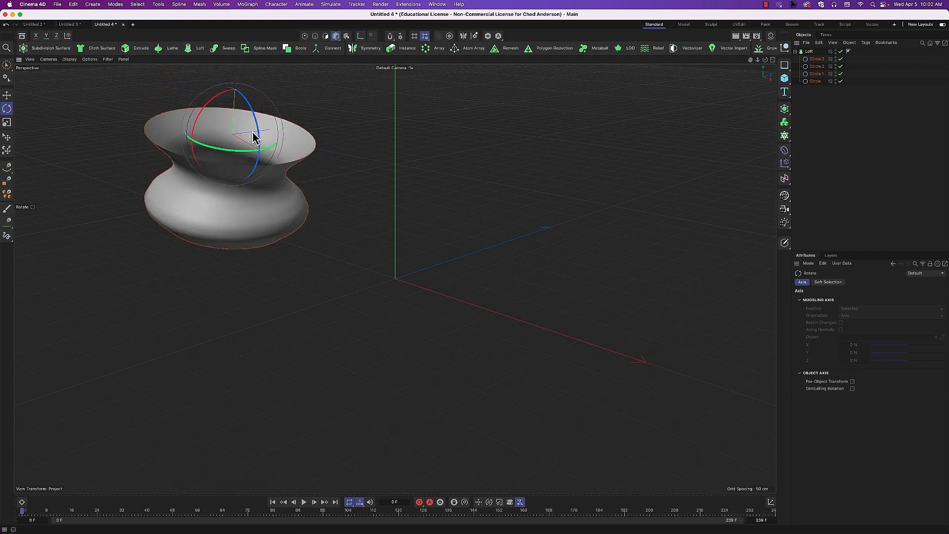
pyautogui.moveTo(450, 129); pyautogui.dragTo(473, 127)
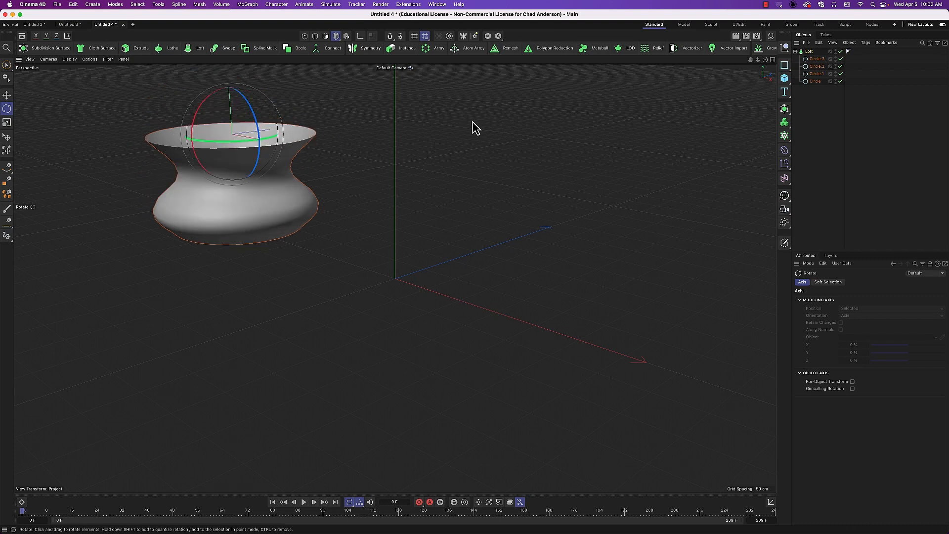